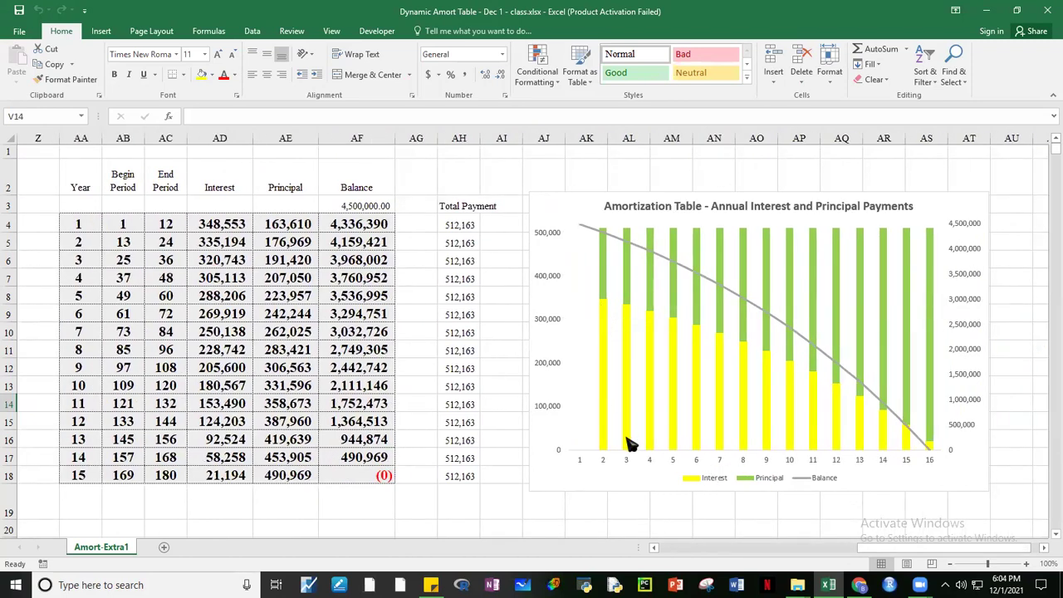
- Recolour the amortization chart's Balance line outline dark orange, then bring the web browser forward
mouse_move(610, 288)
mouse_move(762, 313)
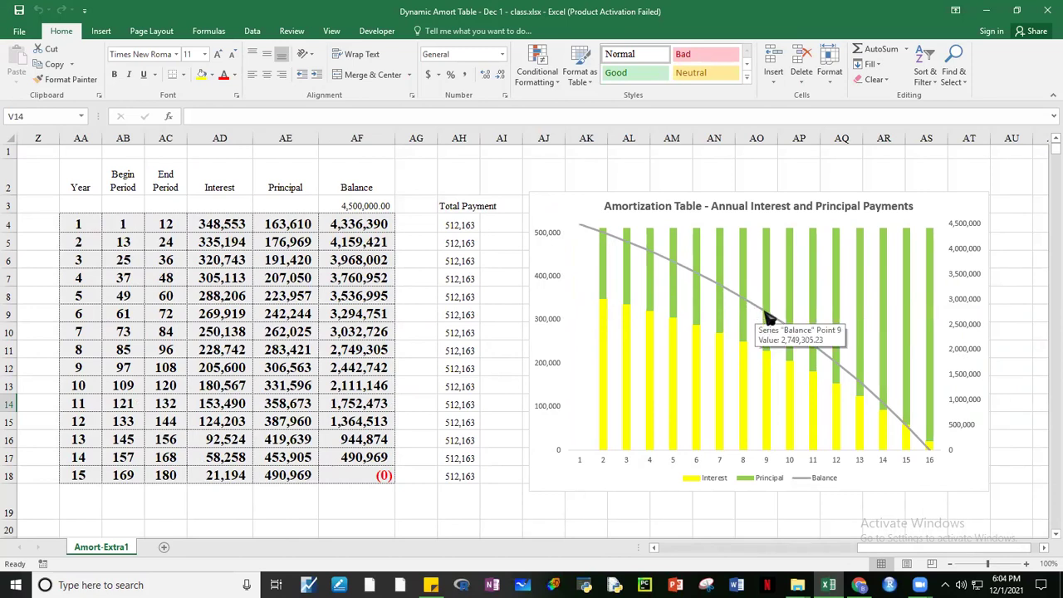
click(768, 315)
right_click(772, 318)
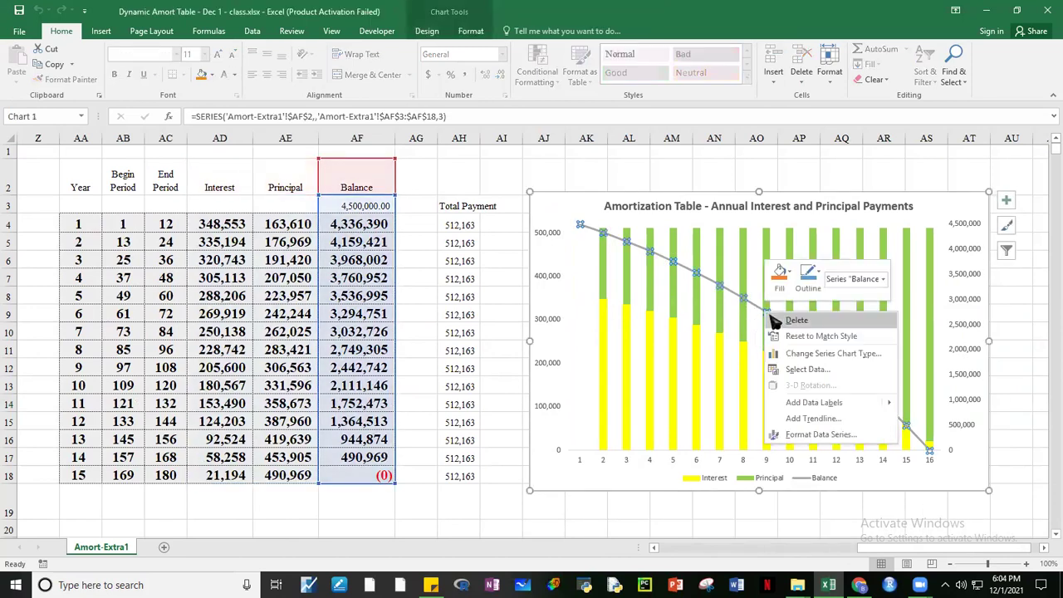
click(820, 279)
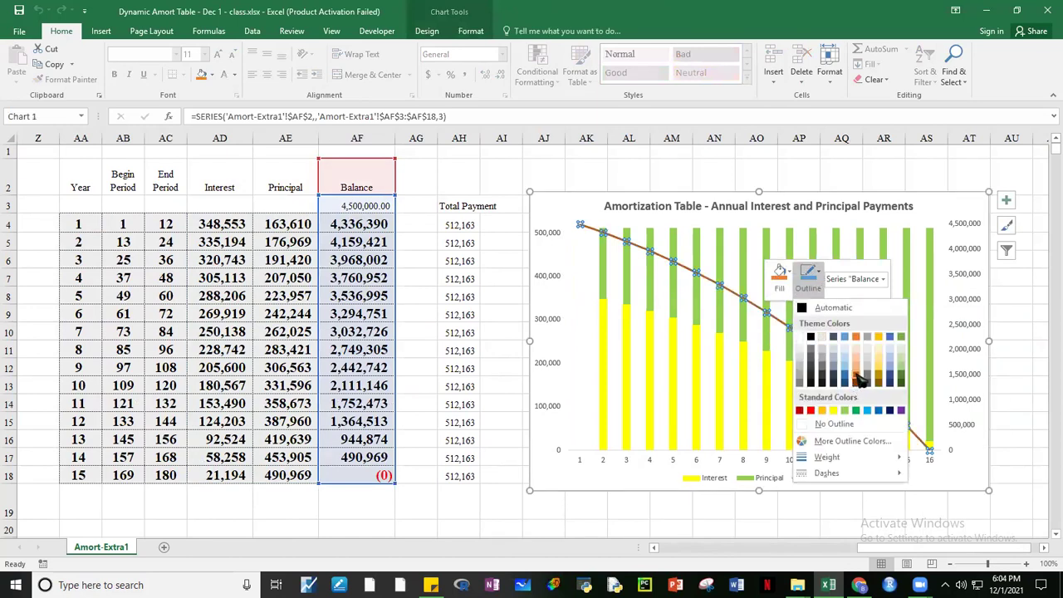
click(858, 377)
key(Escape)
key(Escape)
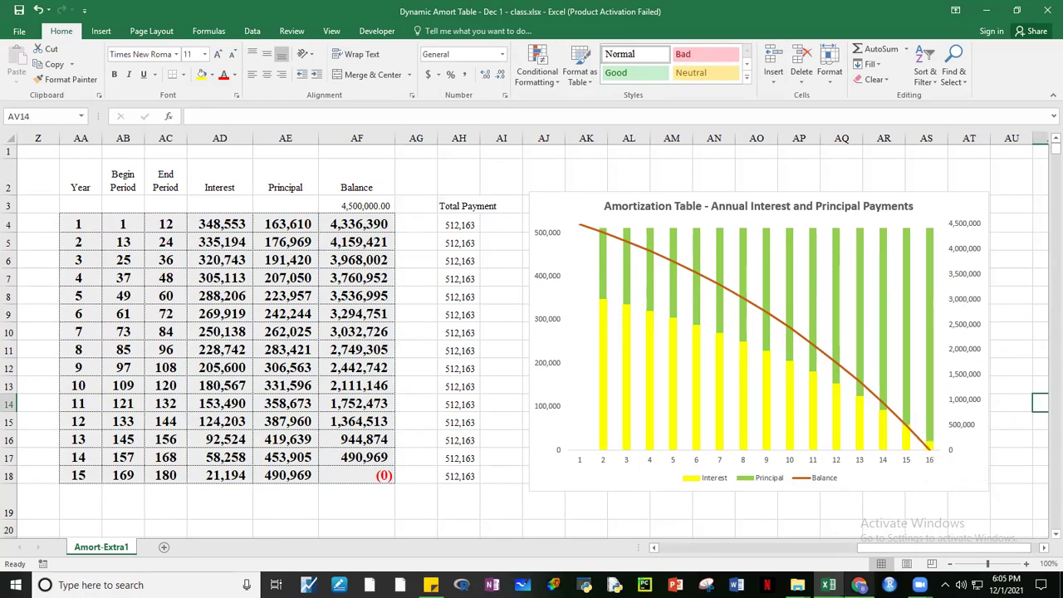
click(858, 585)
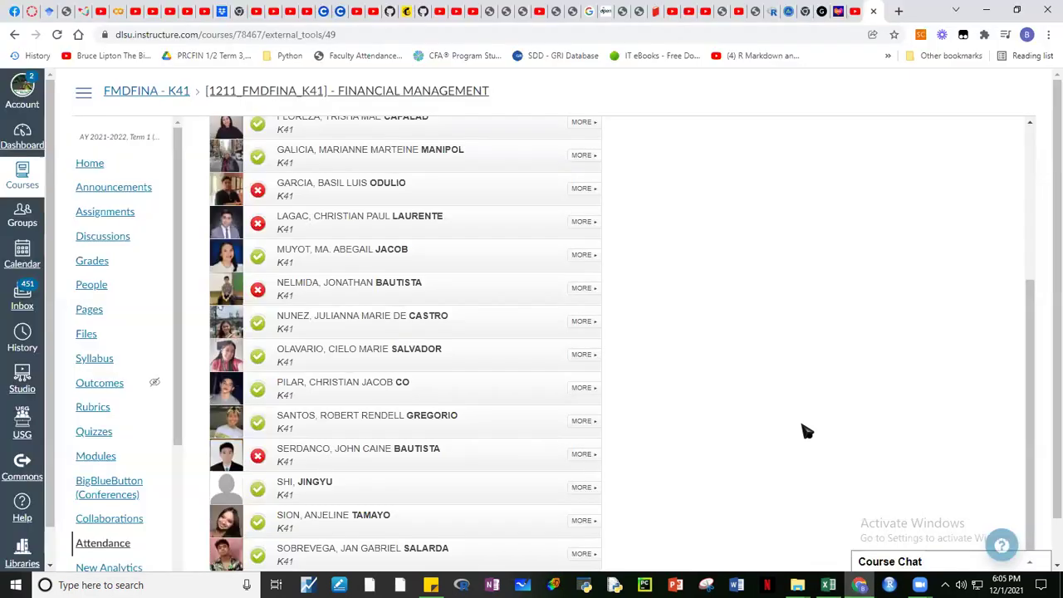
- Calculate the Pag-IBIG mortgage for 5,000,000 at 10% down, 15 years, 7.875%
click(812, 16)
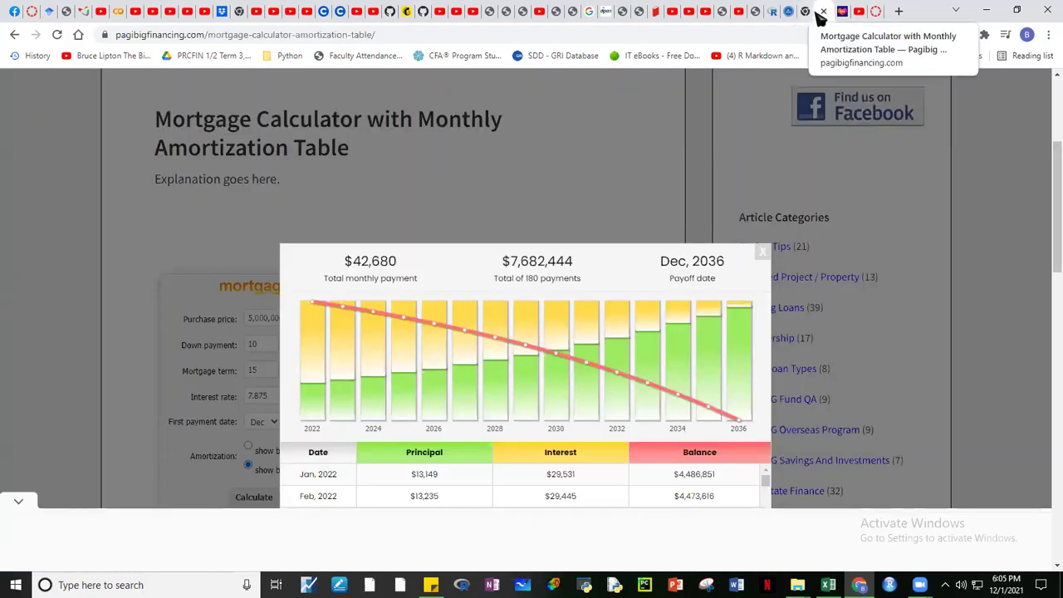
click(596, 159)
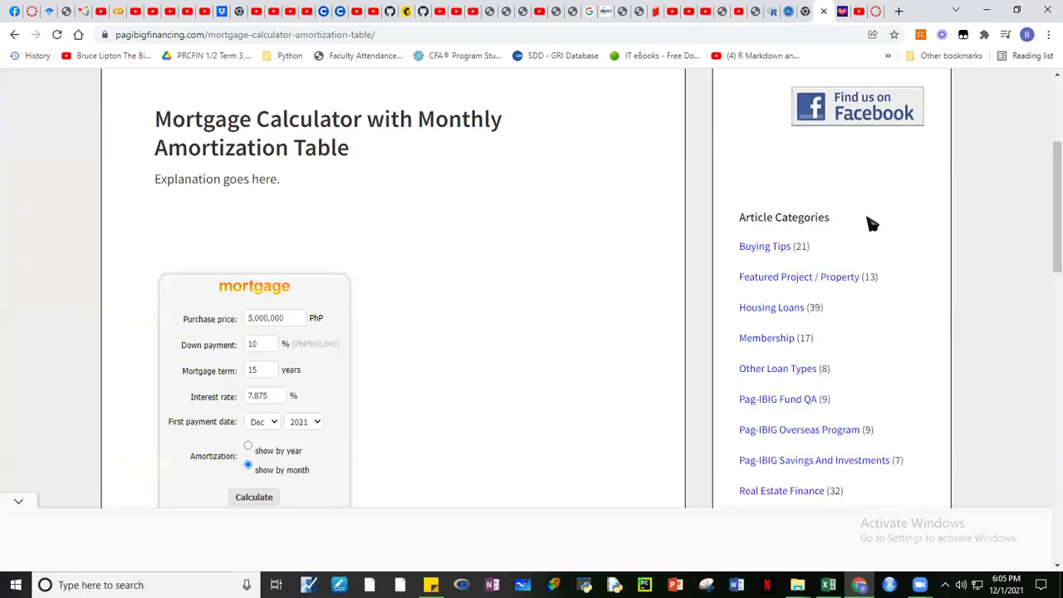
drag(1047, 249, 1050, 262)
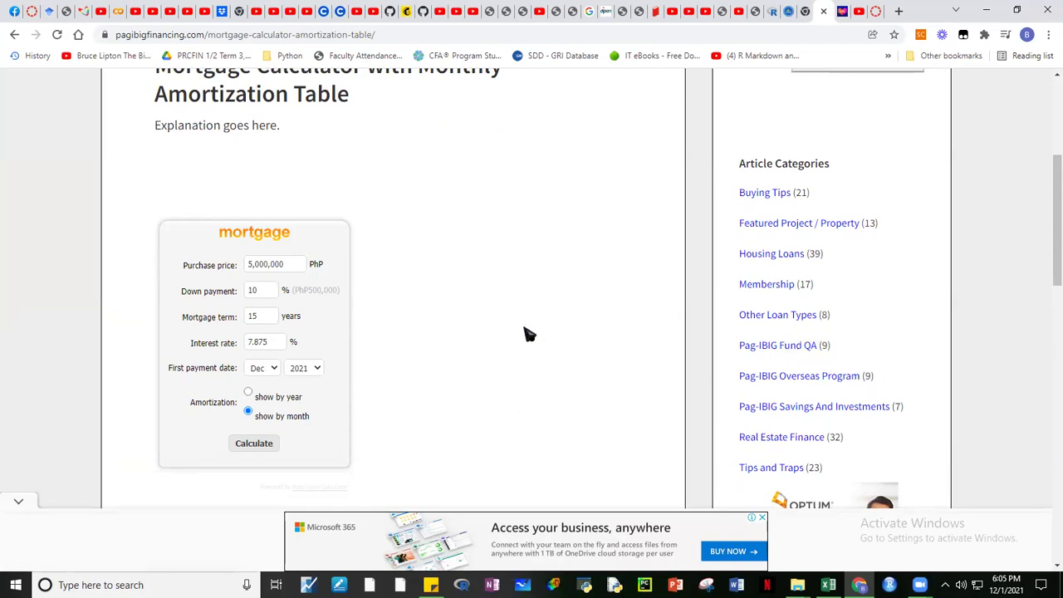
click(260, 447)
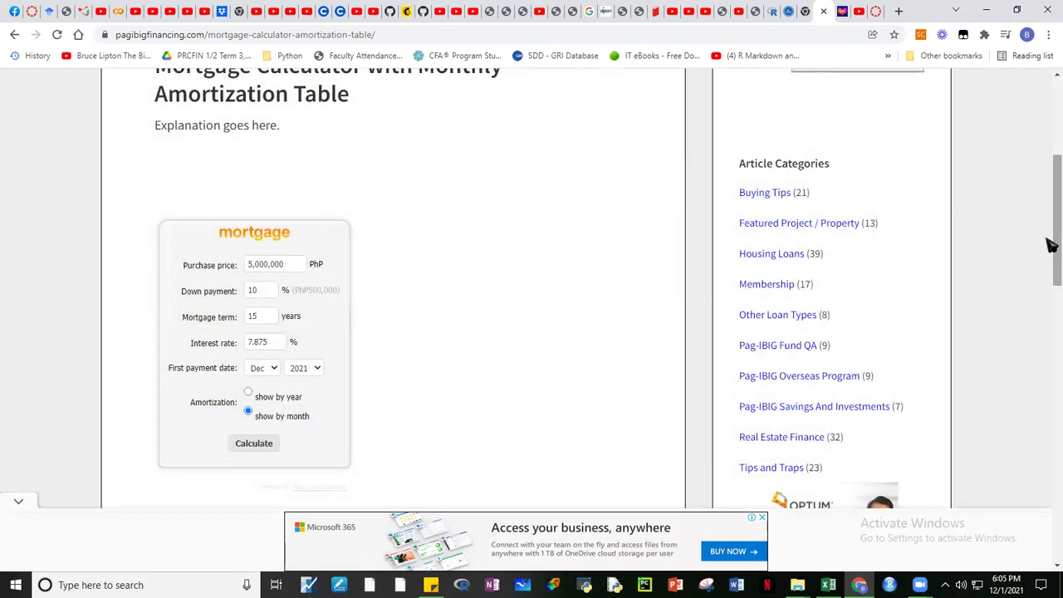
drag(1050, 245, 1051, 277)
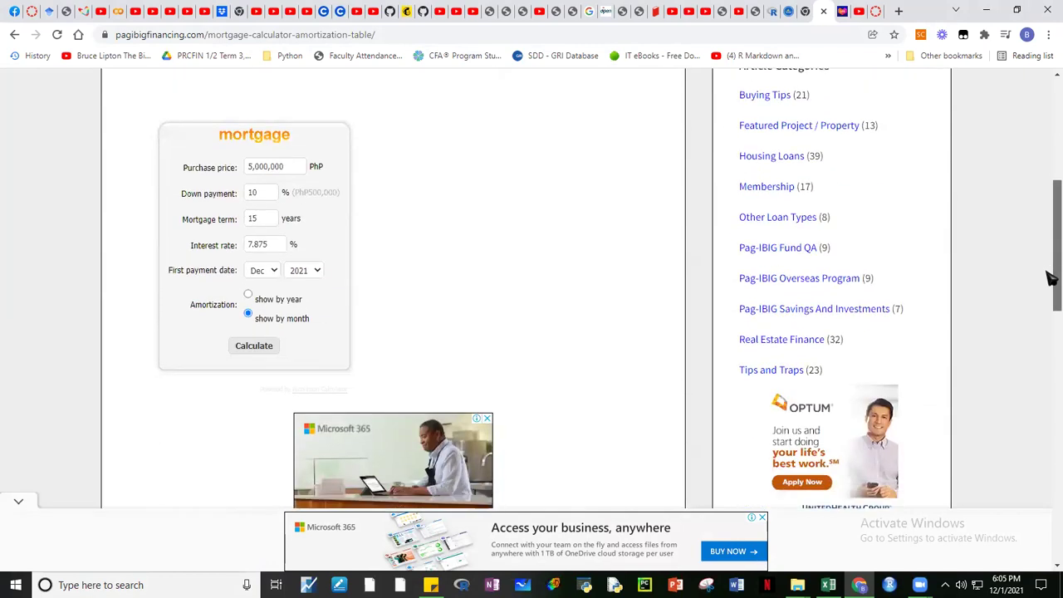
click(254, 342)
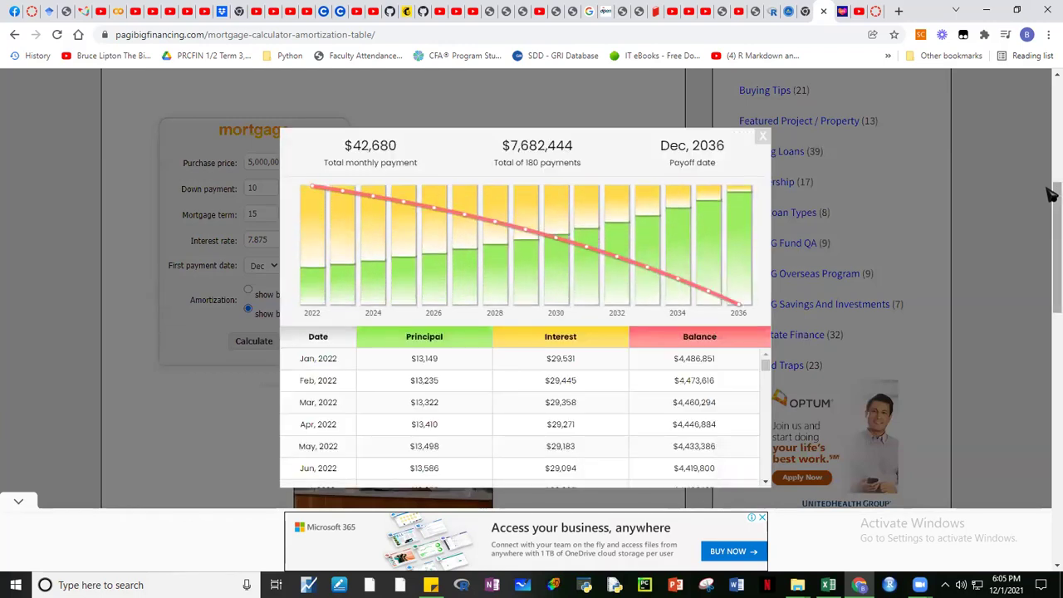
- Review the $42,680 monthly payment results, dismiss the bottom ad, and return to Excel
scroll(1050, 183, up, 1)
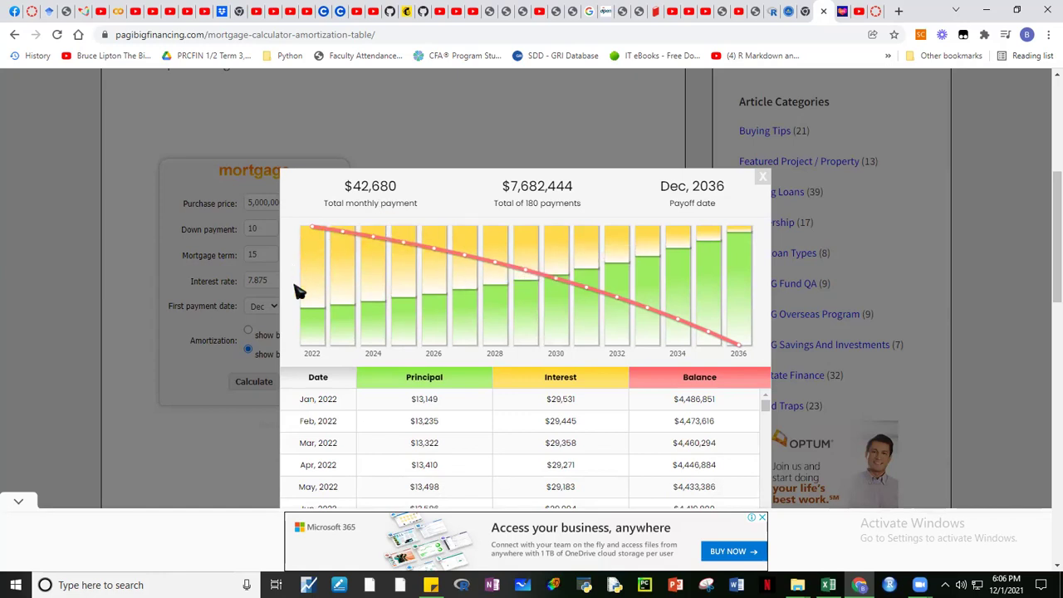
mouse_move(348, 306)
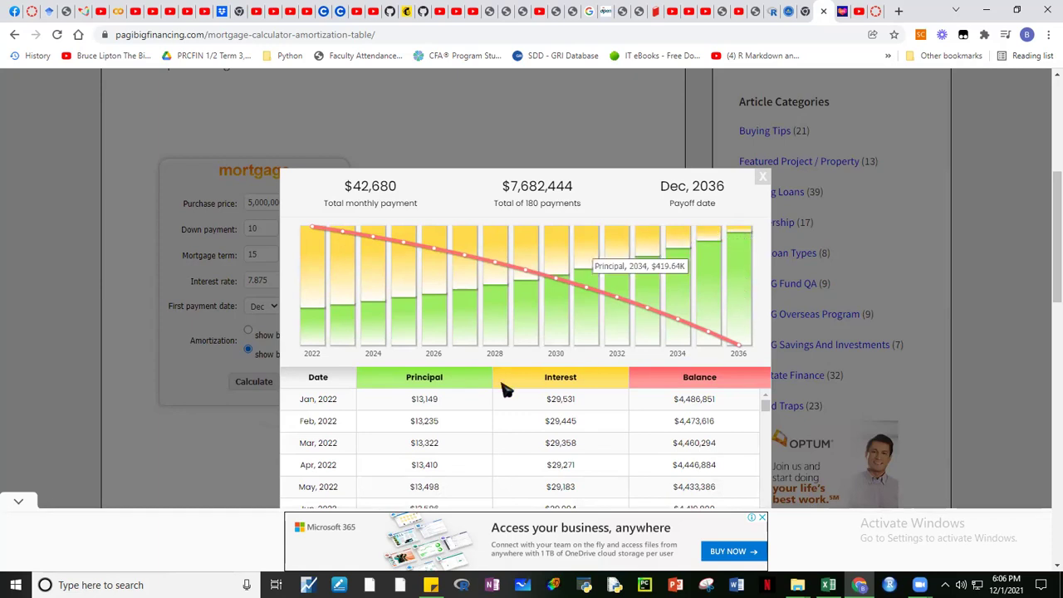
mouse_move(321, 237)
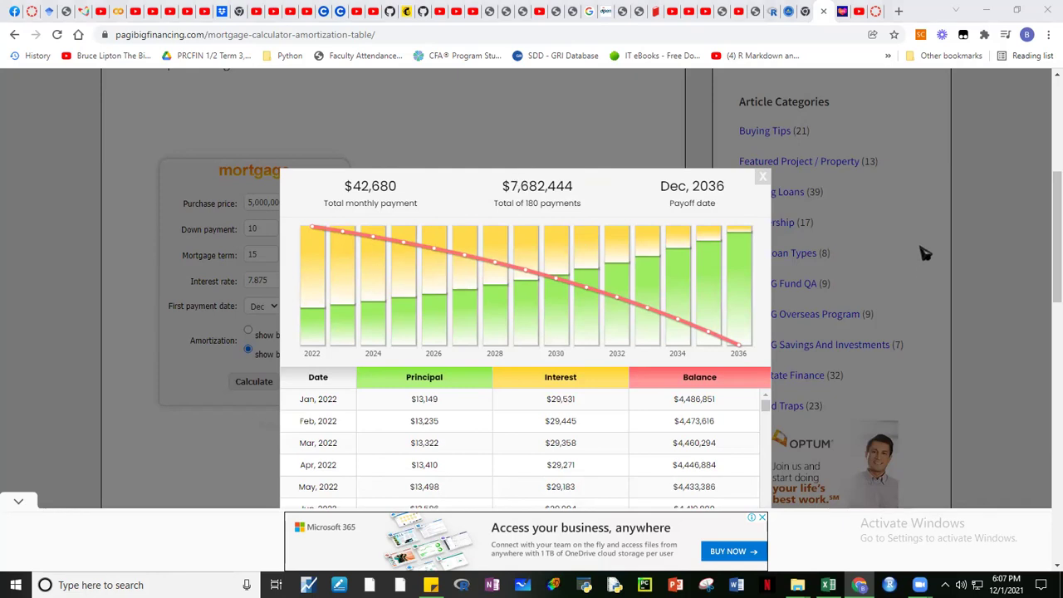
click(761, 518)
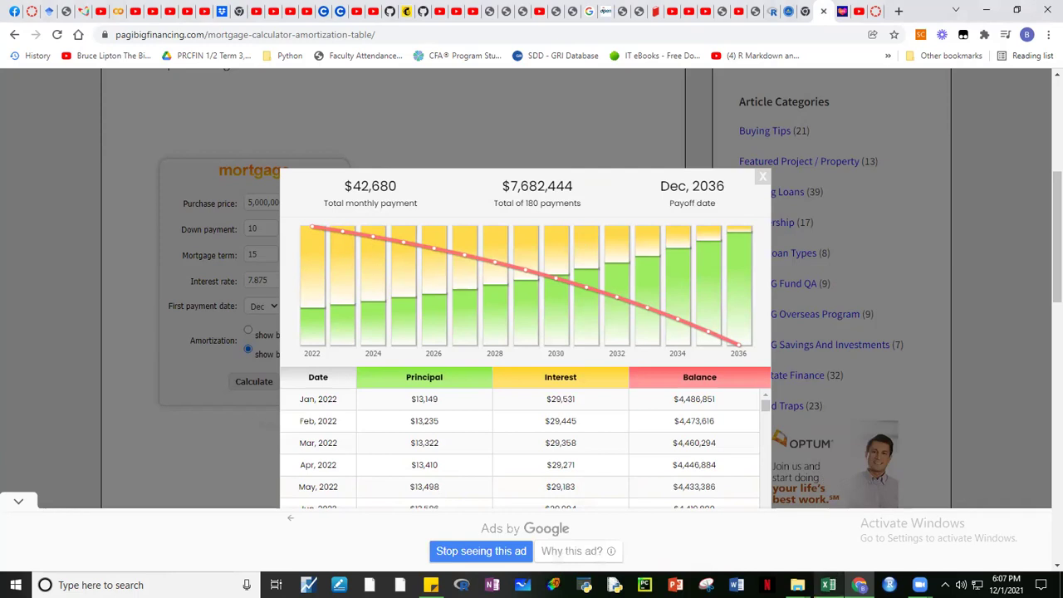
click(828, 584)
drag(877, 556, 867, 554)
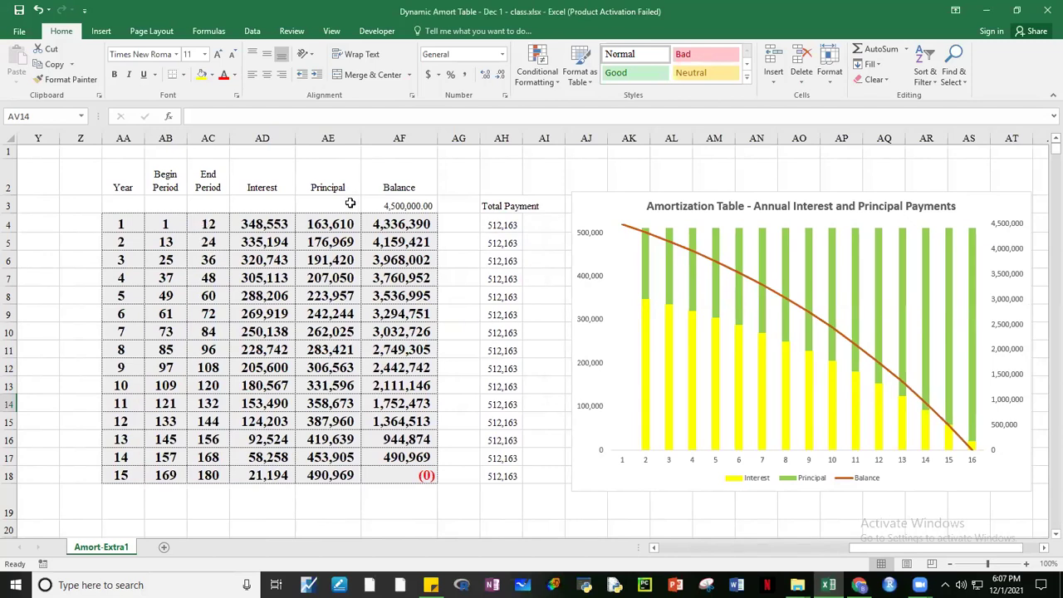
click(268, 226)
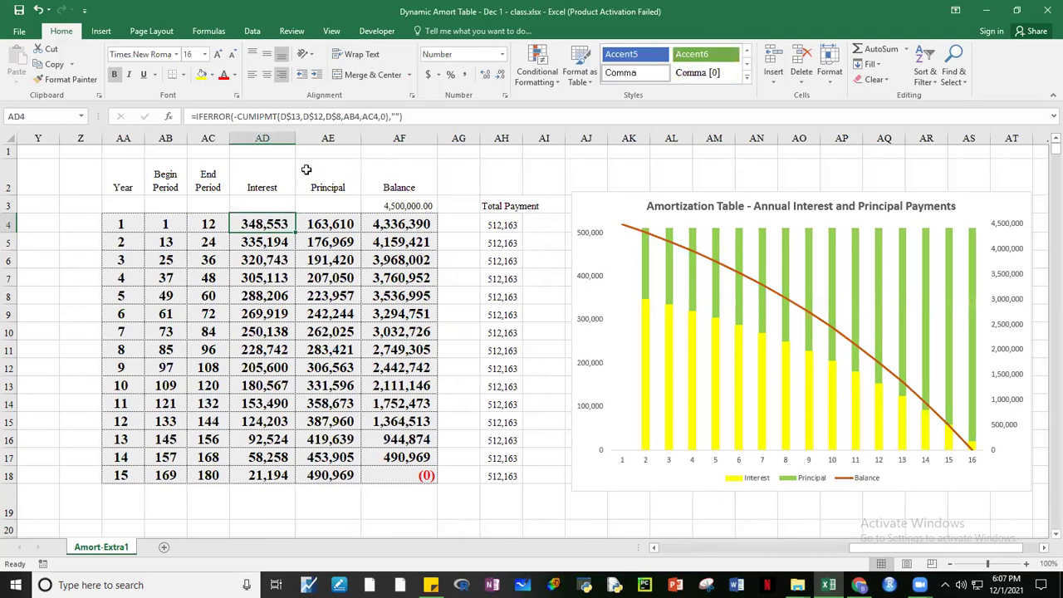
text(2)
key(Escape)
key(F2)
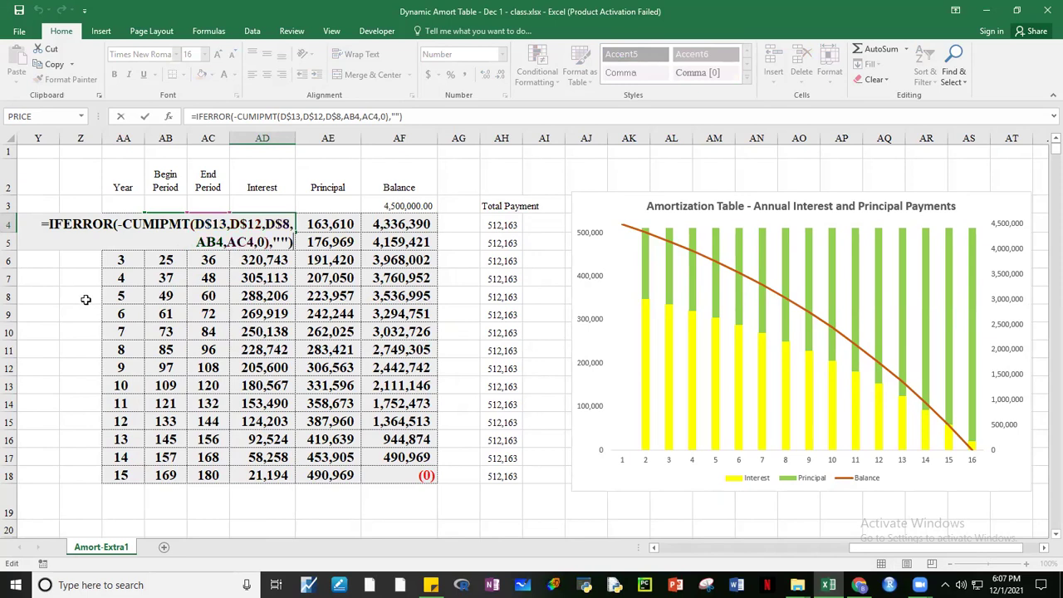
click(86, 299)
click(165, 228)
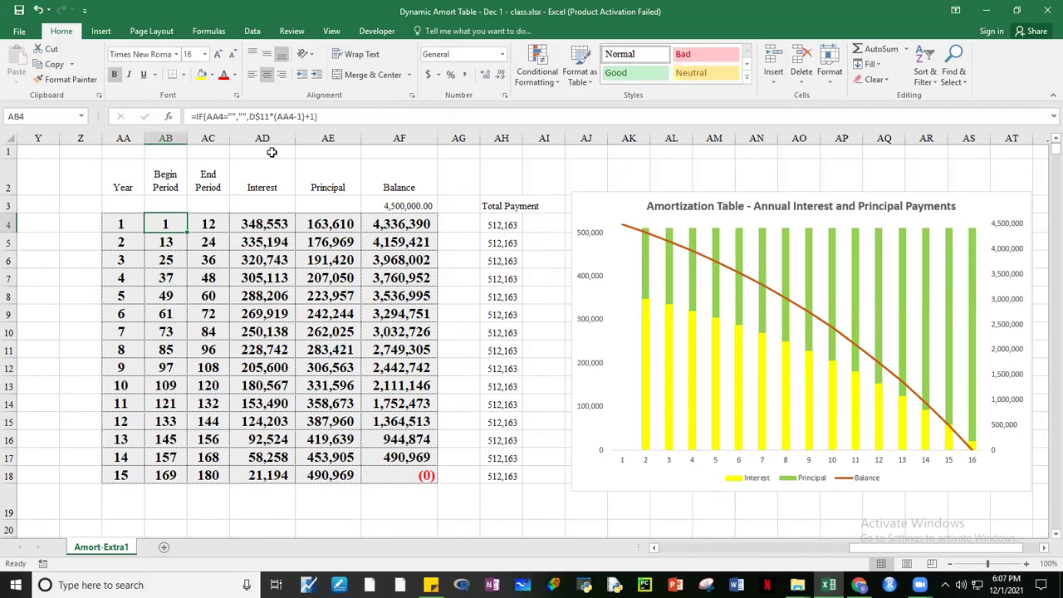
click(203, 224)
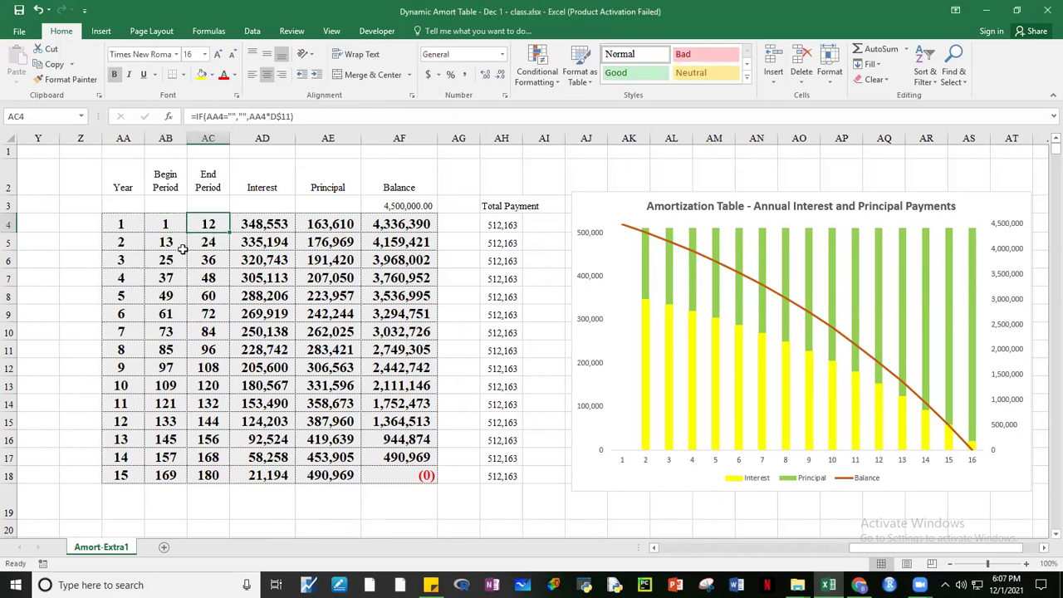
click(166, 225)
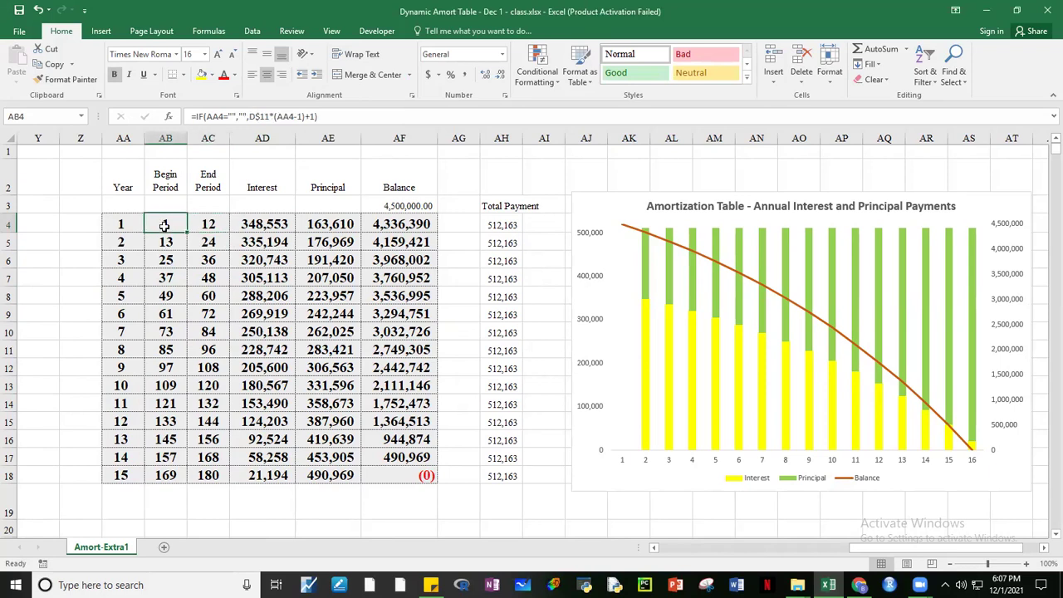
key(F2)
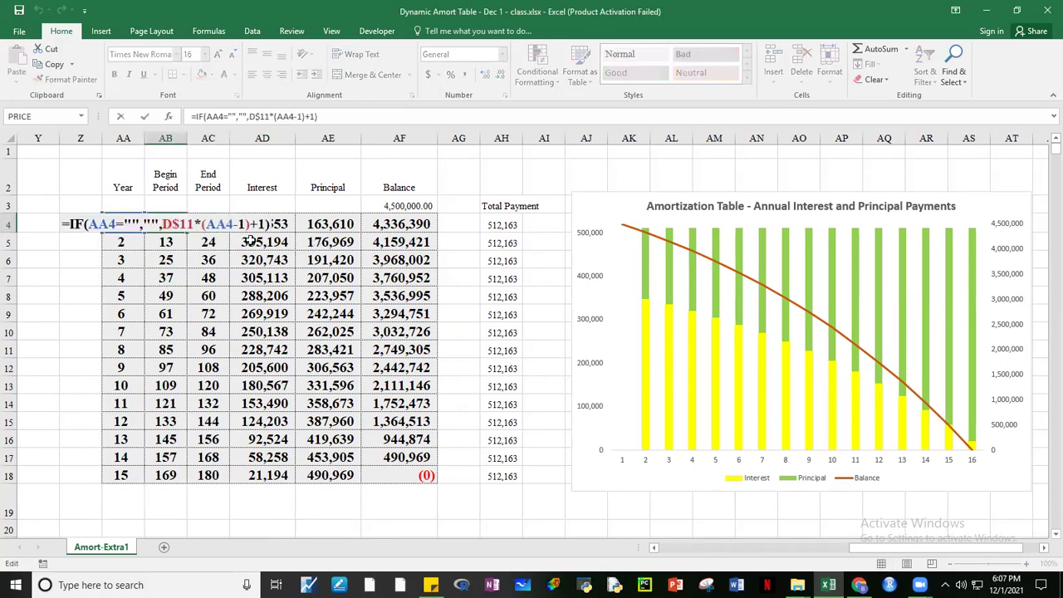
key(Escape)
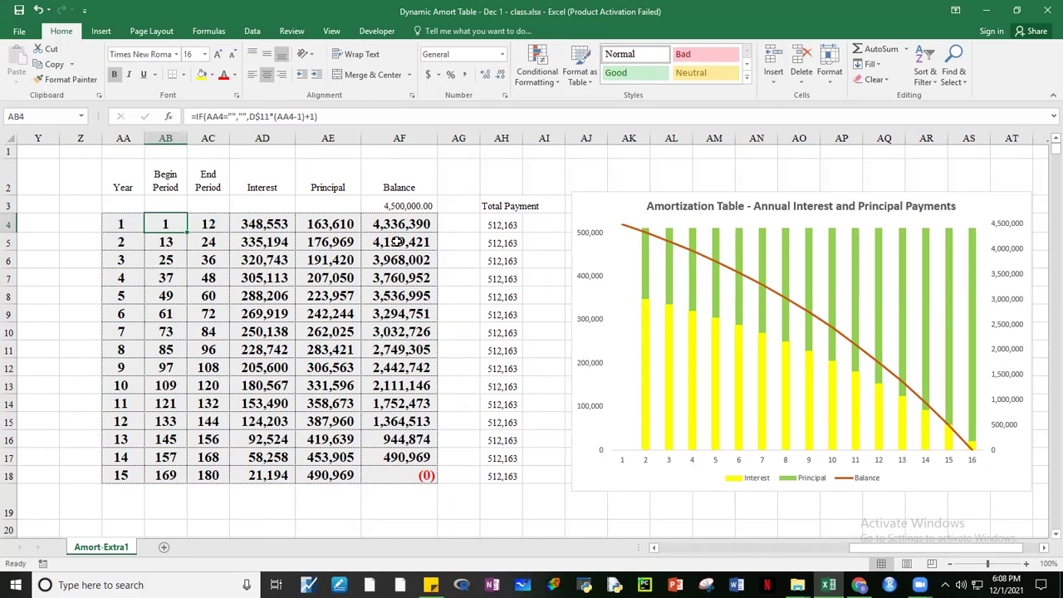
click(280, 221)
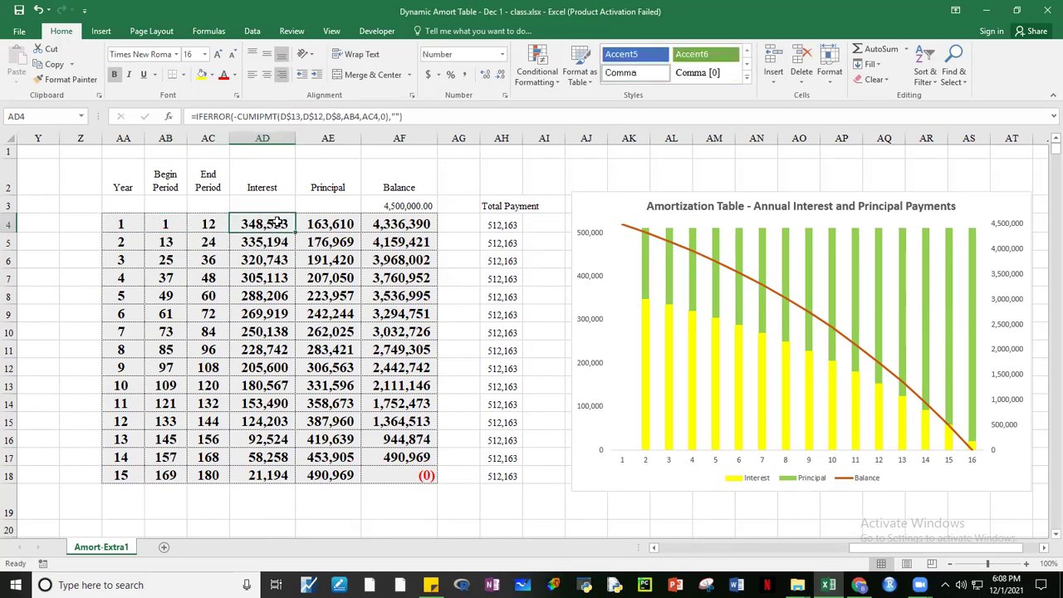
click(268, 242)
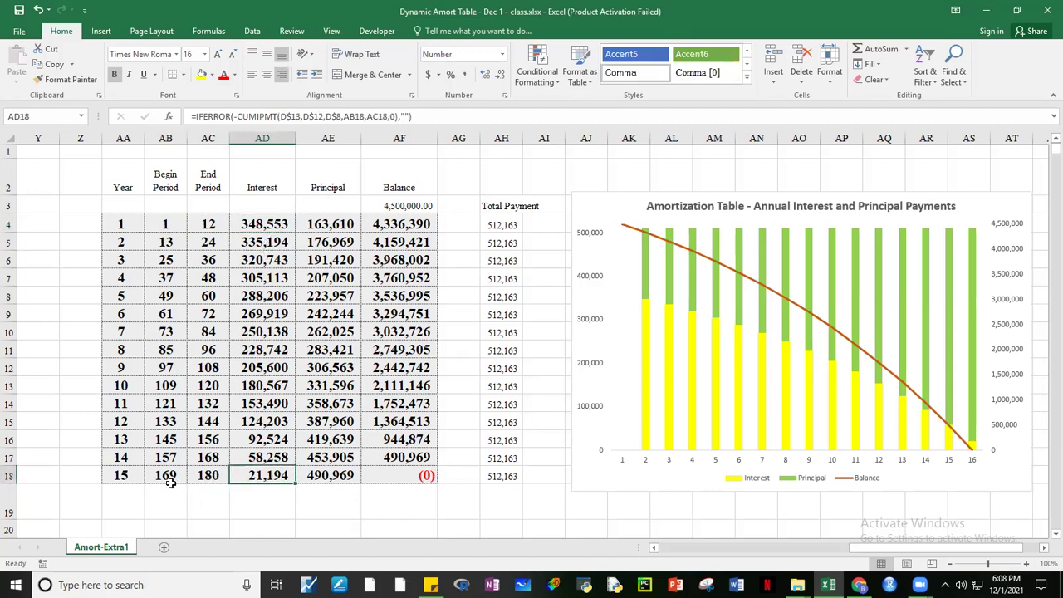
click(167, 477)
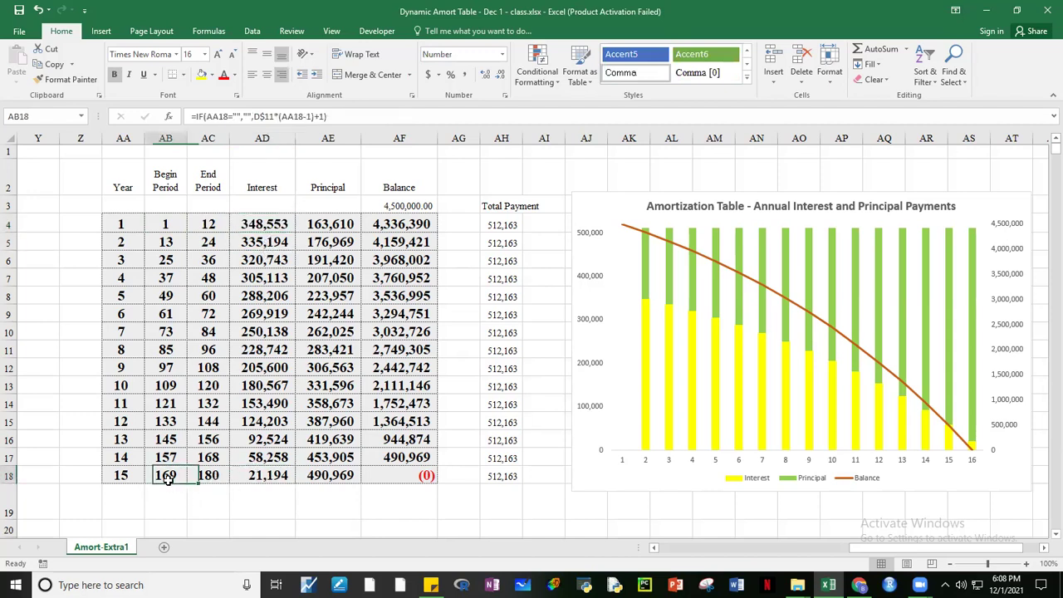
click(220, 474)
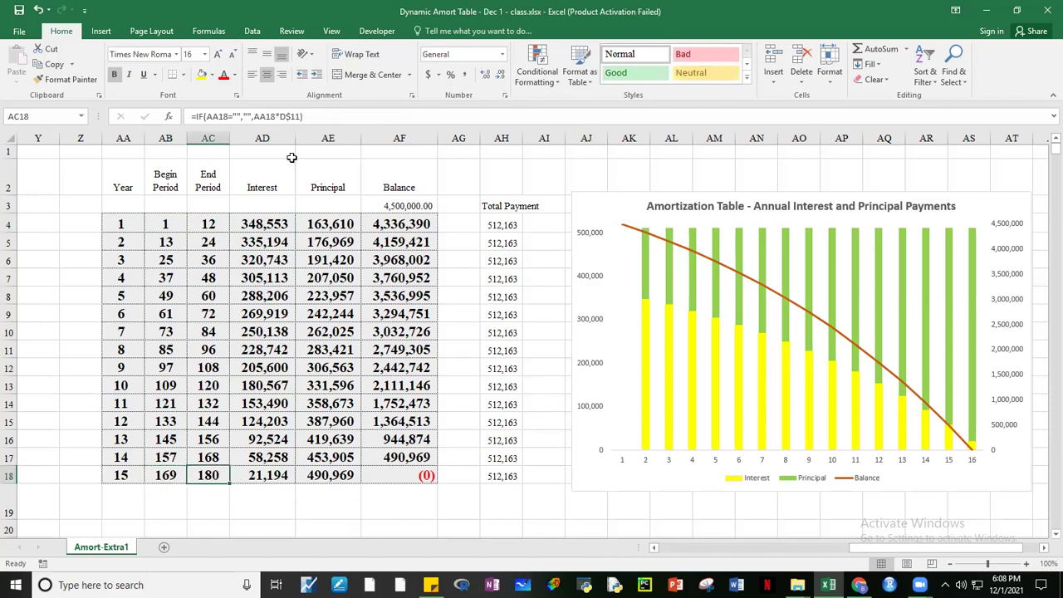
click(343, 225)
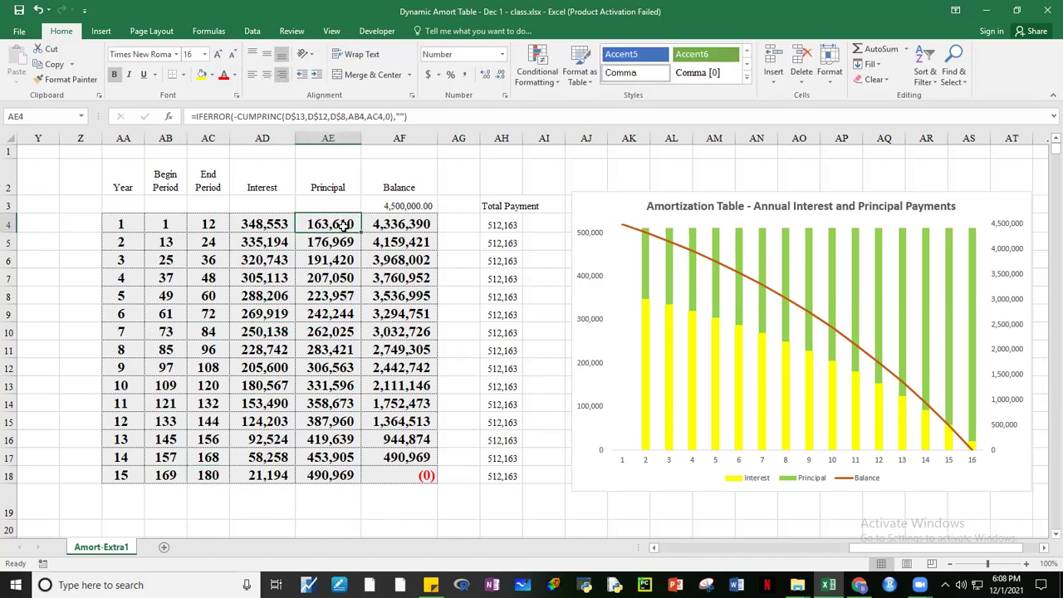
double_click(343, 225)
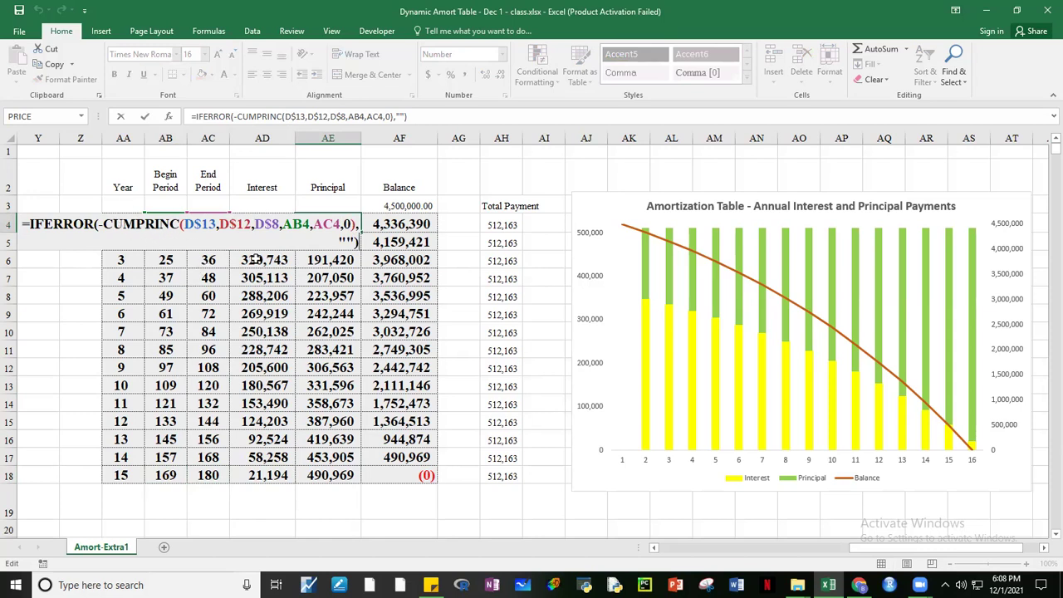
key(Escape)
key(Left)
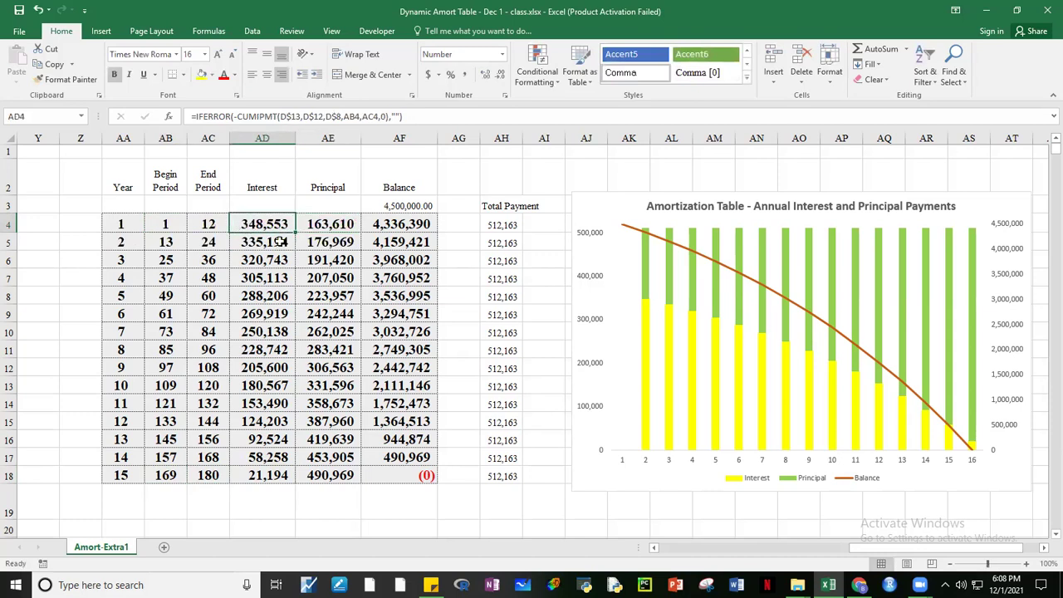
key(F2)
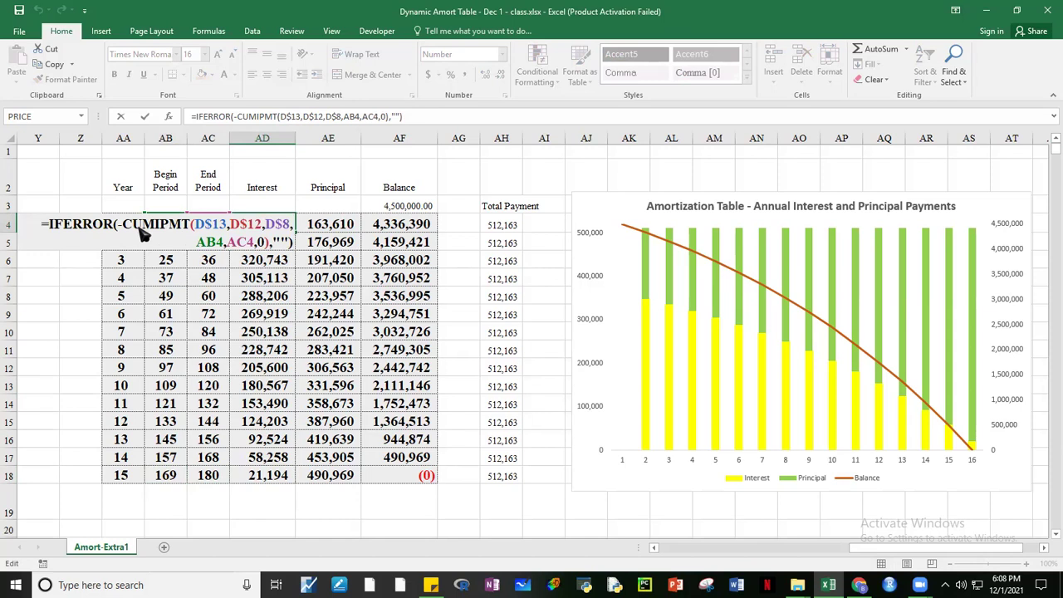
key(Escape)
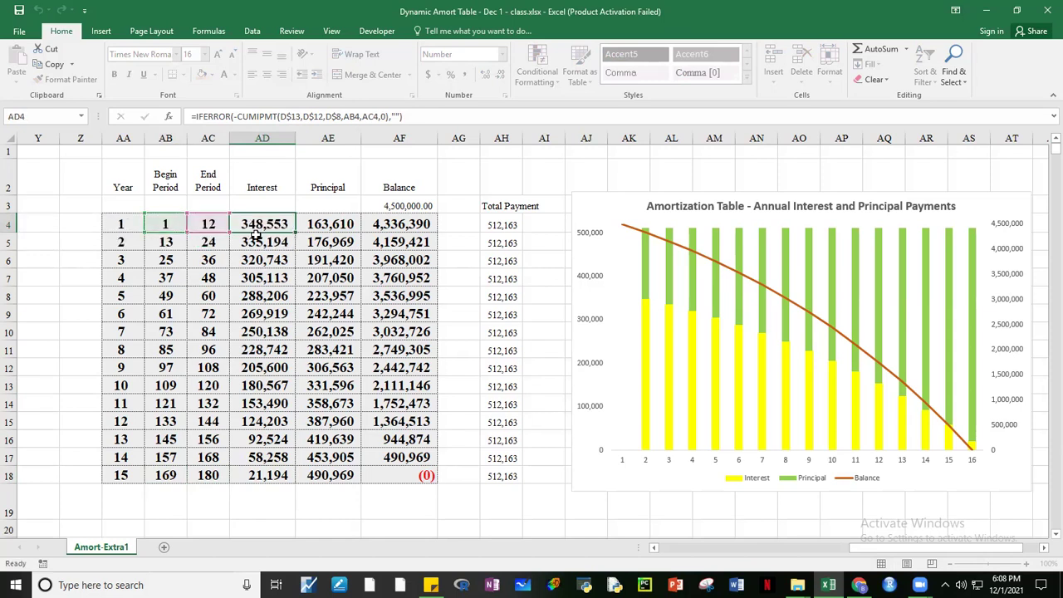
click(316, 230)
key(F2)
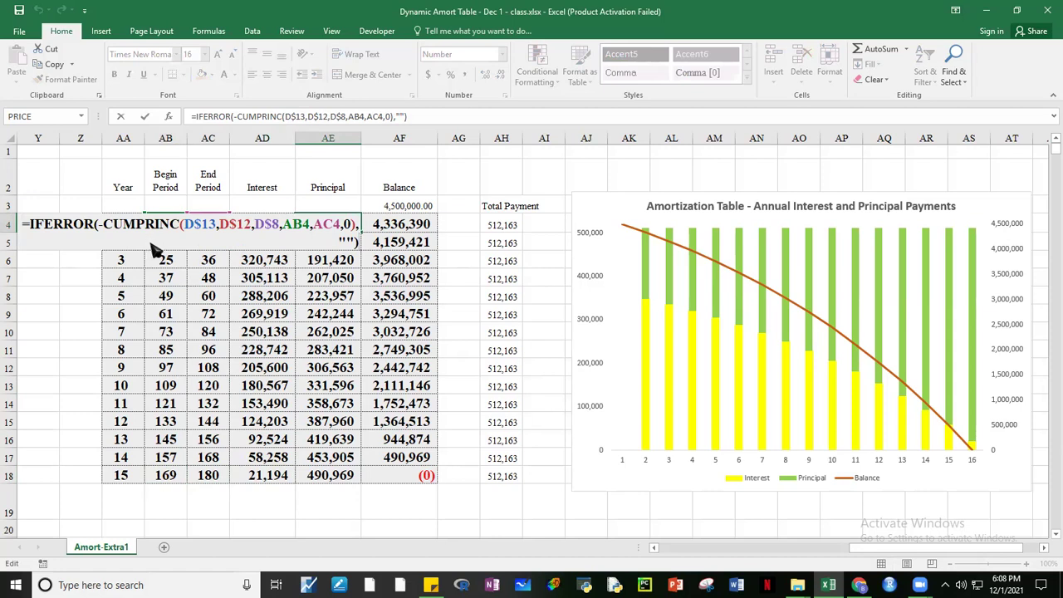
key(Escape)
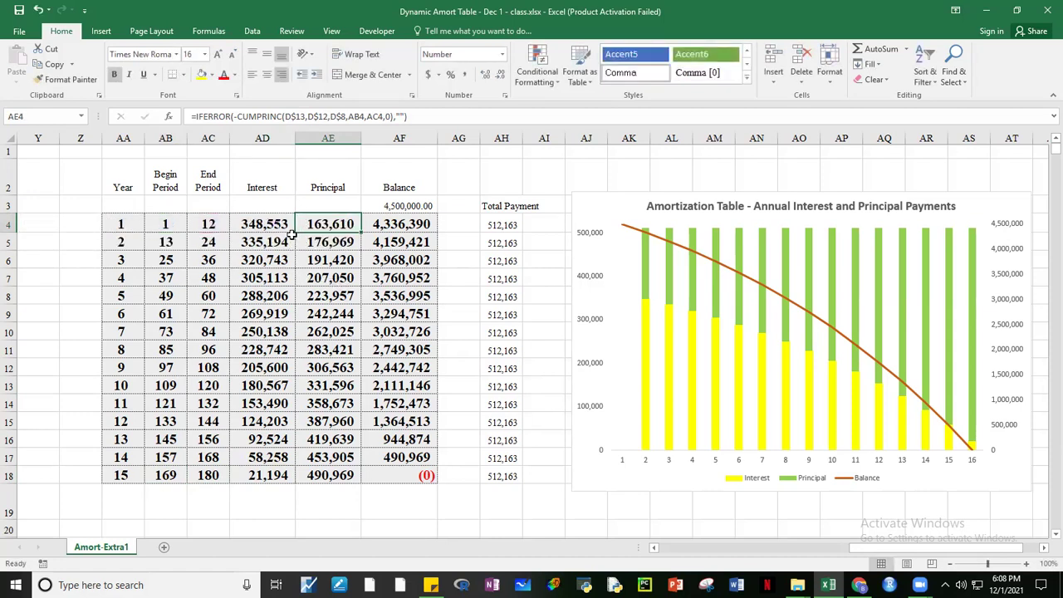
drag(162, 224, 200, 245)
- Enlarge the opening balance in AF3 to font size 16 and widen column AF
click(500, 173)
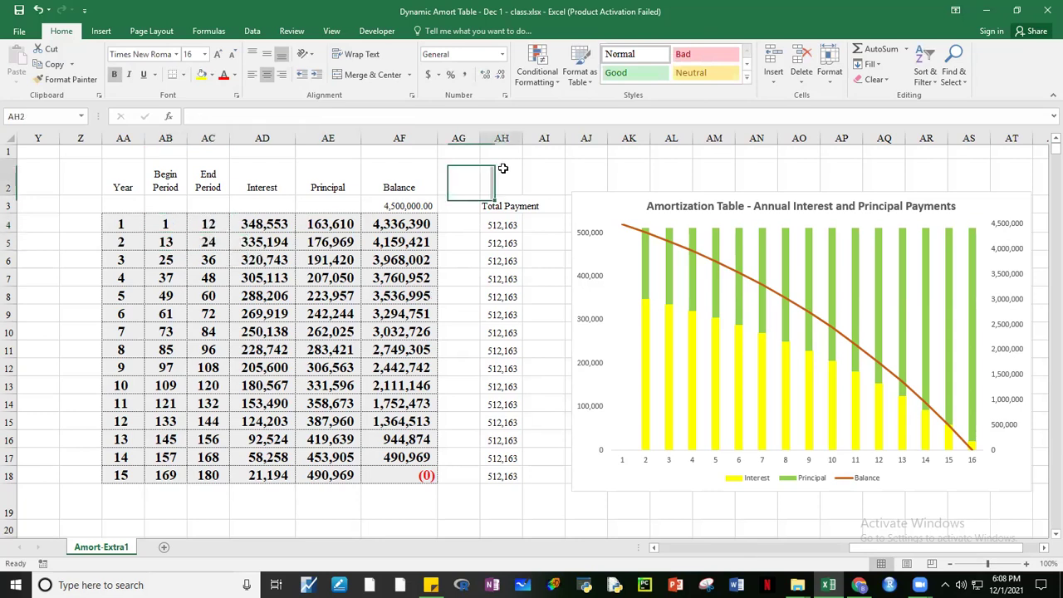
click(373, 208)
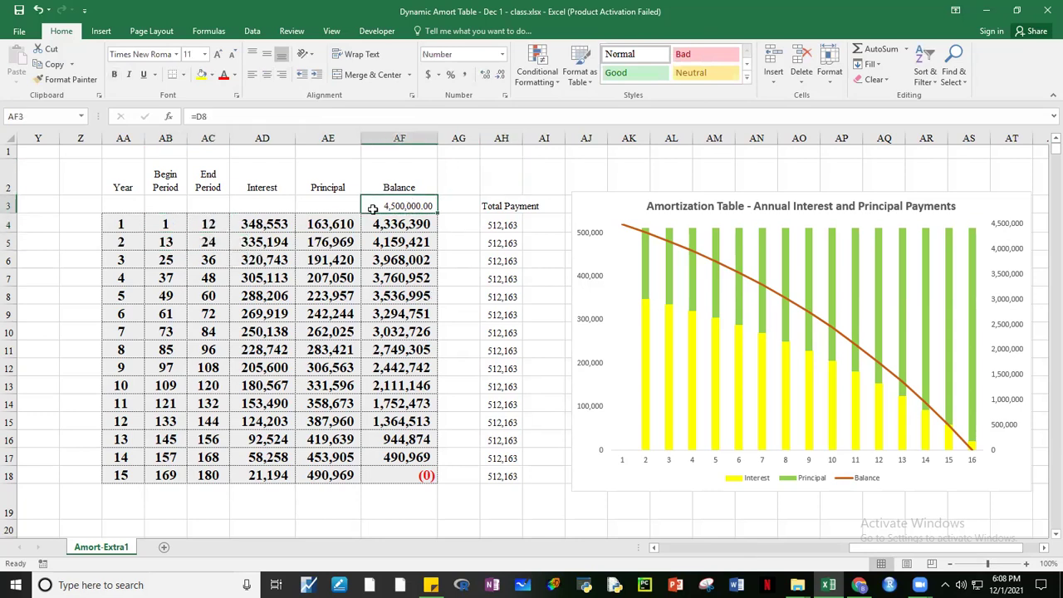
click(332, 229)
click(403, 210)
click(218, 55)
click(219, 55)
click(218, 55)
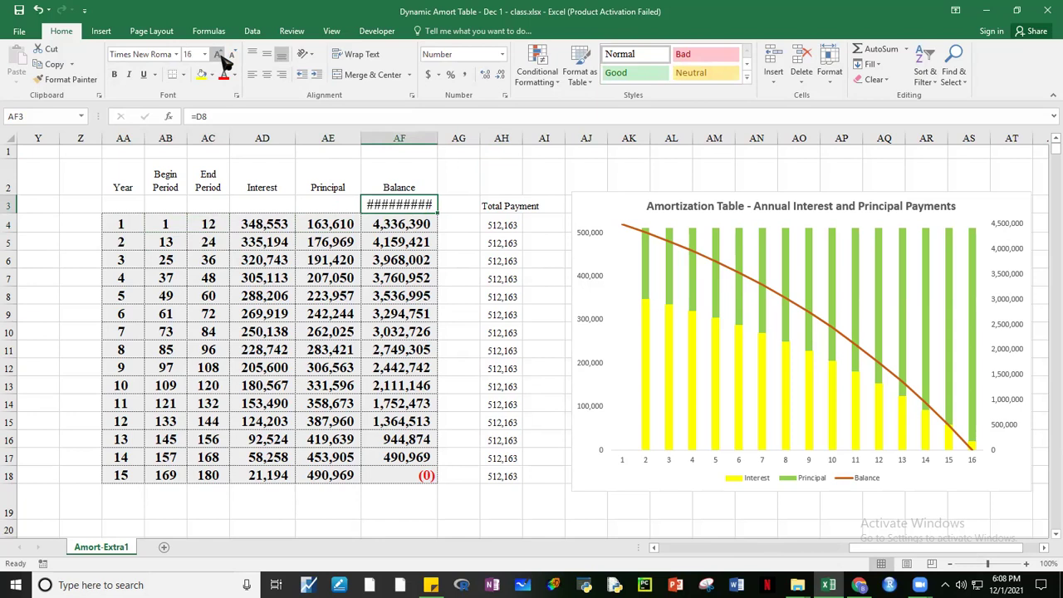
drag(438, 138, 447, 138)
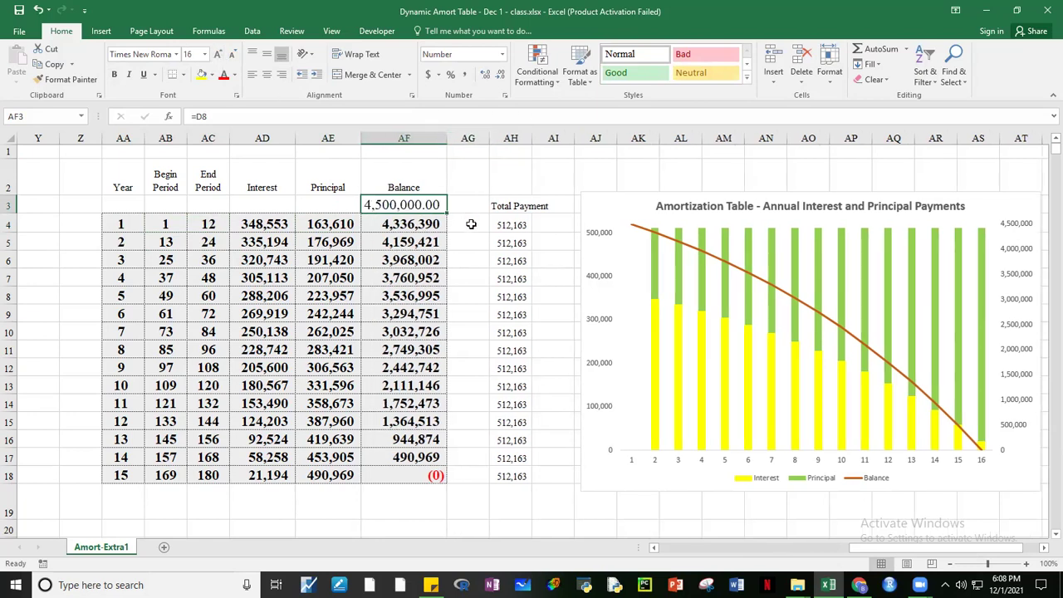
- Copy AF4's number format onto AF3 so it reads 4,500,000, then review the balance formulas
click(432, 222)
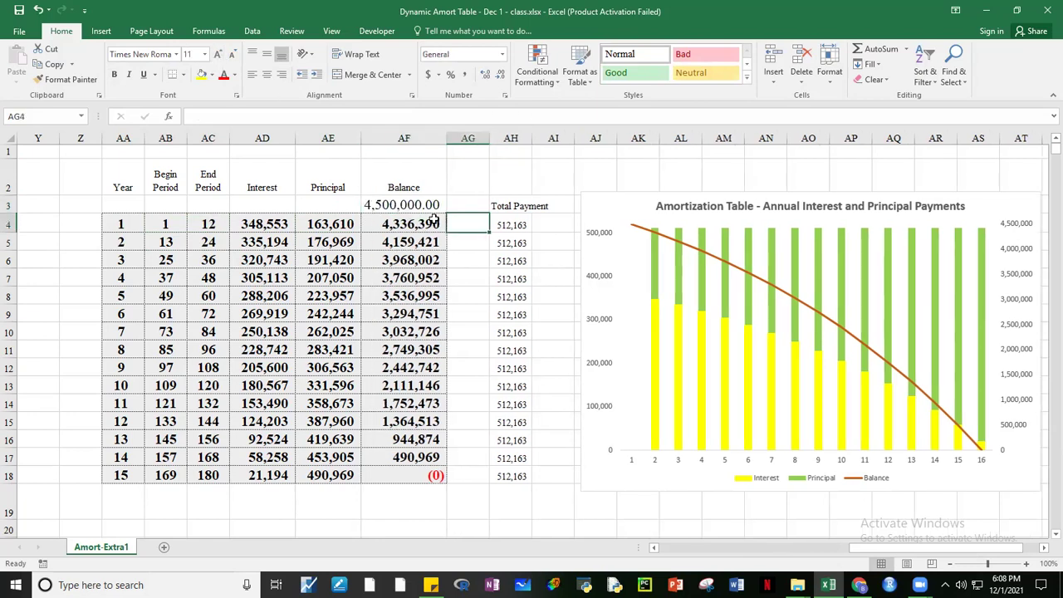
click(66, 79)
click(410, 205)
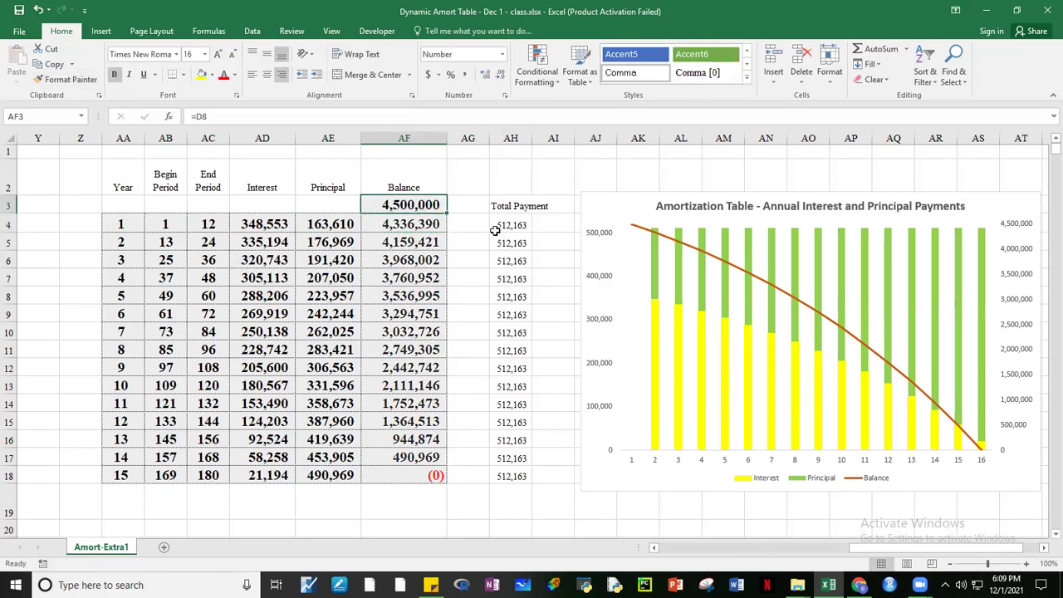
click(467, 278)
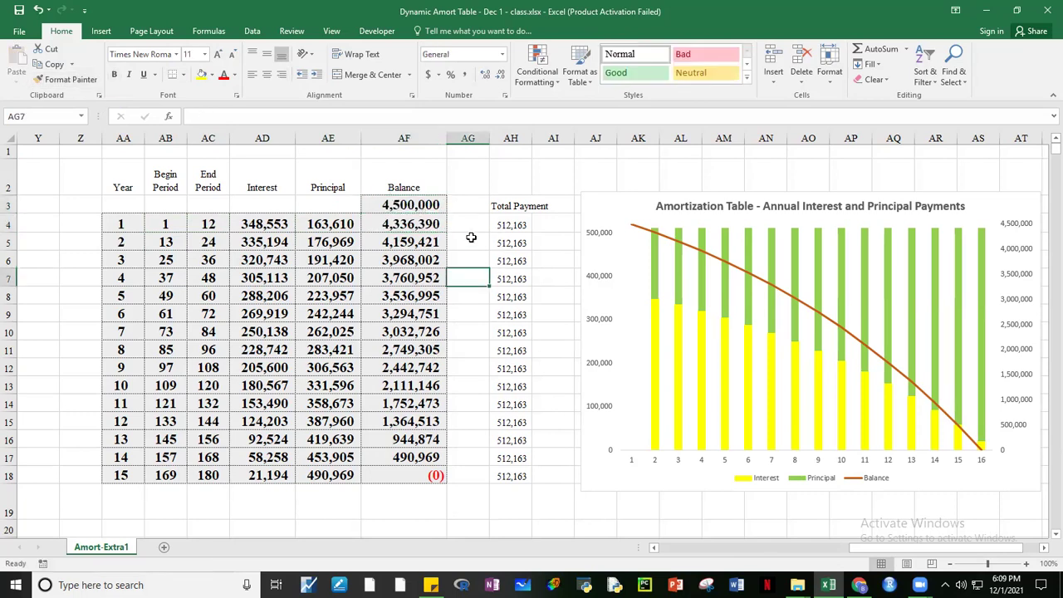
click(341, 225)
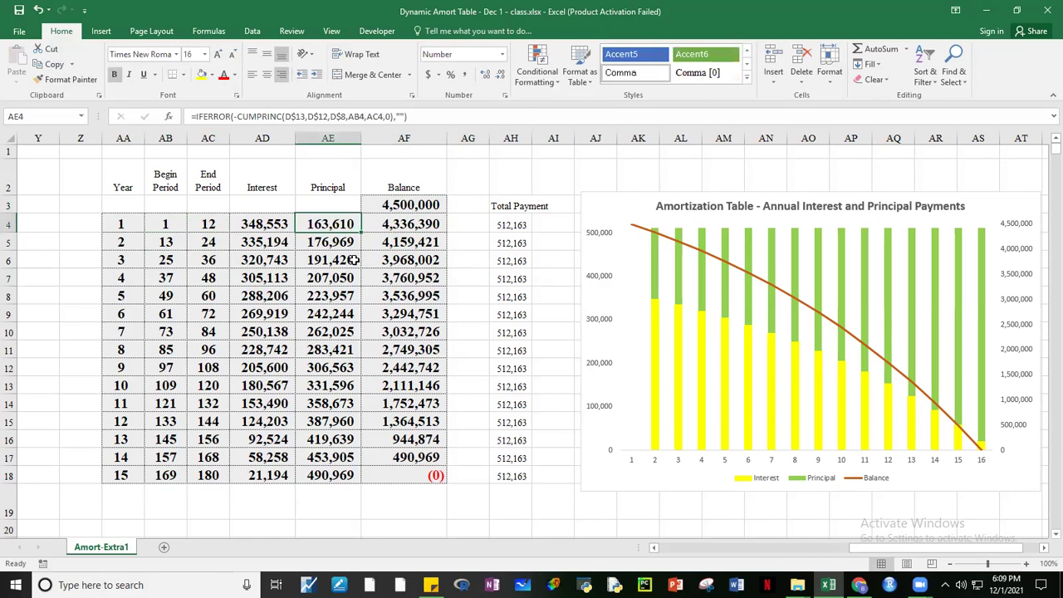
click(342, 242)
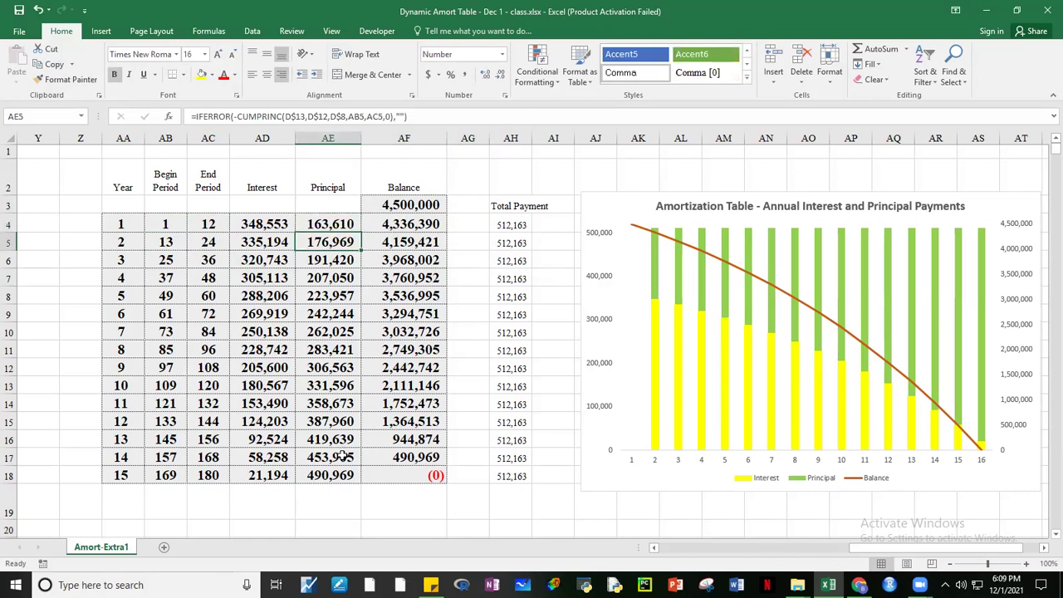
click(404, 475)
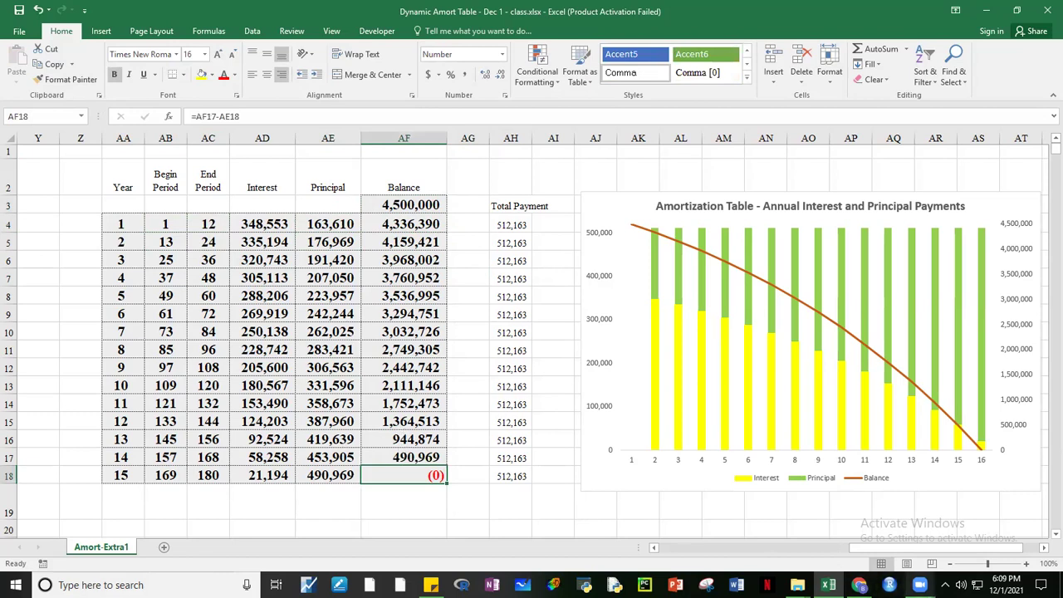
drag(959, 549, 960, 558)
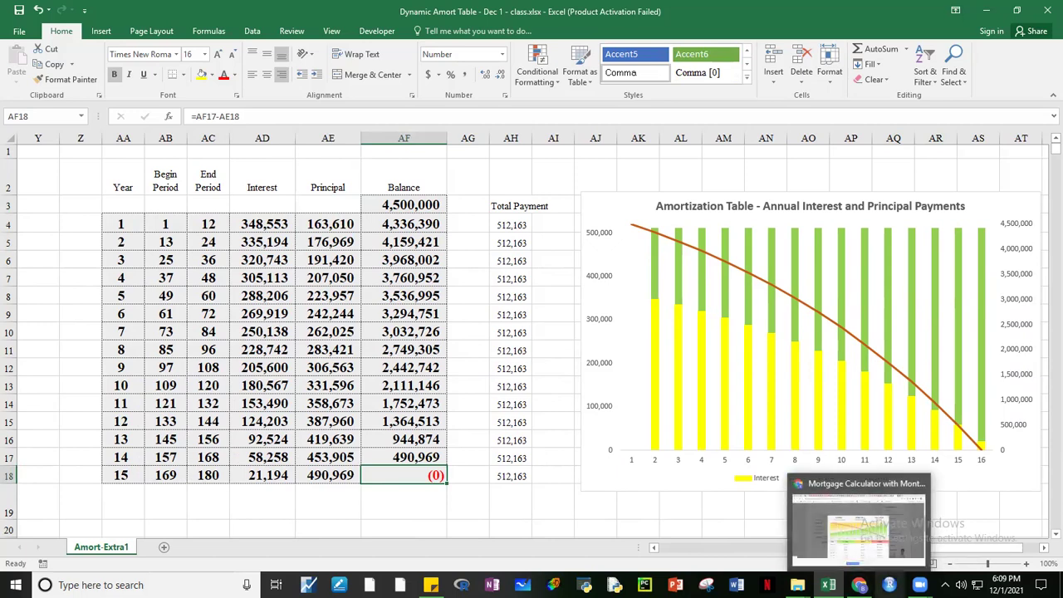
mouse_move(918, 584)
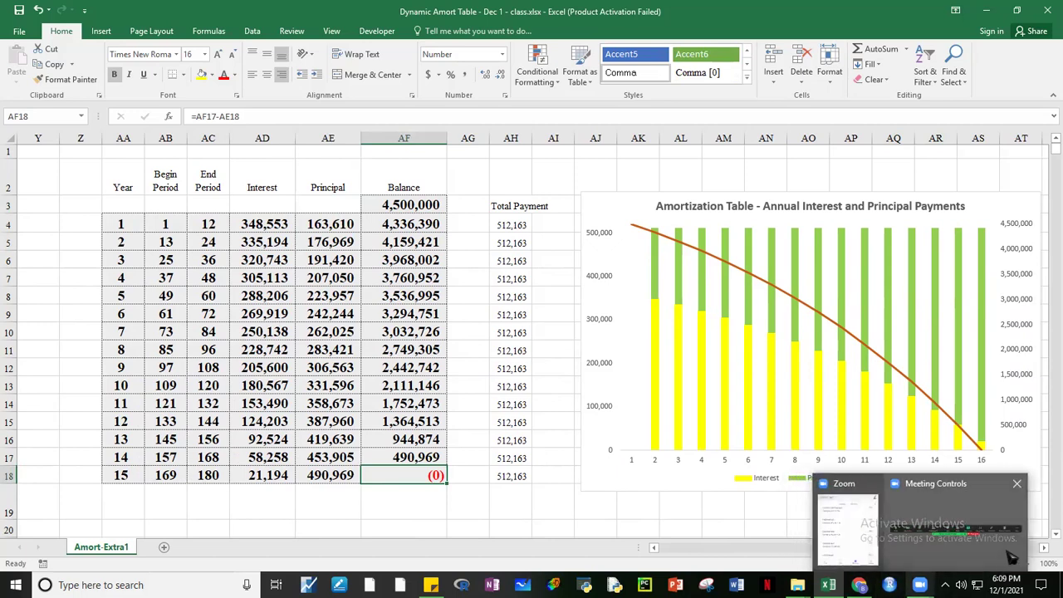
click(718, 527)
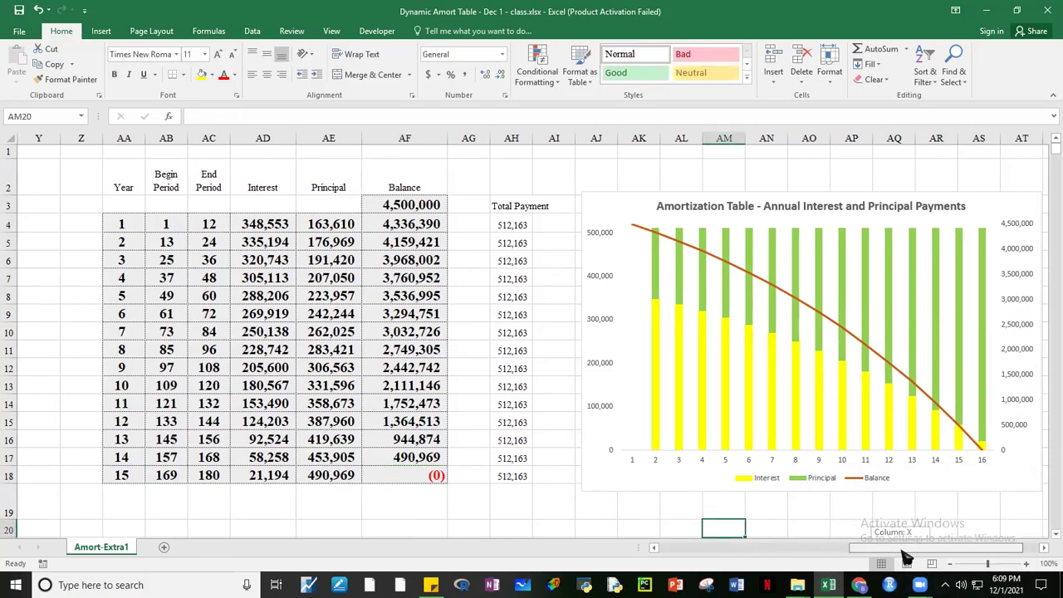
drag(905, 556, 615, 562)
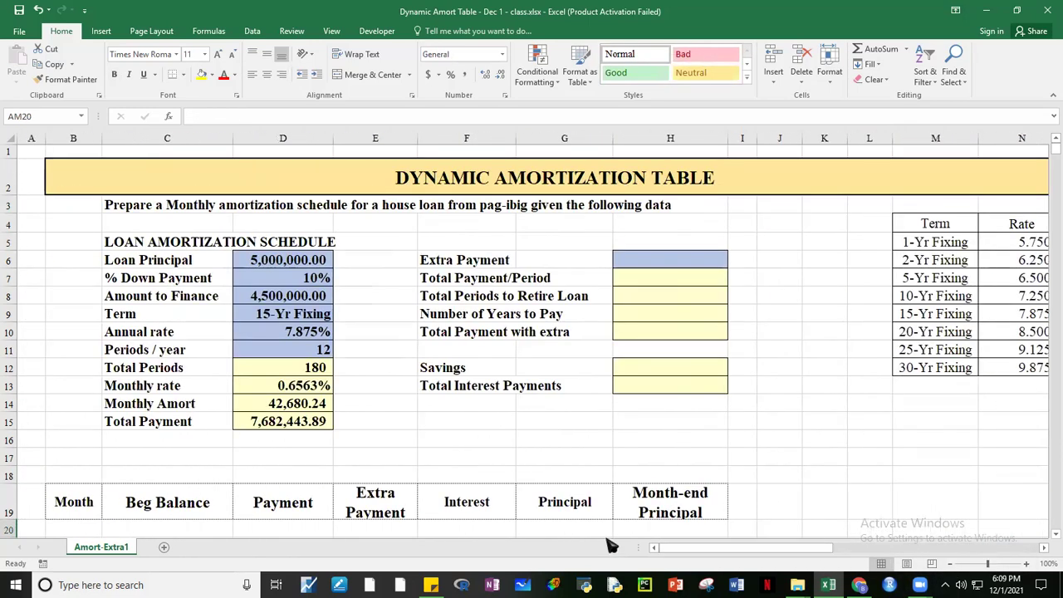
click(605, 457)
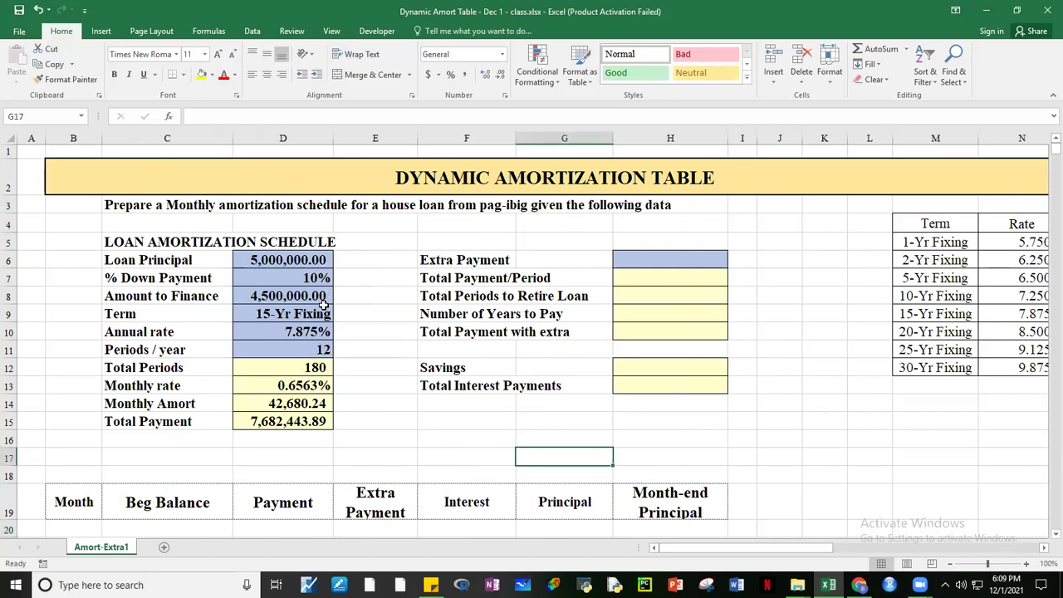
click(287, 260)
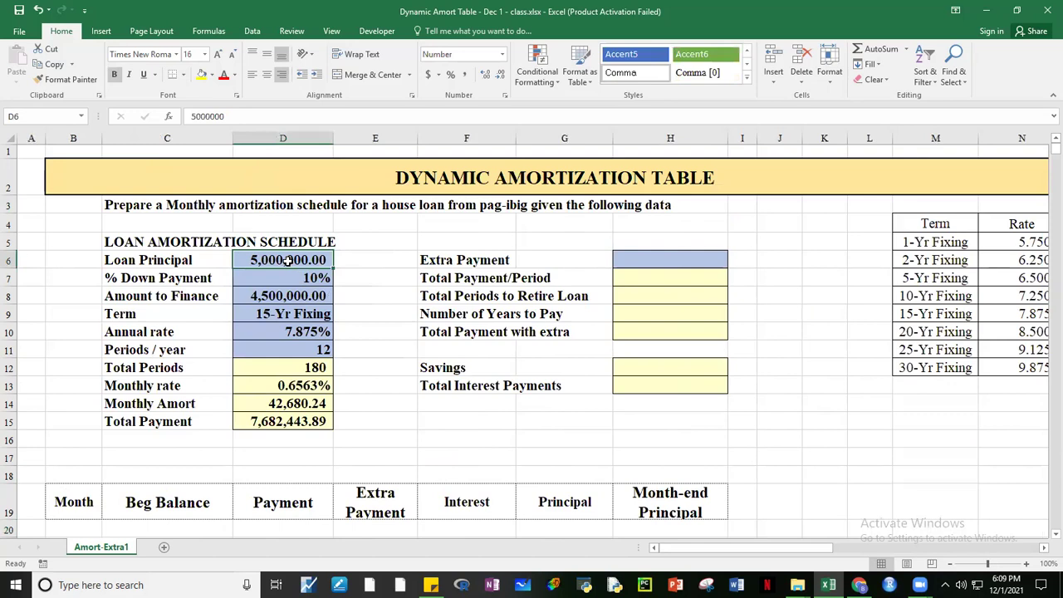
click(301, 280)
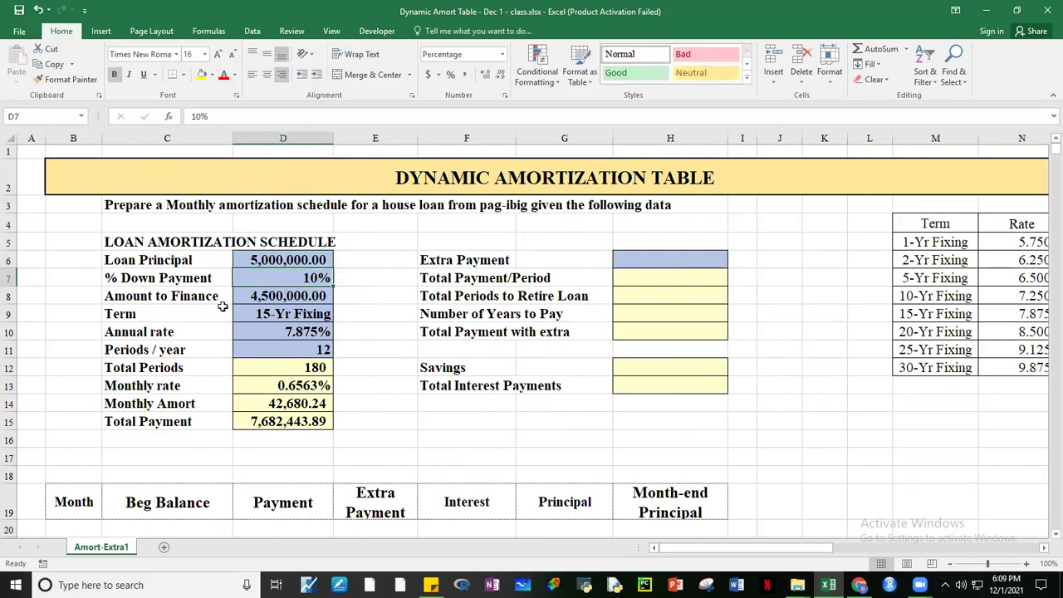
click(283, 297)
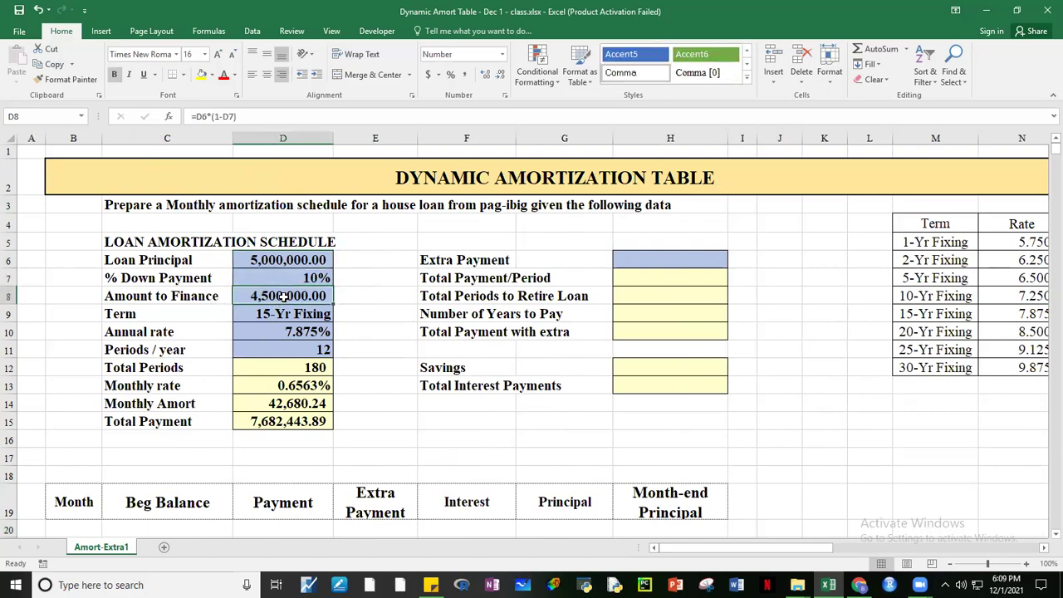
click(283, 314)
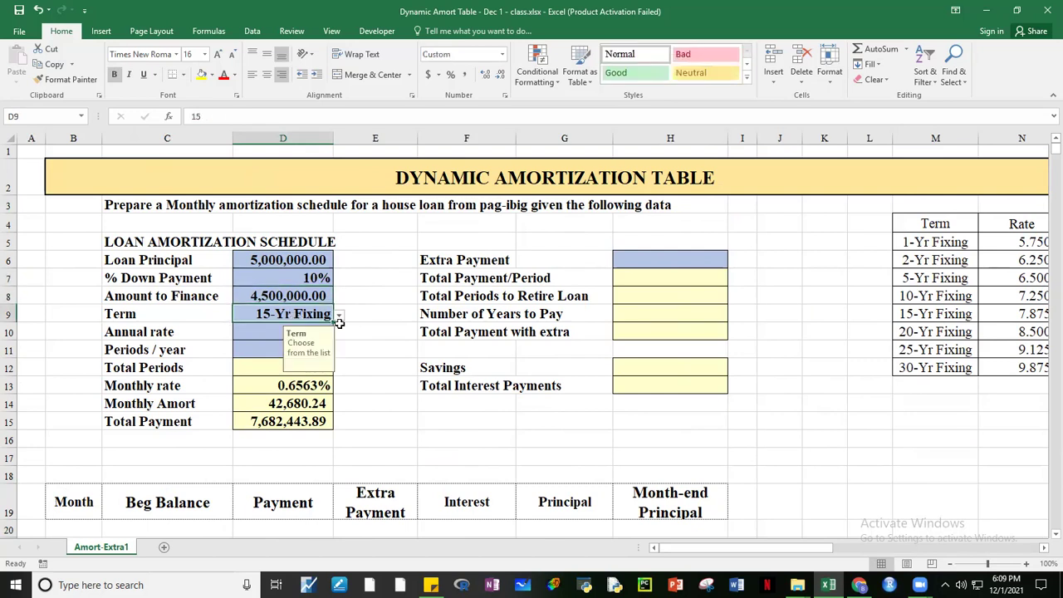
click(339, 315)
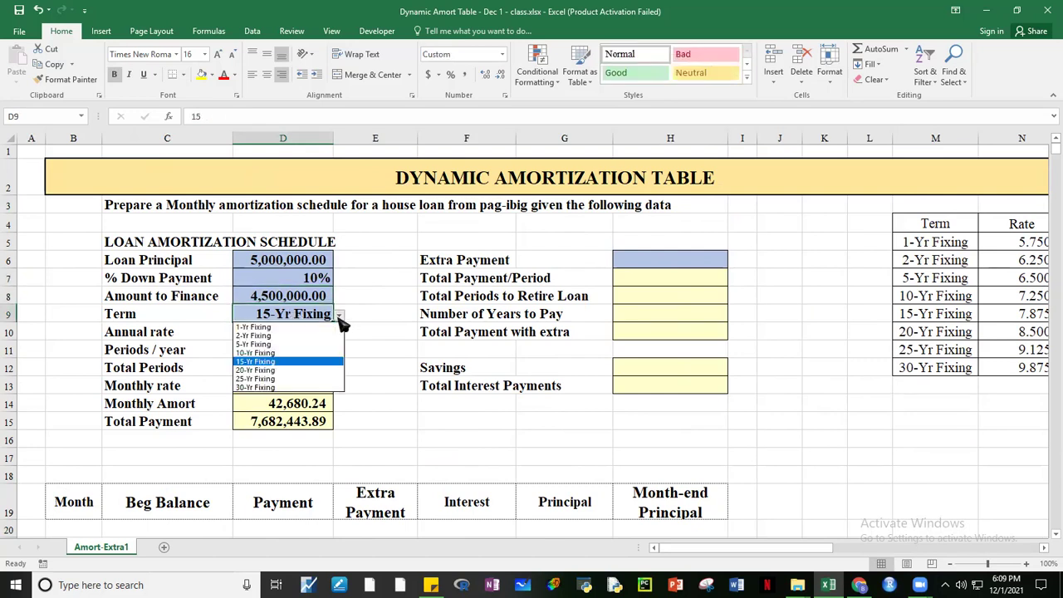
click(291, 315)
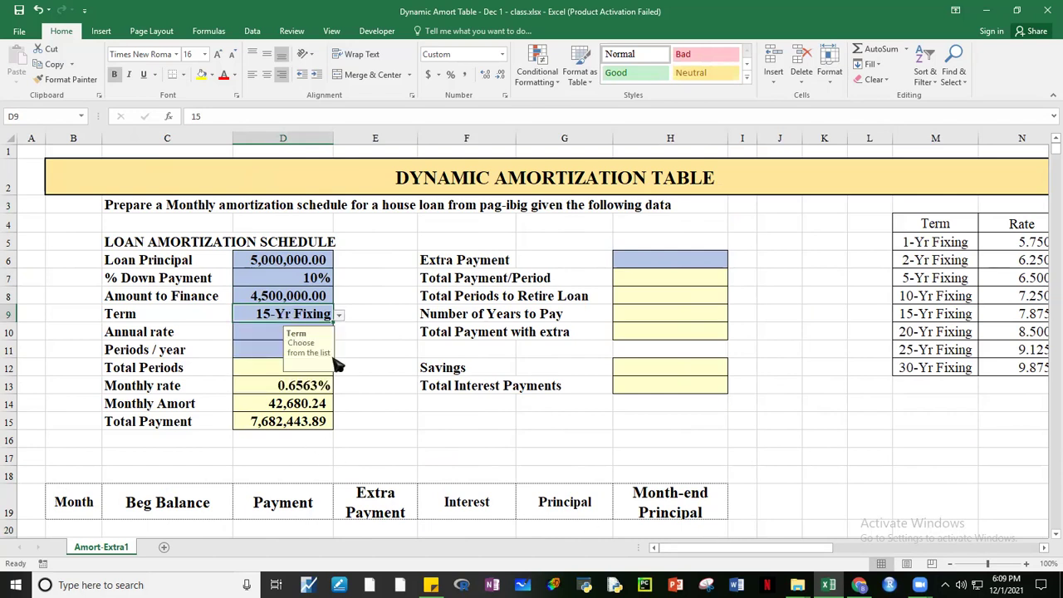
click(426, 430)
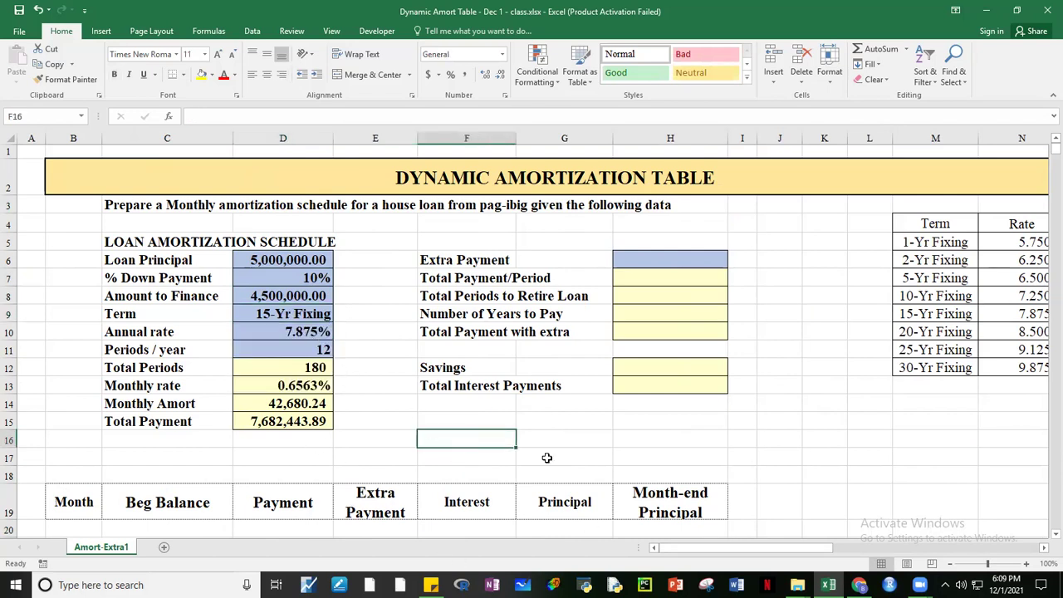
drag(776, 554, 847, 531)
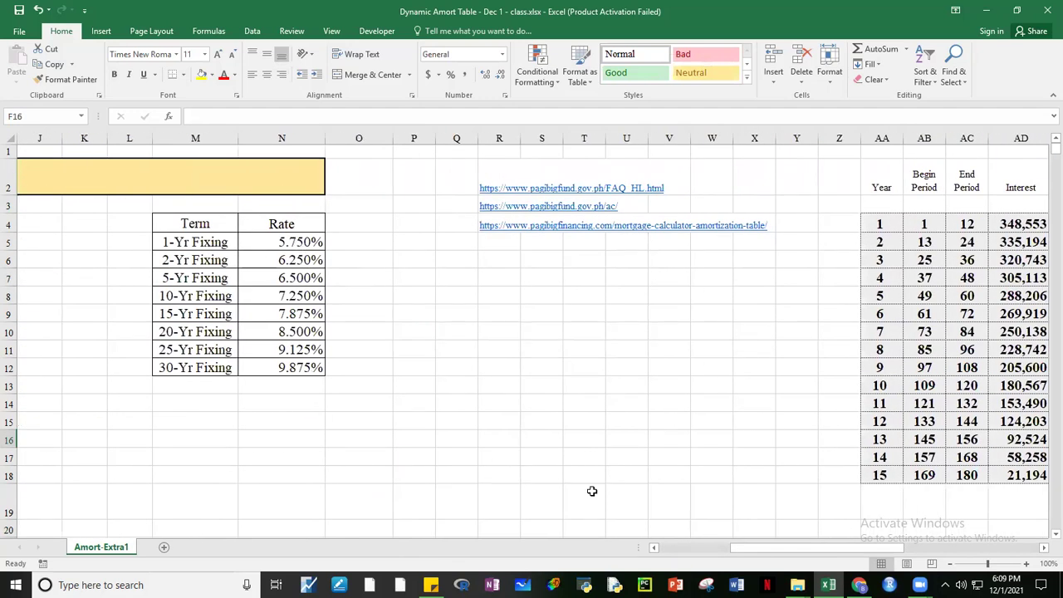
drag(744, 553, 692, 559)
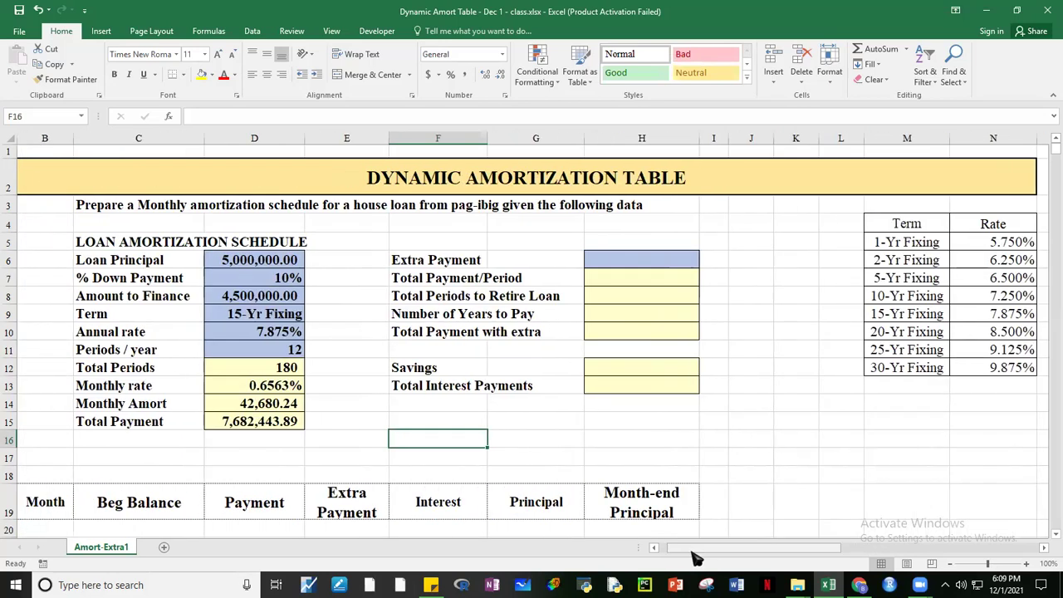
click(285, 368)
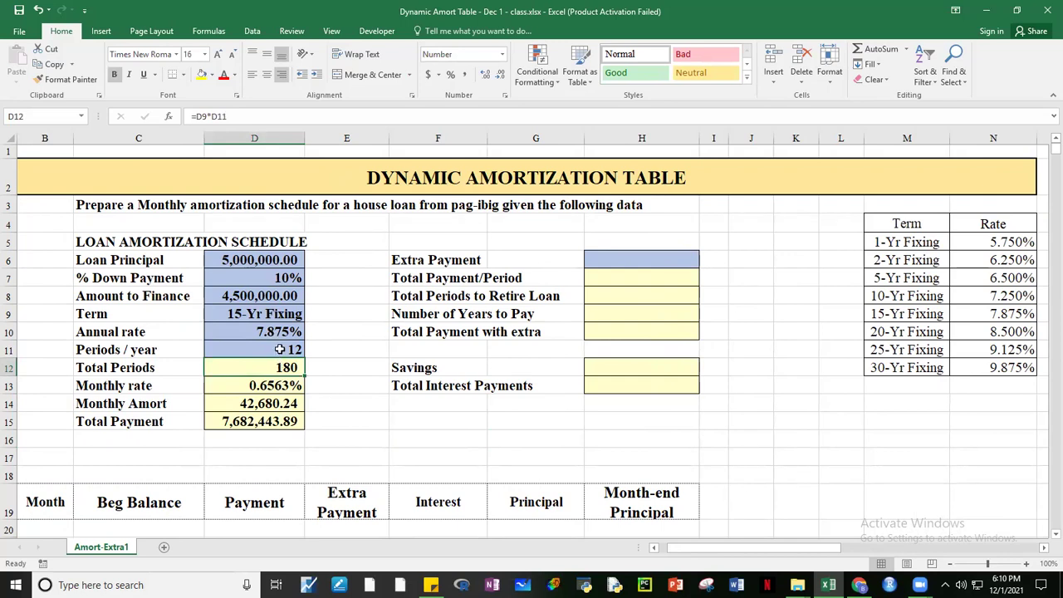
click(251, 404)
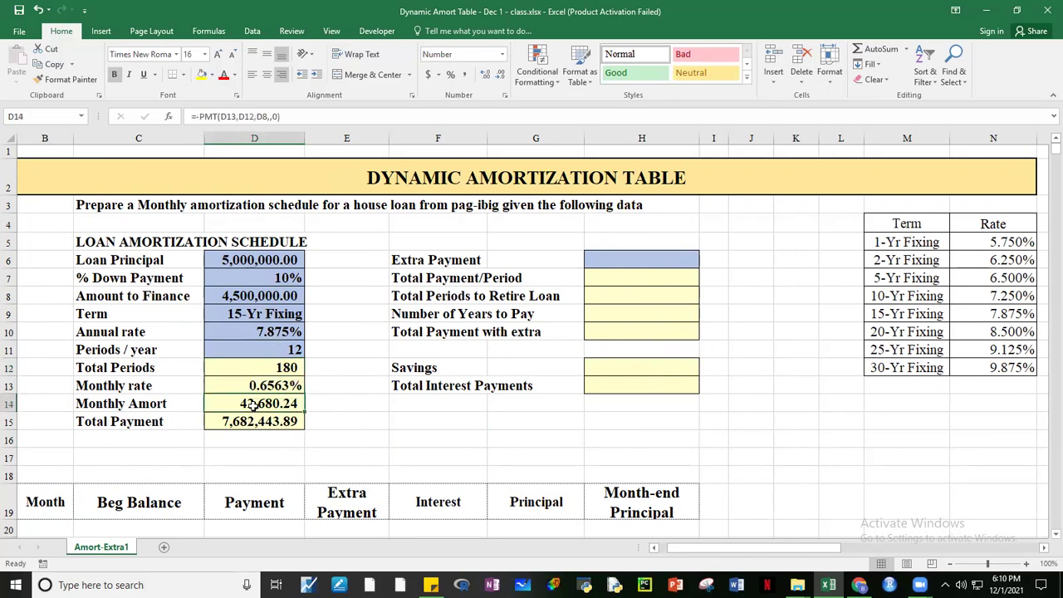
text(2)
key(Escape)
key(F2)
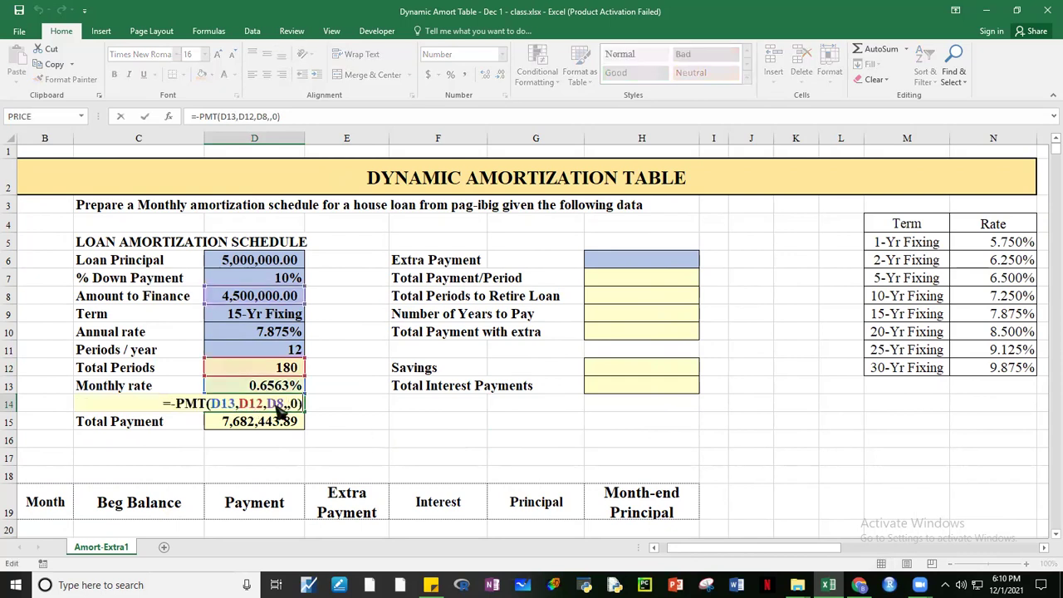
key(Escape)
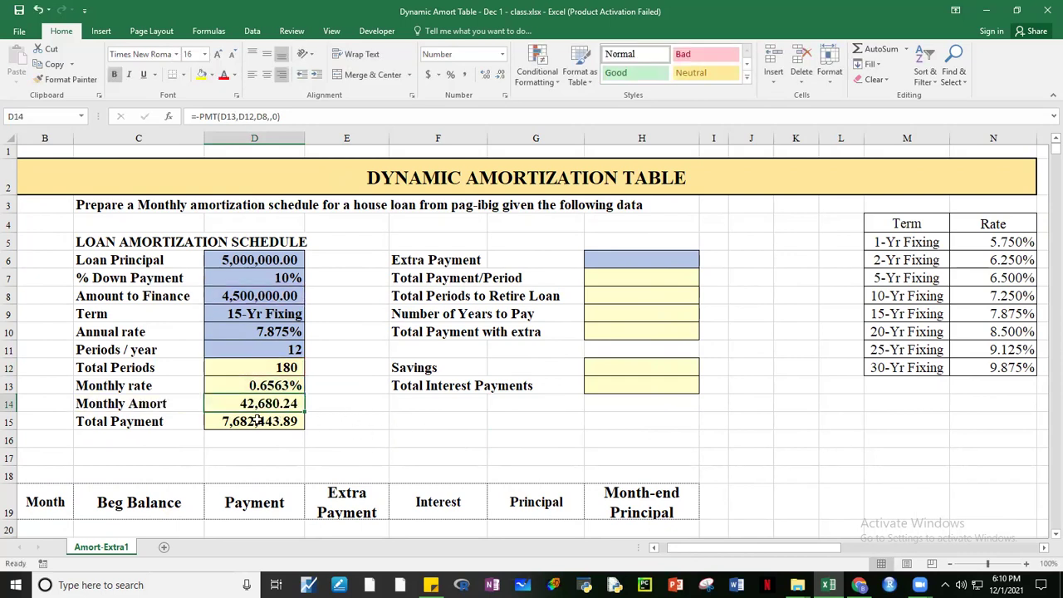
click(257, 421)
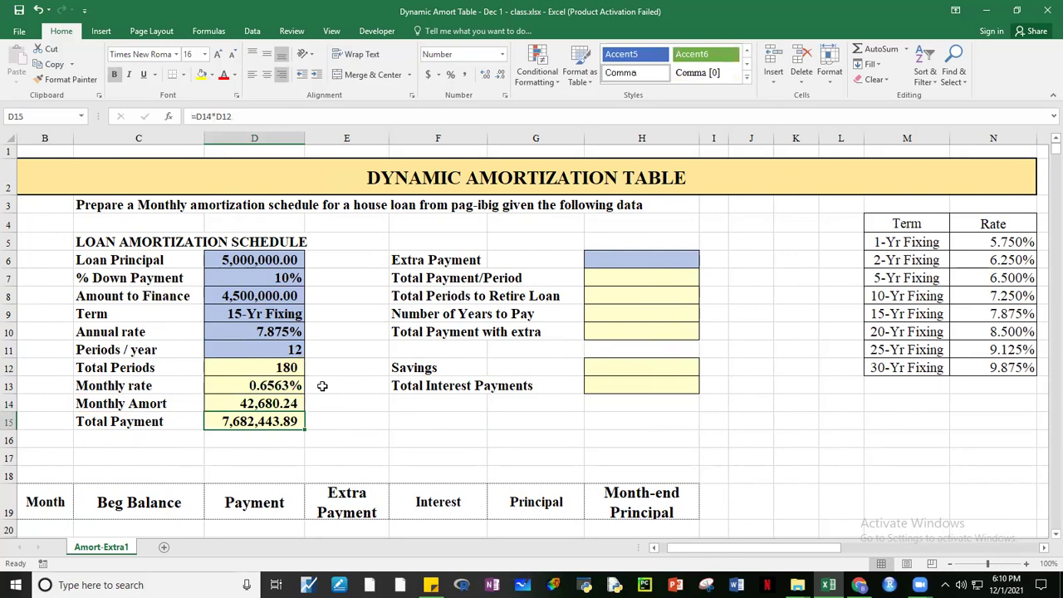
key(F2)
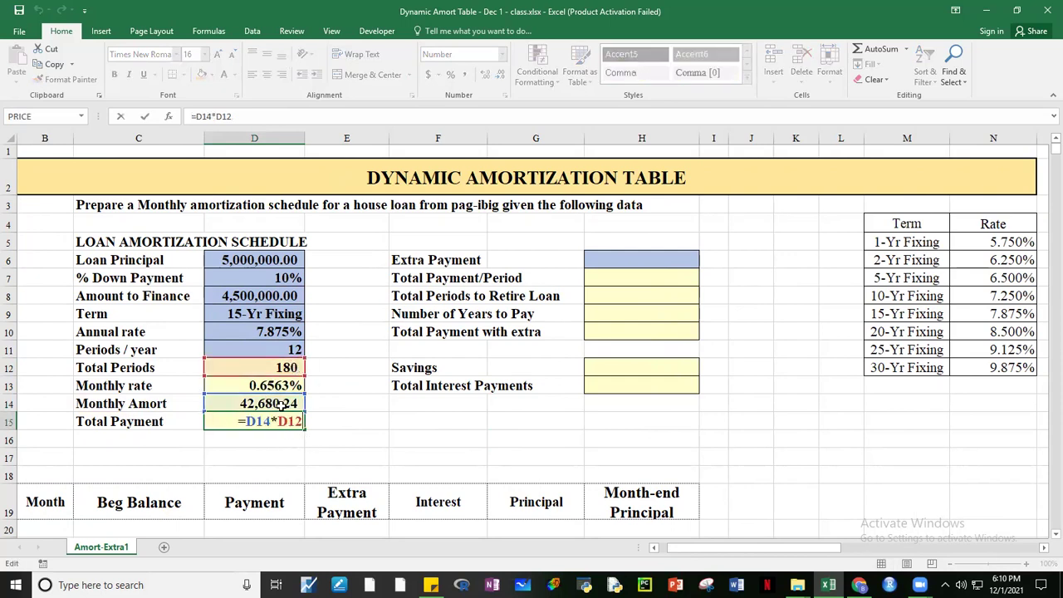
click(261, 422)
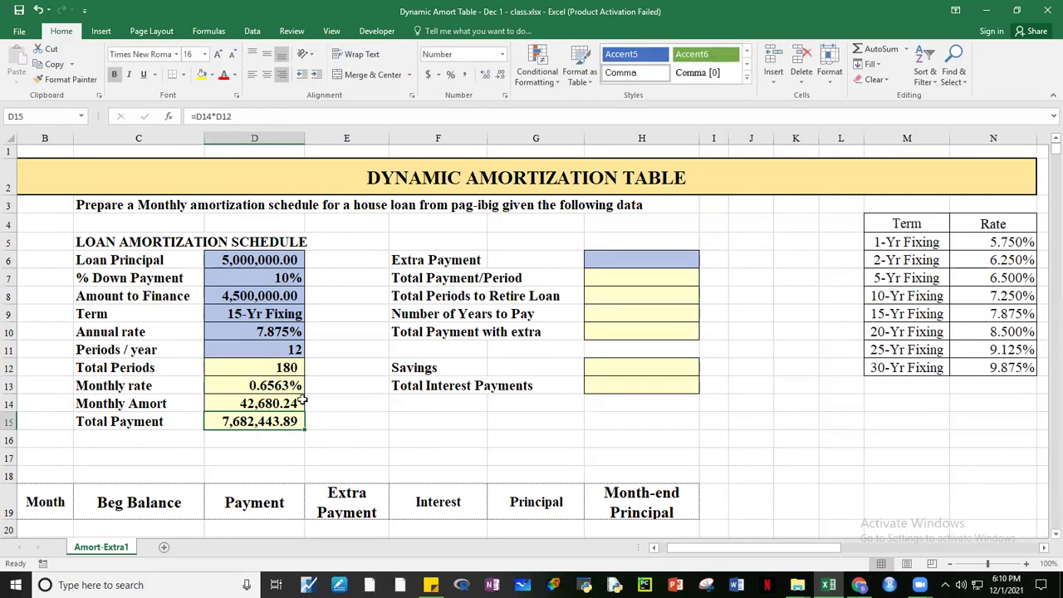
click(858, 585)
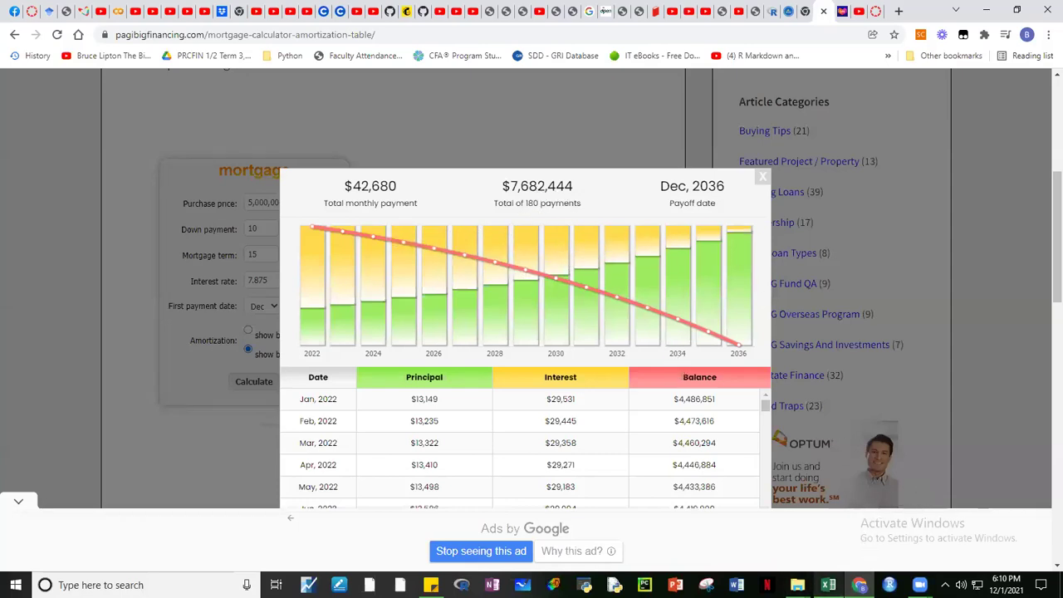
click(828, 585)
click(414, 446)
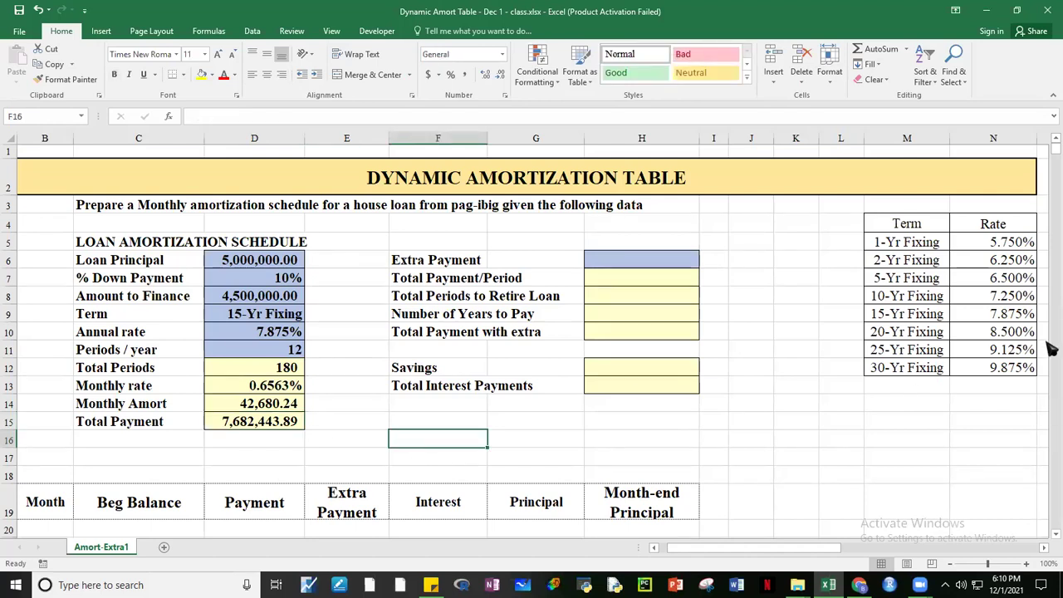
- Narrow column H and inspect the Extra Payment cell H6 and Principal cells G20 and H20
drag(700, 142, 685, 140)
click(788, 399)
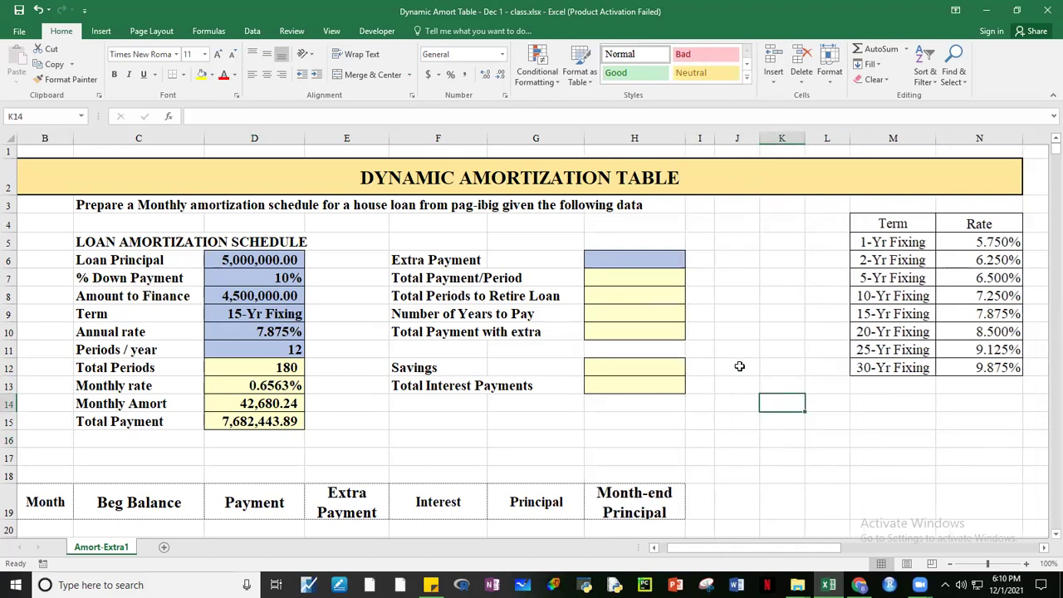
click(626, 259)
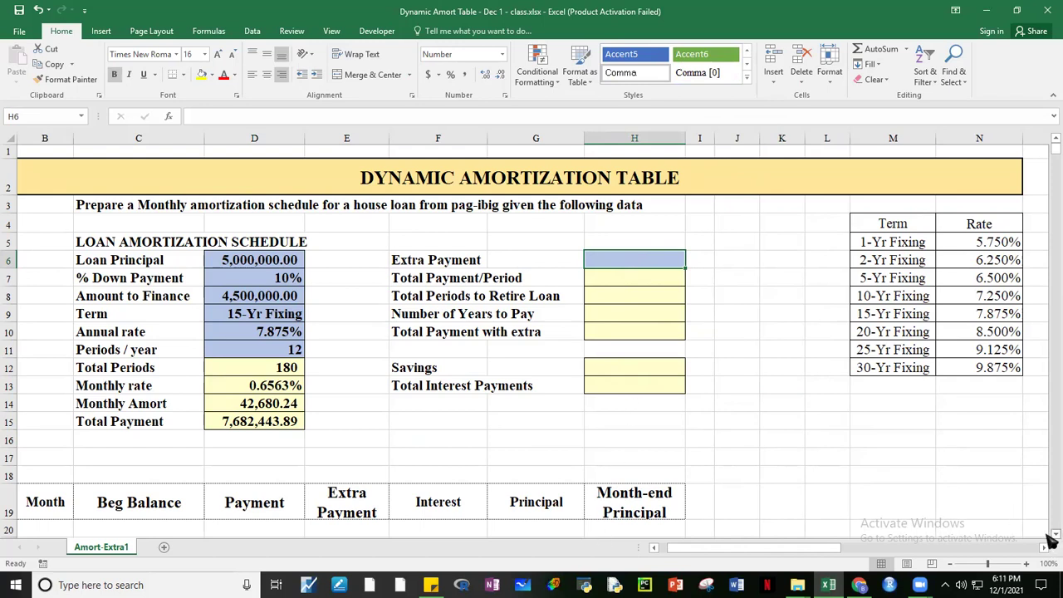
scroll(1050, 538, down, 1)
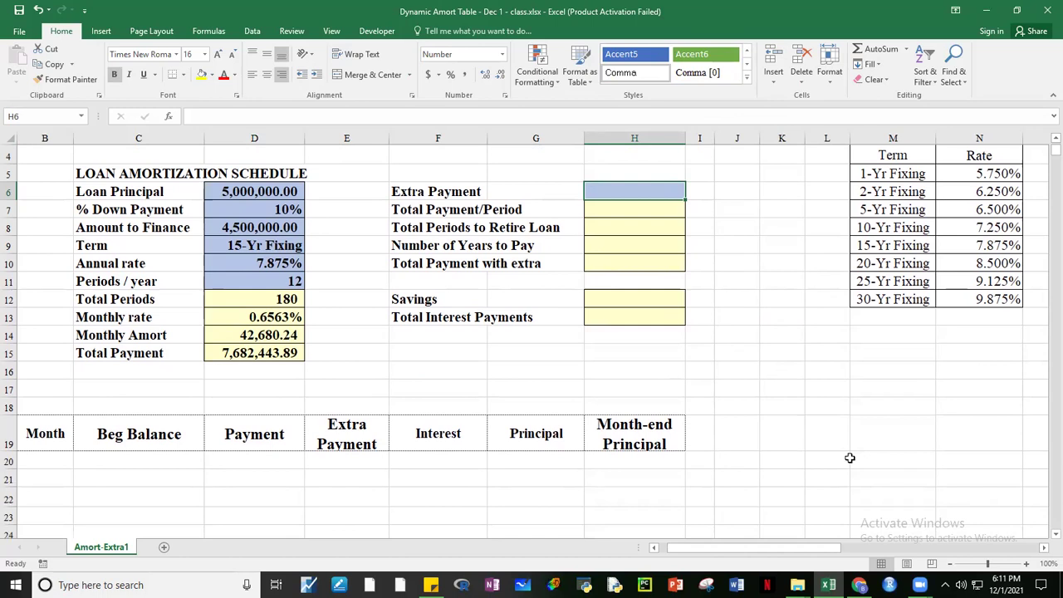
click(529, 455)
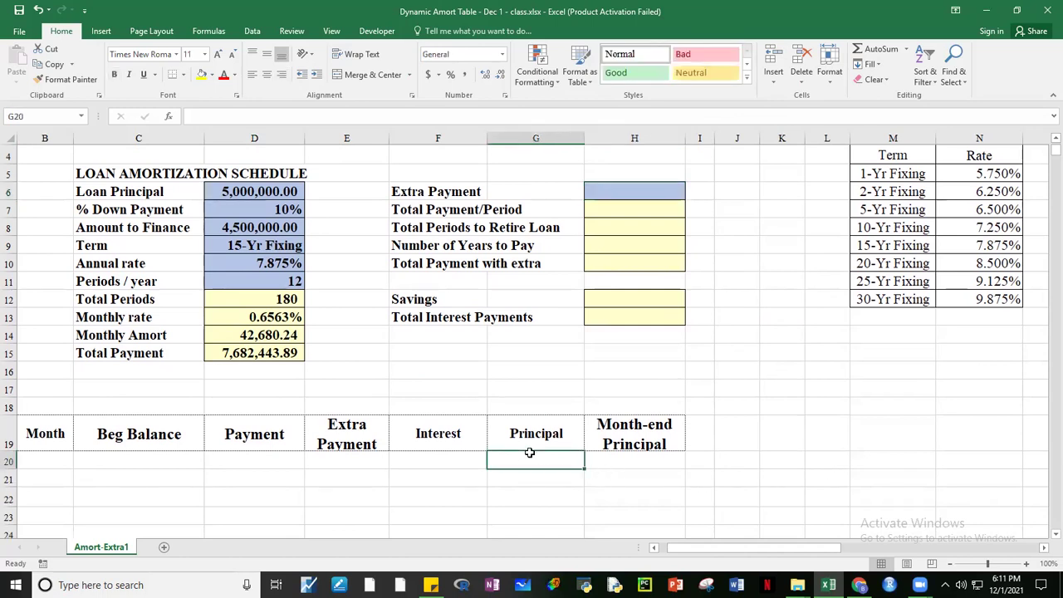
click(641, 464)
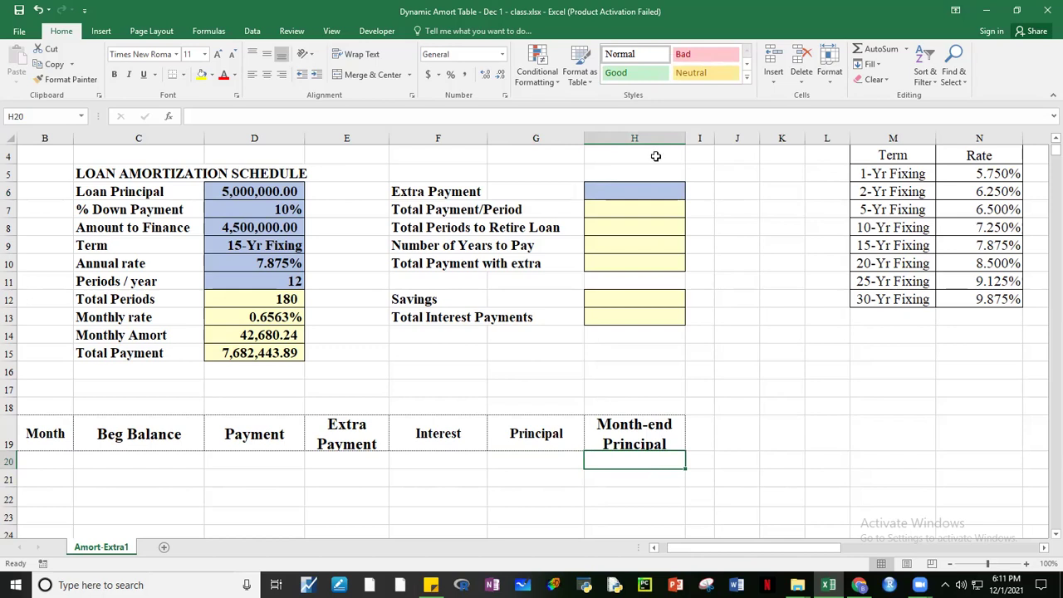
click(656, 188)
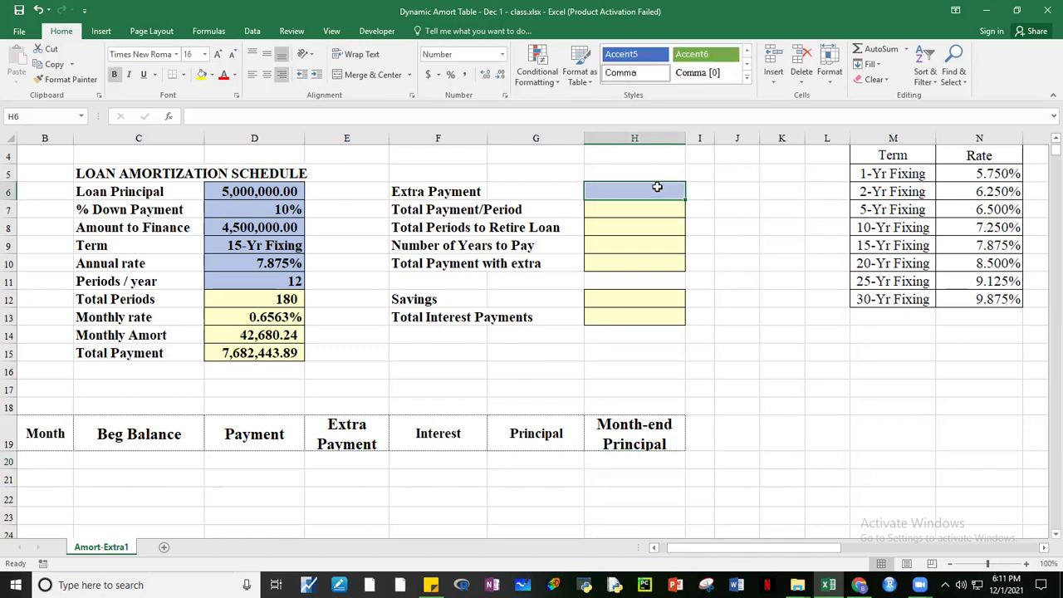
click(535, 463)
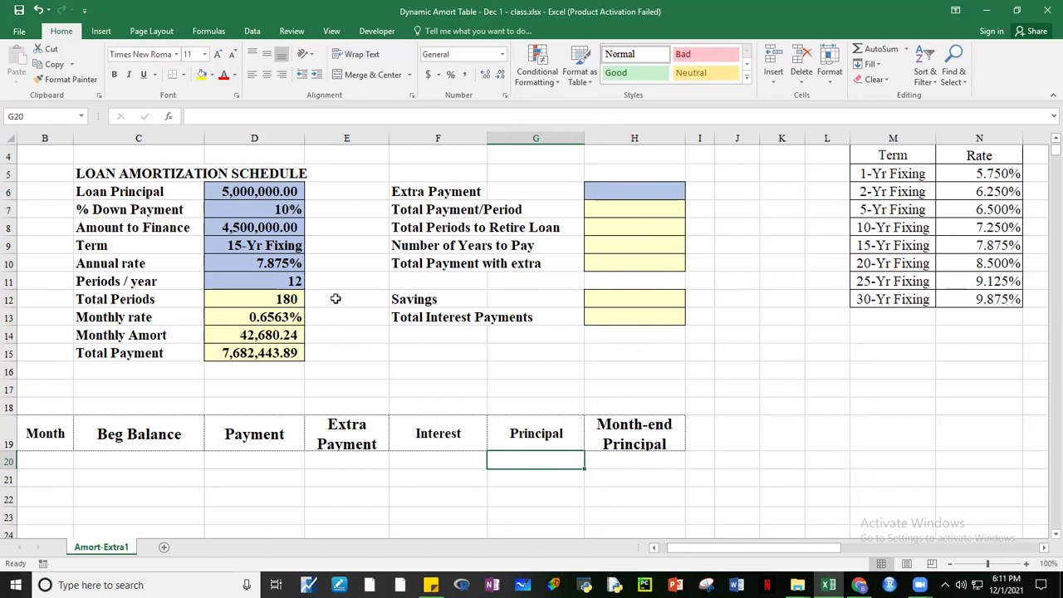
- Set the Term in D9 to 15-Yr Fixing so D10:D15 show the 7.875% results
click(238, 249)
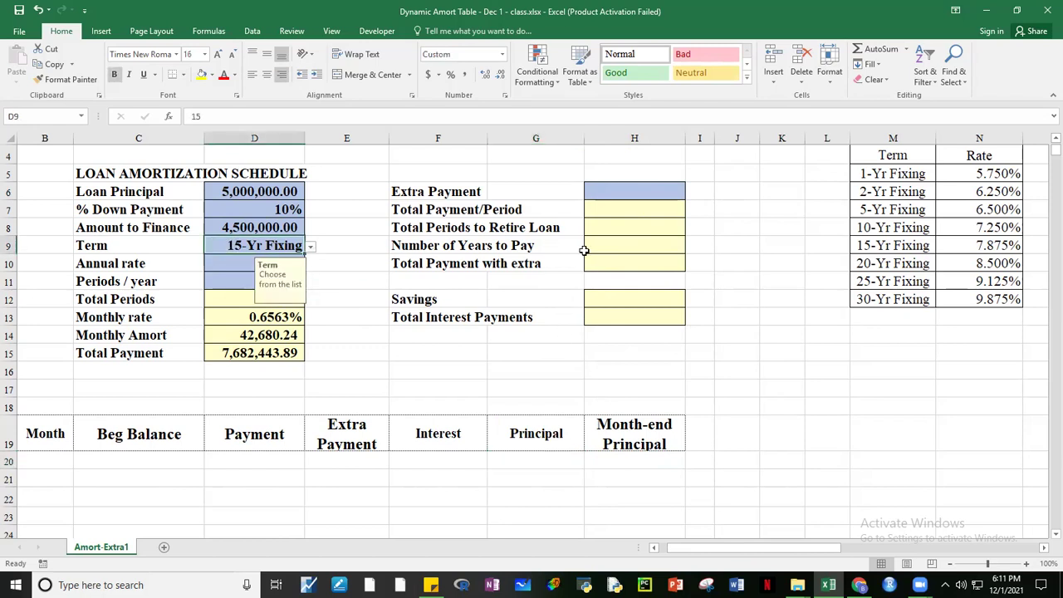
click(804, 362)
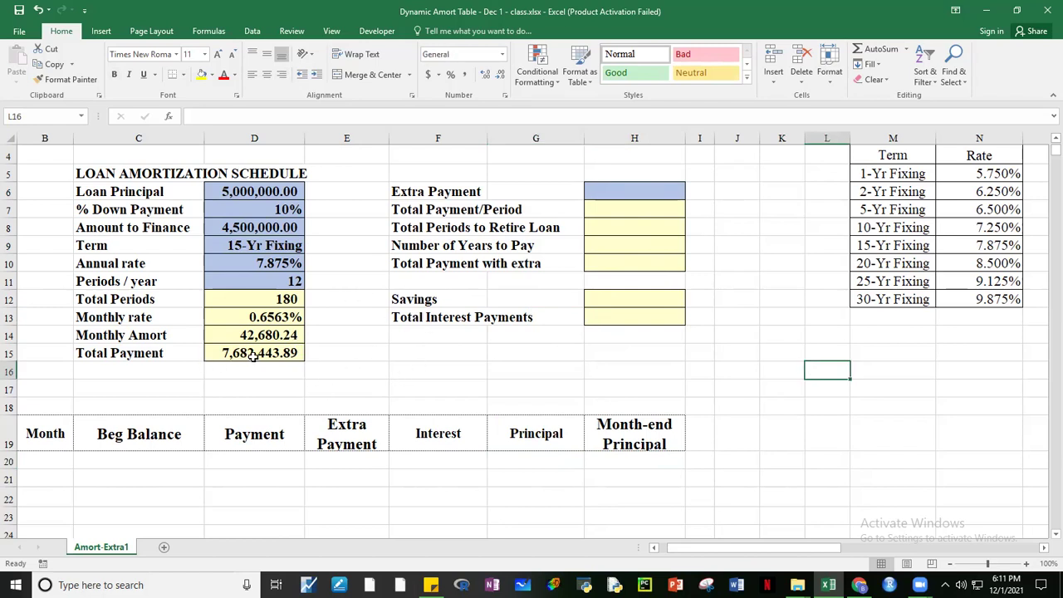
click(785, 423)
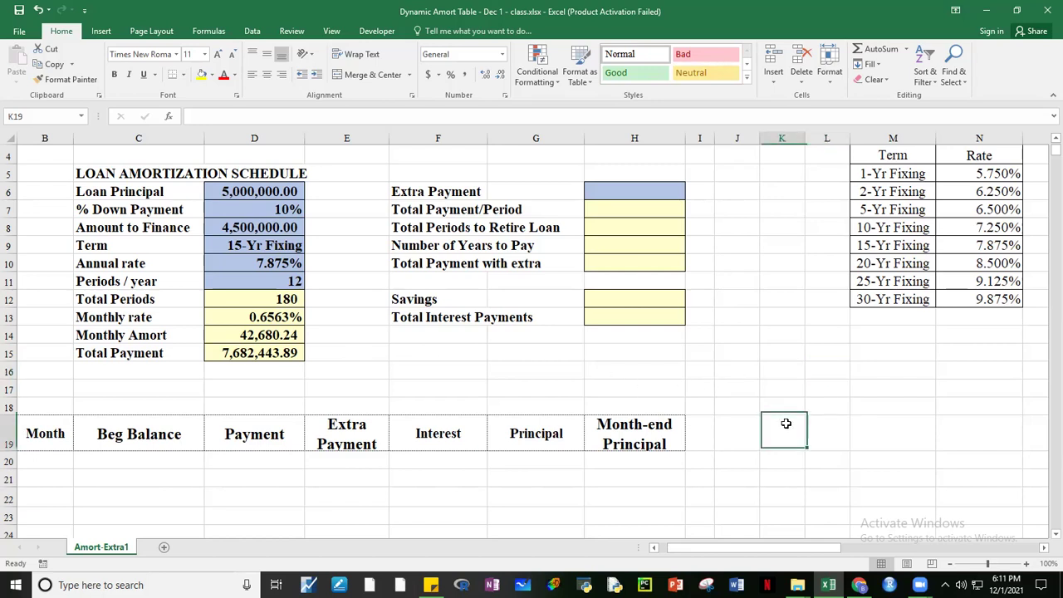
click(629, 191)
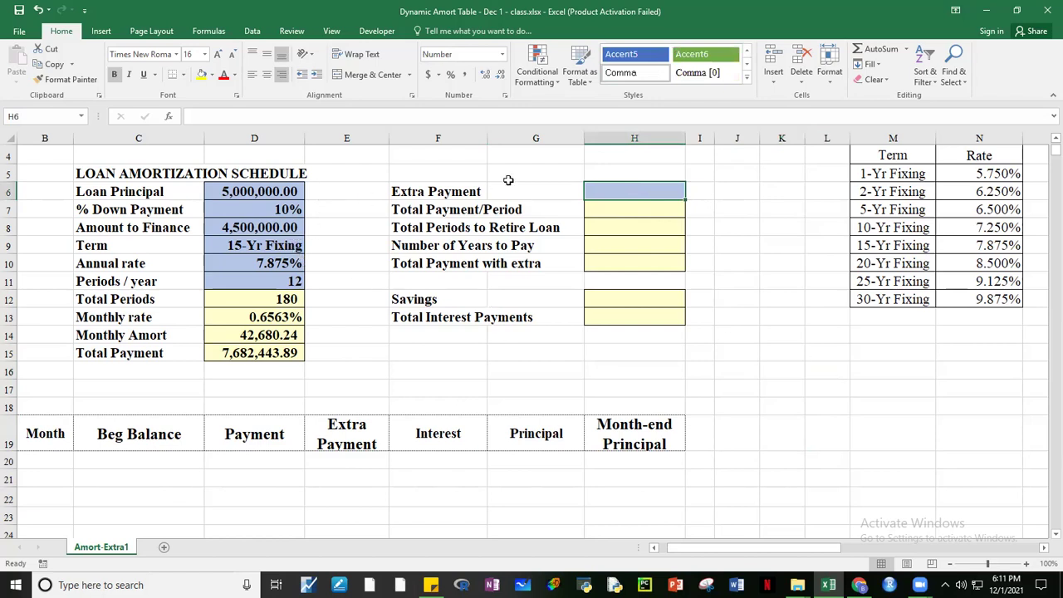
click(1053, 140)
click(1053, 140)
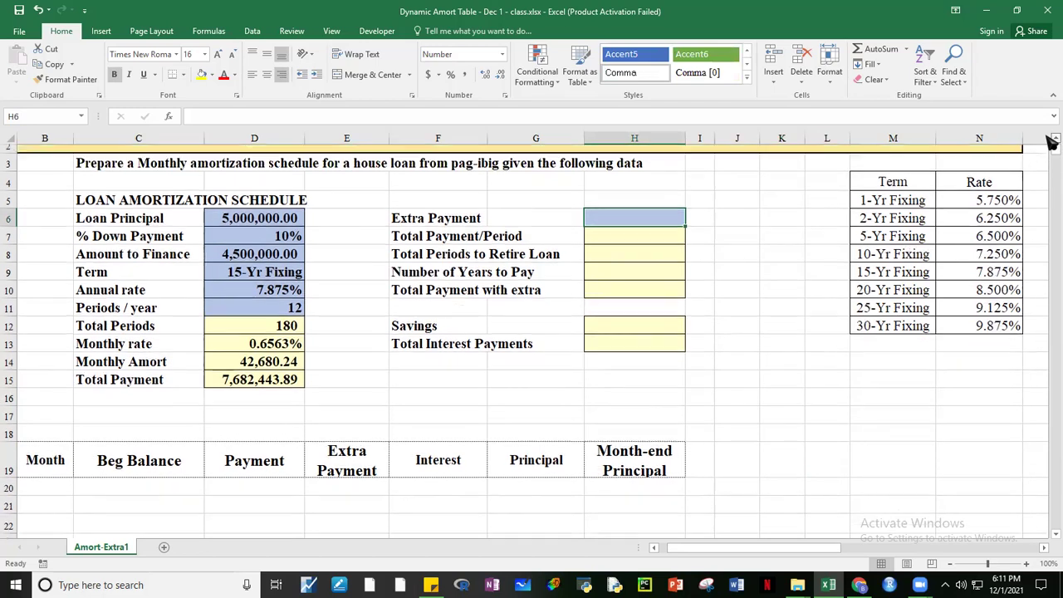
click(1052, 139)
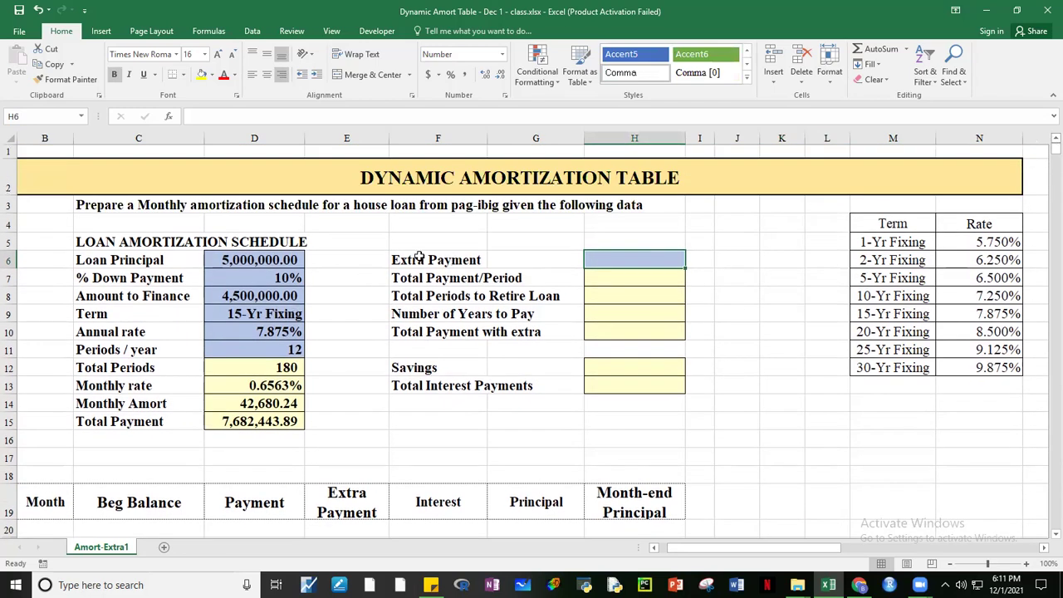
click(264, 260)
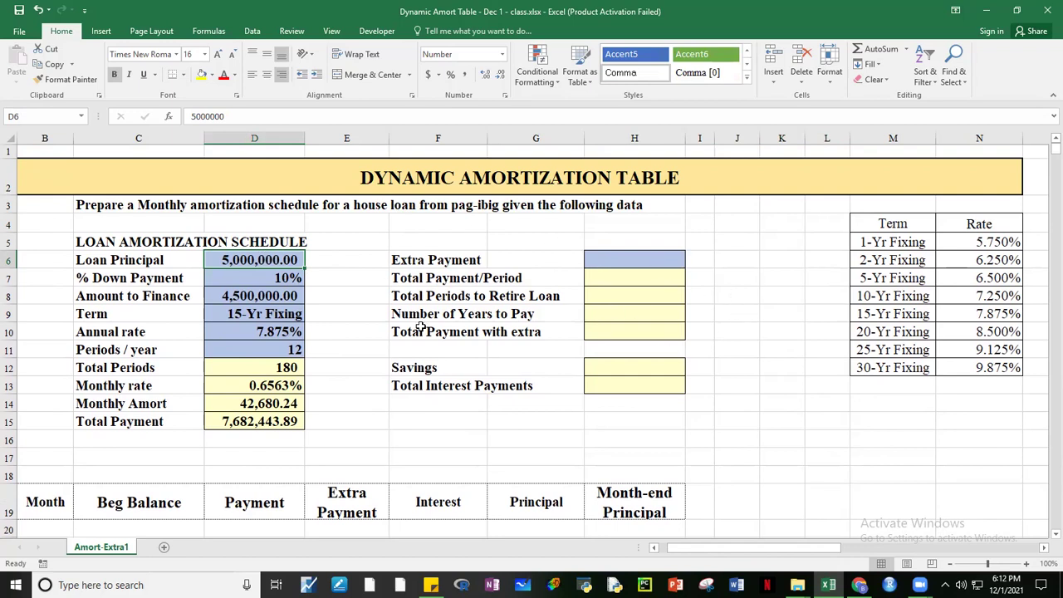
click(334, 262)
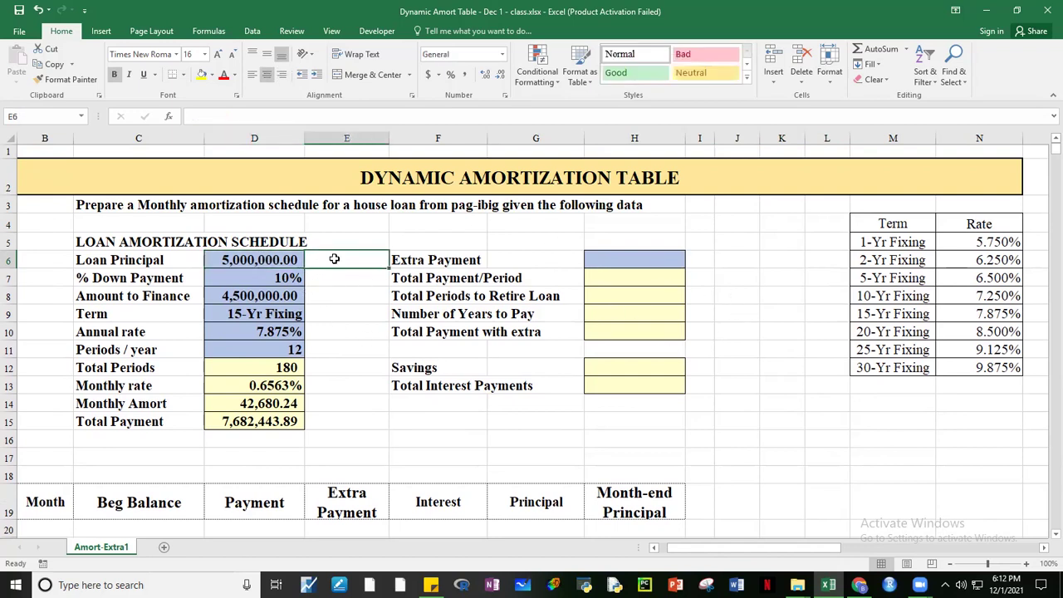
click(341, 297)
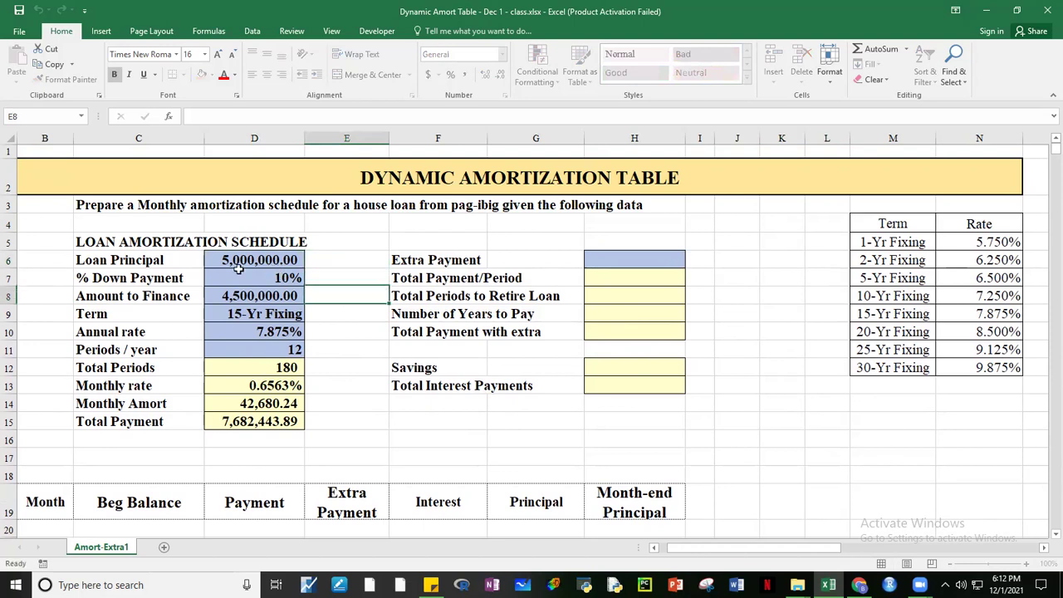
click(235, 258)
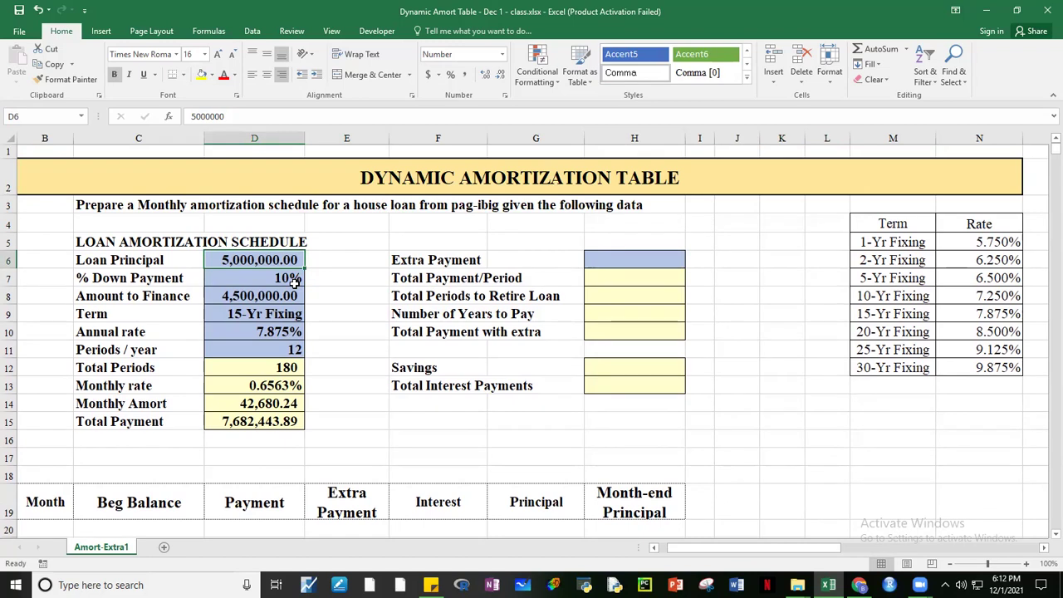
click(1045, 548)
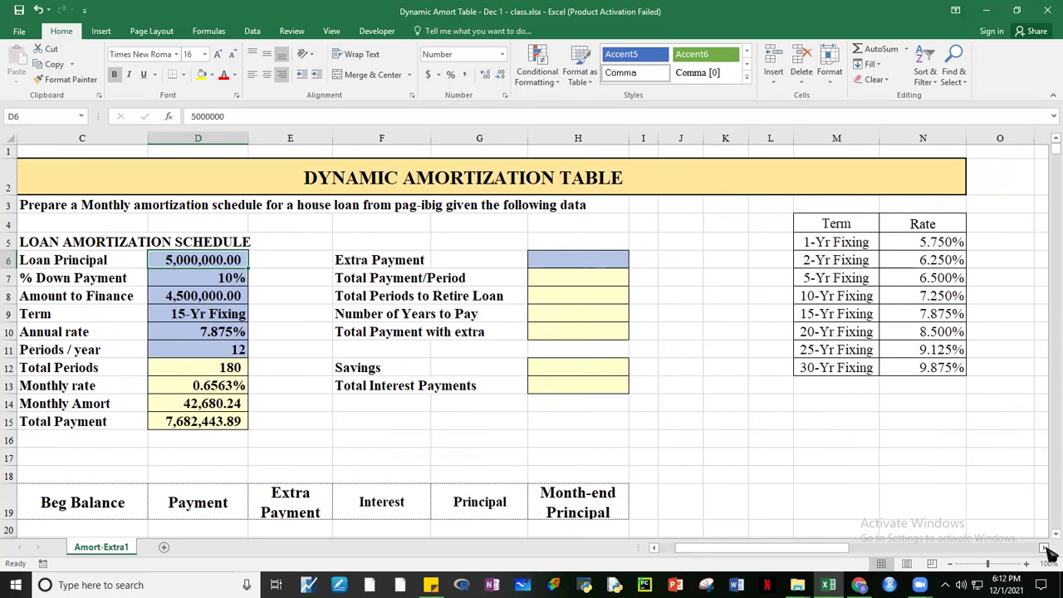
- Cancel a stray entry in M14 and make columns M and N equal width
click(1045, 548)
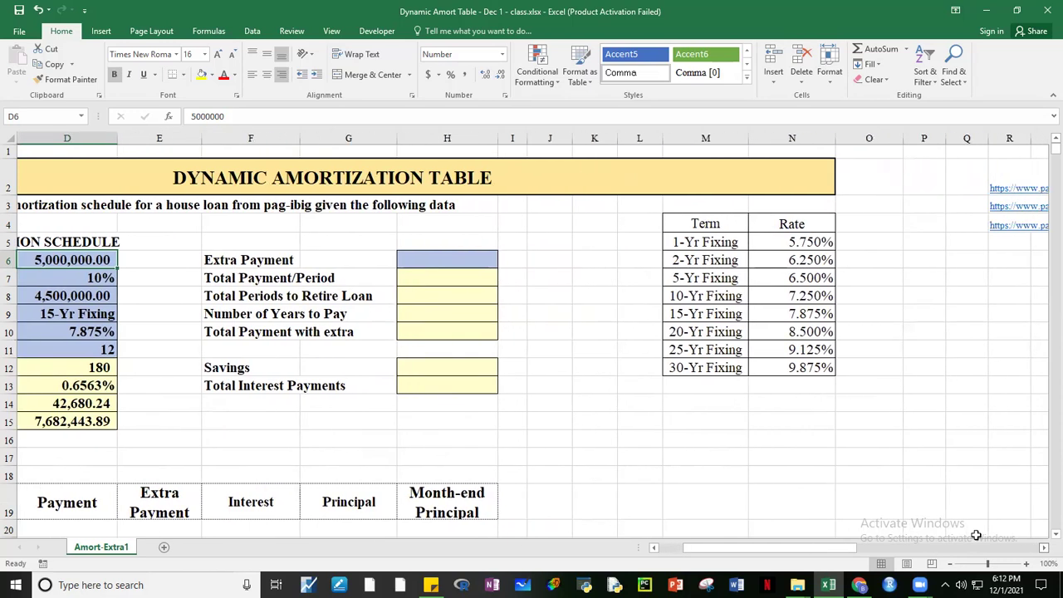
click(719, 399)
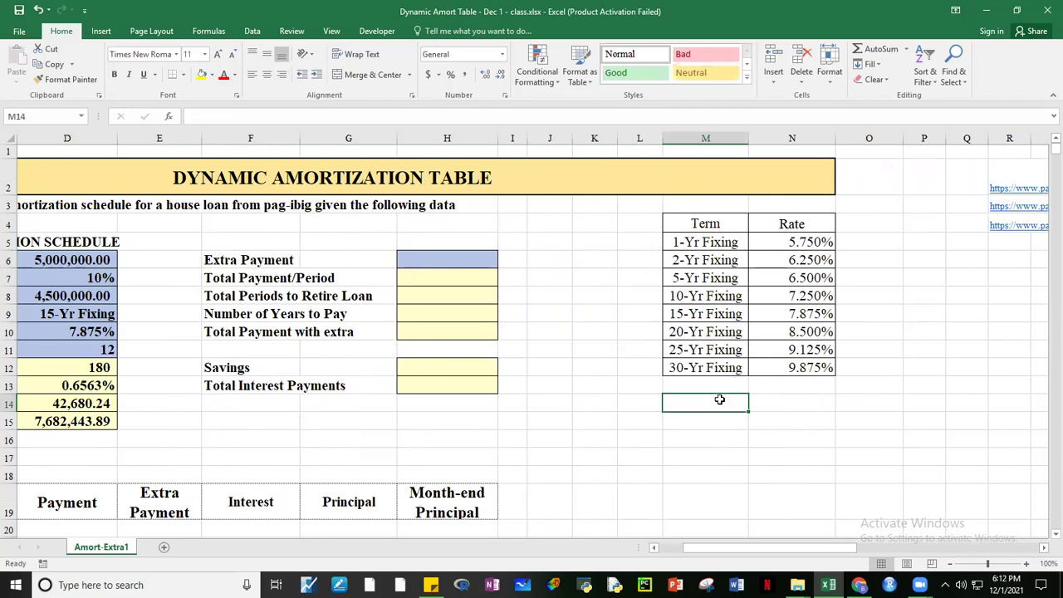
text(M)
key(BackSpace)
key(BackSpace)
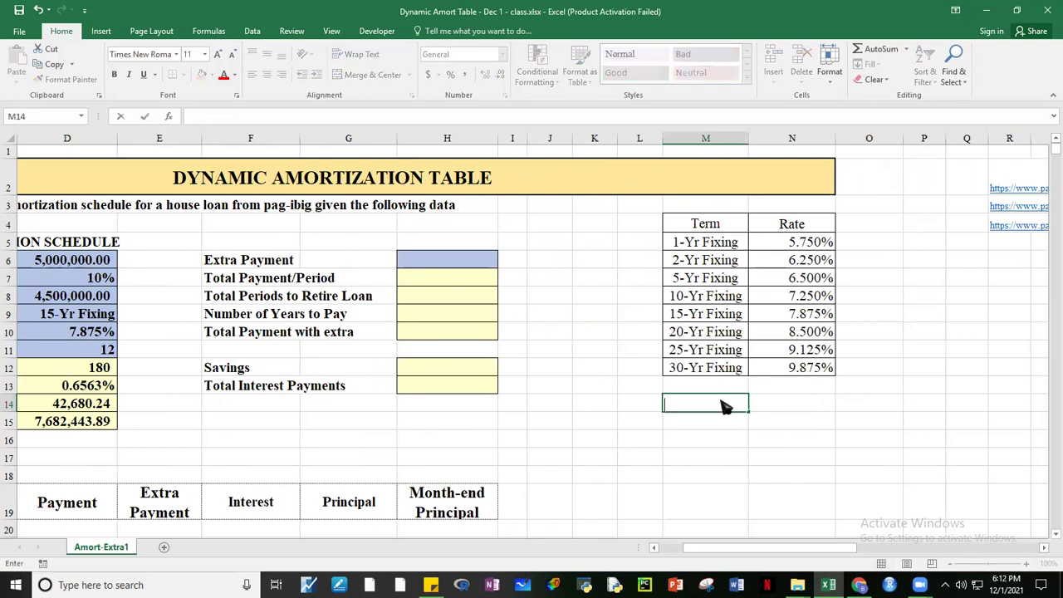
key(Escape)
drag(716, 138, 740, 139)
- Narrow empty columns O through Q so the reference links sit beside the table
drag(863, 548, 870, 555)
drag(674, 138, 768, 139)
drag(703, 138, 669, 138)
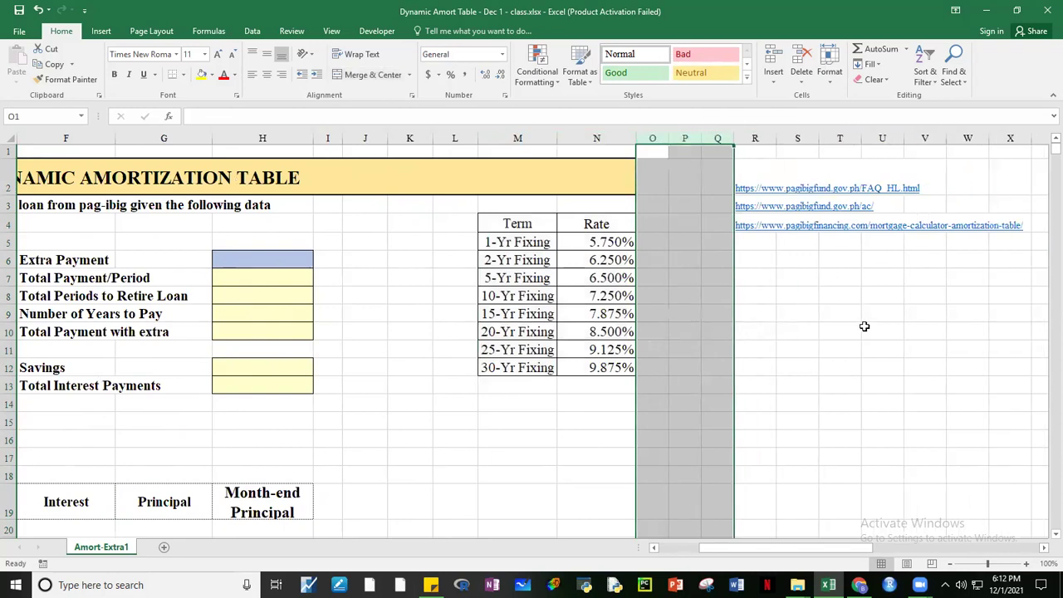
click(882, 349)
click(759, 282)
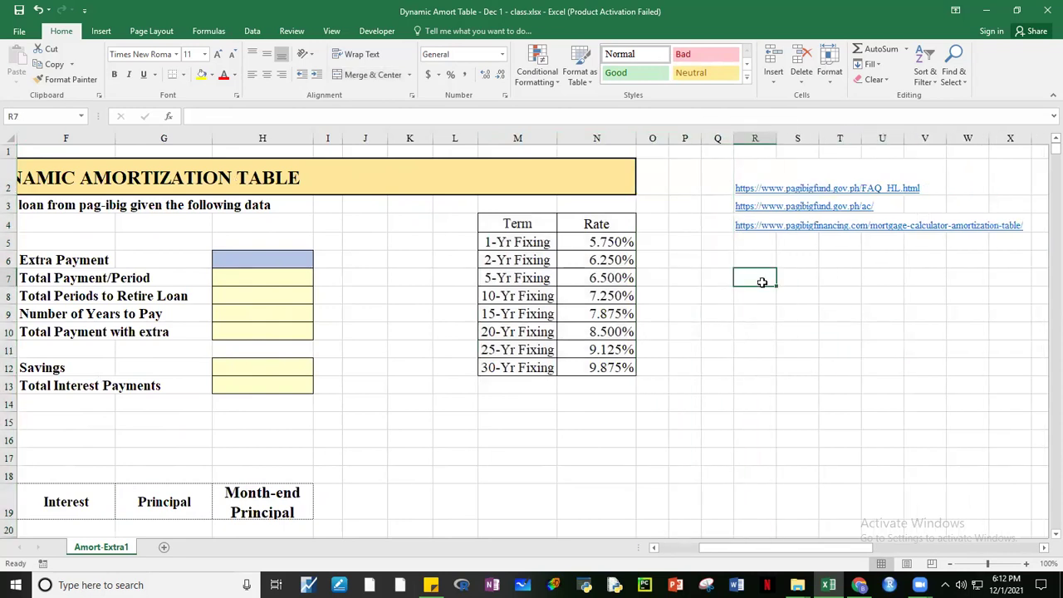
- Enter MIN and MAX in R7:R8 with limits 1000000 and 6000000 in S7:S8
text(MIN)
key(Return)
text(MAX)
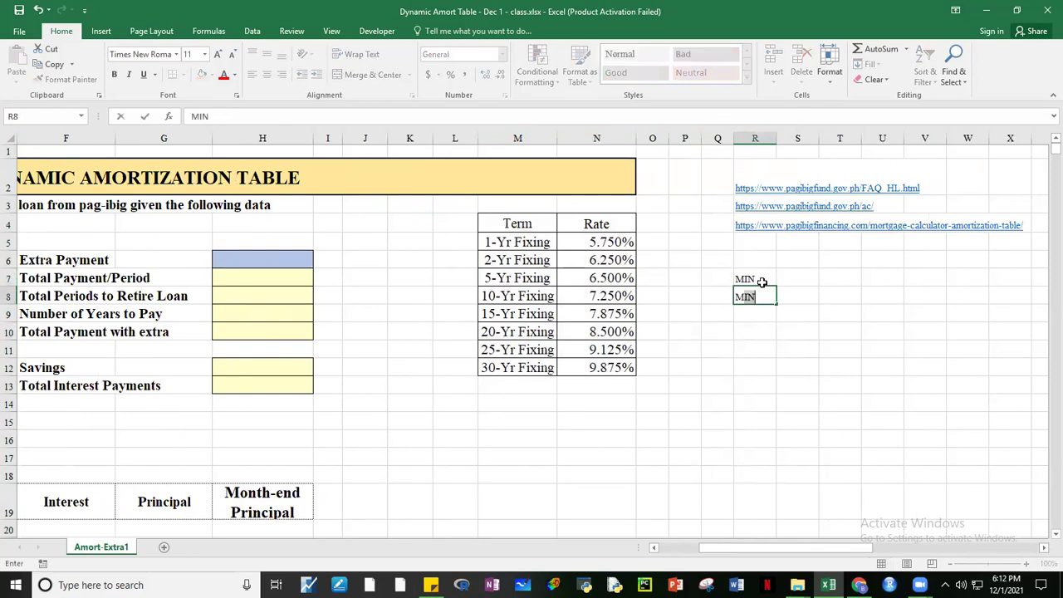
key(Tab)
key(Up)
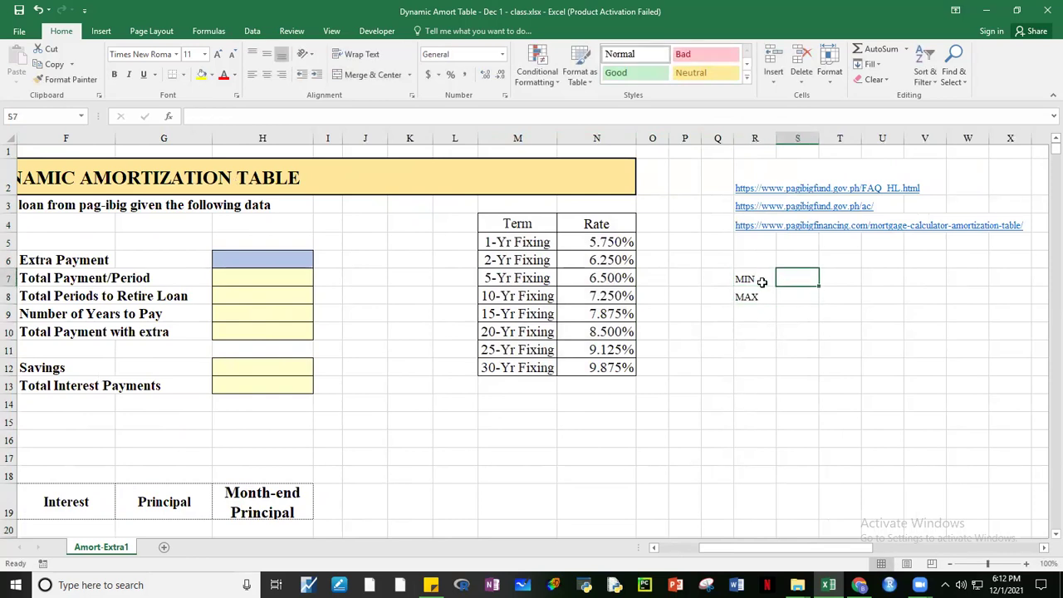
text(1000000)
key(Return)
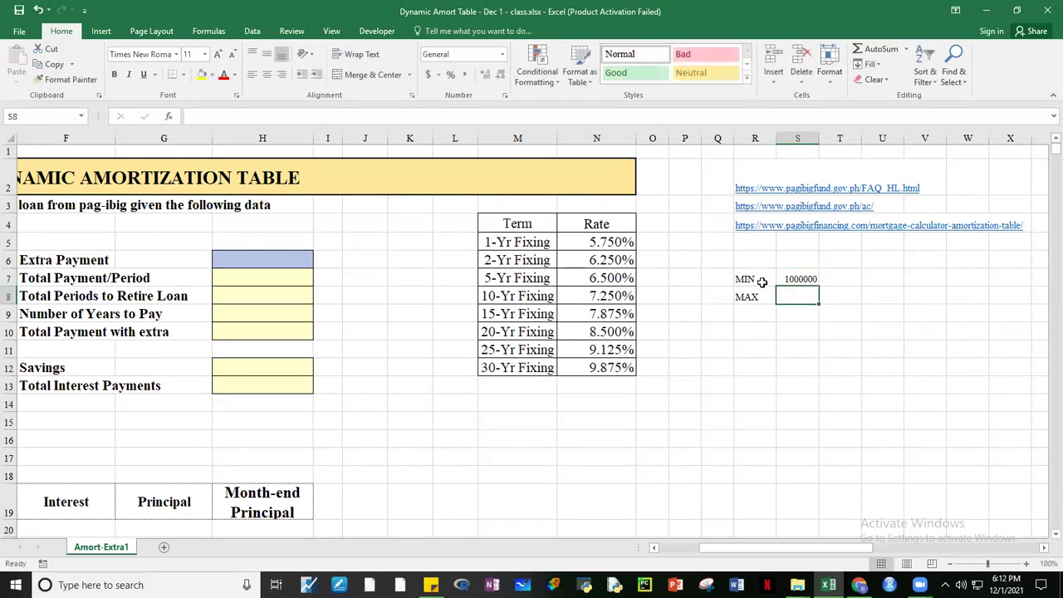
text(6000)
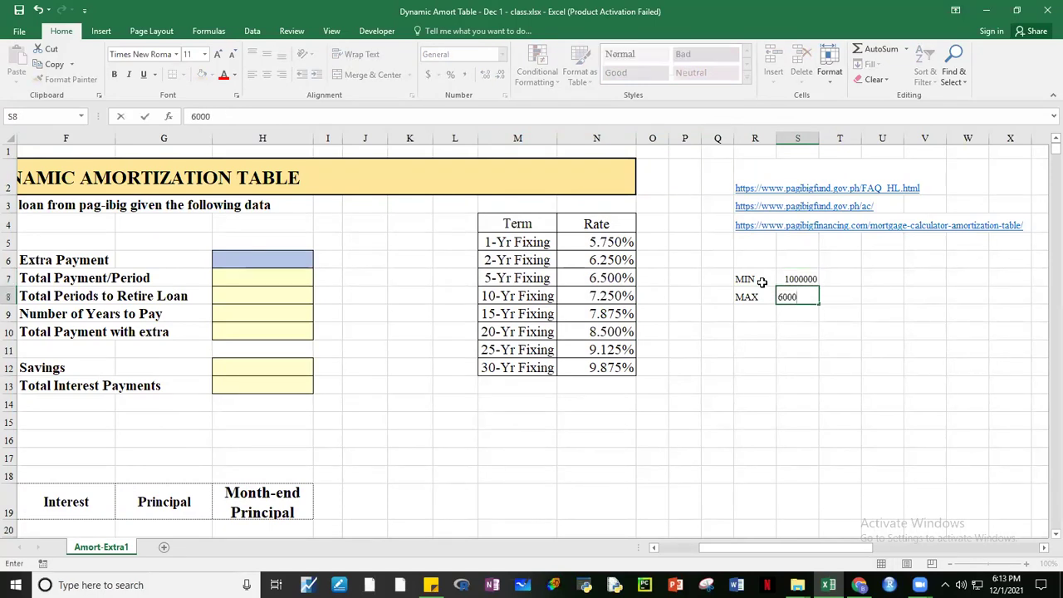
key(Return)
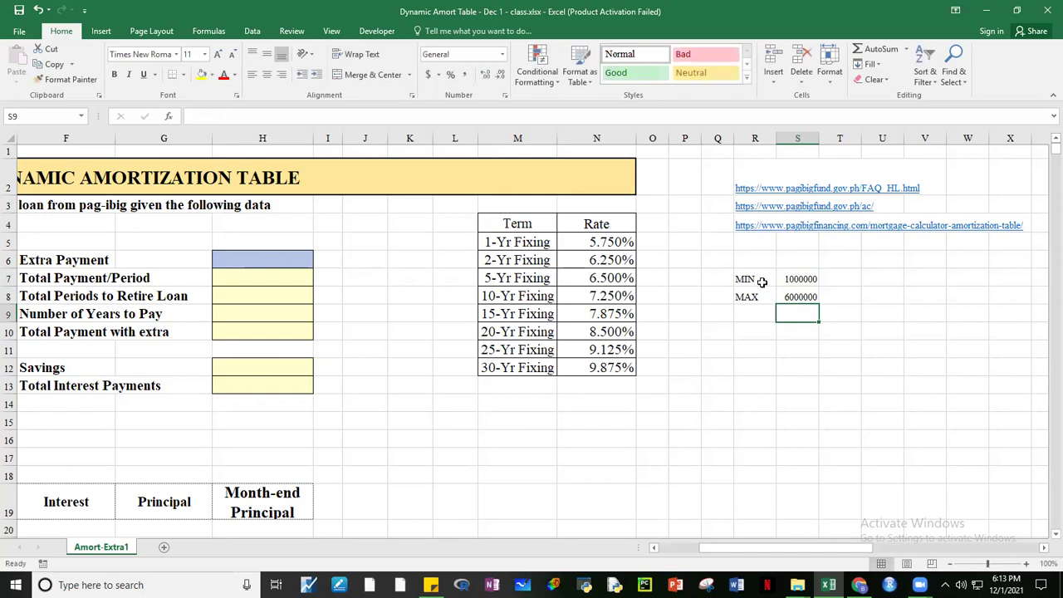
click(839, 316)
- Try a larger font on the MIN/MAX block, then restore it to size 11
drag(754, 282, 785, 292)
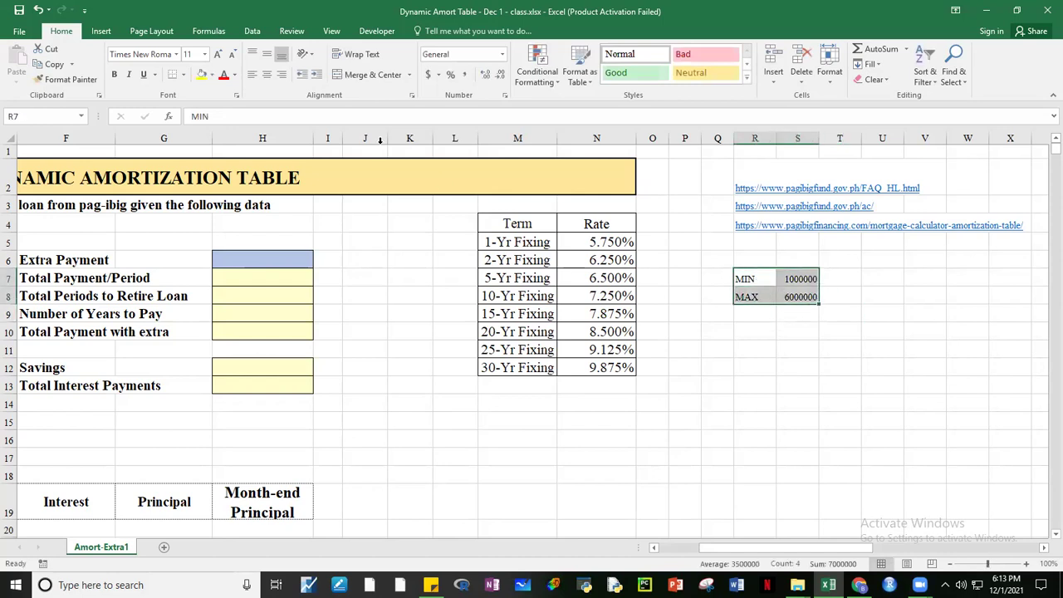
click(224, 56)
click(224, 55)
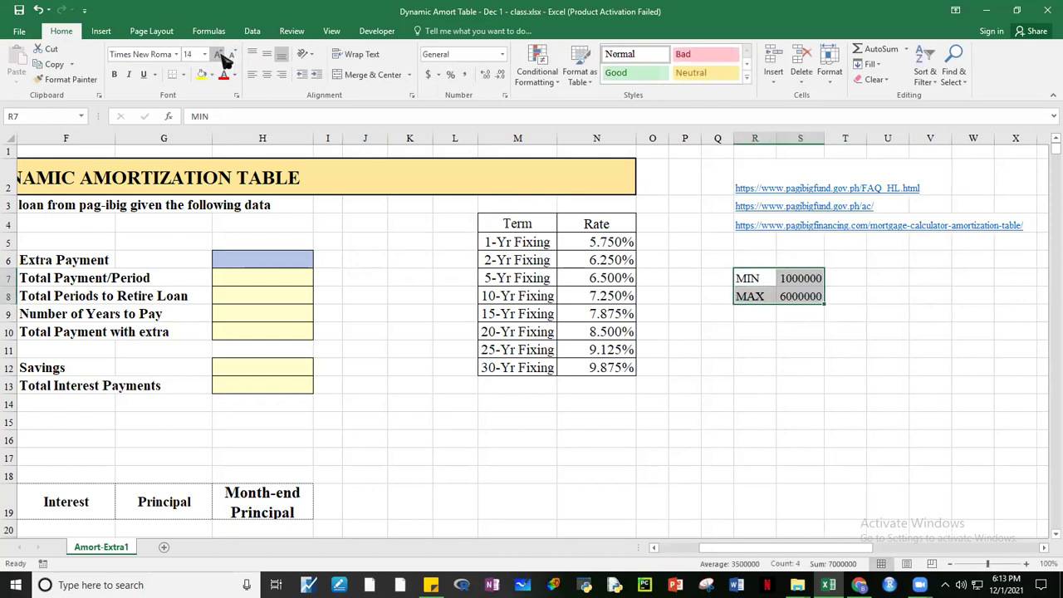
click(224, 55)
click(224, 56)
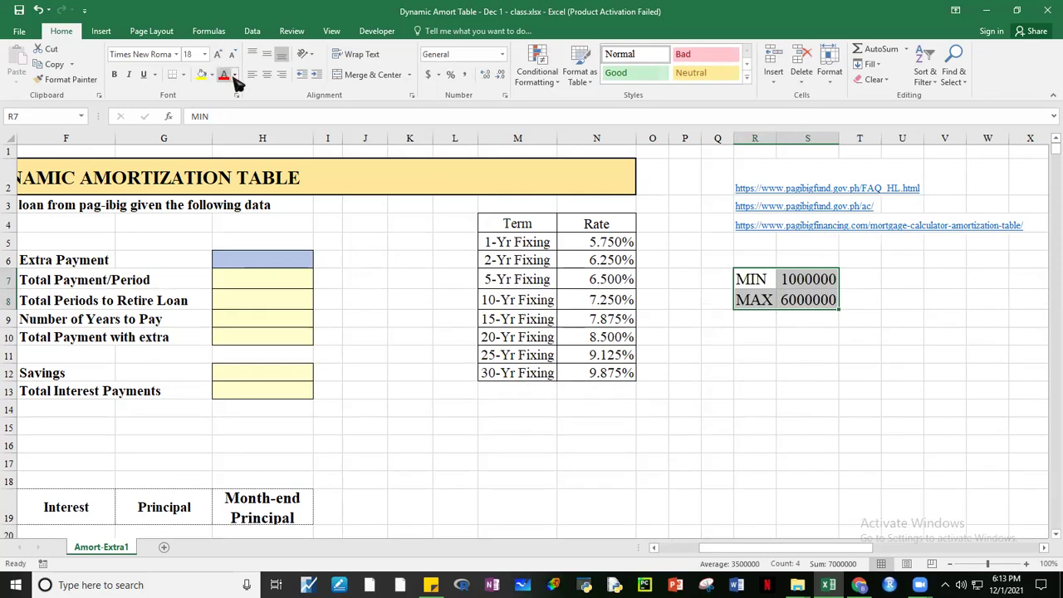
click(233, 56)
click(232, 56)
click(233, 57)
click(232, 56)
click(797, 330)
drag(754, 281, 906, 409)
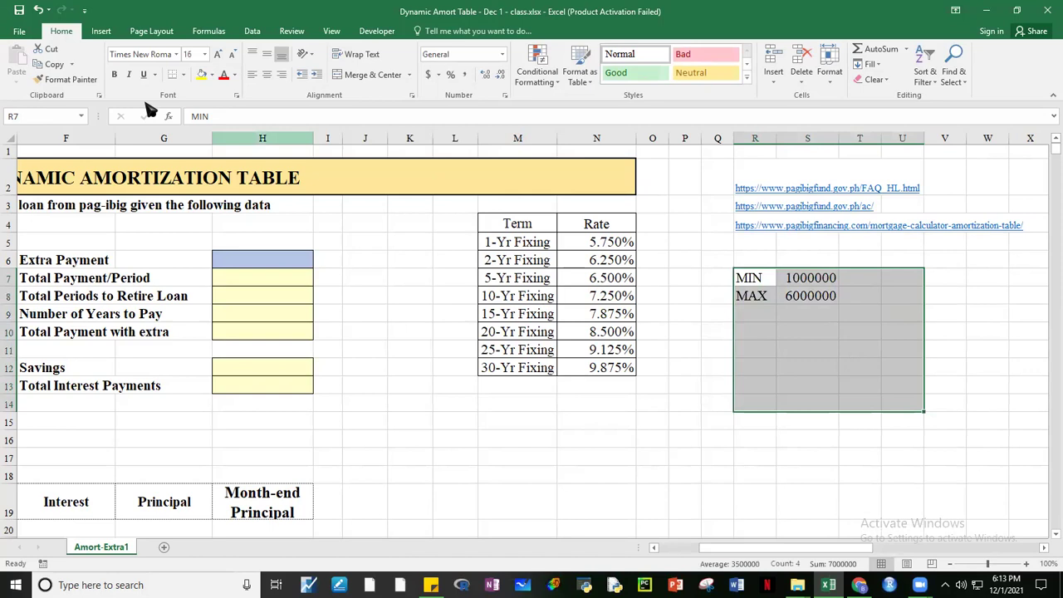
click(204, 54)
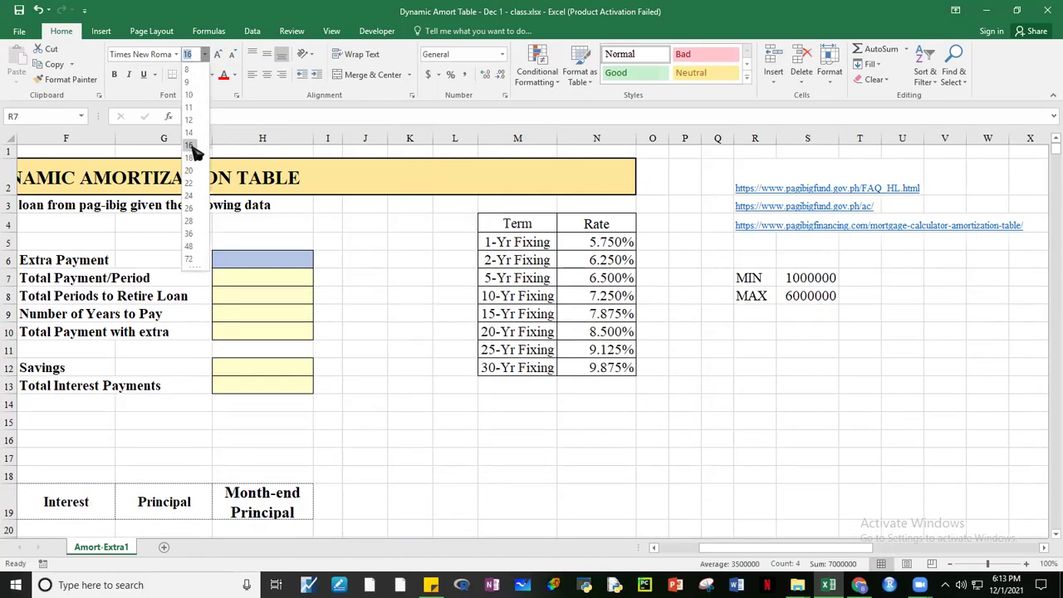
click(190, 146)
click(837, 380)
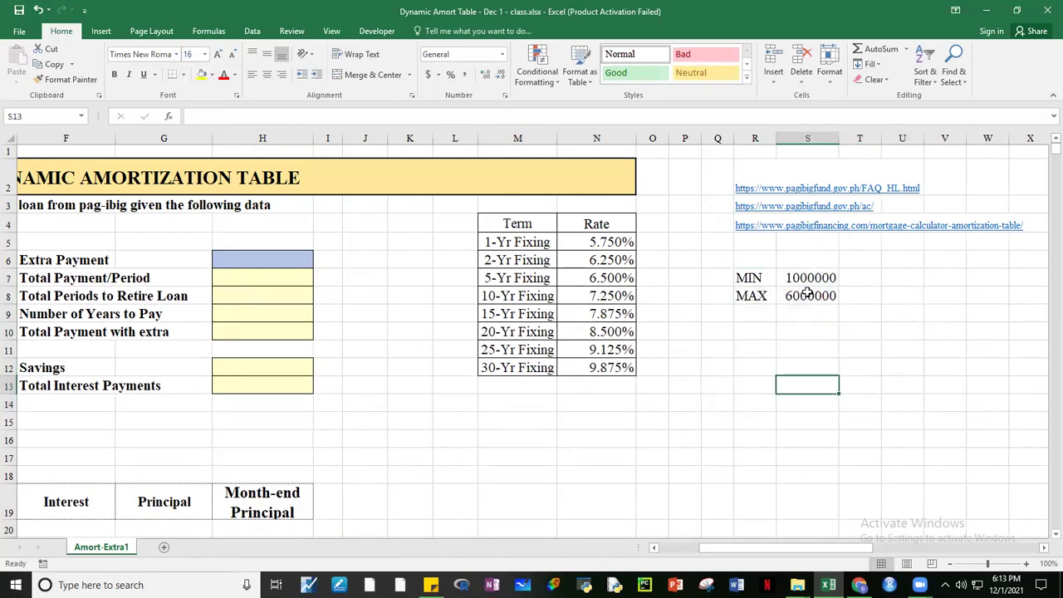
- Give S7:S8 Comma Style with no decimals, reading 1,000,000 and 6,000,000
drag(806, 277, 810, 294)
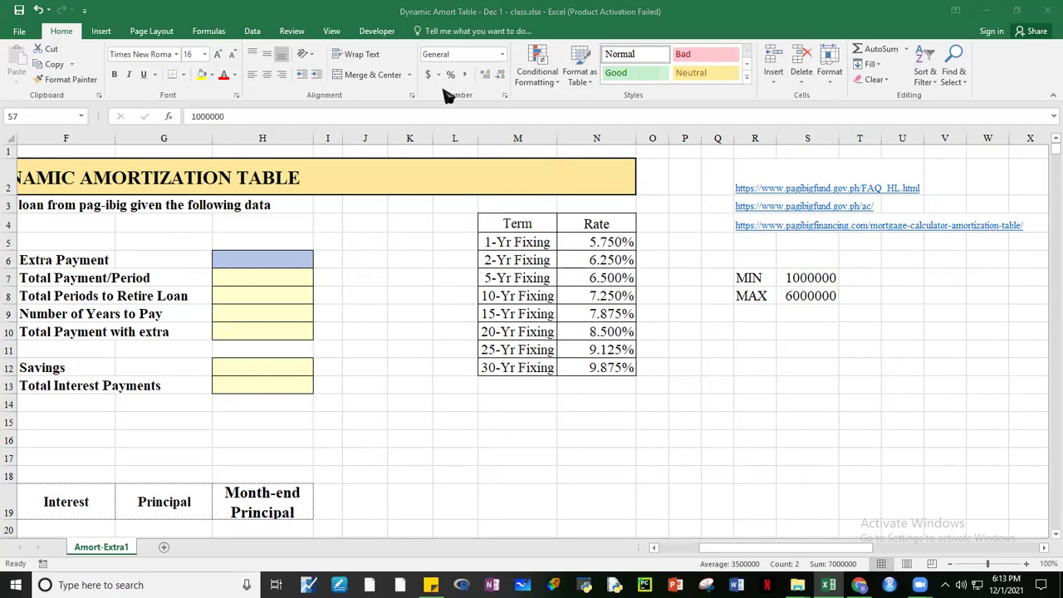
click(463, 73)
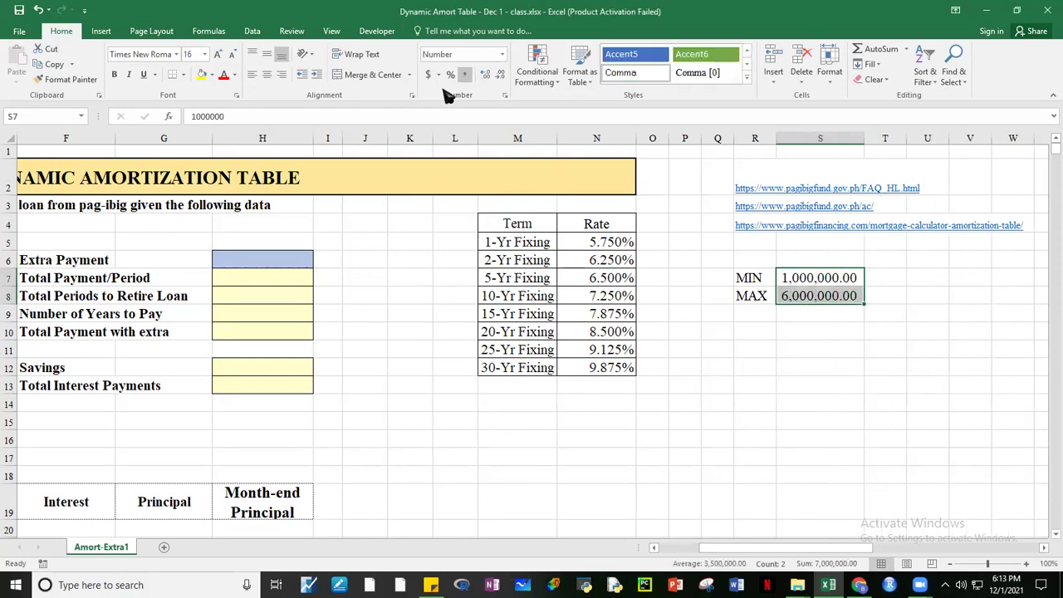
click(499, 74)
click(500, 74)
click(866, 404)
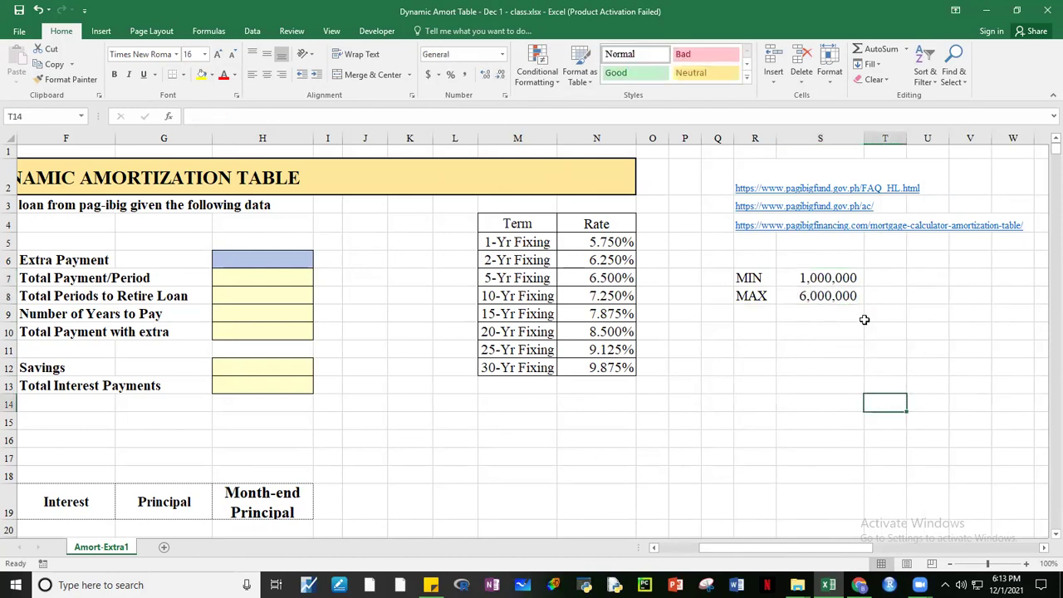
click(843, 280)
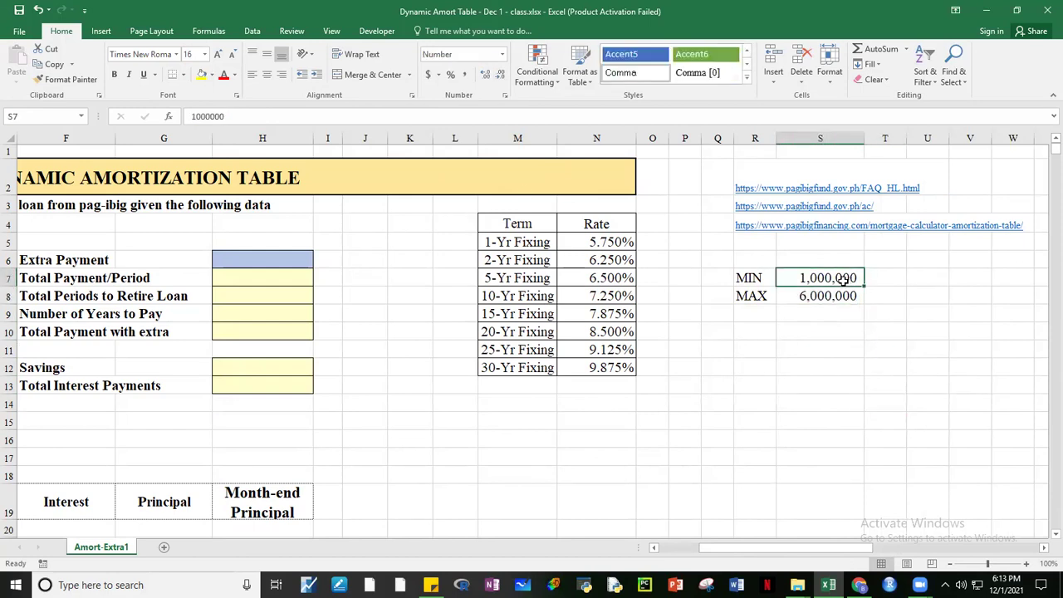
click(836, 301)
drag(849, 549, 706, 546)
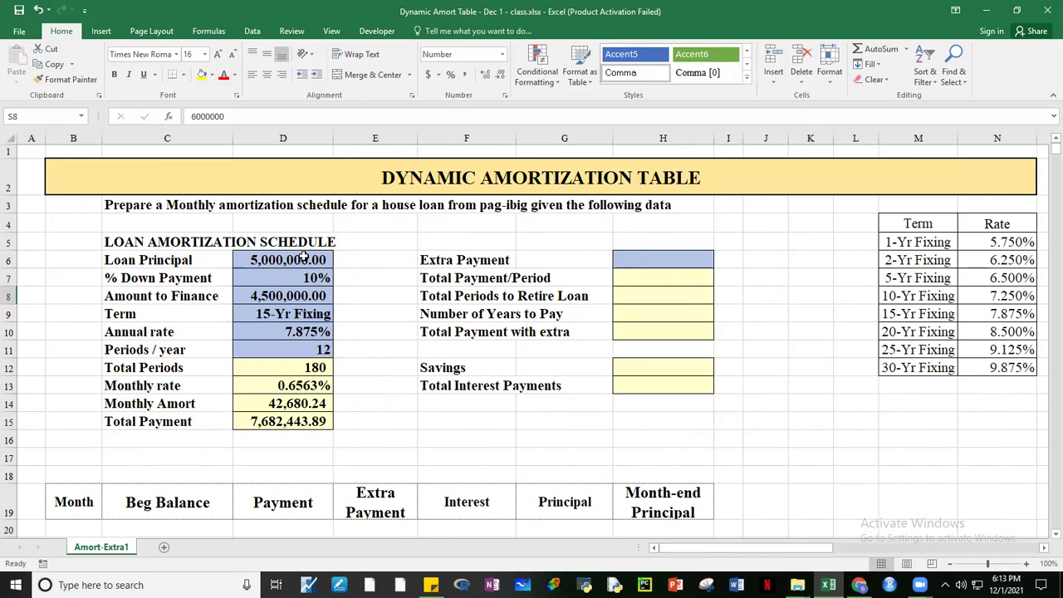
drag(810, 551, 874, 559)
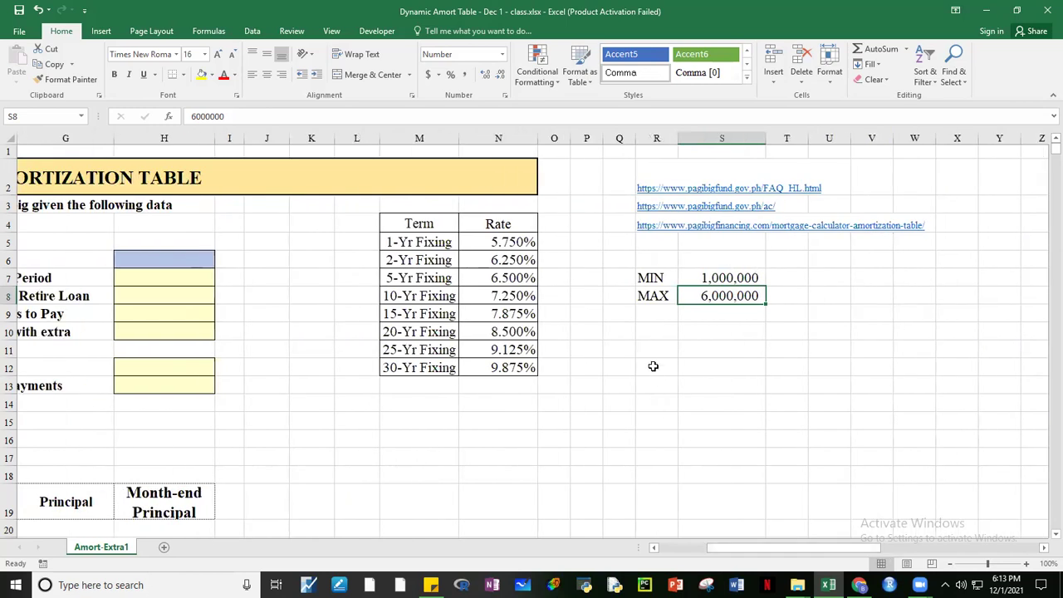
- Enter the label Increment in R9 and widen column R to fit it
click(656, 309)
text(increment)
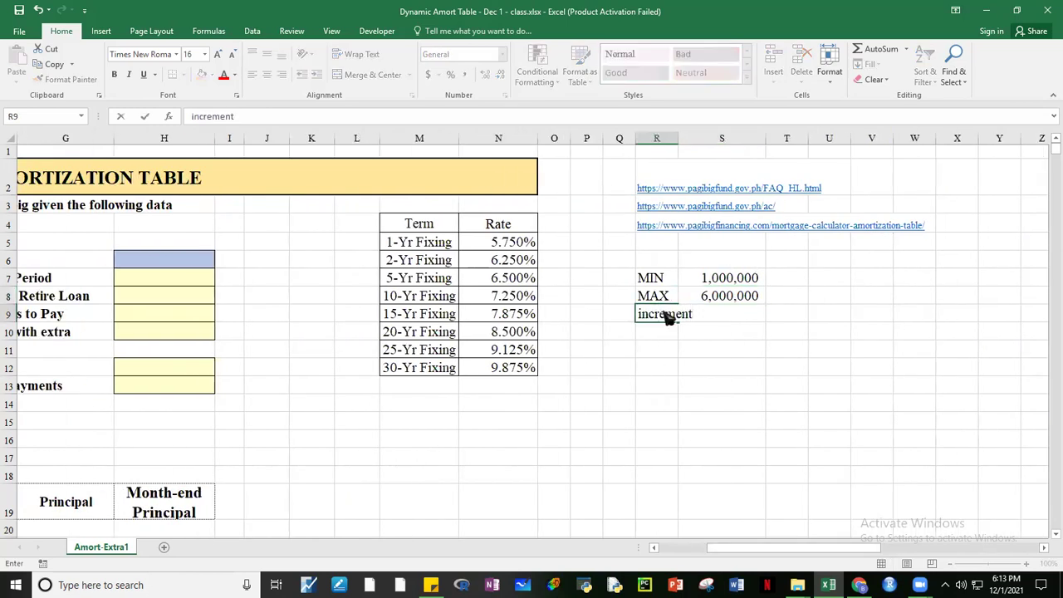
key(BackSpace)
key(BackSpace)
key(BackSpace)
key(BackSpace)
key(BackSpace)
key(BackSpace)
key(BackSpace)
key(BackSpace)
text(inc)
key(BackSpace)
key(BackSpace)
key(BackSpace)
text(Incremen)
key(Return)
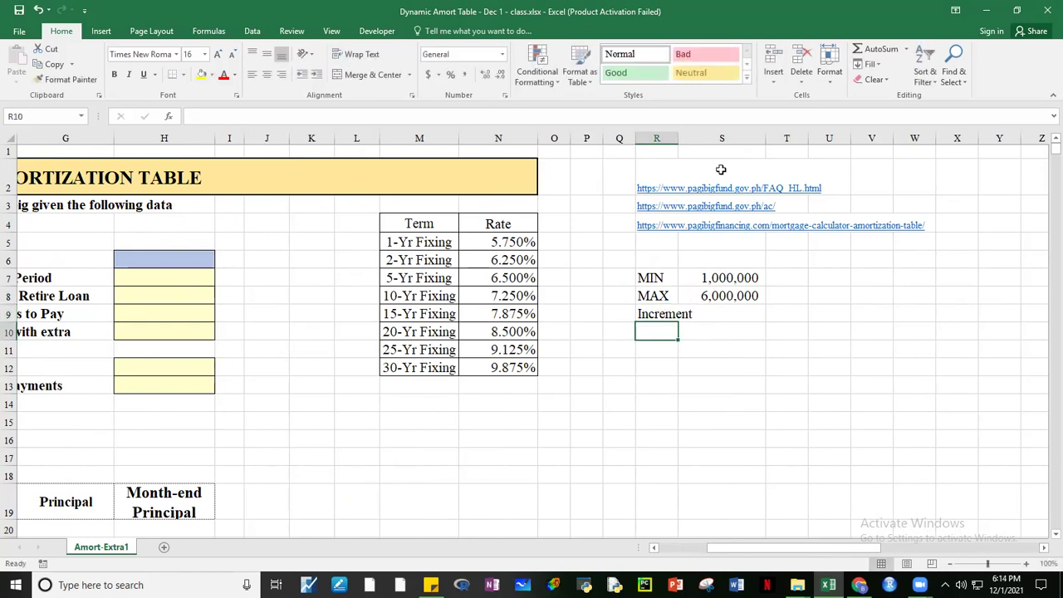
drag(680, 139, 699, 140)
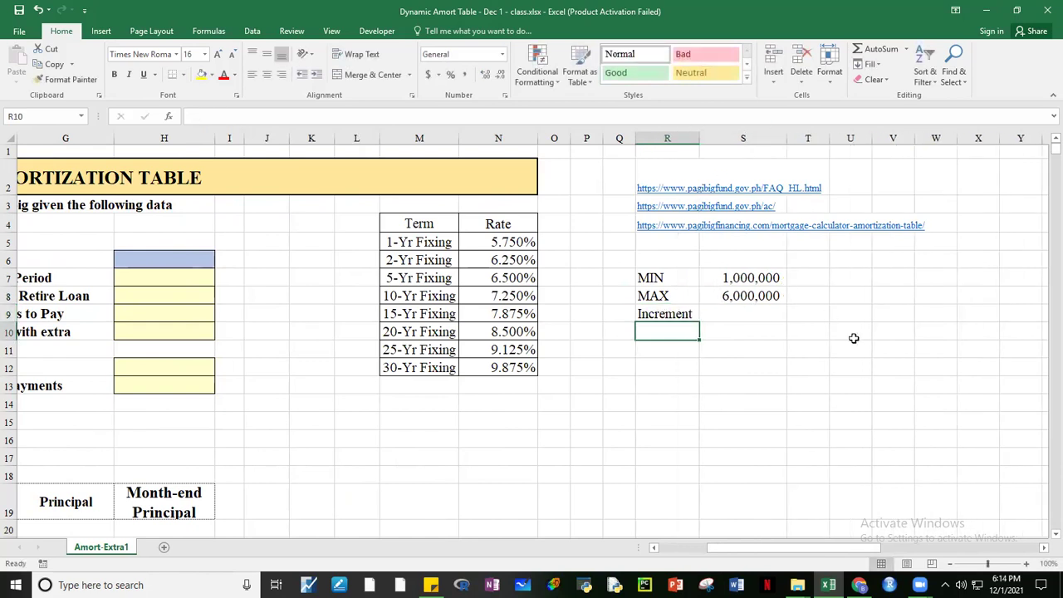
click(850, 337)
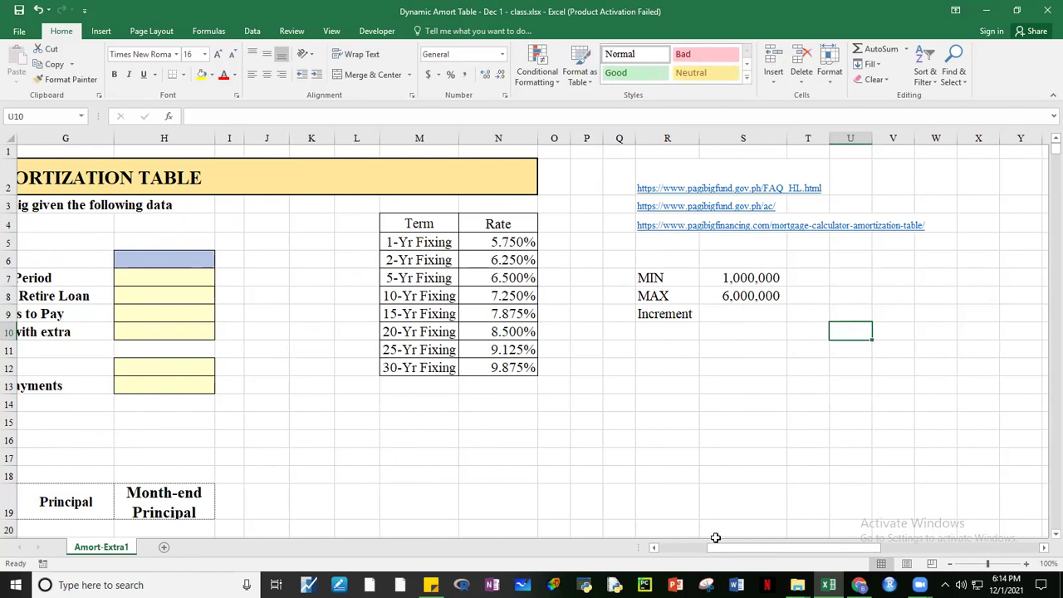
- Select cell E6 beside the Loan Principal value
drag(723, 547, 682, 547)
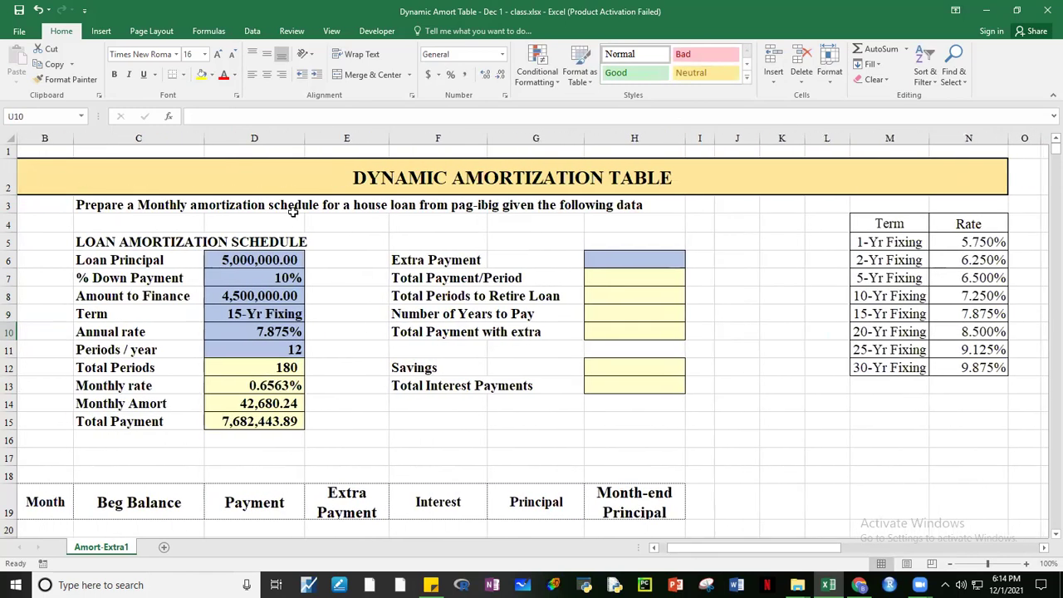
click(282, 267)
click(332, 267)
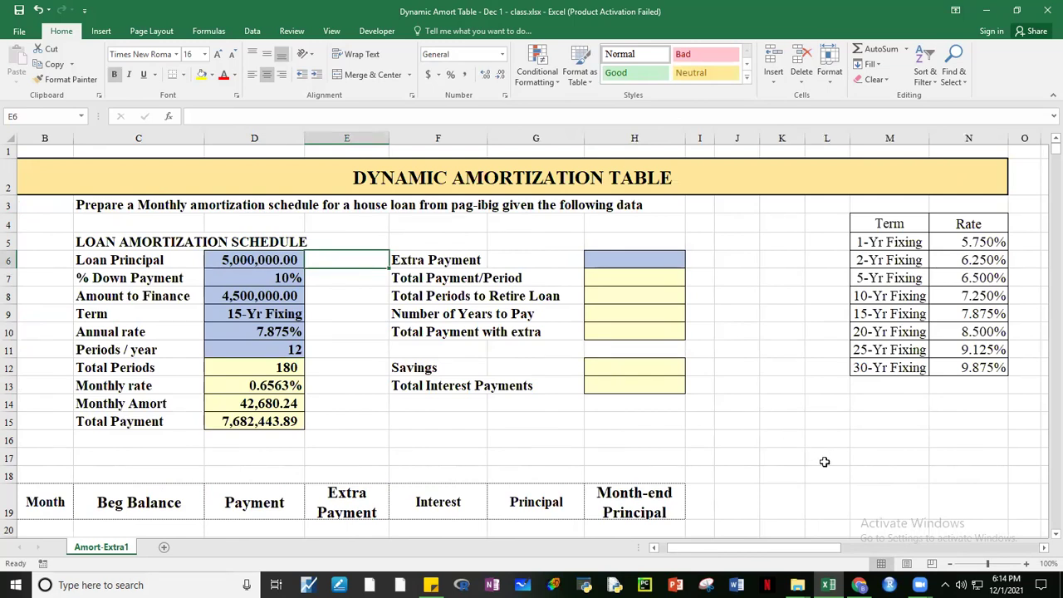
mouse_move(845, 553)
mouse_down()
mouse_move(928, 555)
mouse_move(833, 552)
mouse_up()
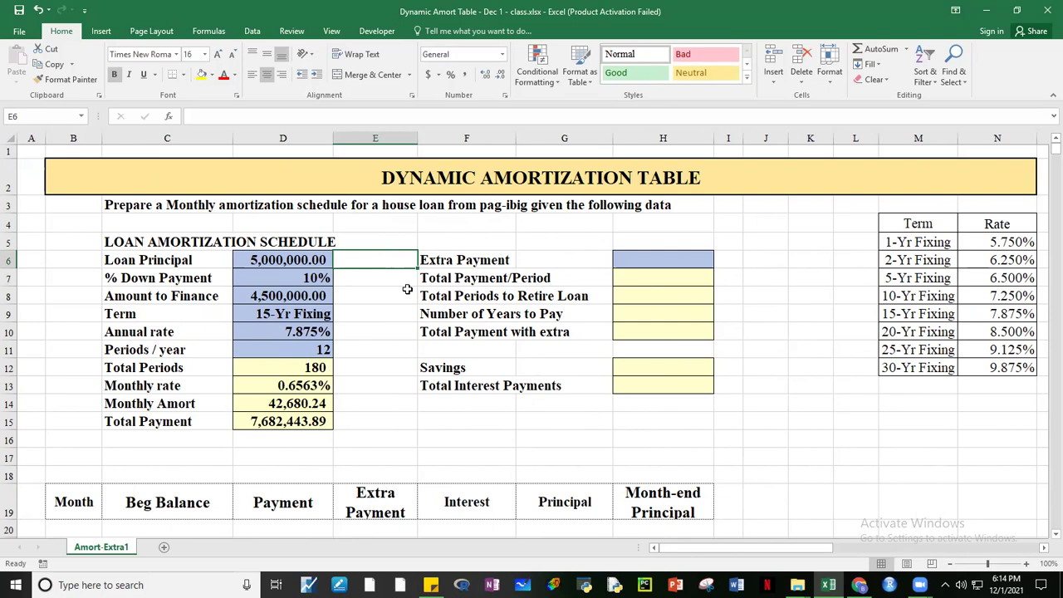
drag(776, 558, 841, 554)
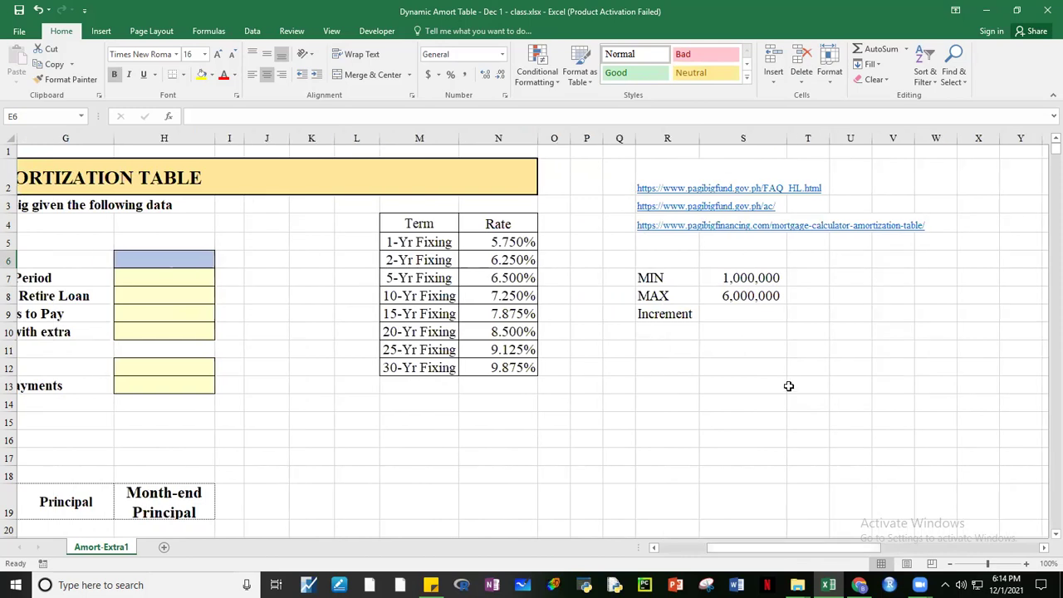
- Enter 200000 as the increment value in S9
click(788, 386)
click(761, 313)
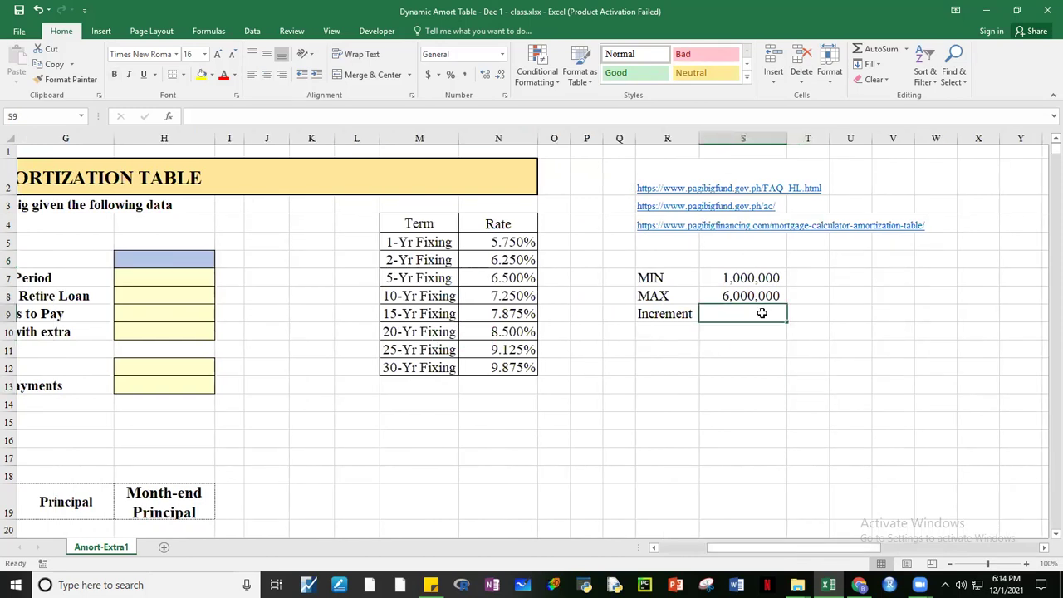
text(200000)
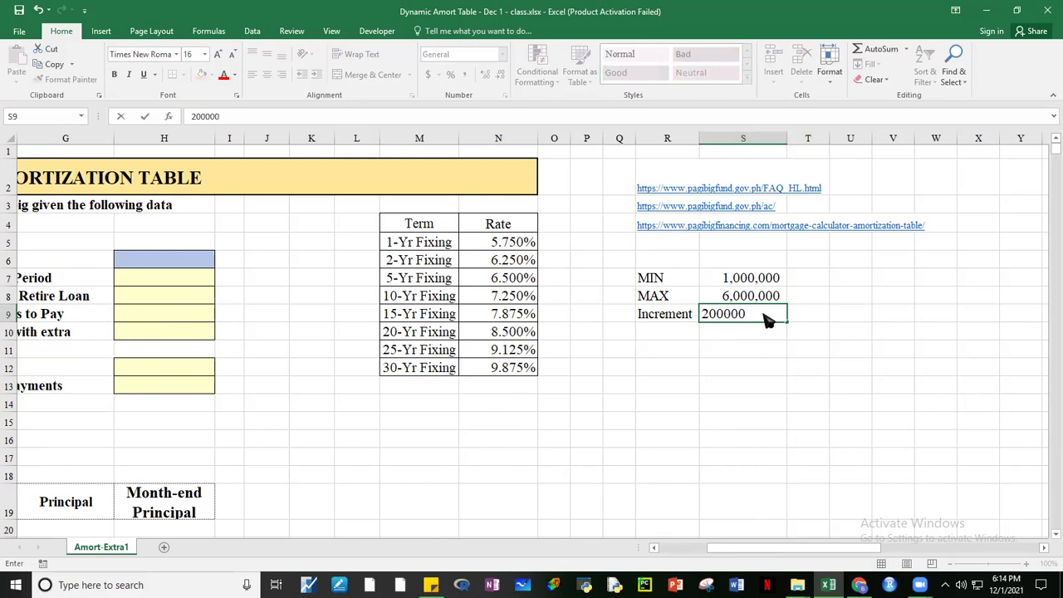
key(Return)
- Copy S8's number format onto S9 so the increment reads 200,000
click(762, 313)
click(771, 294)
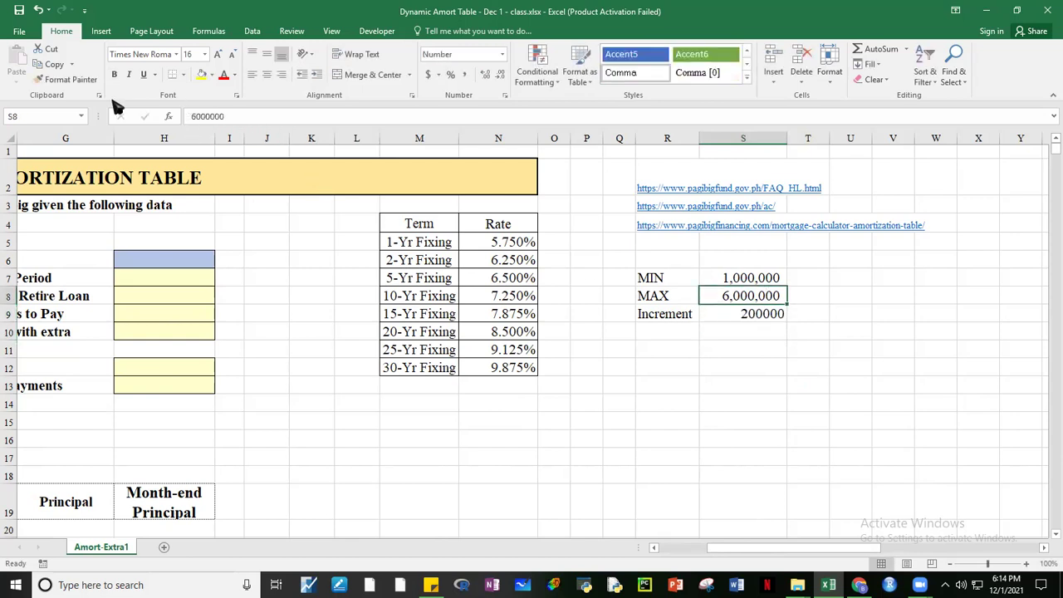
click(71, 80)
click(718, 313)
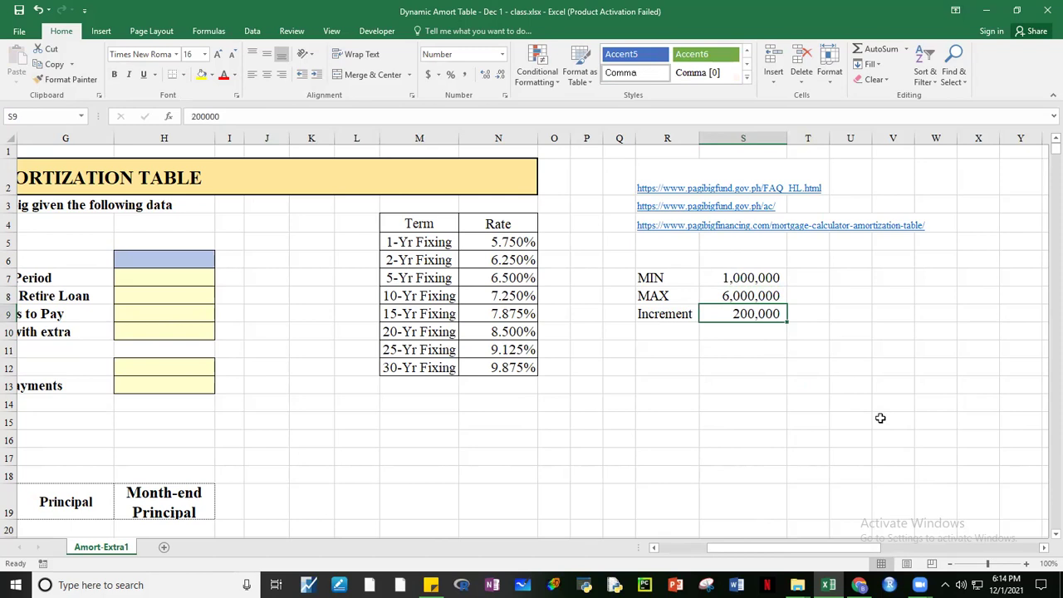
drag(835, 546, 783, 548)
drag(718, 548, 687, 548)
click(257, 263)
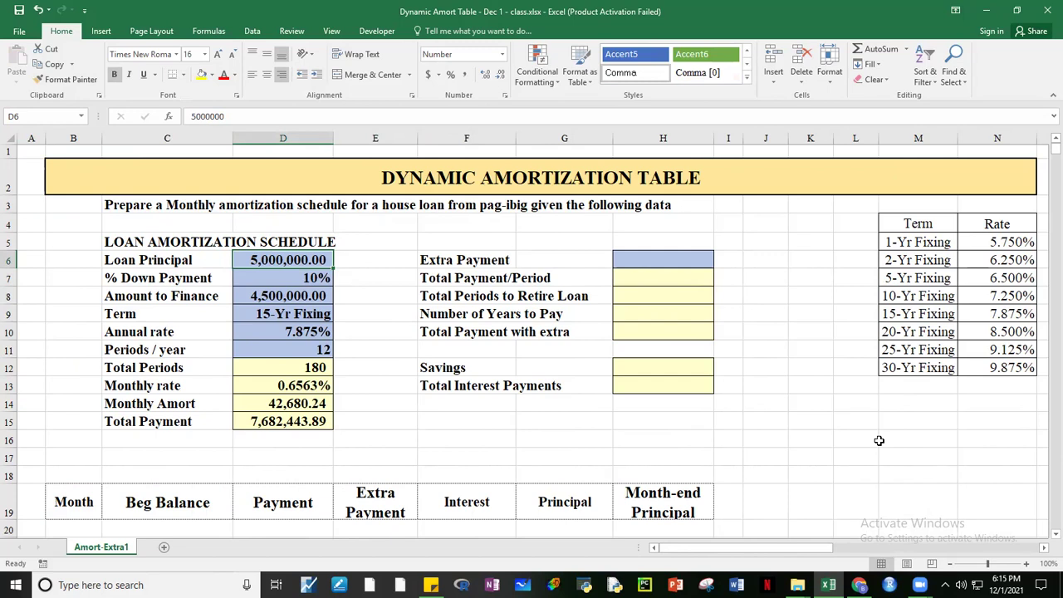
drag(822, 548, 870, 552)
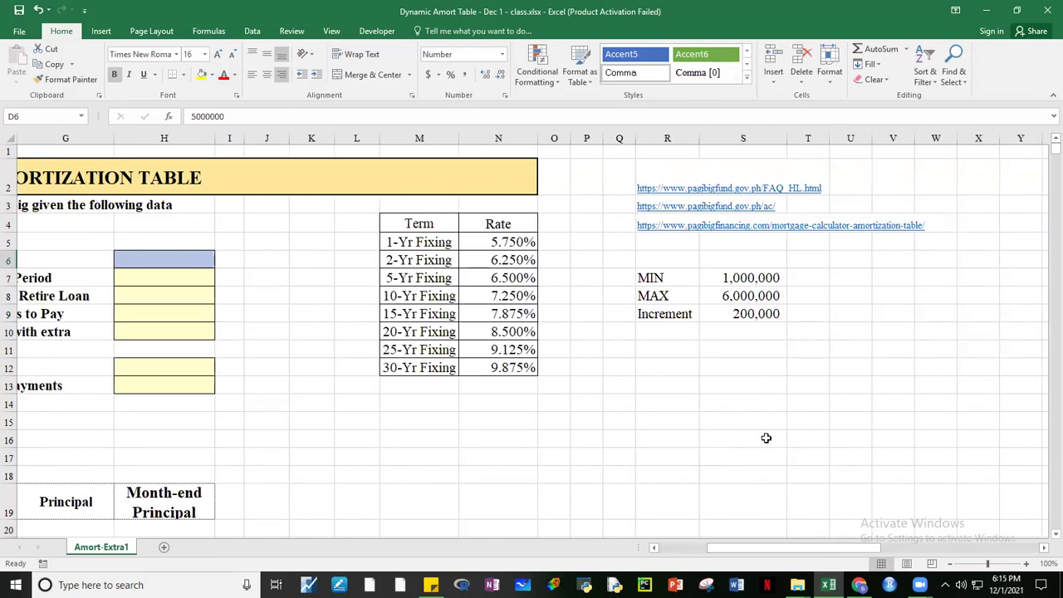
click(764, 298)
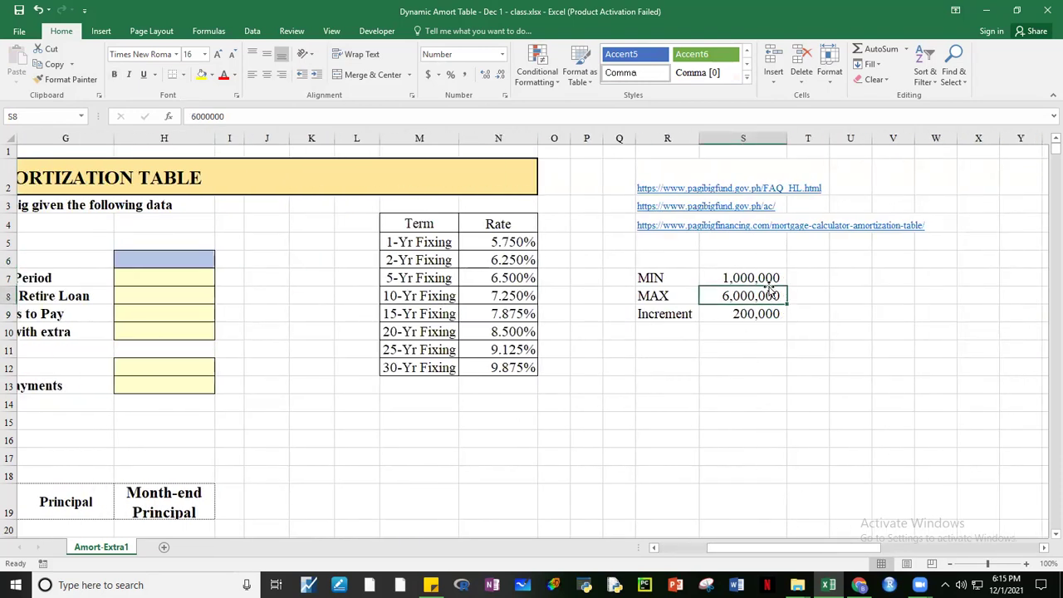
click(766, 278)
drag(802, 550, 675, 552)
click(369, 260)
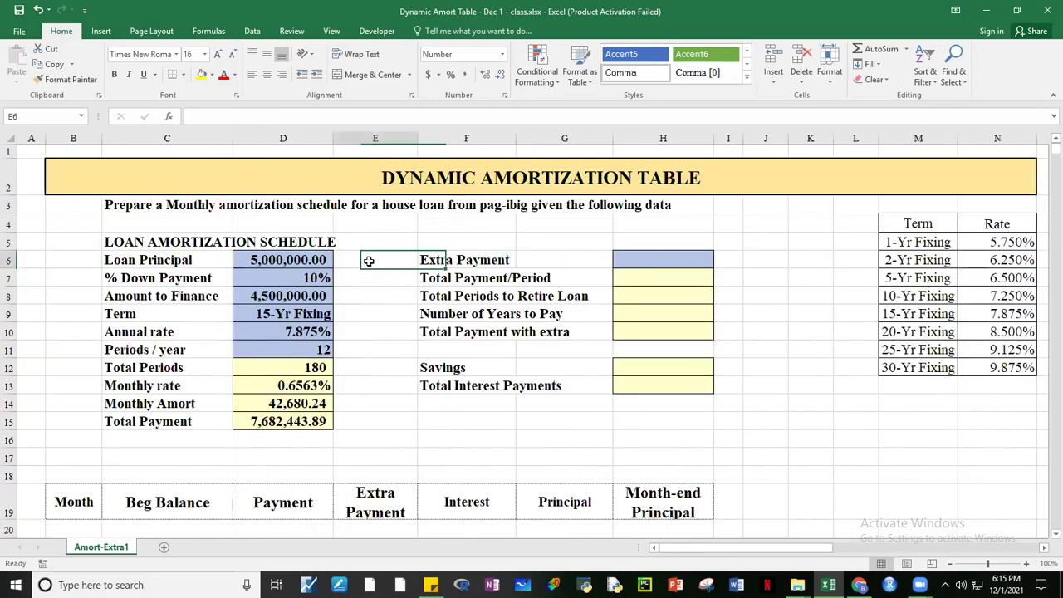
click(305, 264)
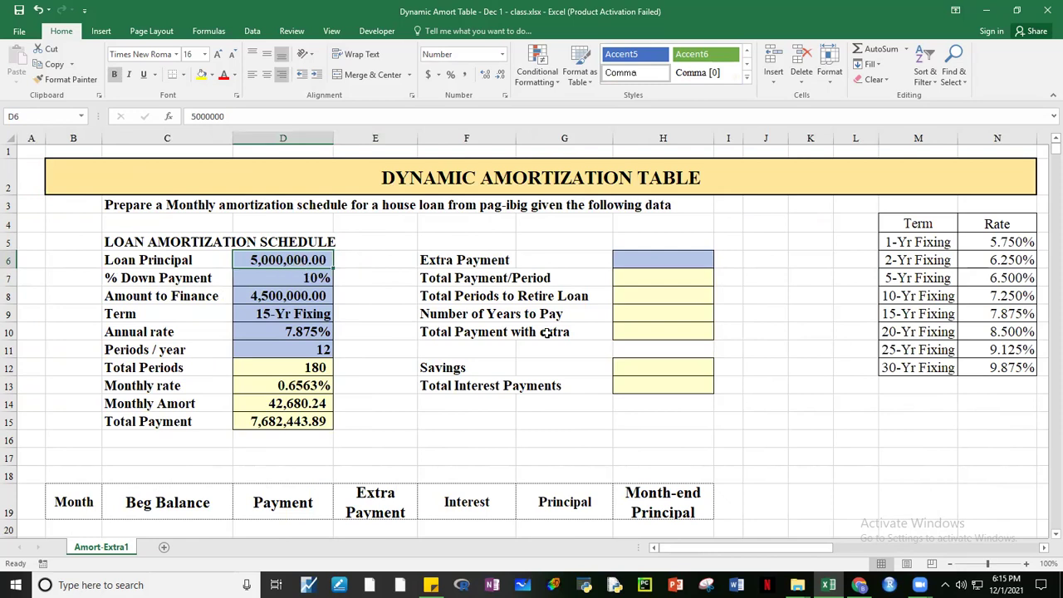
click(880, 419)
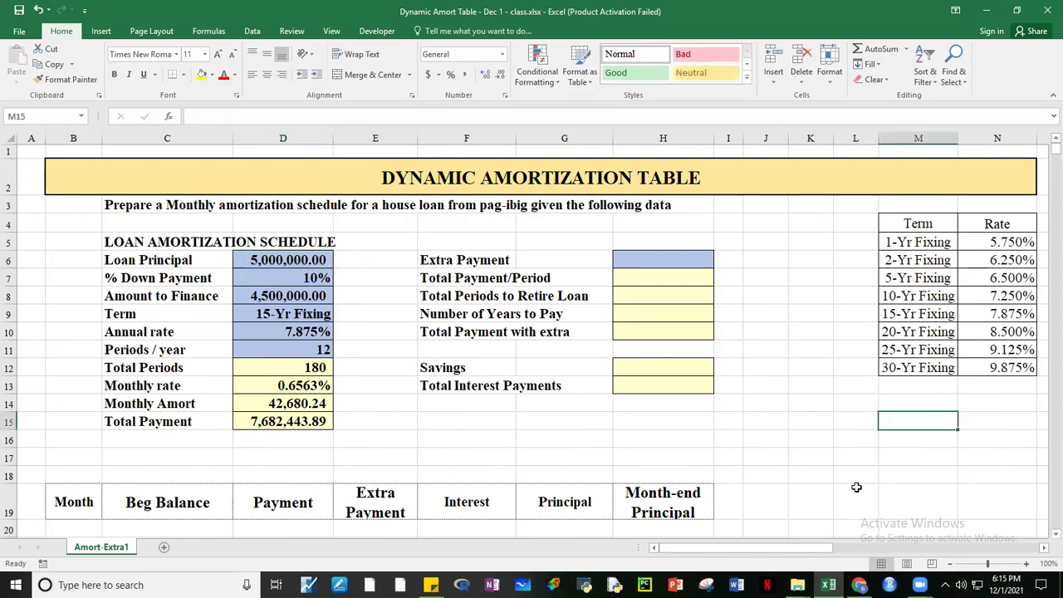
click(902, 403)
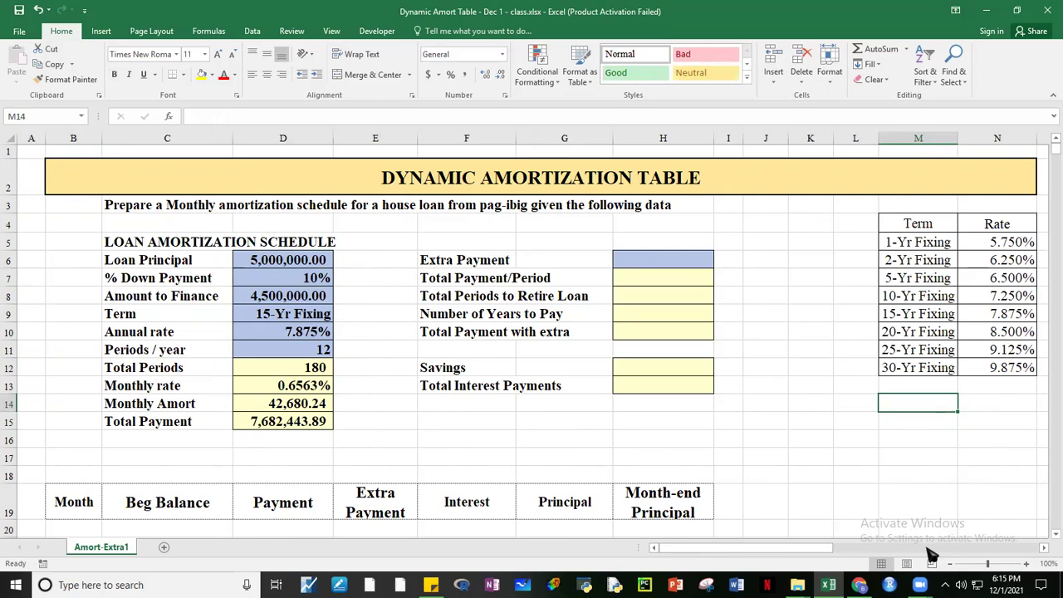
click(960, 498)
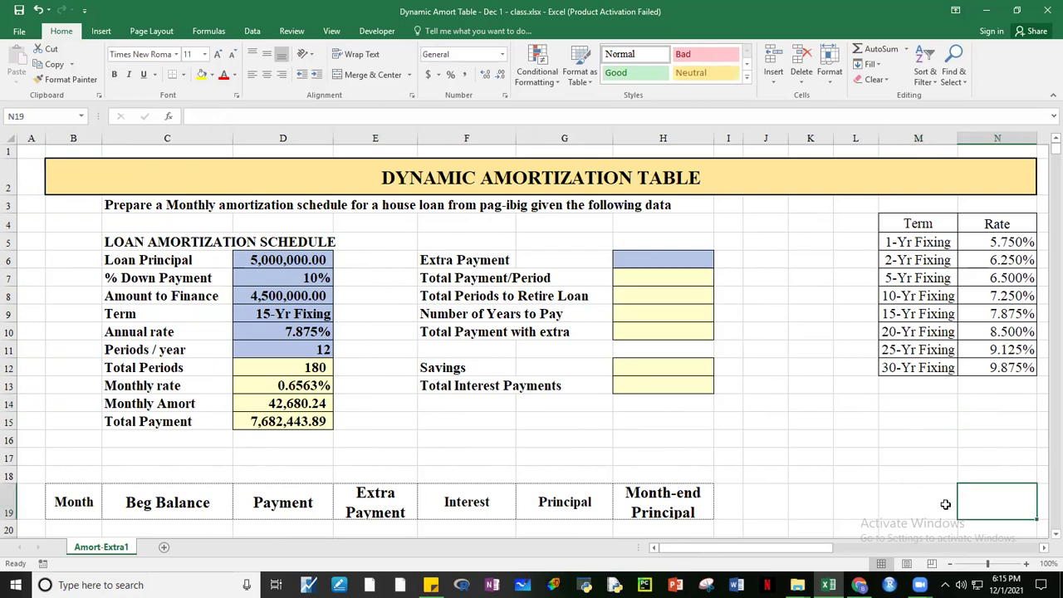
click(295, 259)
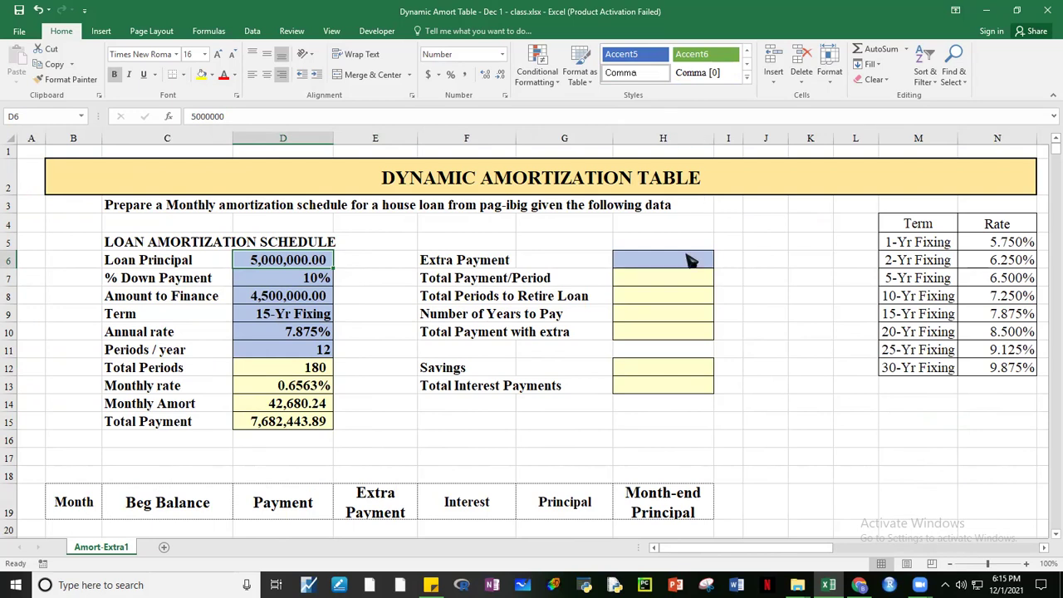
- Enter the labels SPINNER BUTTONS in J6 and SPIN BUTTONS in J7
click(759, 260)
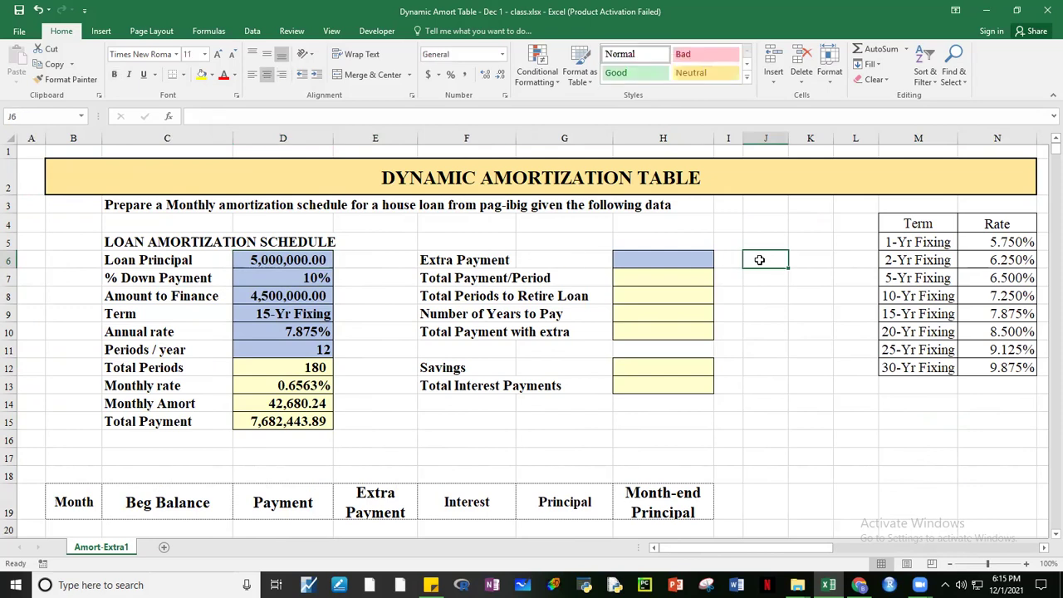
text(SPINN)
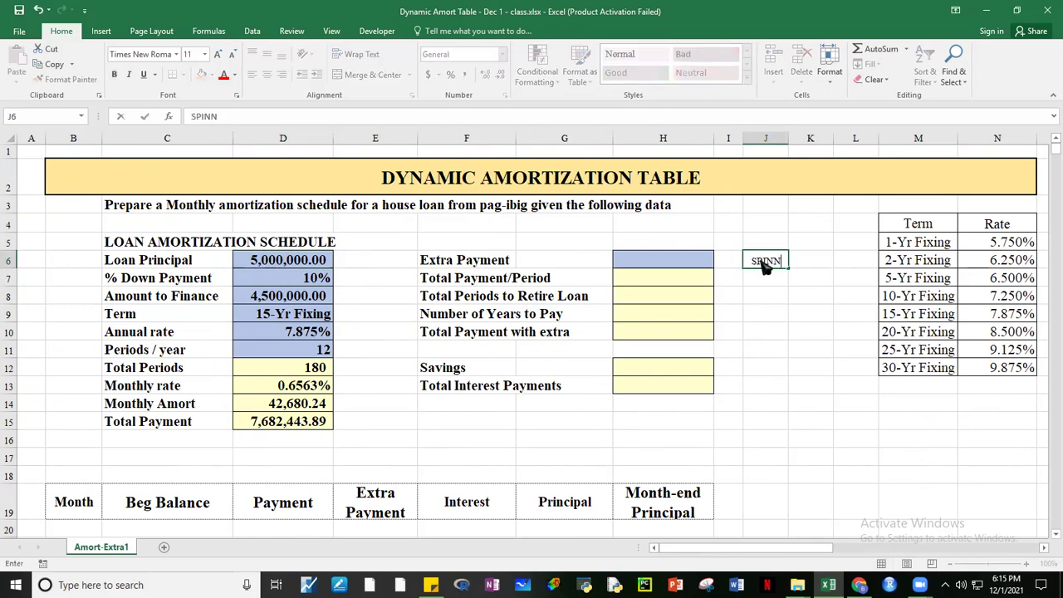
text(ER BUTTONS)
key(Return)
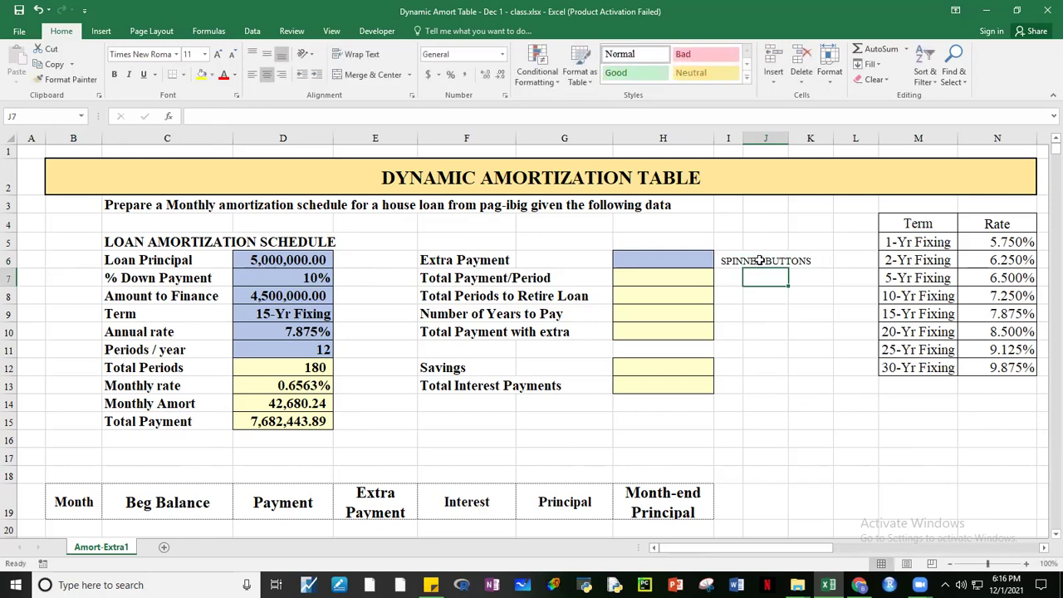
text(SPIN BUTTONS)
key(Return)
- Format J6:J7 left-aligned and bold, with the font size increased two steps
drag(759, 260, 758, 278)
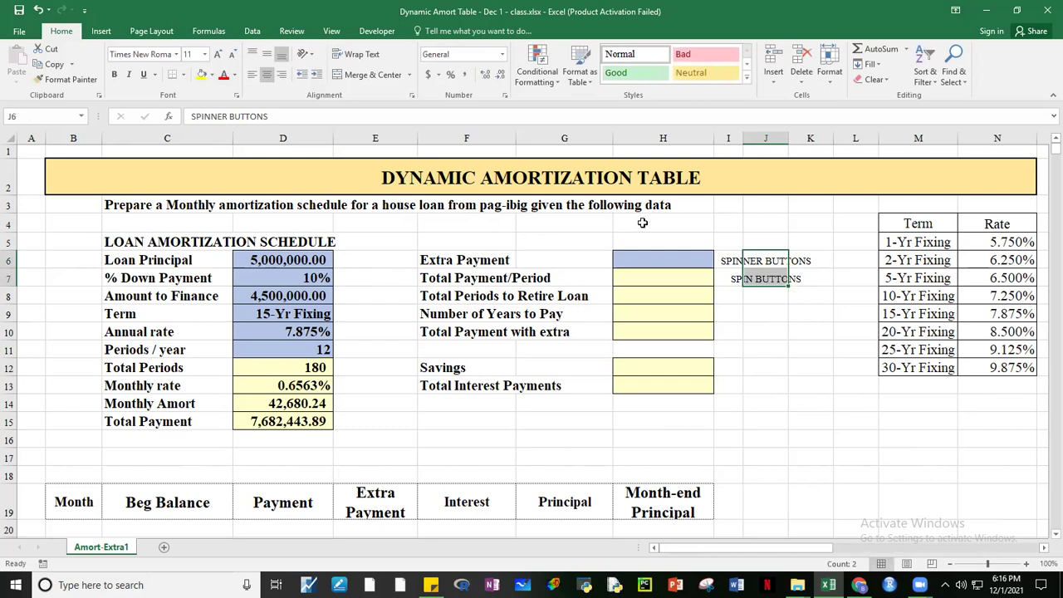
click(253, 74)
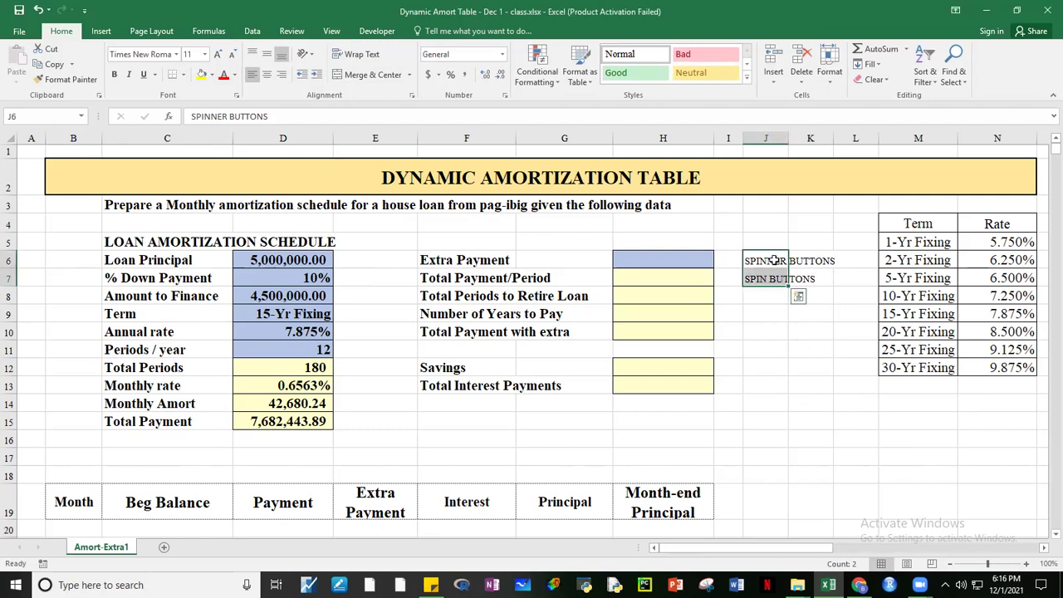
click(115, 74)
click(218, 54)
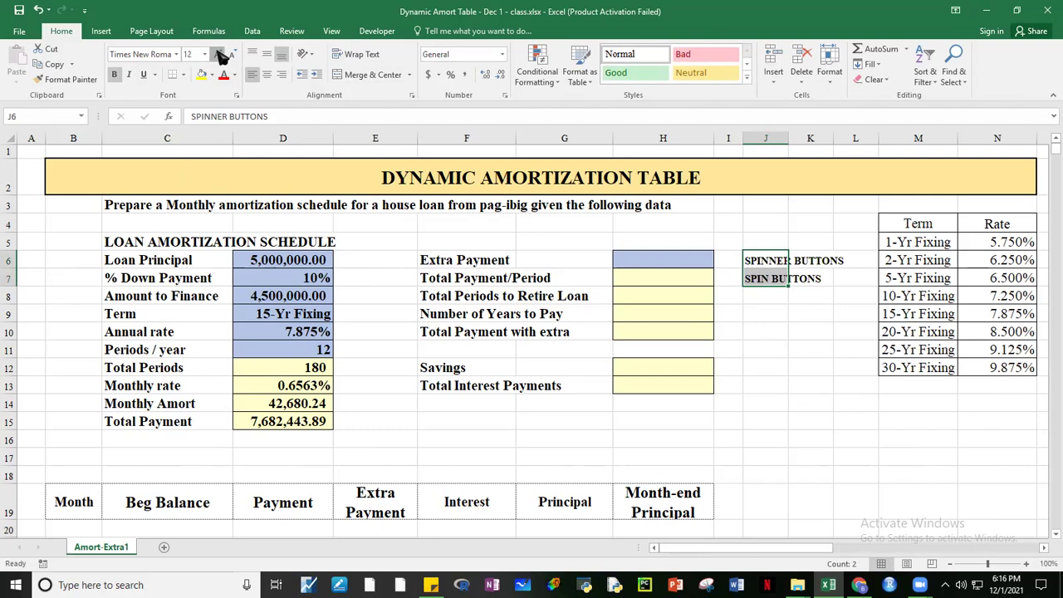
click(218, 54)
click(218, 54)
click(822, 405)
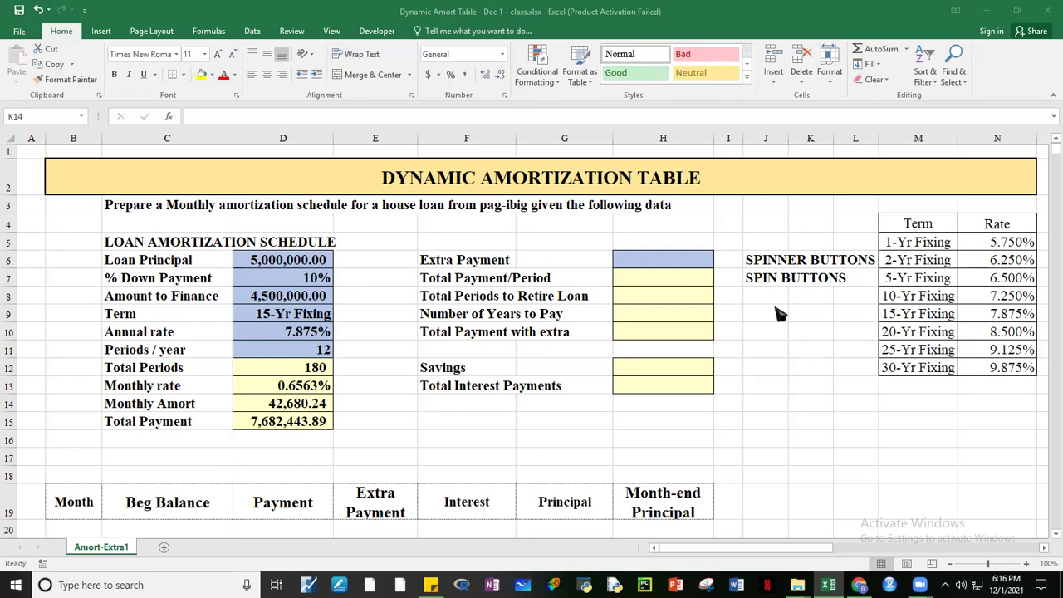
click(829, 404)
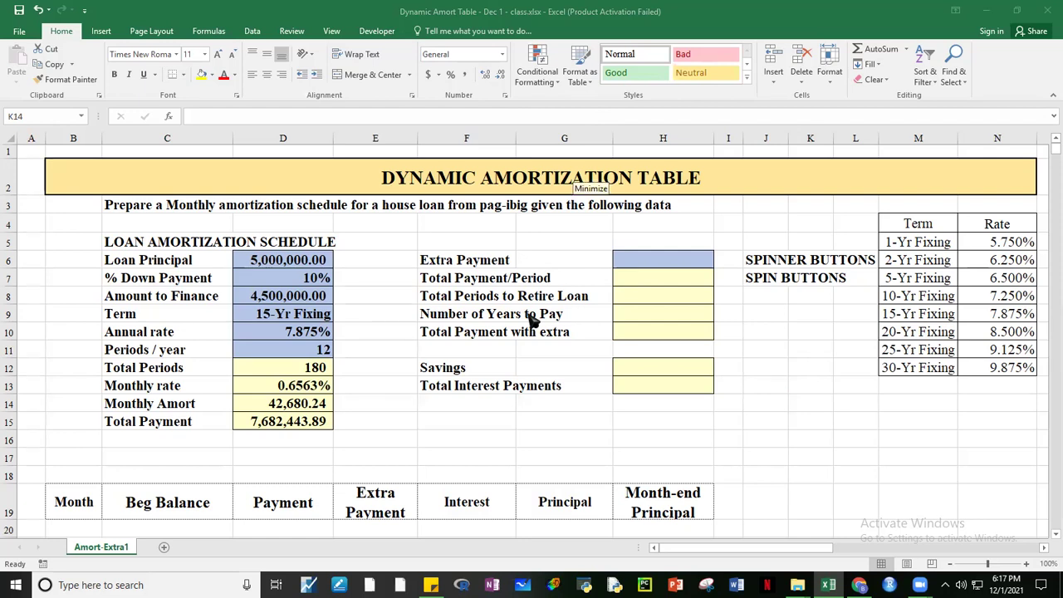
click(855, 407)
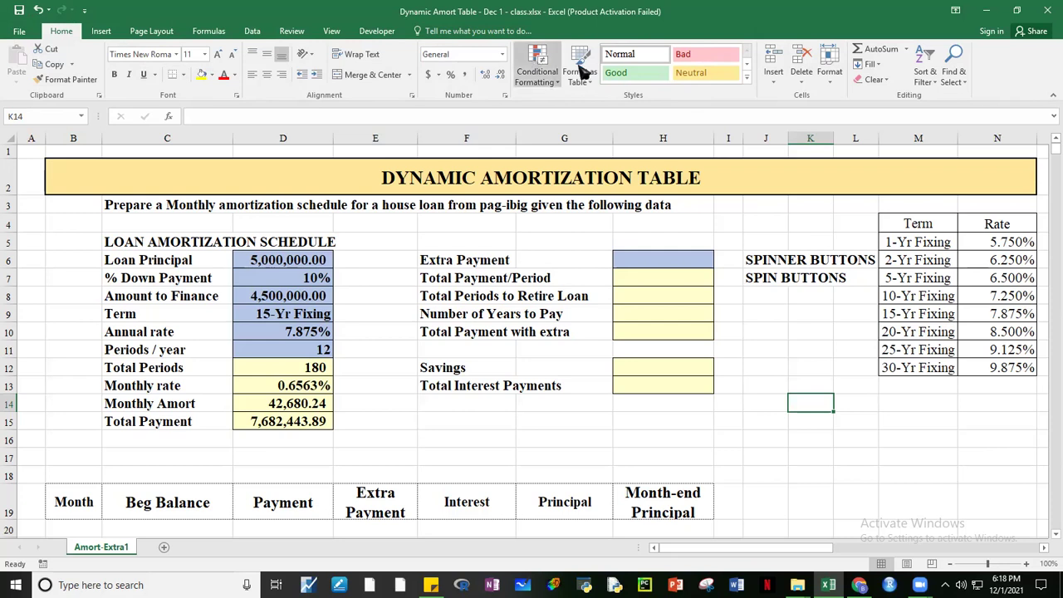
right_click(1007, 70)
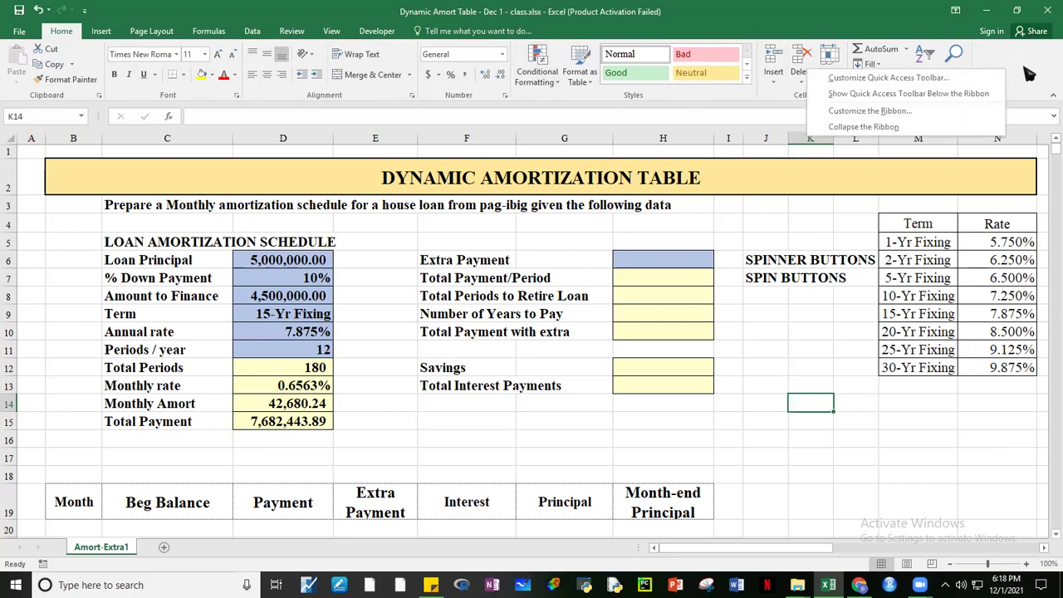
right_click(334, 34)
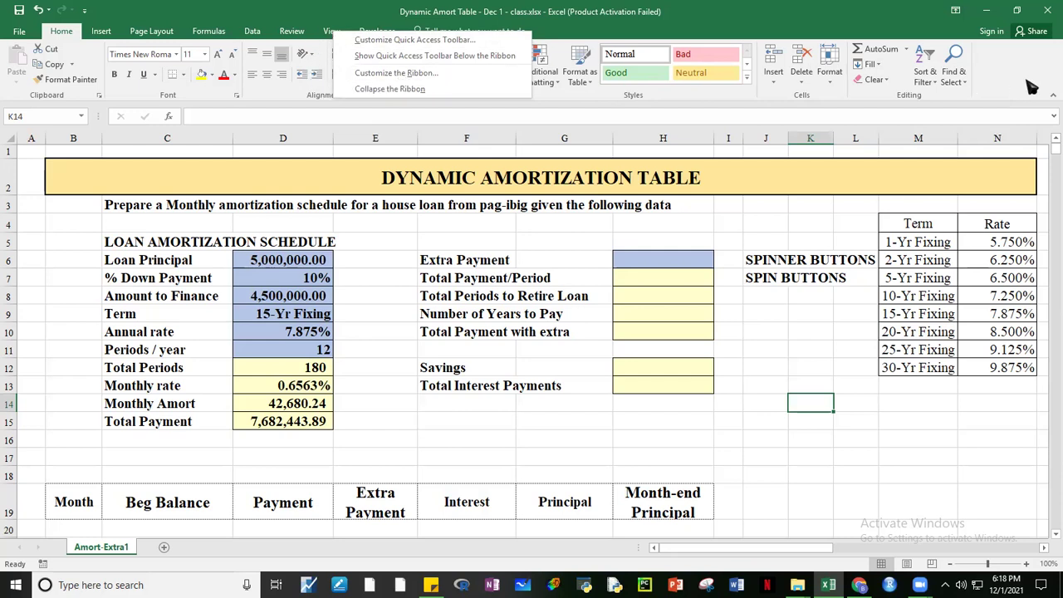
click(415, 73)
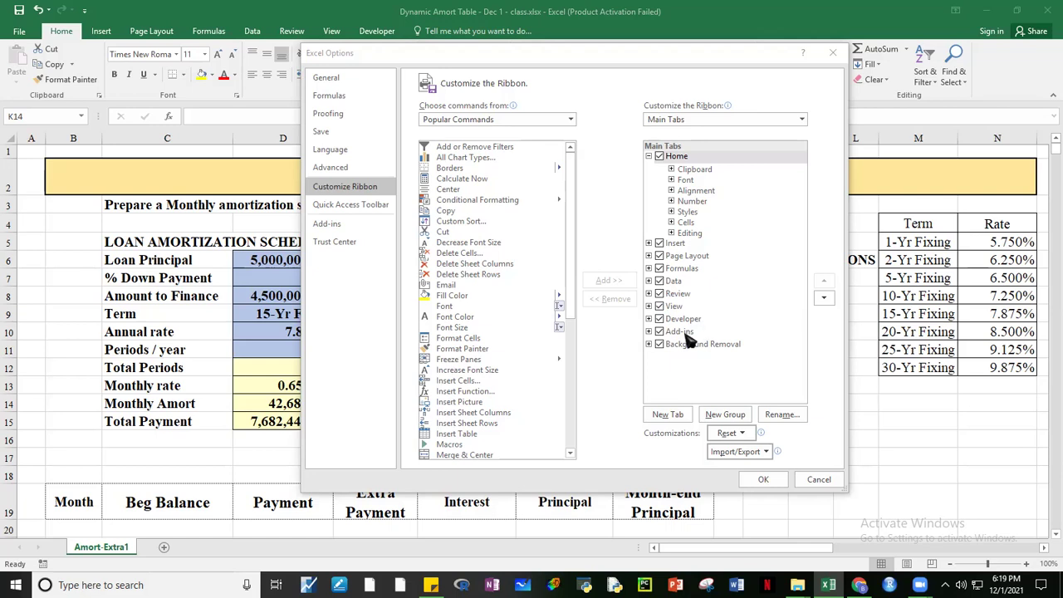
click(659, 321)
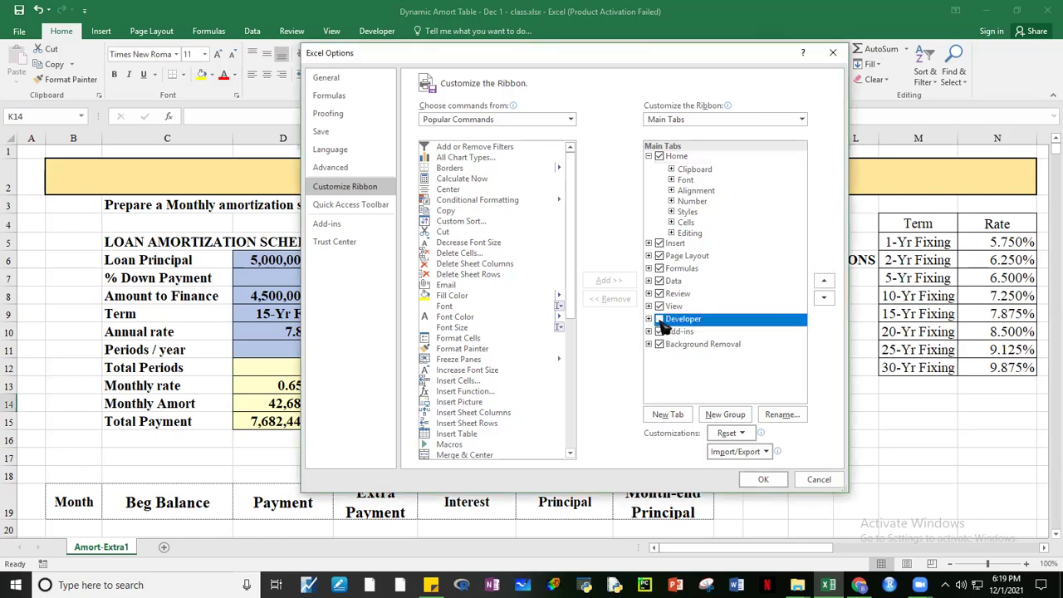
click(659, 320)
click(764, 480)
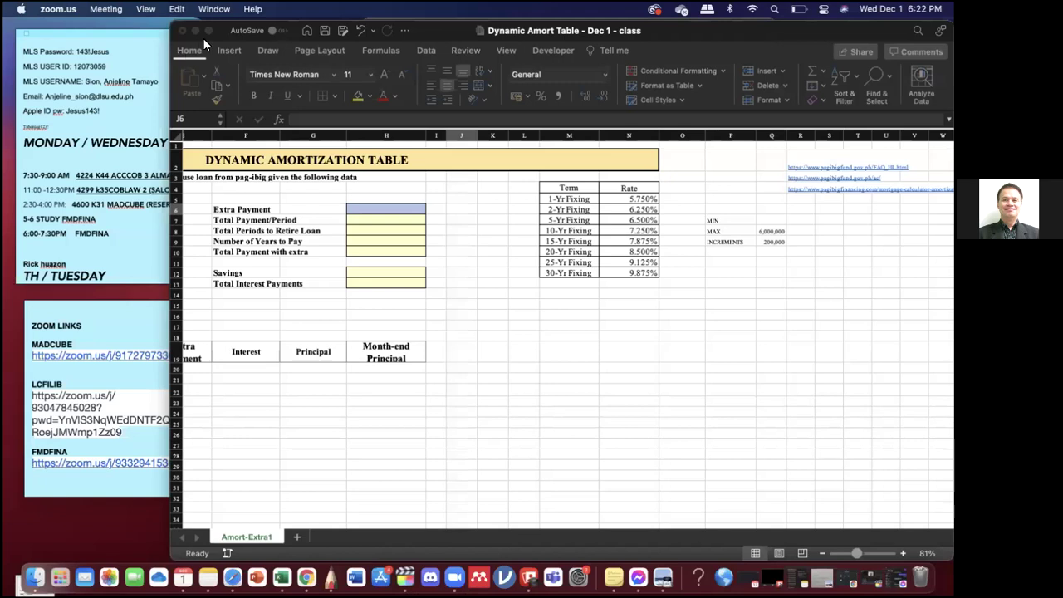
- Bring the Excel window forward, shift it left and widen it to show the year table
click(174, 68)
drag(826, 31, 653, 32)
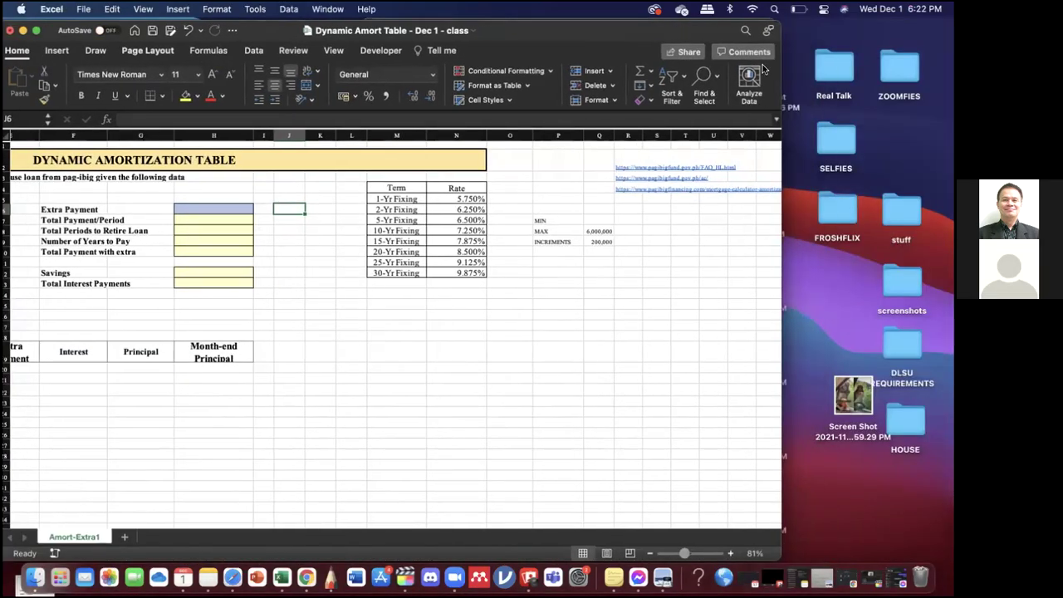
drag(814, 133, 953, 133)
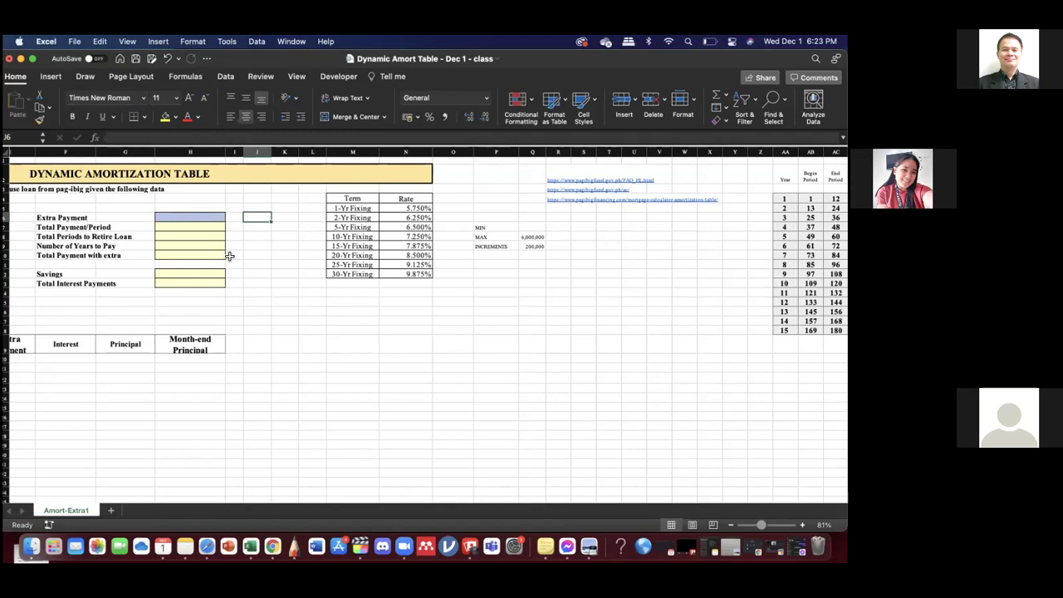
- In Excel Preferences, verify Developer is checked under Ribbon & Toolbar main tabs, then save
click(45, 41)
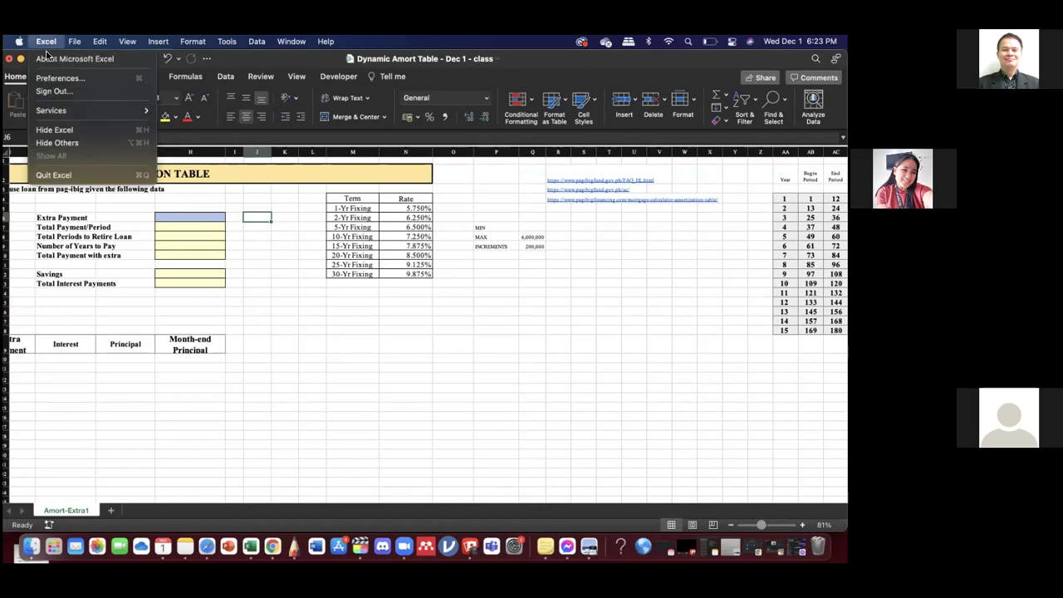
click(52, 79)
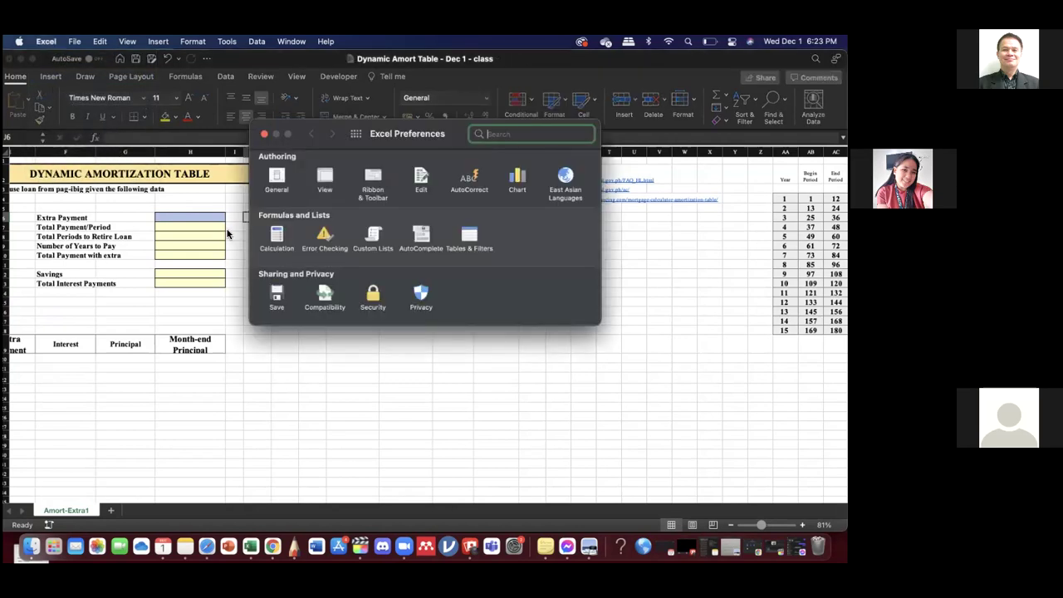
click(374, 178)
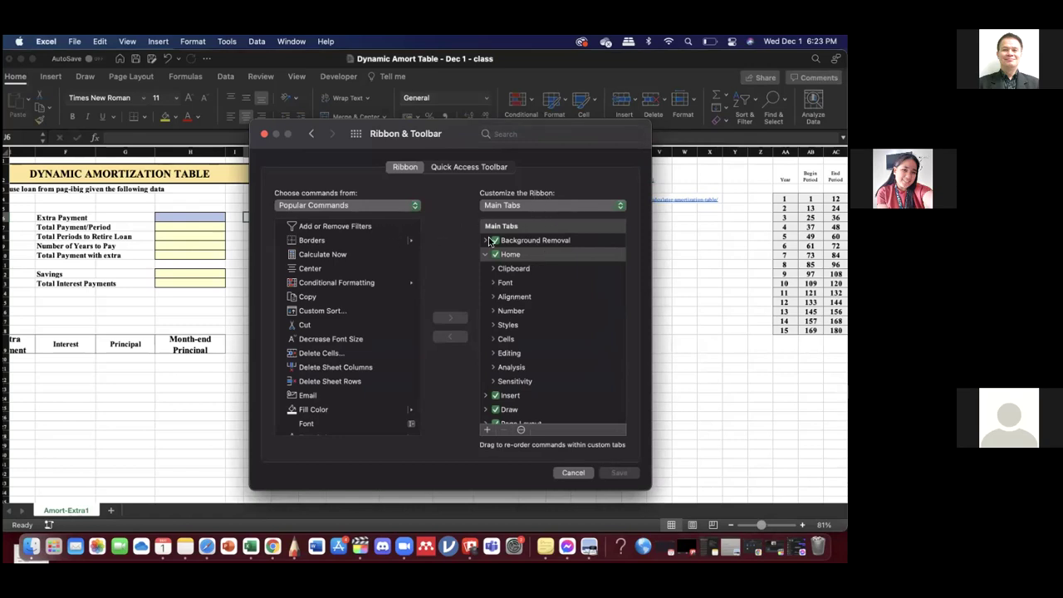
scroll(538, 379, down, 2)
scroll(538, 378, down, 3)
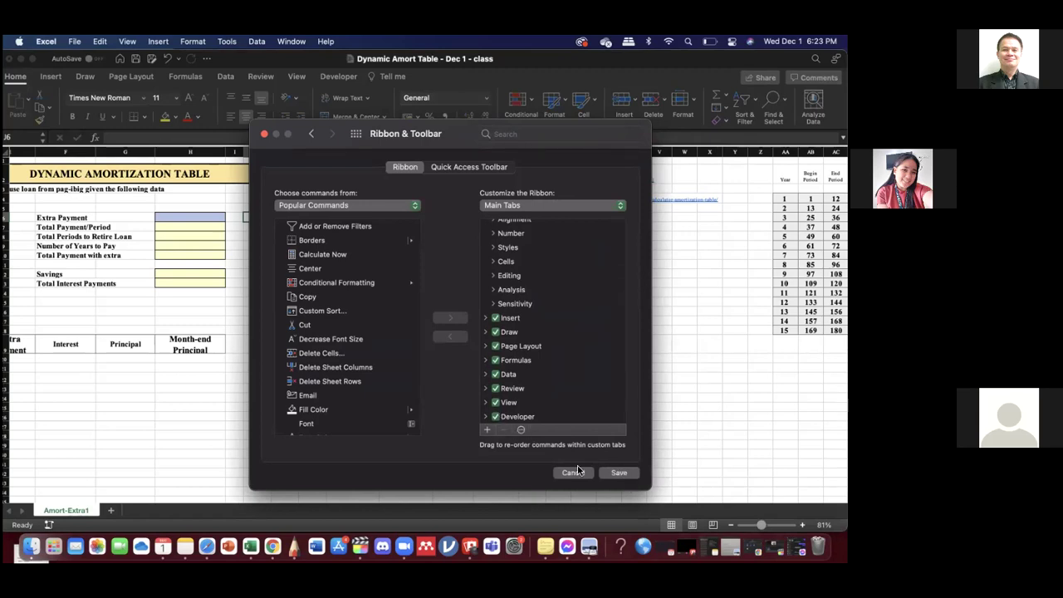
click(615, 473)
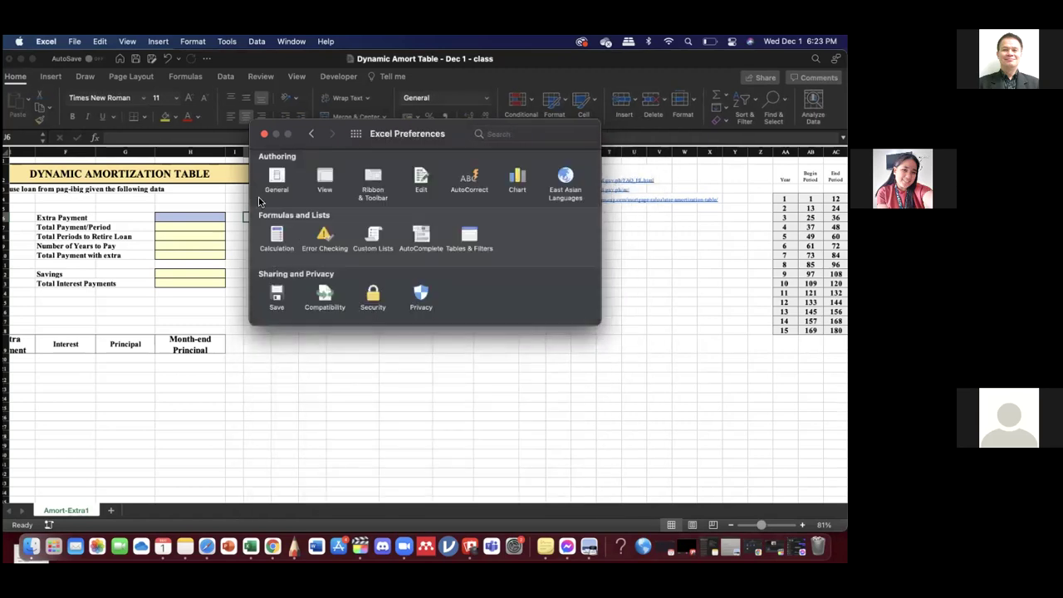
- Close the Excel Preferences window to return to the workbook
click(264, 134)
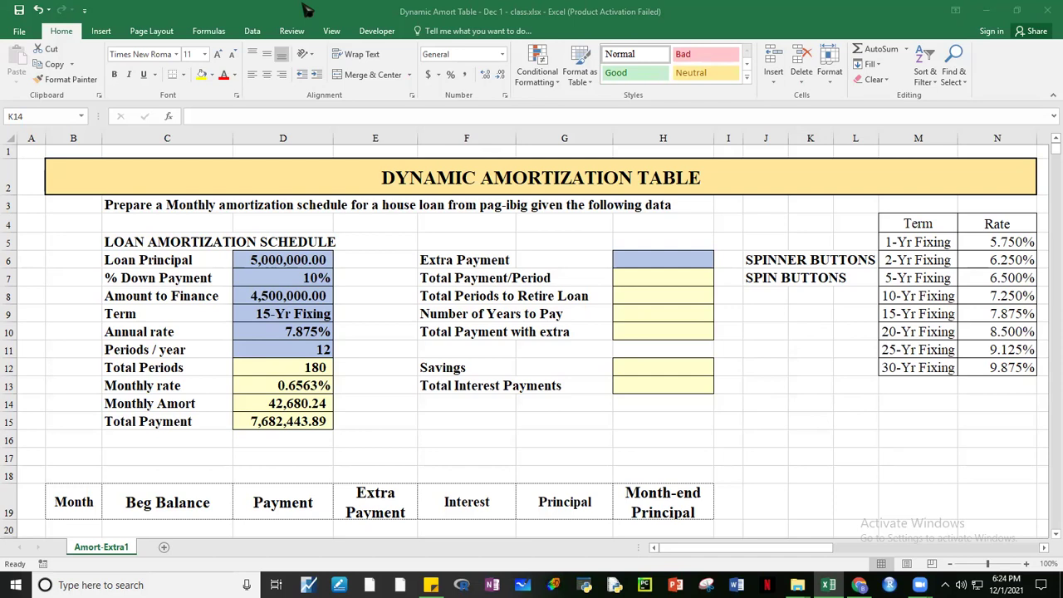
- Switch to the Developer tab and open the Insert controls gallery
click(375, 31)
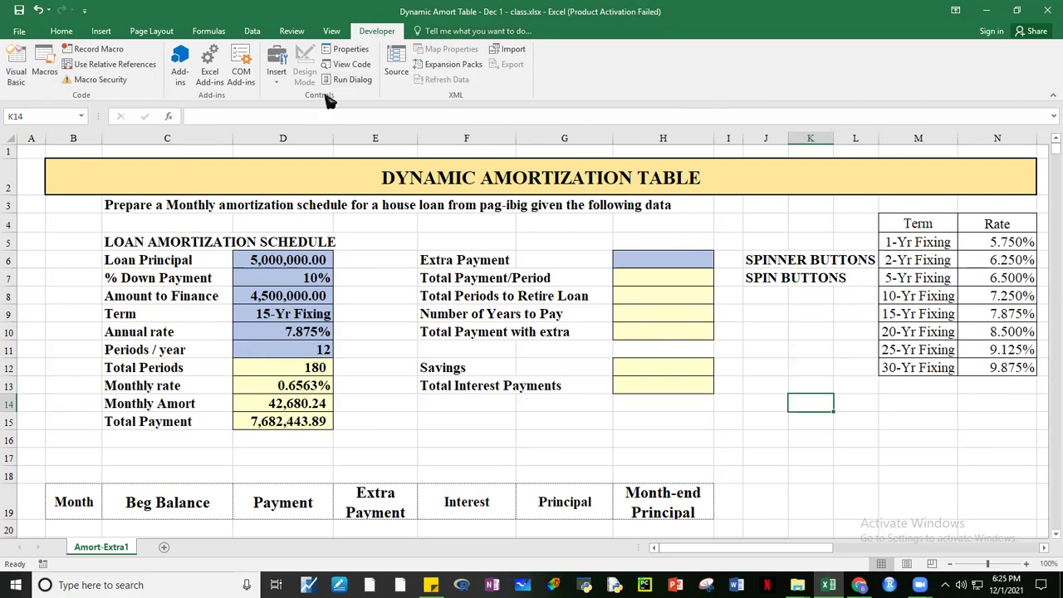
click(278, 79)
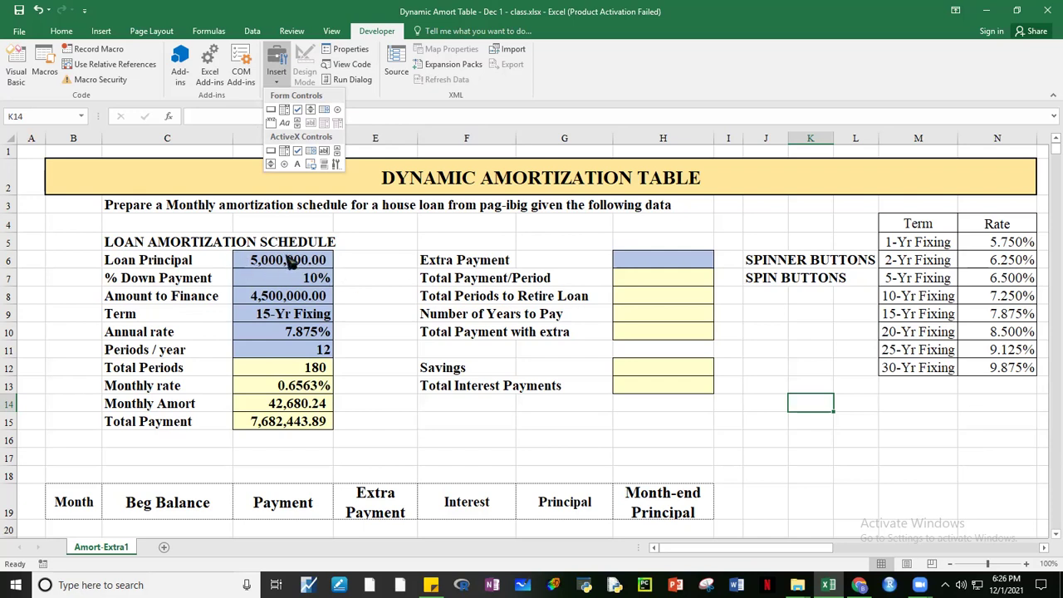
- Draw a Form Controls spin button, then resize and place it beside Extra Payment
click(312, 115)
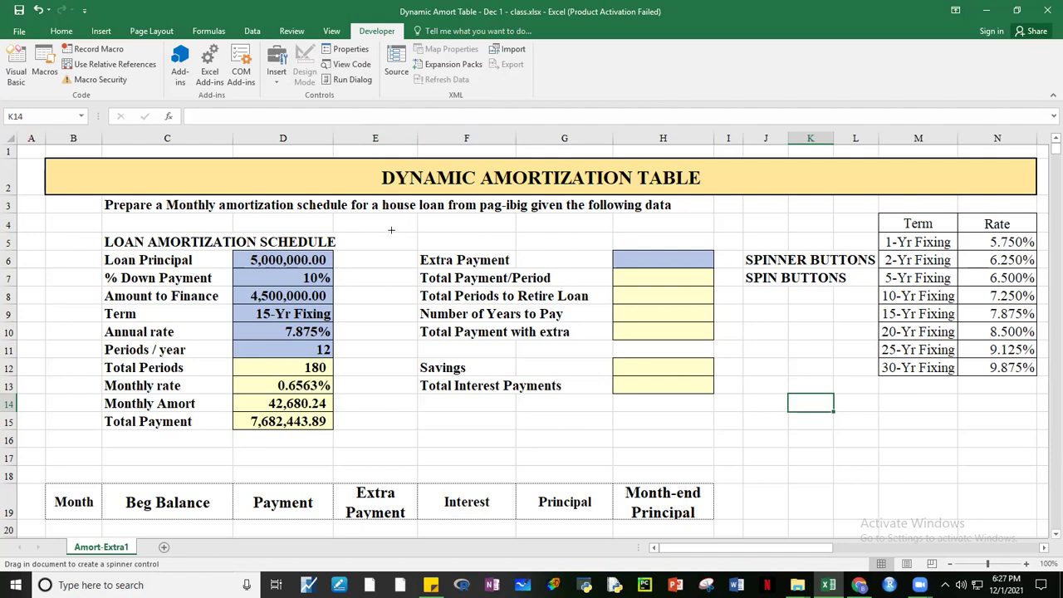
mouse_move(390, 230)
mouse_down()
mouse_move(397, 251)
mouse_move(448, 269)
mouse_move(523, 272)
mouse_move(636, 332)
mouse_up()
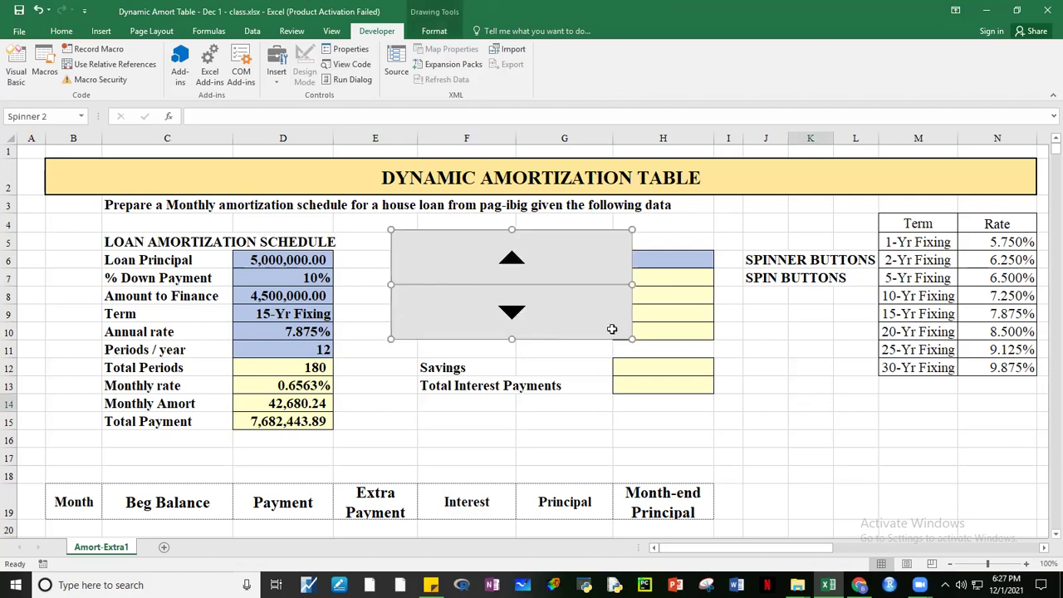
drag(633, 339, 528, 271)
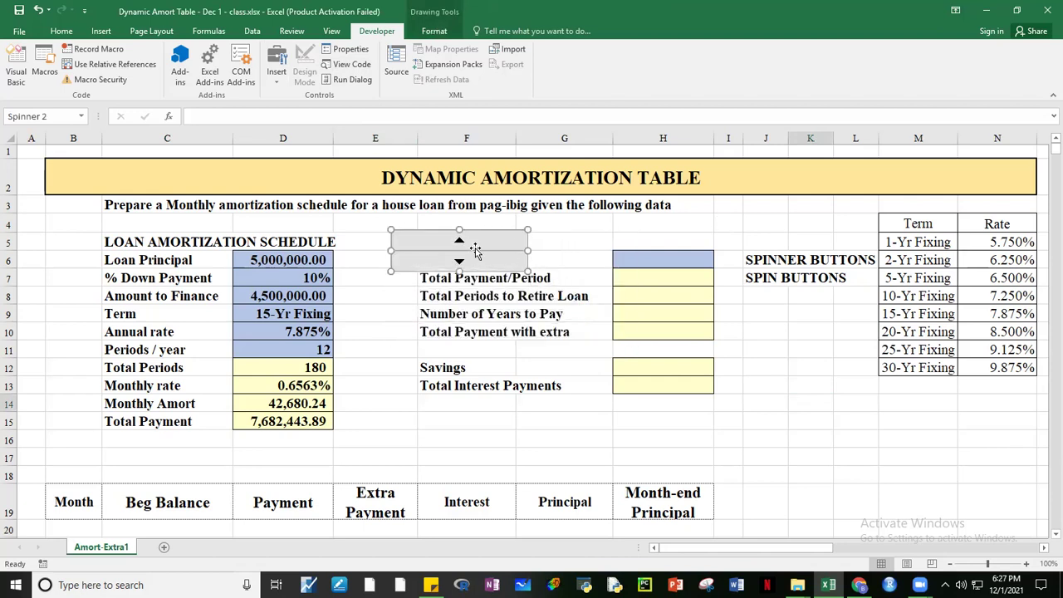
drag(499, 235, 447, 218)
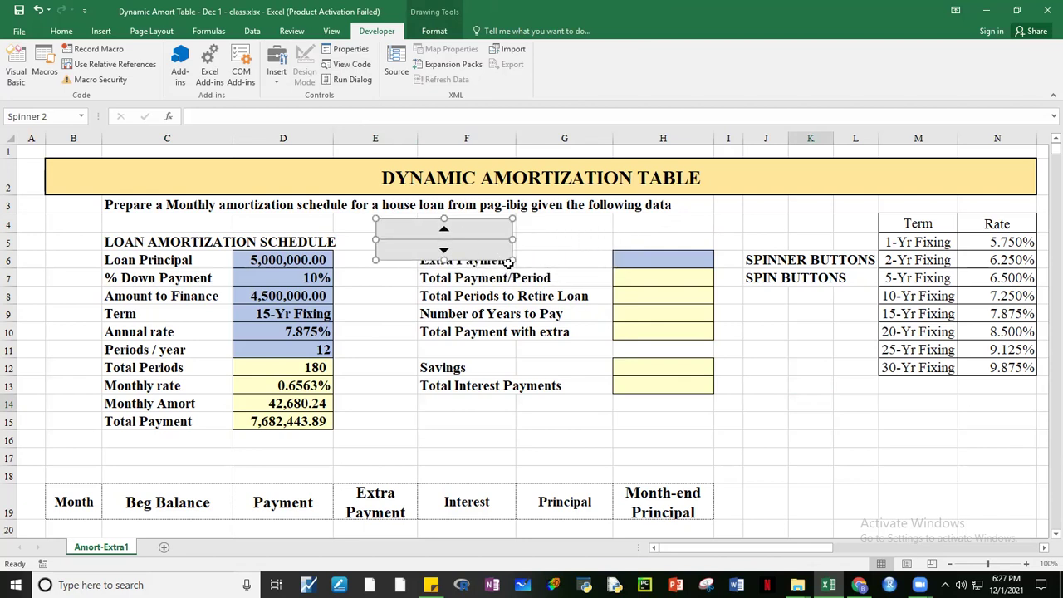
drag(513, 262, 528, 288)
drag(492, 217, 534, 218)
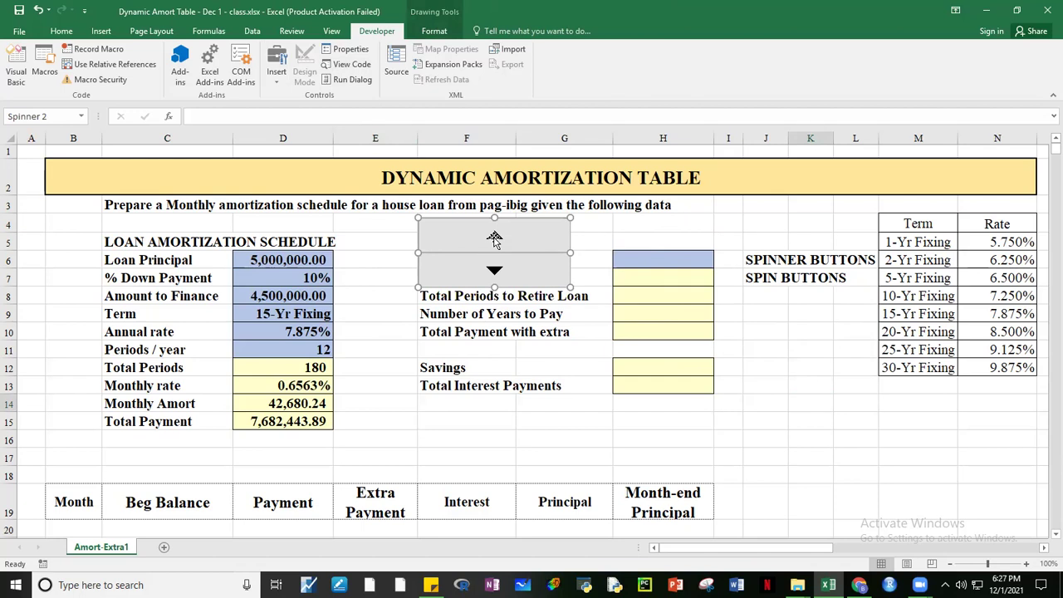
click(694, 224)
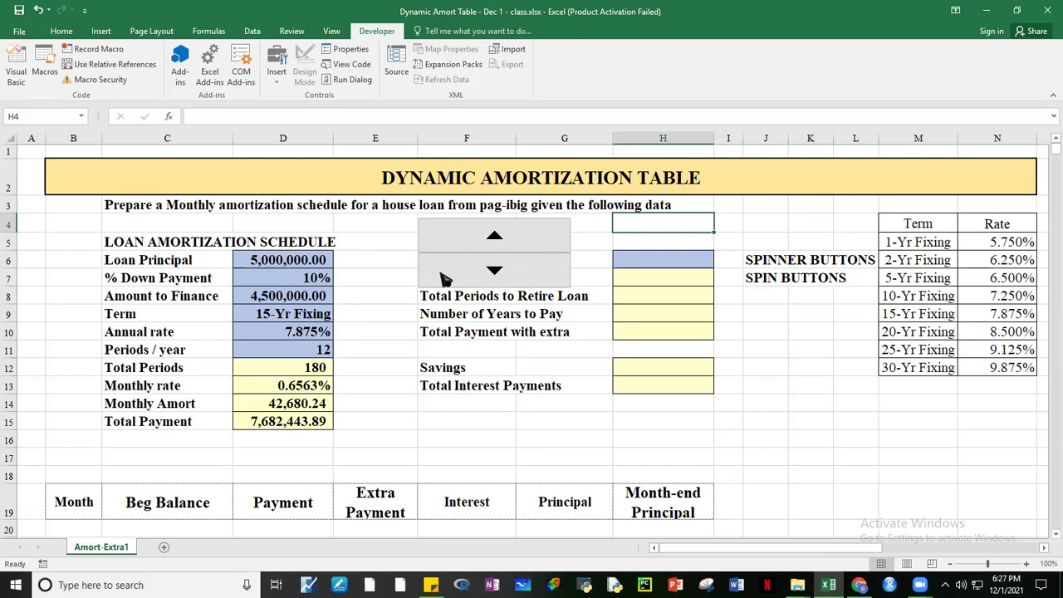
- In Format Control, set the spin button's maximum to 30000 and cell link to $E$6
click(366, 257)
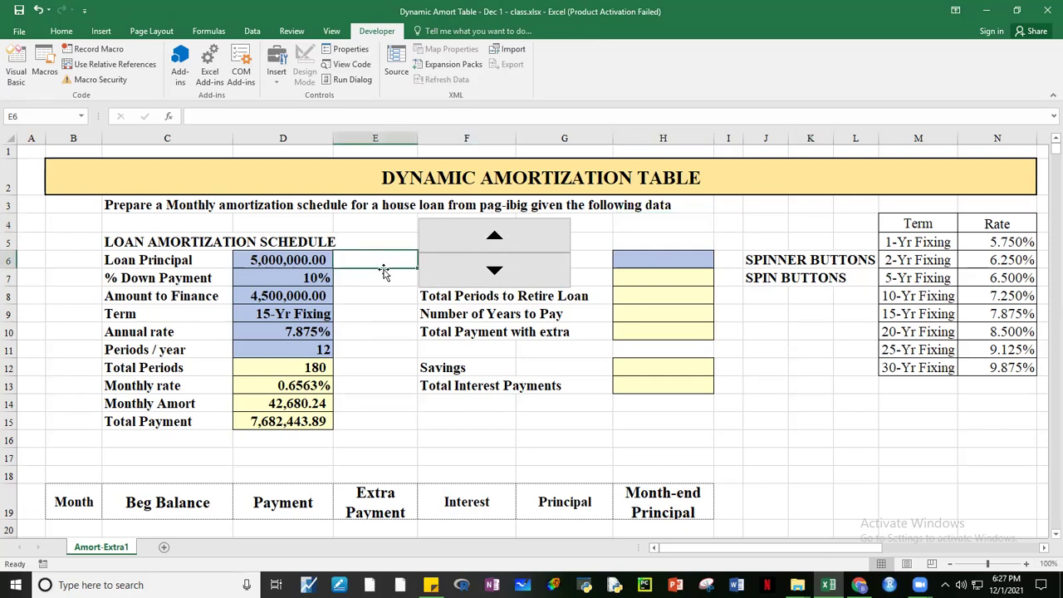
right_click(562, 264)
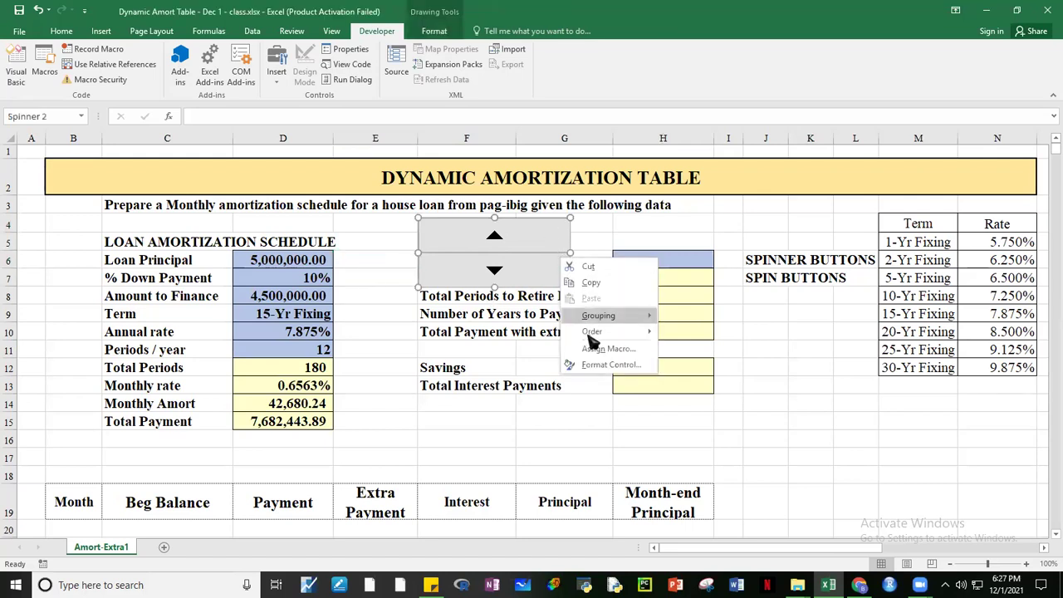
click(623, 368)
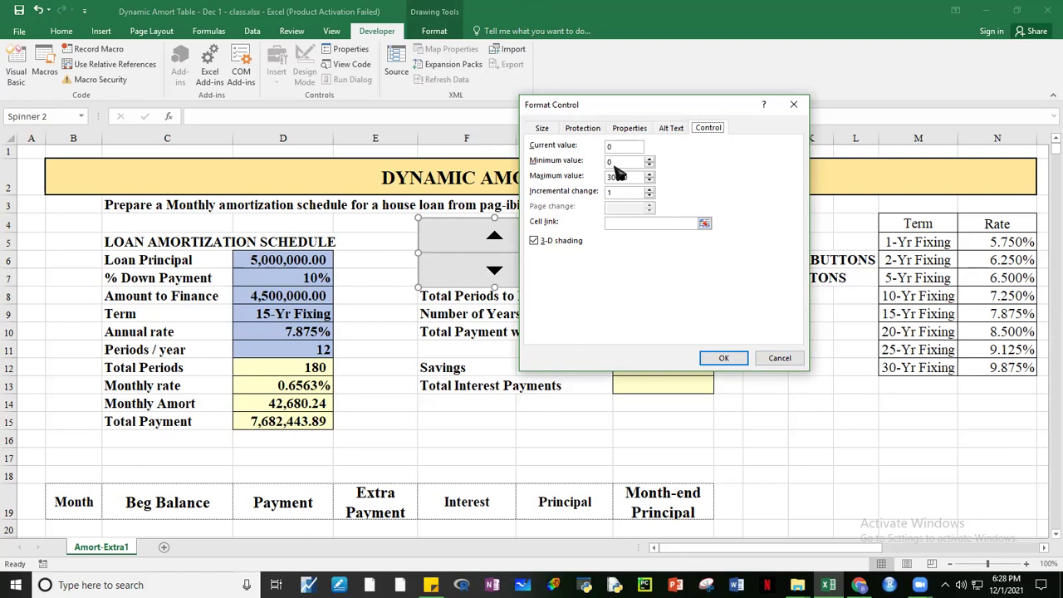
text(000)
click(629, 224)
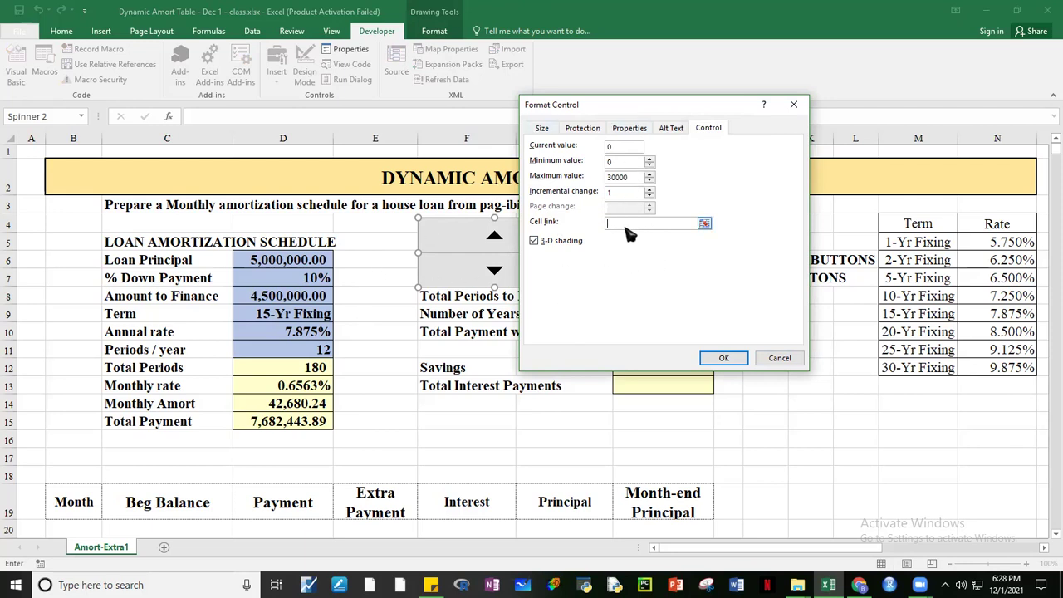
click(375, 261)
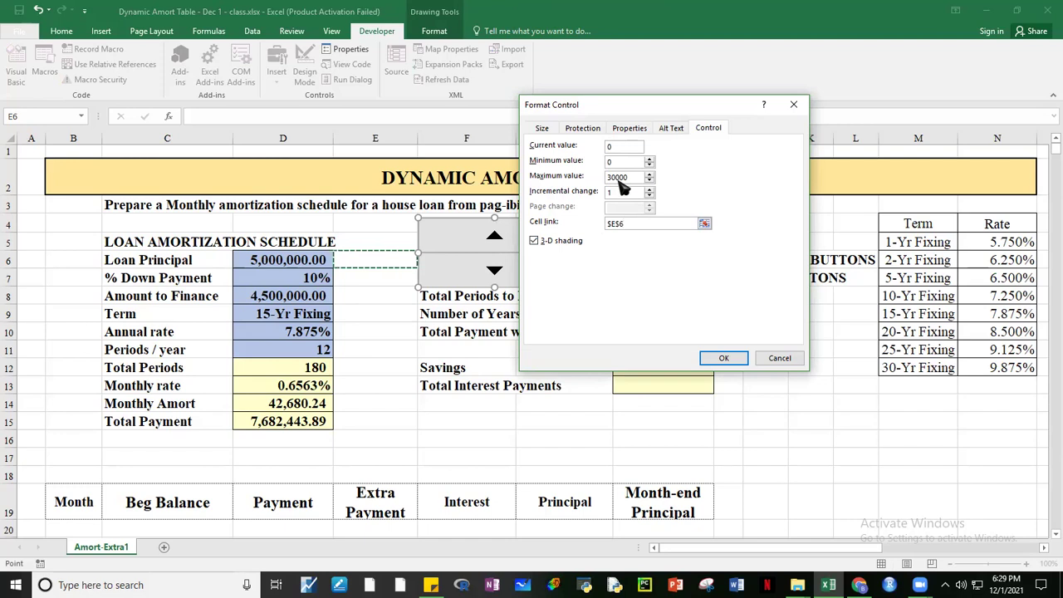
click(738, 357)
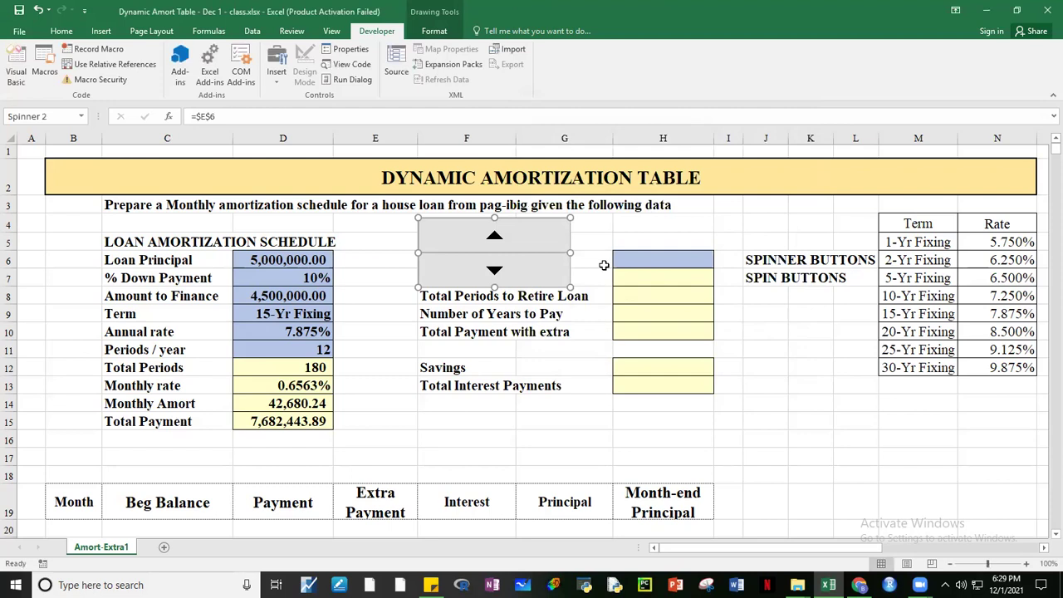
- Step the spin button up repeatedly, watching the value in E6 rise
click(635, 223)
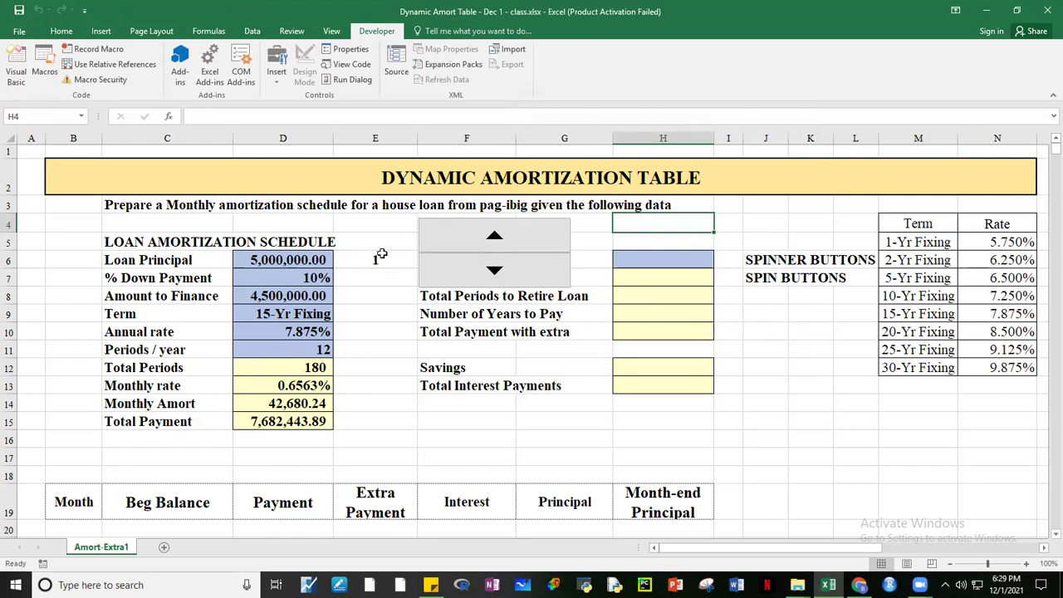
click(496, 237)
double_click(496, 237)
double_click(495, 237)
triple_click(496, 237)
triple_click(495, 238)
double_click(495, 237)
double_click(496, 238)
triple_click(496, 239)
double_click(496, 239)
double_click(496, 239)
triple_click(495, 239)
double_click(495, 239)
- Step the spin button back down until E6 reads 3
click(496, 272)
triple_click(496, 272)
triple_click(496, 272)
triple_click(496, 272)
double_click(495, 272)
triple_click(496, 273)
triple_click(495, 273)
double_click(496, 272)
triple_click(495, 272)
double_click(496, 272)
triple_click(495, 272)
double_click(495, 272)
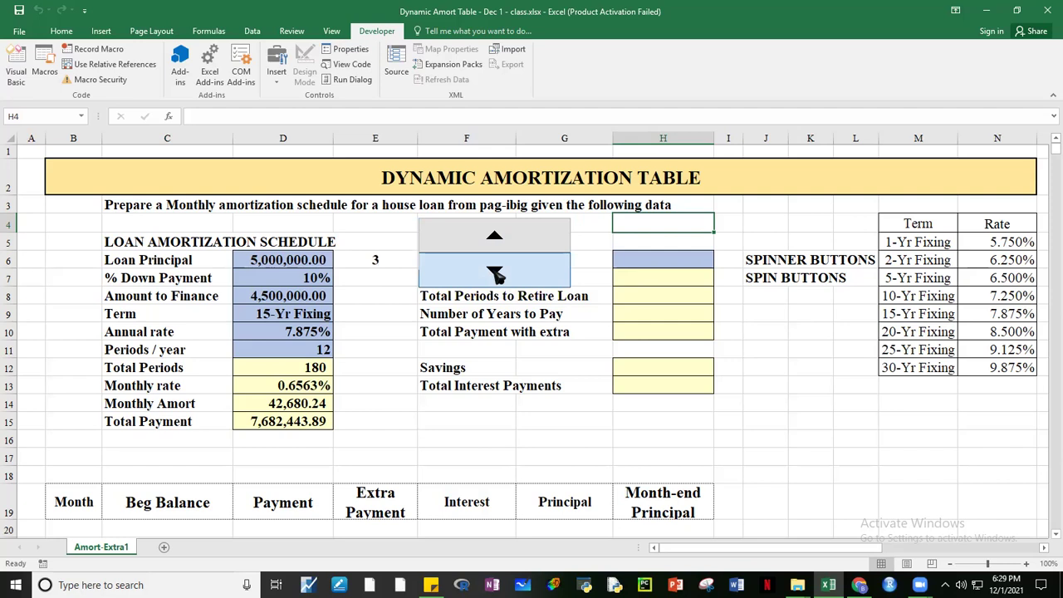
- Change the spin button's incremental change to 5000 in Format Control
right_click(568, 249)
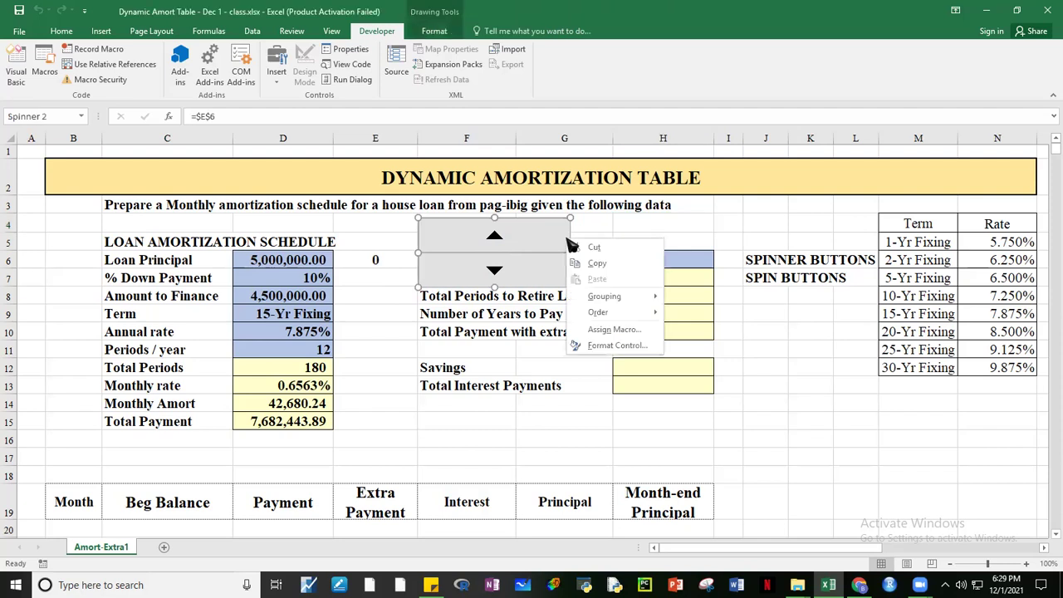
click(616, 346)
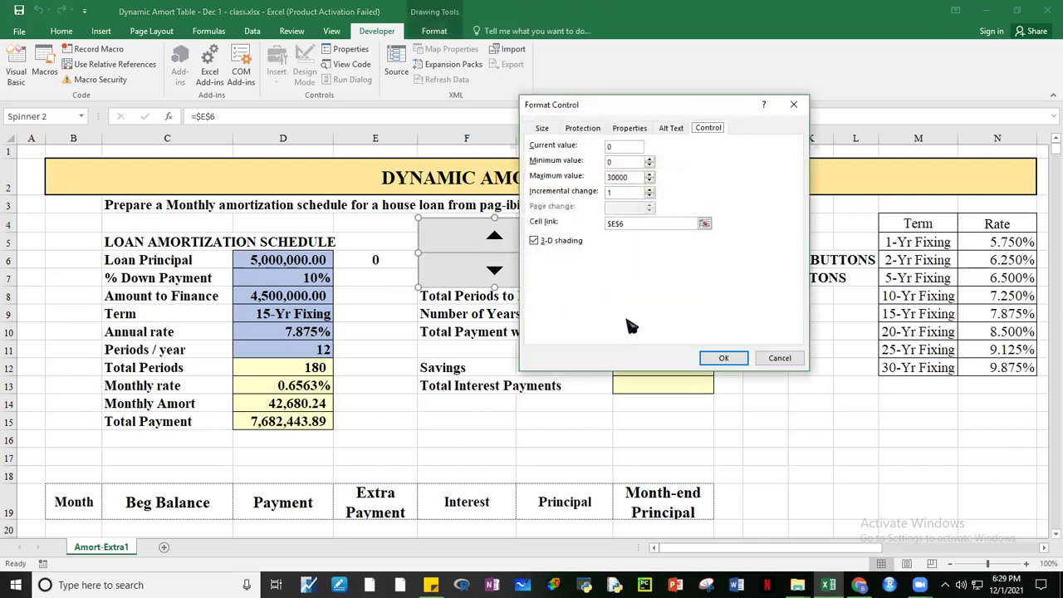
click(618, 193)
click(724, 357)
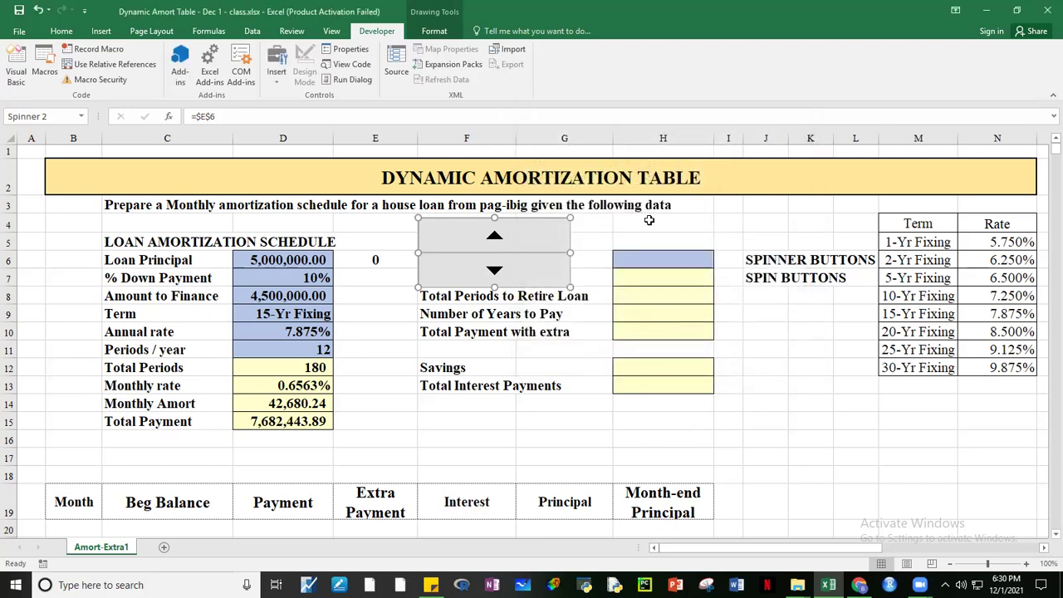
- Raise E6 in 5000 steps and confirm it stops at the 30000 maximum
click(650, 222)
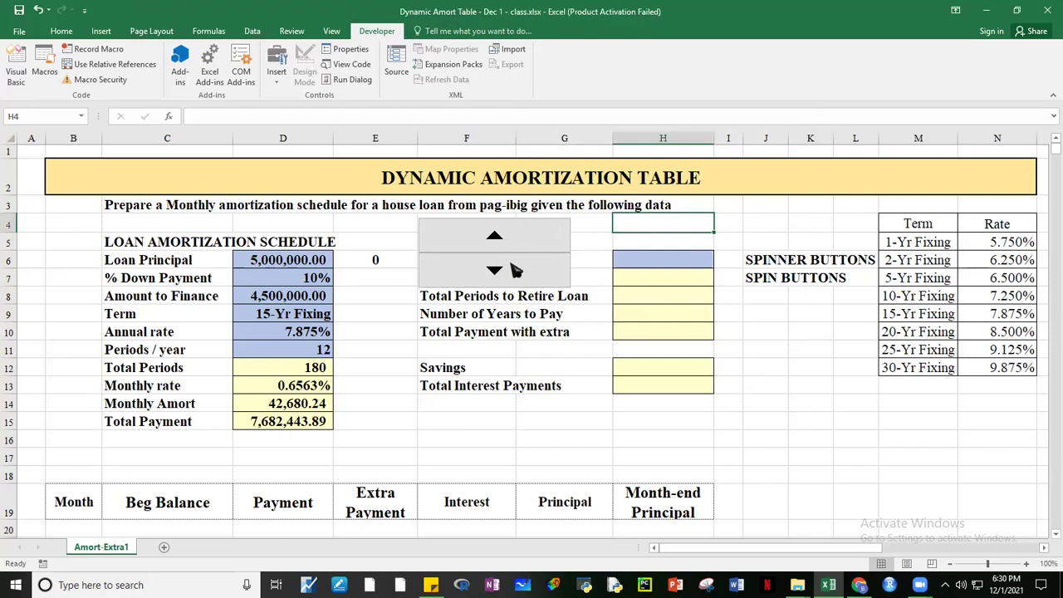
click(495, 239)
click(497, 241)
click(495, 240)
click(495, 240)
click(496, 239)
click(496, 240)
click(496, 240)
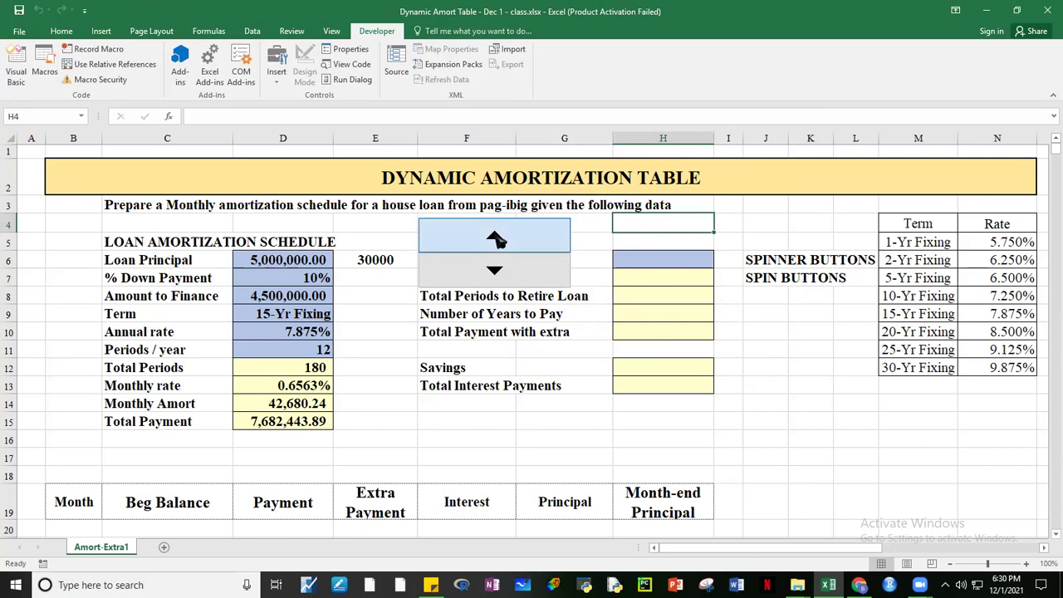
click(496, 240)
- Step E6 back down to 0 with the spin button
click(503, 275)
click(503, 276)
click(503, 275)
click(503, 276)
click(503, 275)
click(503, 276)
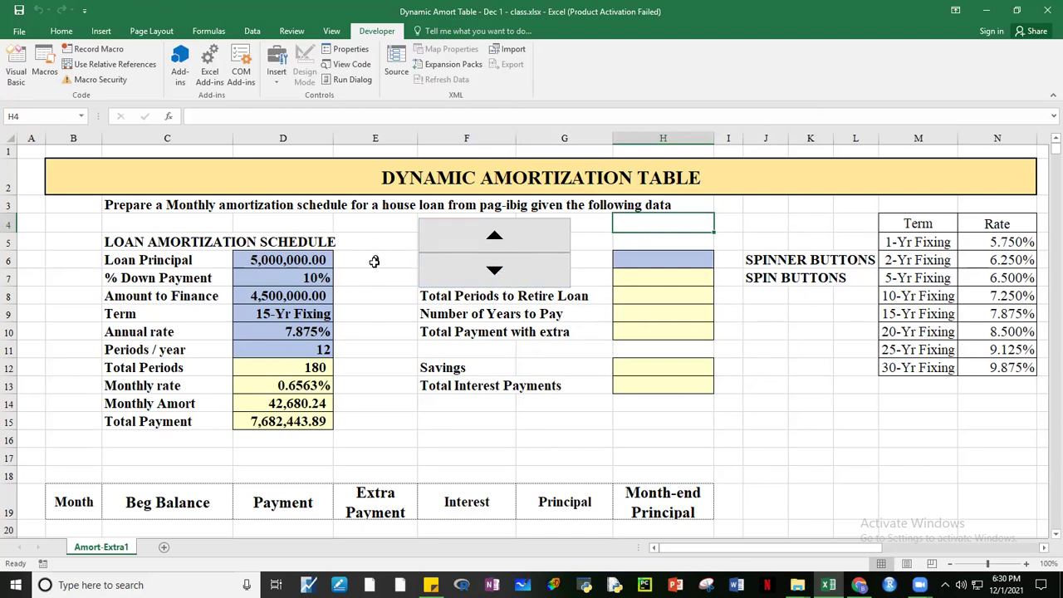
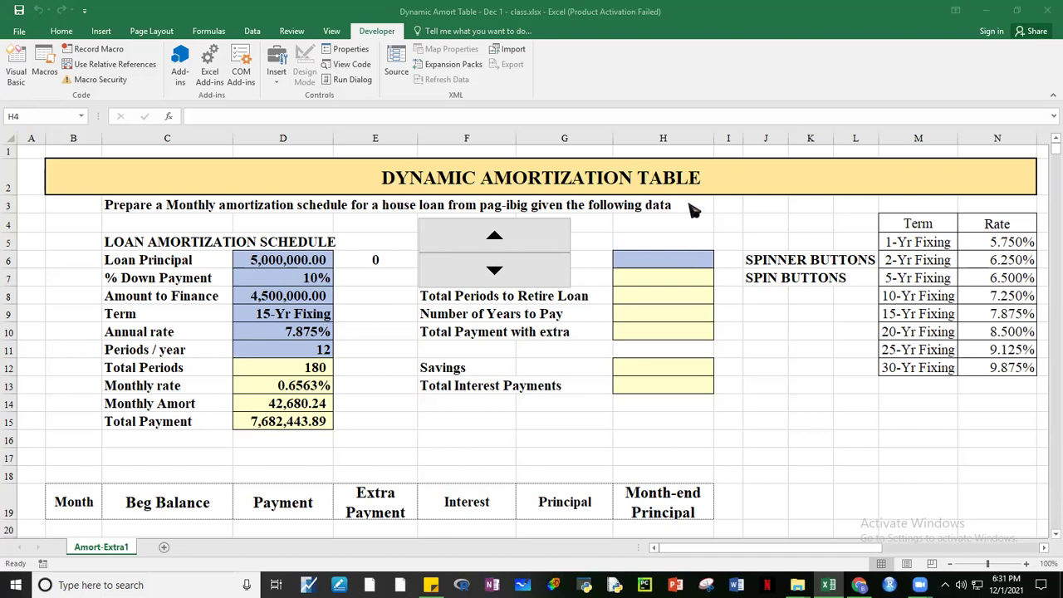
- Change the E6 spinner's maximum from the rejected 100000 to 30000 in Format Control
right_click(538, 226)
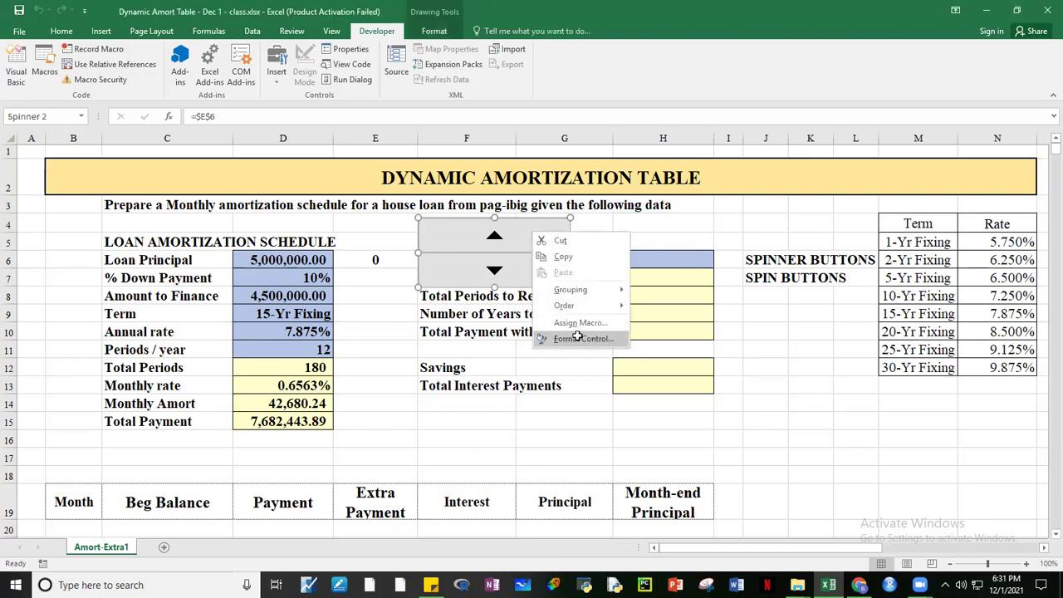
click(581, 339)
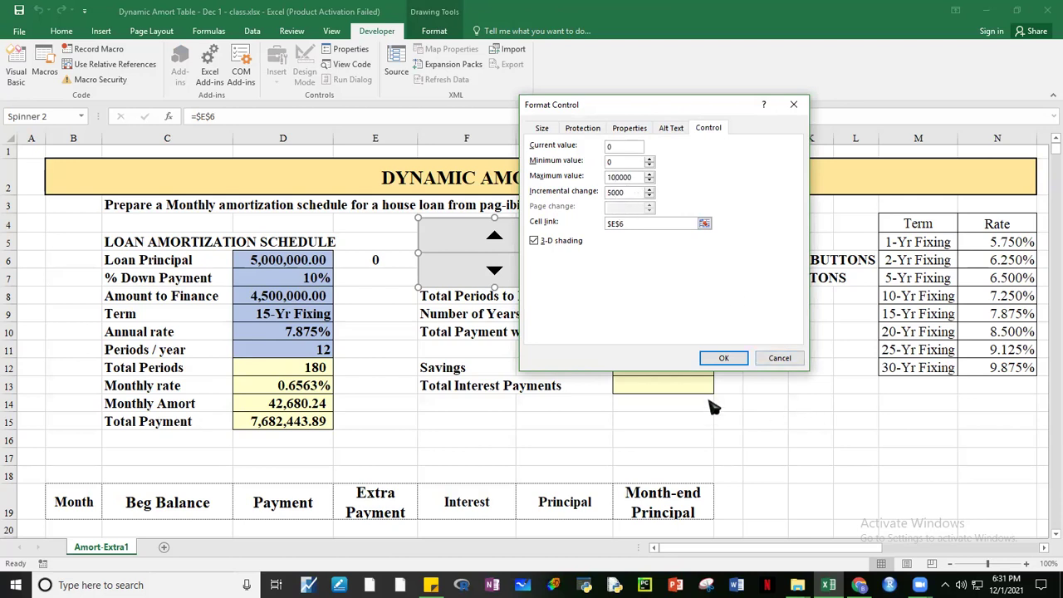
click(723, 359)
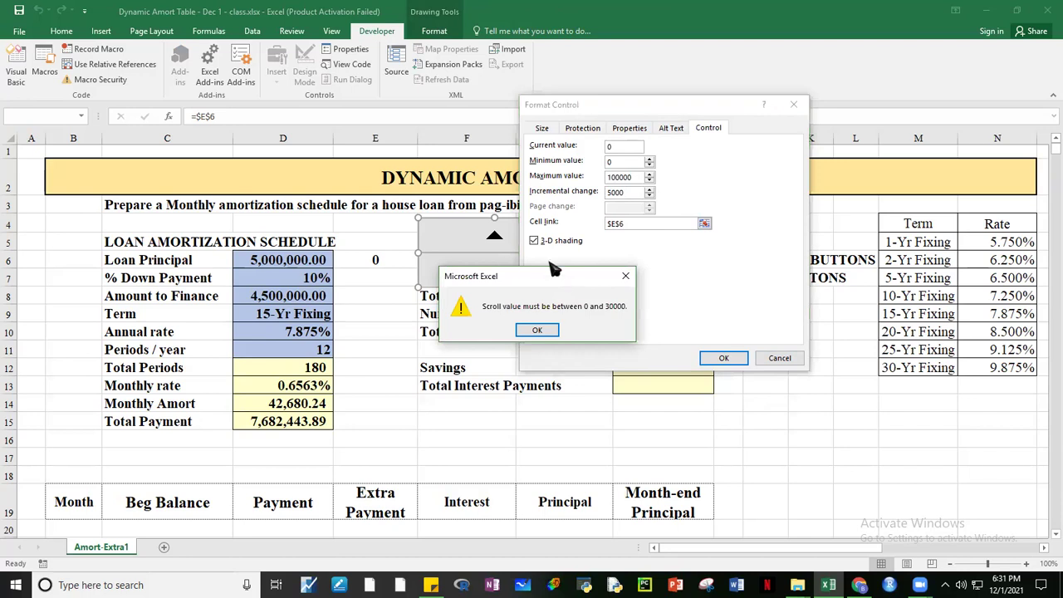
drag(552, 274, 324, 138)
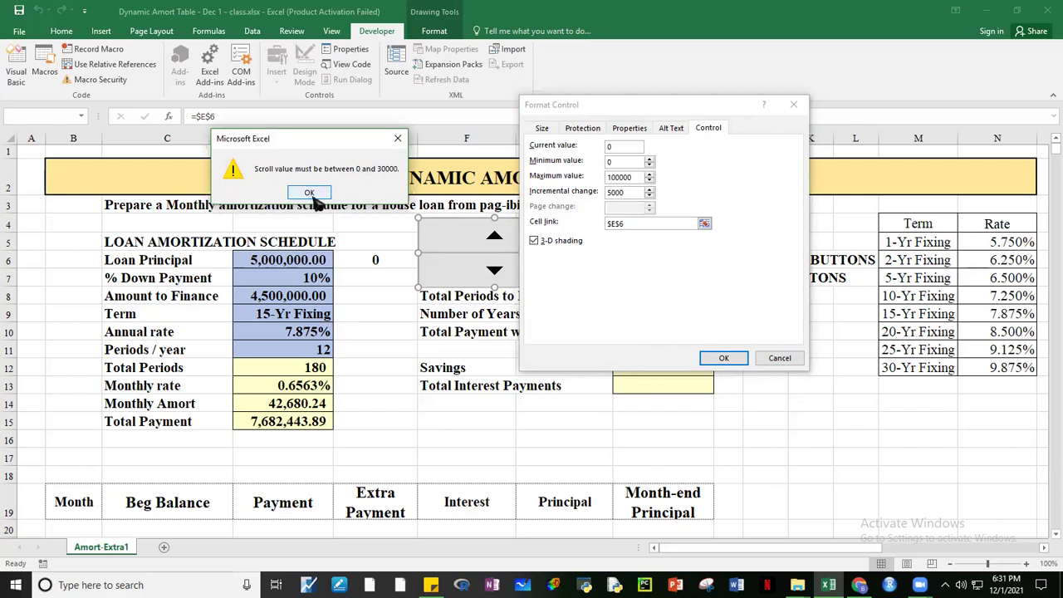
click(308, 193)
click(616, 177)
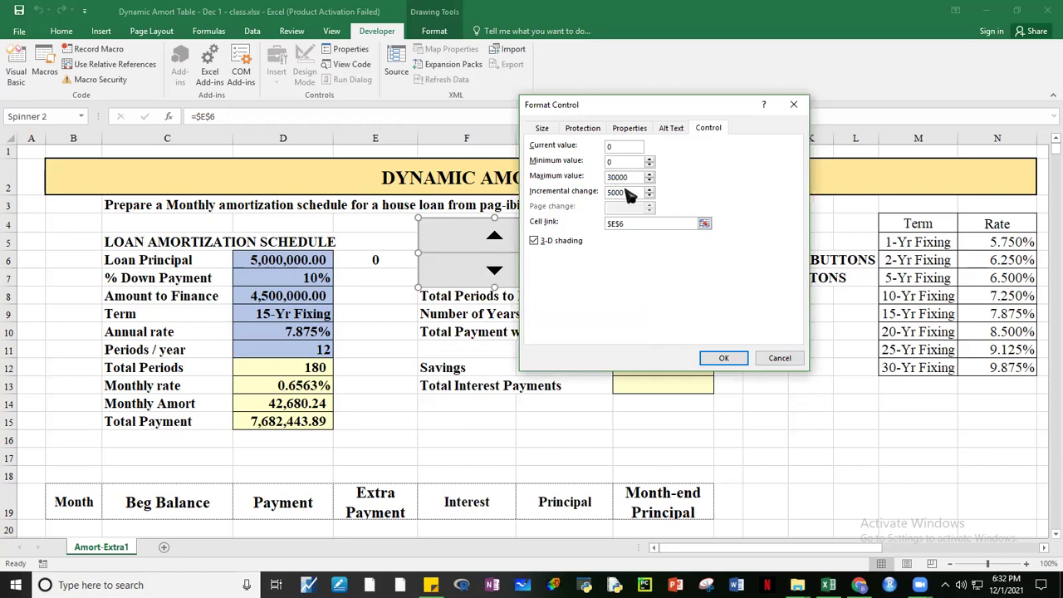
click(723, 357)
click(850, 414)
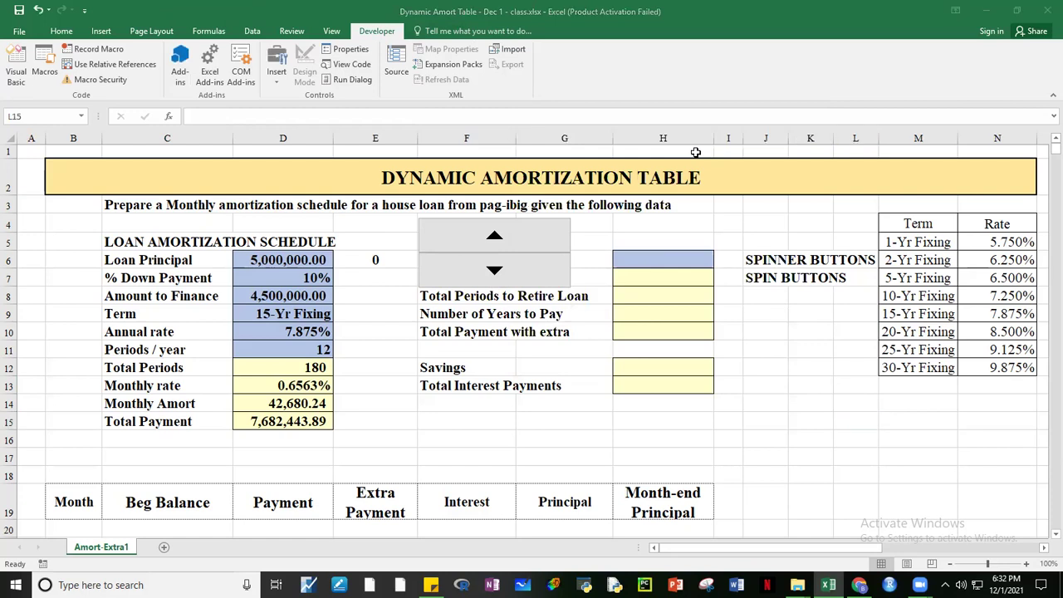
- Check E6 and D6, reconfirm the spinner's 0–30000 settings, then scroll right to the reference values
click(383, 259)
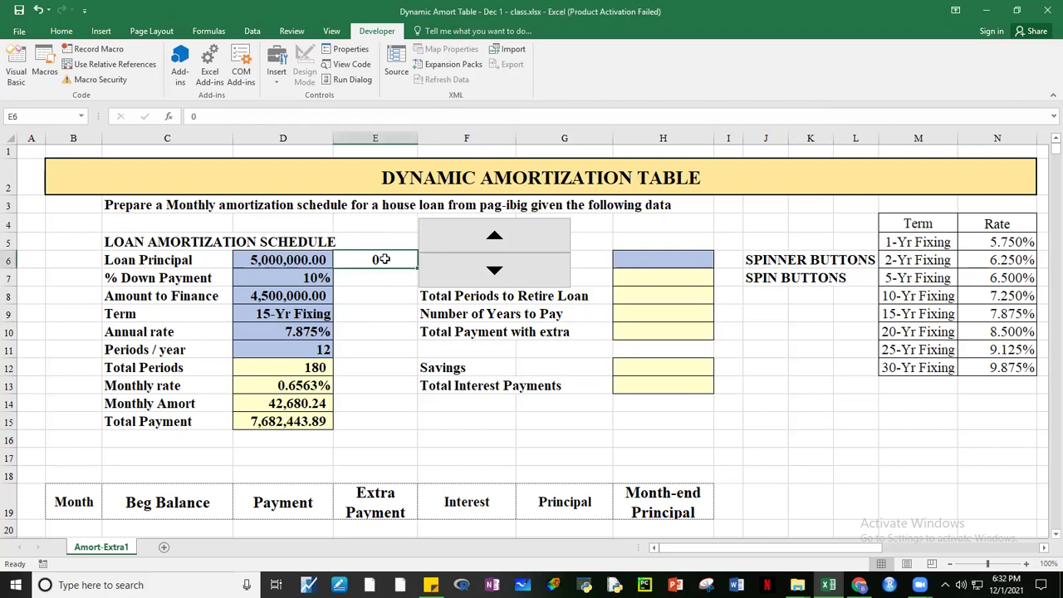
click(301, 260)
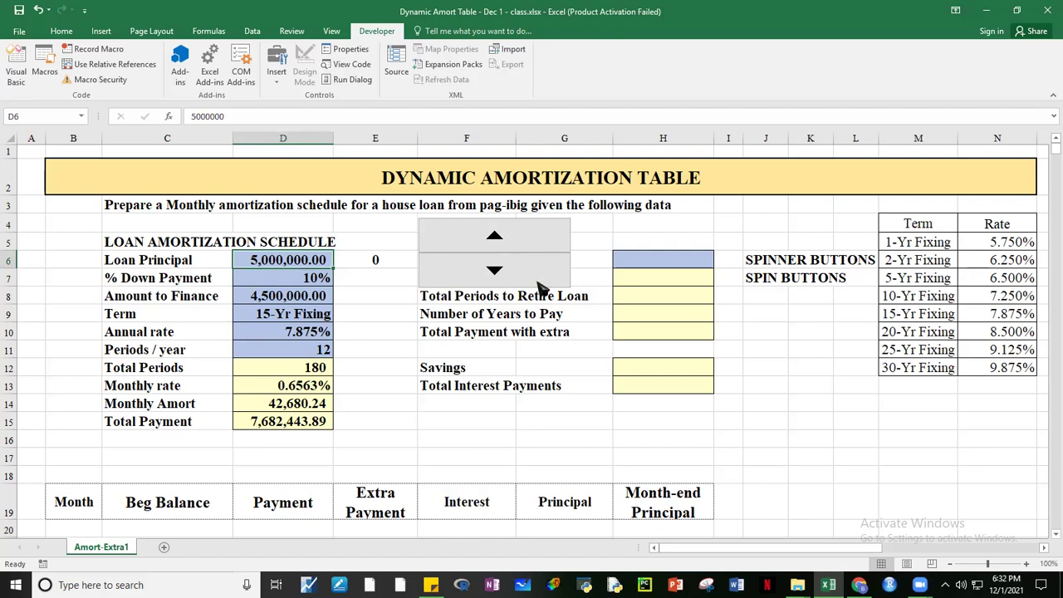
ctrl+click(562, 252)
right_click(562, 251)
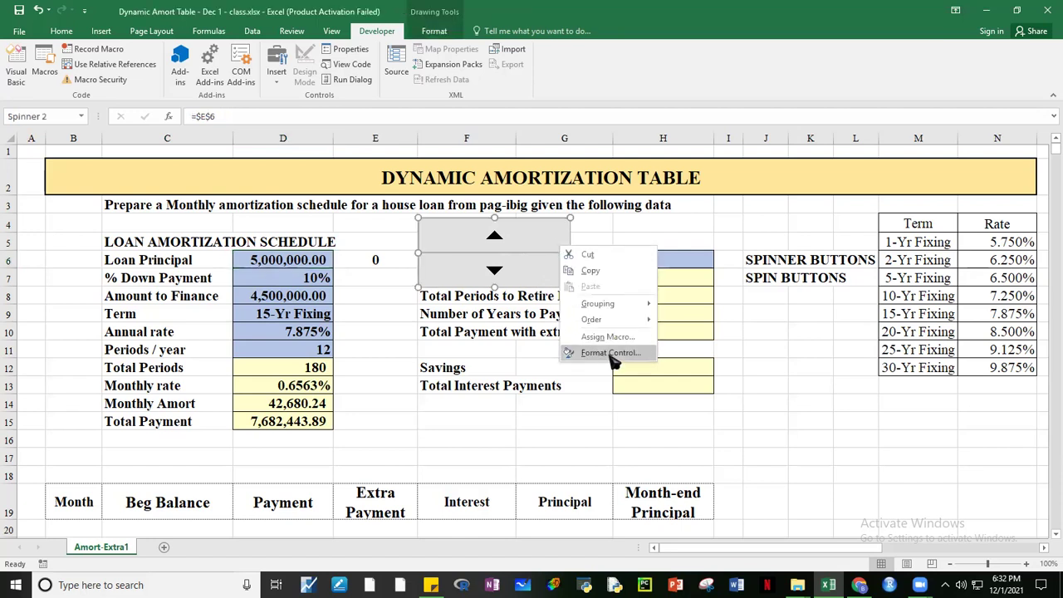
click(628, 348)
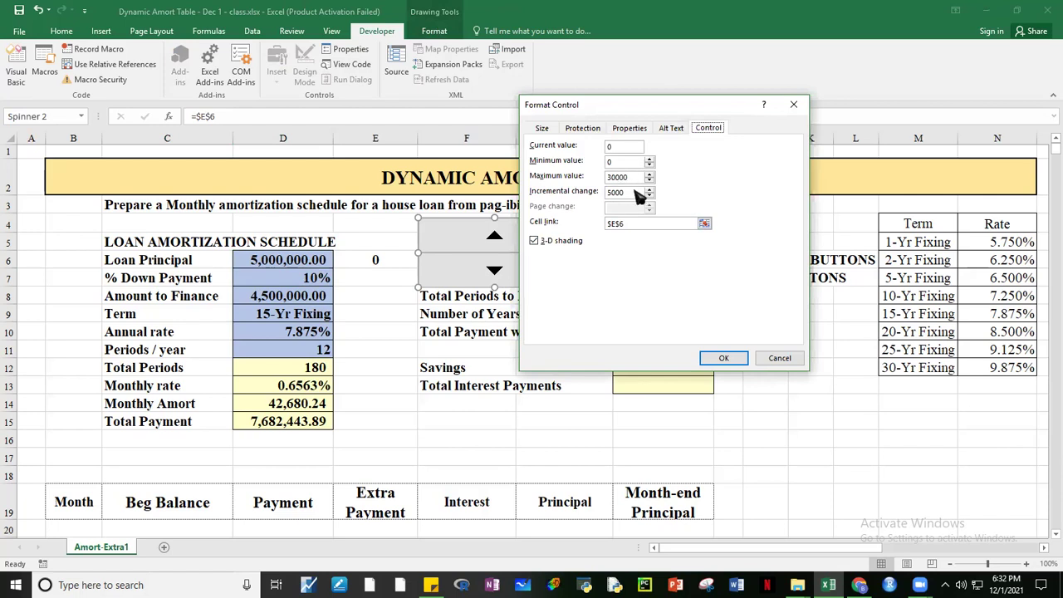
click(725, 359)
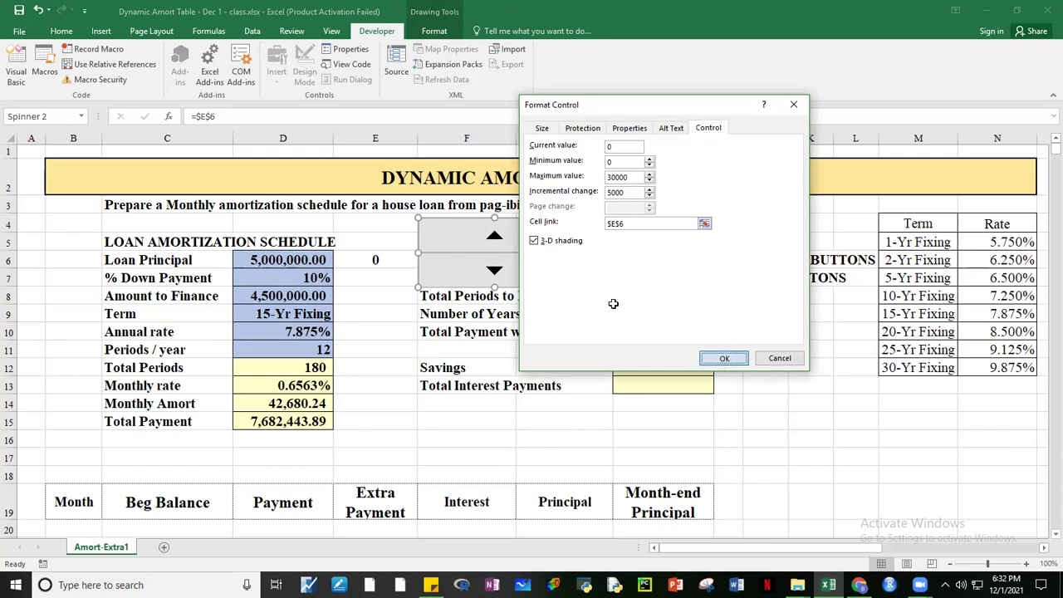
click(621, 227)
drag(706, 551, 775, 557)
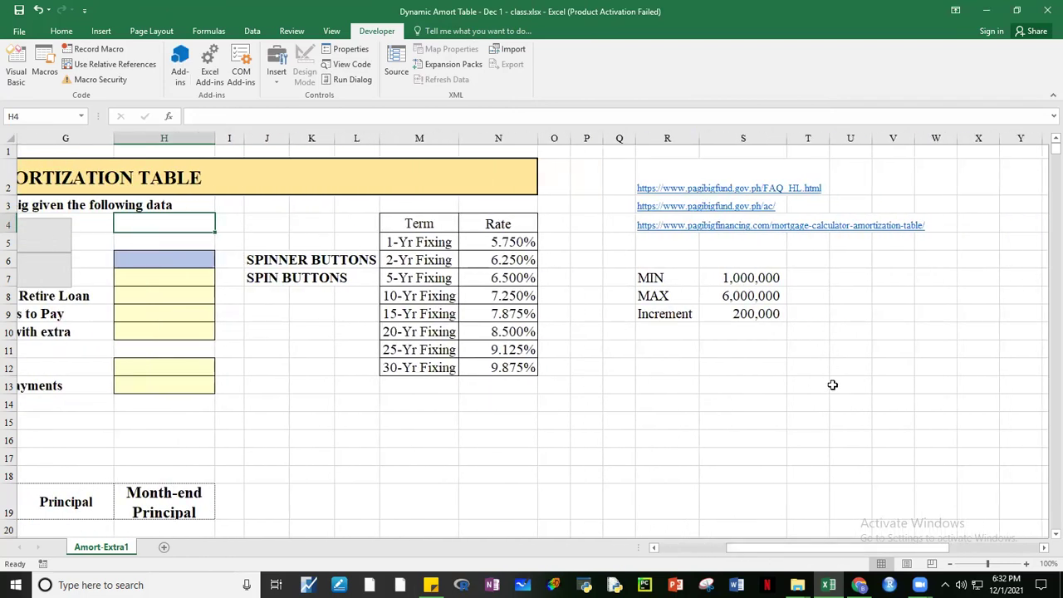
- Check the MIN 1,000,000 in S7 and MAX 6,000,000 in S8
click(833, 385)
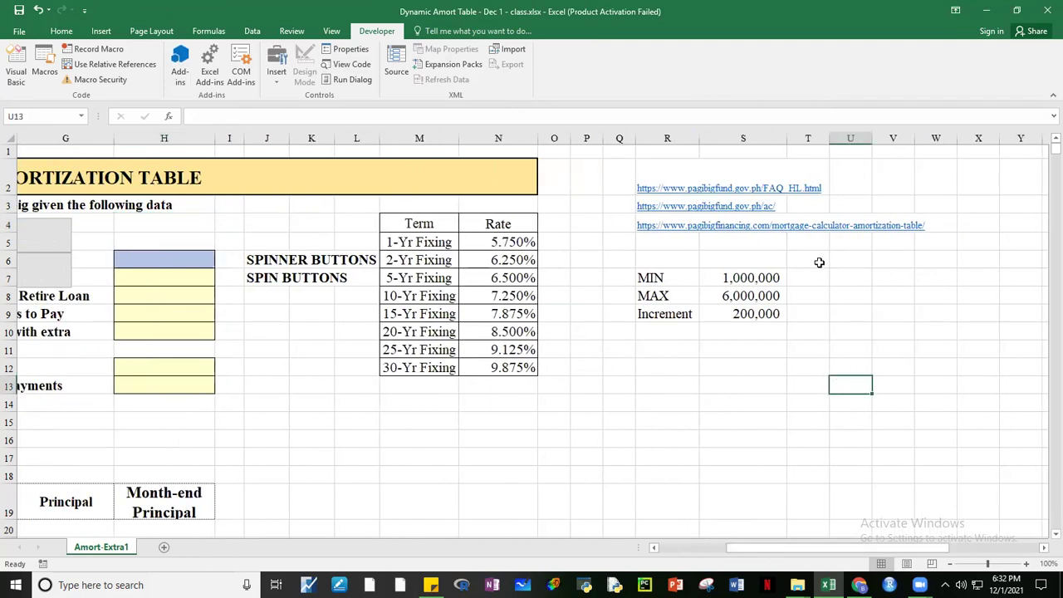
click(801, 348)
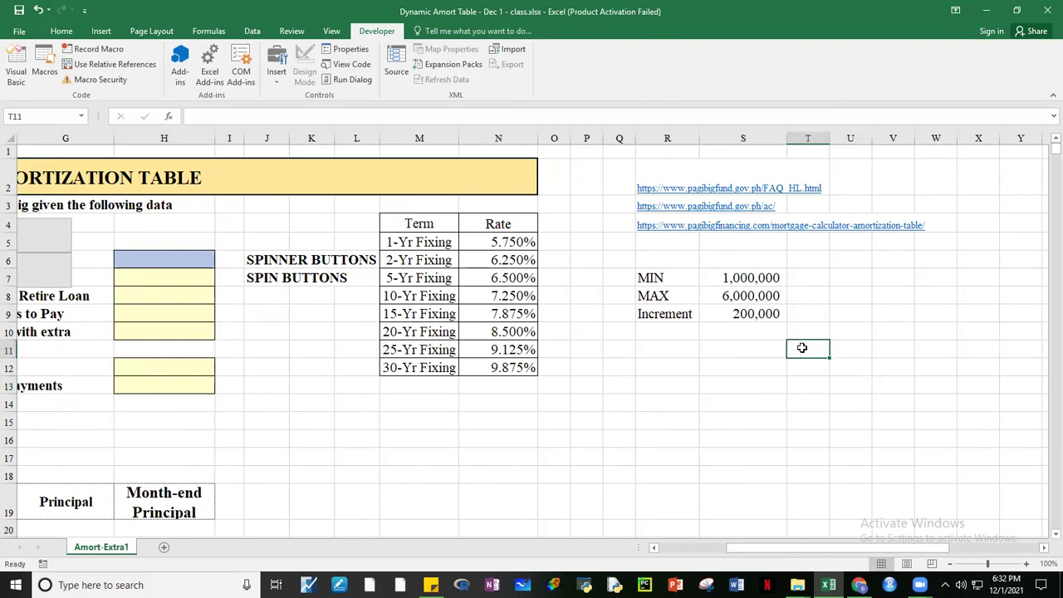
click(742, 277)
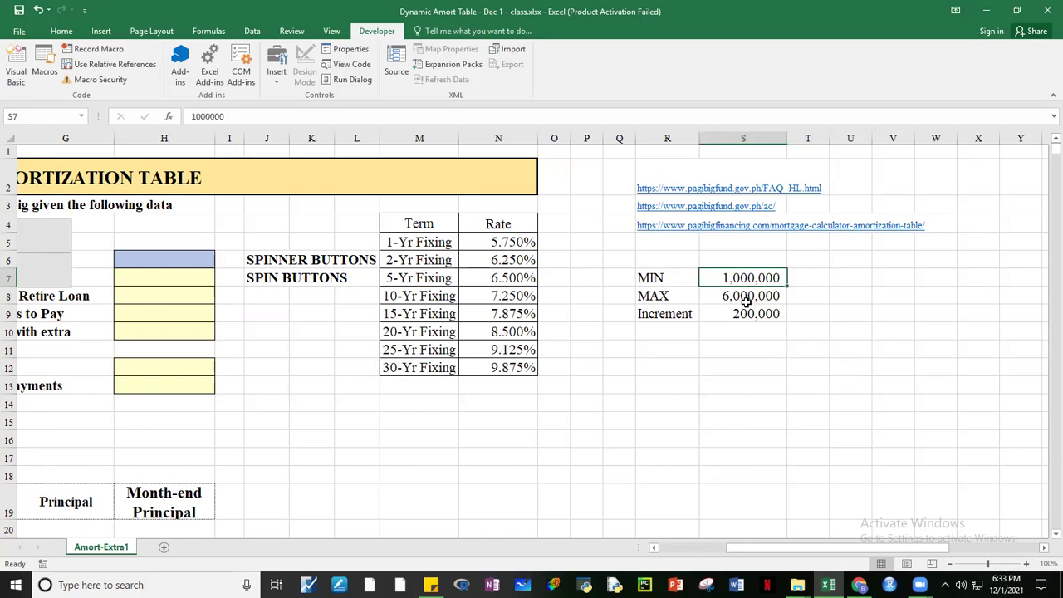
click(747, 299)
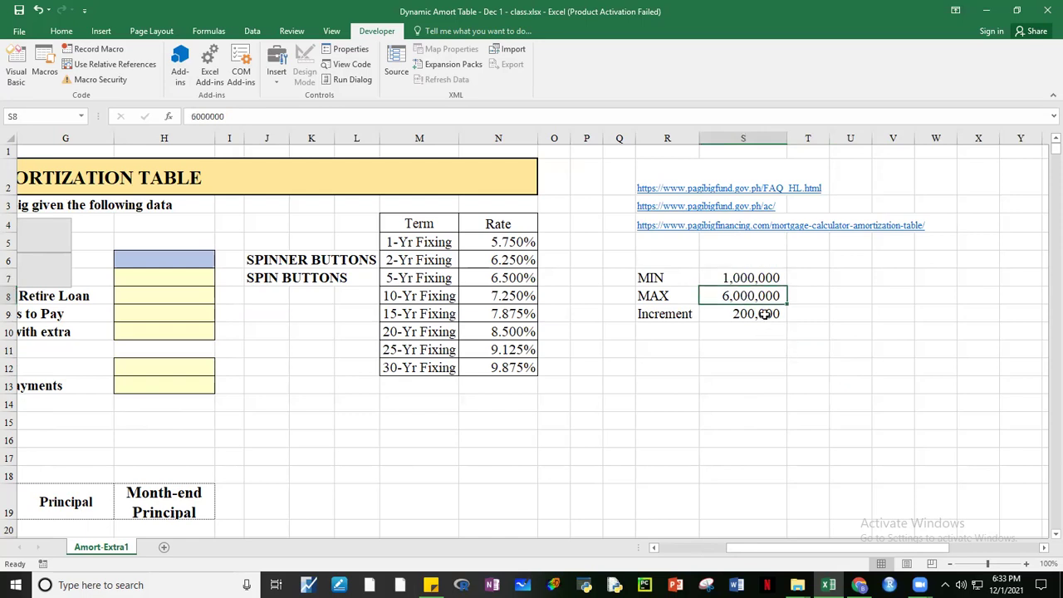
drag(869, 405, 869, 415)
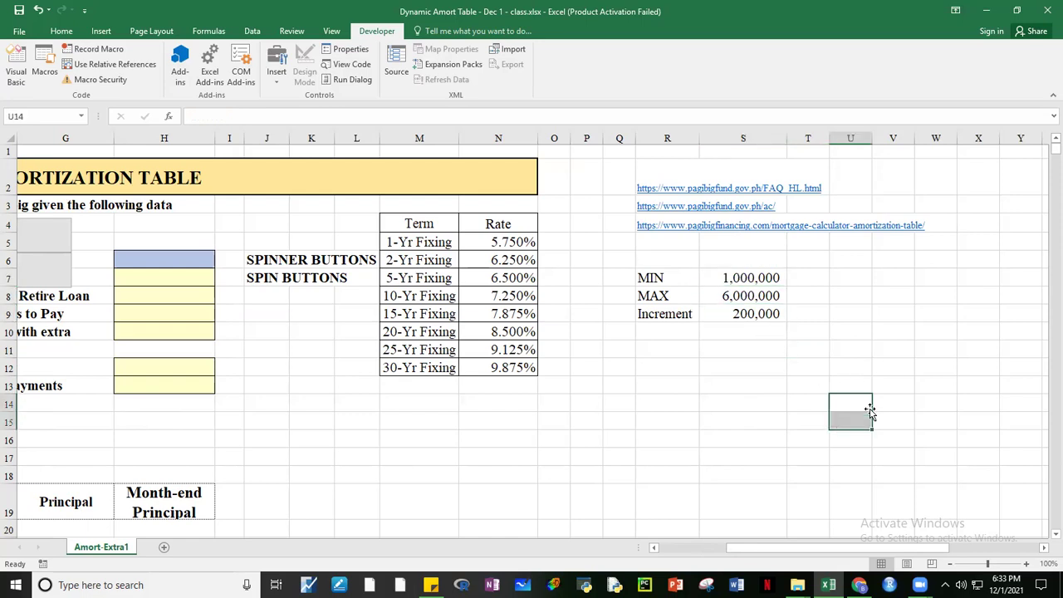
- Widen column T and select T7 beside the MIN value
click(790, 387)
click(802, 273)
drag(829, 138, 840, 138)
click(805, 370)
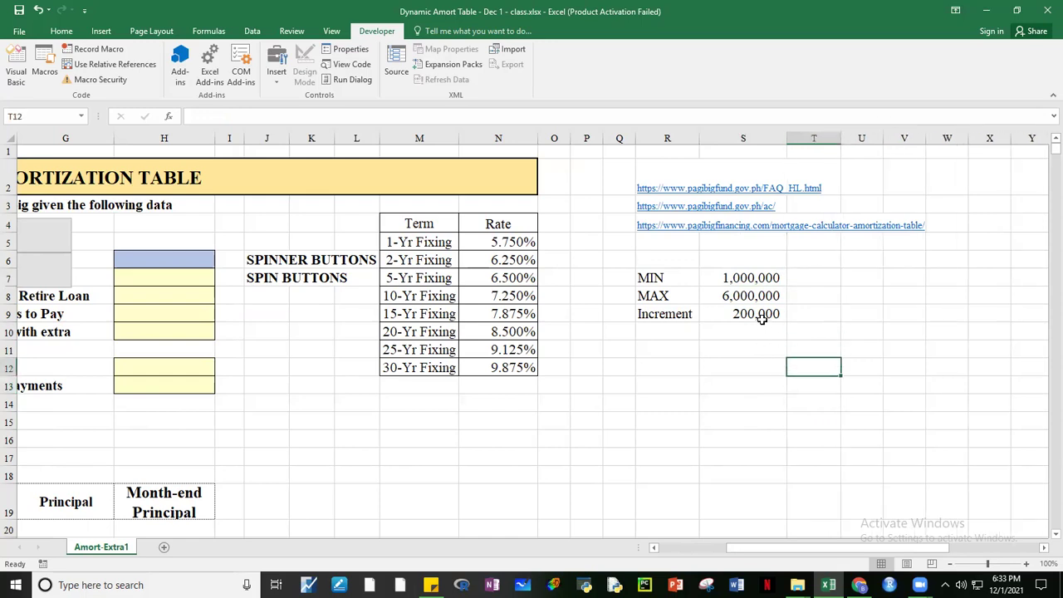
click(806, 278)
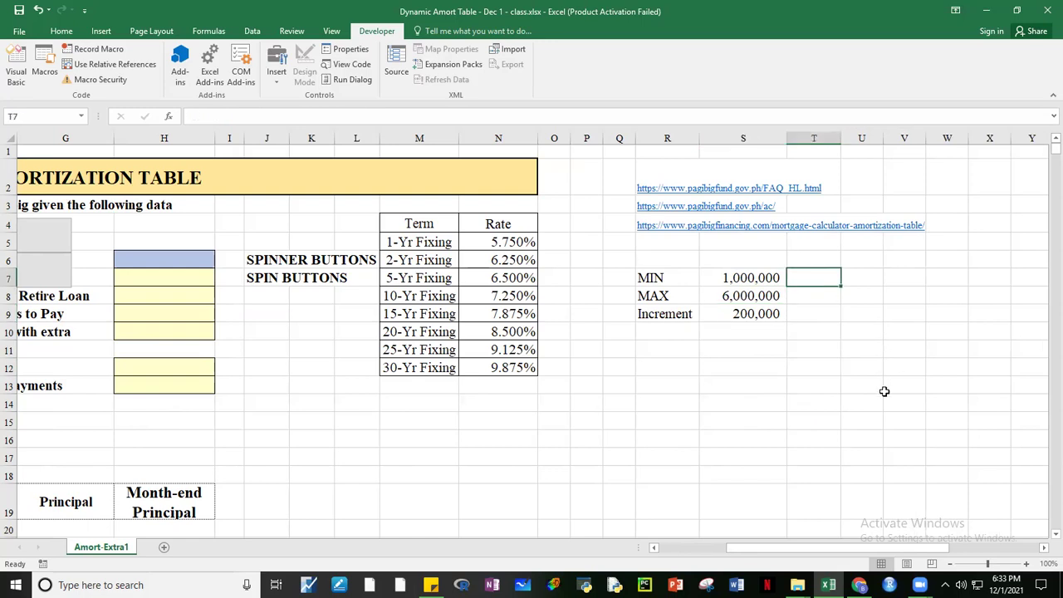
text(=)
click(737, 279)
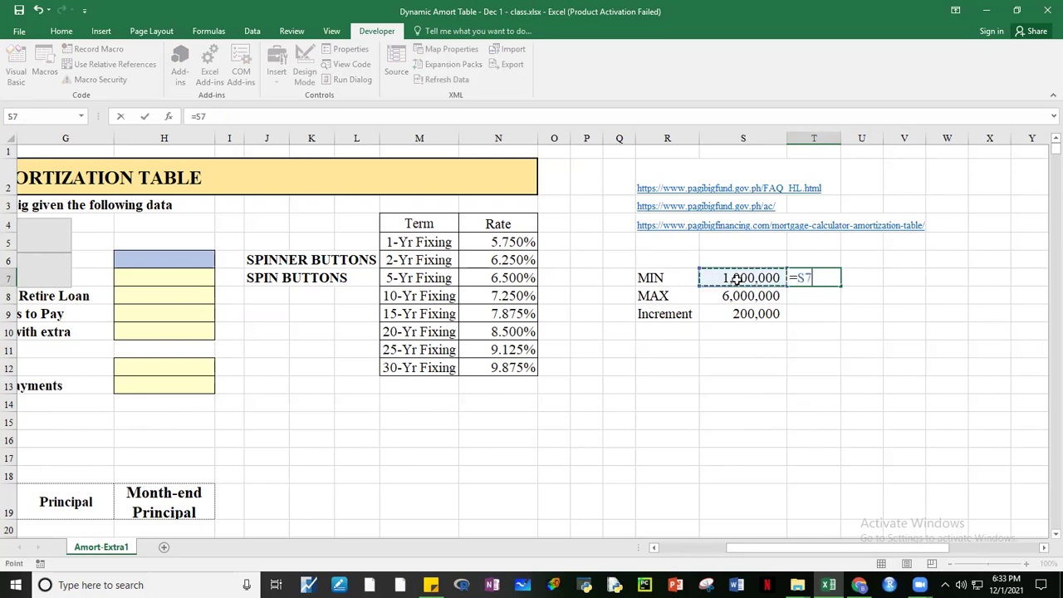
text(/)
click(748, 313)
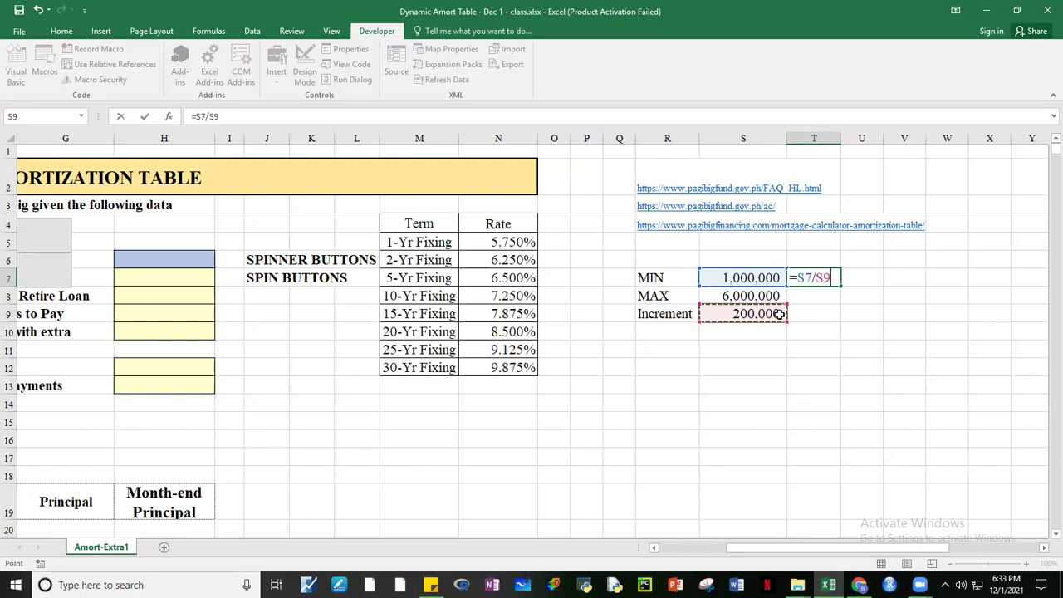
key(F4)
key(F4)
key(ctrl+Return)
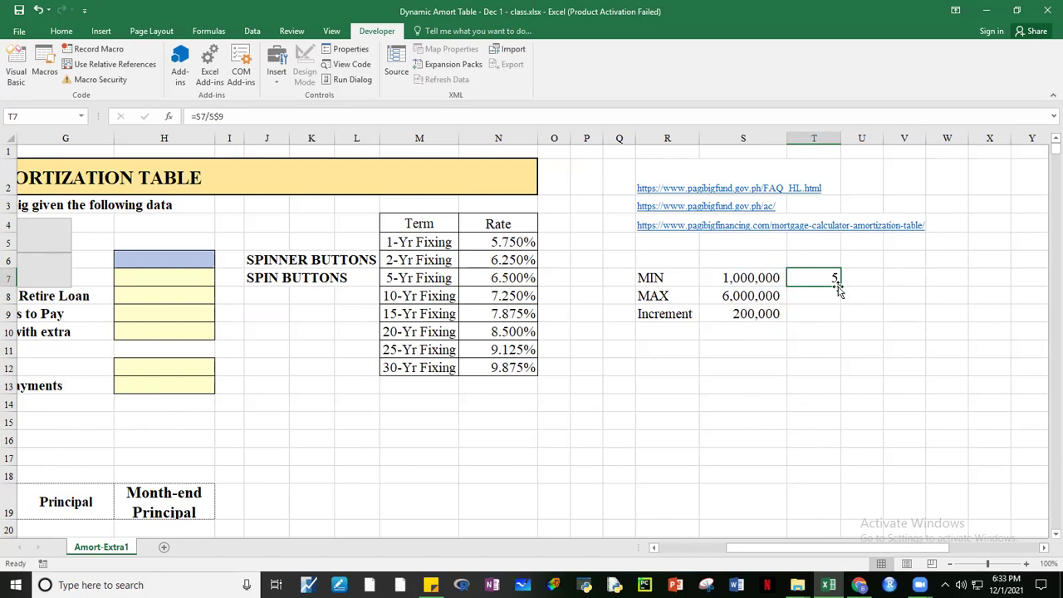
drag(840, 284, 840, 303)
click(888, 364)
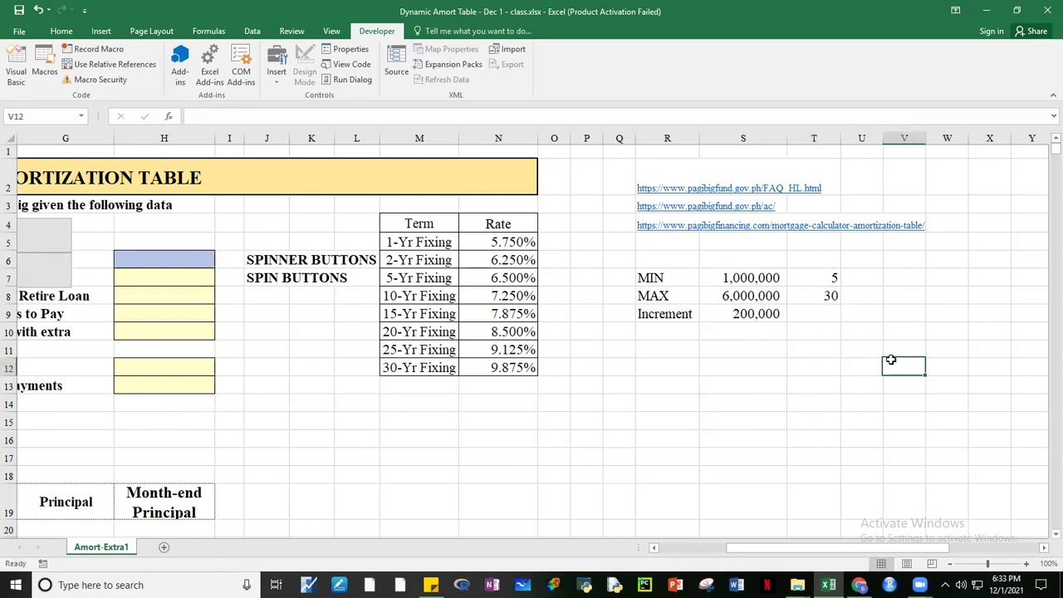
click(824, 296)
click(862, 385)
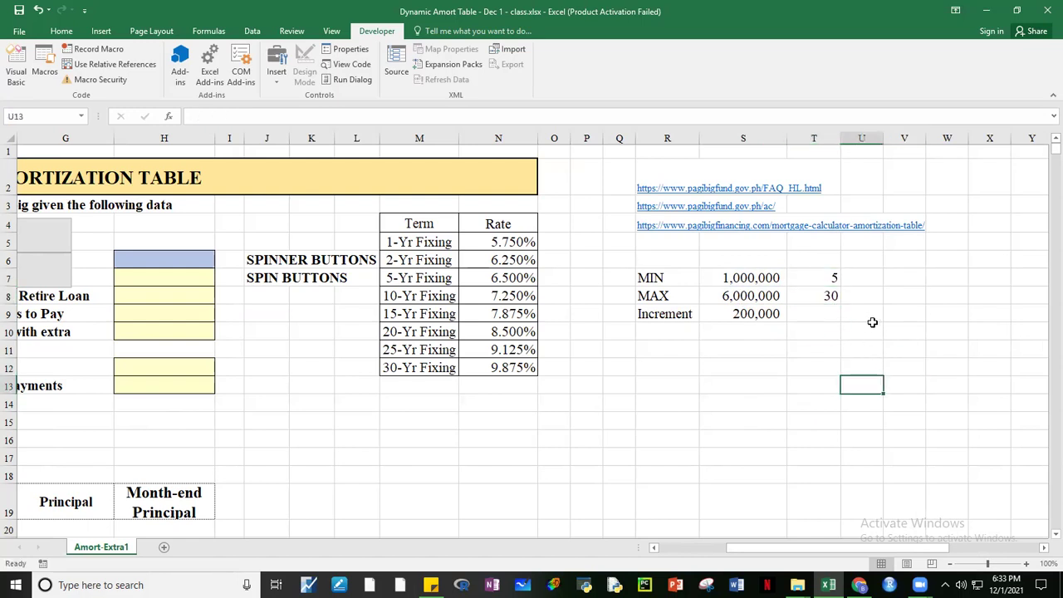
click(809, 278)
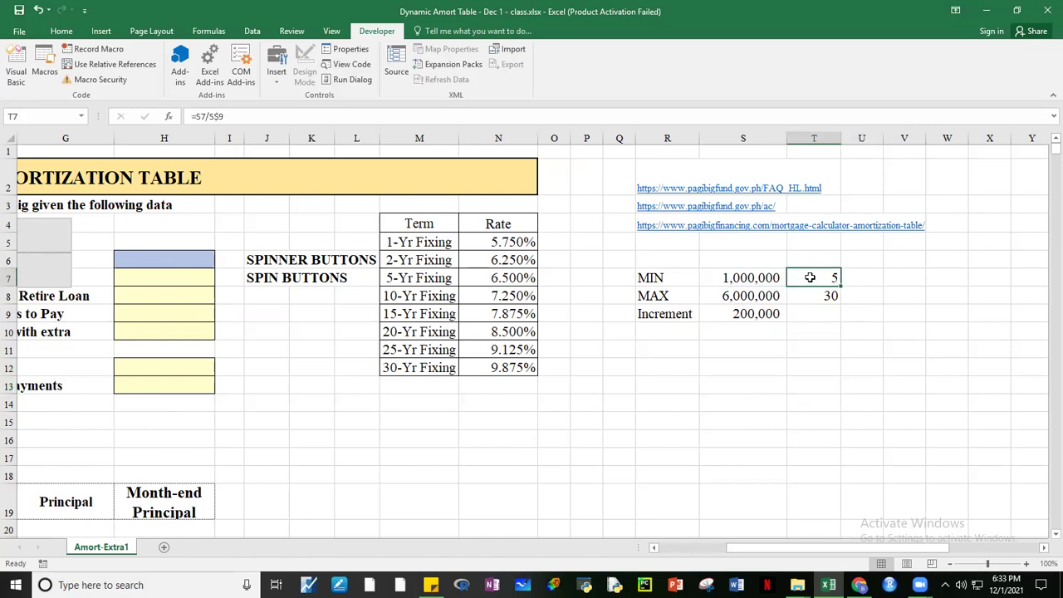
click(818, 293)
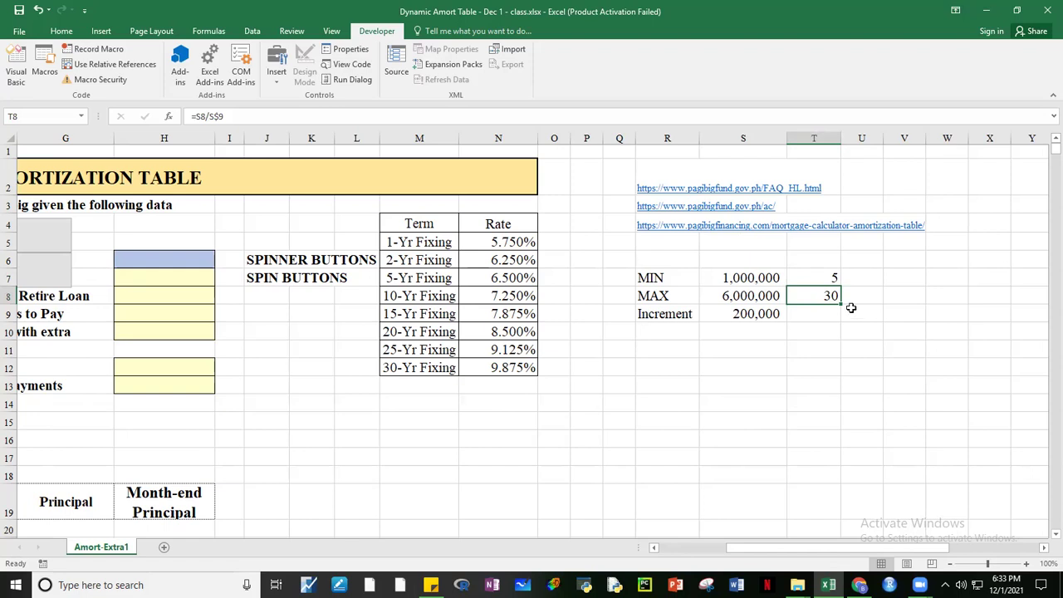
click(828, 278)
click(832, 296)
click(828, 276)
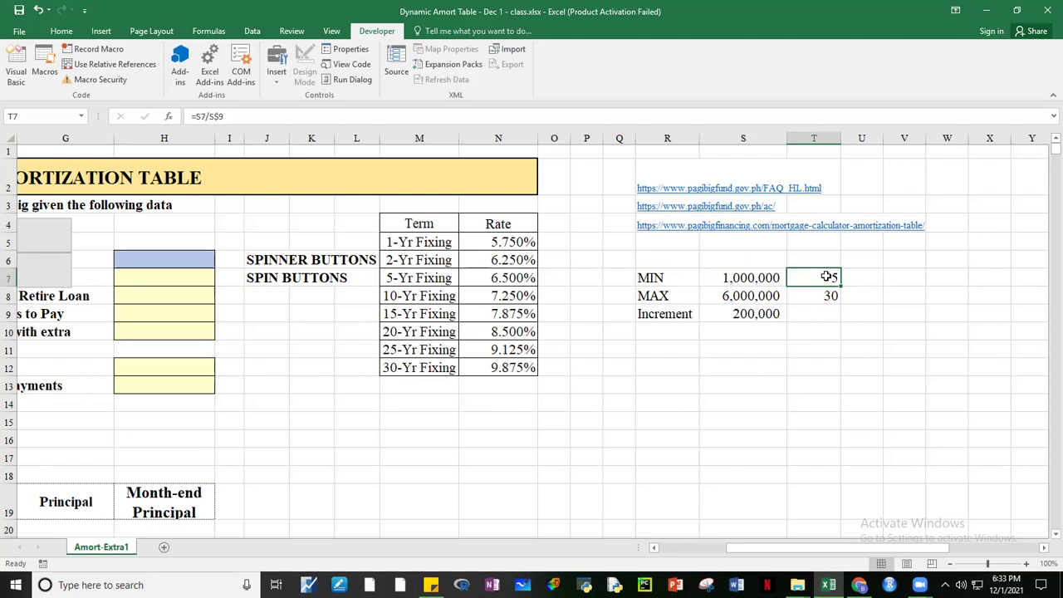
click(729, 316)
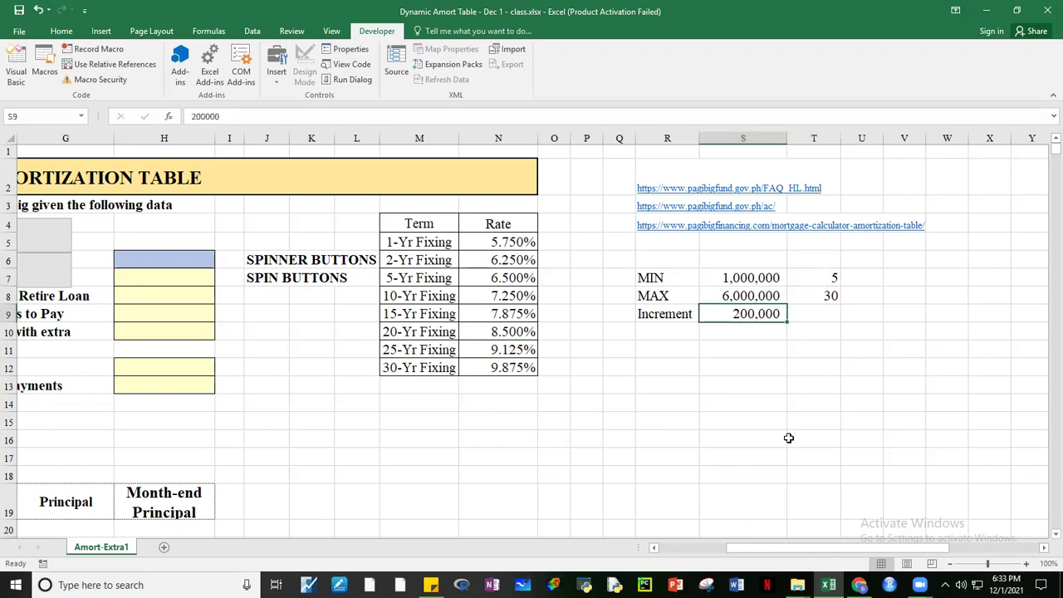
click(821, 283)
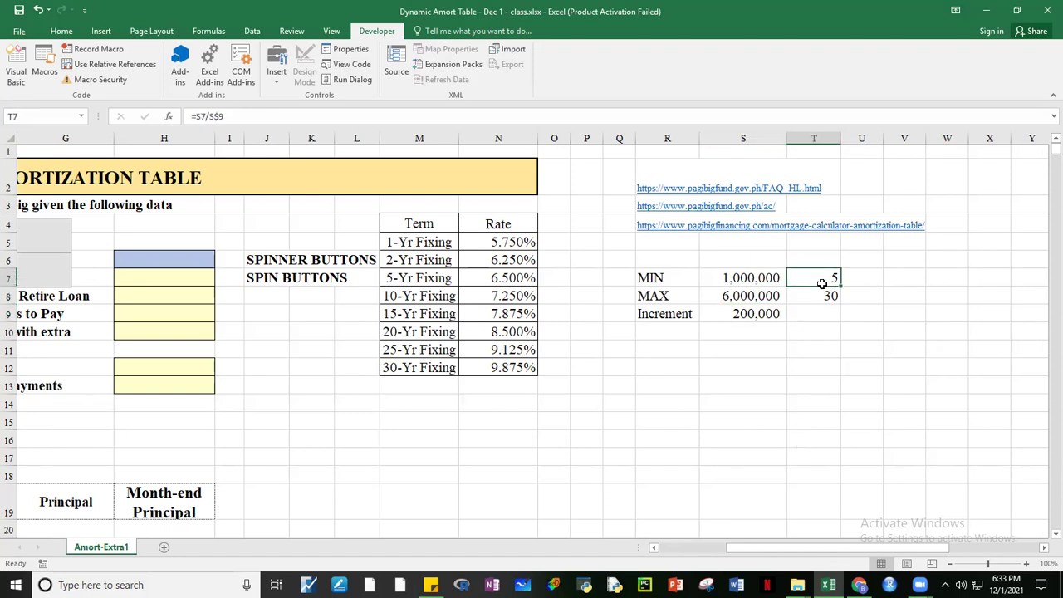
click(765, 313)
click(766, 280)
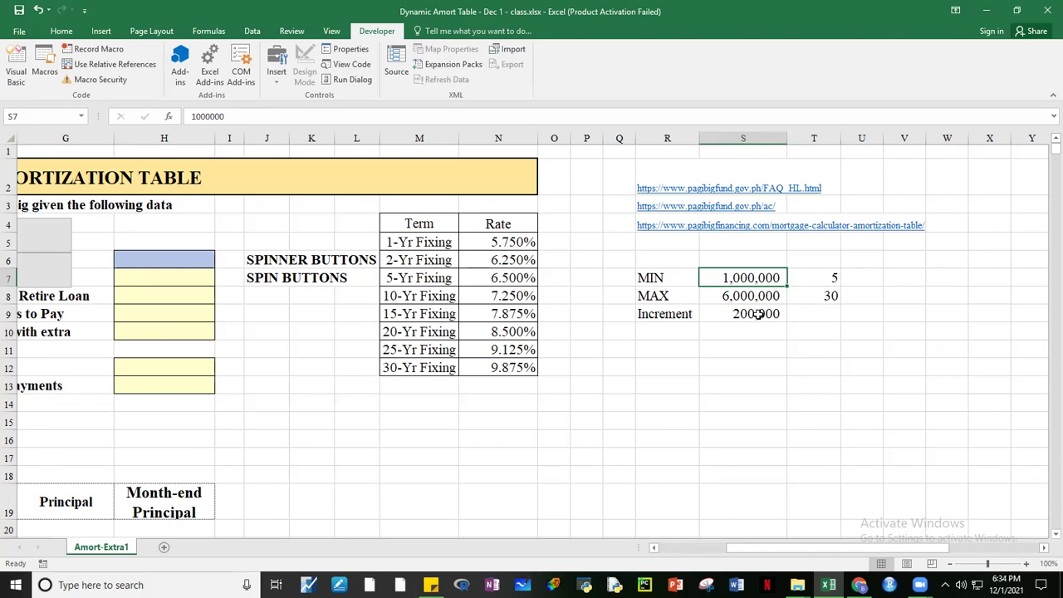
click(835, 350)
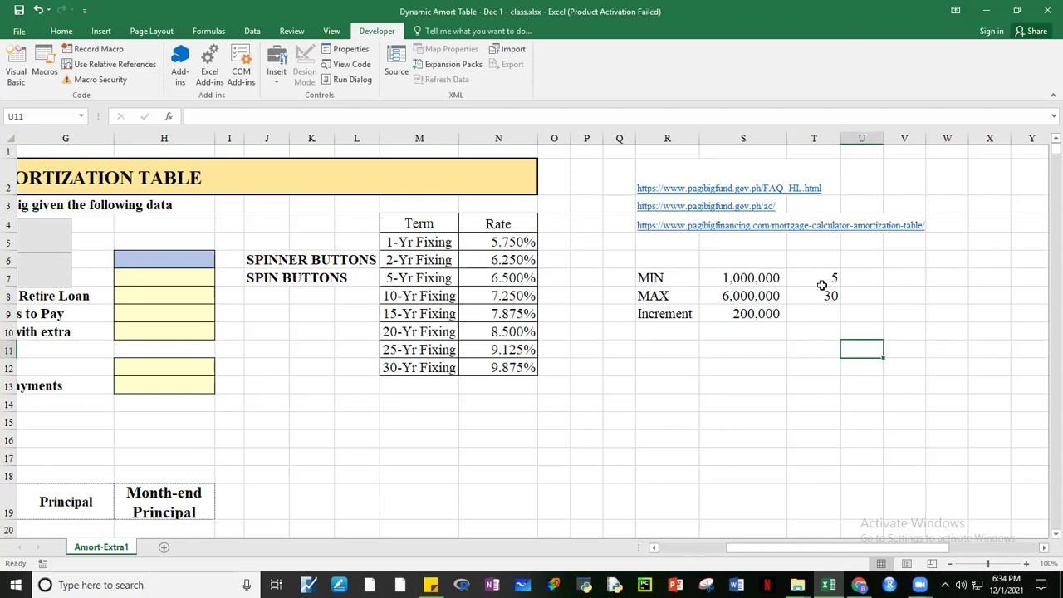
click(827, 304)
text(Q)
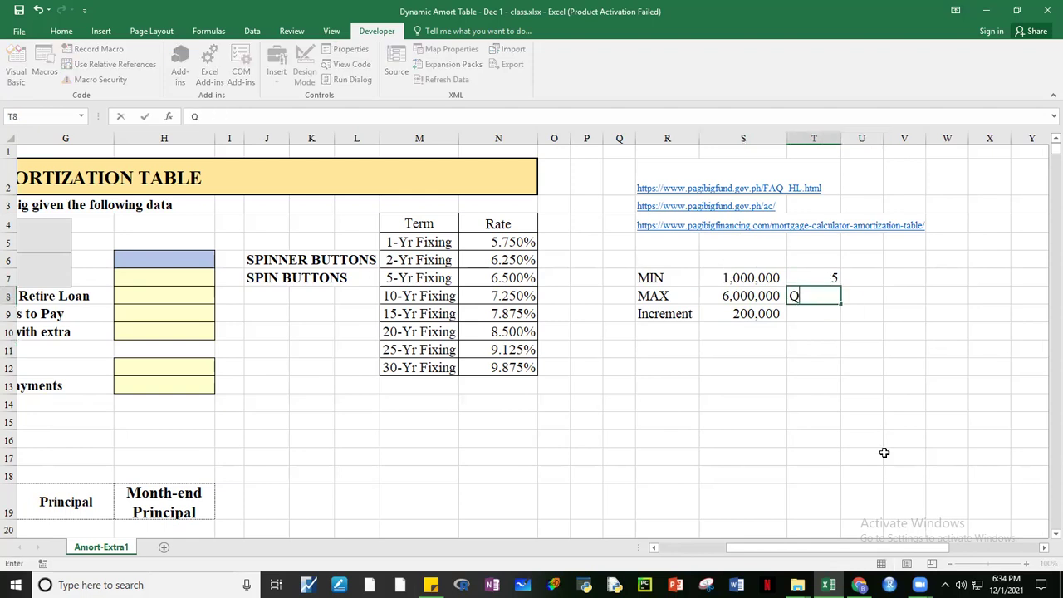
key(Escape)
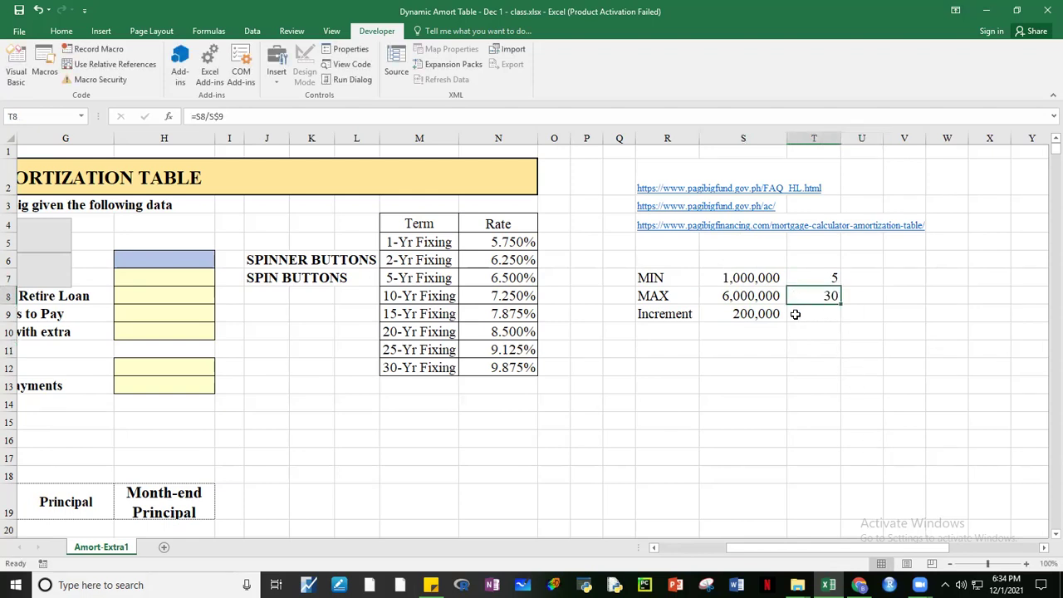
click(757, 313)
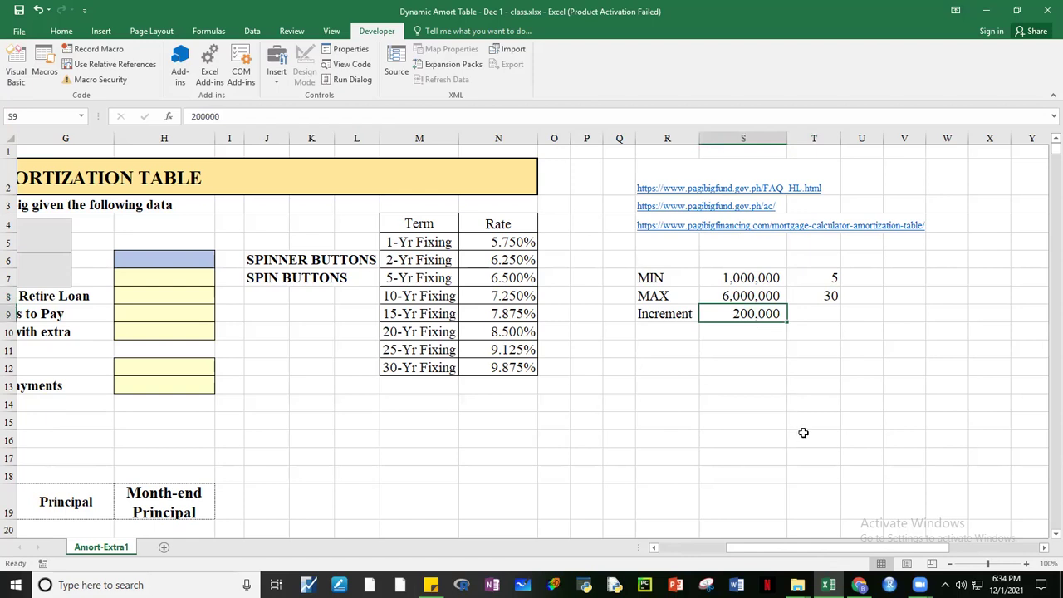
click(743, 297)
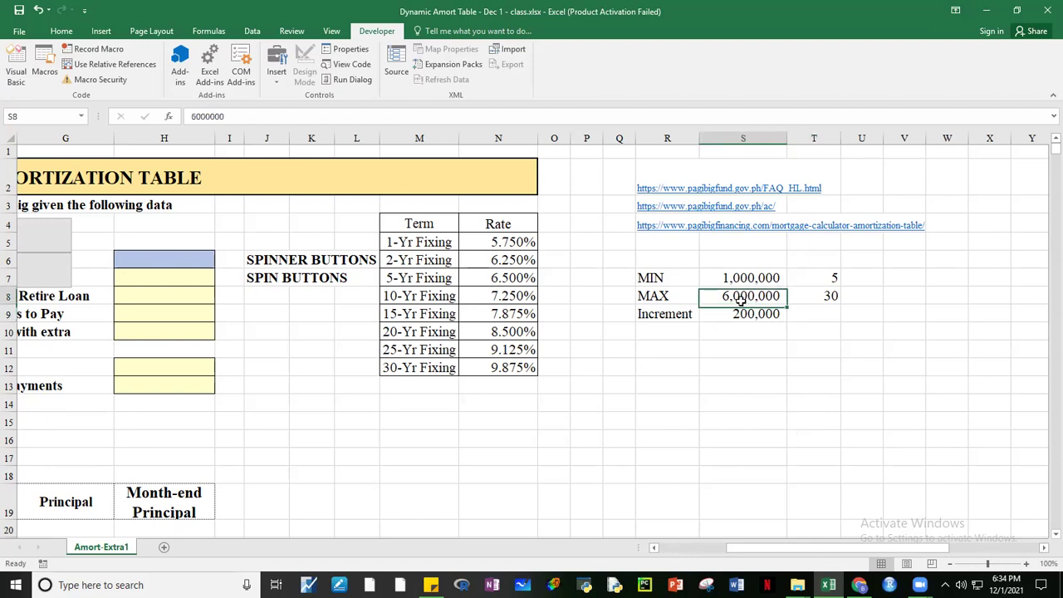
click(792, 391)
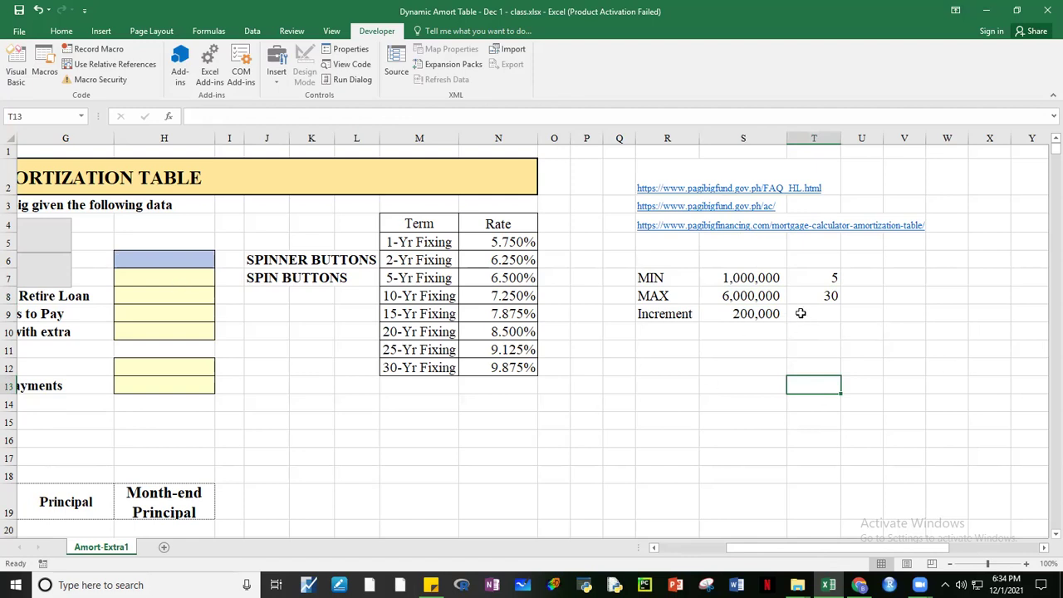
click(830, 283)
click(830, 295)
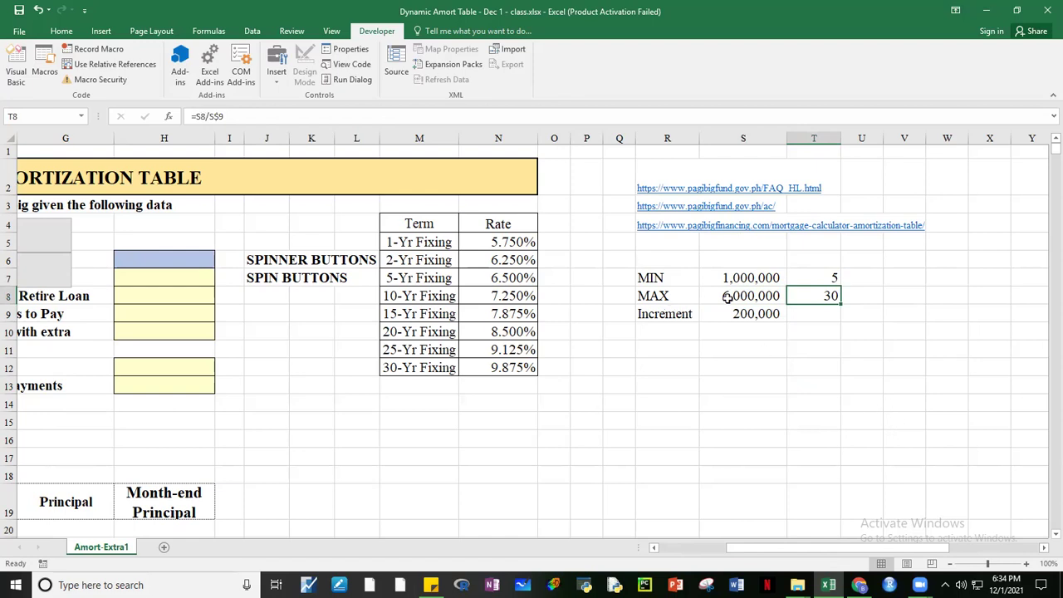
click(741, 321)
click(863, 431)
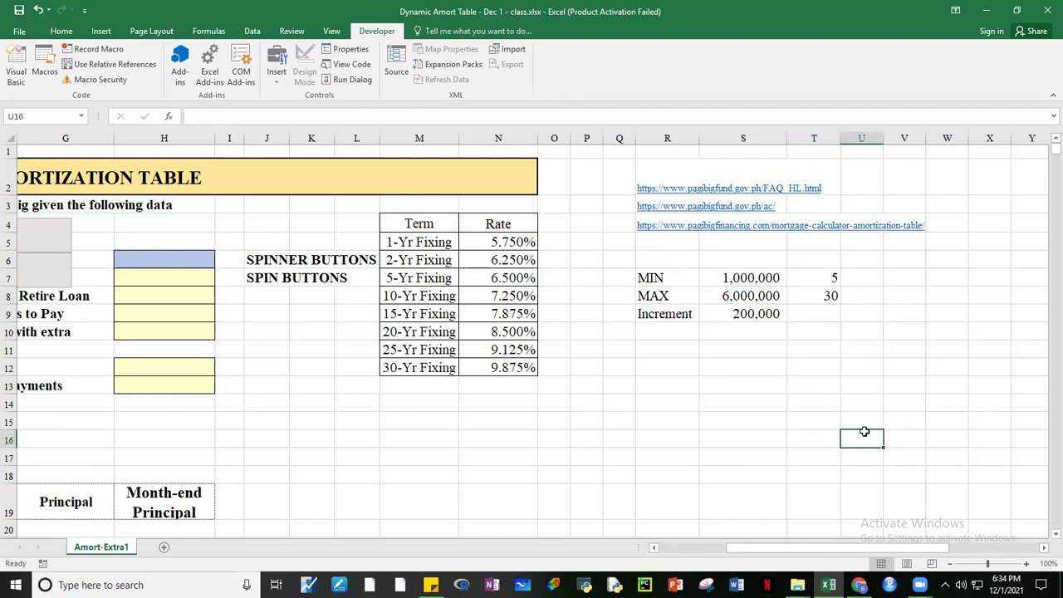
click(763, 281)
click(763, 297)
click(807, 435)
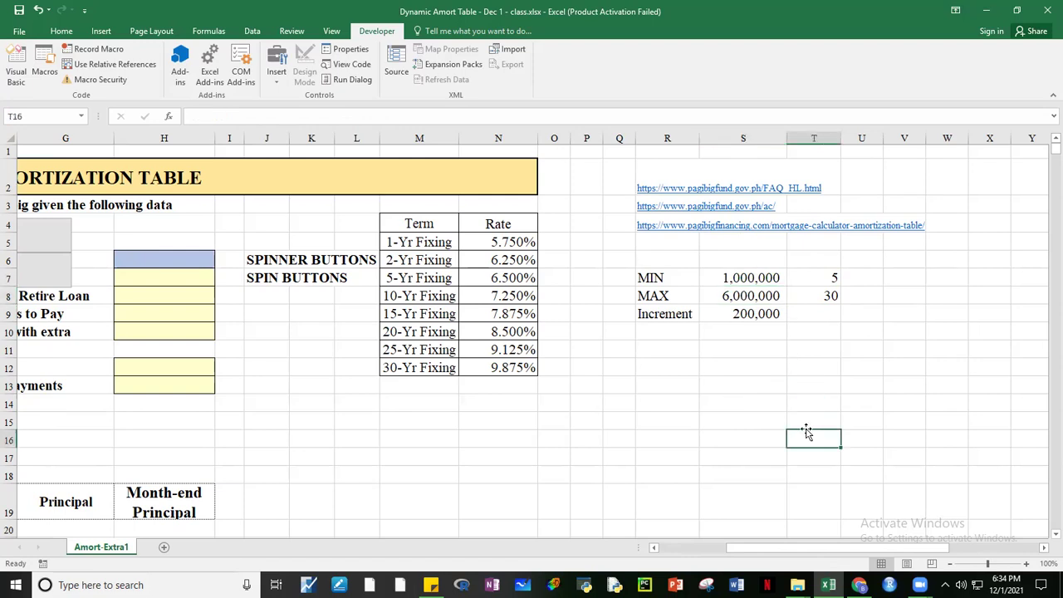
drag(814, 550, 737, 552)
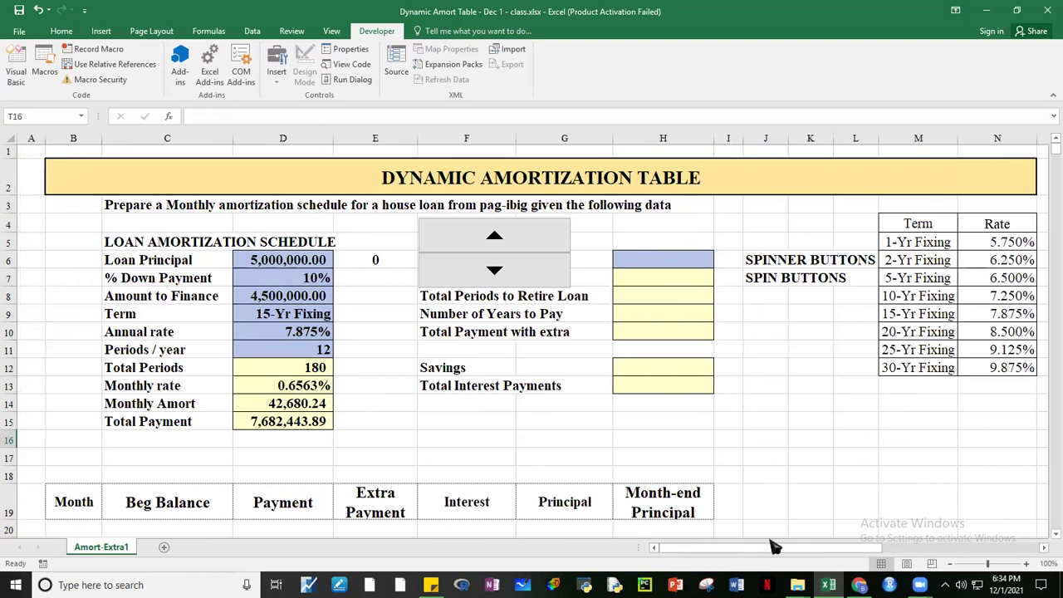
- Make the 200,000 in S9 bold red text with a yellow fill
drag(894, 551, 923, 552)
click(540, 313)
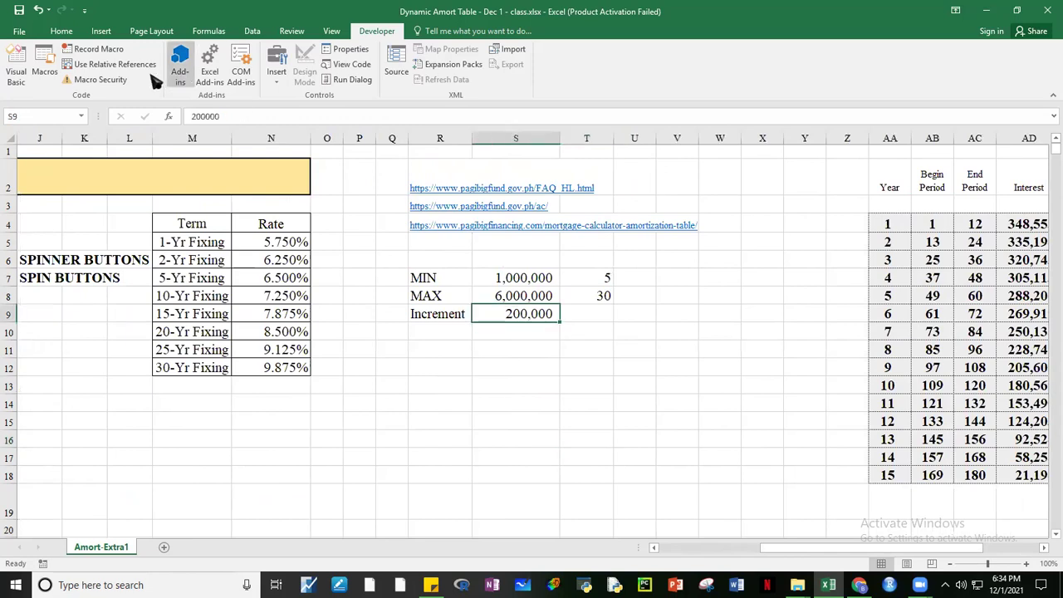
click(62, 32)
click(224, 75)
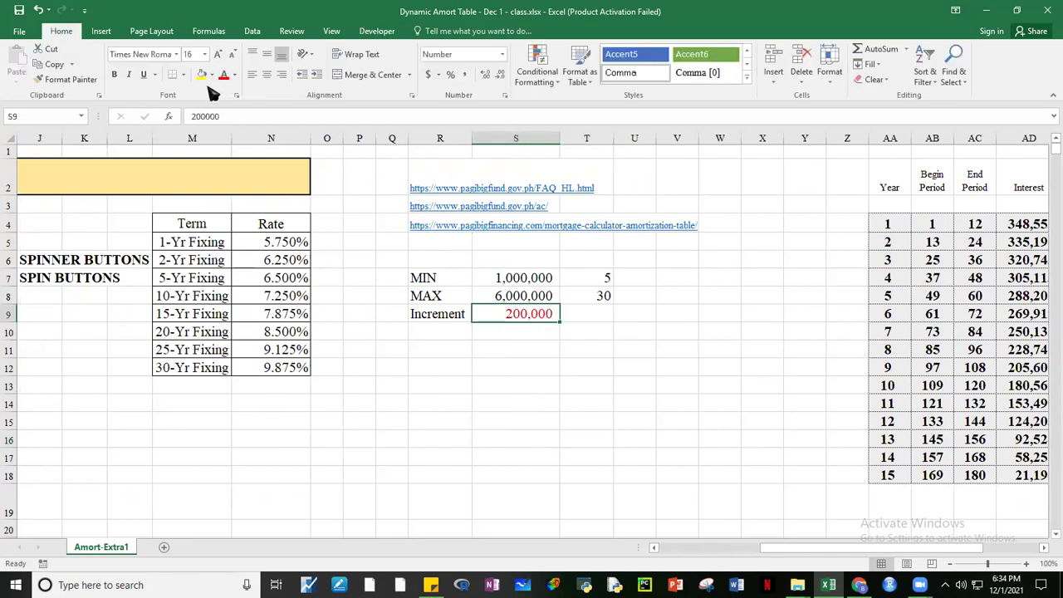
click(202, 75)
click(581, 420)
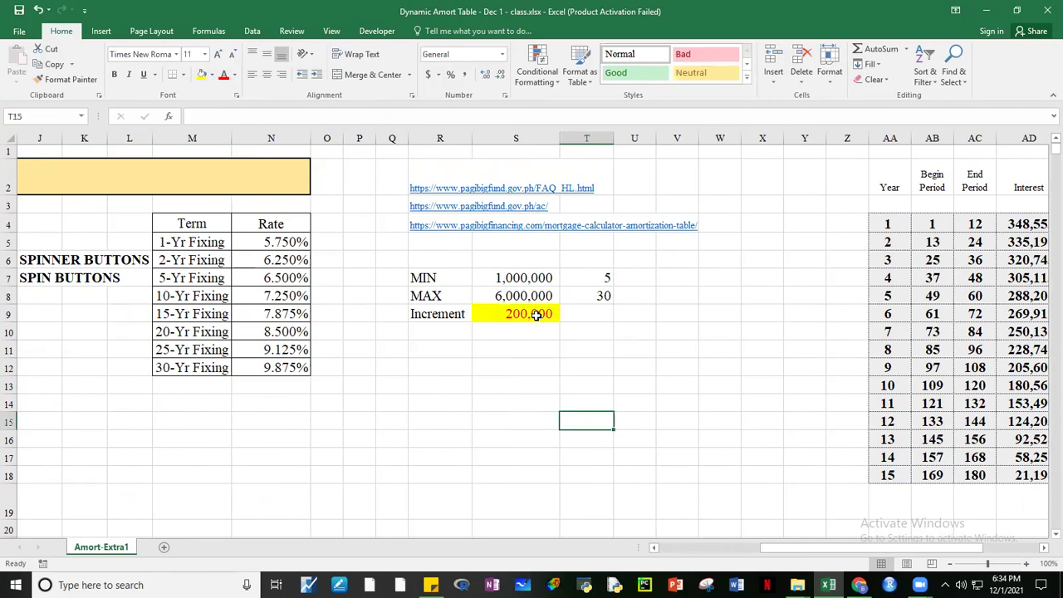
click(532, 314)
click(116, 77)
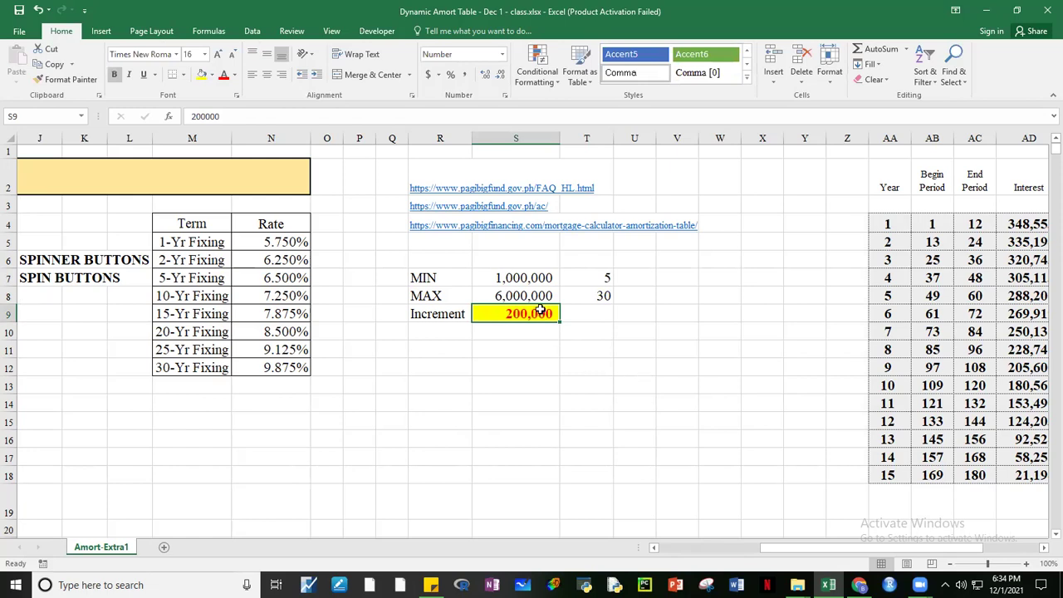
- Review the MIN, MAX, Increment and years values, then select S9 for naming
click(509, 275)
click(522, 295)
click(521, 313)
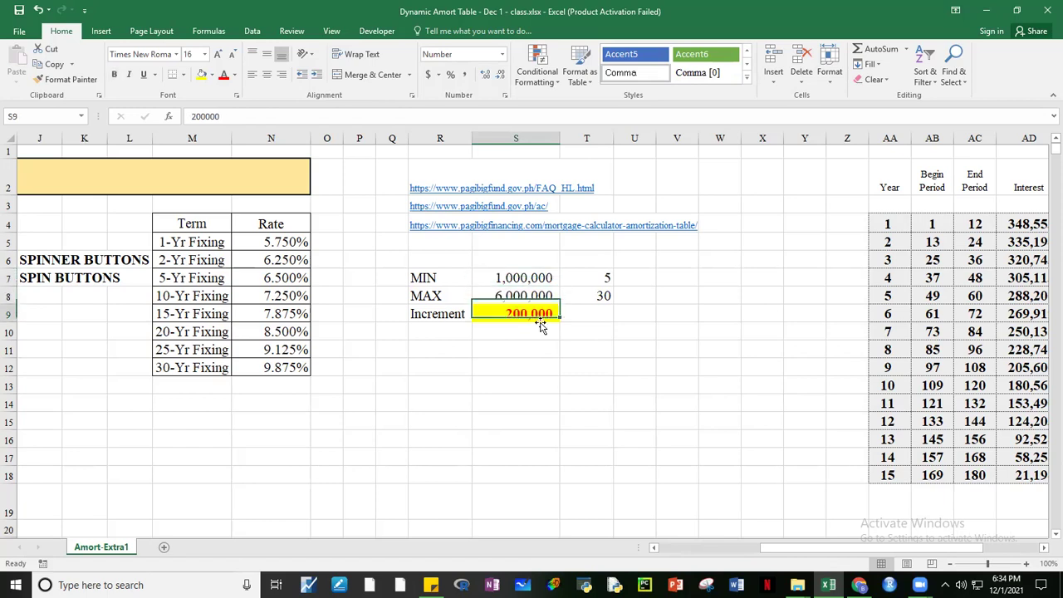
click(605, 280)
click(605, 297)
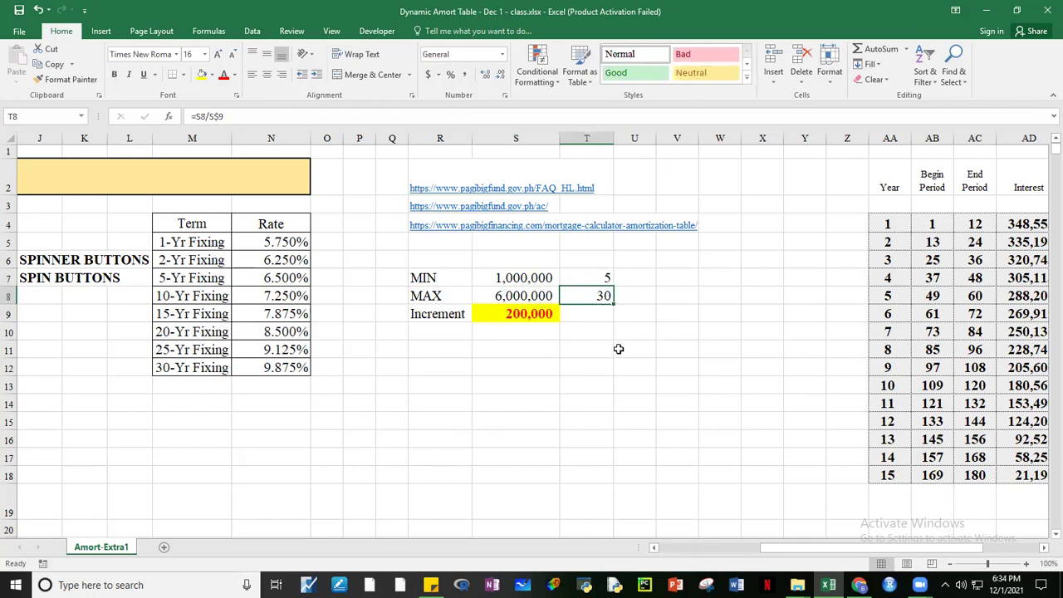
click(500, 314)
click(50, 116)
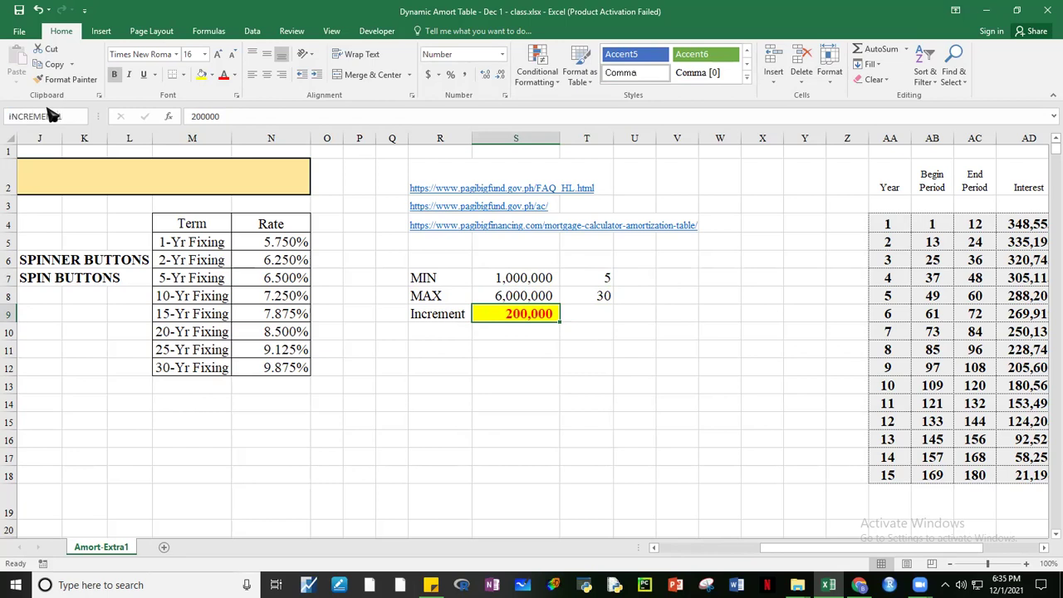
- Name cell S9 'Increment1' in the Name Box and scroll back toward column A
key(ctrl+a)
text(iN)
click(630, 440)
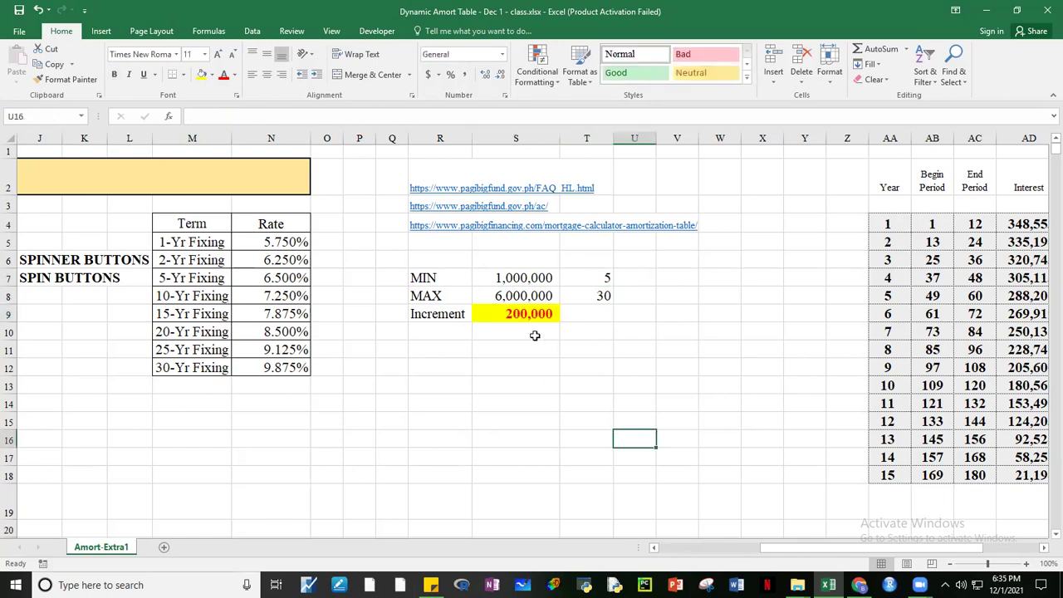
click(540, 315)
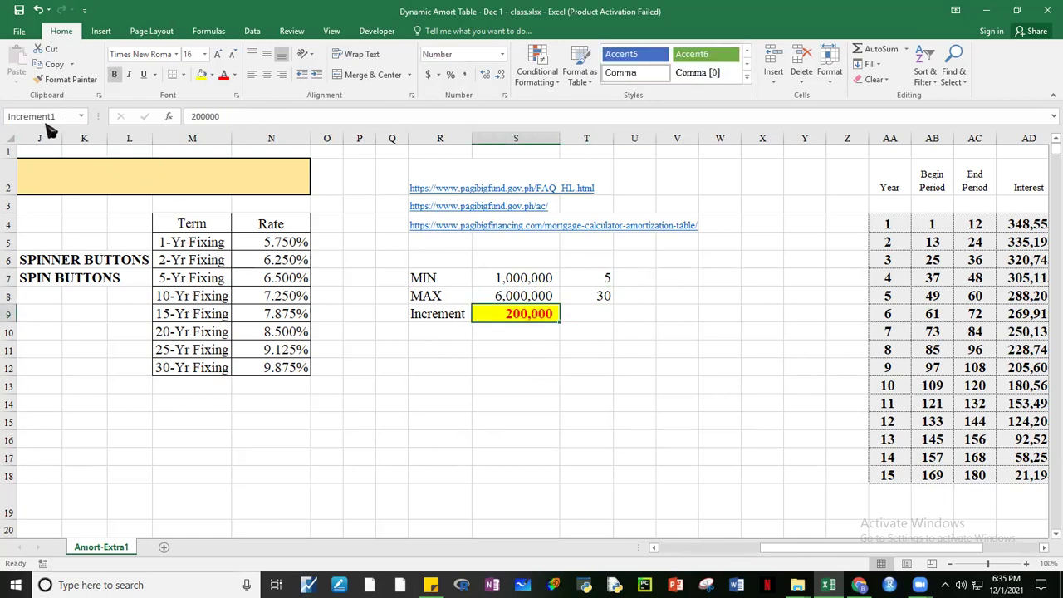
drag(778, 547, 675, 548)
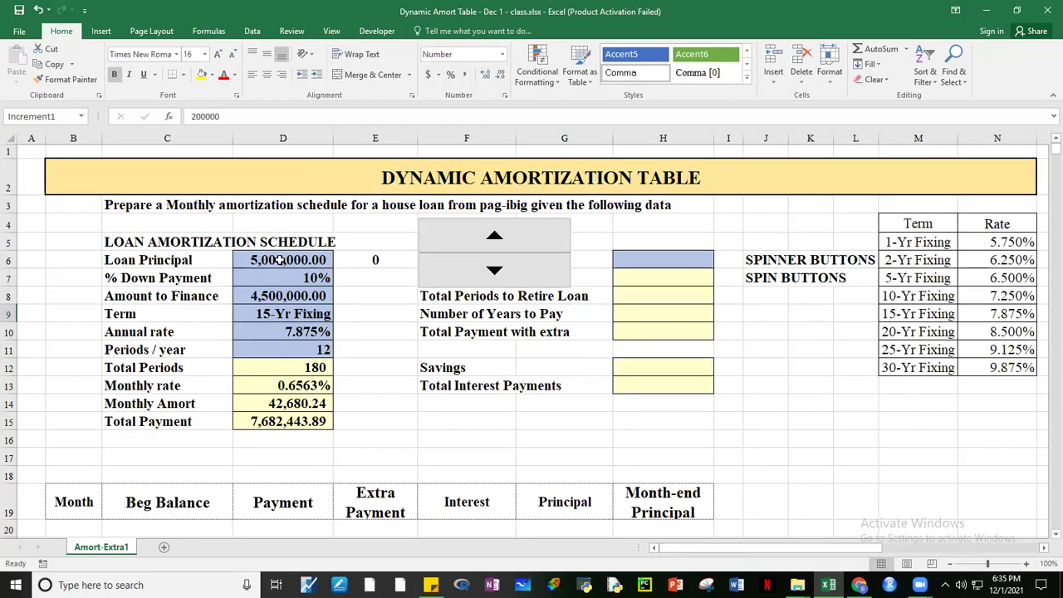
- Delete the Loan Principal in D6 so Amount to Finance and totals show 0.00
click(279, 261)
key(Delete)
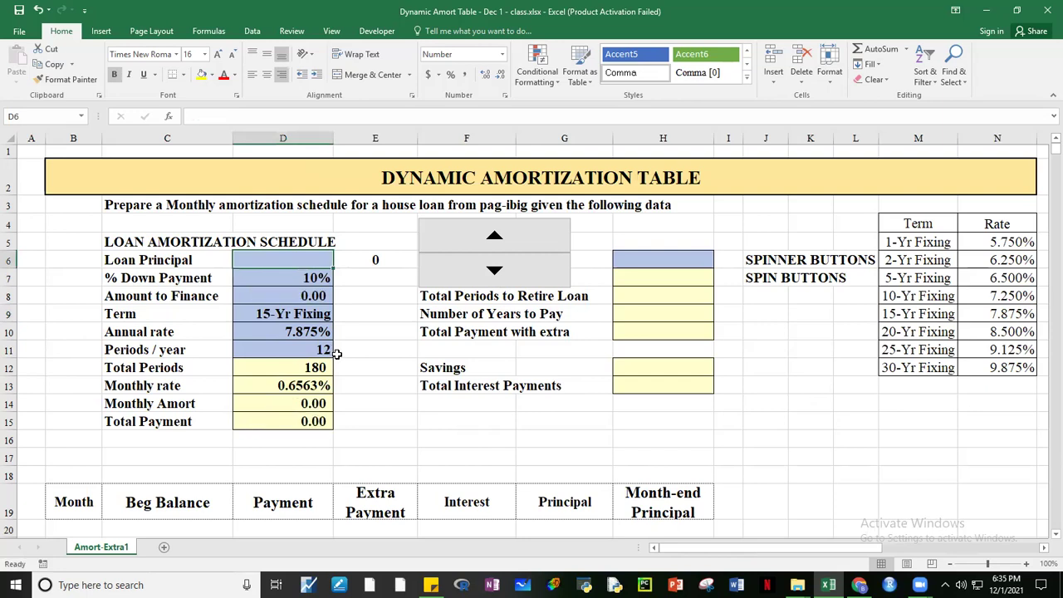
click(834, 452)
click(302, 257)
text(=)
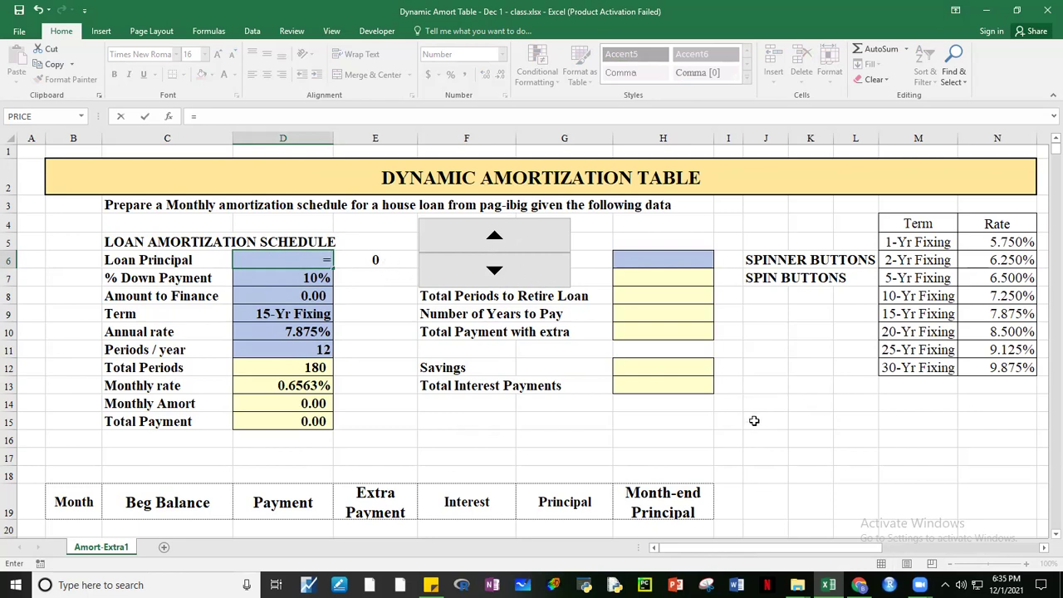
key(Escape)
click(806, 436)
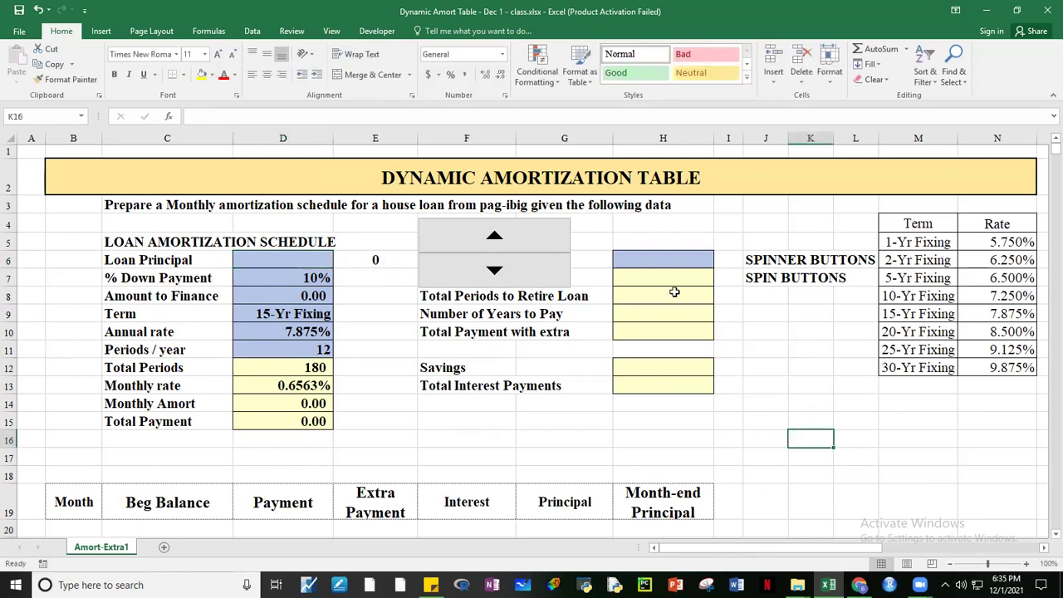
- Enter spinner control values of minimum 5, maximum 30 and incremental change 1
right_click(557, 250)
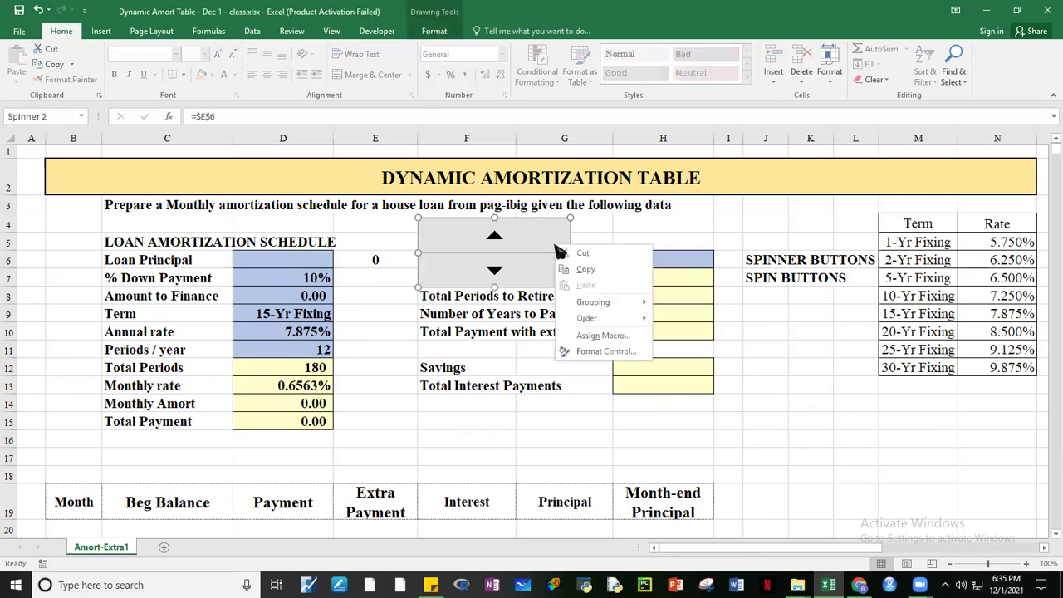
click(602, 351)
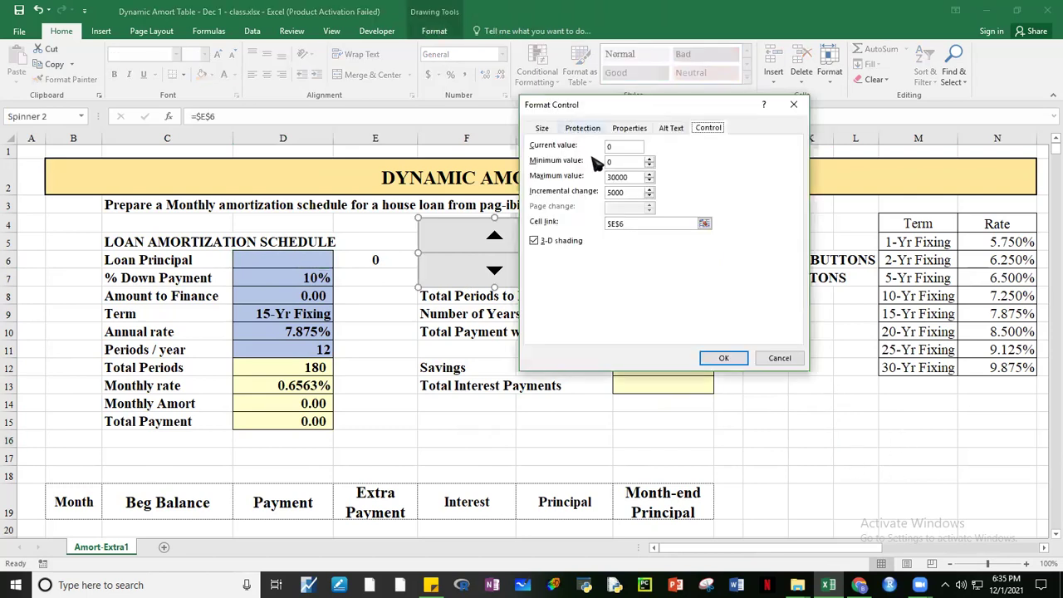
click(618, 161)
text(5)
drag(632, 178, 592, 179)
text(30)
drag(622, 194, 591, 196)
text(1)
- Apply the 5–30 spinner settings and test E6 stepping up to 30 and back down
click(723, 360)
click(882, 444)
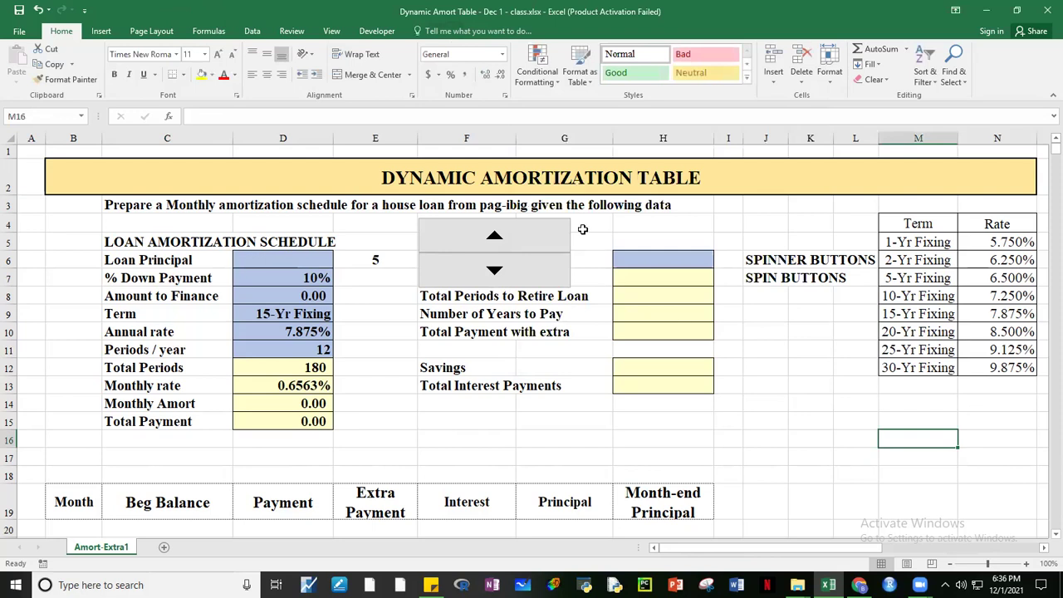
click(383, 253)
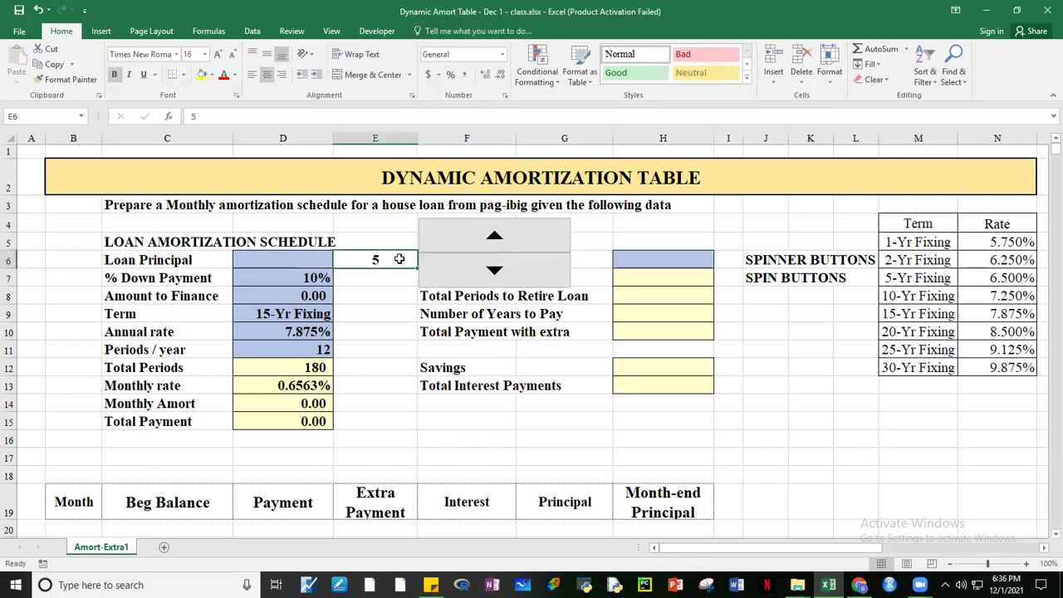
click(495, 240)
click(495, 240)
click(495, 240)
click(495, 240)
click(495, 272)
drag(496, 273, 495, 273)
- Reconfirm the spinner's 5–30 range, step 1, linked to $E$6
right_click(550, 270)
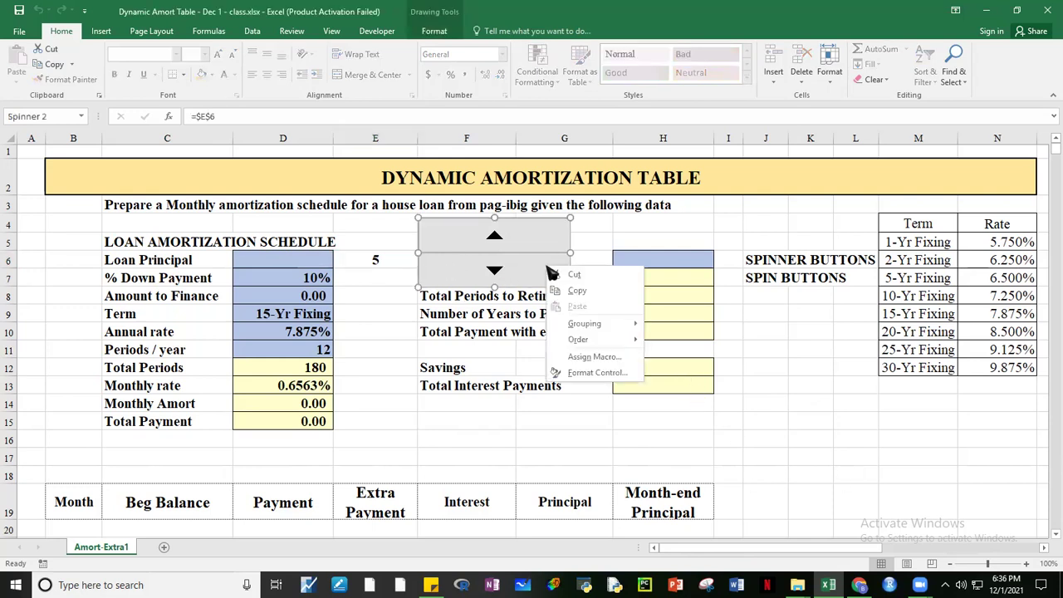
click(593, 372)
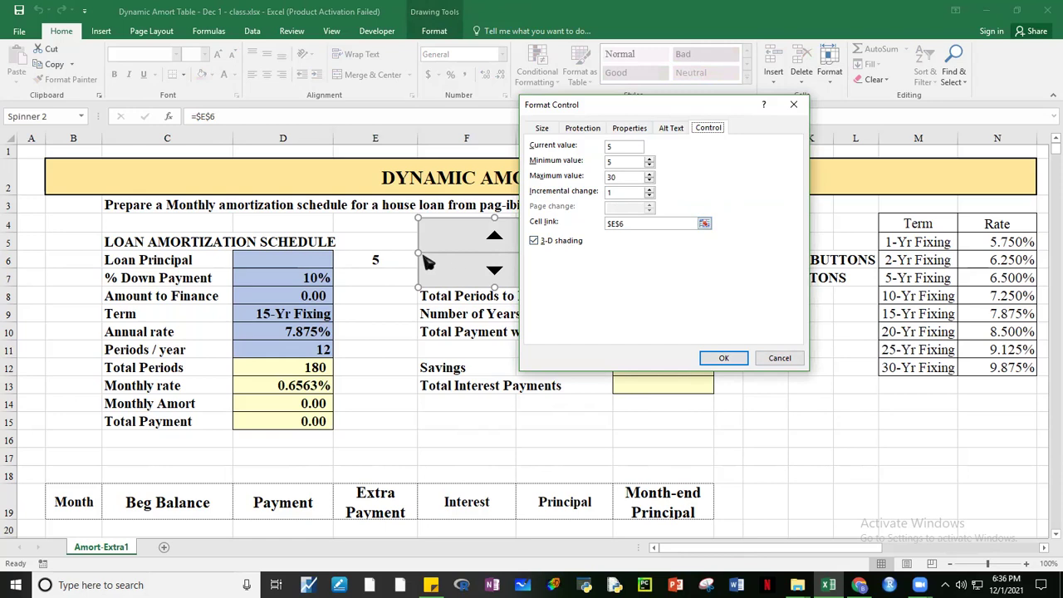
click(724, 358)
click(885, 453)
- Test the spinner by raising E6 to 30, then stepping it back down
click(494, 239)
double_click(494, 238)
triple_click(494, 239)
triple_click(495, 240)
double_click(495, 240)
triple_click(495, 240)
double_click(495, 240)
double_click(495, 240)
double_click(495, 240)
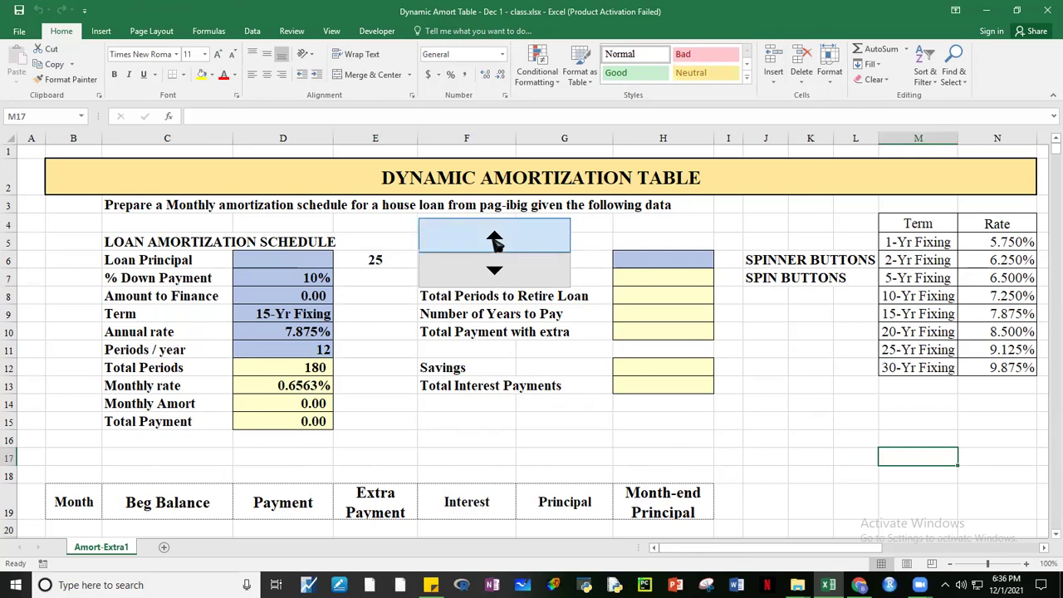
double_click(495, 274)
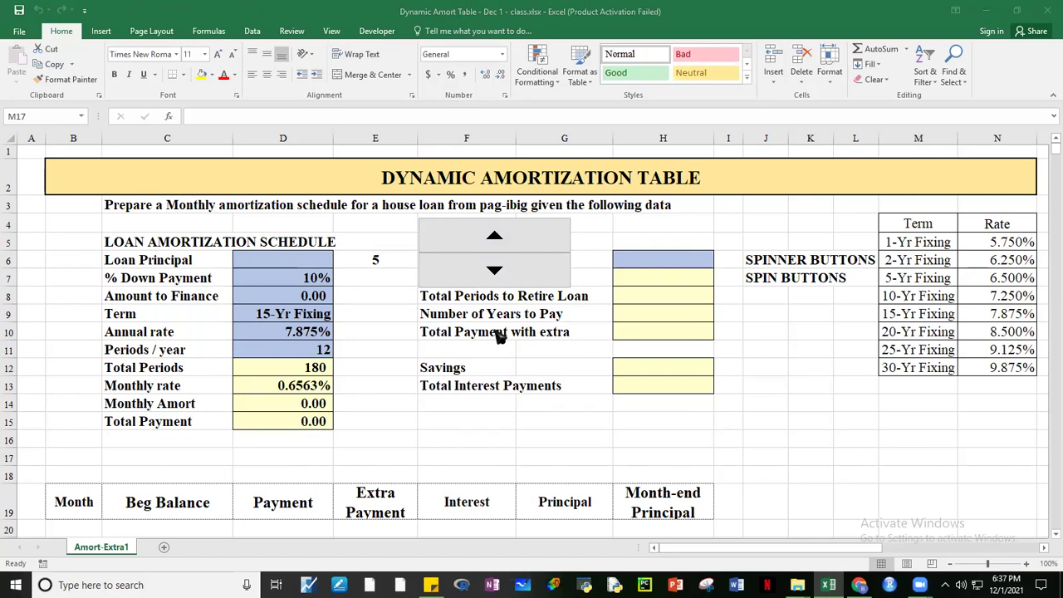
- Enter =Increment1*E6 in D6 so the Loan Principal reads 1,000,000.00
click(254, 257)
text(=)
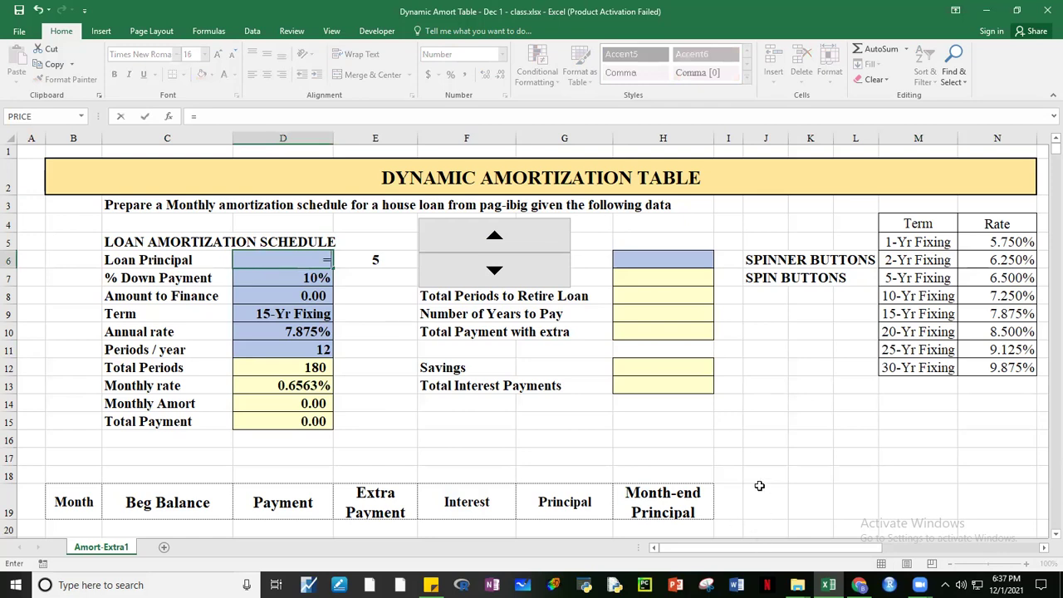
text(Incre)
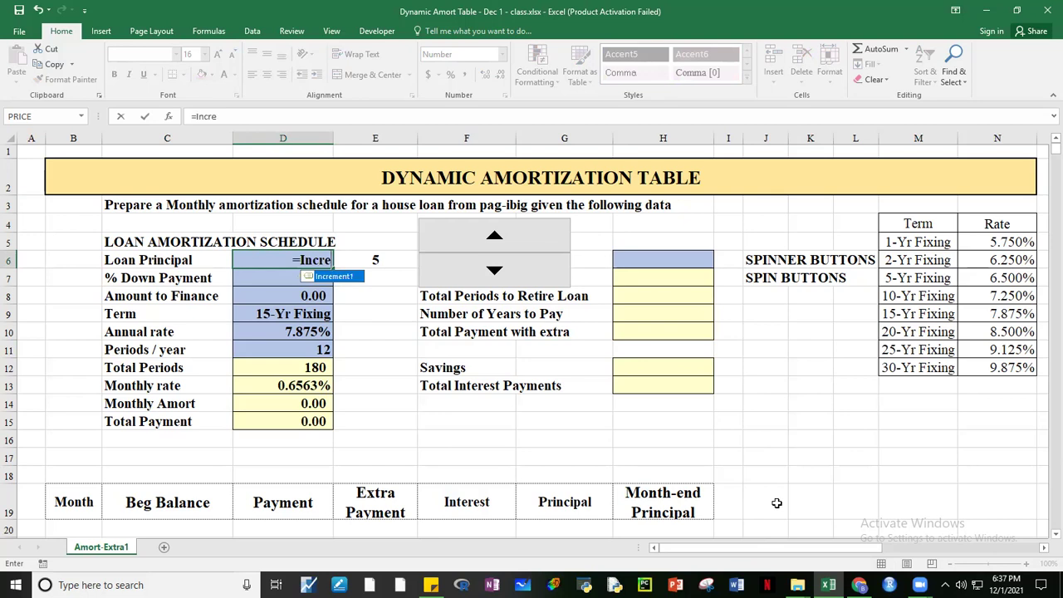
key(Tab)
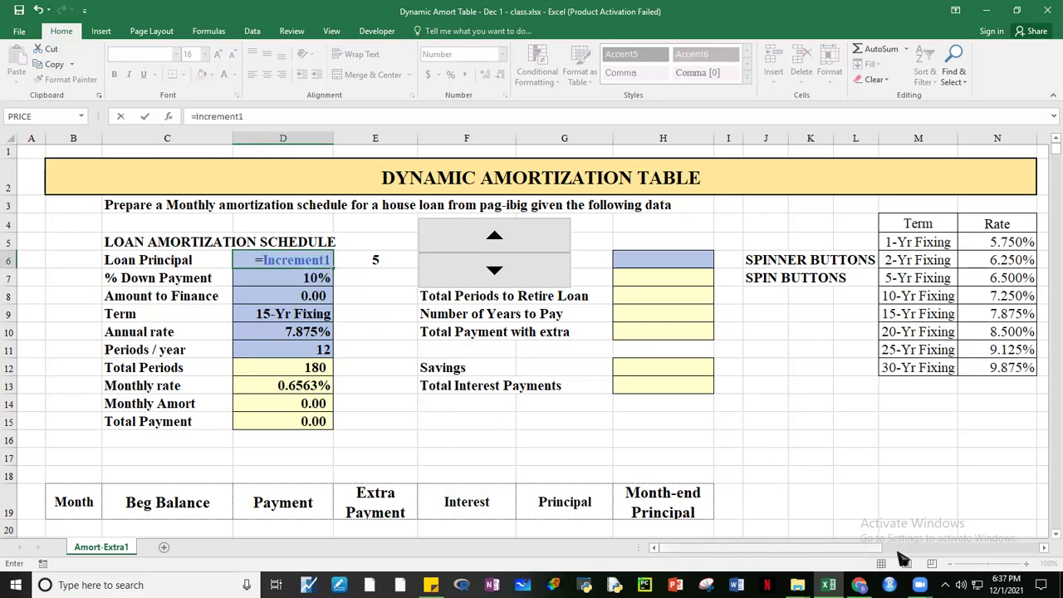
drag(868, 550, 954, 552)
drag(821, 555, 534, 553)
text(*)
click(386, 258)
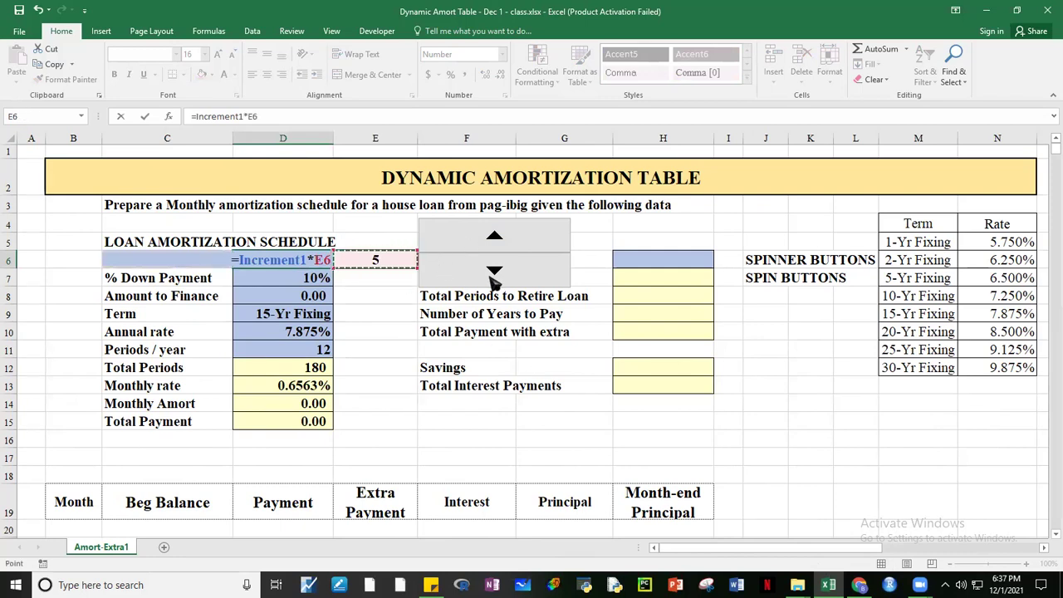
click(807, 469)
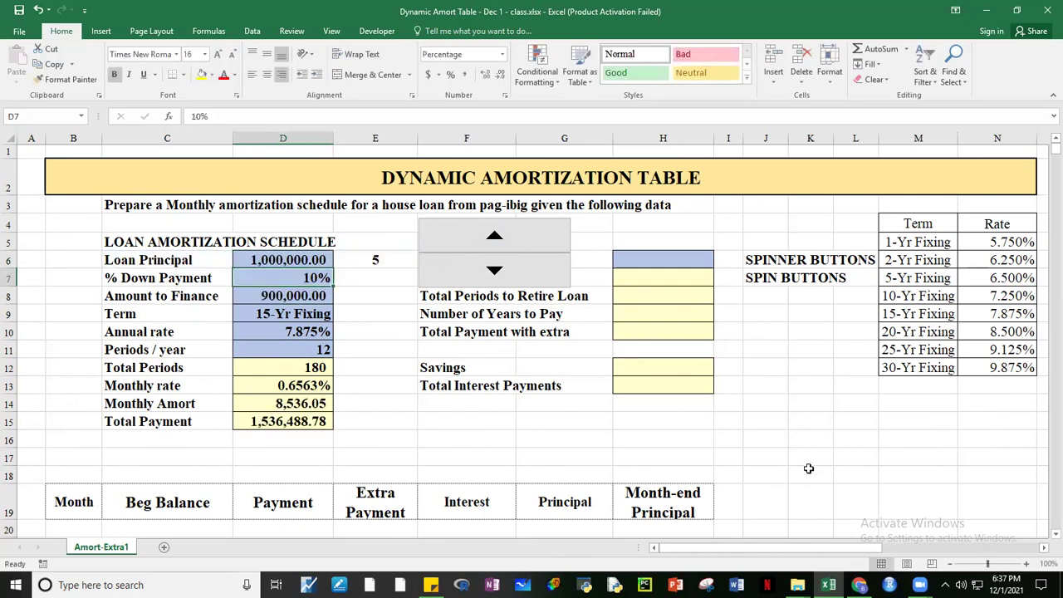
click(280, 261)
click(375, 260)
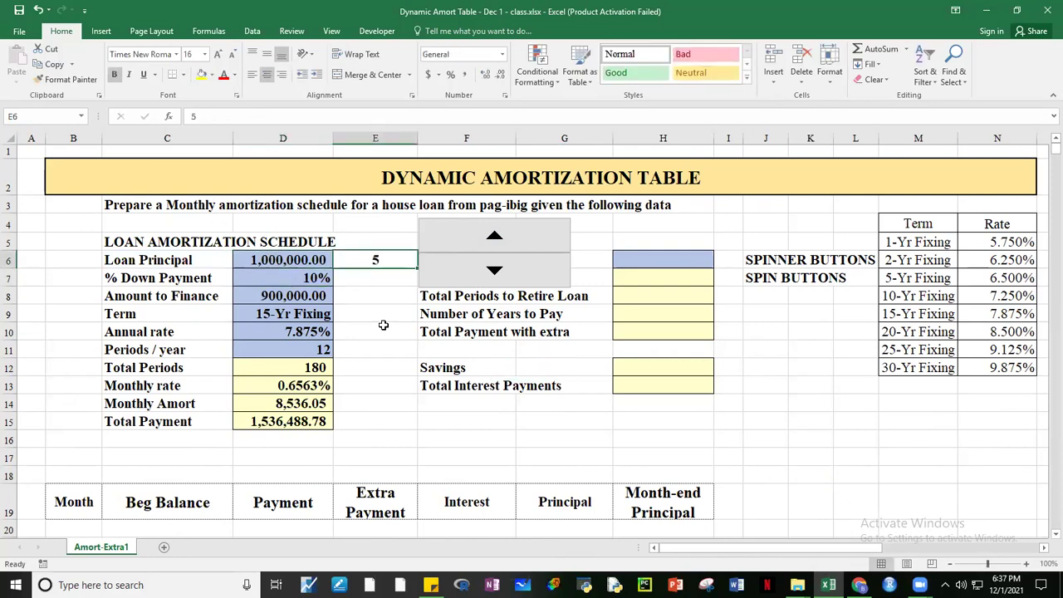
click(496, 241)
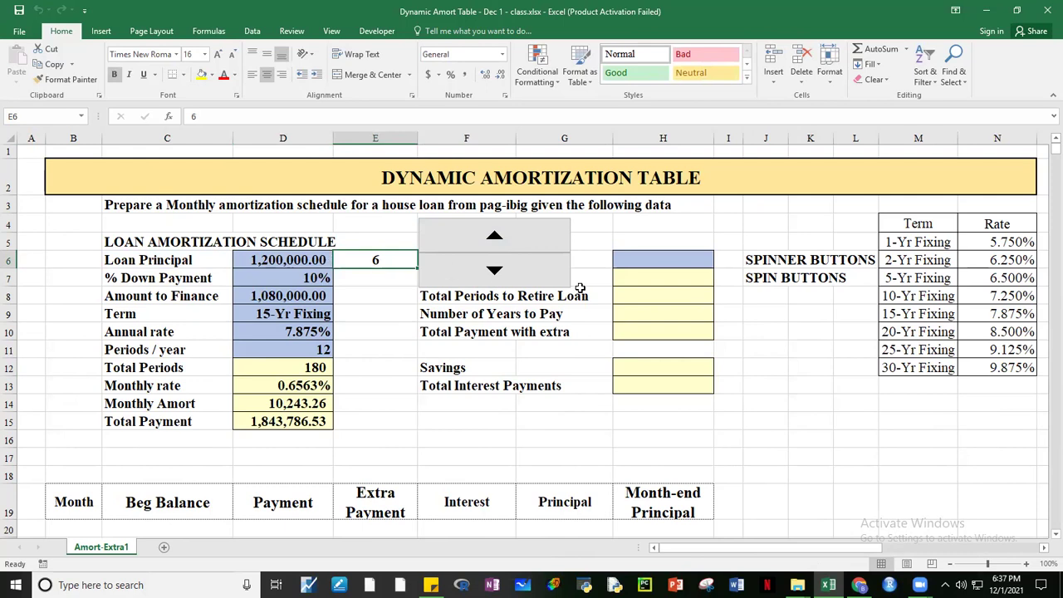
click(498, 243)
click(498, 243)
click(498, 242)
click(498, 242)
click(498, 242)
click(498, 242)
click(498, 243)
click(498, 242)
click(498, 242)
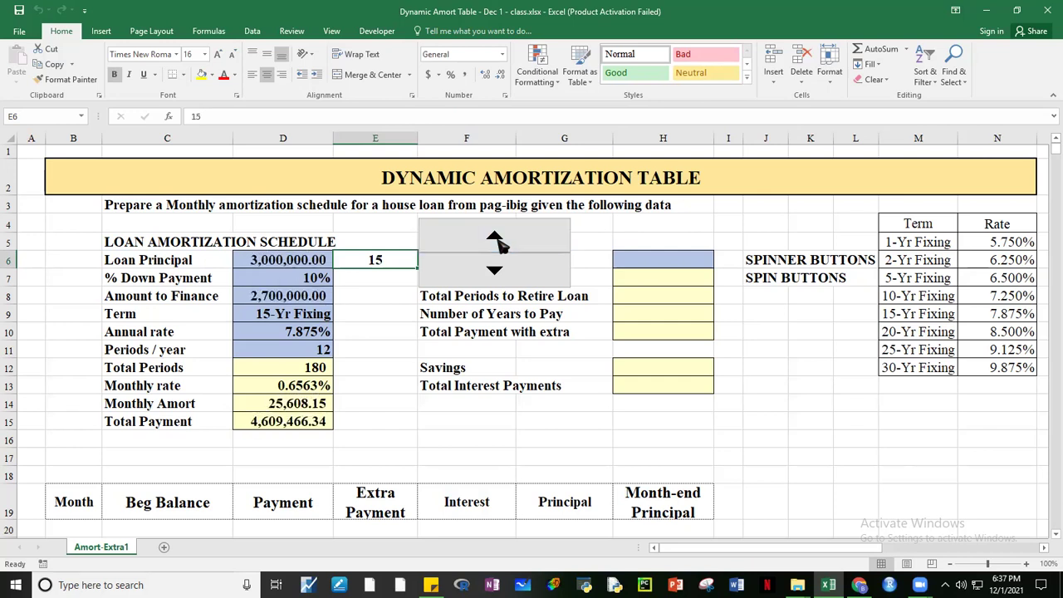
click(498, 243)
click(498, 242)
click(498, 242)
click(498, 242)
click(498, 242)
click(498, 243)
click(498, 242)
click(498, 242)
click(498, 242)
click(498, 242)
click(498, 242)
click(498, 242)
click(498, 242)
click(498, 242)
click(498, 243)
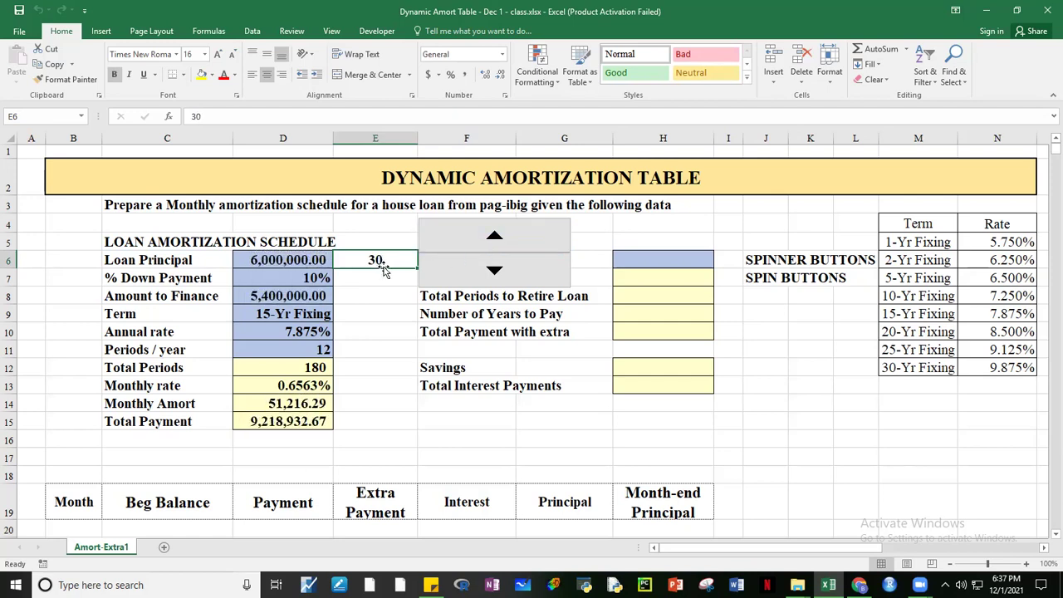
click(287, 259)
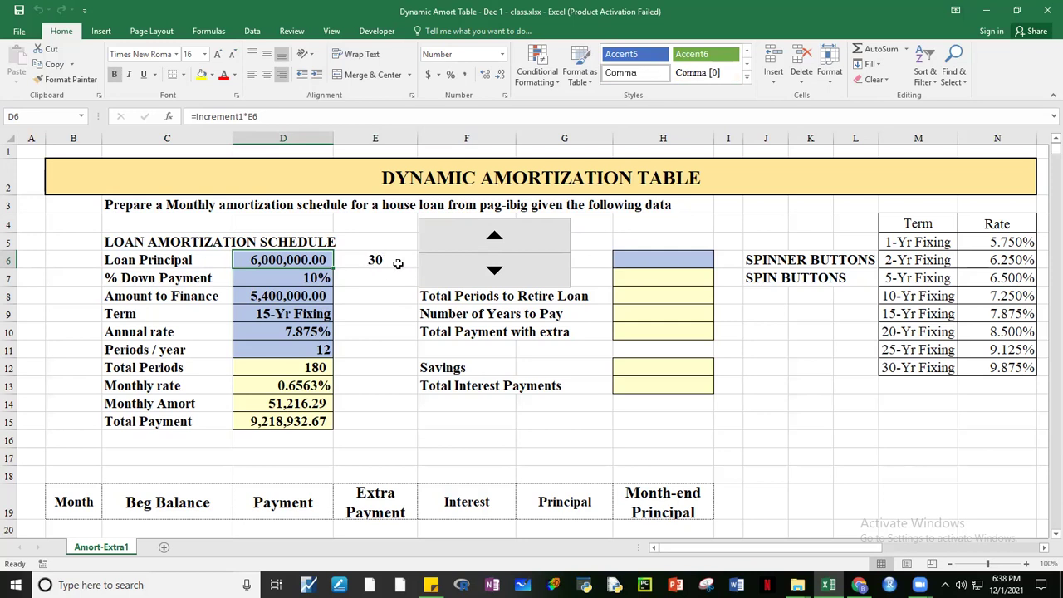
click(494, 271)
click(494, 271)
double_click(494, 272)
triple_click(494, 272)
double_click(494, 271)
triple_click(494, 271)
double_click(494, 272)
triple_click(493, 271)
triple_click(494, 271)
double_click(494, 272)
double_click(494, 271)
click(494, 271)
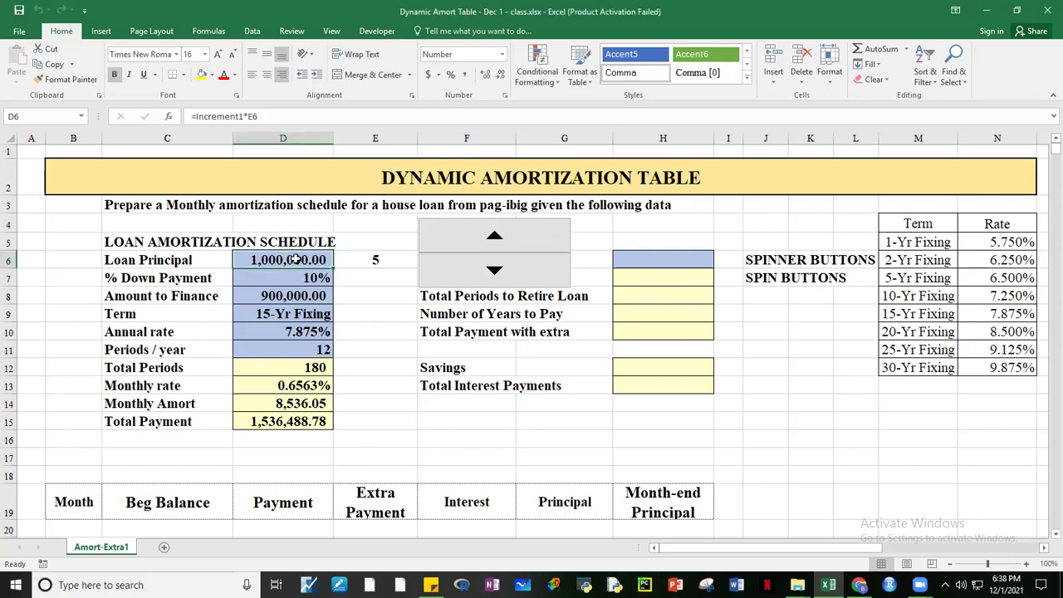
key(F2)
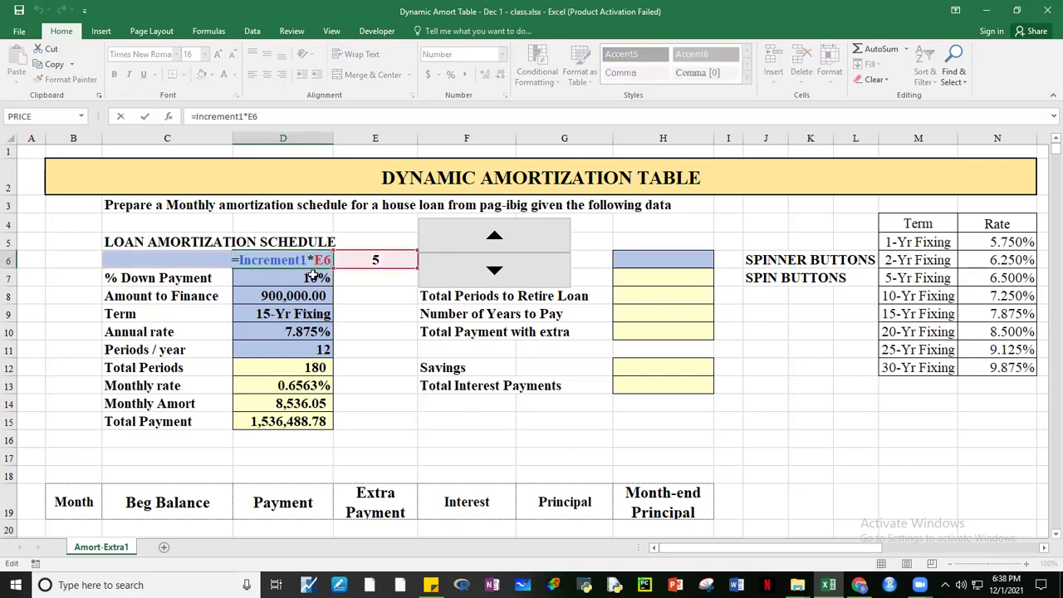
key(ctrl+Return)
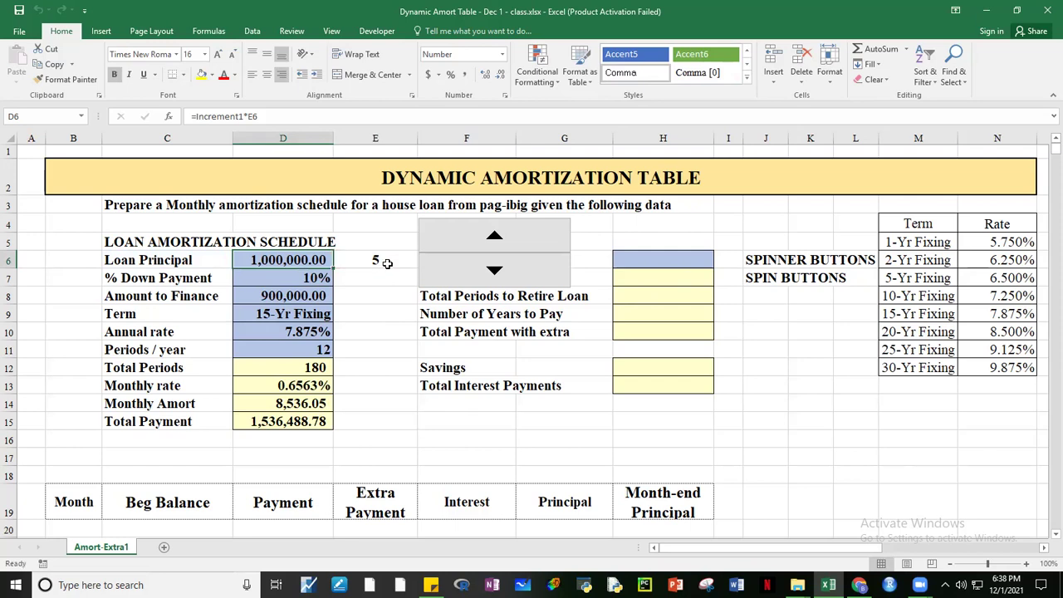
click(387, 262)
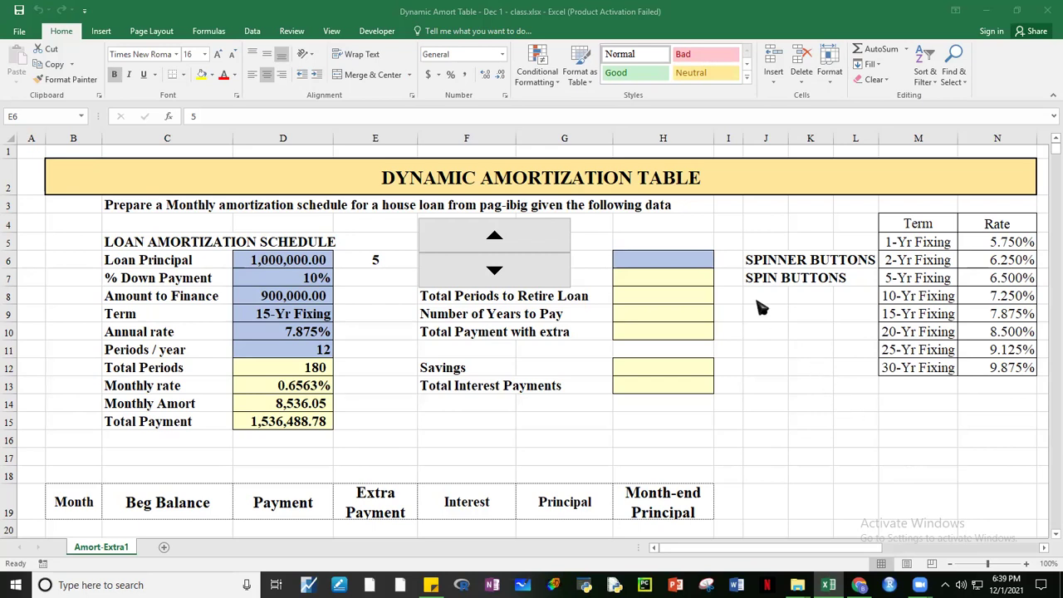
- Shrink the Loan Principal spinner to sit beside E6, uncovering the Extra Payment and Total Payment/Period labels
click(525, 226)
click(525, 225)
ctrl+click(550, 217)
right_click(549, 218)
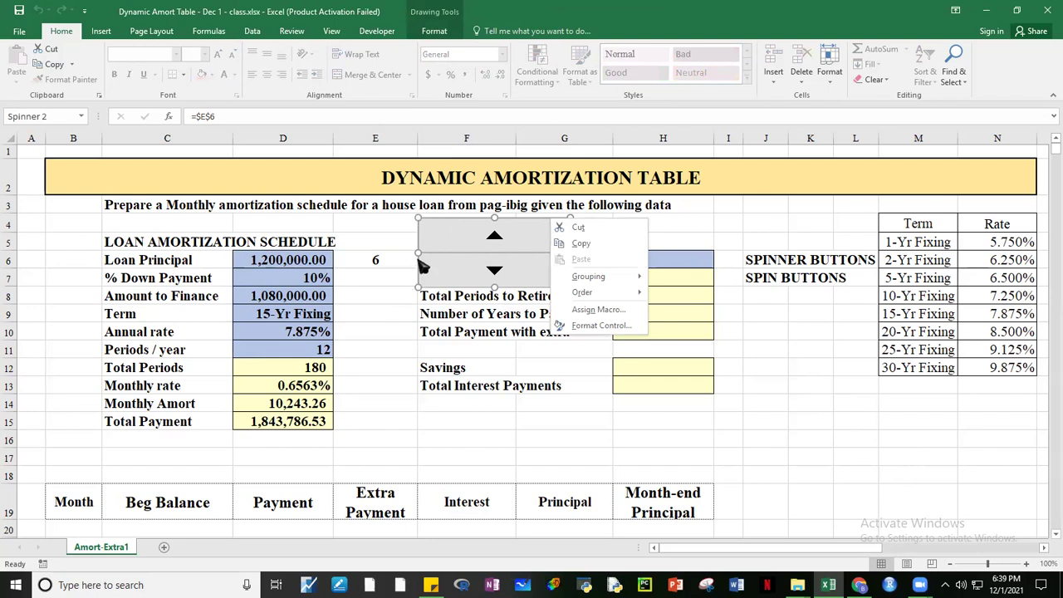
click(851, 400)
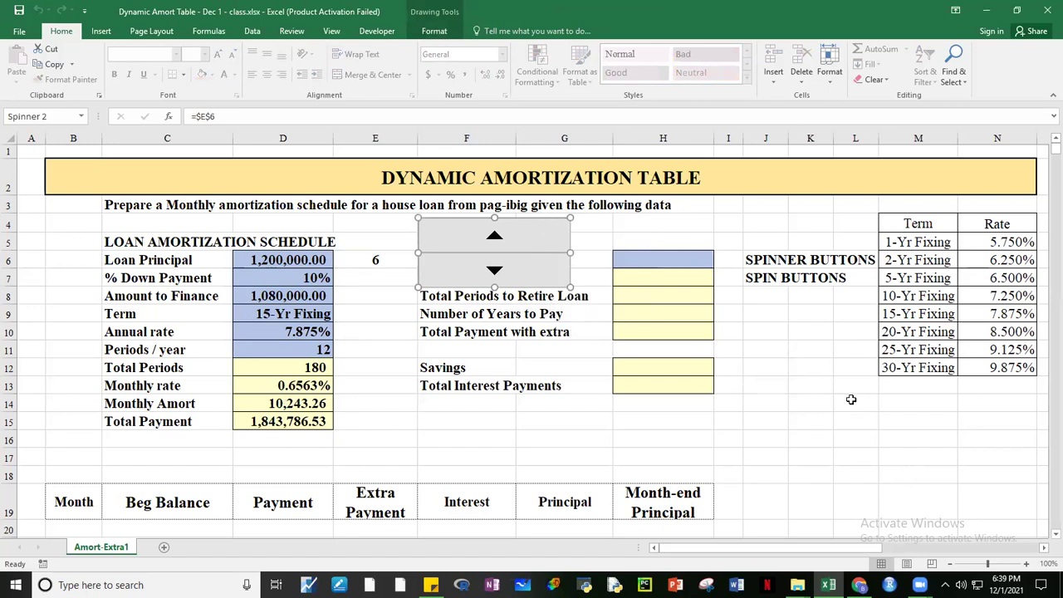
drag(571, 289, 403, 248)
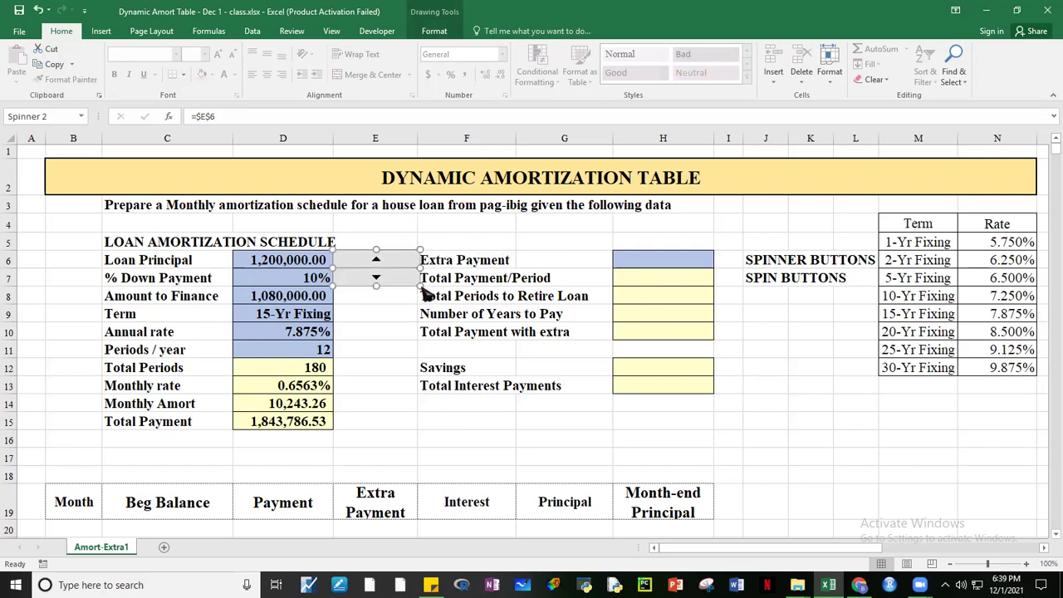
drag(420, 285, 416, 267)
click(825, 421)
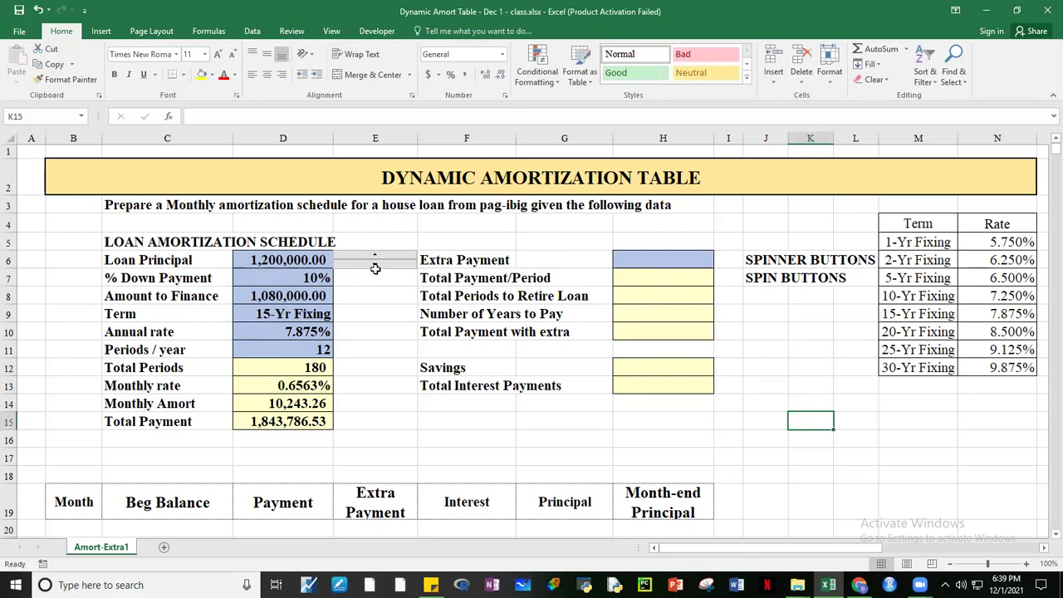
- Step Loan Principal down once, then raise it to its 6,000,000.00 maximum with the spinner
click(375, 266)
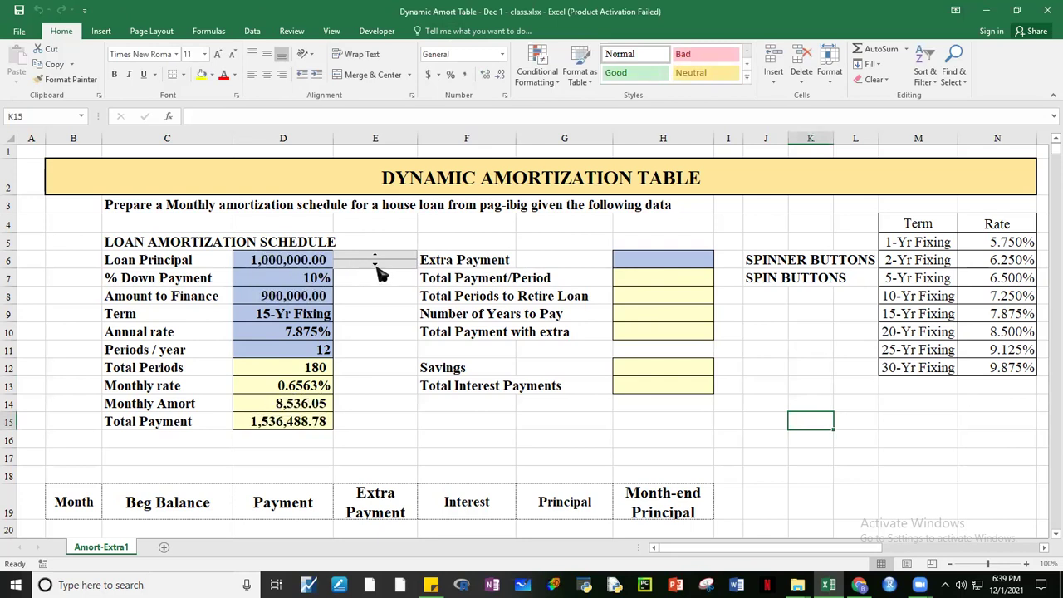
click(375, 257)
drag(375, 257, 374, 258)
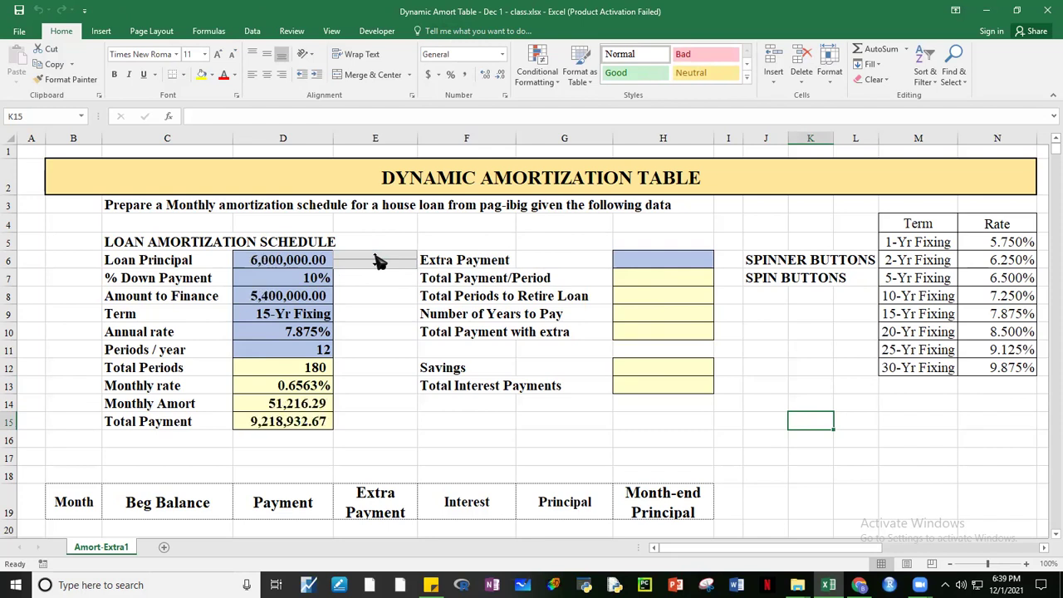
click(779, 367)
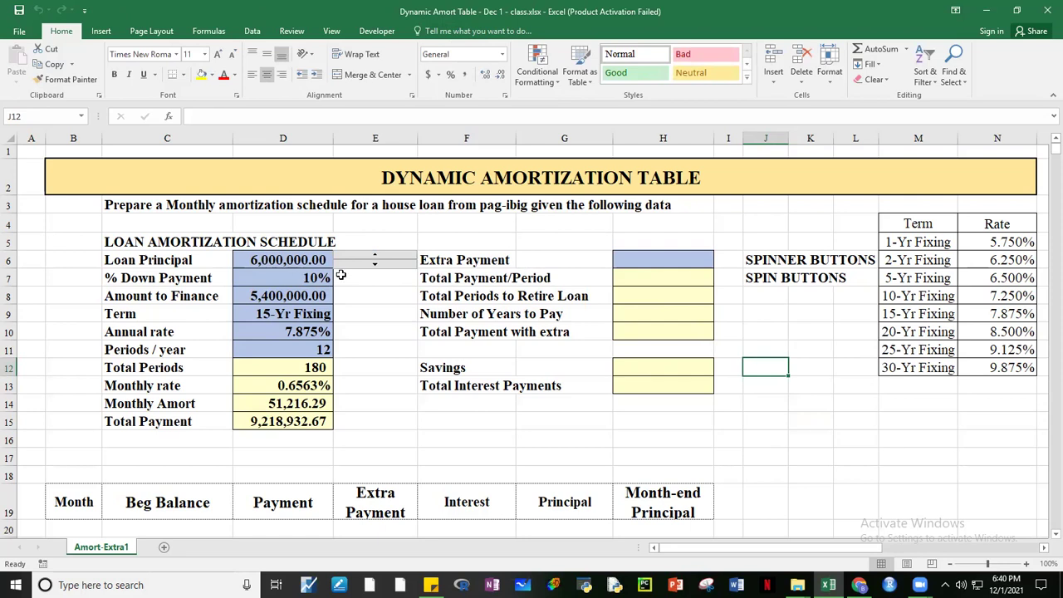
- Set the Increment value in S9 to 100,000
drag(858, 549, 675, 324)
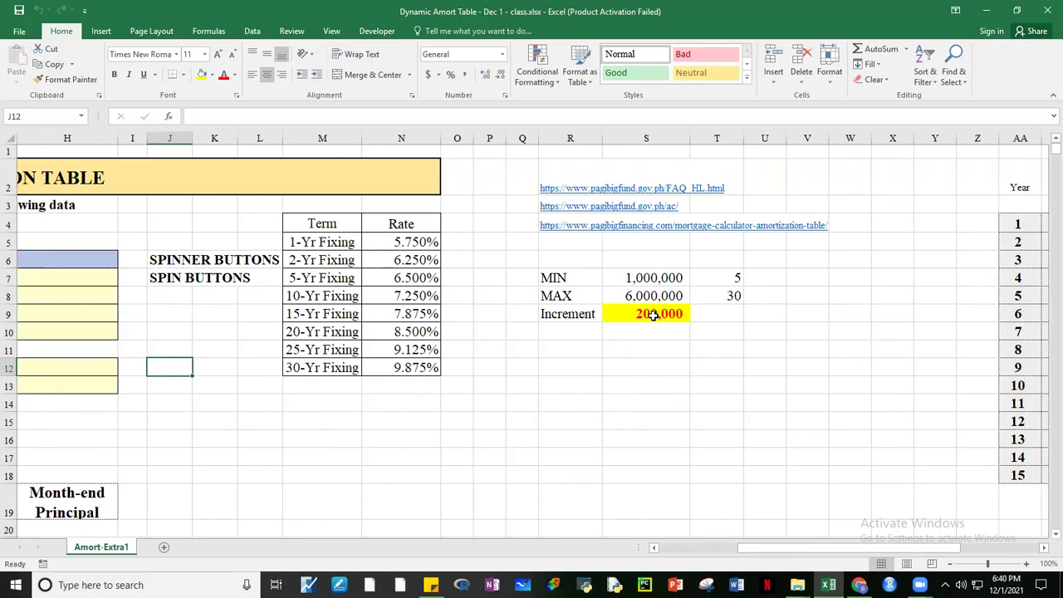
click(653, 315)
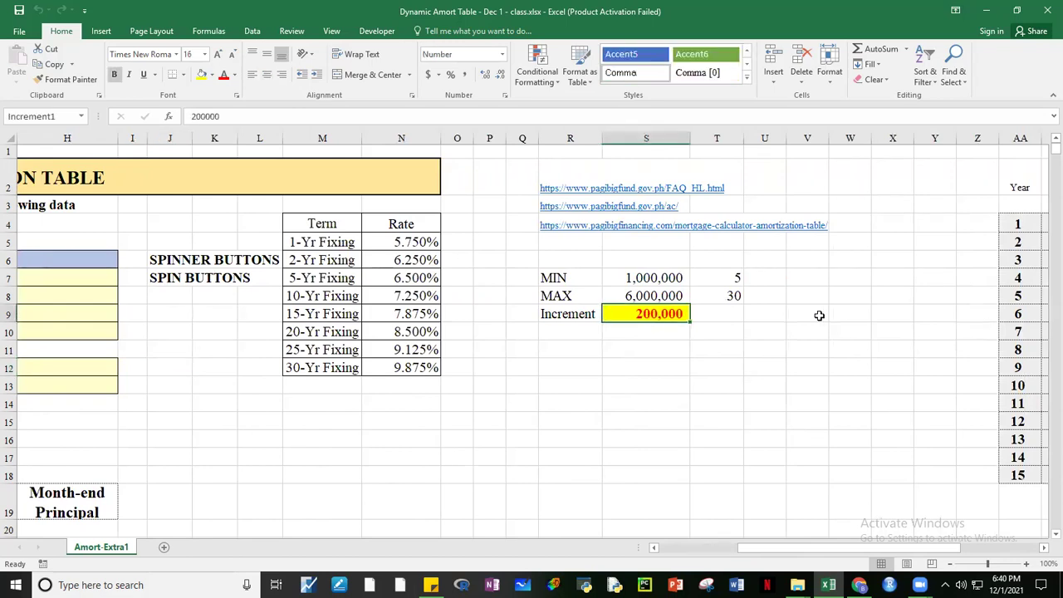
text(1)
text(00,)
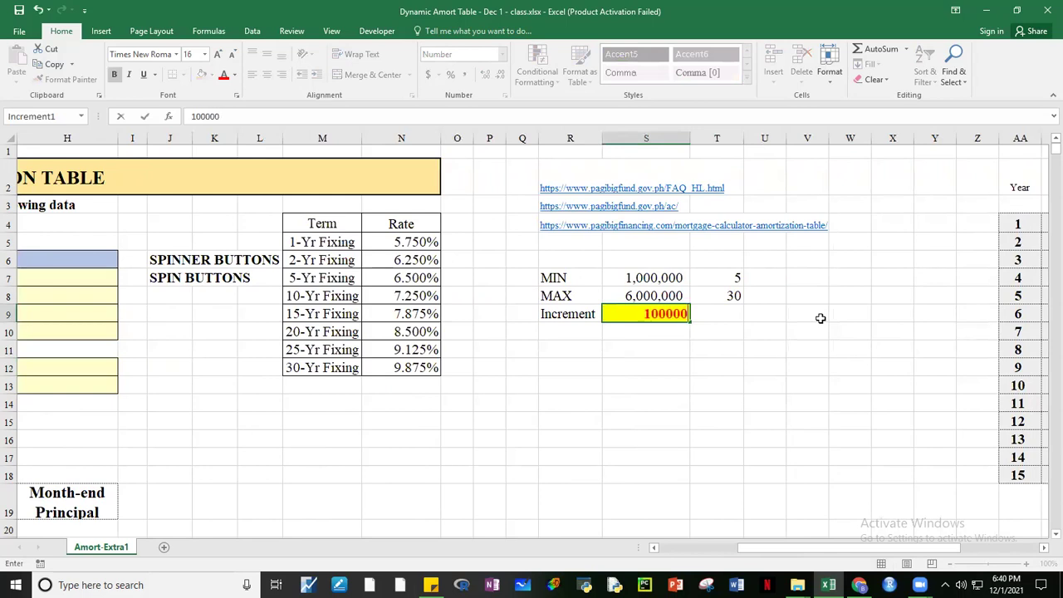
text(000)
key(Return)
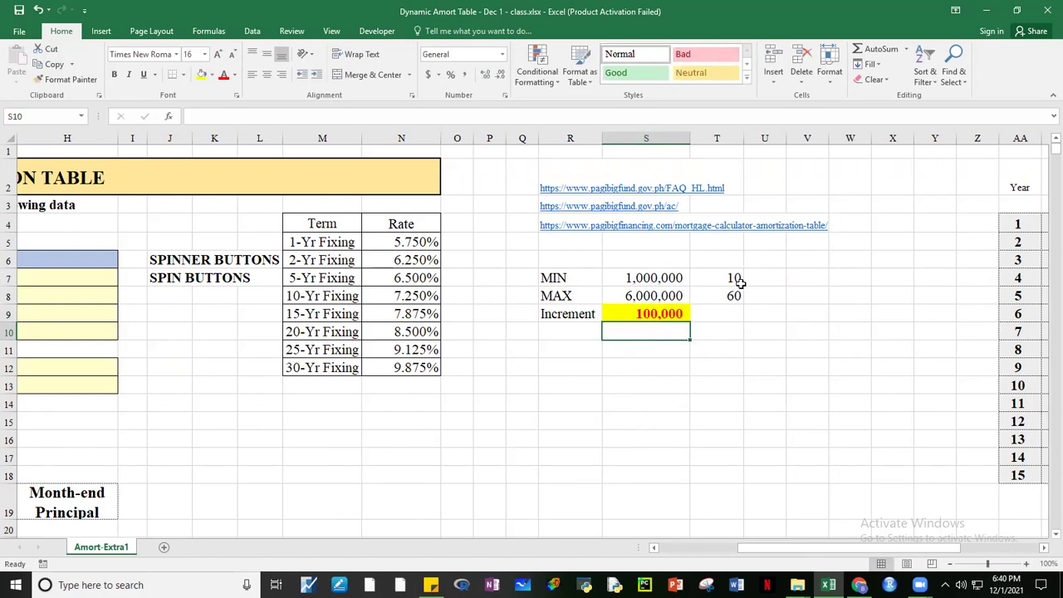
- Check the year formulas in T7 and T8
drag(734, 277, 734, 295)
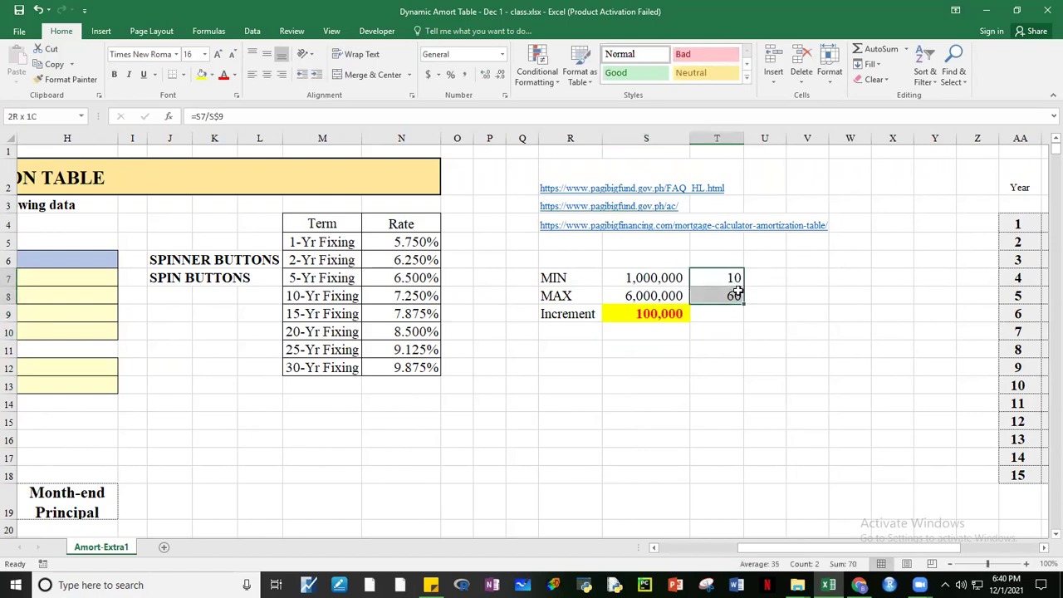
click(797, 280)
click(734, 282)
click(733, 295)
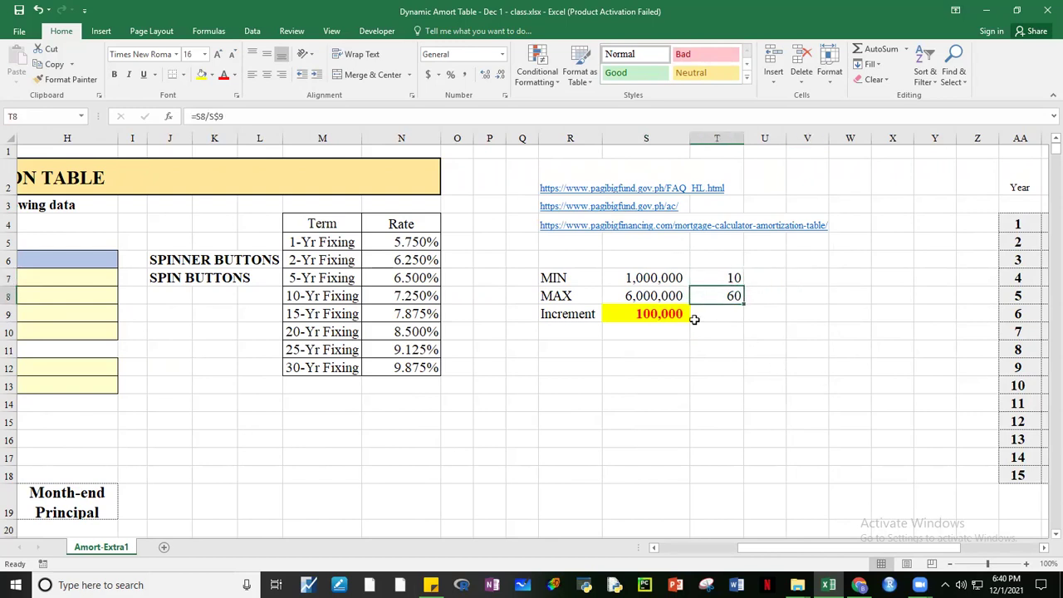
- Change the Increment in S9 to 500,000 and scroll back to the loan table
click(664, 312)
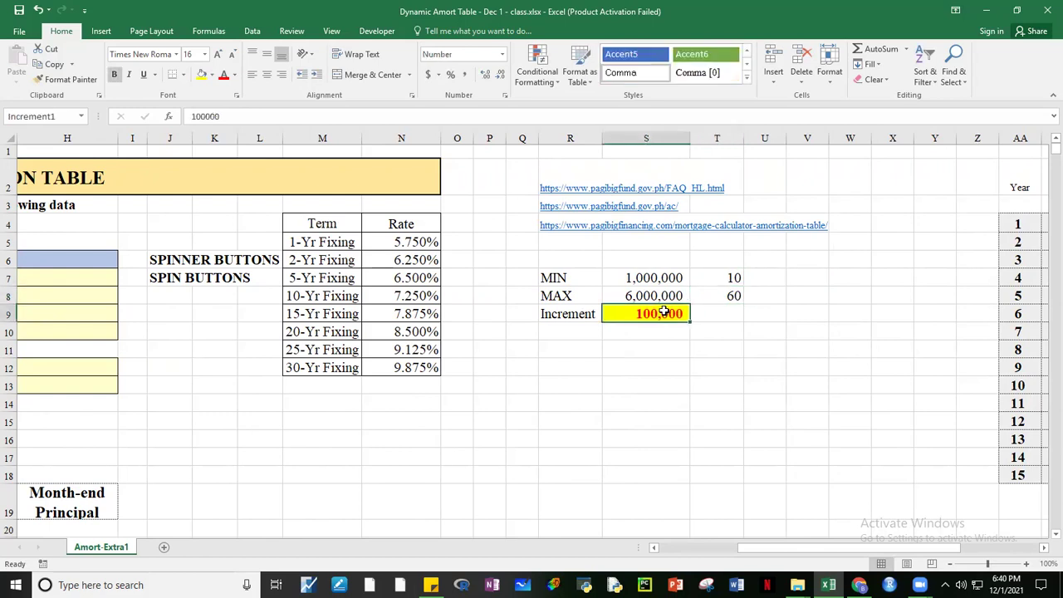
text(50)
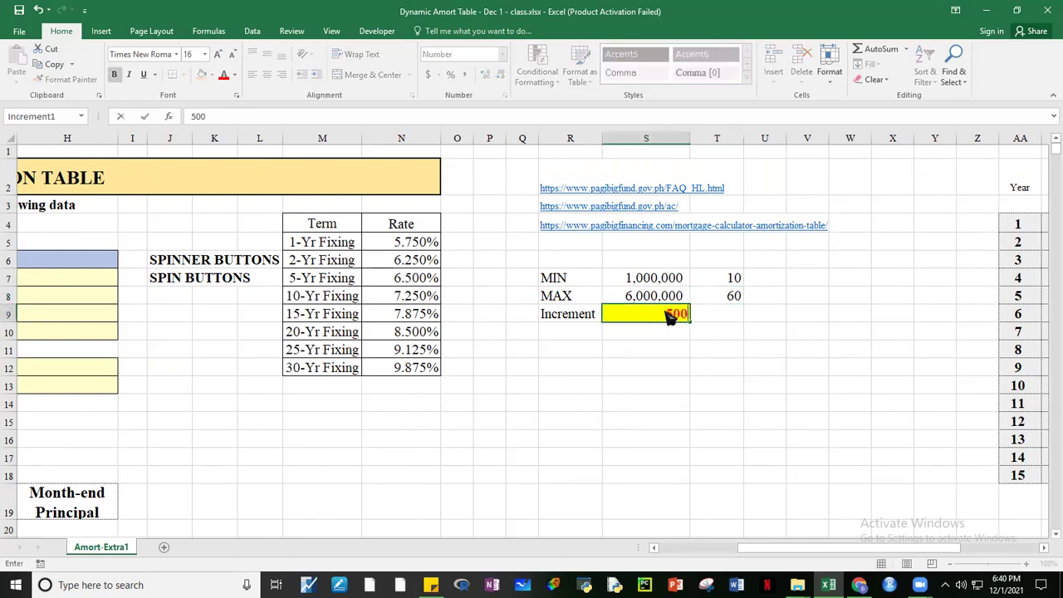
key(Return)
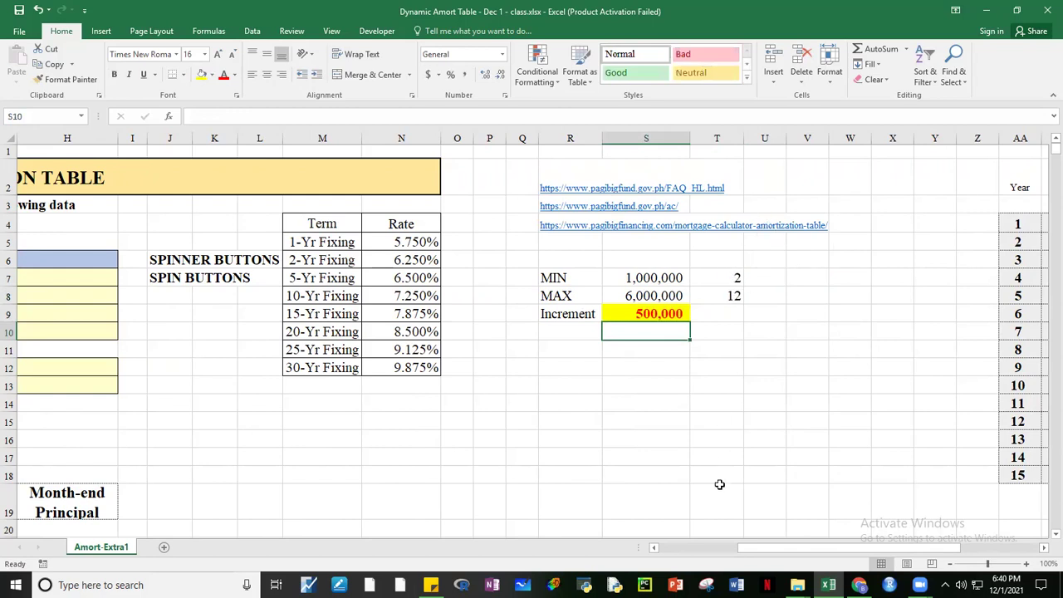
drag(766, 550, 929, 296)
drag(804, 548, 840, 551)
drag(754, 554, 681, 558)
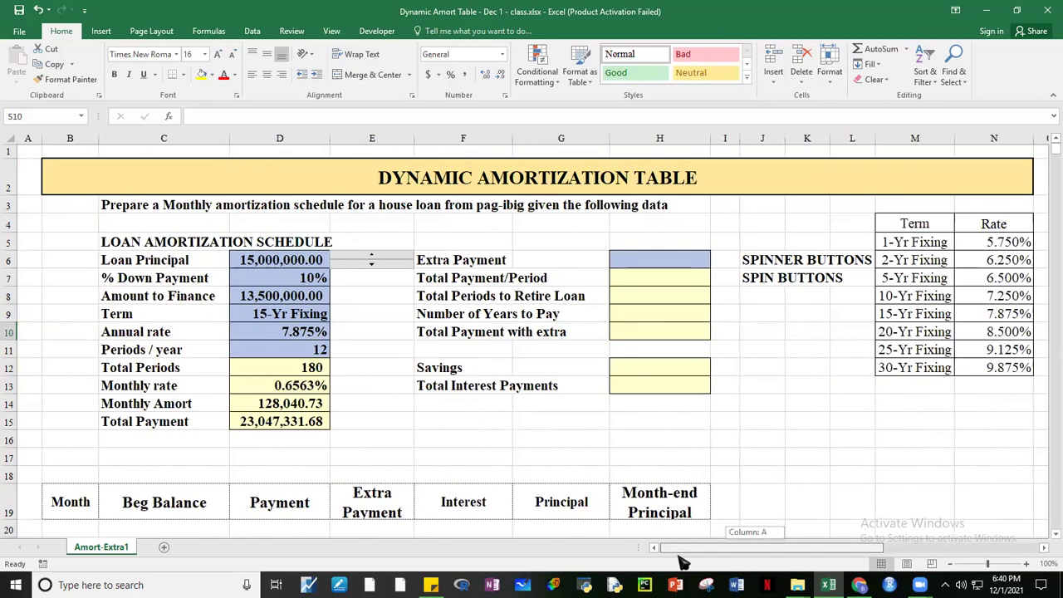
- Limit the Loan Principal spinner to a minimum of 2 and a maximum of 12 in Format Control
right_click(401, 264)
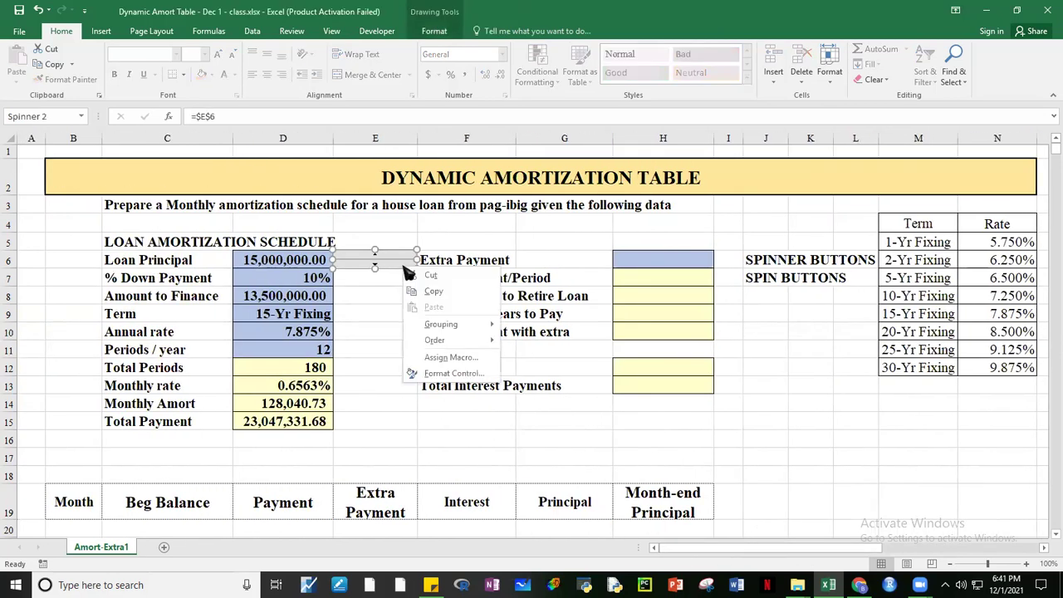
click(471, 371)
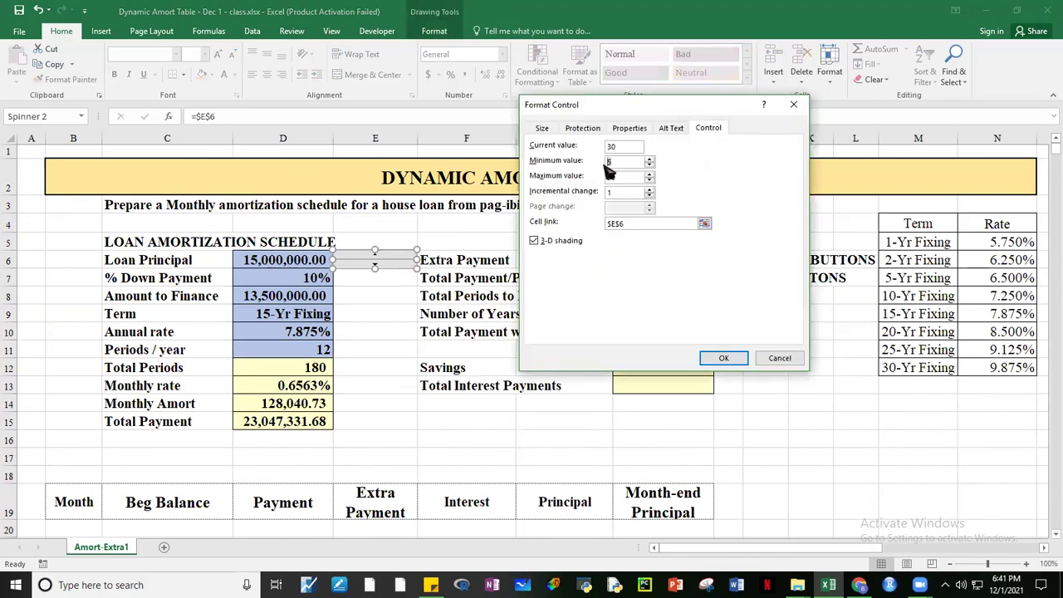
text(2)
key(Tab)
text(12)
click(721, 359)
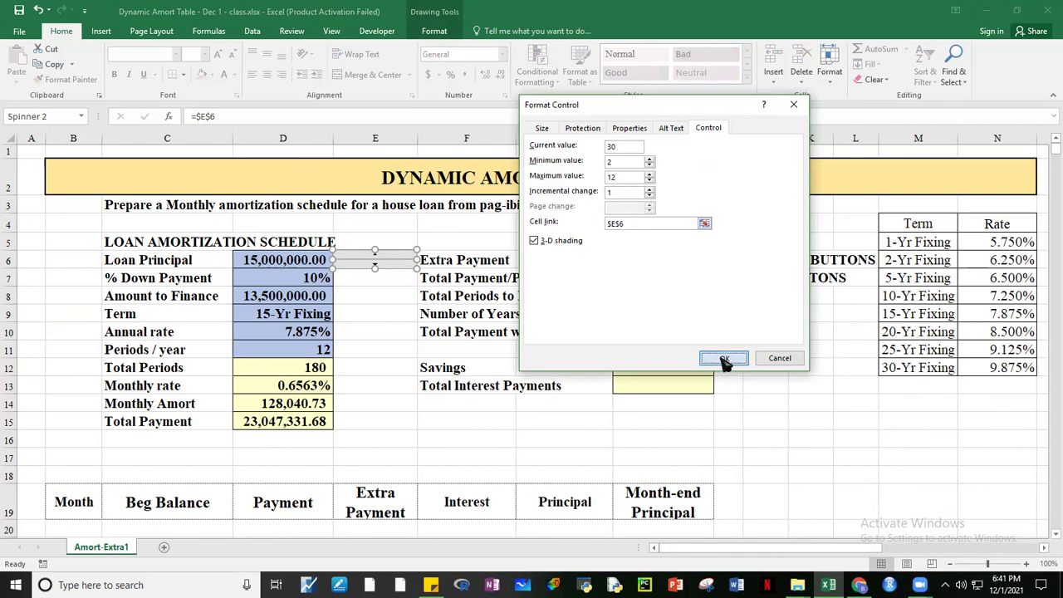
click(765, 402)
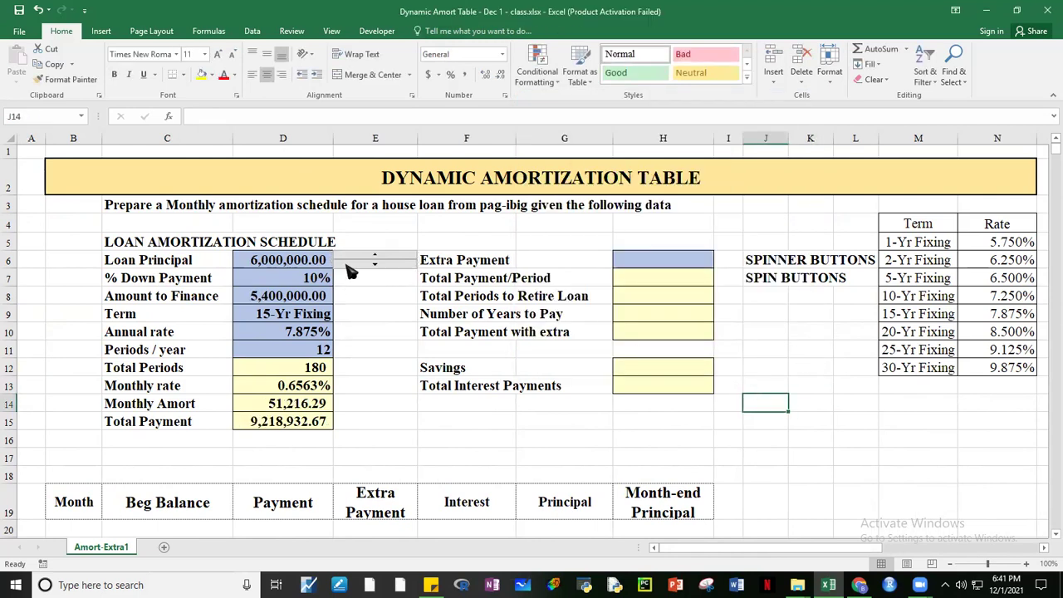
- Step Loan Principal down by 500,000 at a time to its 1,000,000.00 minimum
click(375, 265)
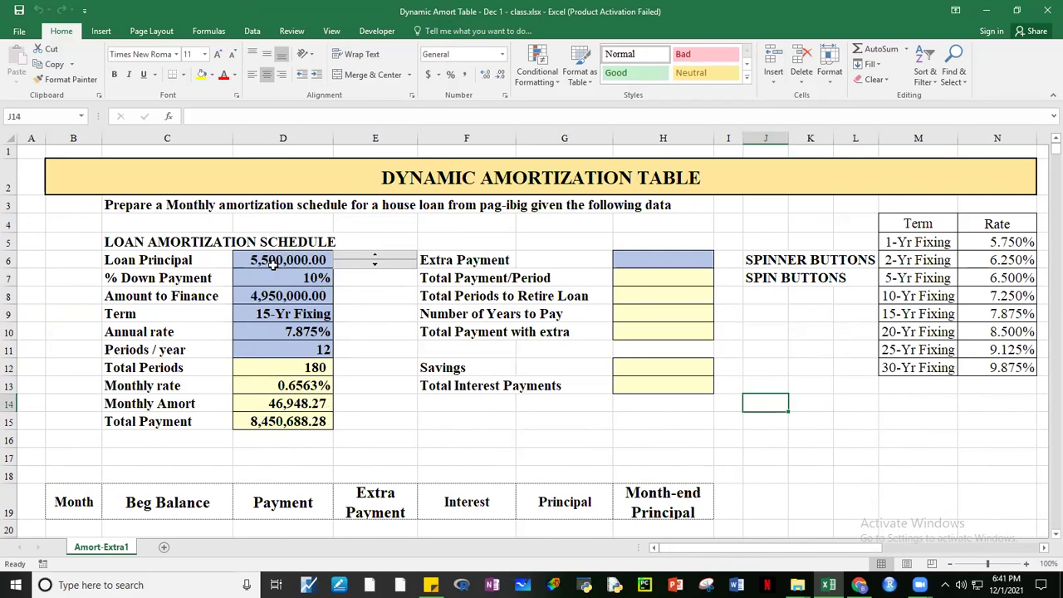
click(374, 255)
click(375, 266)
click(376, 267)
click(375, 266)
click(375, 267)
click(376, 266)
click(375, 266)
click(375, 266)
click(376, 266)
click(375, 267)
click(375, 266)
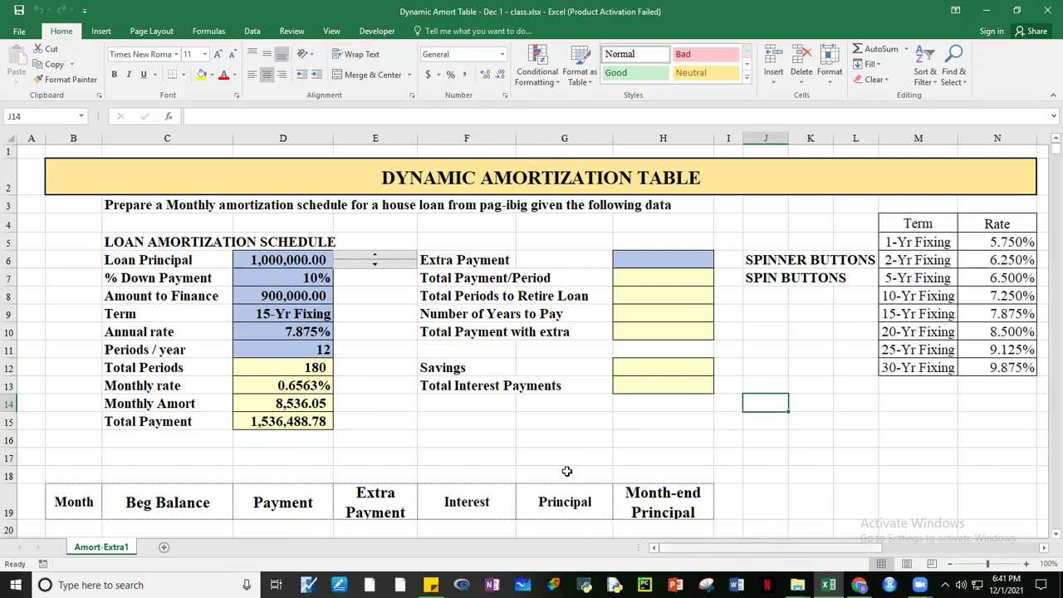
- Scroll the sheet sideways and back, then select empty cell M16
drag(848, 550, 897, 540)
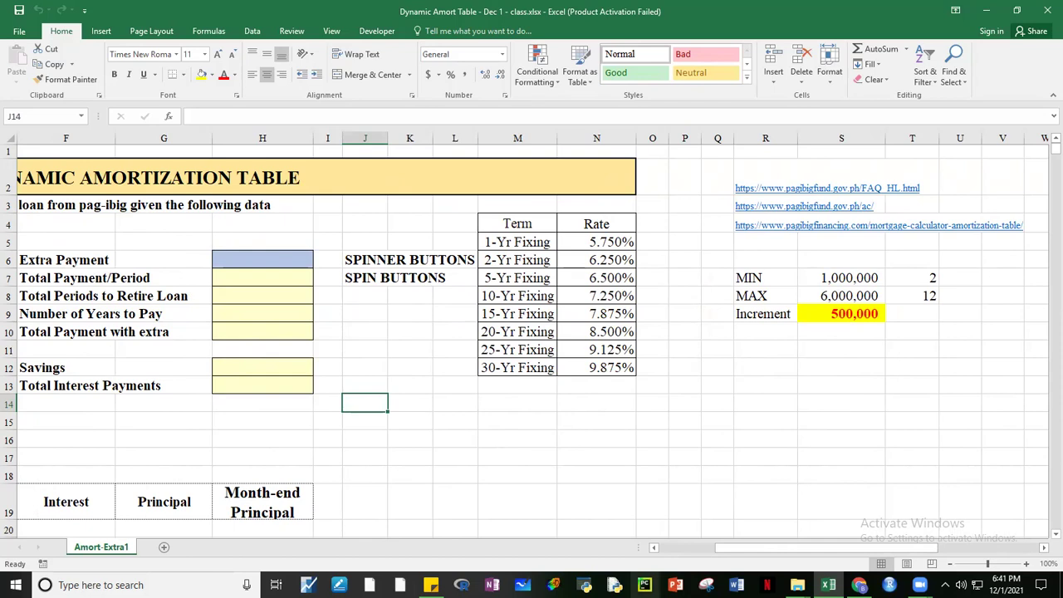
mouse_move(790, 550)
mouse_down()
mouse_move(759, 551)
mouse_move(771, 550)
mouse_up()
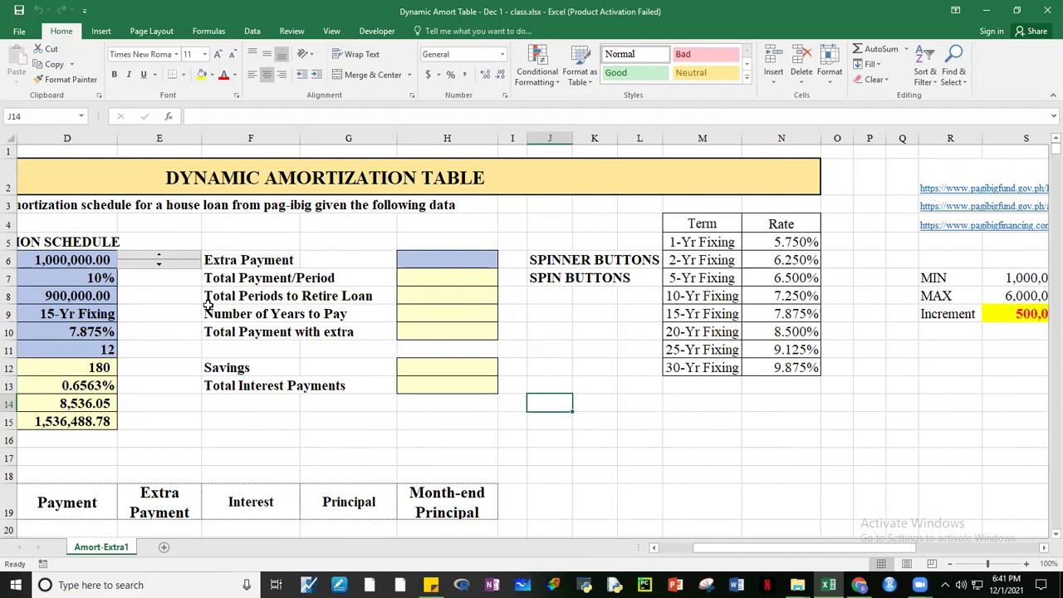
drag(728, 551, 691, 550)
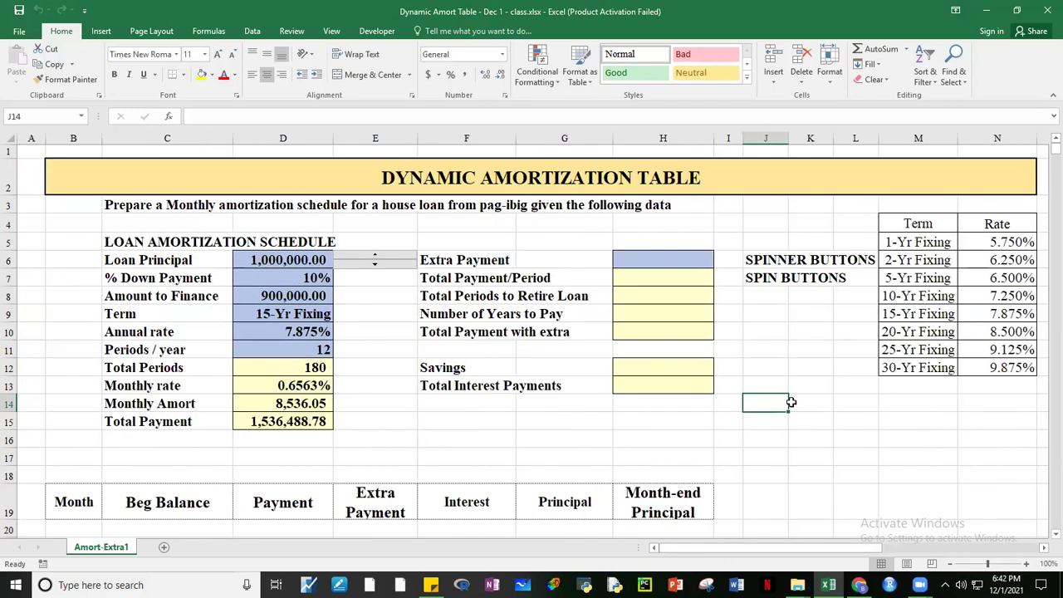
click(896, 436)
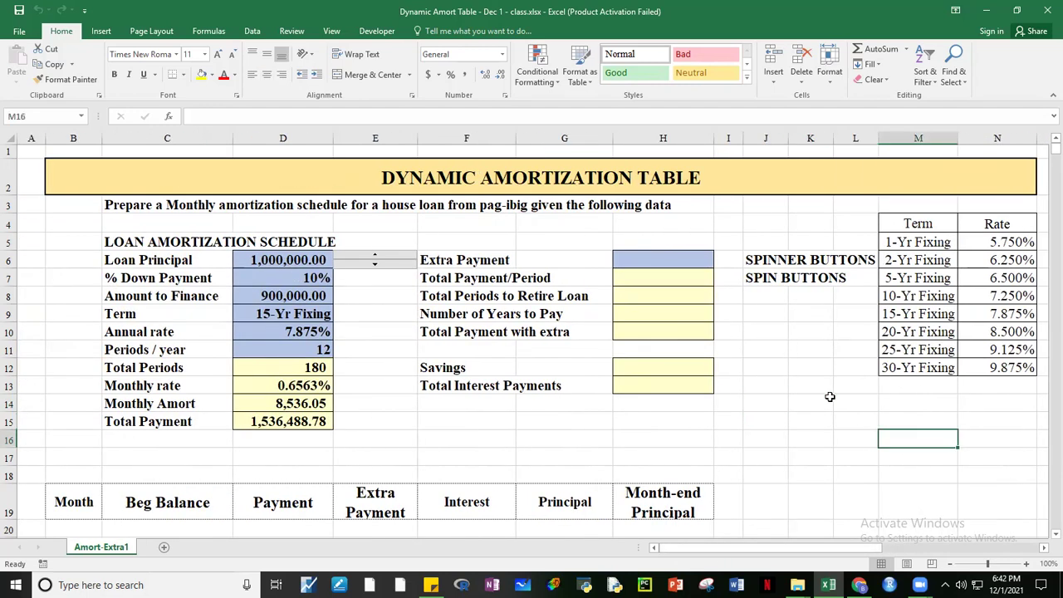
- Copy the MIN, MAX and Increment labels into R12:R14
click(305, 284)
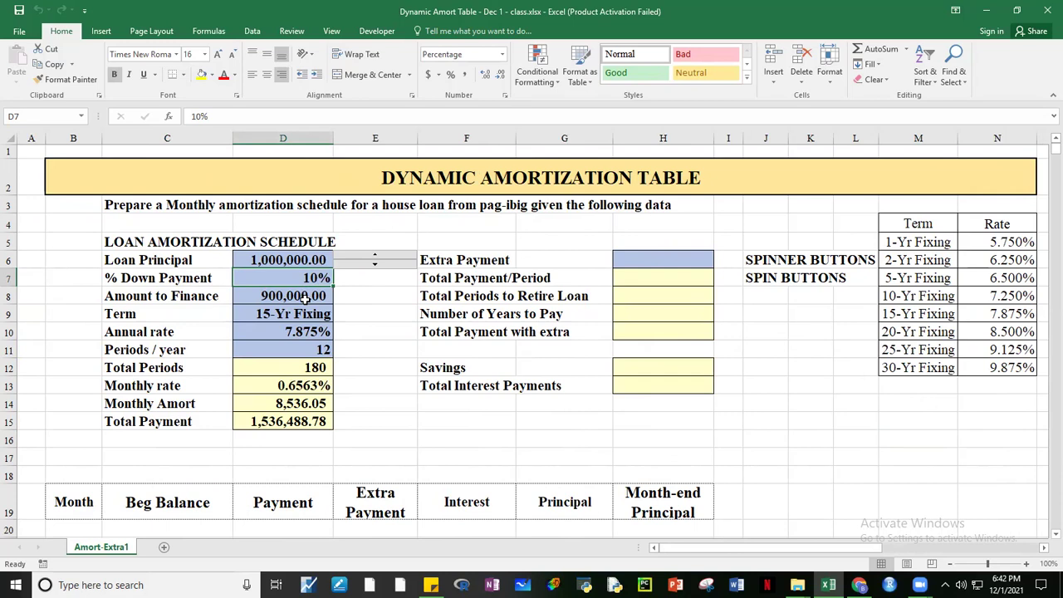
drag(830, 548, 916, 546)
click(671, 458)
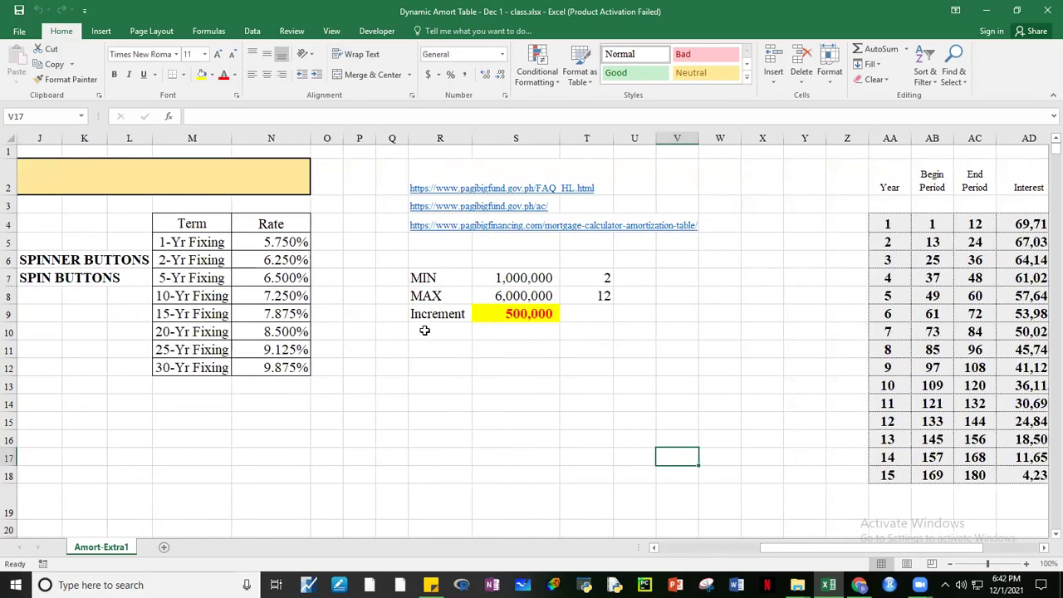
drag(448, 275, 451, 314)
key(ctrl+c)
click(444, 366)
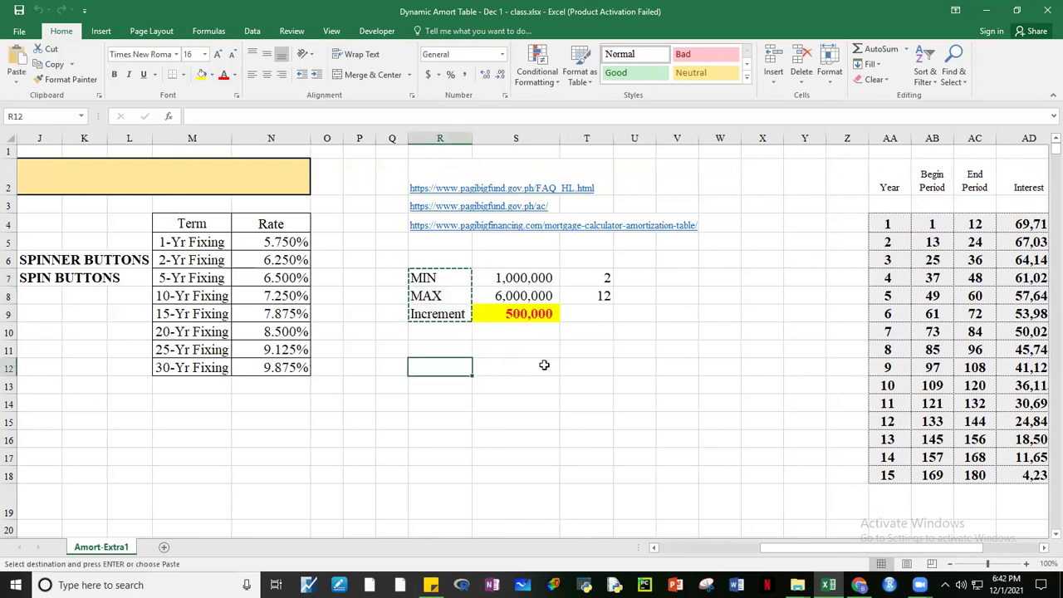
key(ctrl+v)
- Enter 5% minimum, 30% maximum and 5% increment in S12:S14
click(531, 368)
key(Escape)
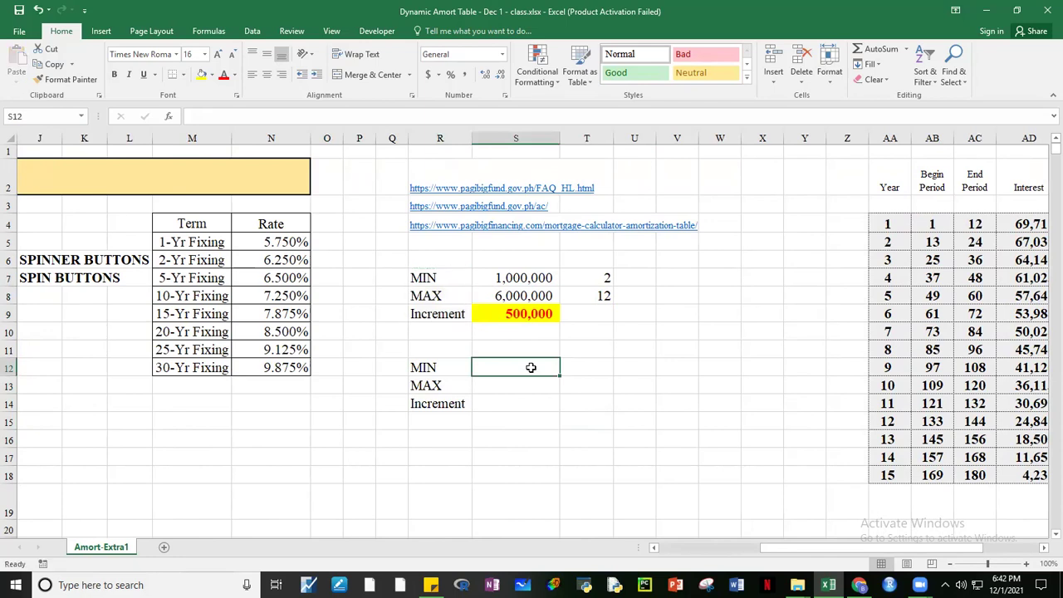
text(5%)
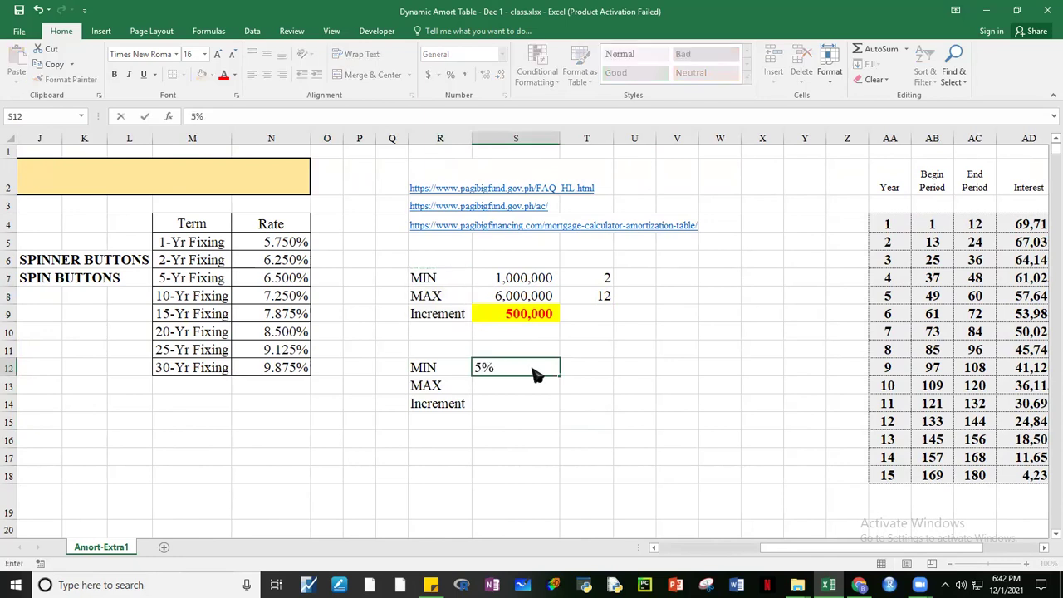
key(Return)
text(30%)
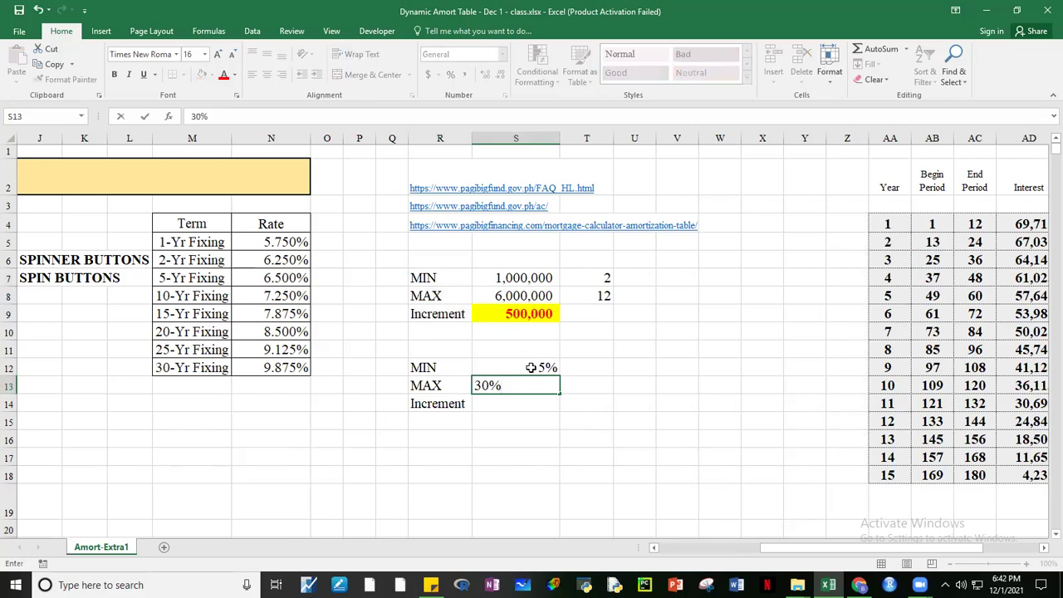
key(Return)
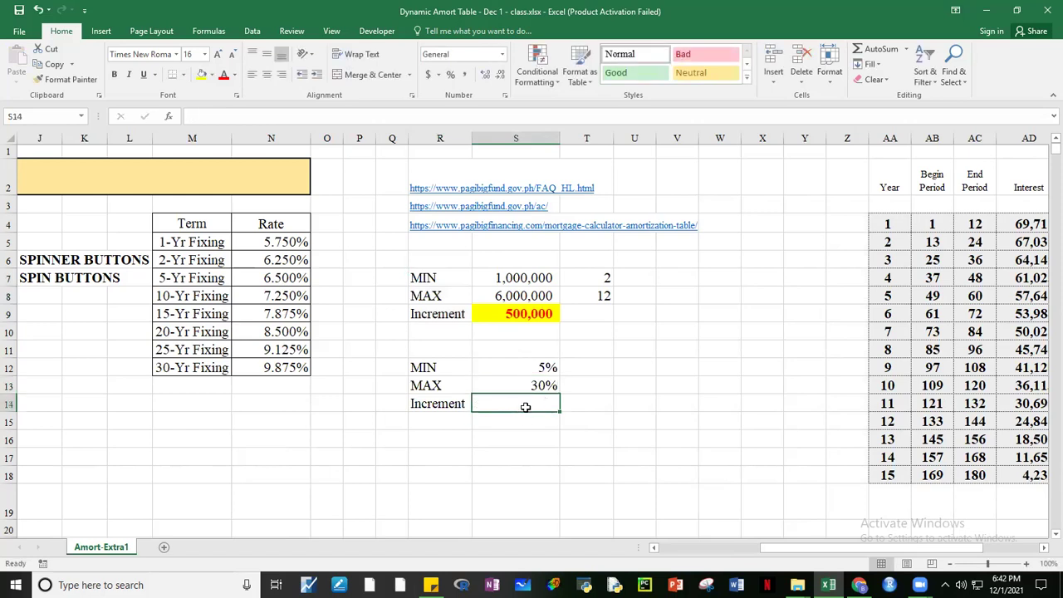
text(5%)
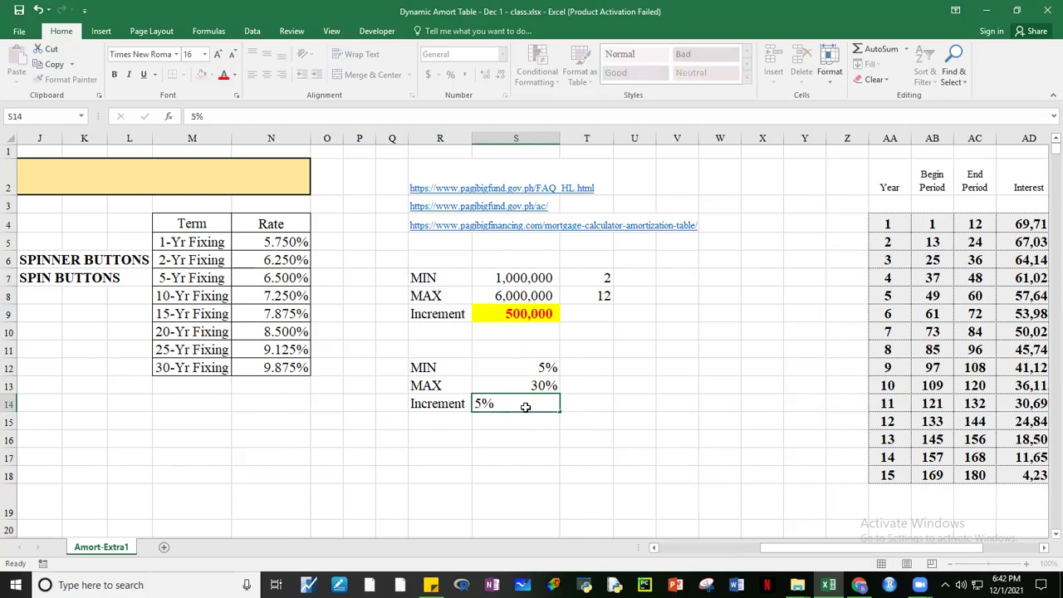
key(Return)
- Enter the formula =S12/$S$14 in T12
click(594, 370)
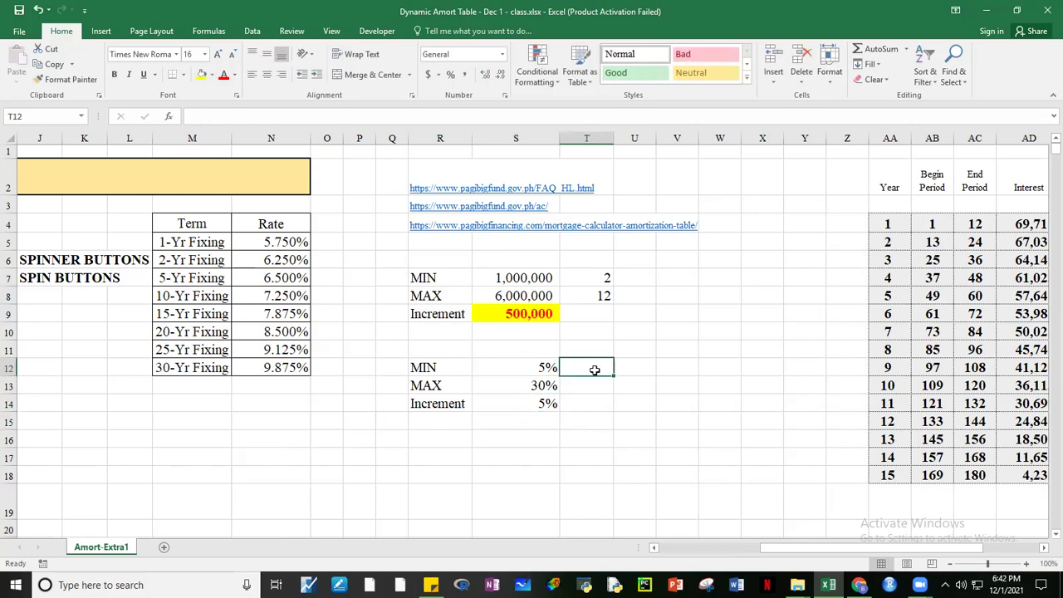
text(=)
click(522, 367)
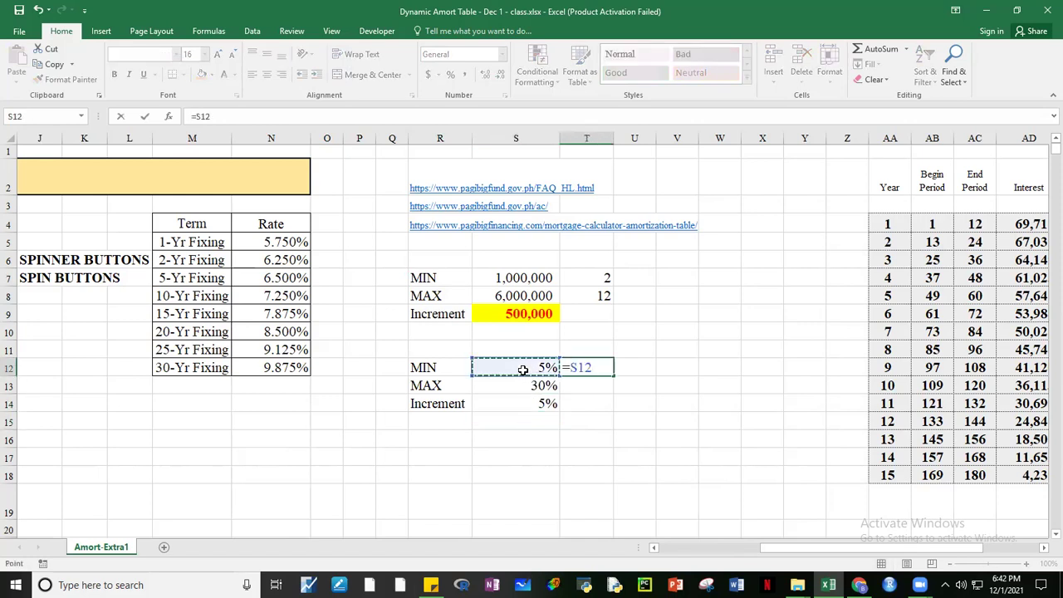
text(/)
click(544, 403)
key(F4)
key(F4)
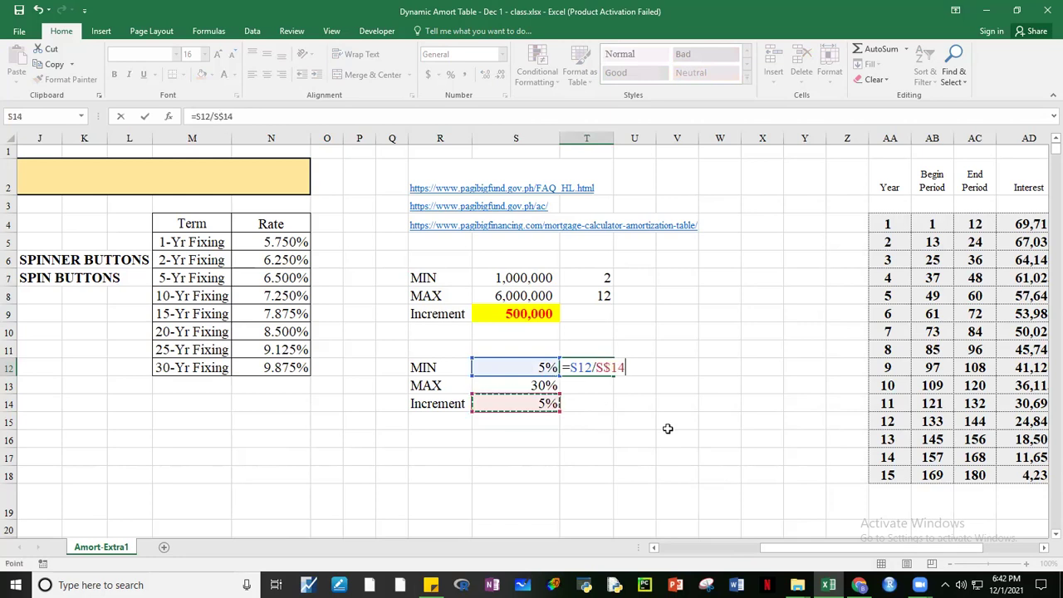
key(ctrl+Return)
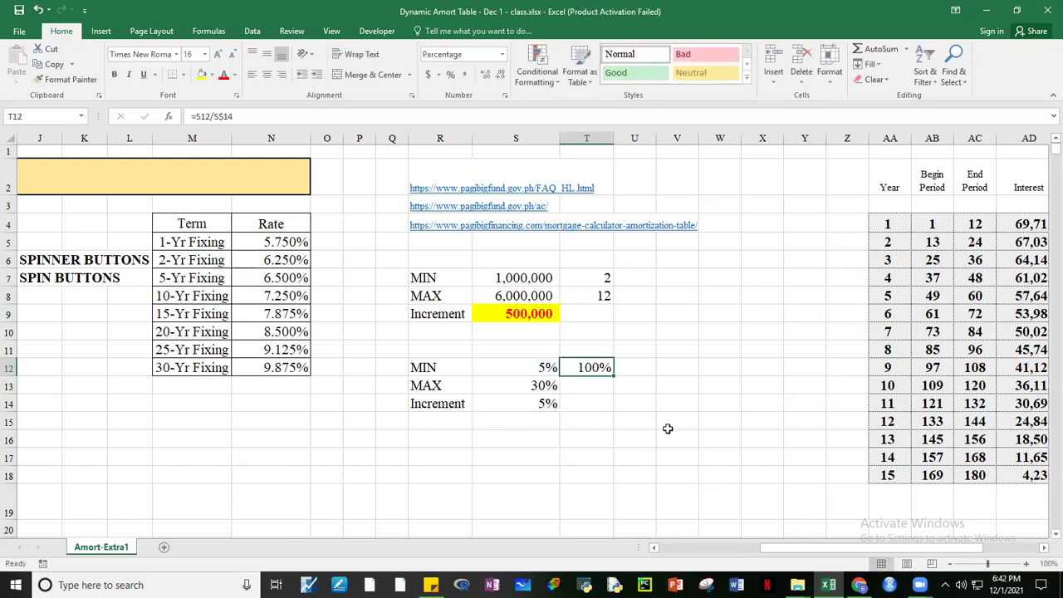
- Copy T7's number format to T12 and fill the formula down to T13, giving 1 and 6
click(597, 280)
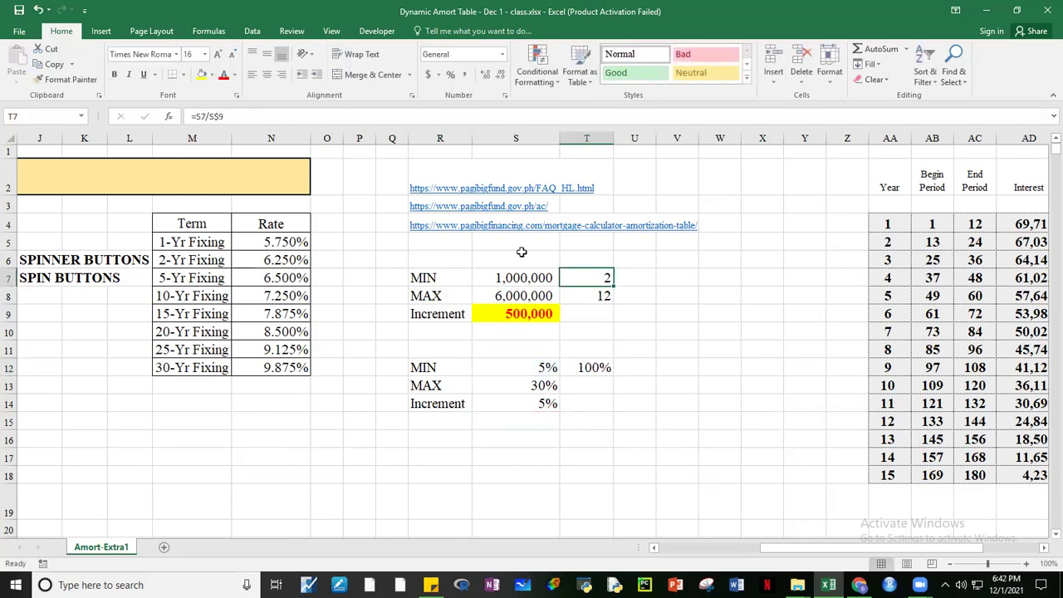
click(73, 79)
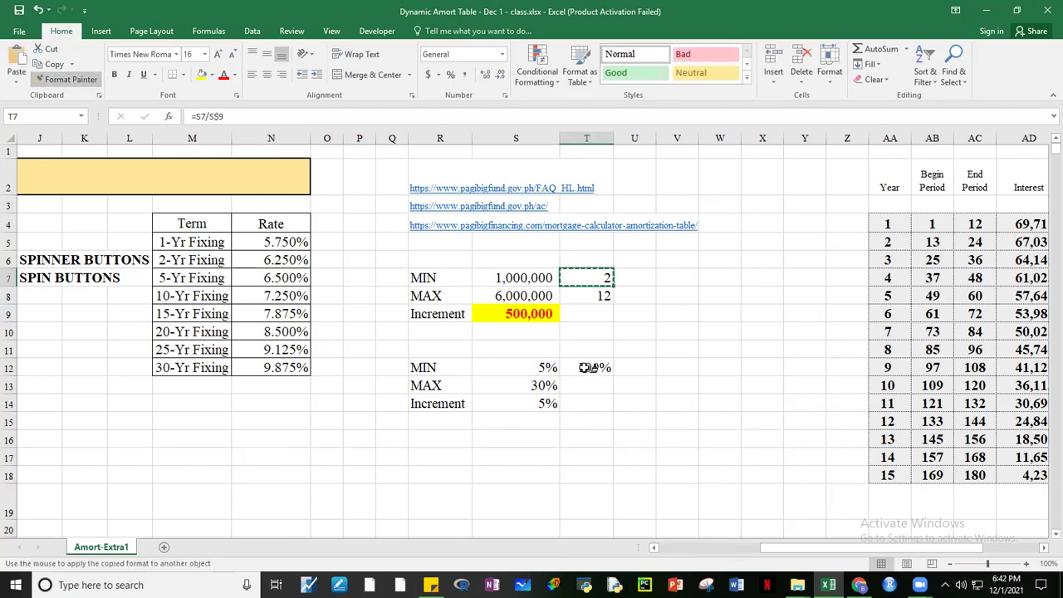
click(588, 367)
drag(614, 375, 614, 388)
click(707, 451)
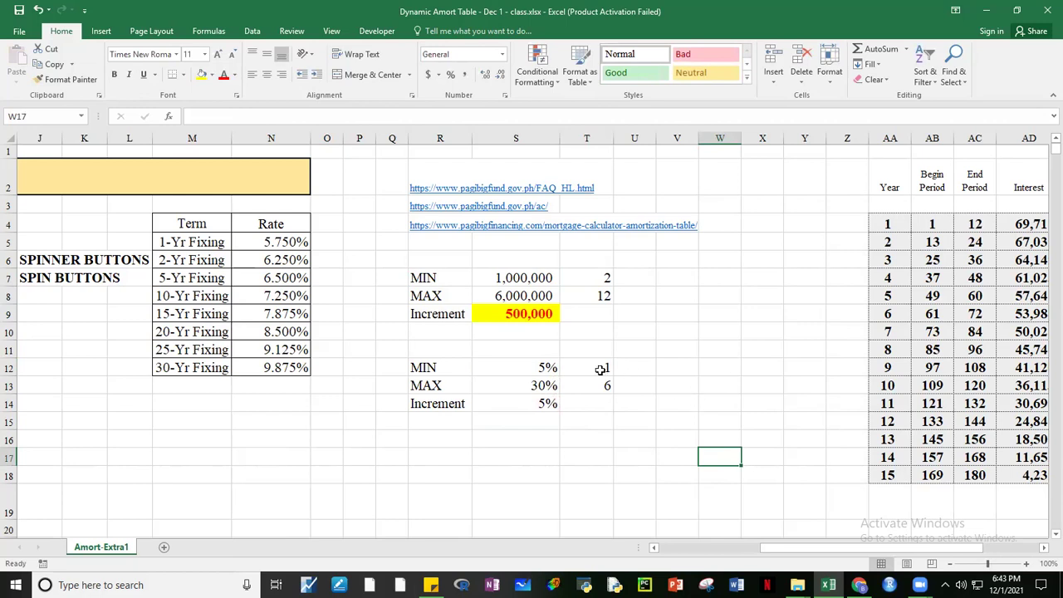
drag(604, 371, 610, 382)
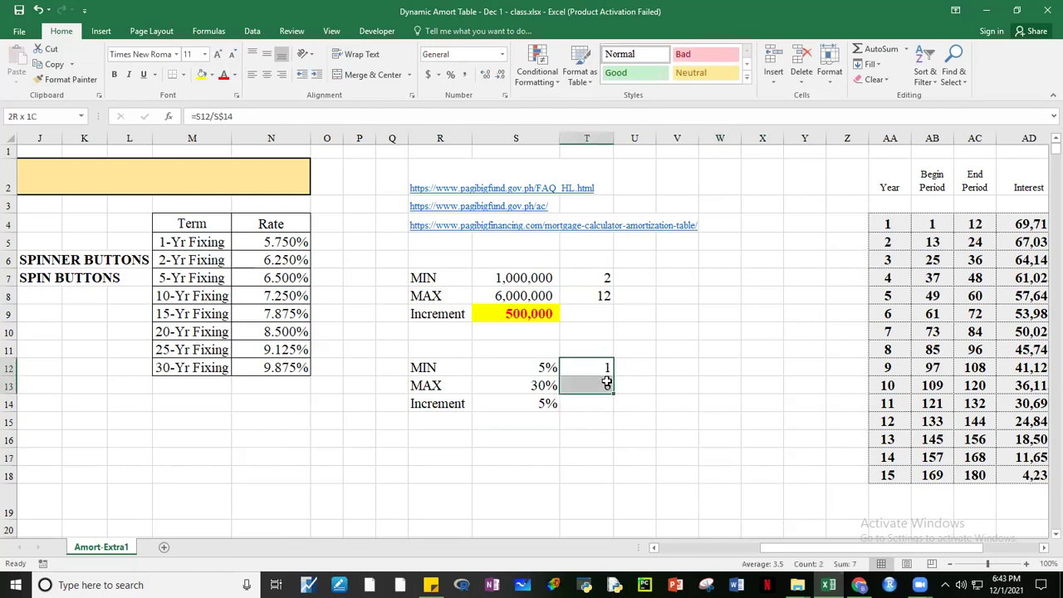
click(798, 379)
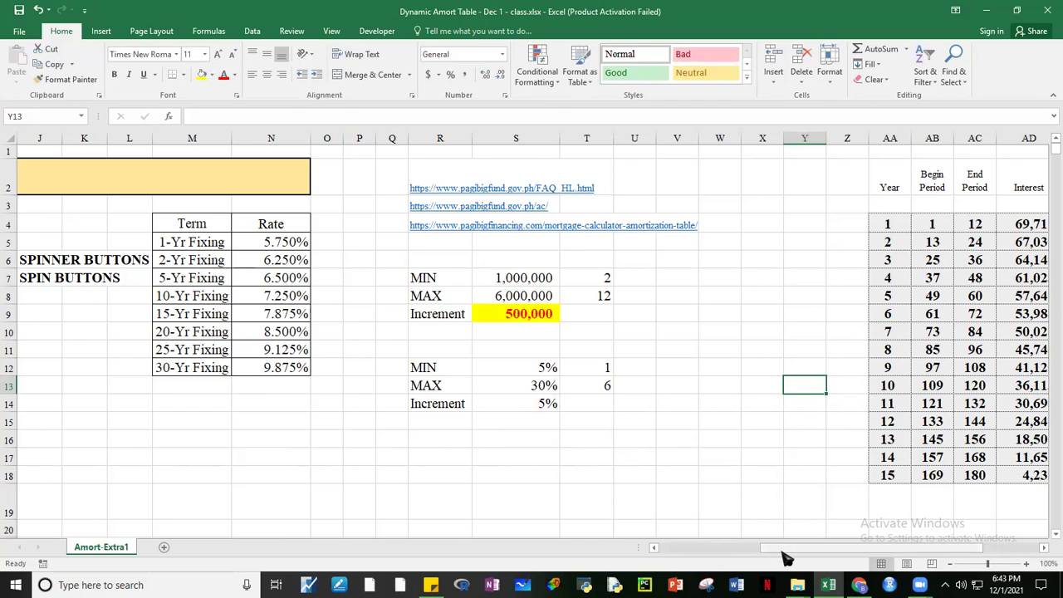
drag(783, 550, 657, 550)
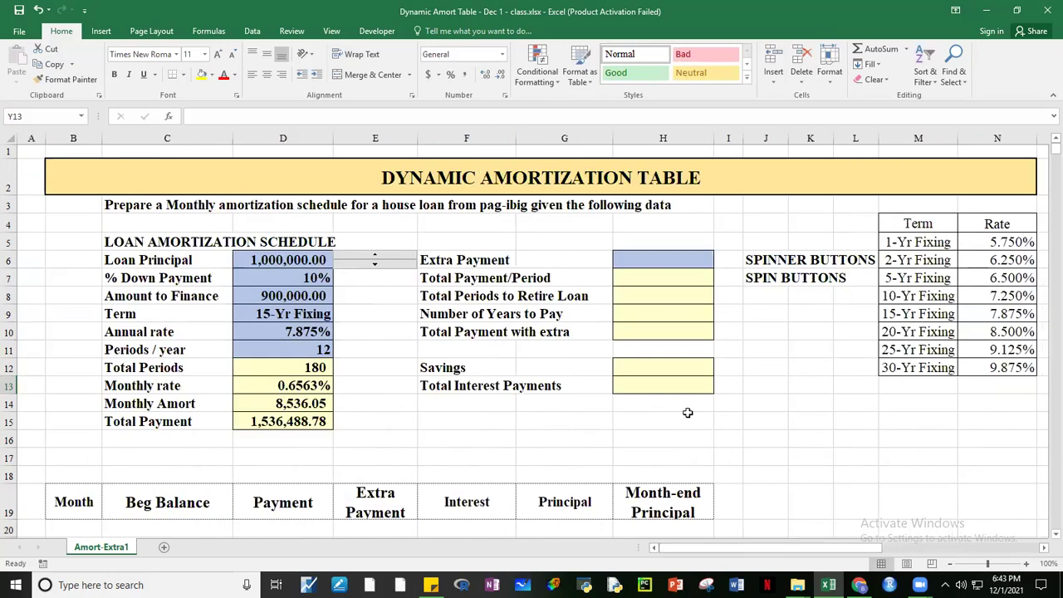
- Duplicate the Loan Principal spinner and place the copy beside % Down Payment
right_click(405, 266)
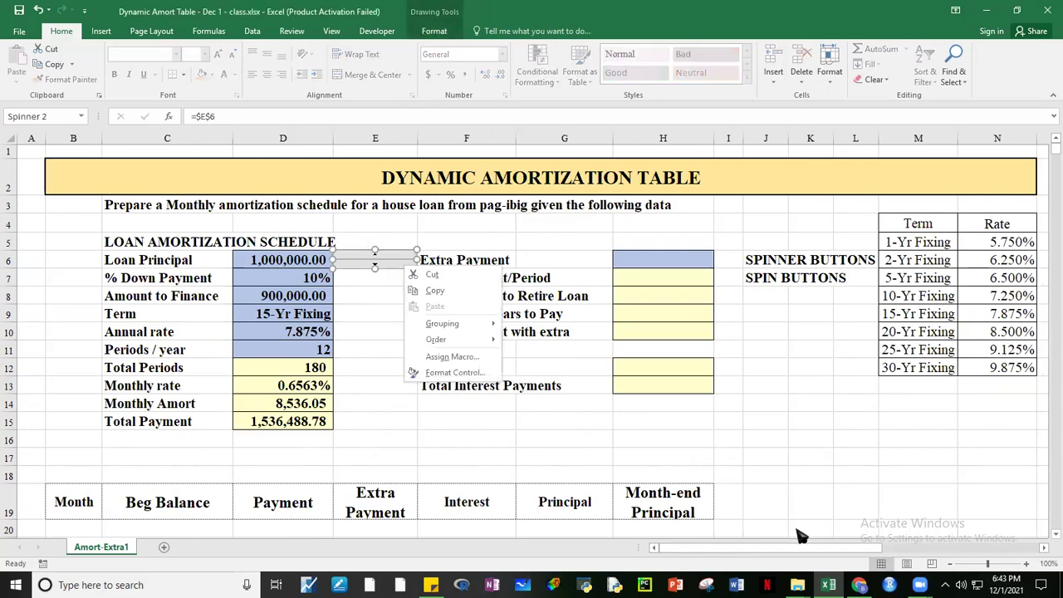
click(453, 292)
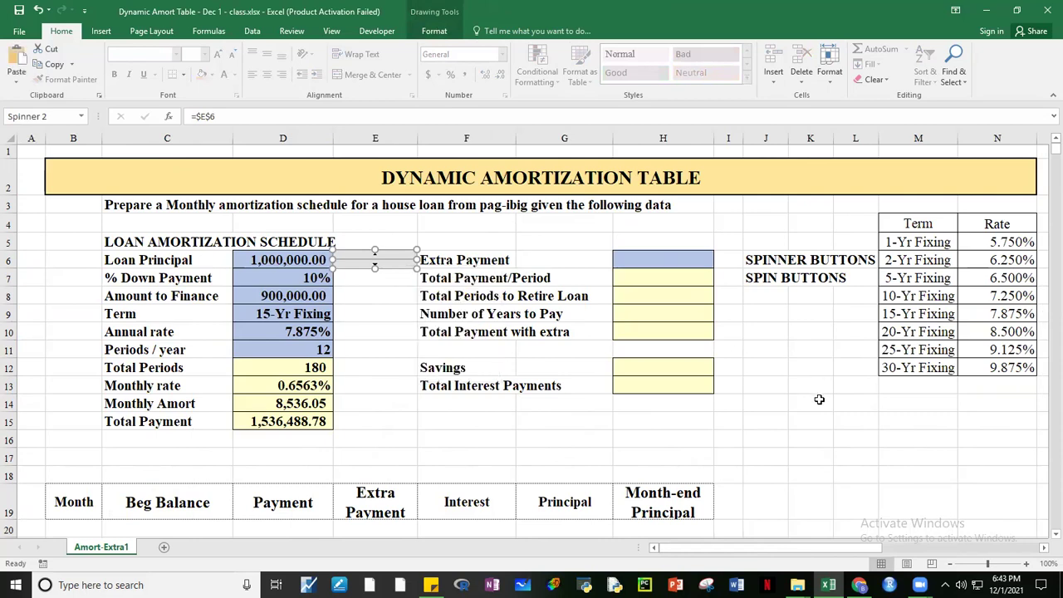
key(ctrl+v)
drag(398, 260, 389, 267)
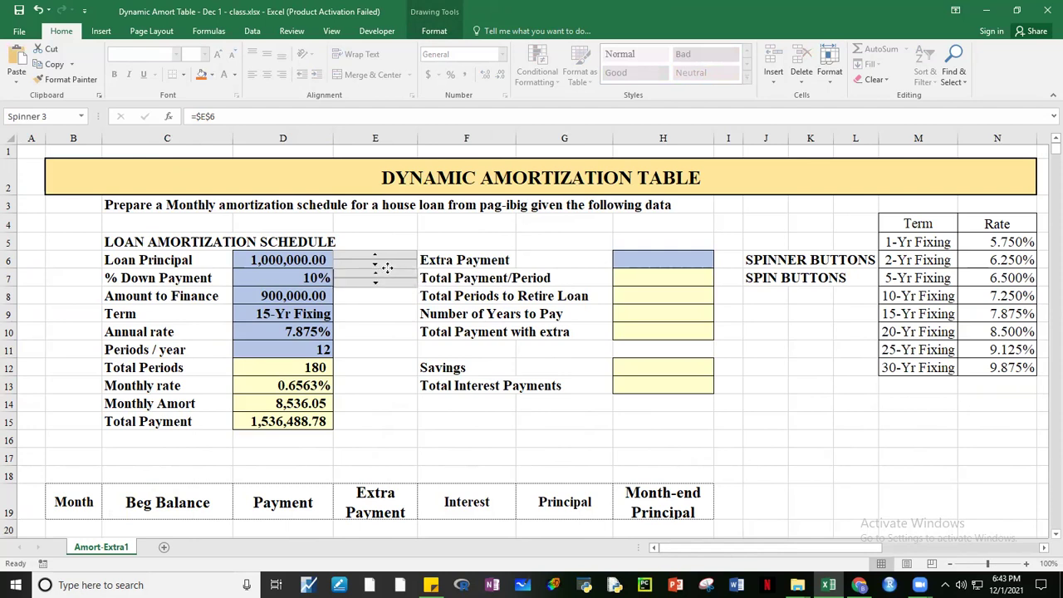
click(822, 499)
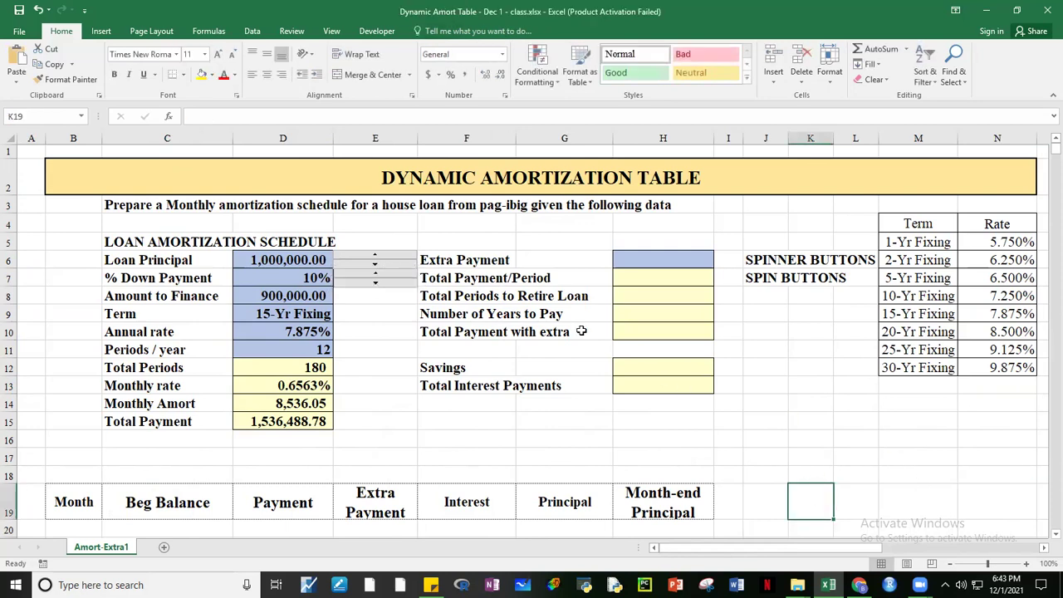
- Test the first spinner, stepping Loan Principal up to 6,000,000.00
click(378, 279)
click(378, 280)
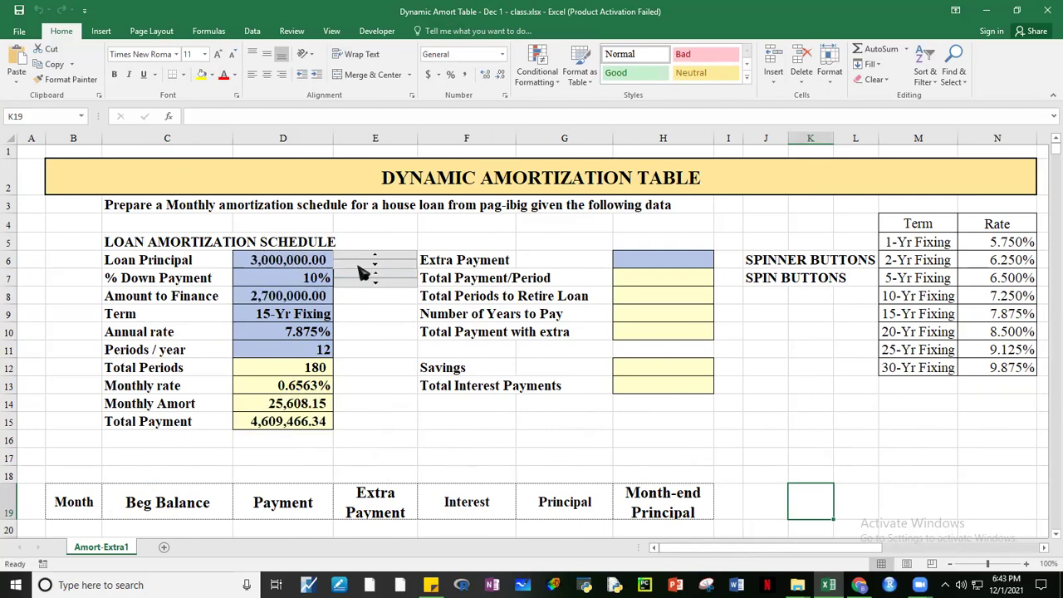
click(377, 277)
click(378, 277)
click(378, 277)
click(378, 277)
click(378, 277)
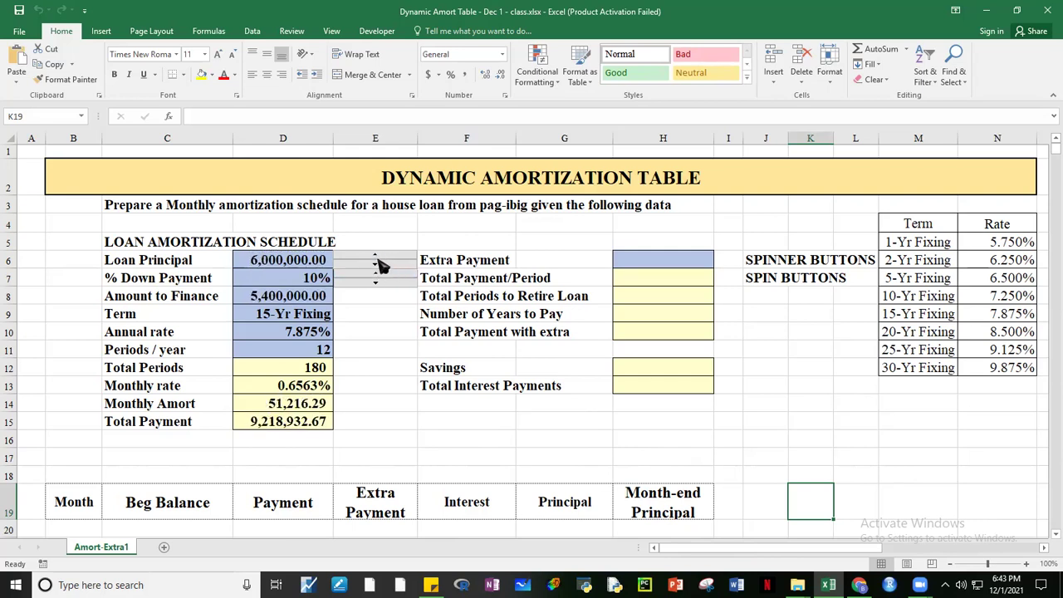
click(377, 274)
click(378, 274)
click(378, 274)
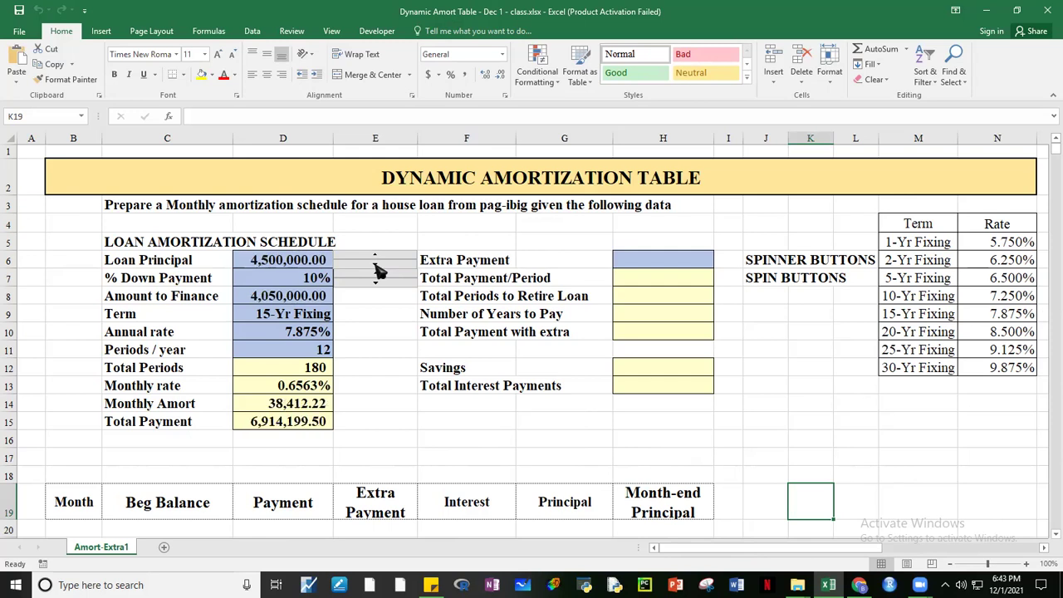
click(376, 257)
click(376, 258)
click(376, 257)
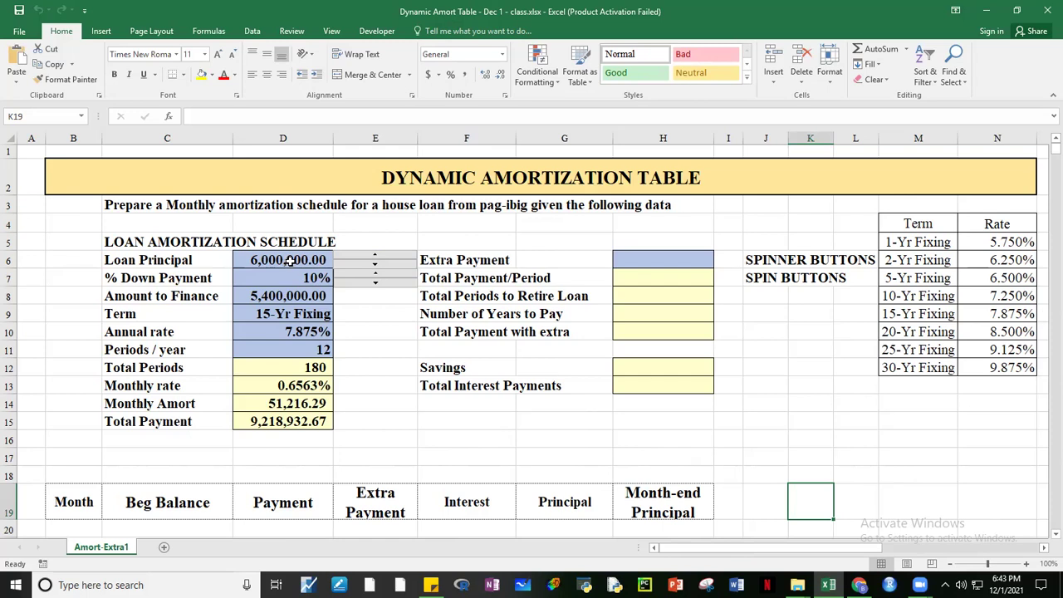
- Link the down-payment spinner to $E$7 with minimum 1 and maximum 6
right_click(401, 283)
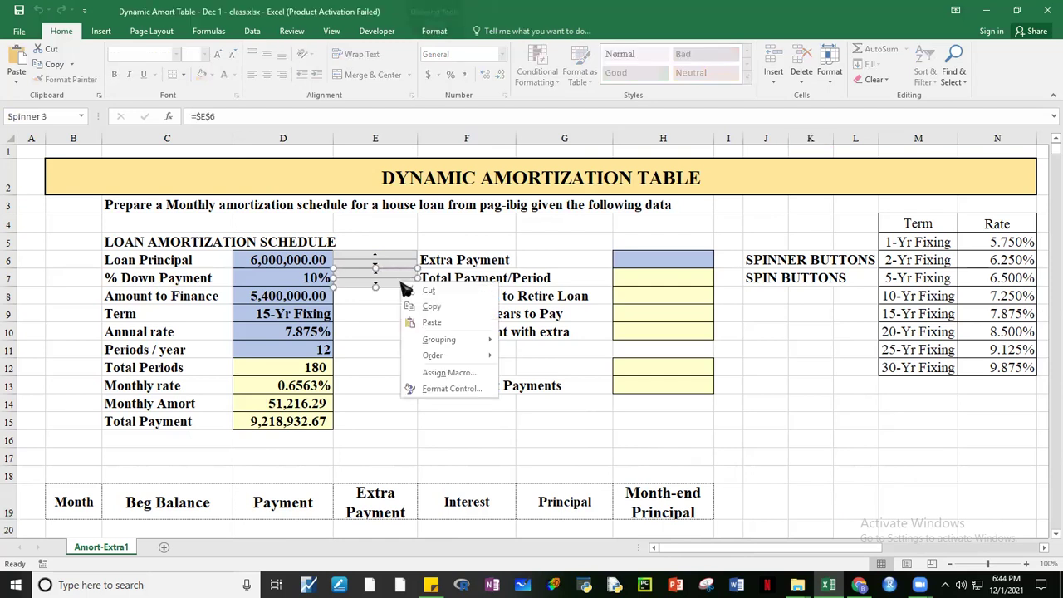
click(448, 389)
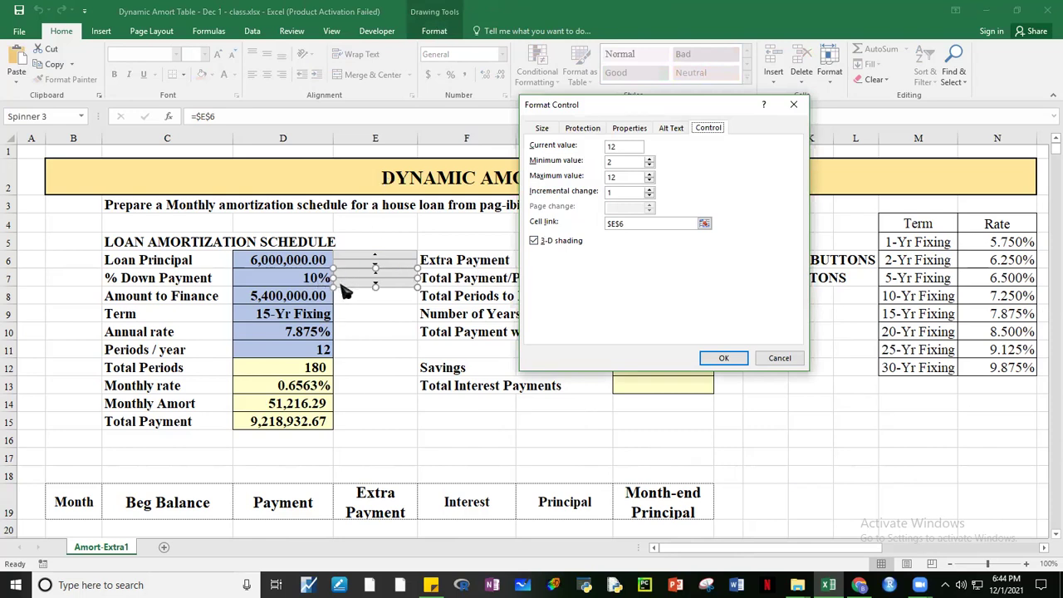
click(628, 226)
key(BackSpace)
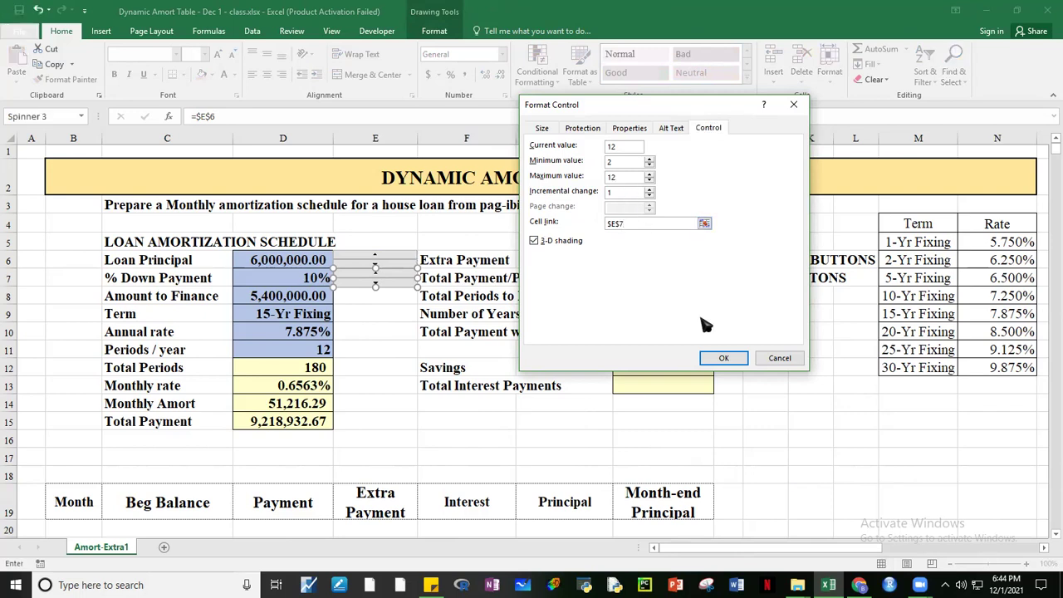
click(815, 549)
drag(817, 554, 878, 550)
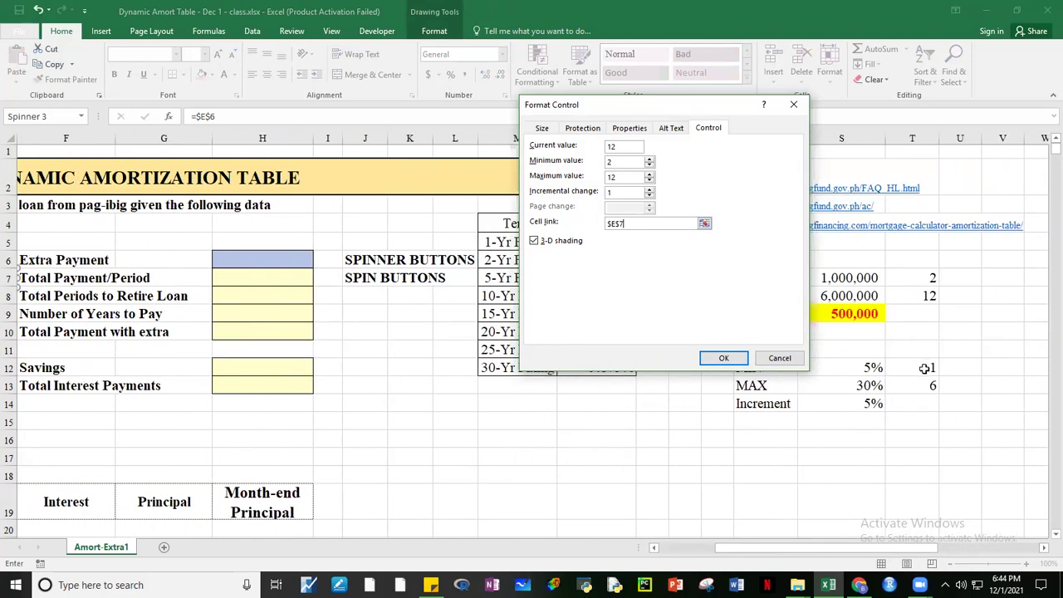
double_click(608, 163)
text(1)
double_click(612, 177)
text(6)
click(722, 358)
drag(784, 549, 957, 549)
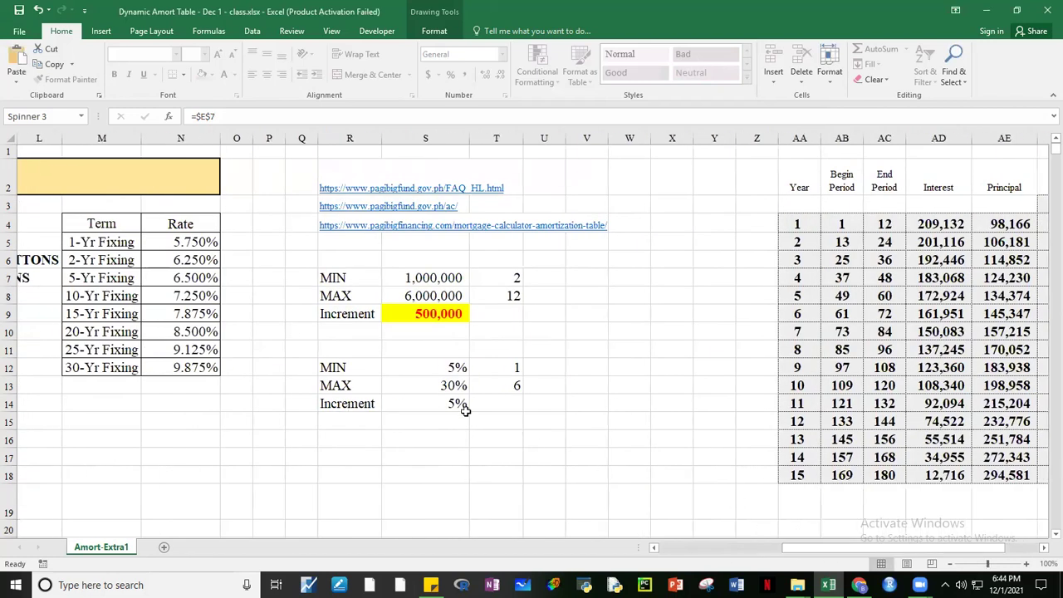
- Give S14 yellow fill and red font and name it Increment2
click(455, 403)
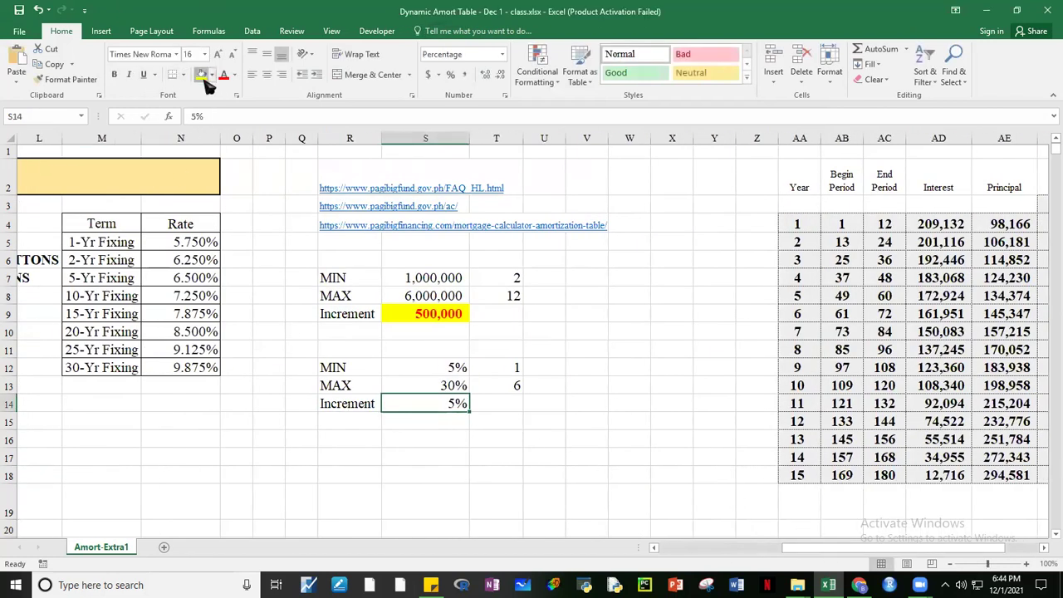
click(201, 74)
click(223, 74)
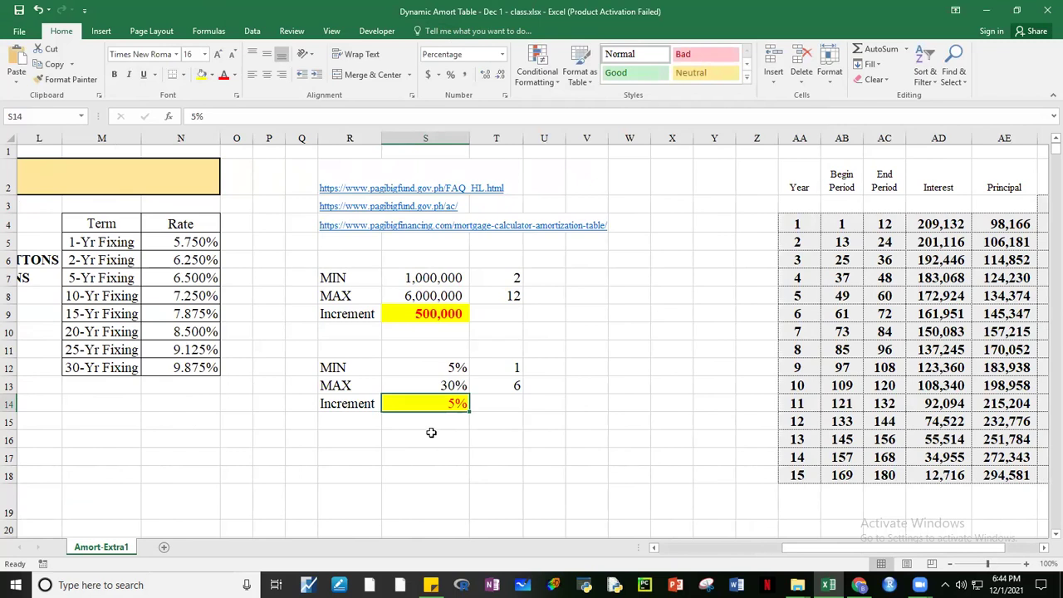
click(72, 120)
text(Increment2)
key(Return)
click(434, 458)
click(442, 404)
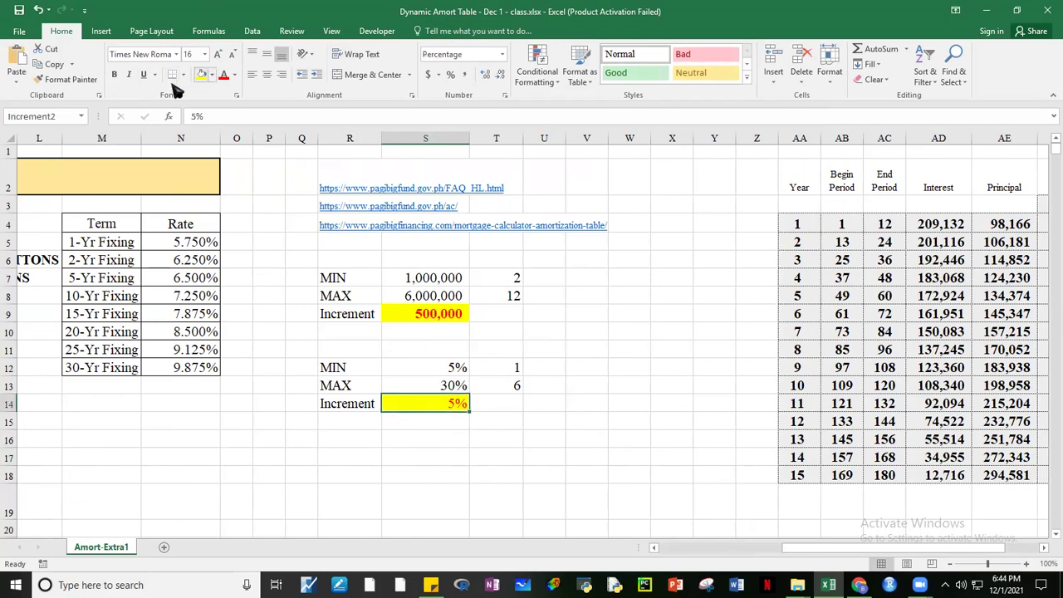
click(635, 385)
drag(812, 548, 715, 543)
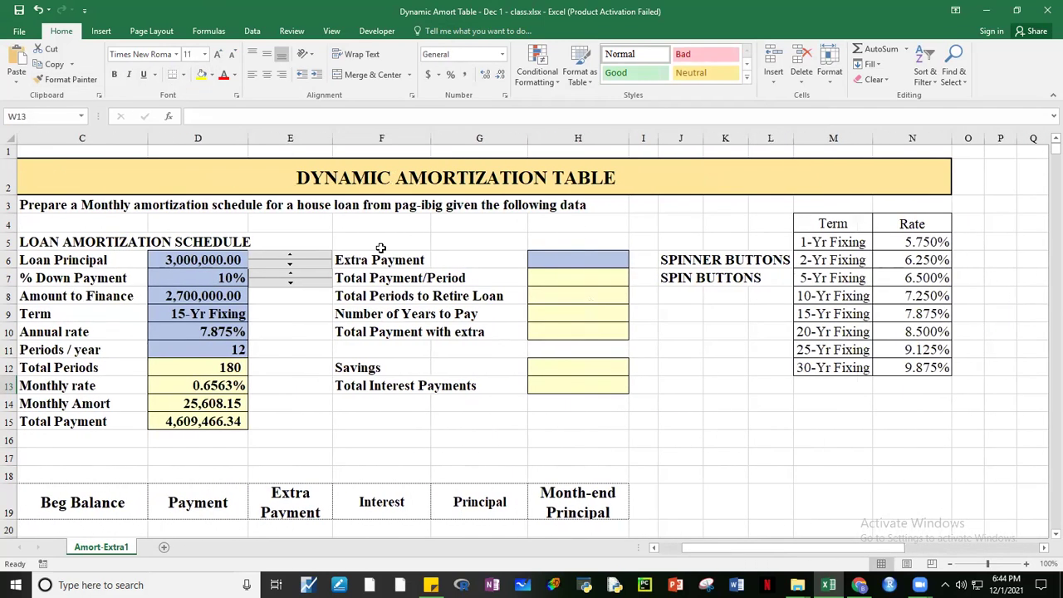
- Move the down-payment spinner aside and test it, stepping E7 up and down
click(296, 279)
right_click(321, 273)
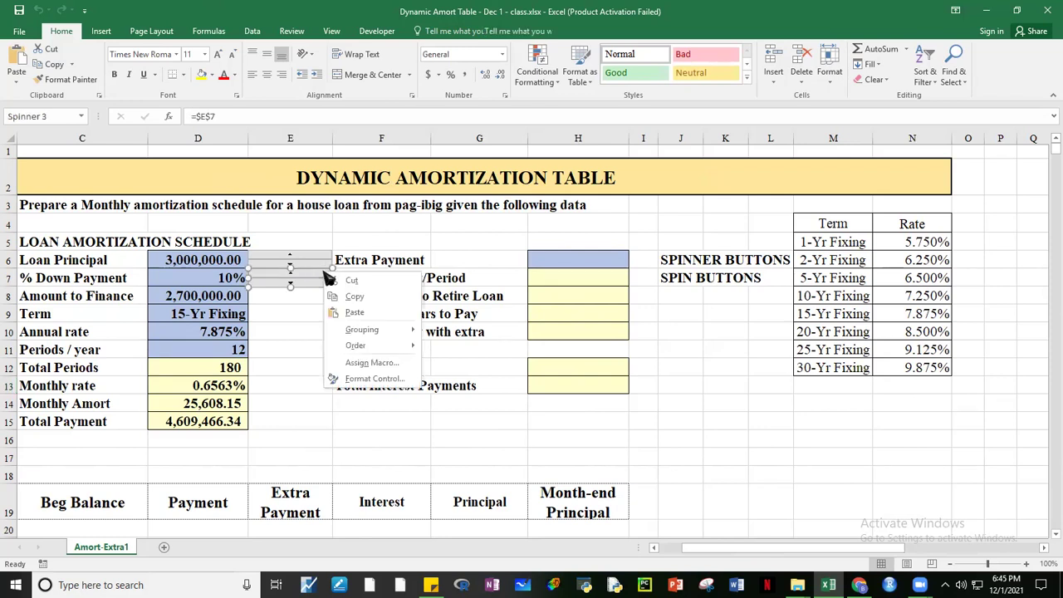
key(Escape)
drag(321, 272, 341, 316)
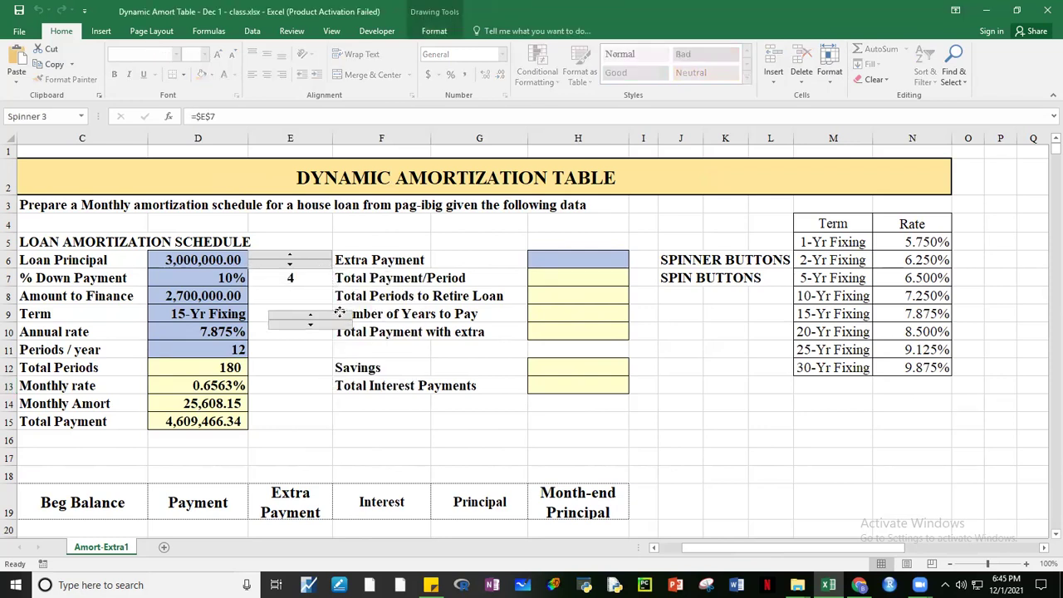
click(309, 349)
click(314, 316)
click(314, 317)
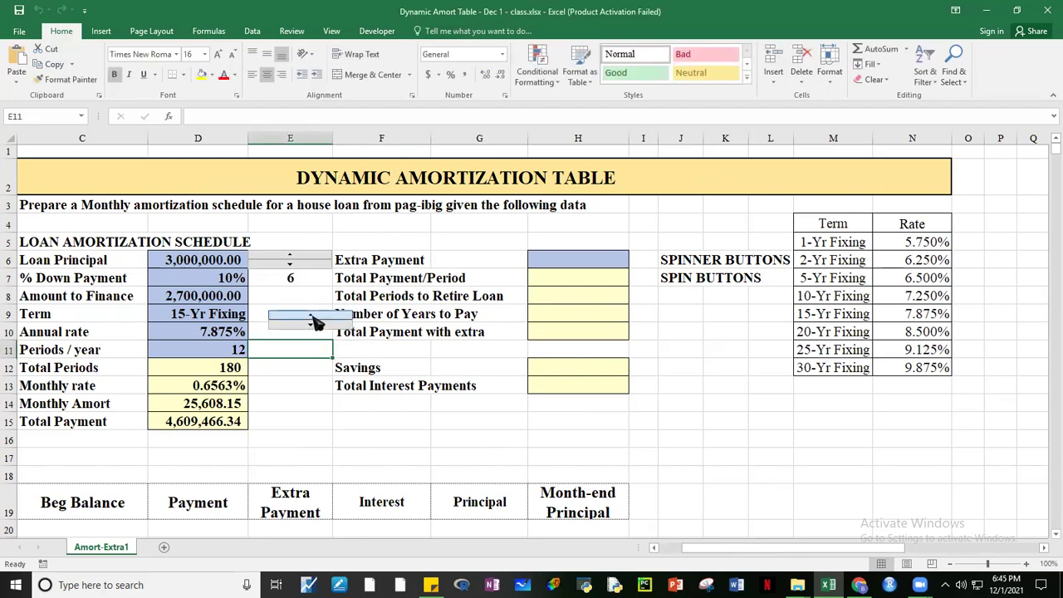
click(313, 325)
click(313, 325)
click(313, 324)
click(313, 325)
click(313, 324)
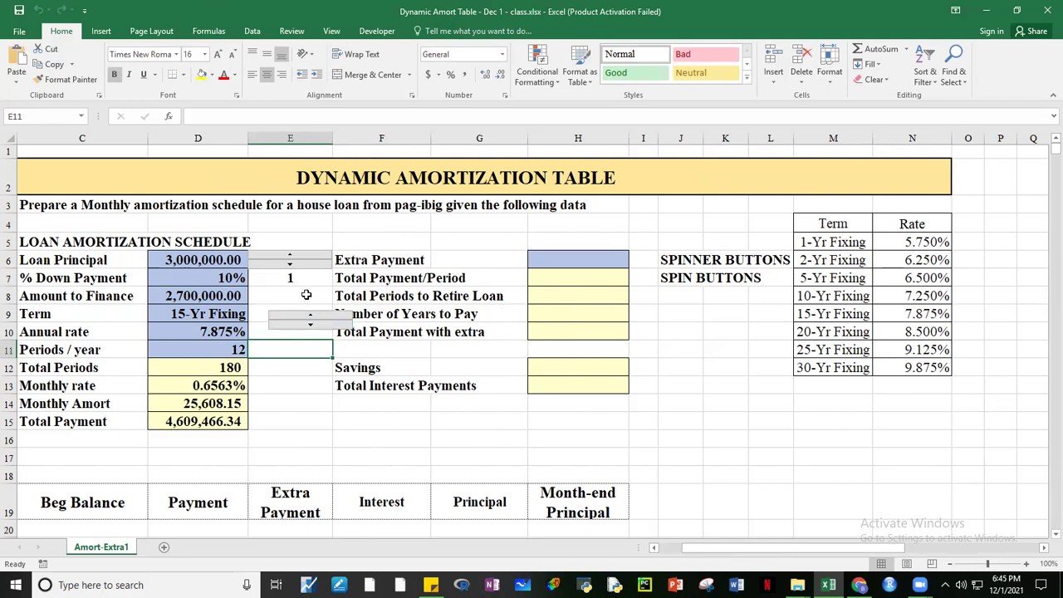
click(330, 316)
click(330, 317)
- Move the down-payment spinner back beside % Down Payment over E7
right_click(330, 317)
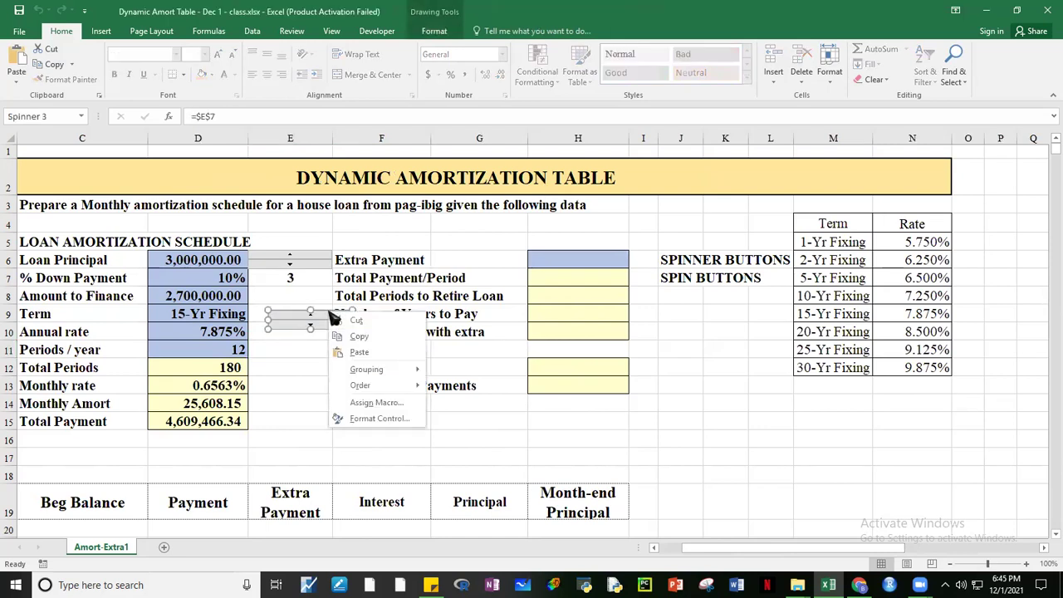
key(Escape)
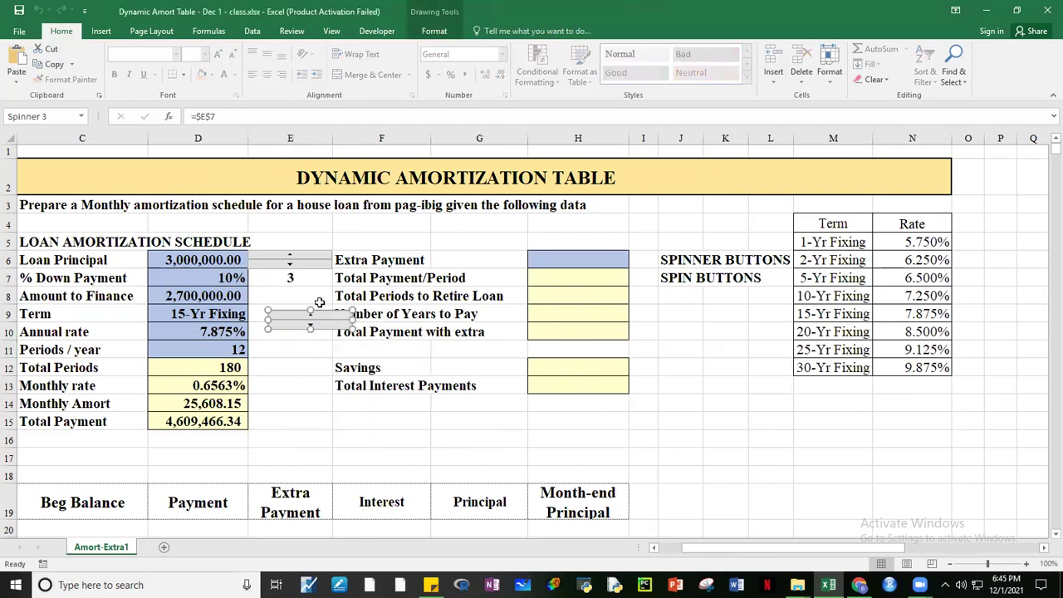
drag(319, 312, 297, 264)
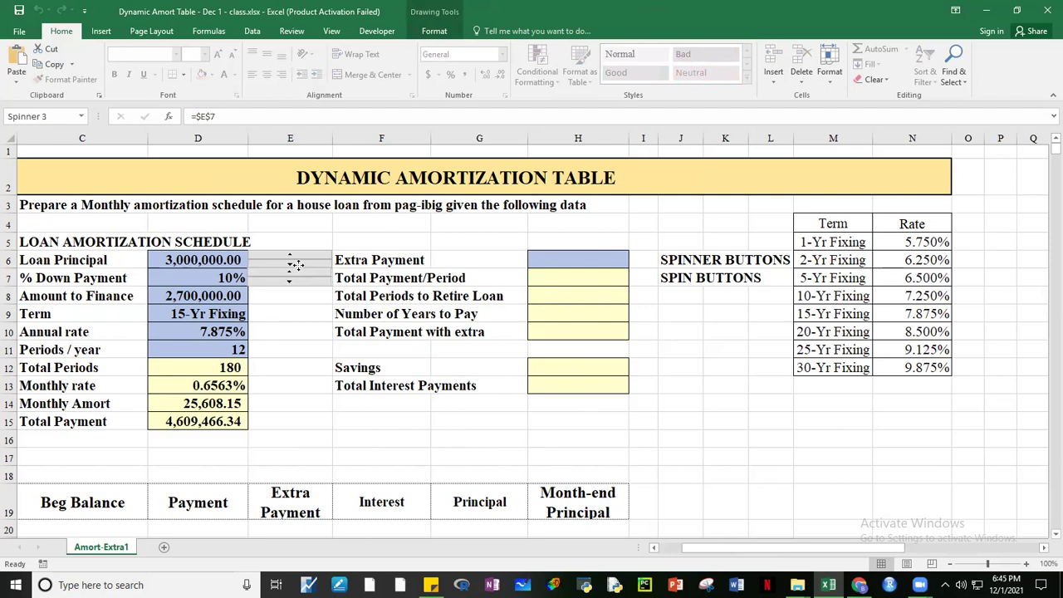
click(671, 419)
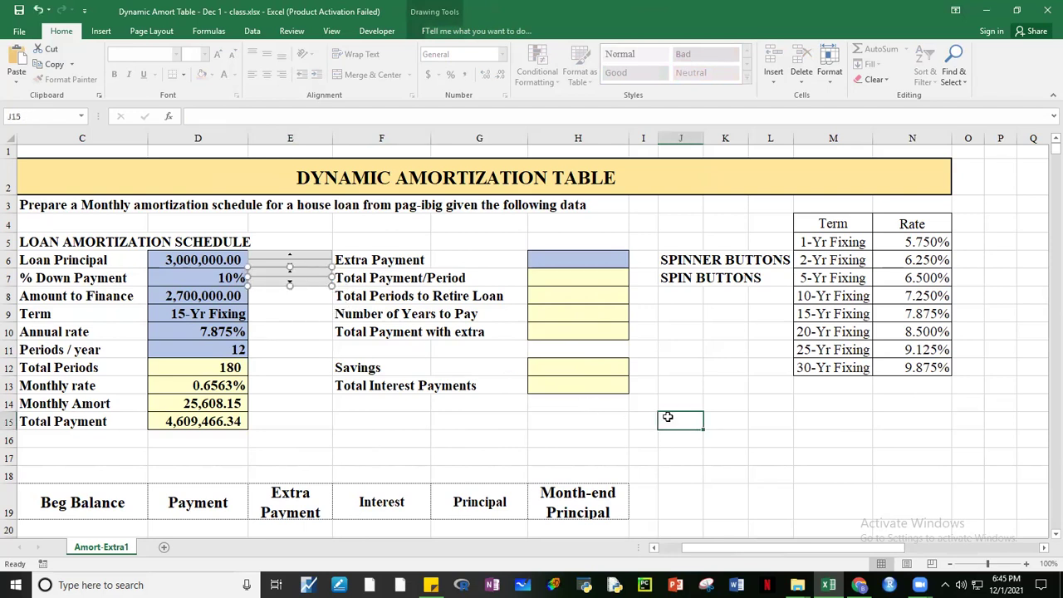
- Enter the formula =Increment2*E7 in D7 for the % Down Payment
click(201, 279)
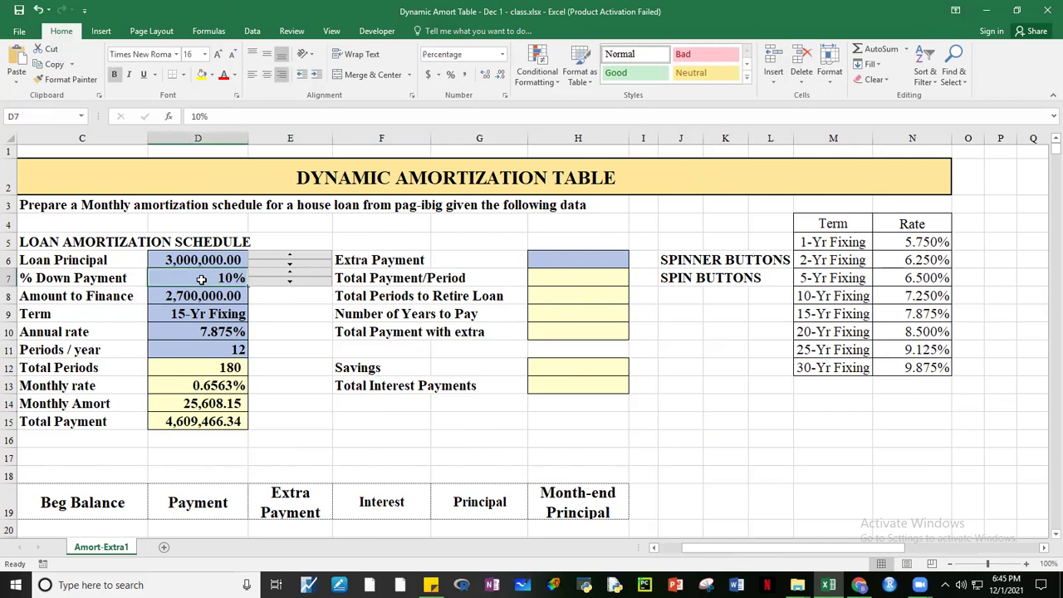
text(=)
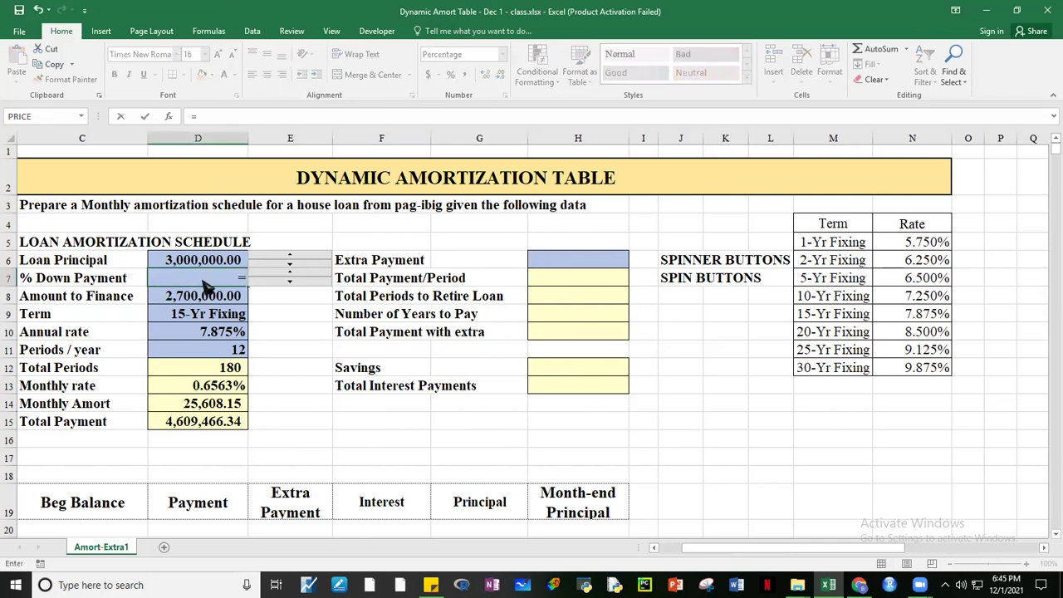
text(Incre)
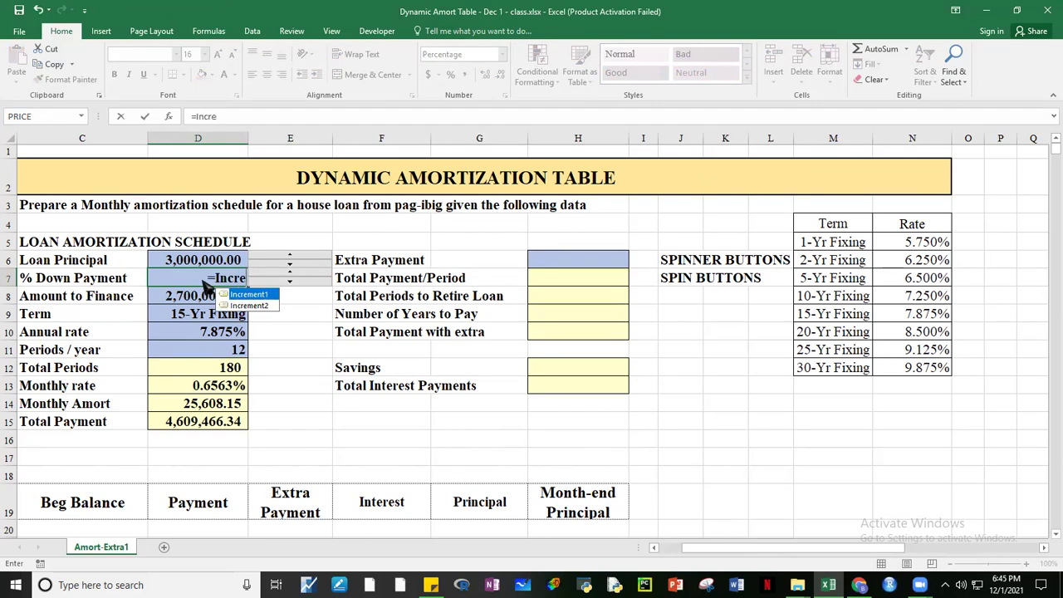
key(Down)
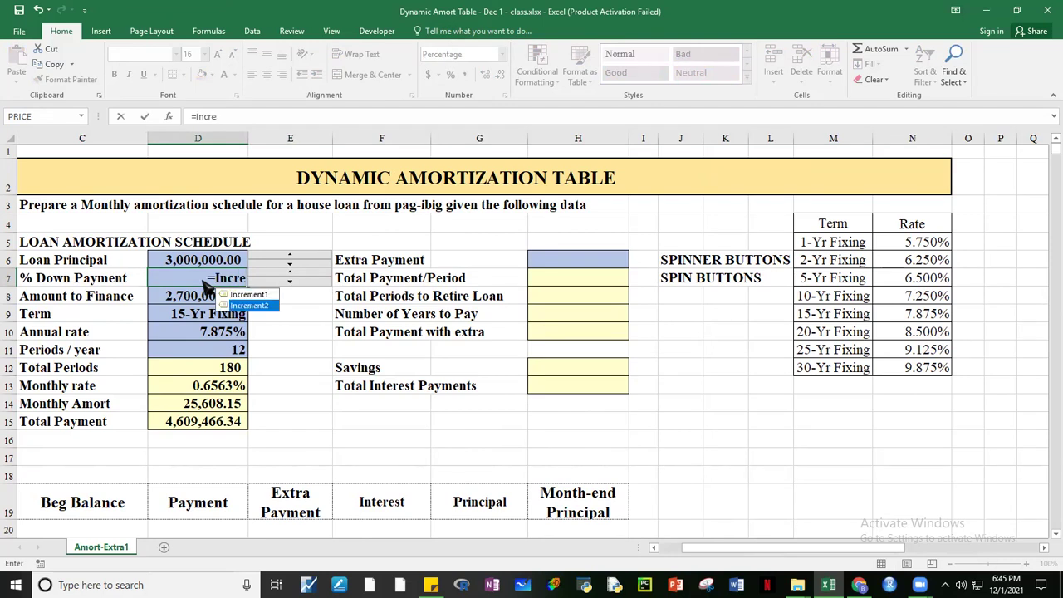
key(Tab)
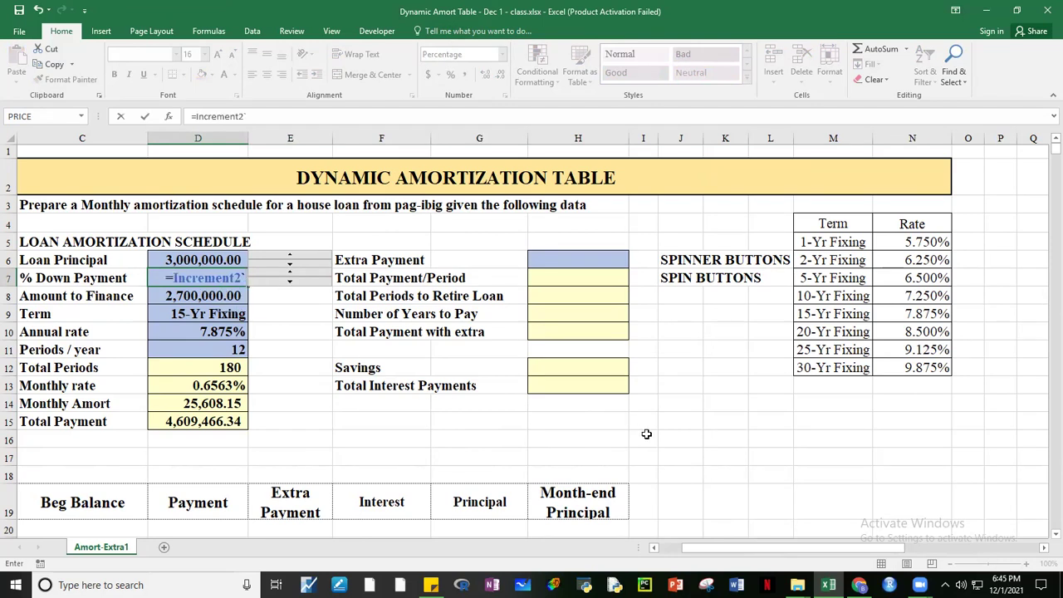
key(BackSpace)
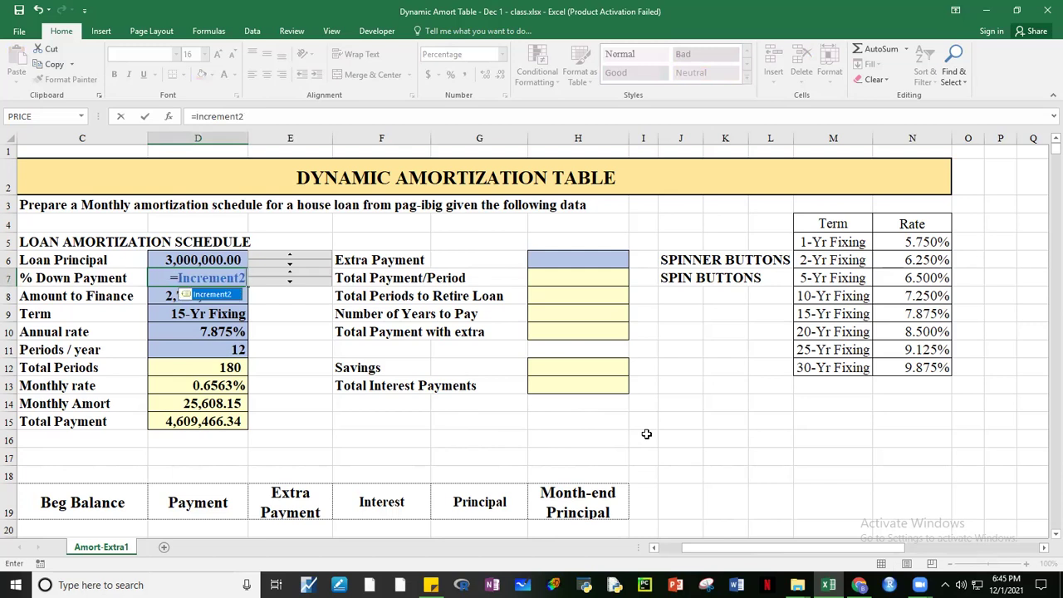
text(*)
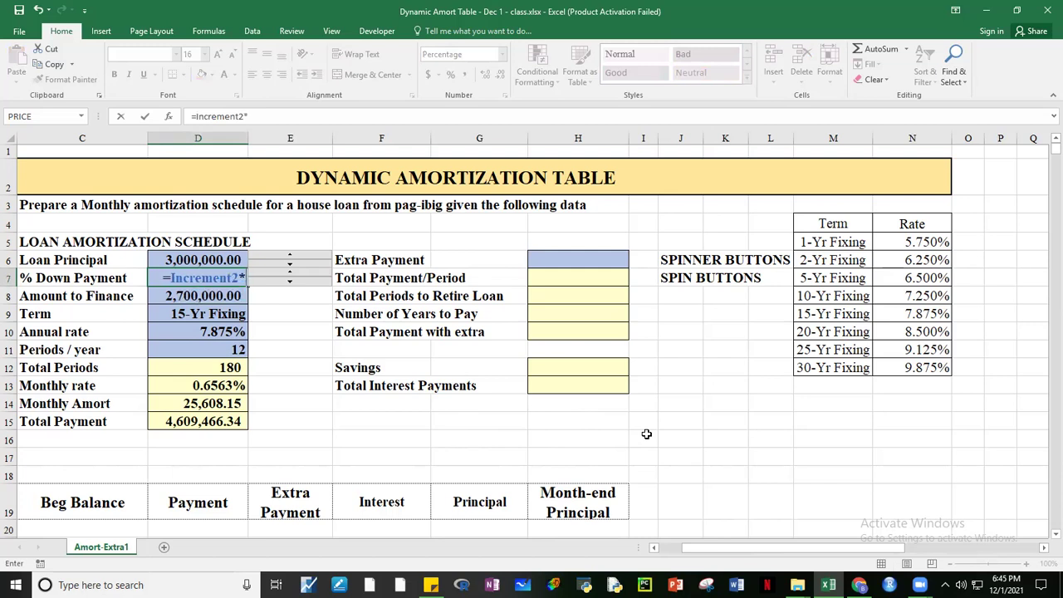
click(303, 304)
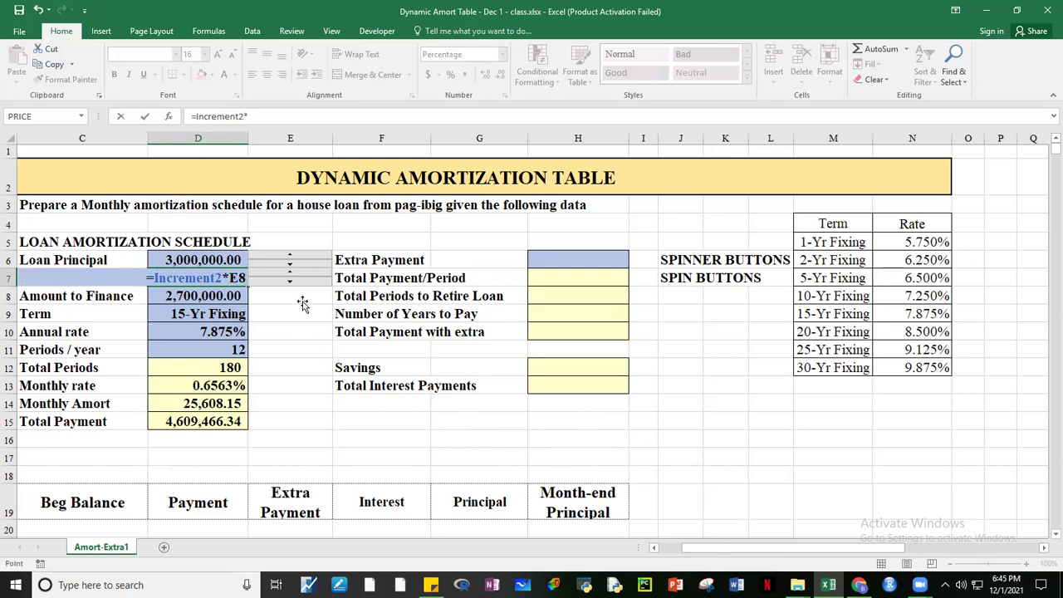
click(291, 283)
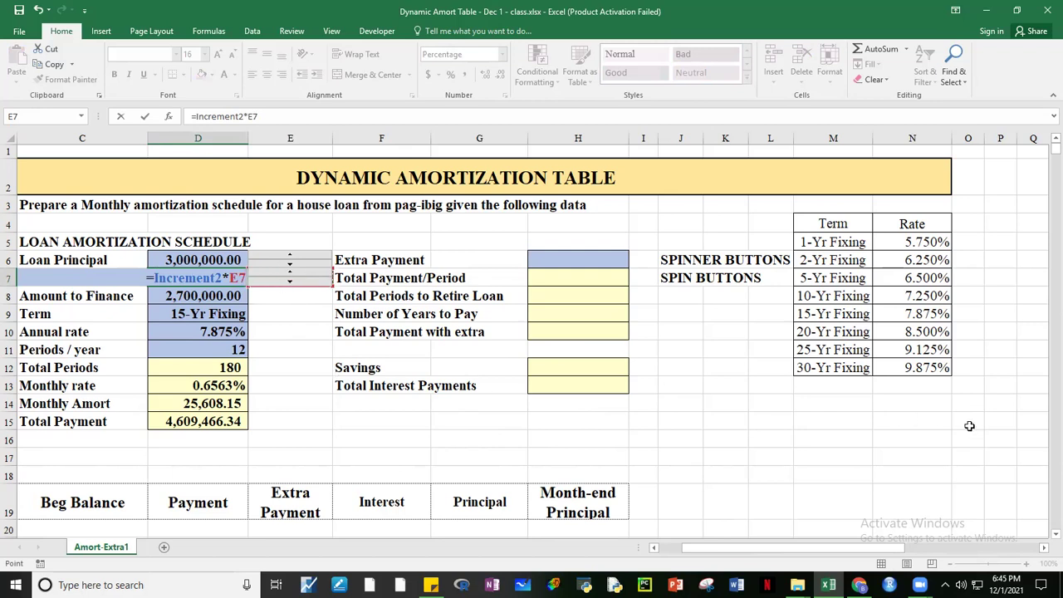
key(ctrl+Return)
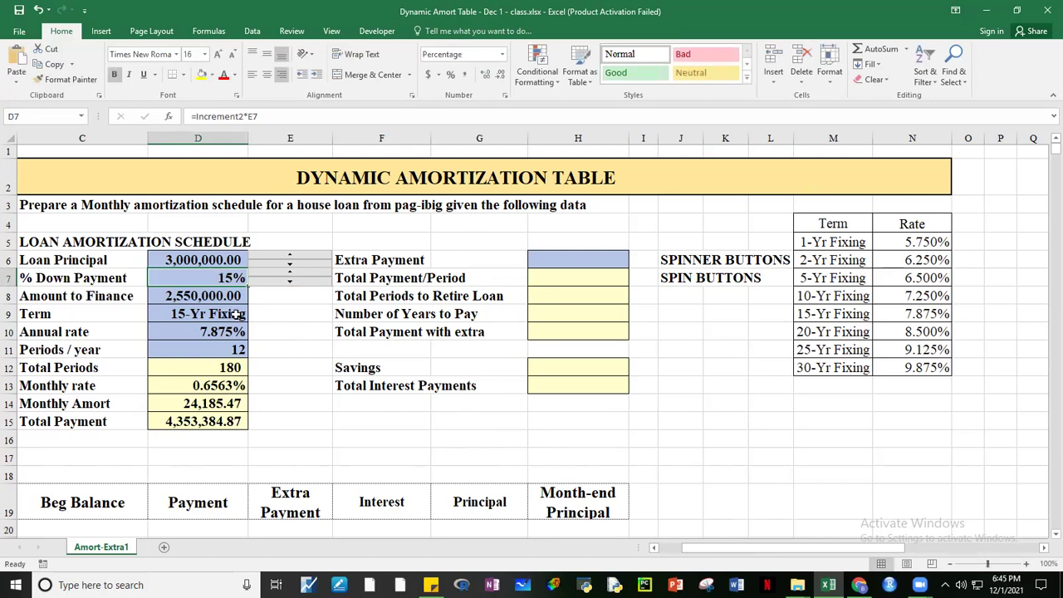
- Step the % Down Payment spinner up and down, leaving it at its 30% maximum
click(291, 272)
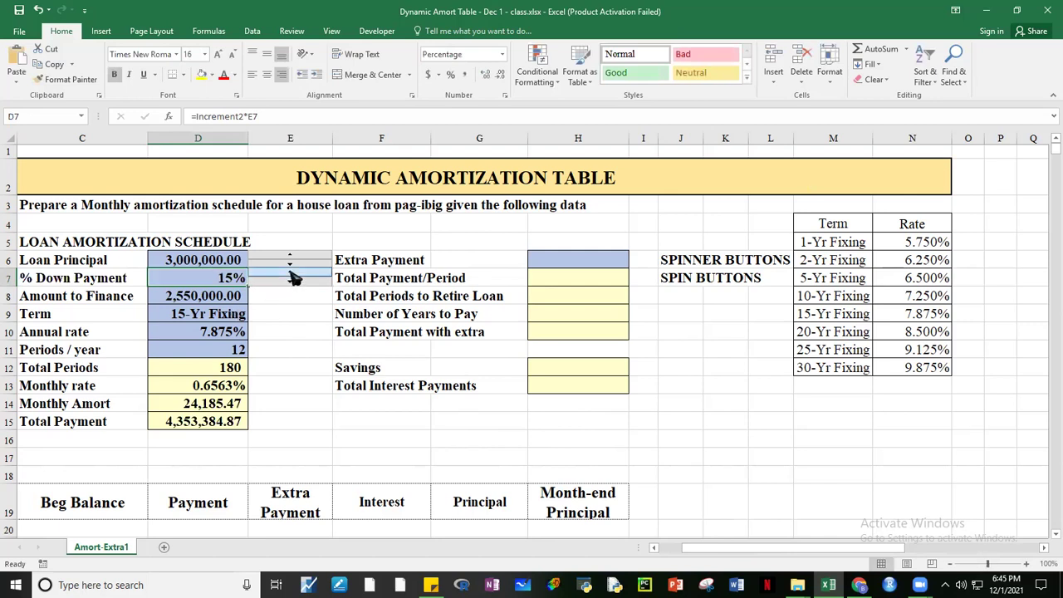
click(291, 273)
click(291, 273)
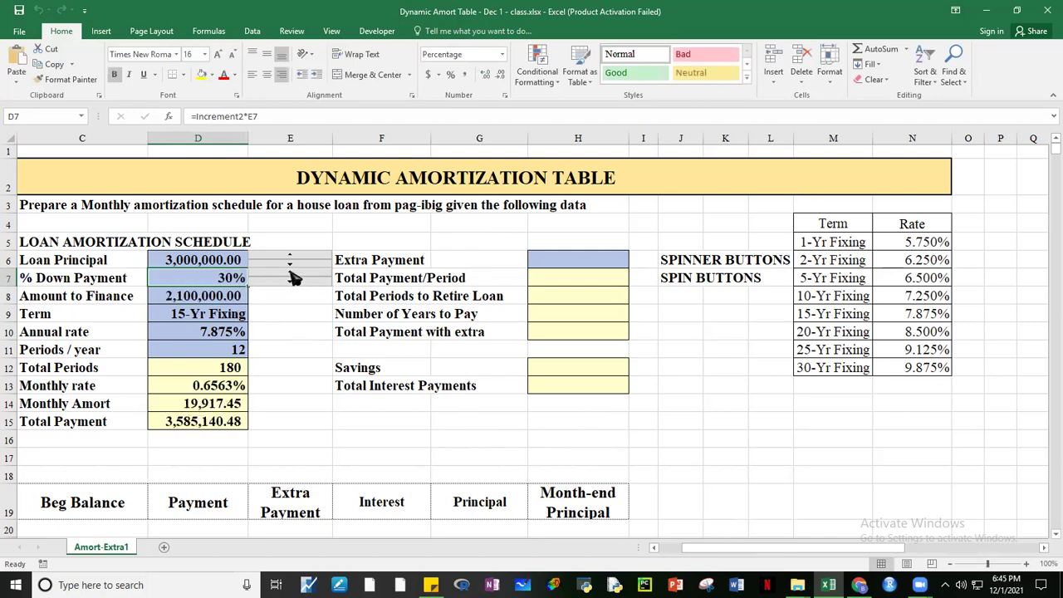
click(290, 284)
click(290, 284)
click(291, 284)
click(290, 284)
click(291, 283)
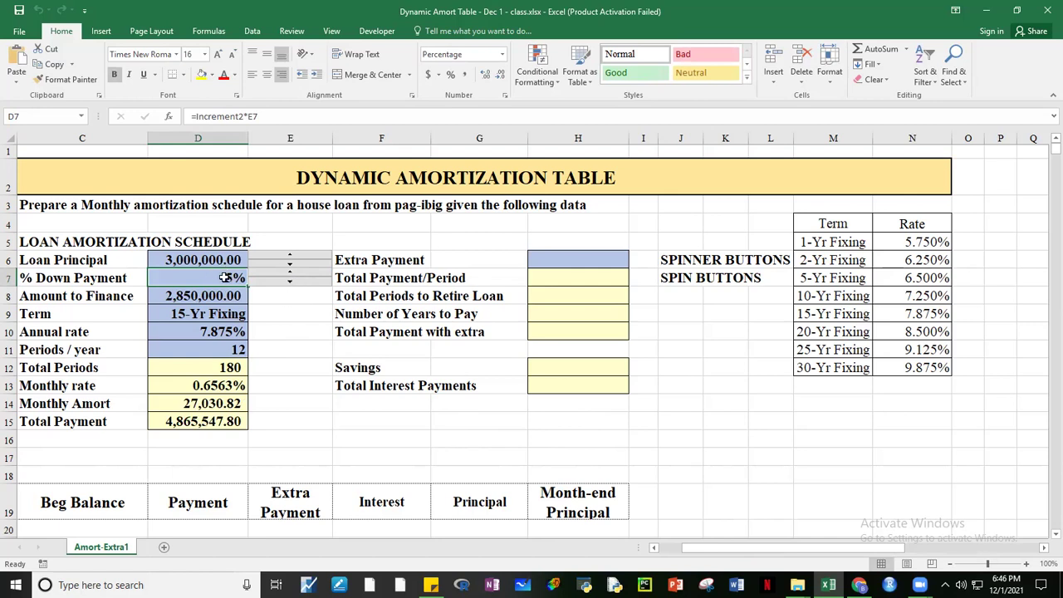
click(291, 275)
click(291, 275)
click(292, 275)
click(291, 275)
click(291, 274)
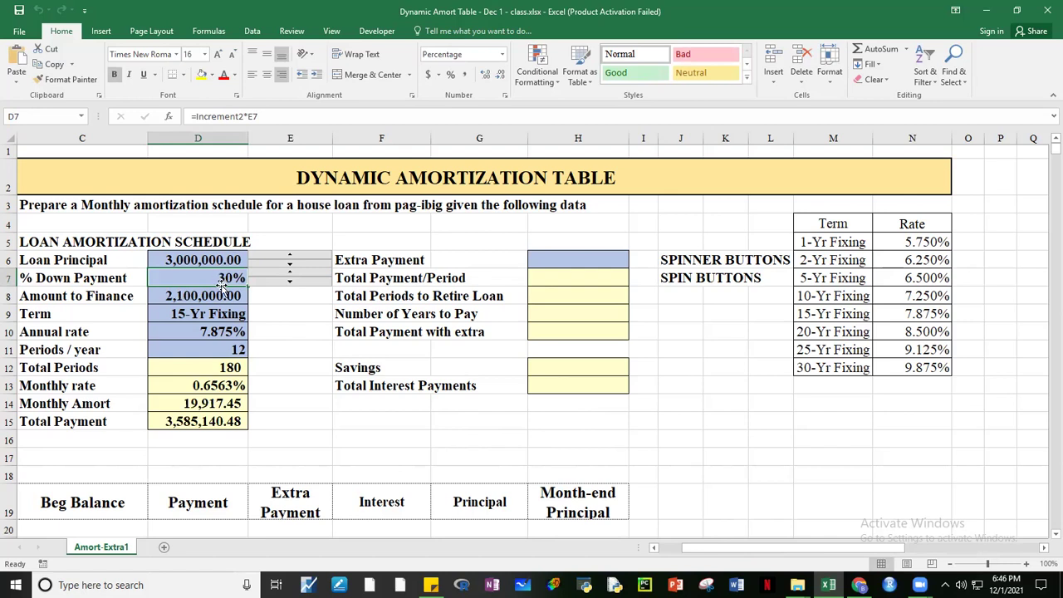
click(716, 416)
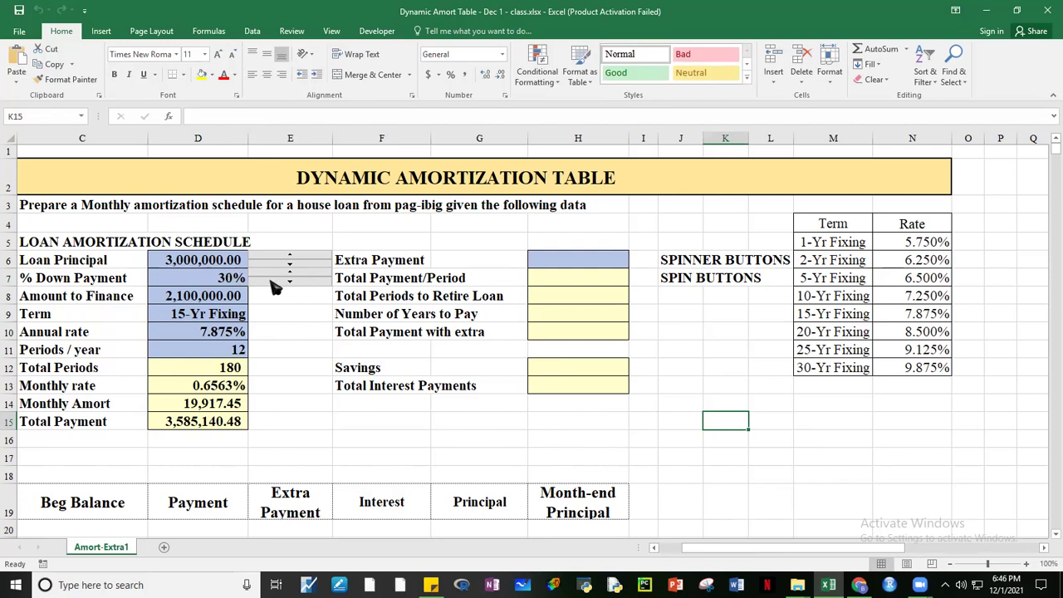
click(290, 281)
click(290, 285)
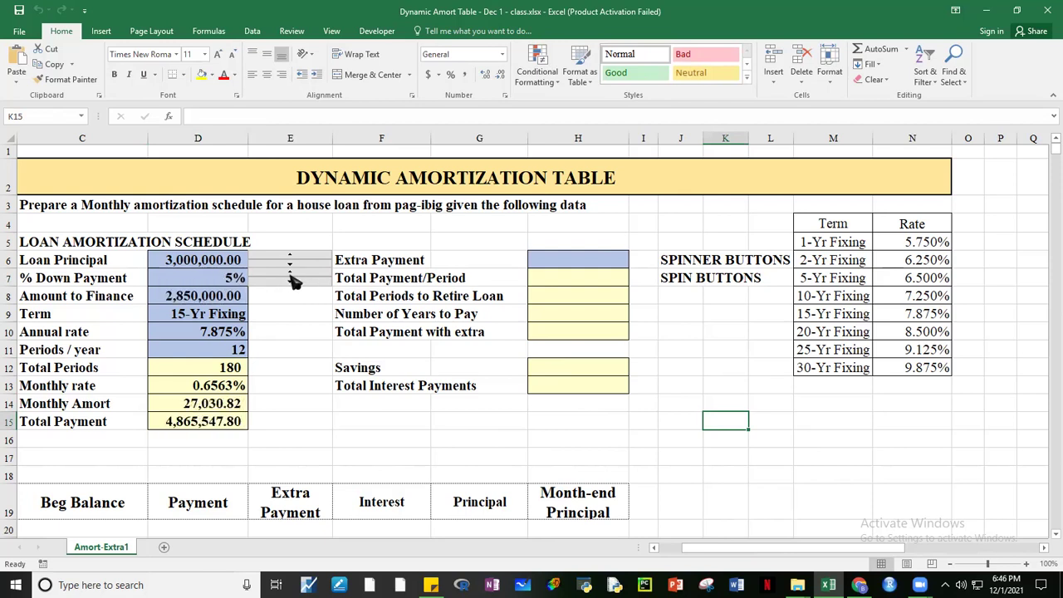
click(292, 274)
click(292, 274)
click(292, 274)
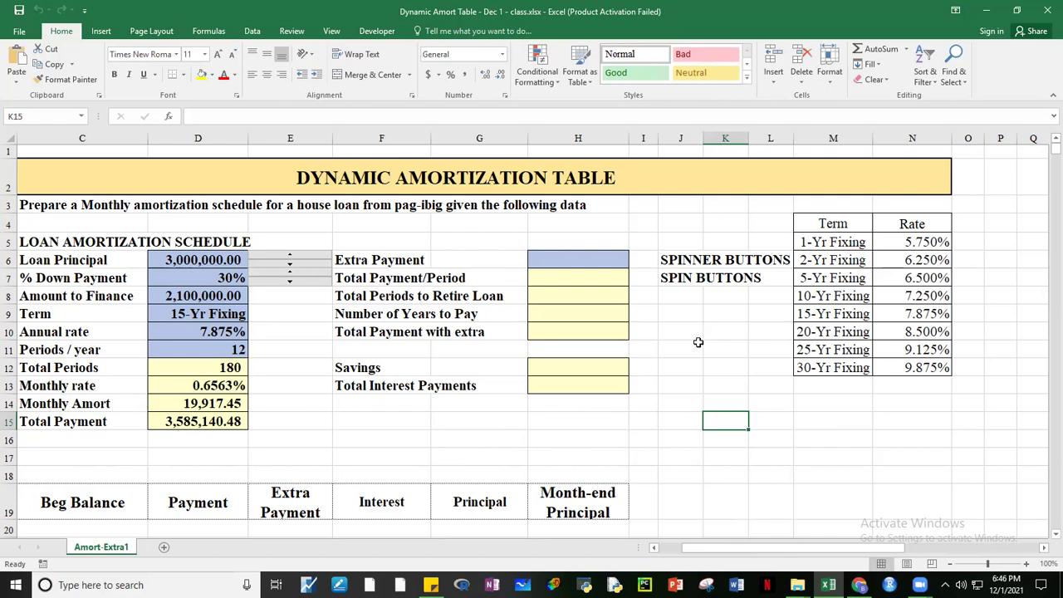
- Scroll right and narrow column P so the MIN, MAX and Increment limits sit by the rate table
drag(867, 550, 886, 560)
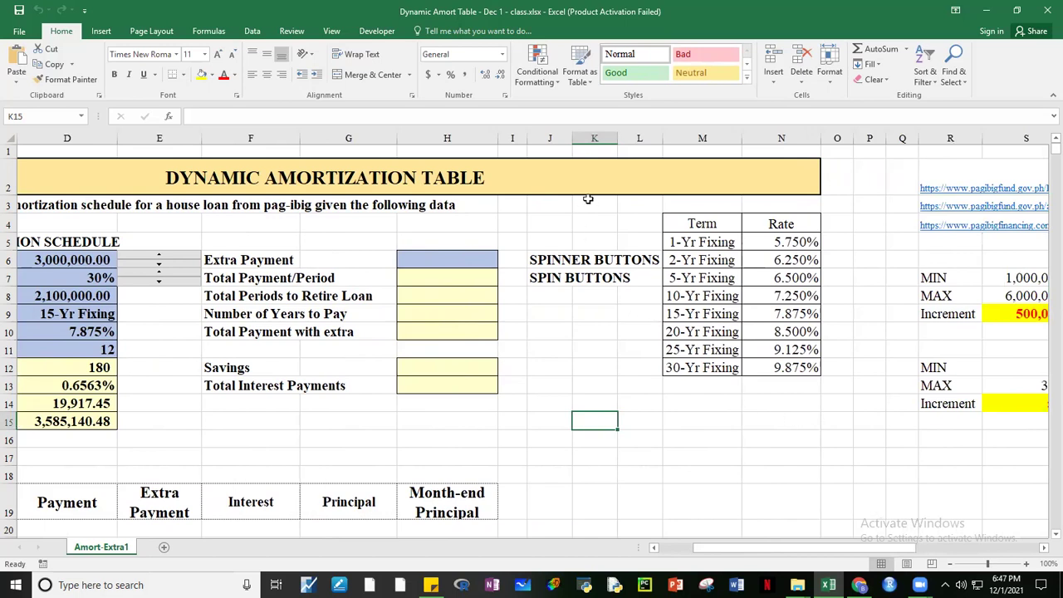
mouse_move(887, 138)
mouse_down()
mouse_move(842, 137)
mouse_move(895, 152)
mouse_move(883, 152)
mouse_up()
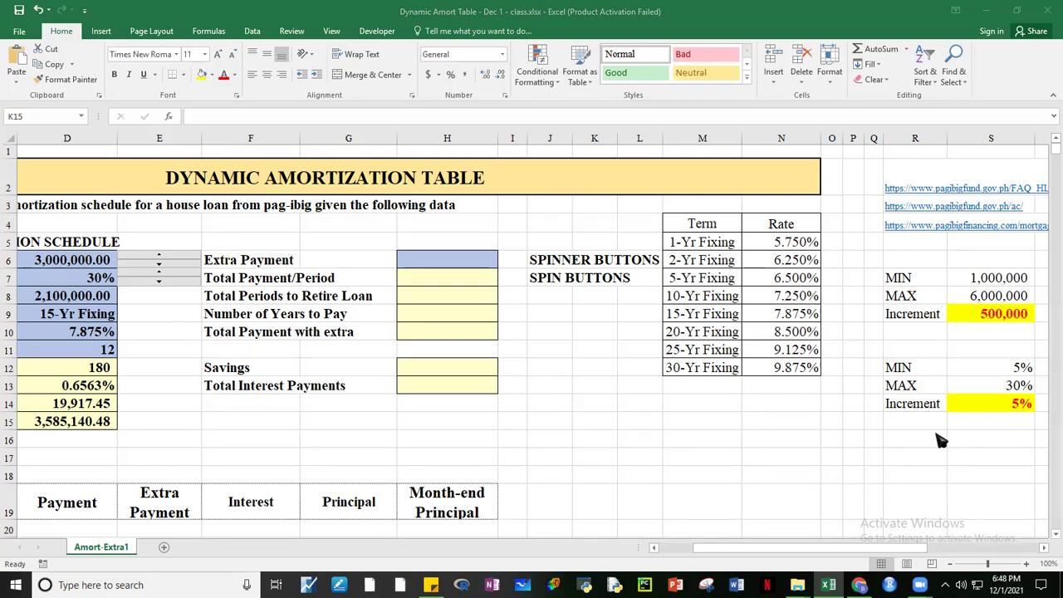
- Review the step-count formulas in T7 and T8, then scroll back left
click(771, 559)
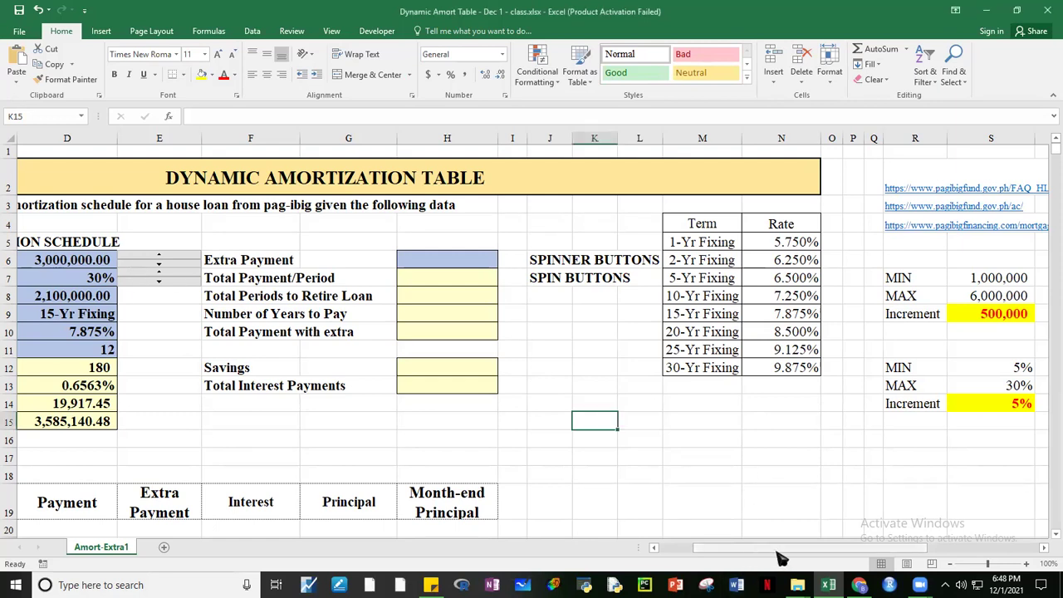
drag(793, 554, 877, 553)
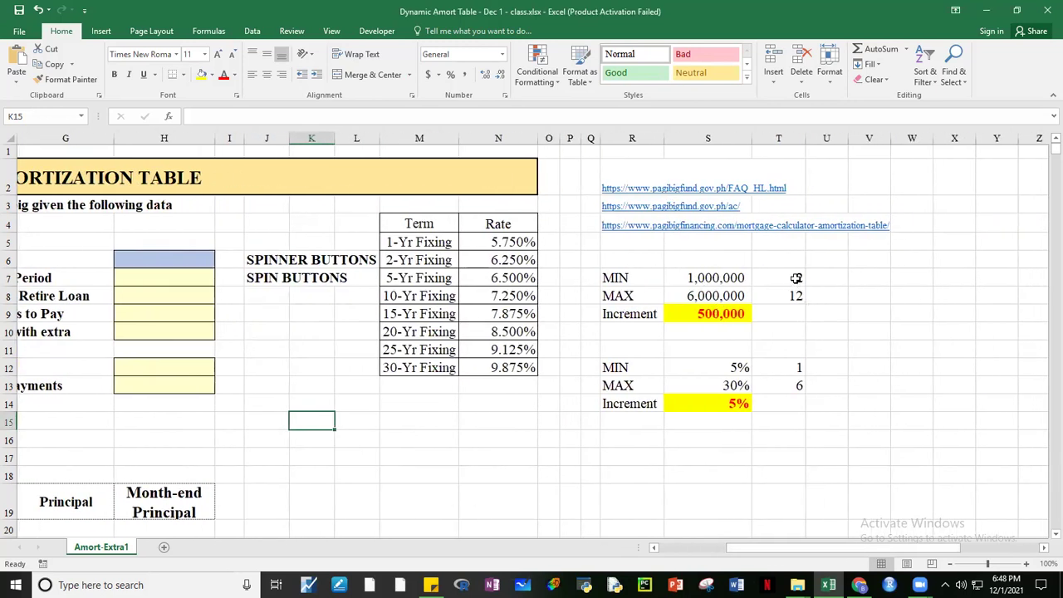
click(796, 279)
click(795, 297)
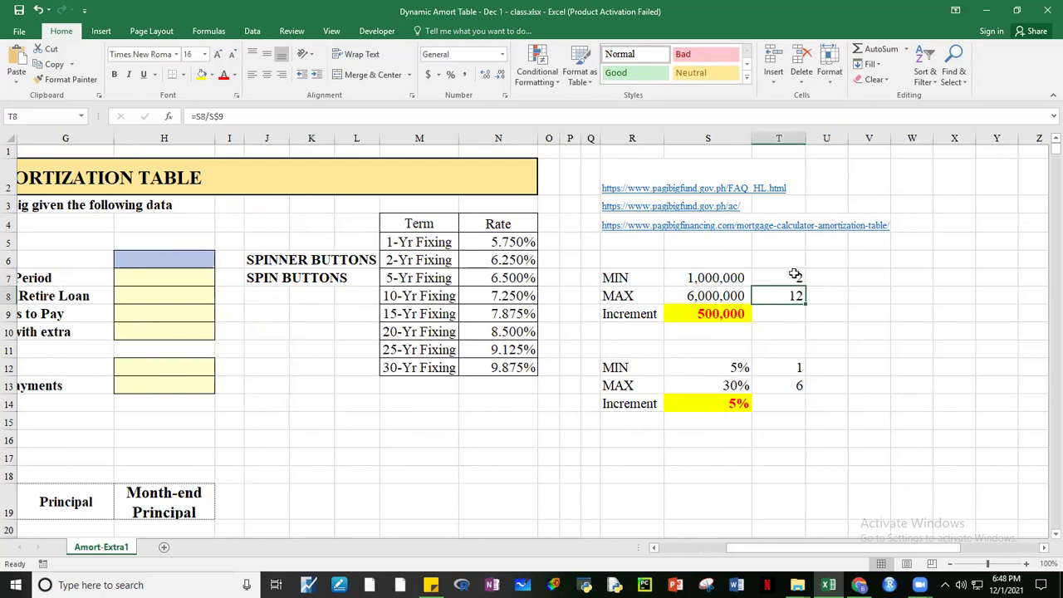
drag(816, 552, 751, 552)
- Give the loan principal spin button a minimum value of 5 and a maximum of 30
right_click(407, 261)
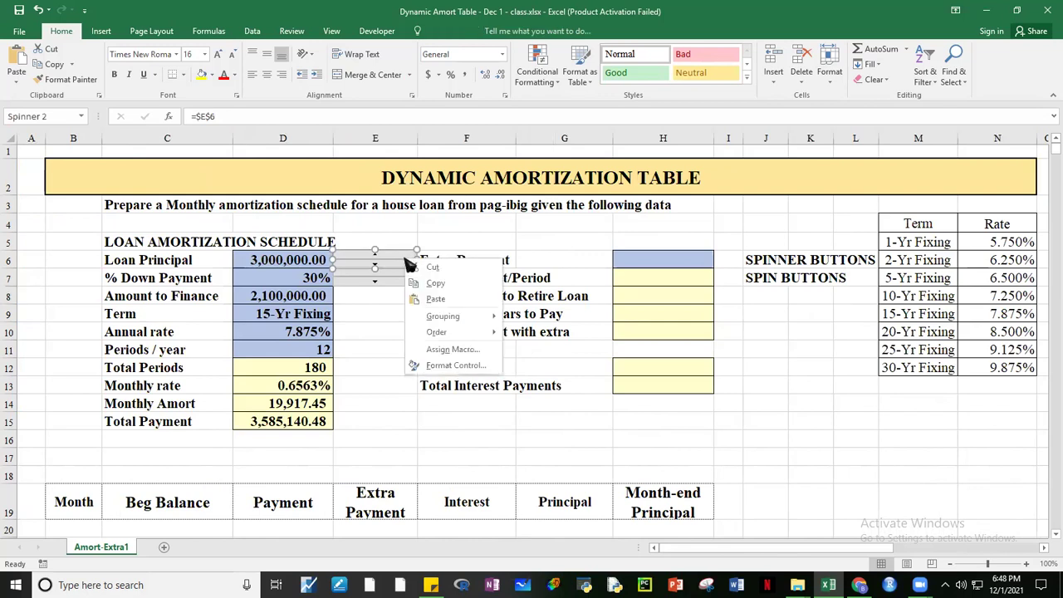
click(454, 366)
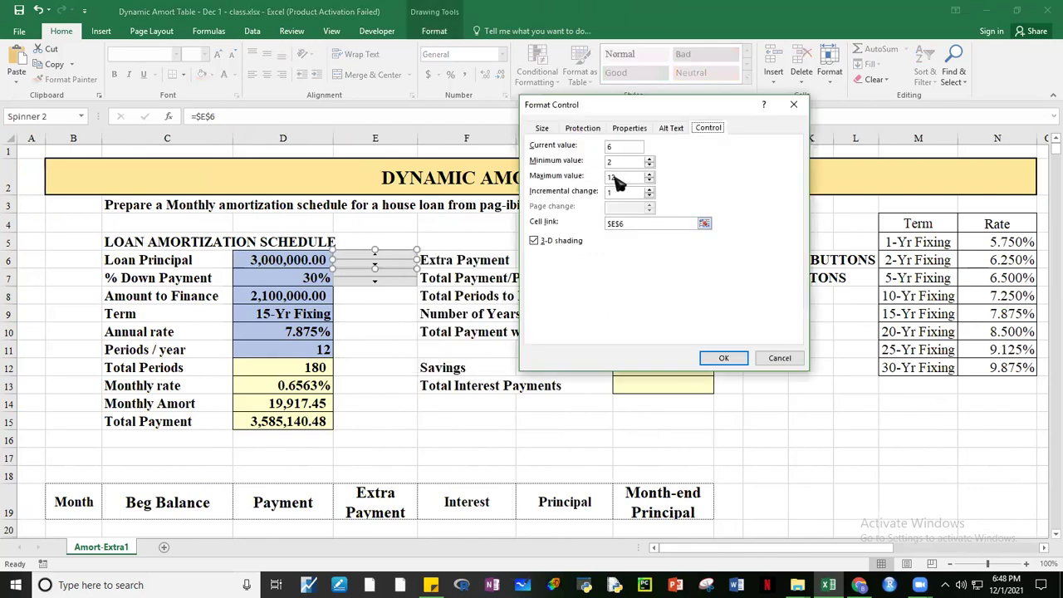
click(617, 162)
key(BackSpace)
text(5)
click(618, 178)
key(BackSpace)
key(BackSpace)
text(30)
click(724, 359)
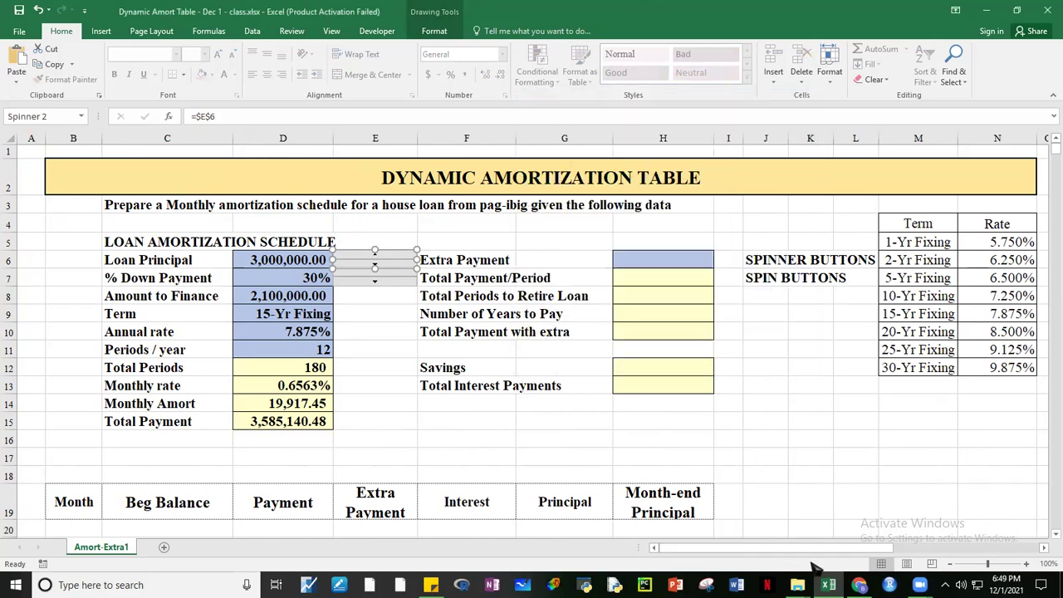
drag(842, 550, 928, 555)
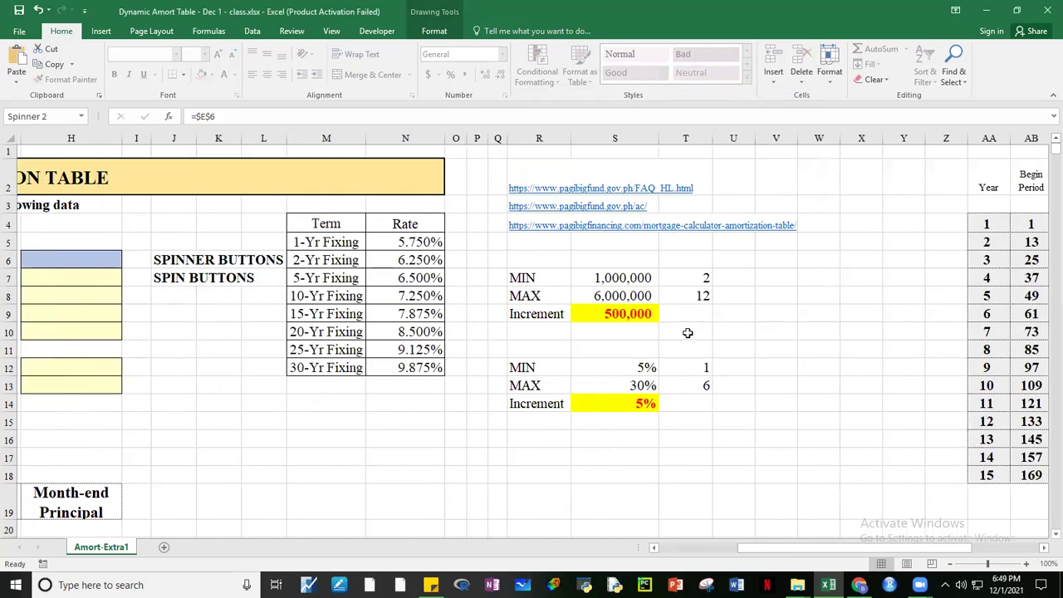
- Enter 200000 as the principal Increment in S9 and recheck the value
click(635, 313)
text(200000)
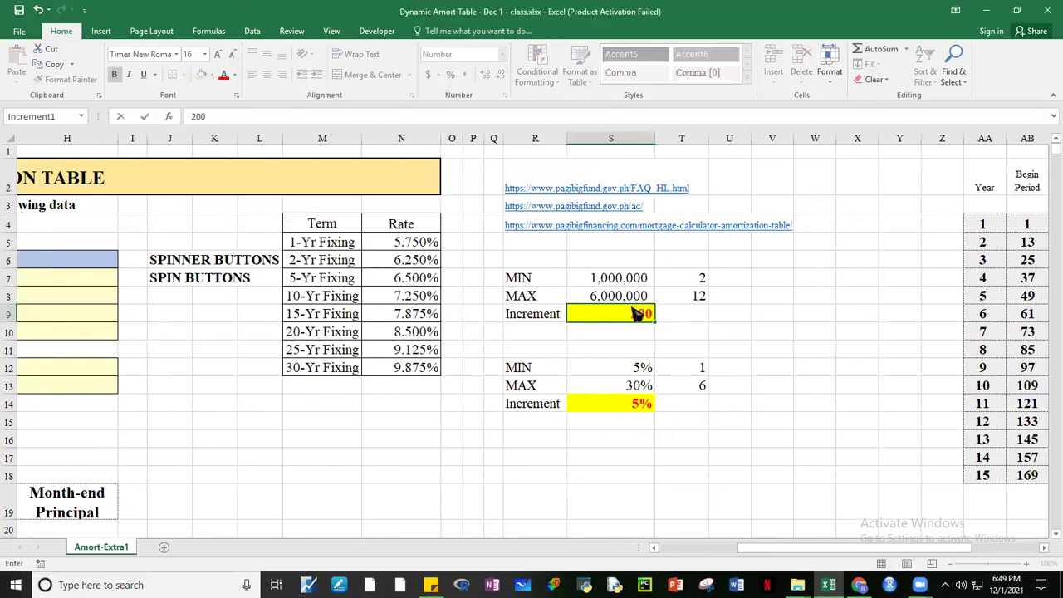
key(Return)
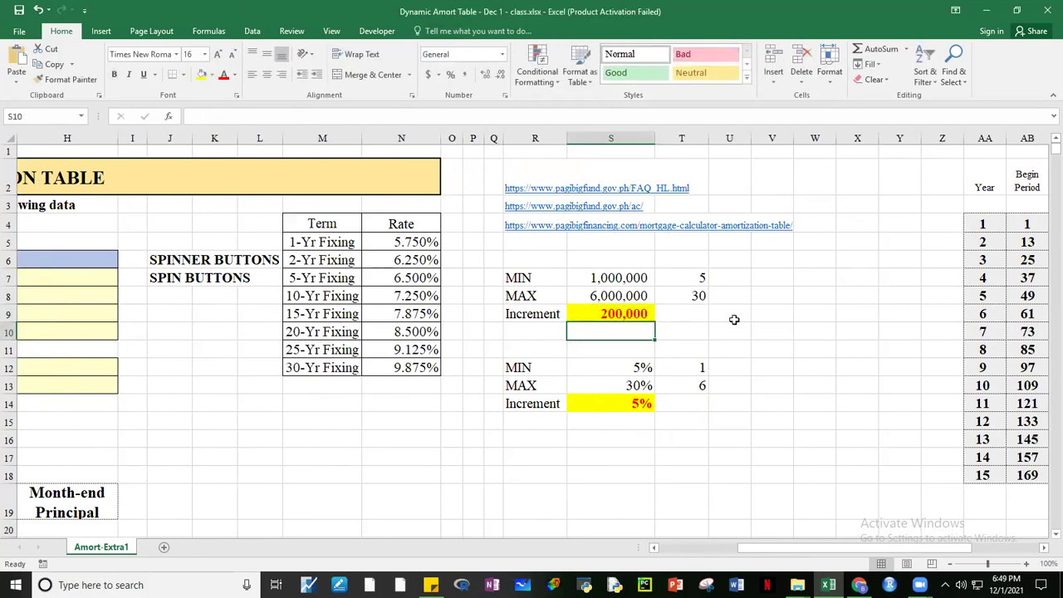
click(780, 320)
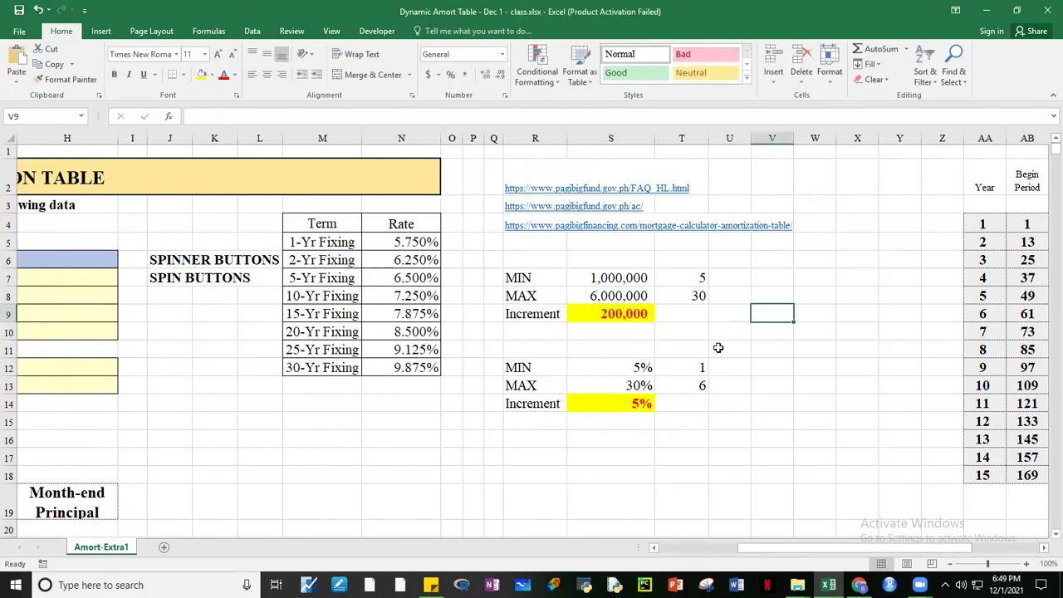
click(633, 313)
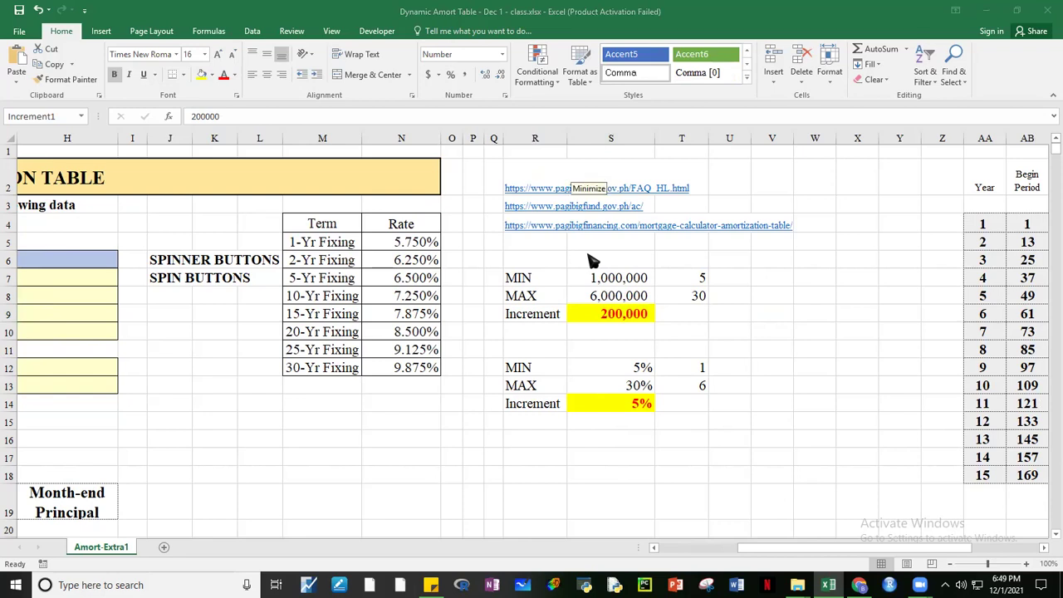
click(765, 552)
- Step % Down Payment down from 30% to 5%
drag(754, 553, 667, 556)
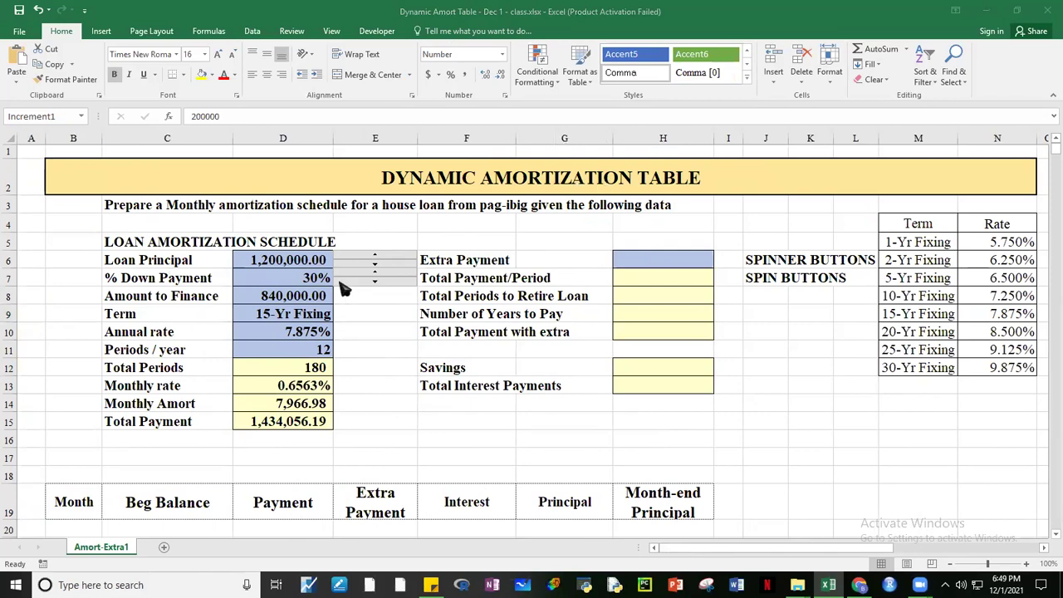
click(374, 282)
click(373, 283)
click(374, 283)
click(374, 283)
click(373, 283)
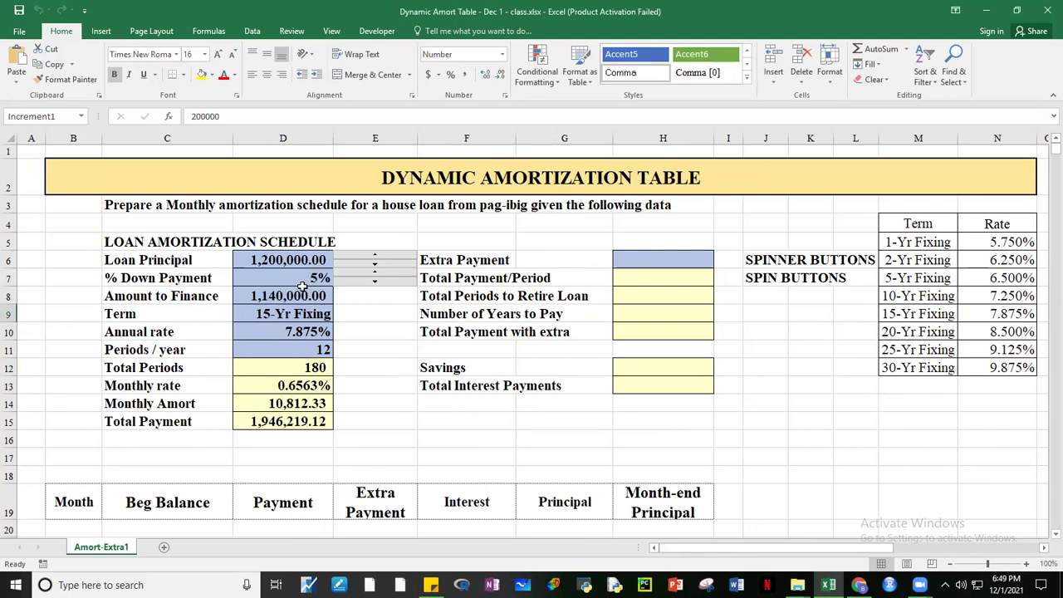
- Raise Loan Principal in 200,000 steps, then bring it back down to 5,000,000
click(374, 260)
click(373, 260)
click(374, 260)
click(373, 260)
click(373, 260)
click(374, 260)
click(373, 259)
click(374, 259)
click(374, 260)
click(373, 260)
click(373, 260)
click(374, 259)
click(374, 260)
click(373, 260)
click(373, 260)
click(374, 259)
click(374, 260)
click(373, 260)
click(374, 260)
click(374, 259)
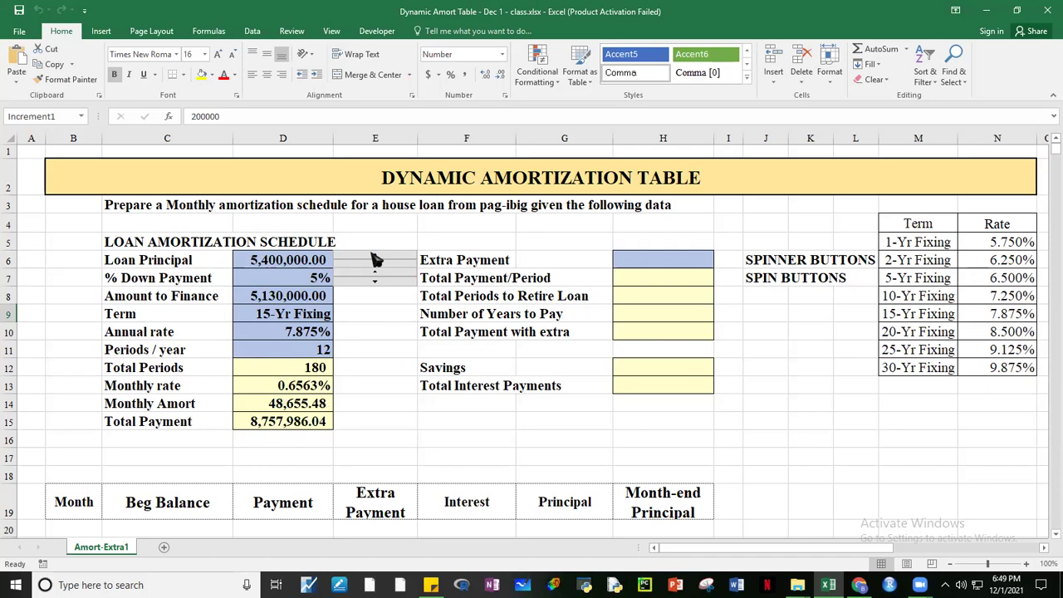
click(374, 265)
click(375, 265)
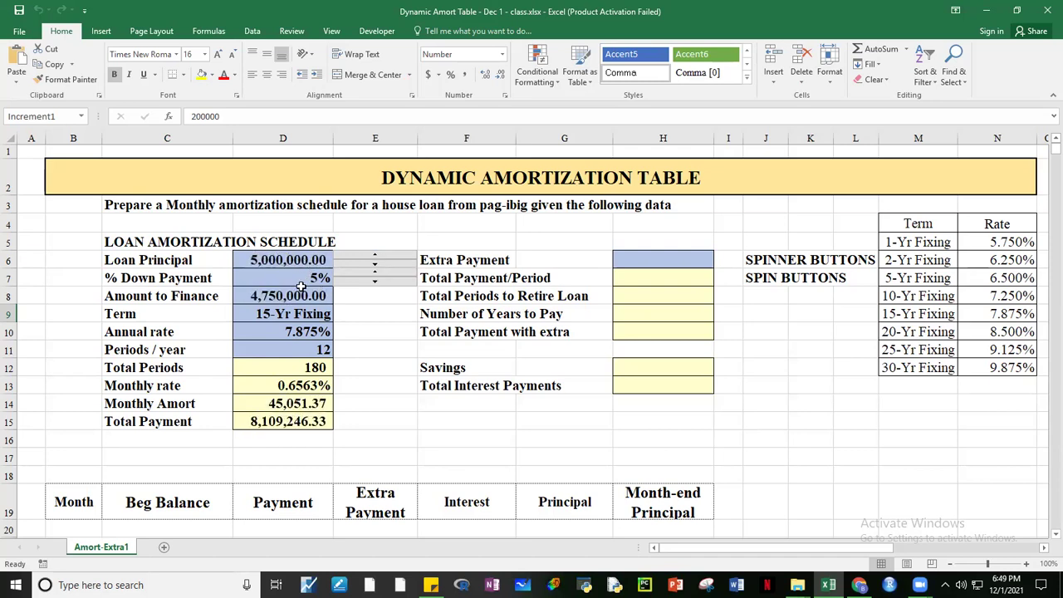
- Set % Down Payment to 10% and retest the principal spinner, ending at 5,000,000
click(374, 272)
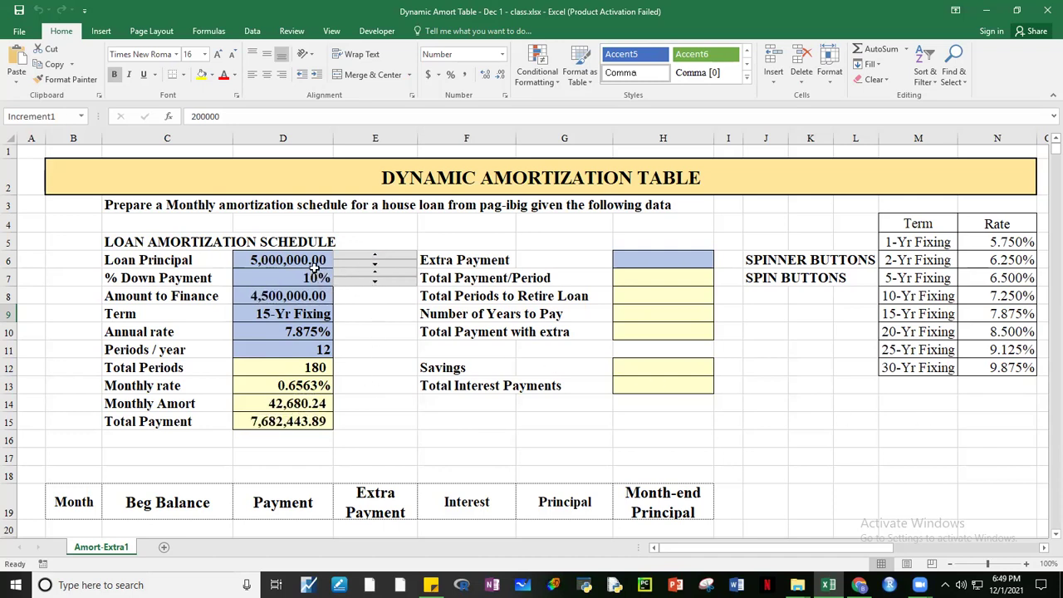
click(376, 258)
click(376, 258)
click(376, 258)
click(376, 257)
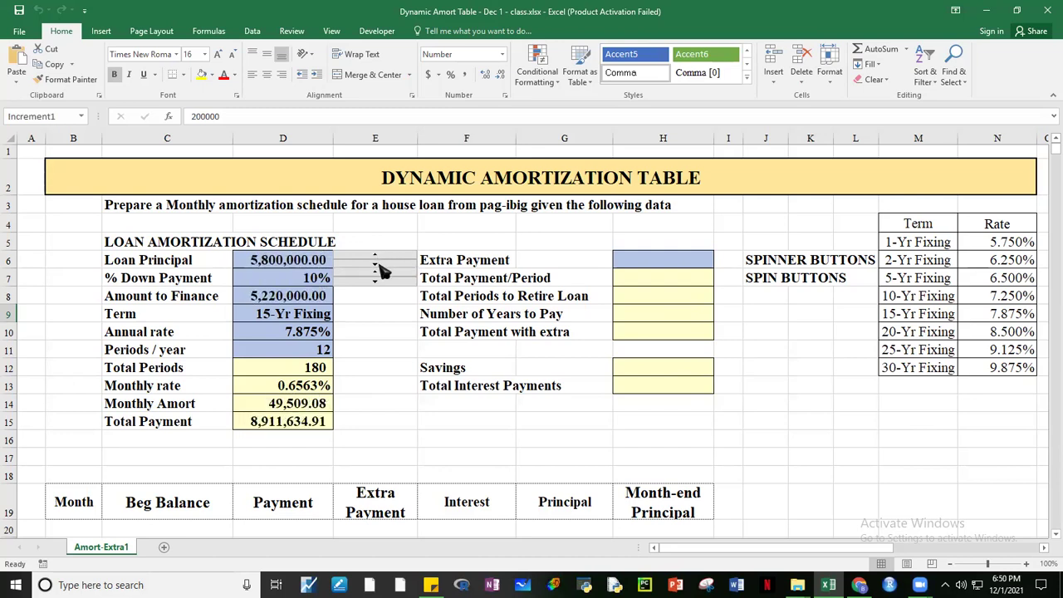
click(379, 267)
click(380, 266)
click(379, 266)
click(379, 267)
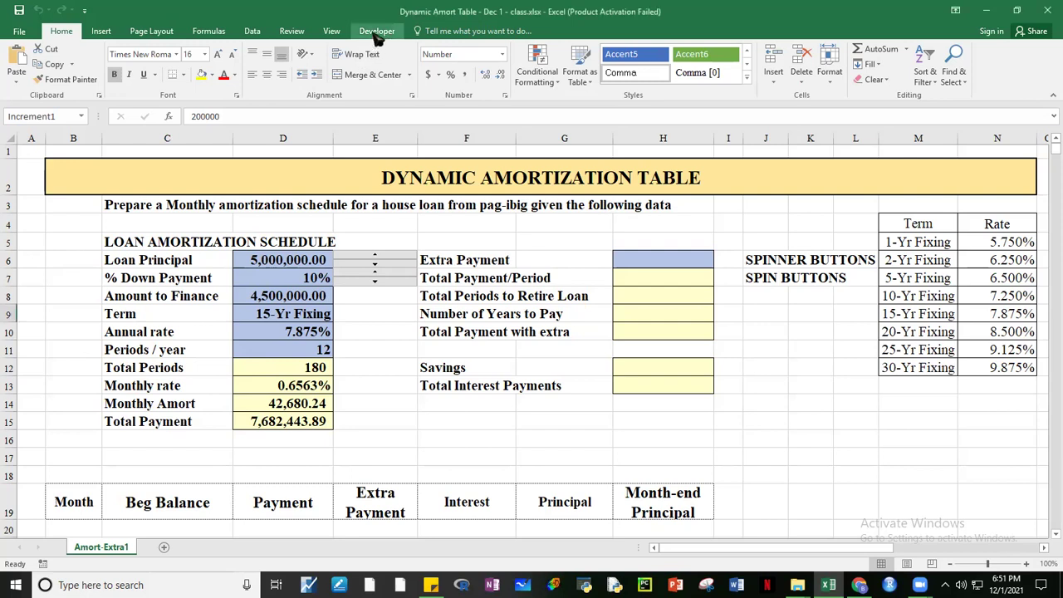
click(378, 33)
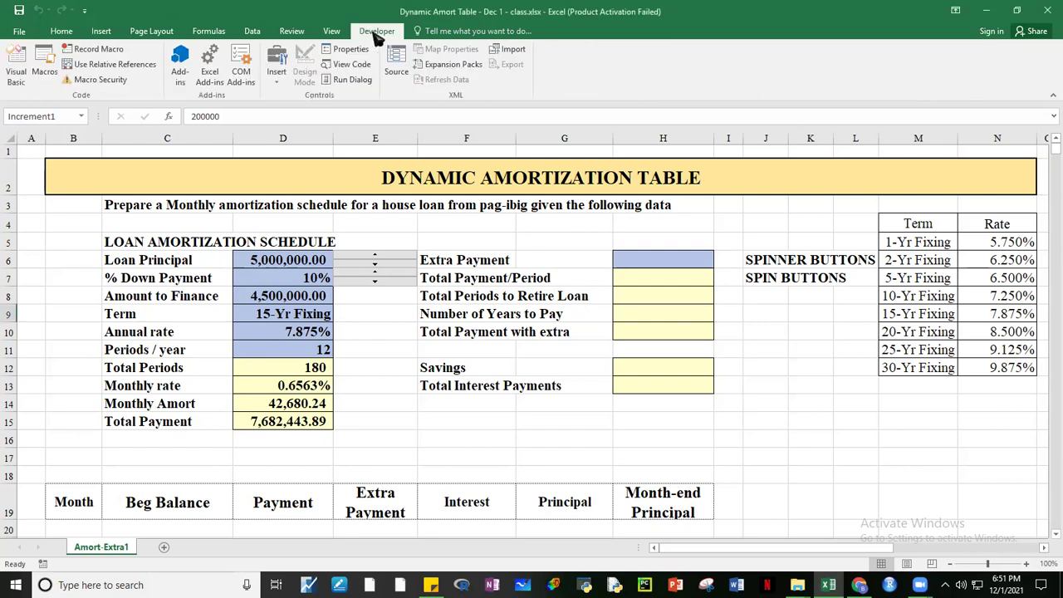
- Open and close the Developer tab's Insert controls palette twice
click(278, 75)
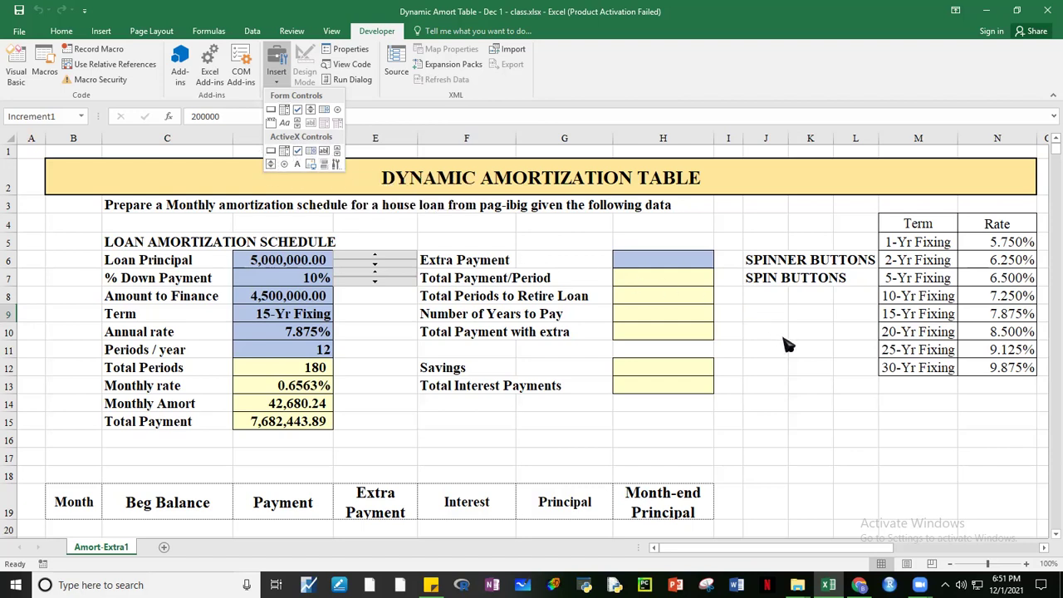
key(Escape)
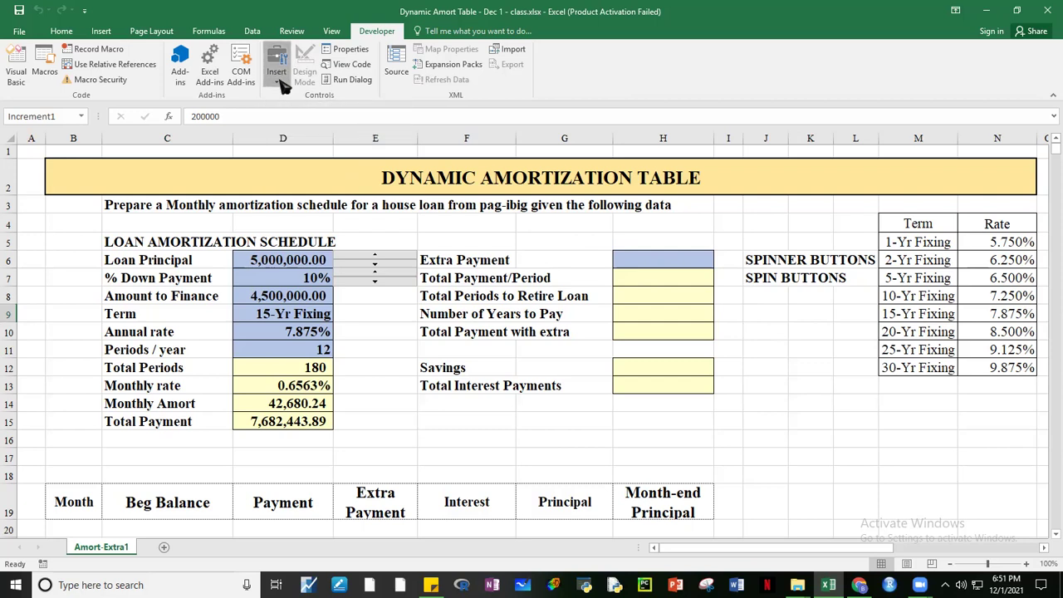
click(276, 66)
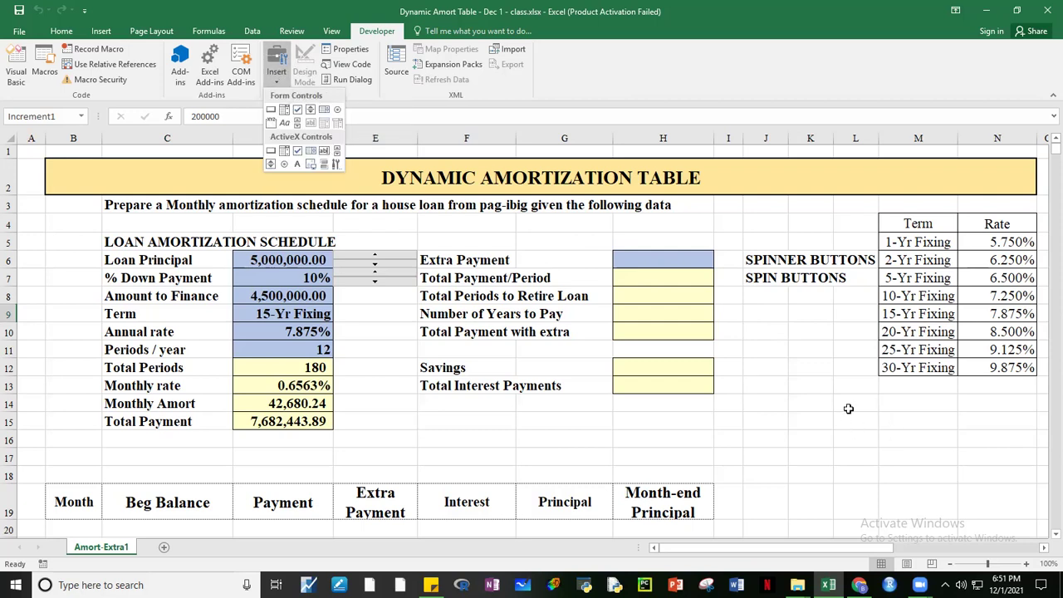
key(Escape)
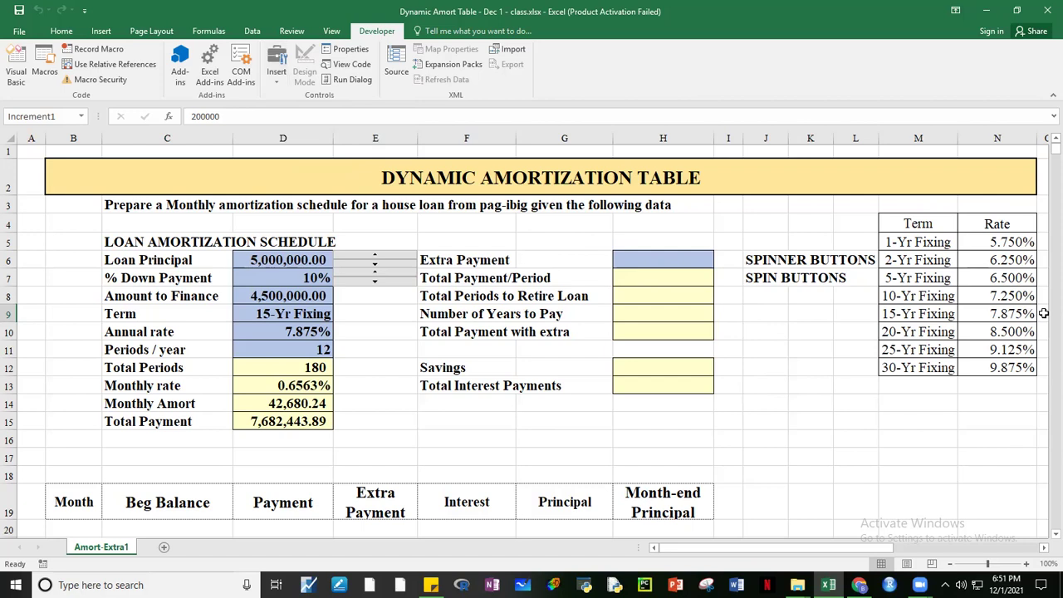
- Review Extra Payment H6, the Monthly Amort formula in D14 and Term D9, then select C16
click(655, 256)
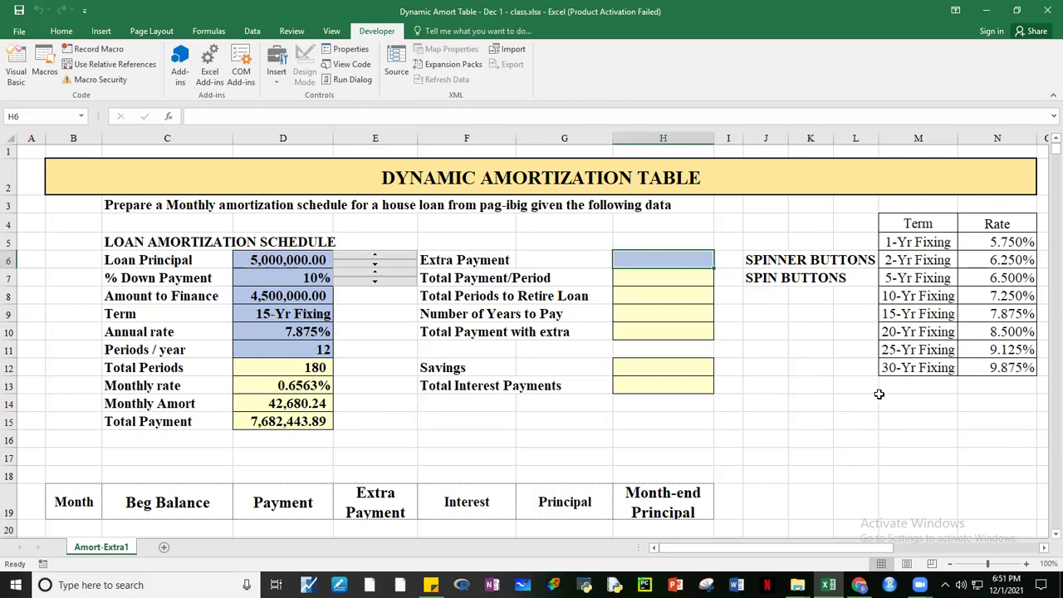
click(297, 403)
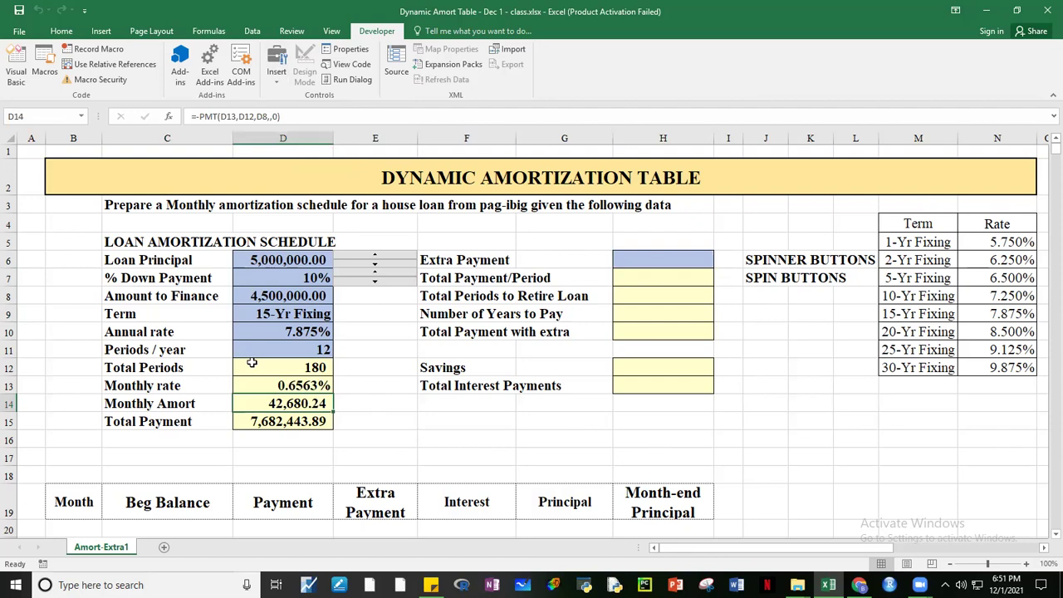
click(305, 316)
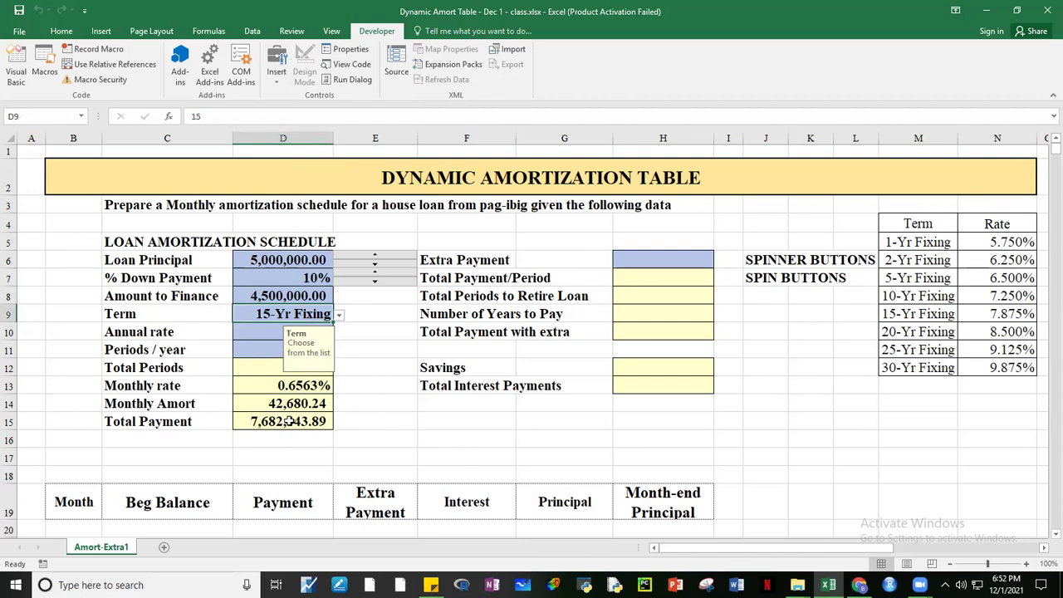
click(174, 439)
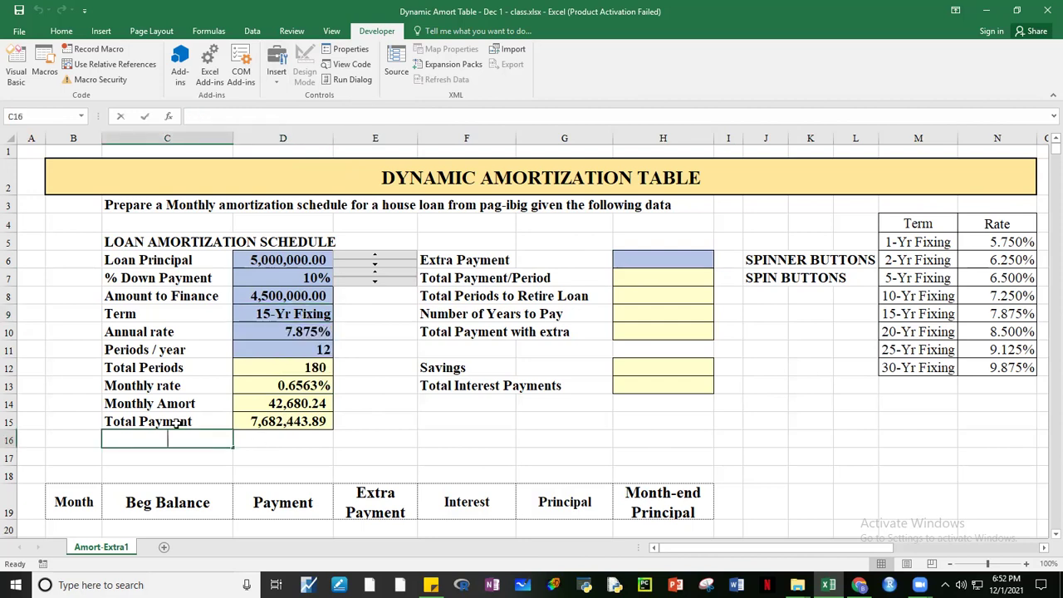
- Label C16 'Interest Payment' and enter =D15-D8 in D16
text(Interest Payment)
key(Return)
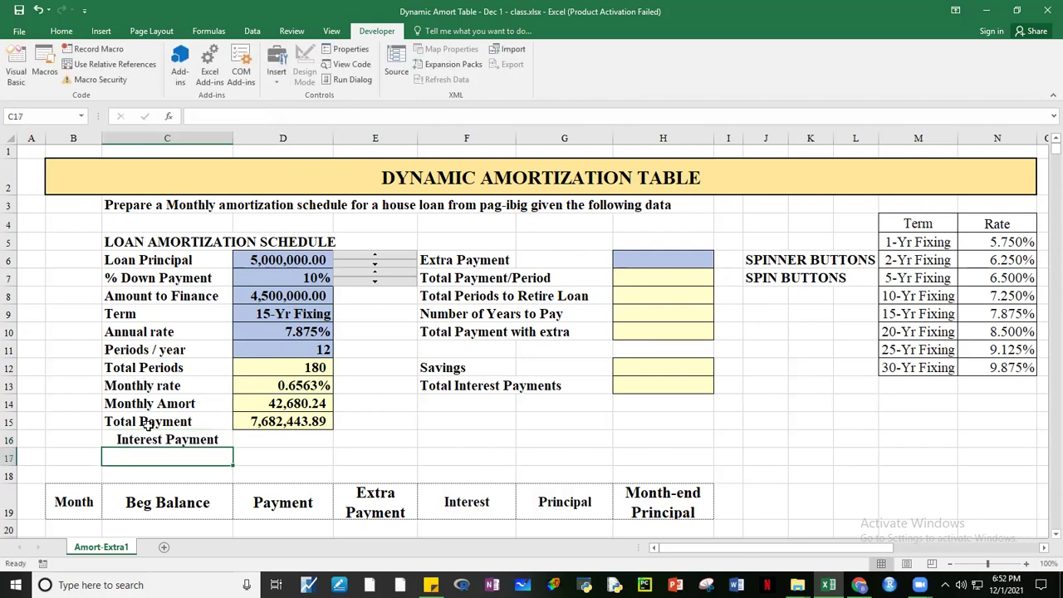
click(253, 440)
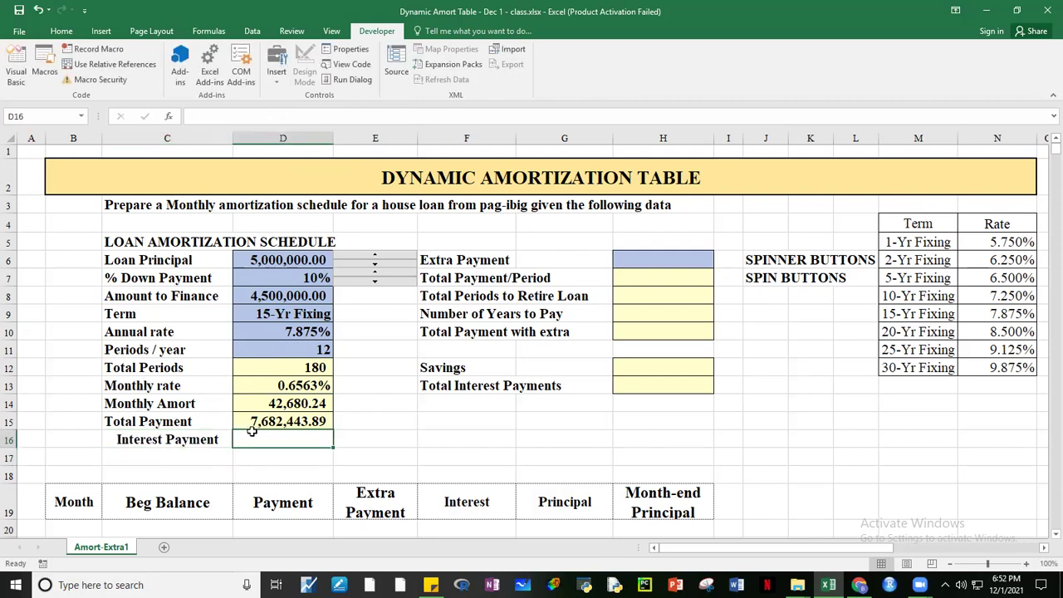
text(=)
click(280, 418)
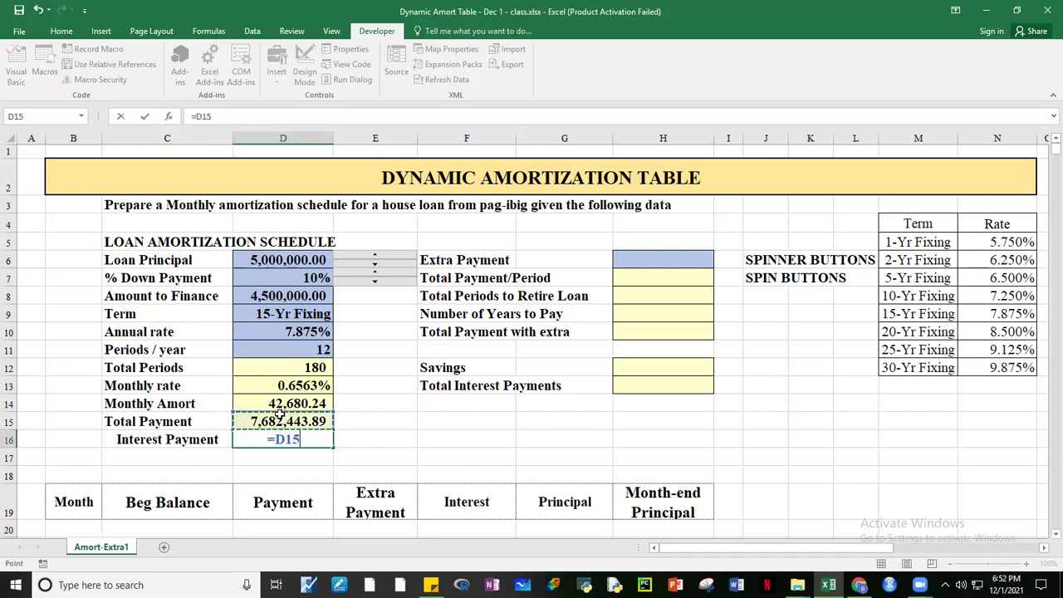
text(-)
click(288, 297)
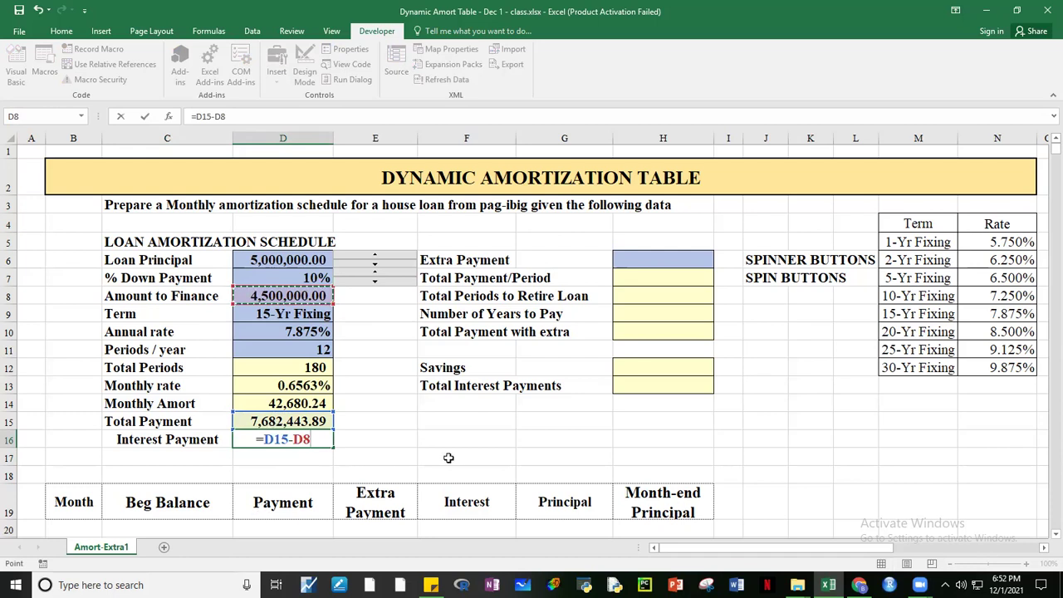
key(Return)
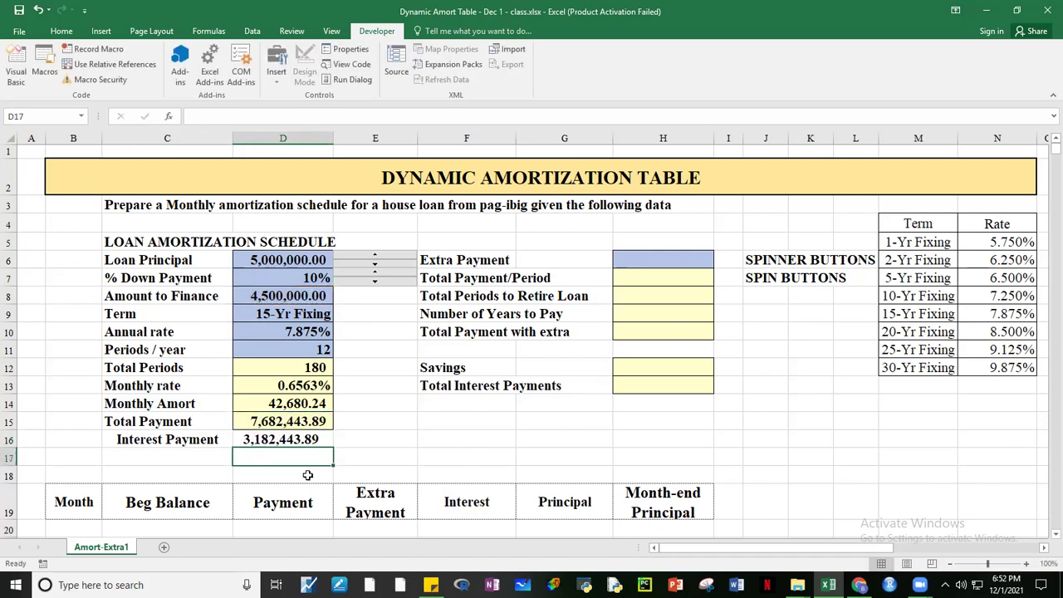
click(308, 440)
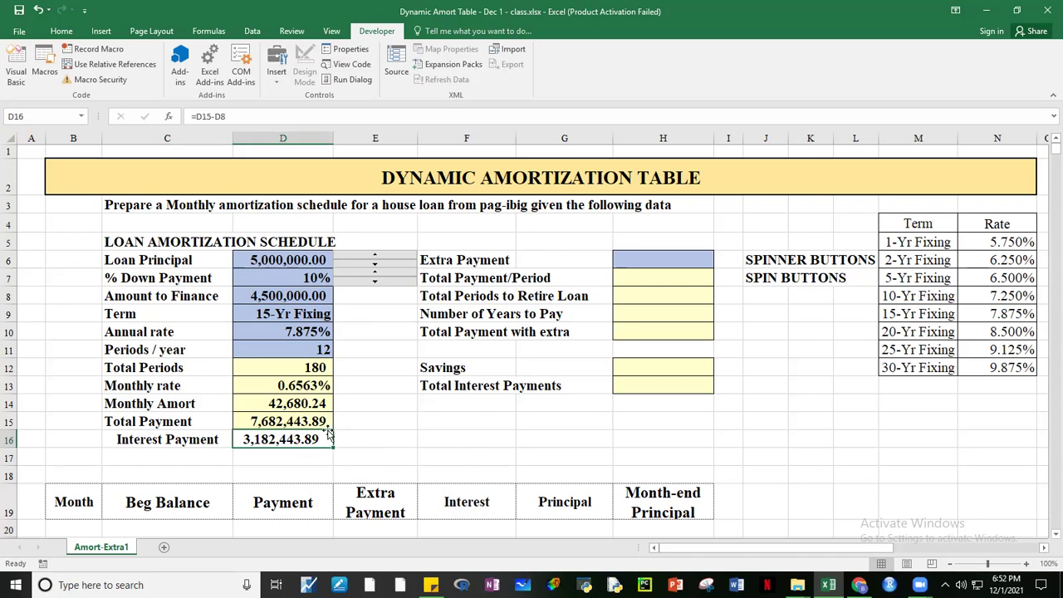
- Copy D15's yellow fill and border onto D16 with Format Painter
click(322, 423)
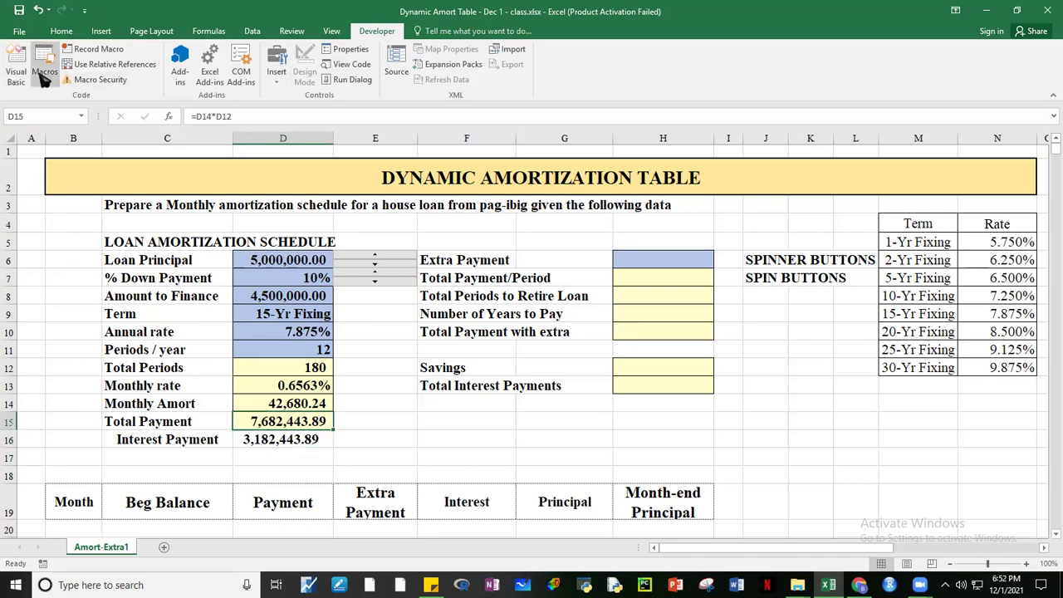
click(61, 30)
click(65, 79)
click(309, 439)
- Try 10-Yr Fixing as the Term and inspect Total Periods, Monthly Amort and Interest Payment
click(448, 442)
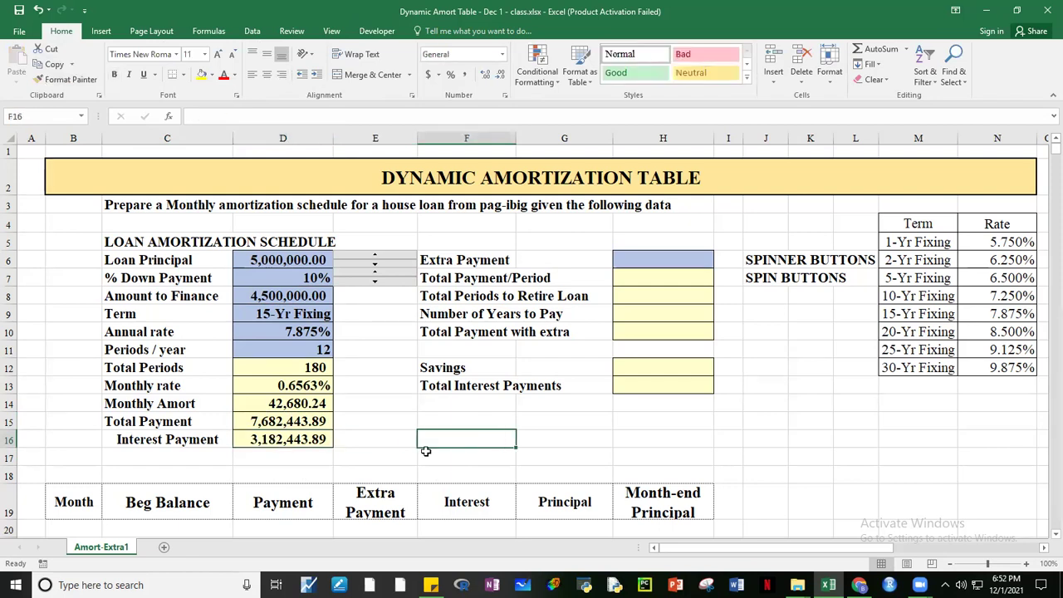
click(542, 439)
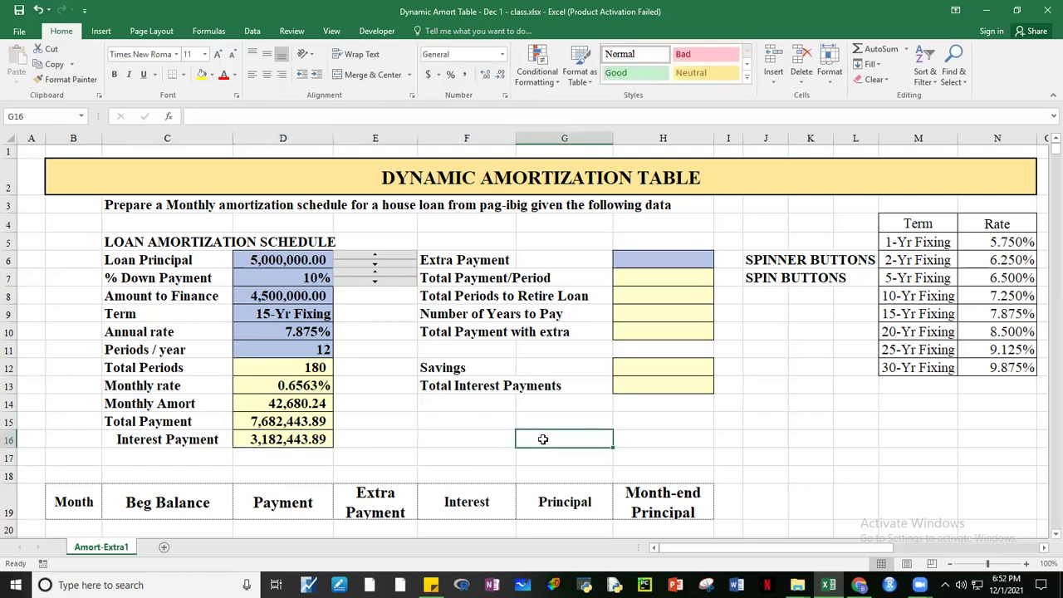
click(270, 313)
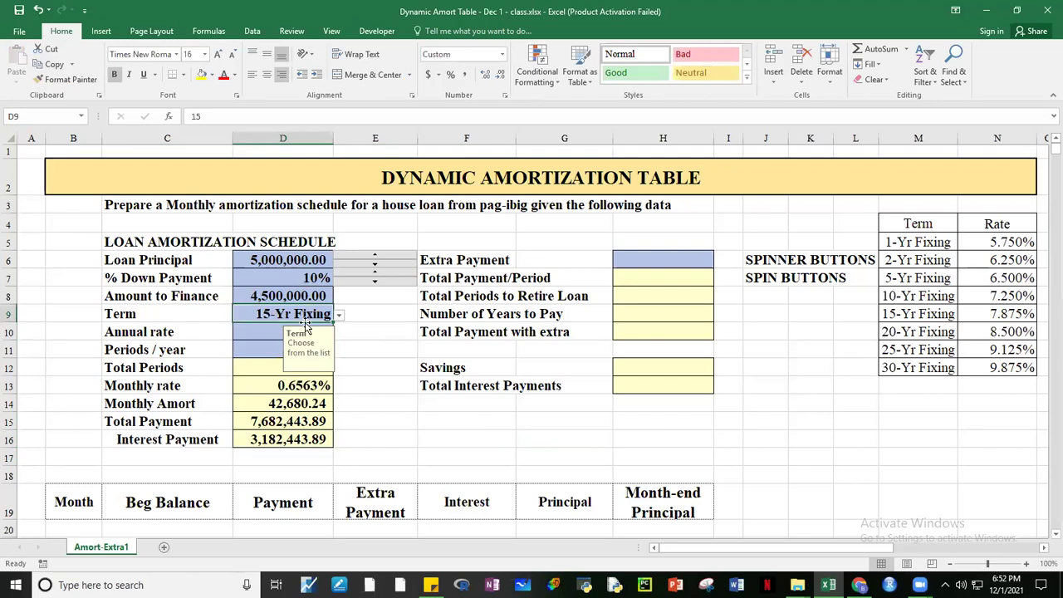
click(338, 315)
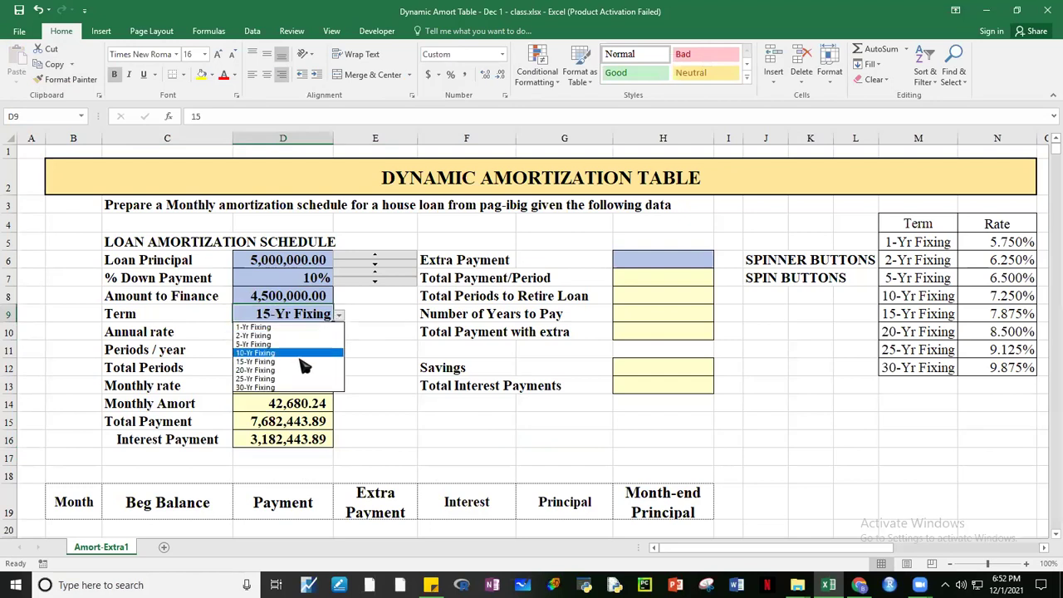
click(262, 353)
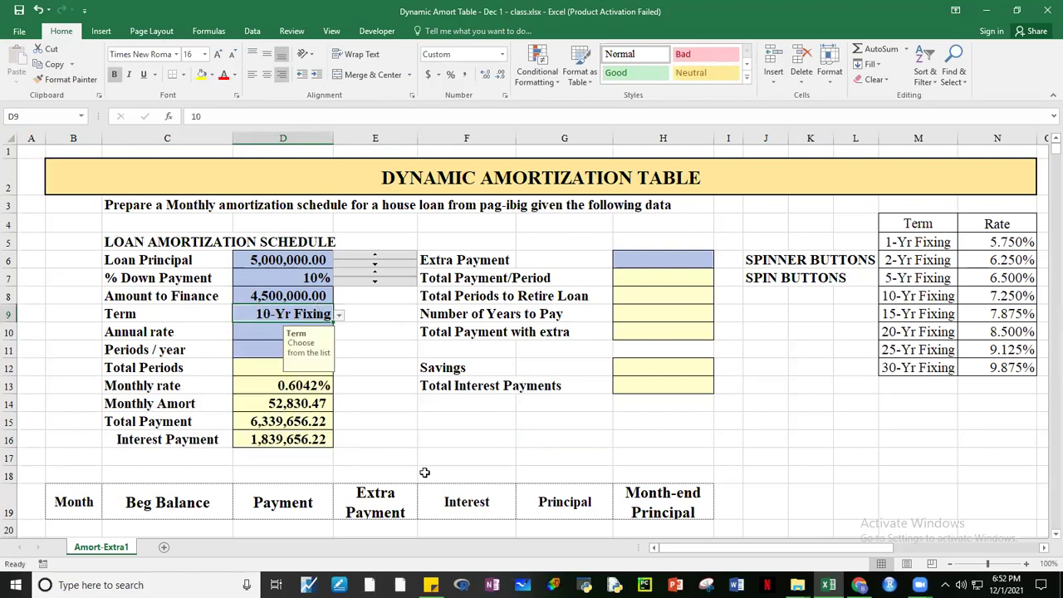
click(448, 456)
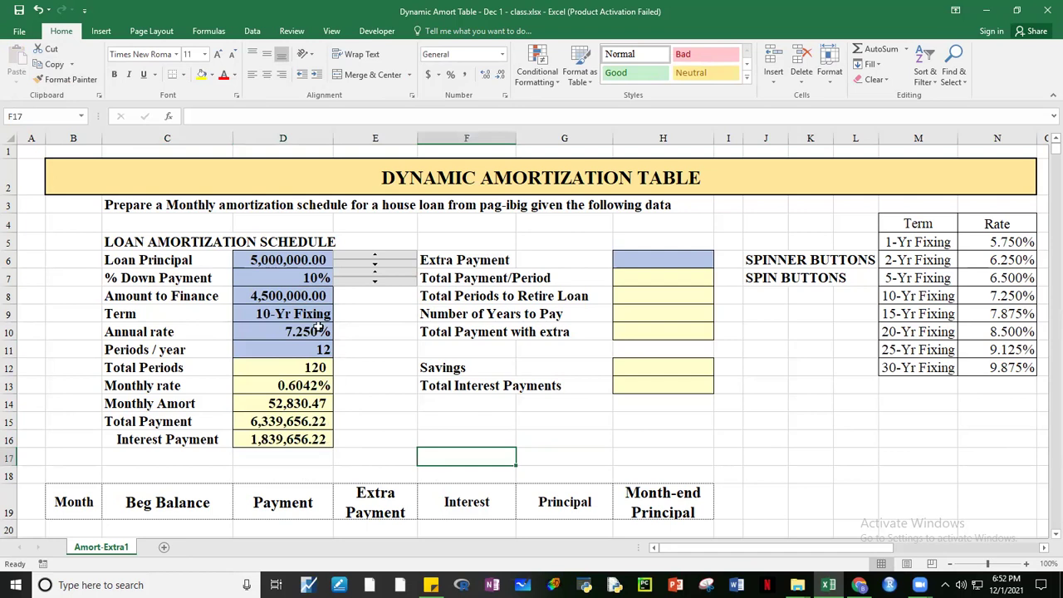
click(319, 369)
click(311, 405)
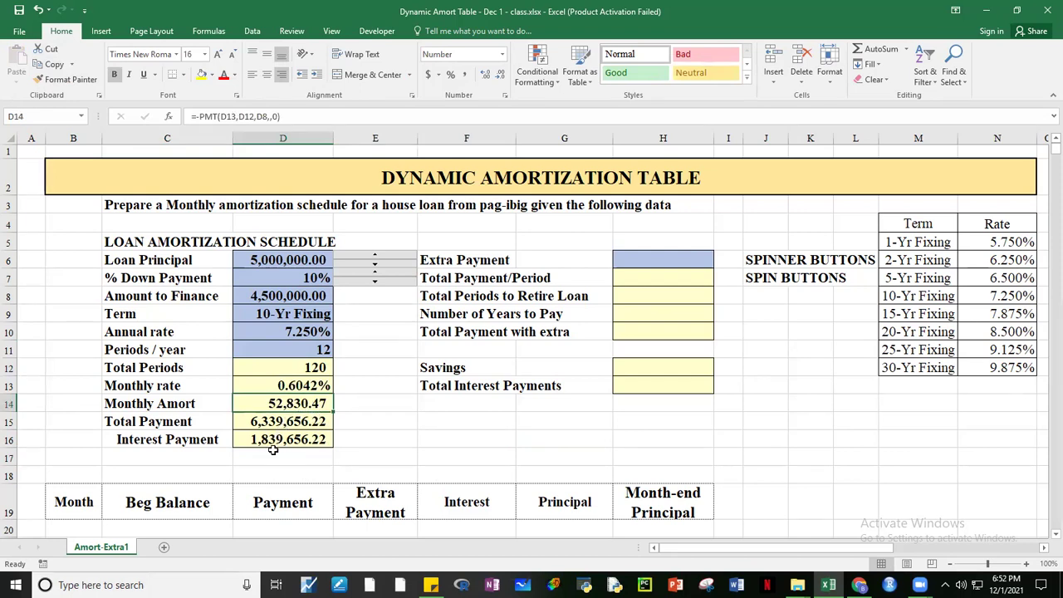
click(295, 439)
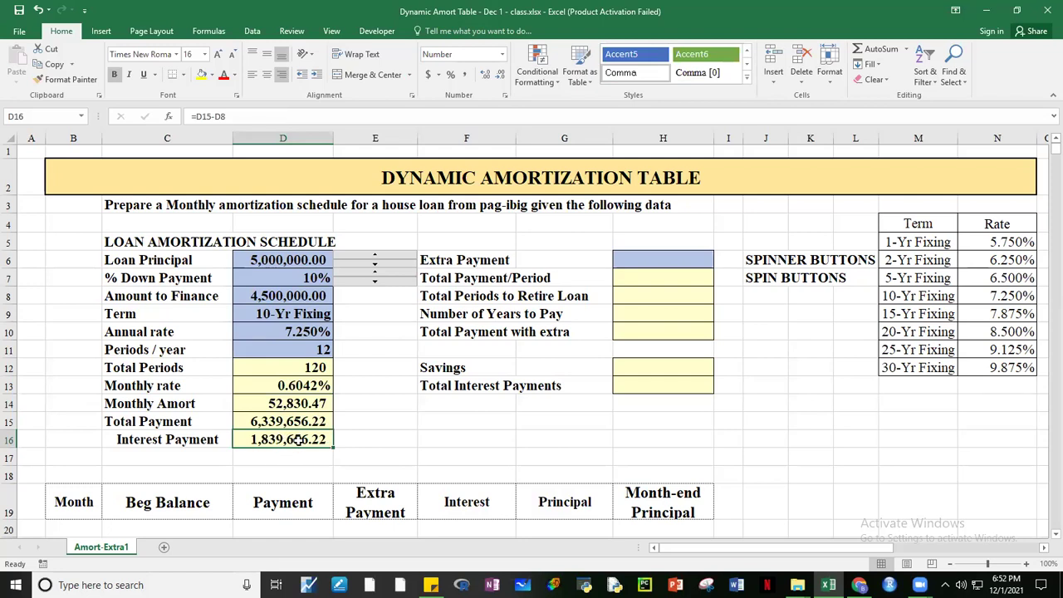
click(292, 404)
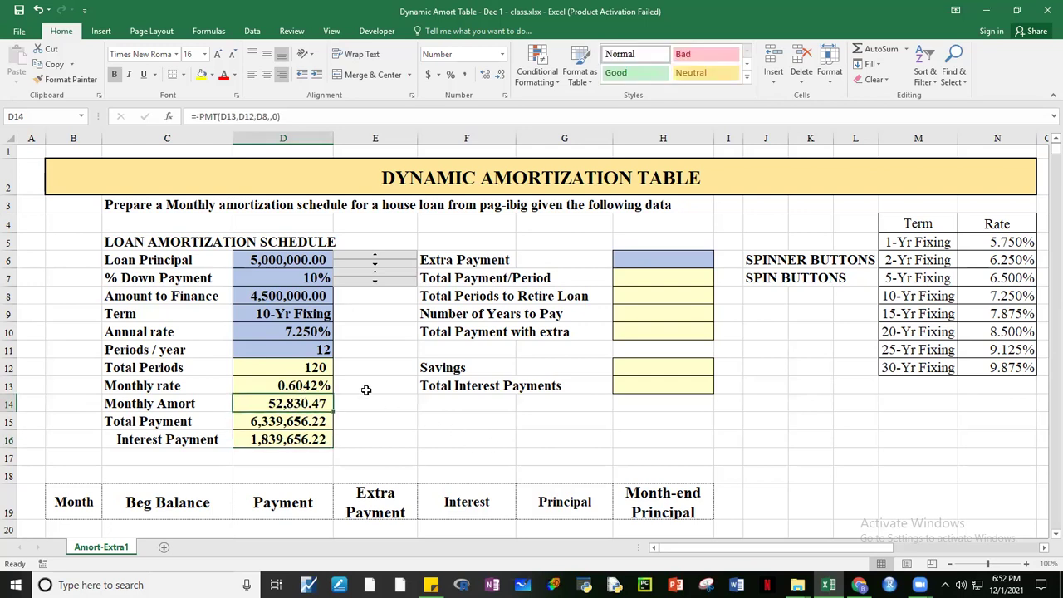
- Switch the Term to 15-Yr Fixing and review the recalculated Monthly Amort of 42,680.24
click(314, 318)
click(339, 315)
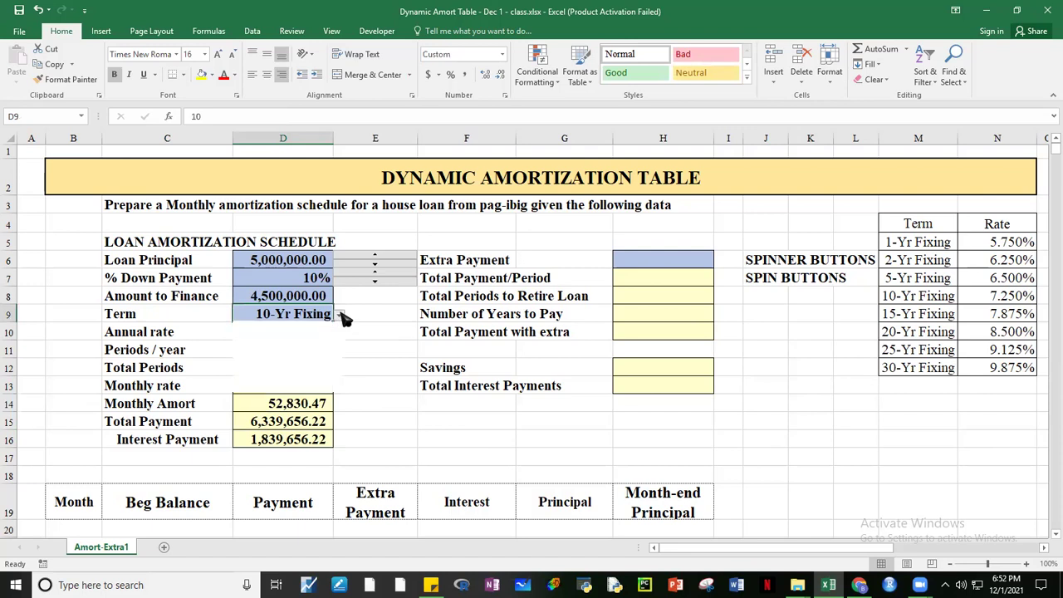
click(274, 362)
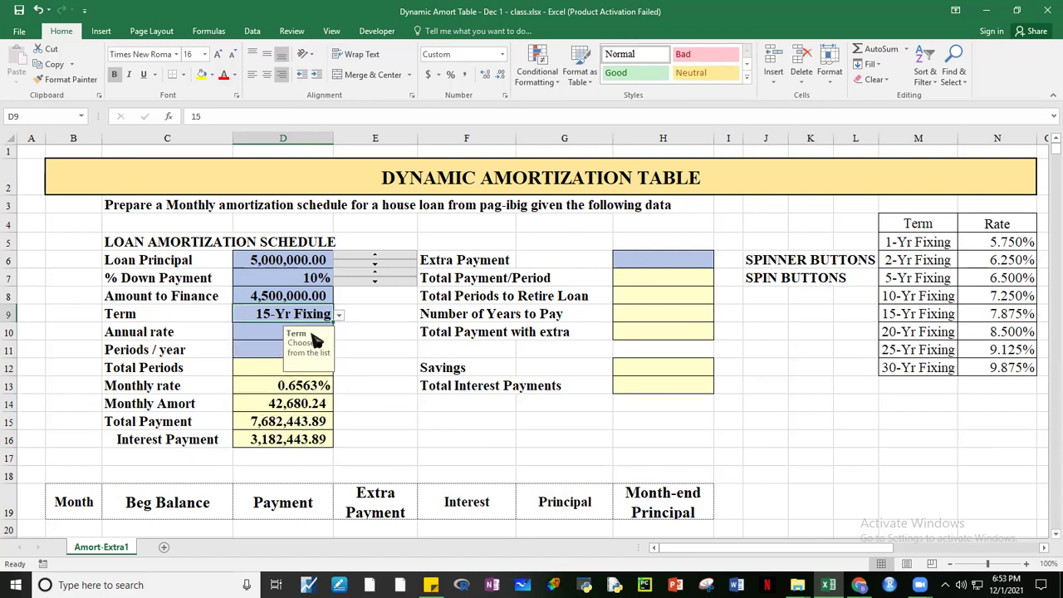
click(372, 408)
click(292, 404)
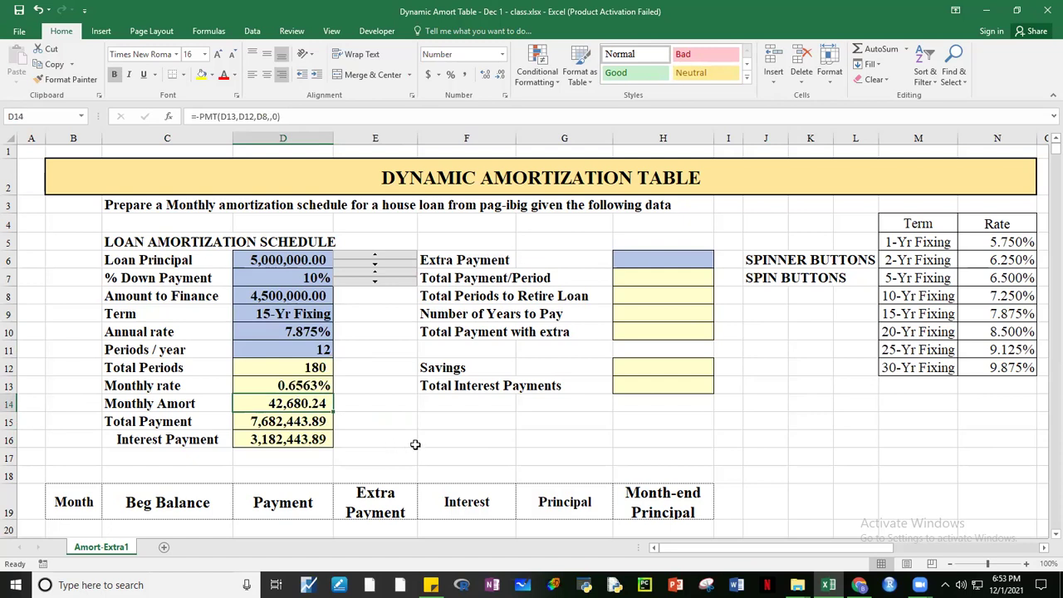
click(440, 437)
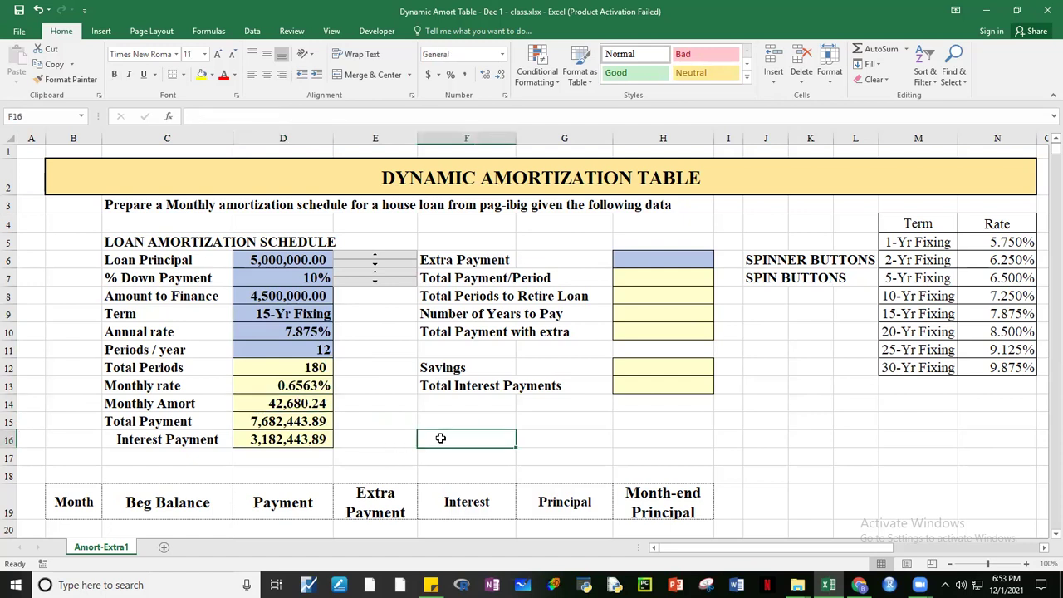
click(308, 404)
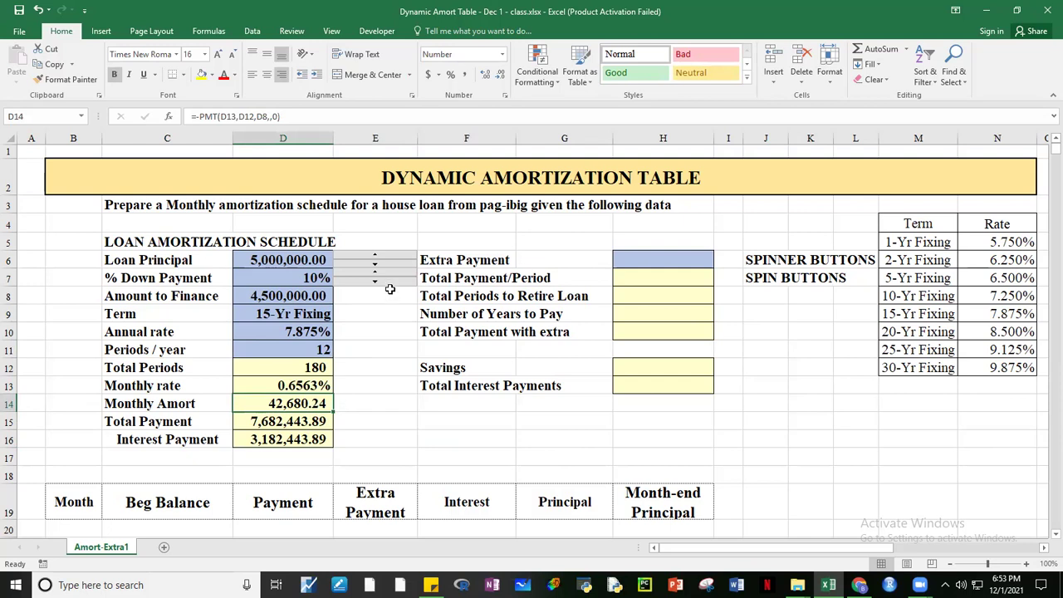
click(671, 262)
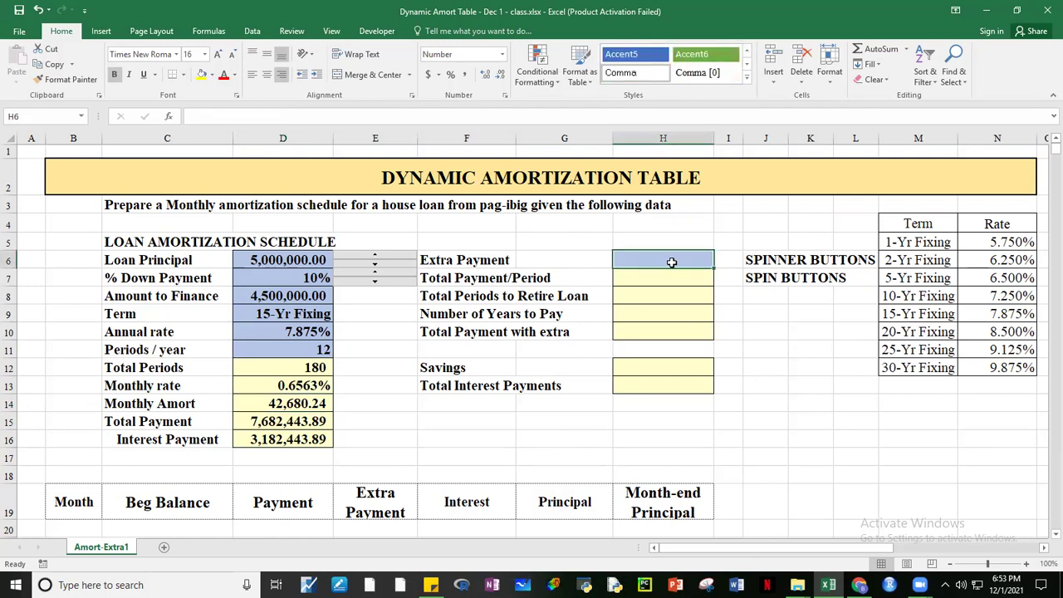
click(844, 422)
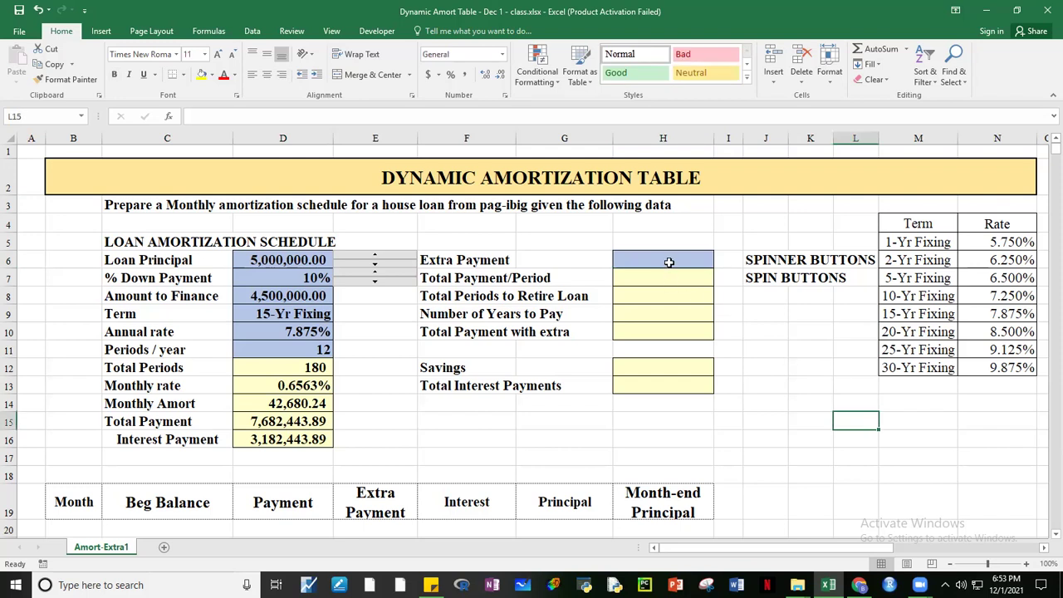
click(668, 263)
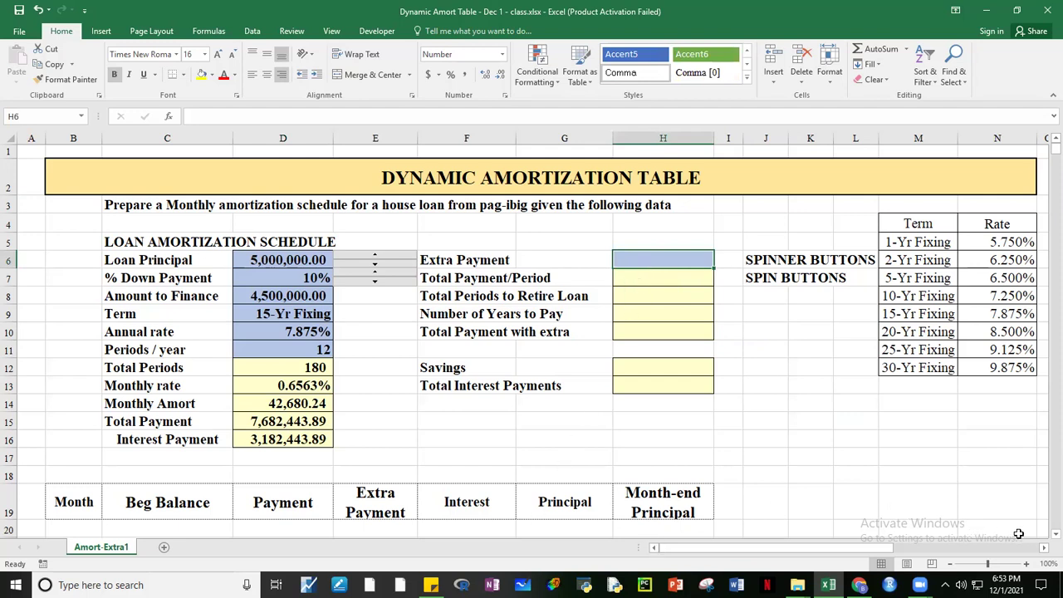
scroll(1050, 537, down, 1)
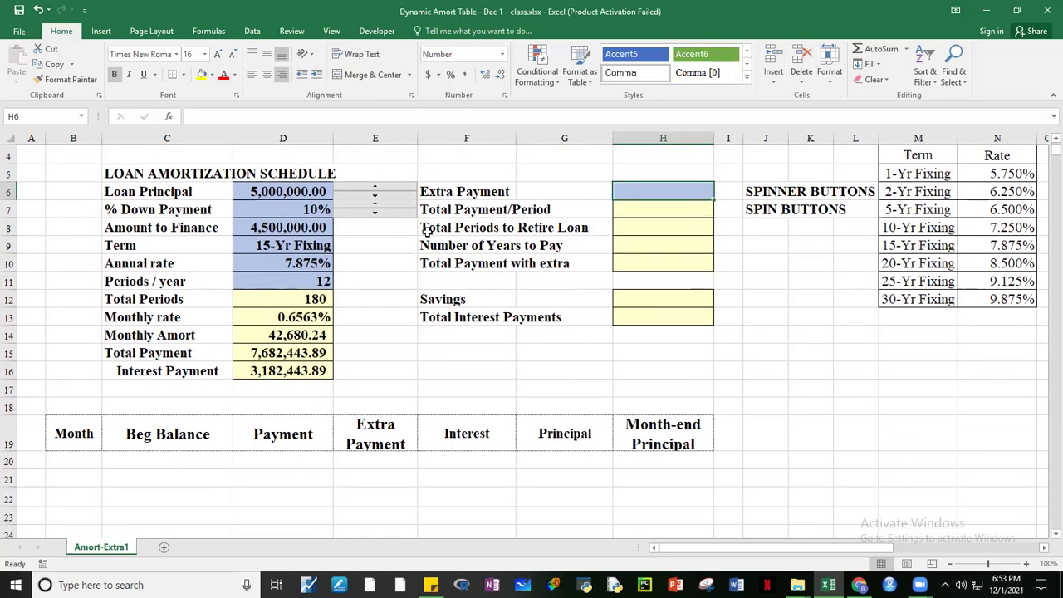
click(456, 192)
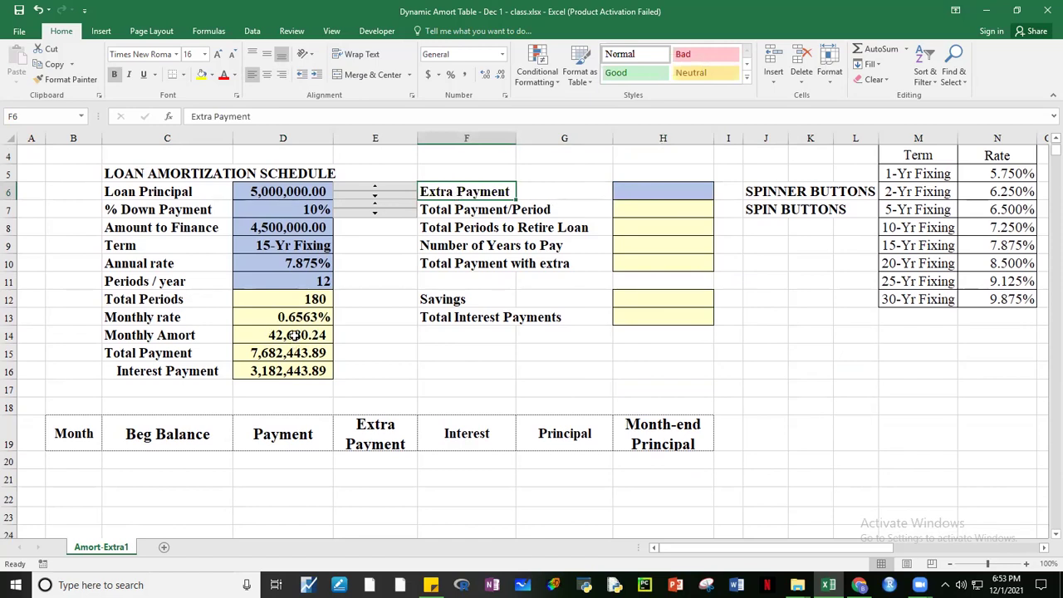
click(328, 334)
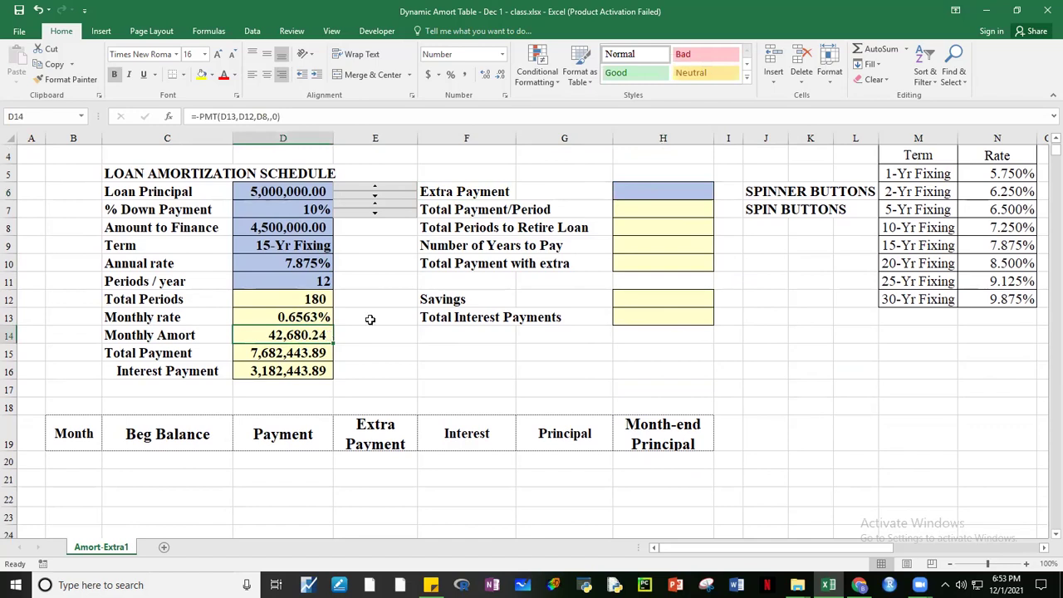
click(638, 192)
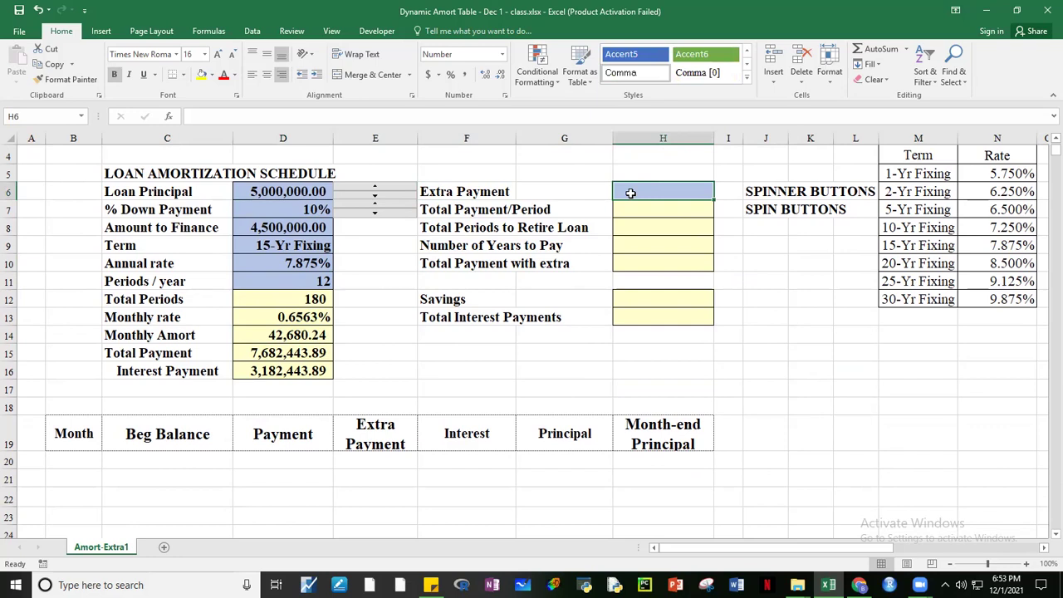
click(437, 193)
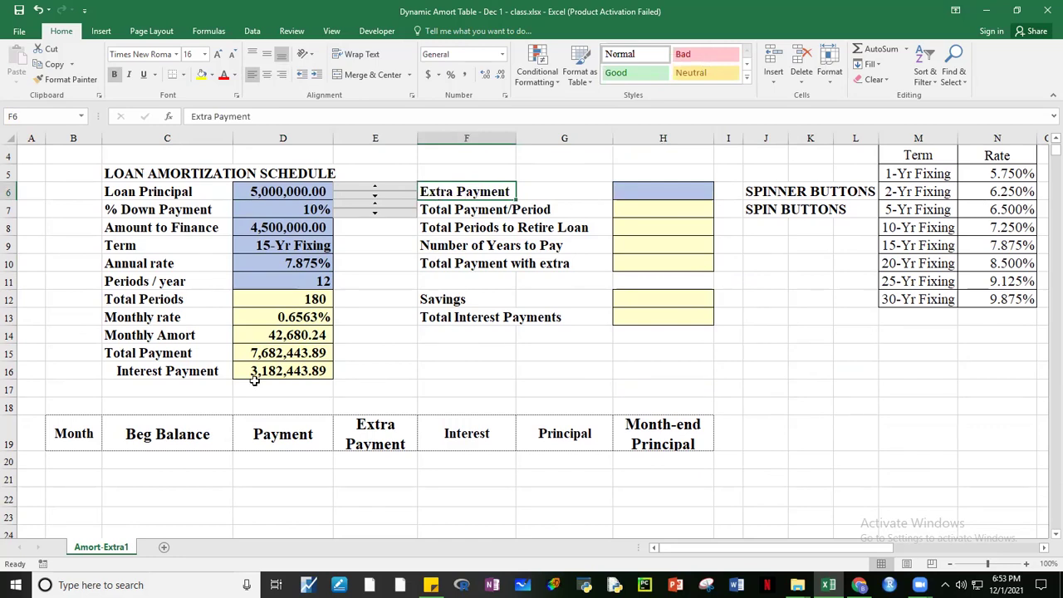
click(260, 337)
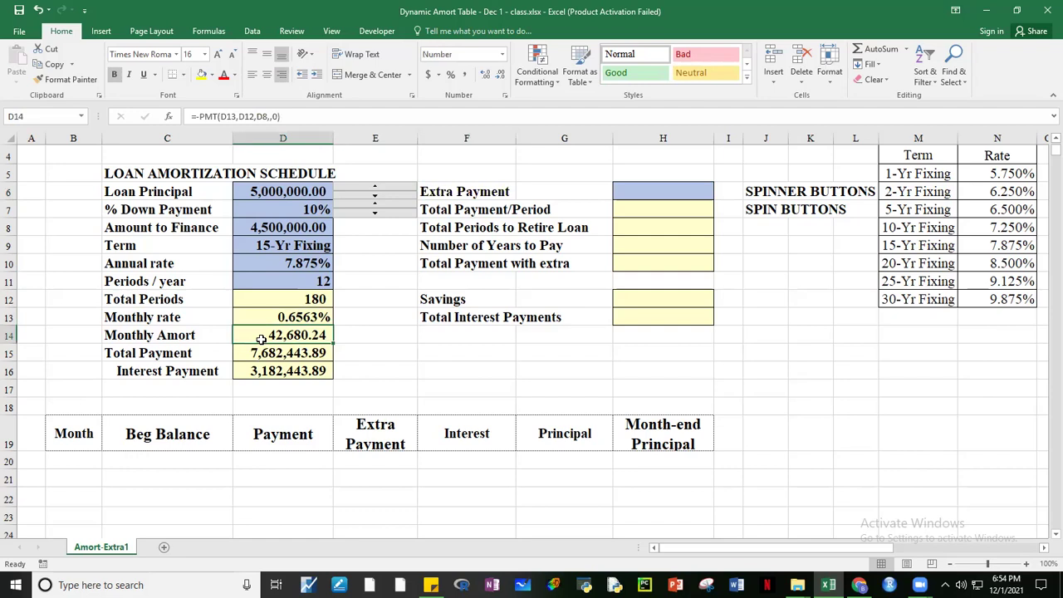
click(944, 424)
click(670, 194)
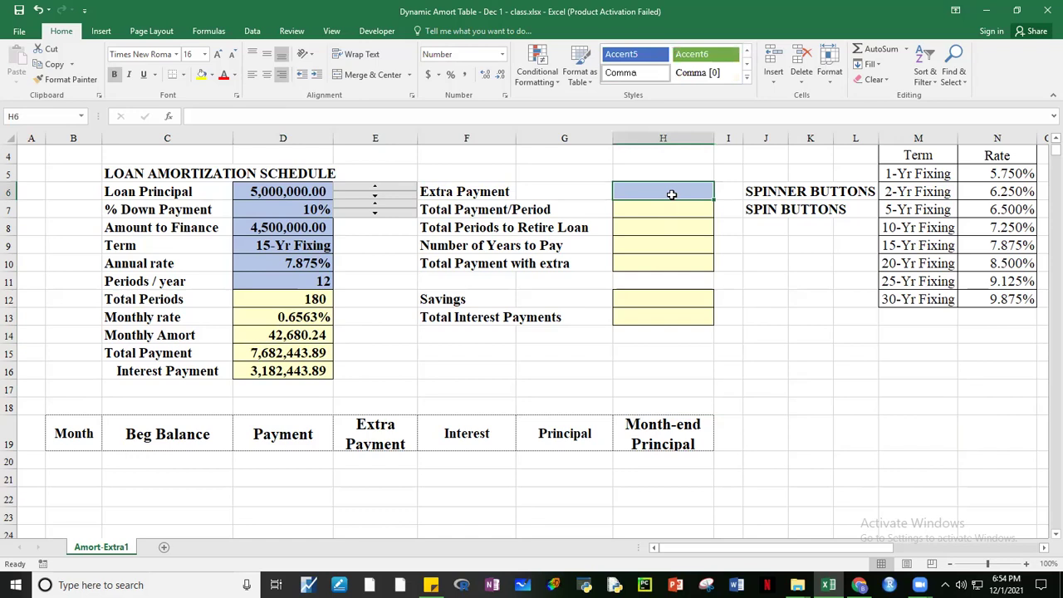
- Enter 1,000.00 as the Extra Payment in H6
text(100)
key(Return)
click(682, 192)
- Enter =SUM(D14,H6) in Total Payment/Period, giving 43,680.24
click(678, 211)
text(=)
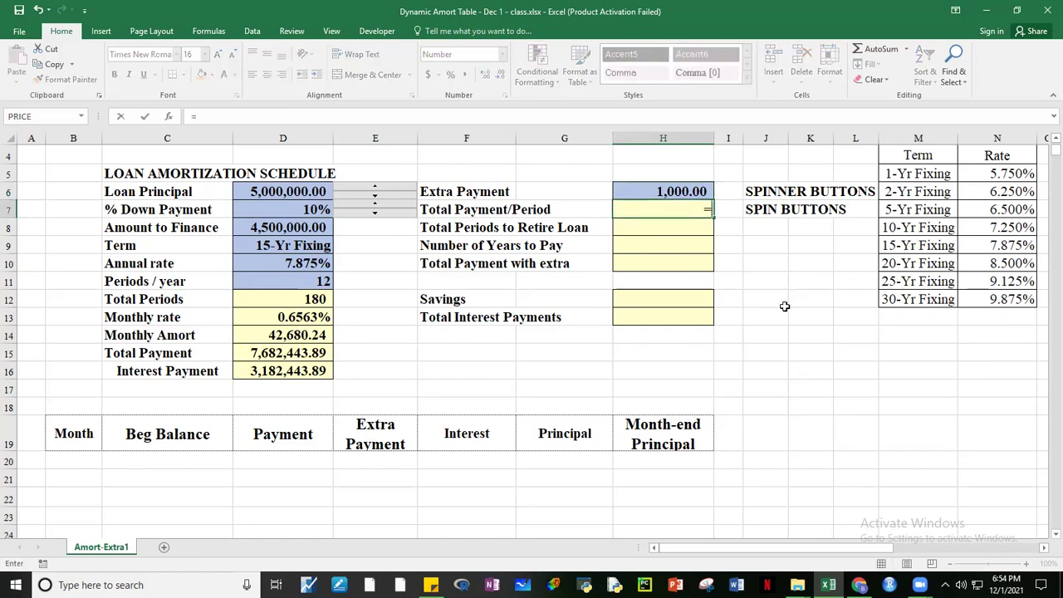
click(281, 335)
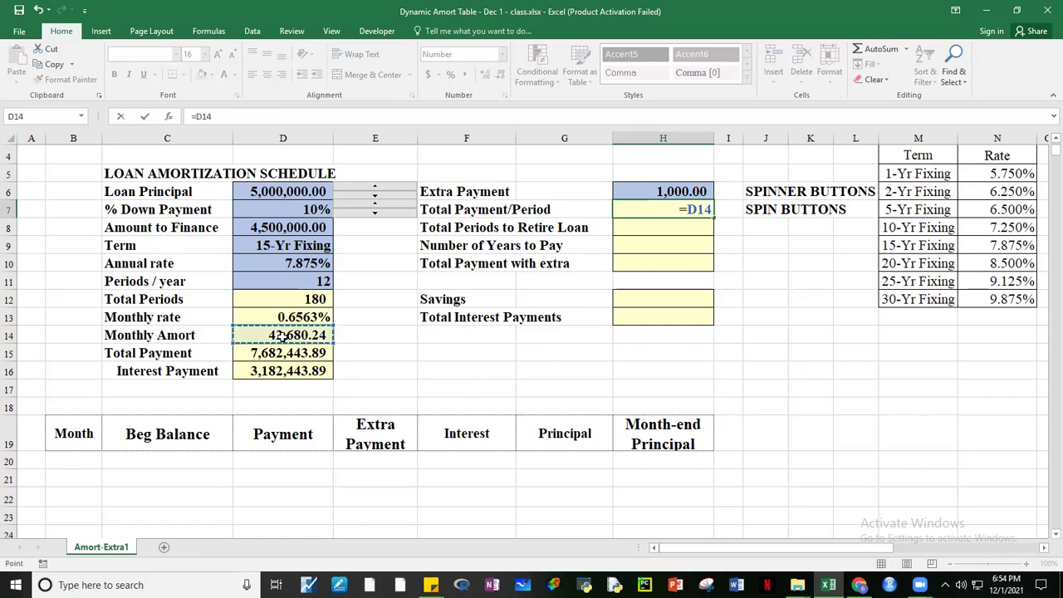
key(BackSpace)
key(BackSpace)
key(BackSpace)
text(sum()
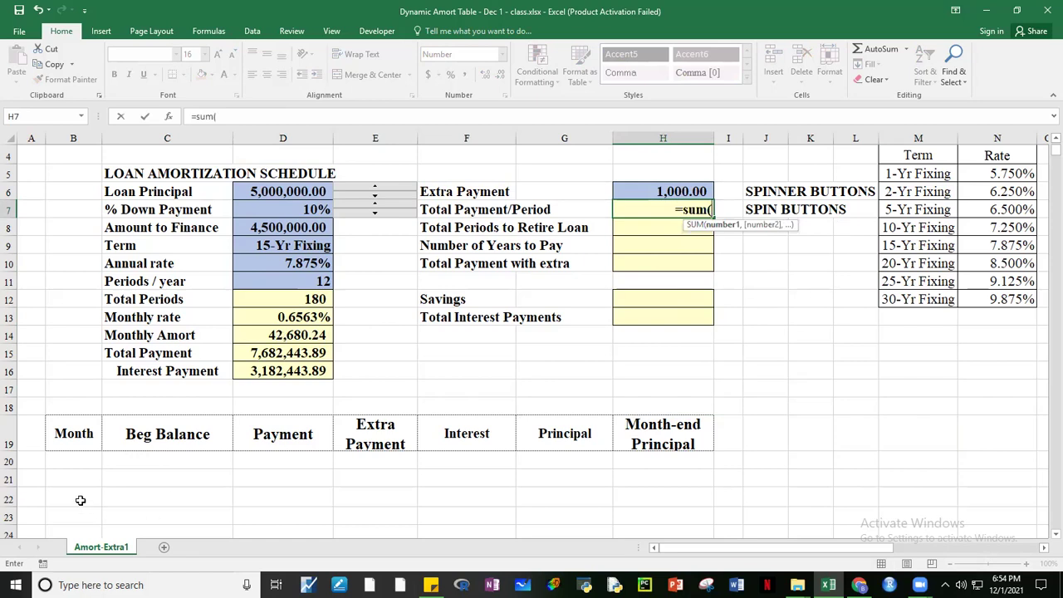
click(280, 336)
text(,)
click(653, 191)
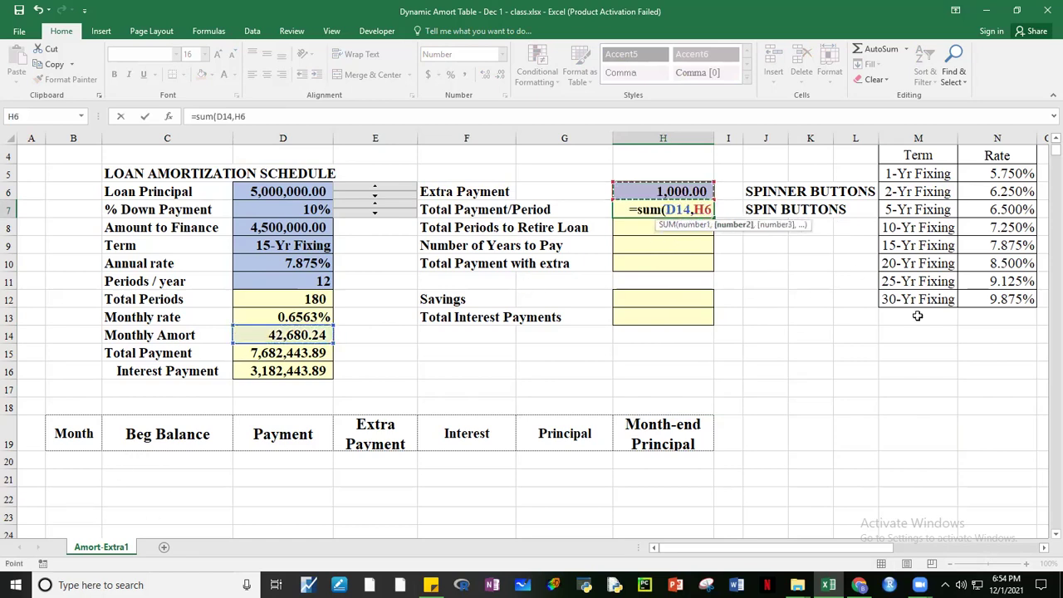
text())
key(ctrl+Return)
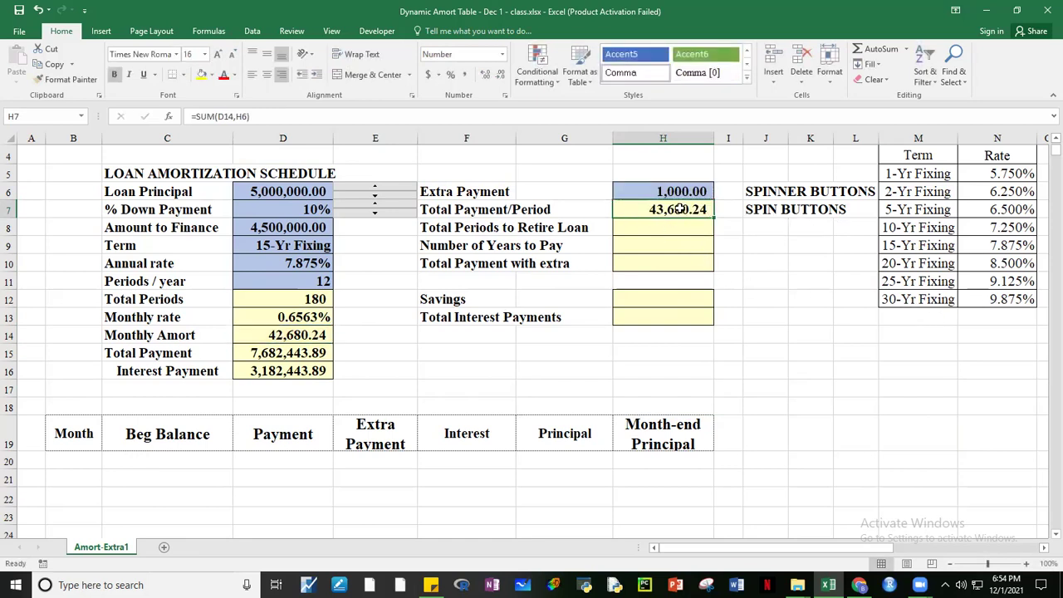
- Review the Total Payment/Period formula and the Extra Payment value, then select Total Periods to Retire Loan
key(F2)
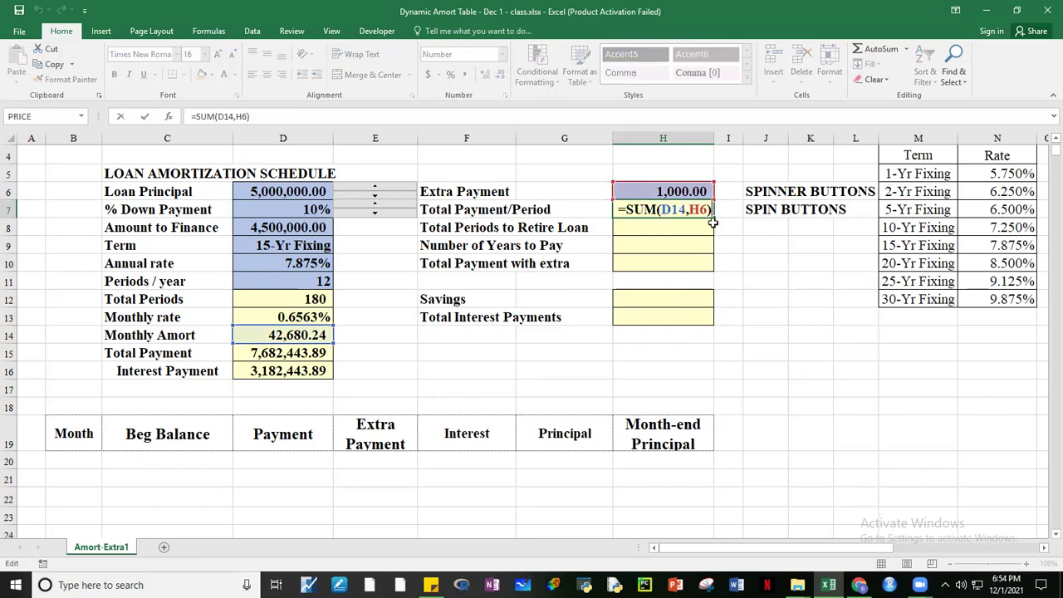
key(Escape)
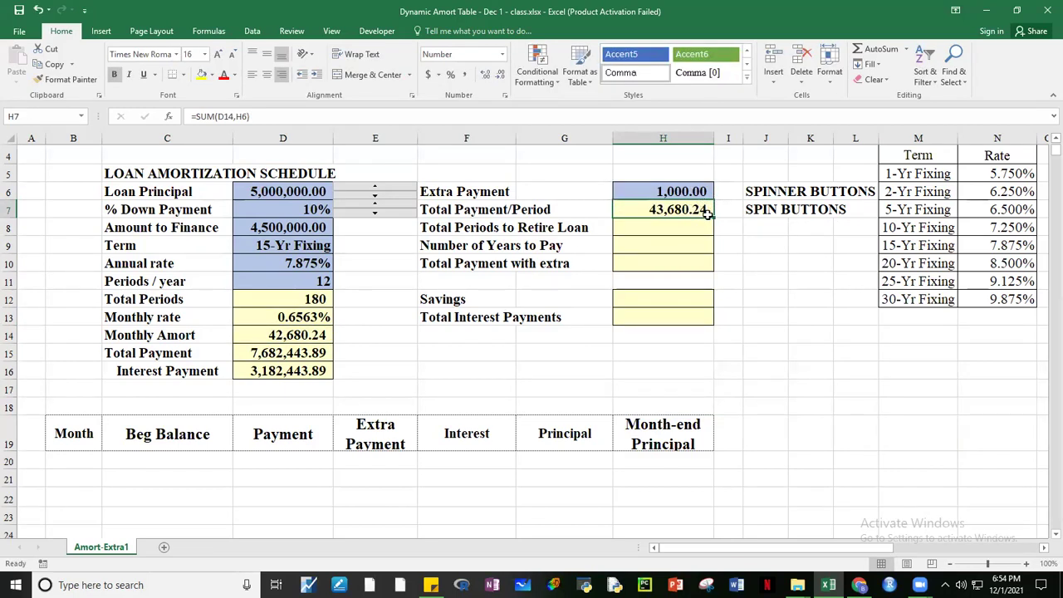
click(689, 190)
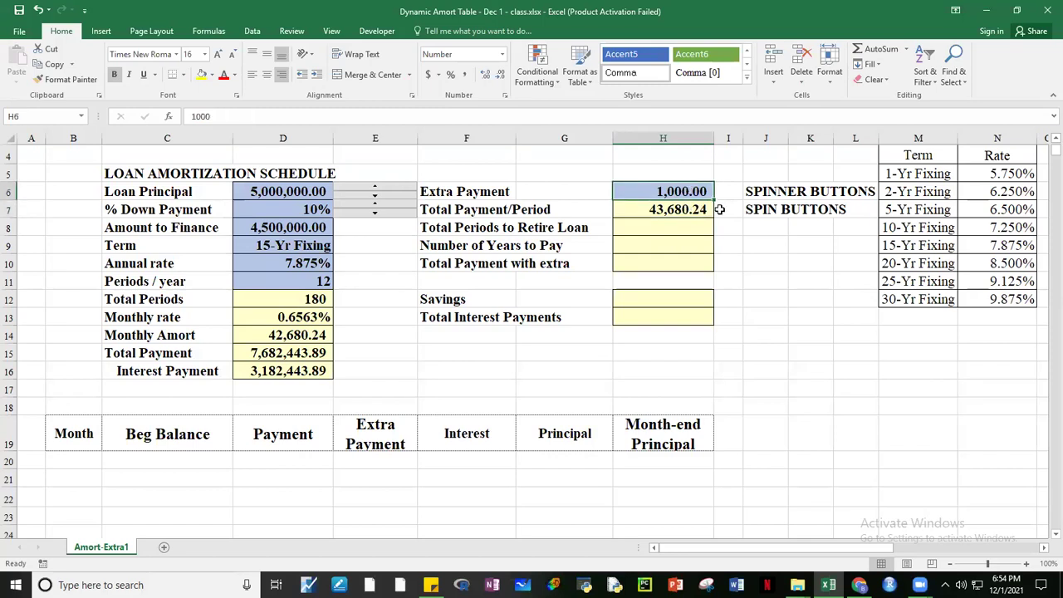
click(674, 231)
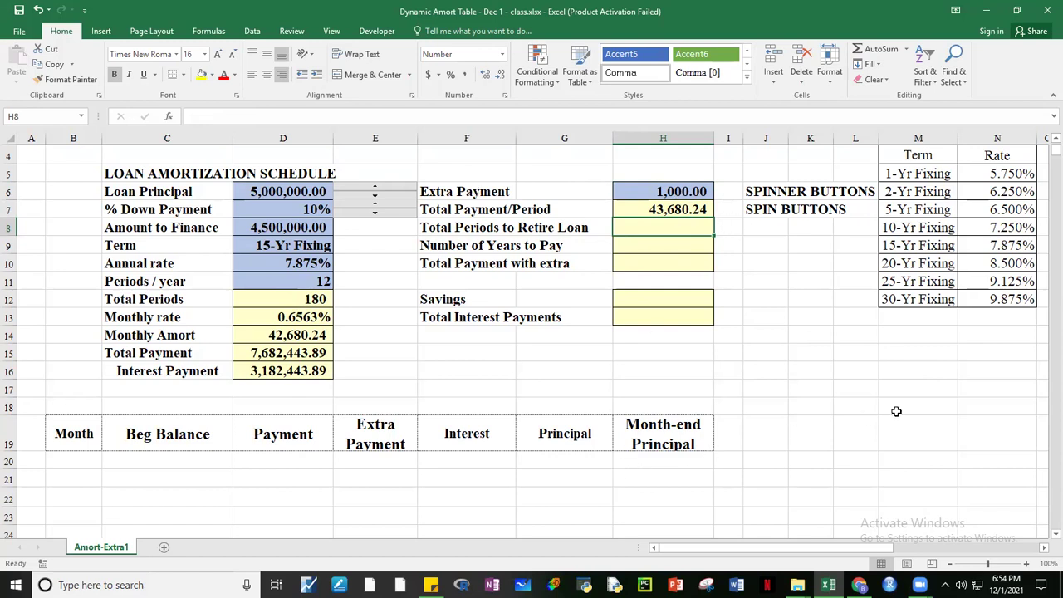
- Enter =NPER(D13,H7,-D8,,0) in H8 to get 172.33 total periods to retire the loan
text(=nper)
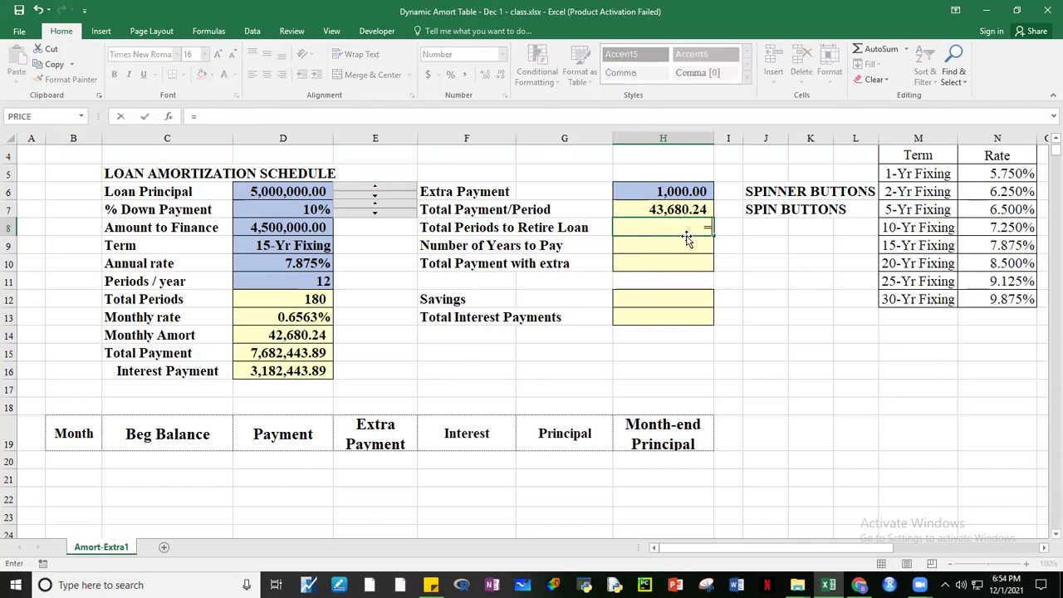
key(BackSpace)
key(BackSpace)
key(BackSpace)
key(BackSpace)
text(NPER()
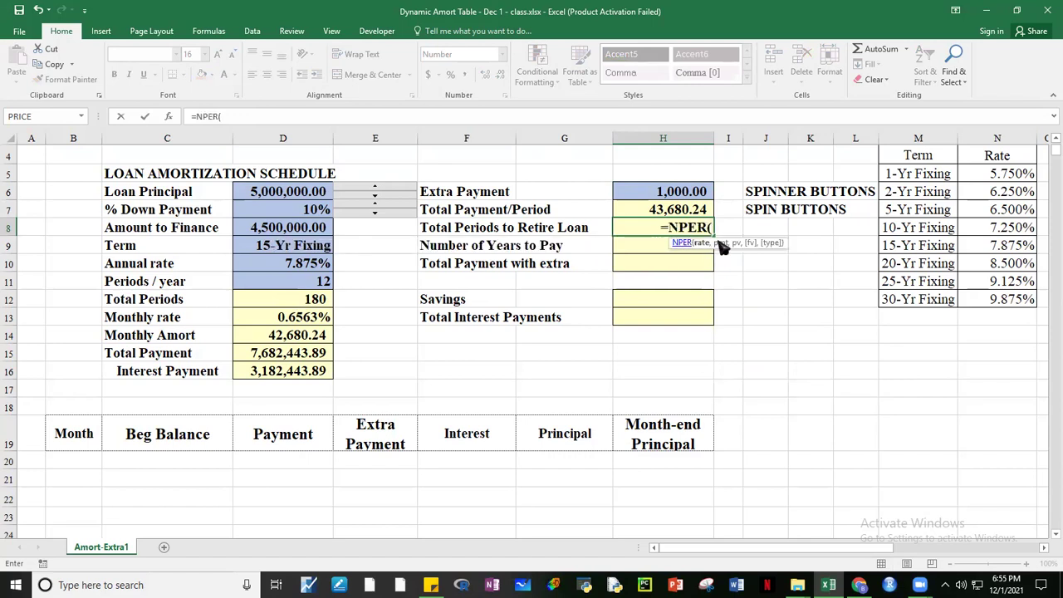
click(307, 322)
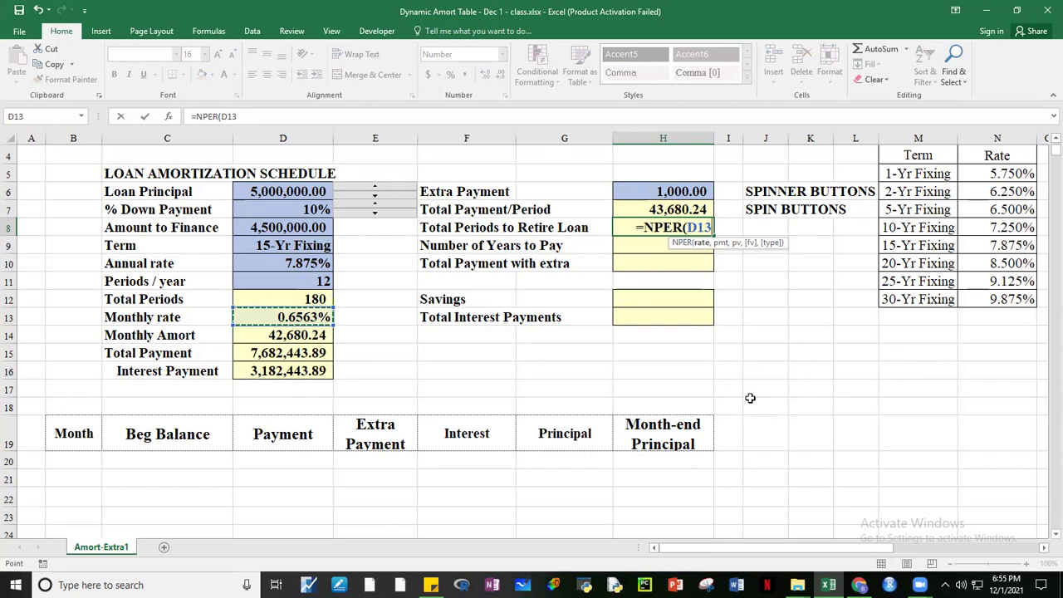
text(,)
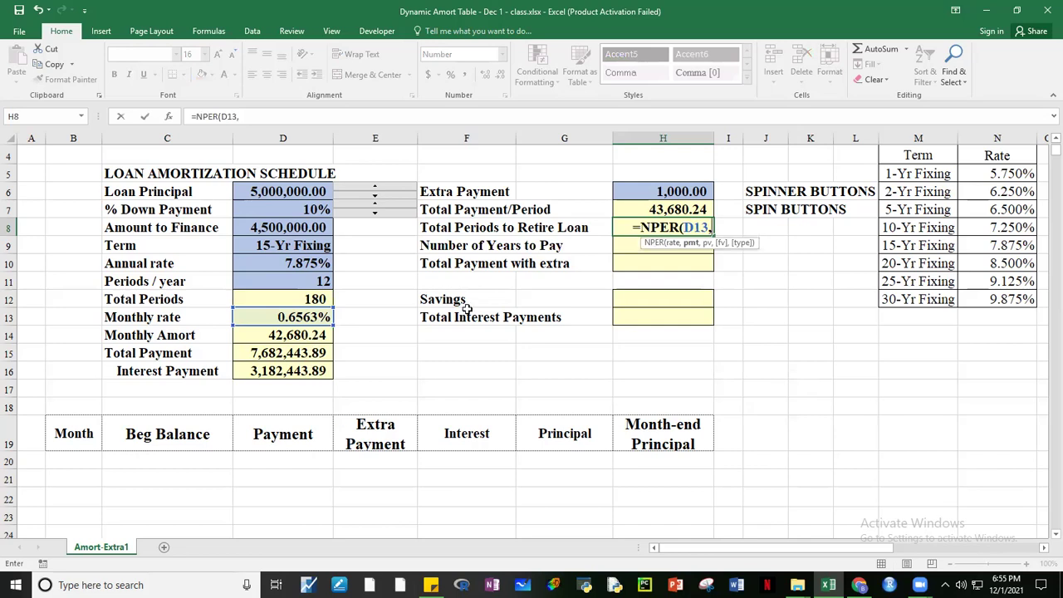
click(658, 204)
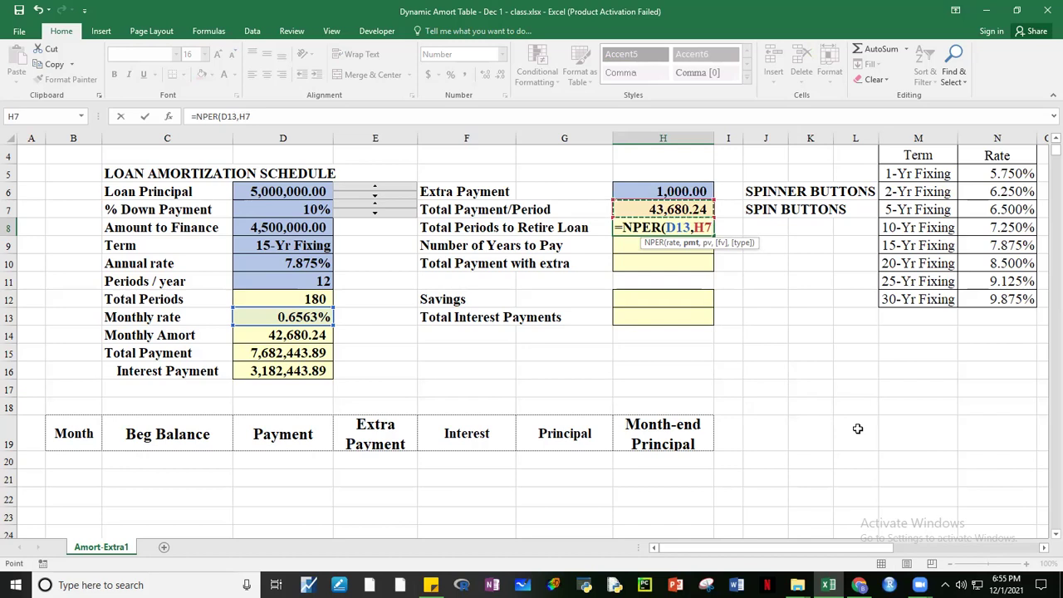
text(,)
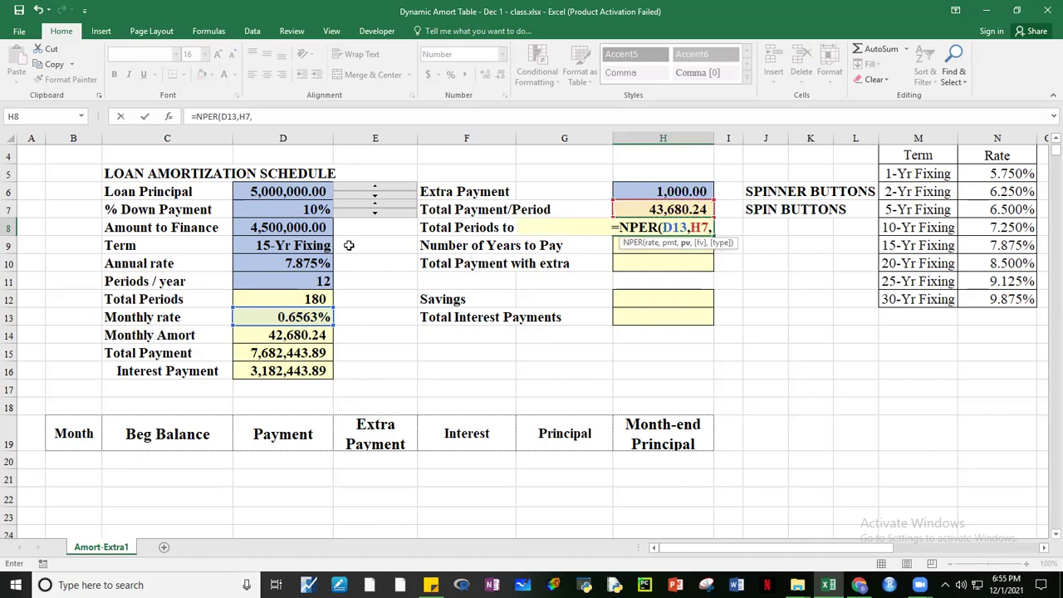
text(-)
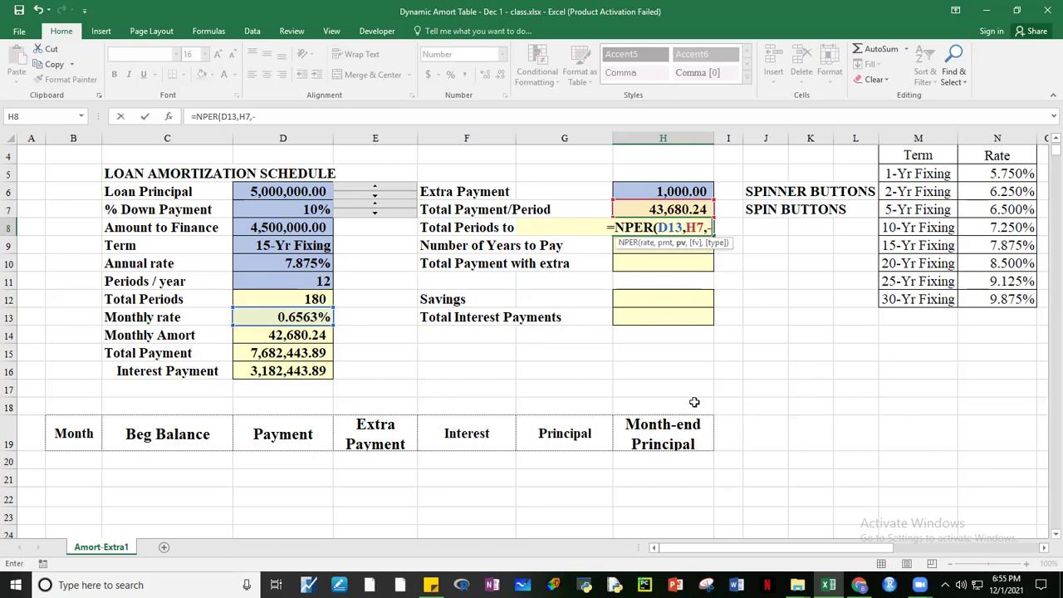
click(274, 231)
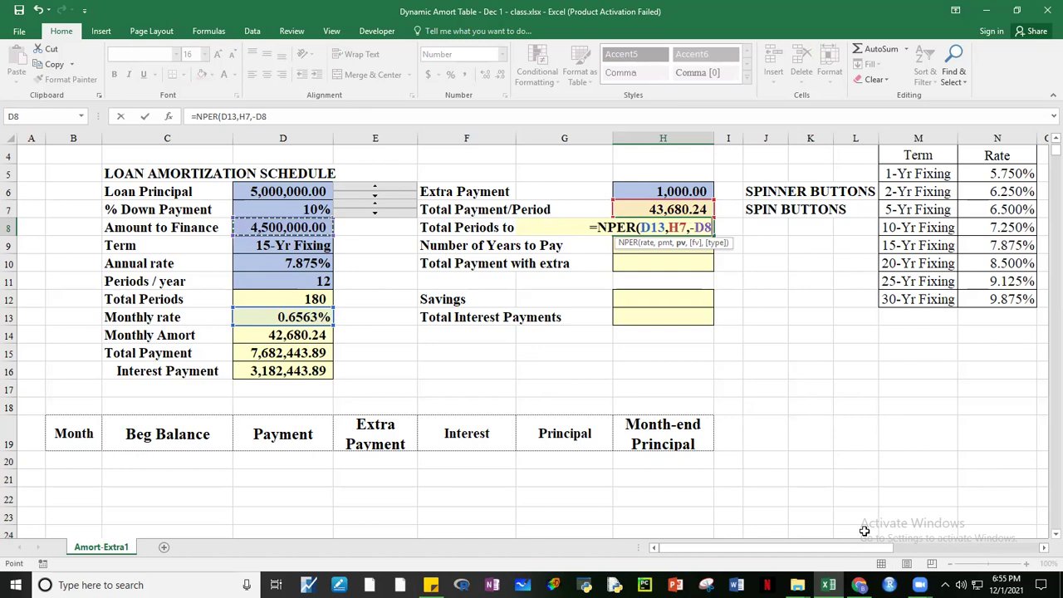
text(,)
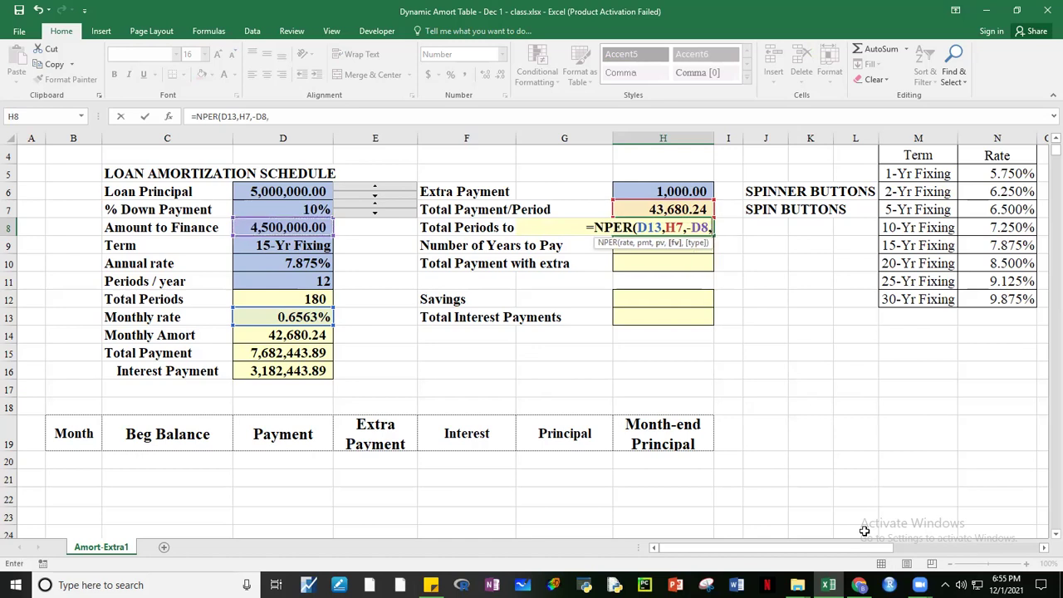
text(,0))
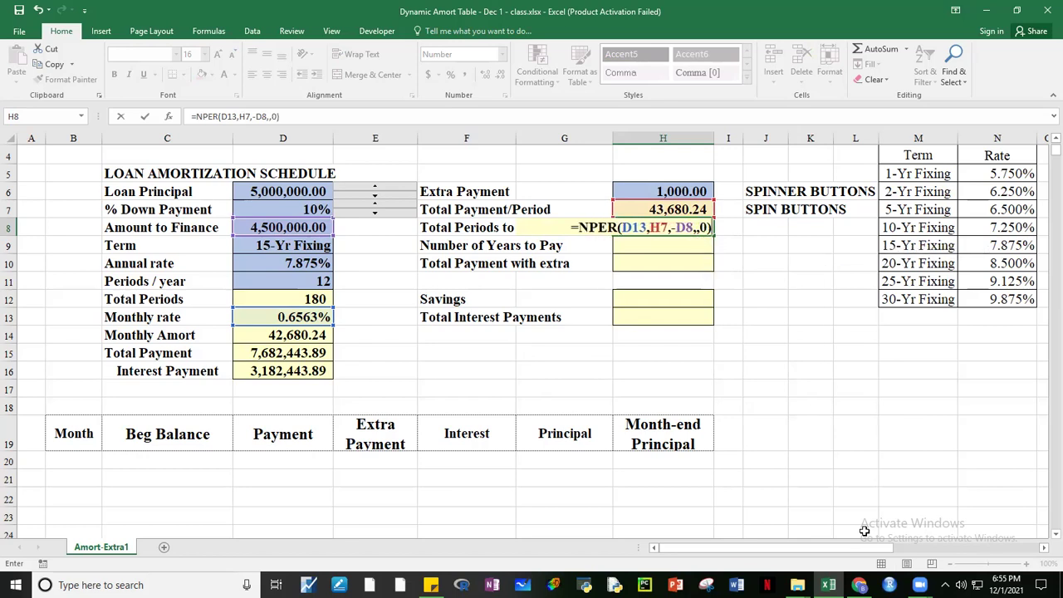
key(ctrl+Return)
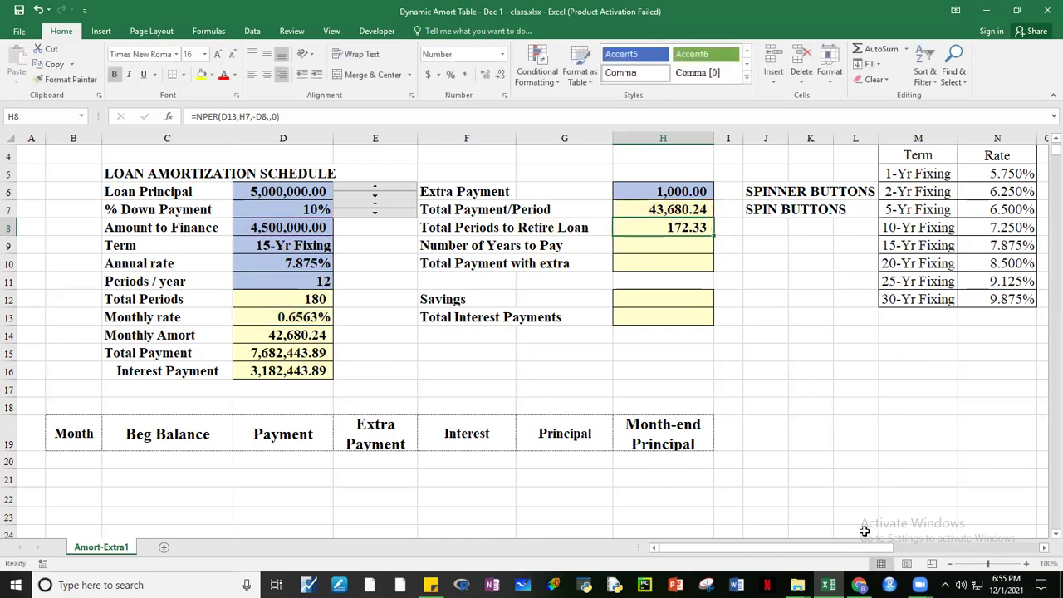
click(796, 392)
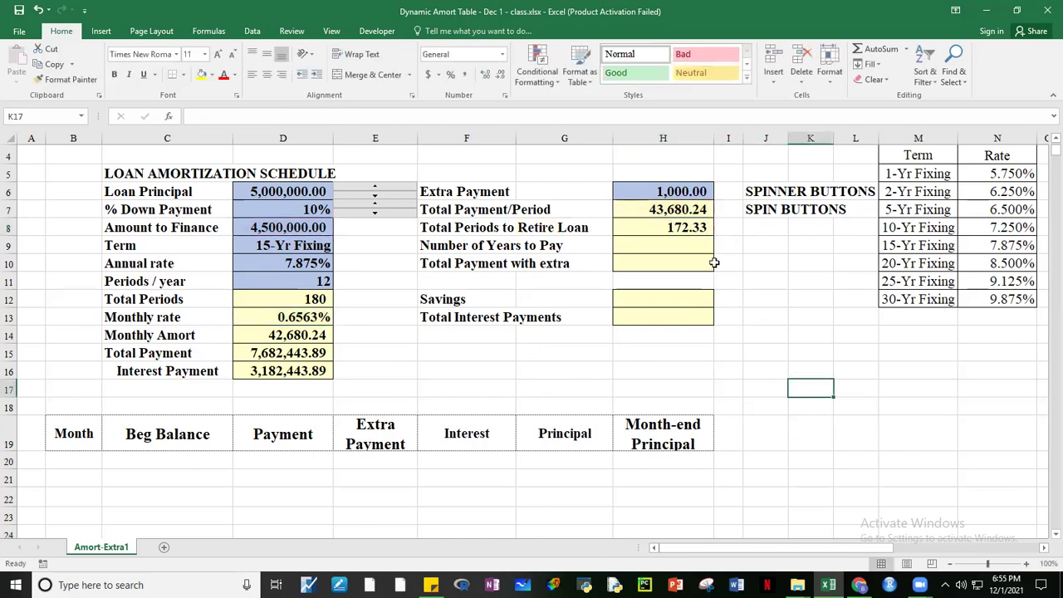
click(686, 229)
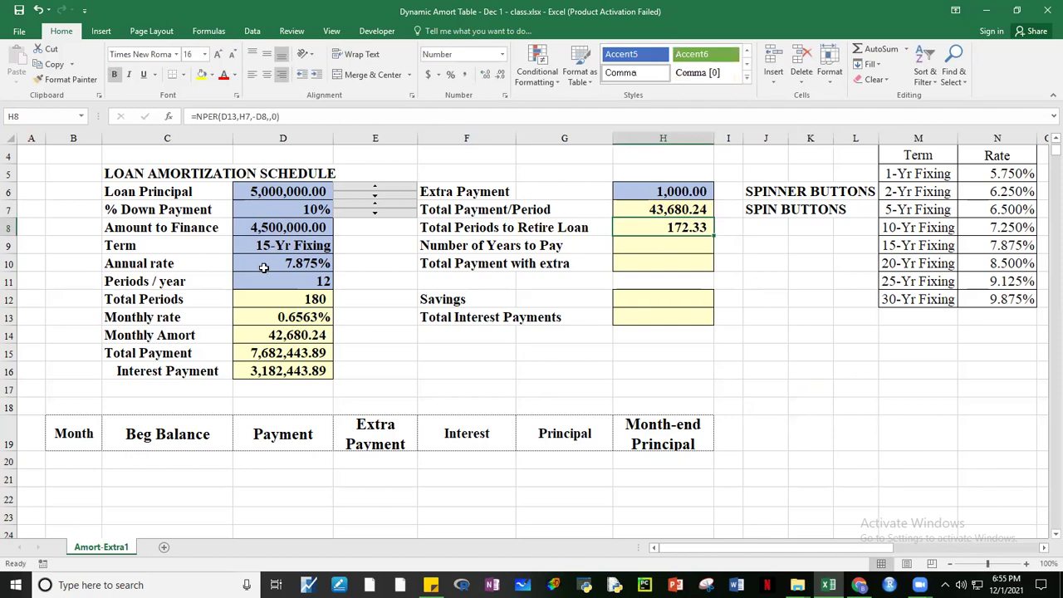
click(283, 299)
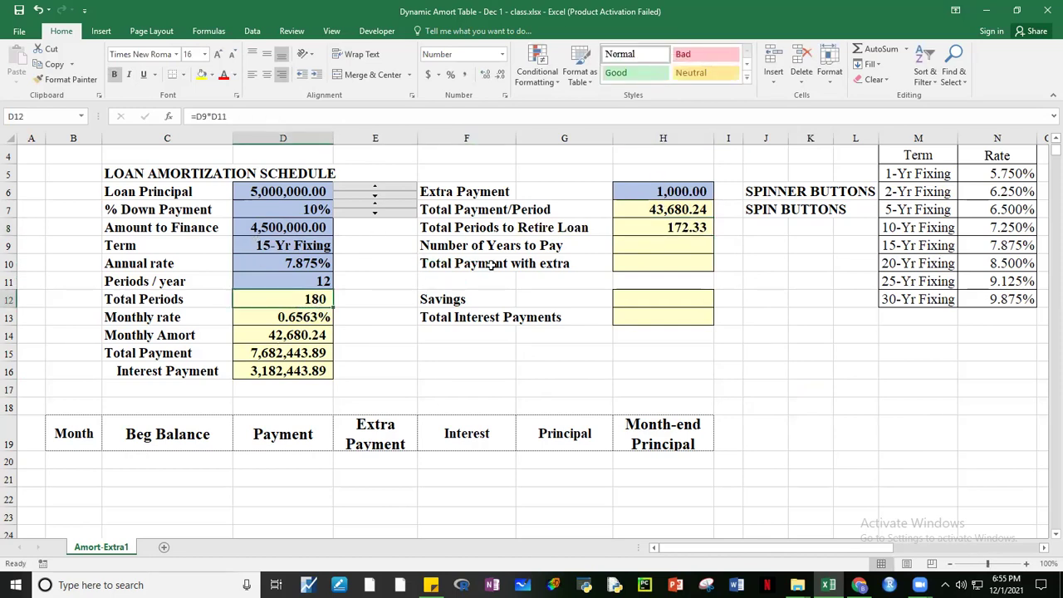
click(679, 229)
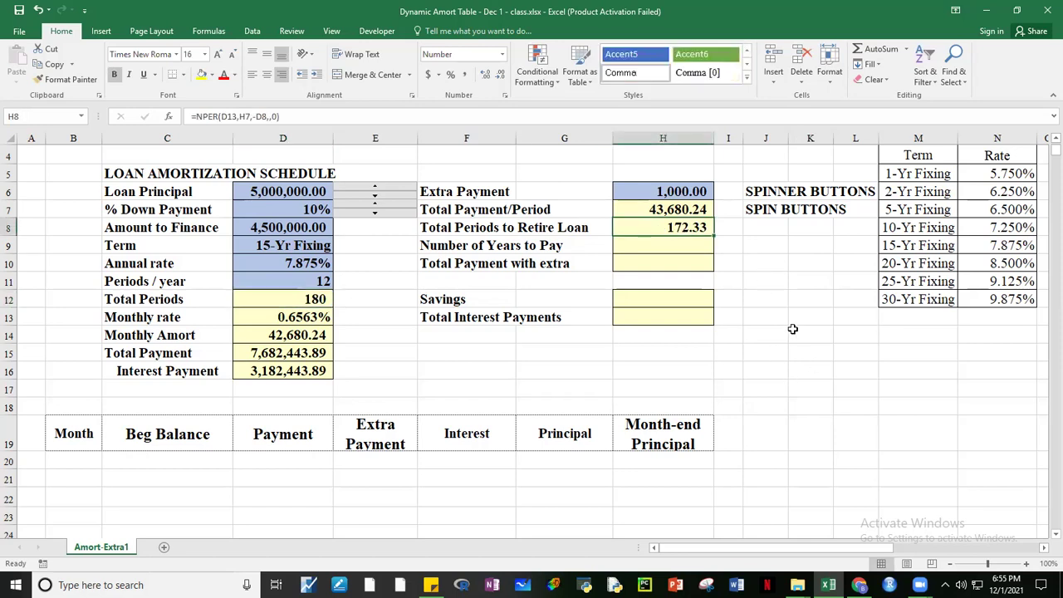
click(687, 243)
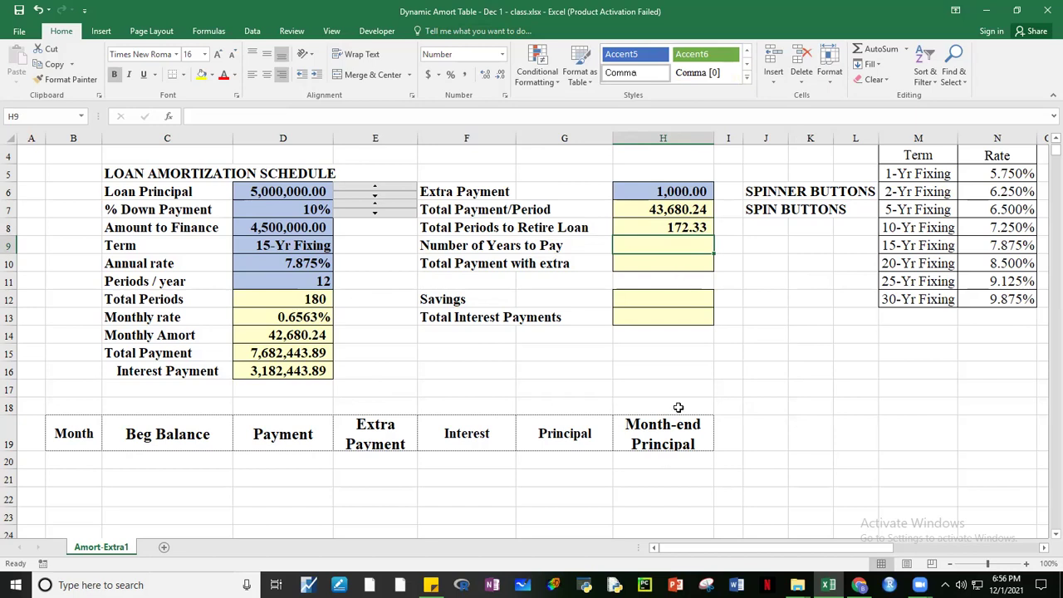
click(666, 210)
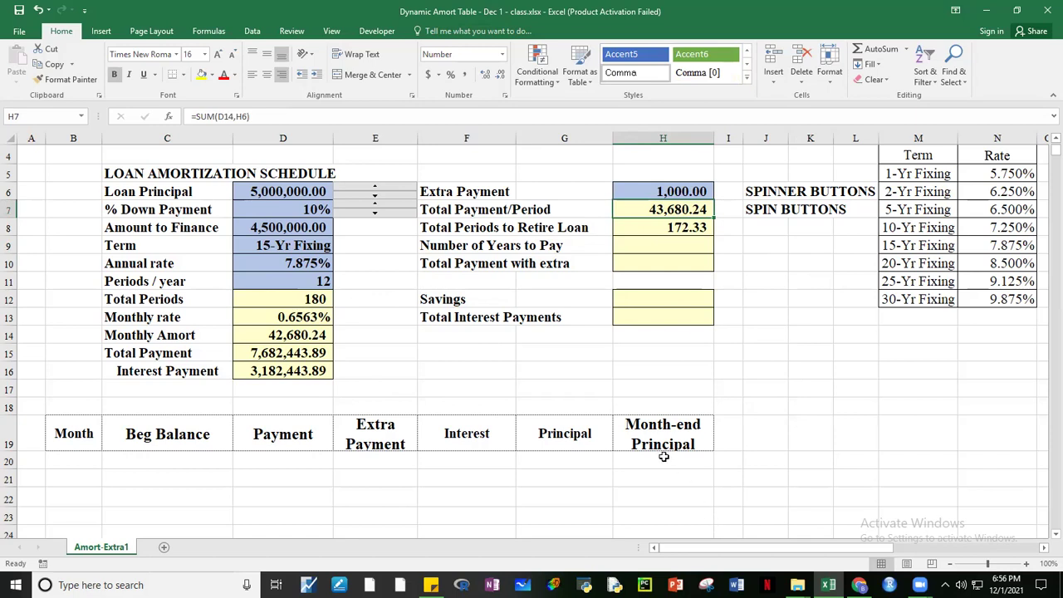
click(655, 243)
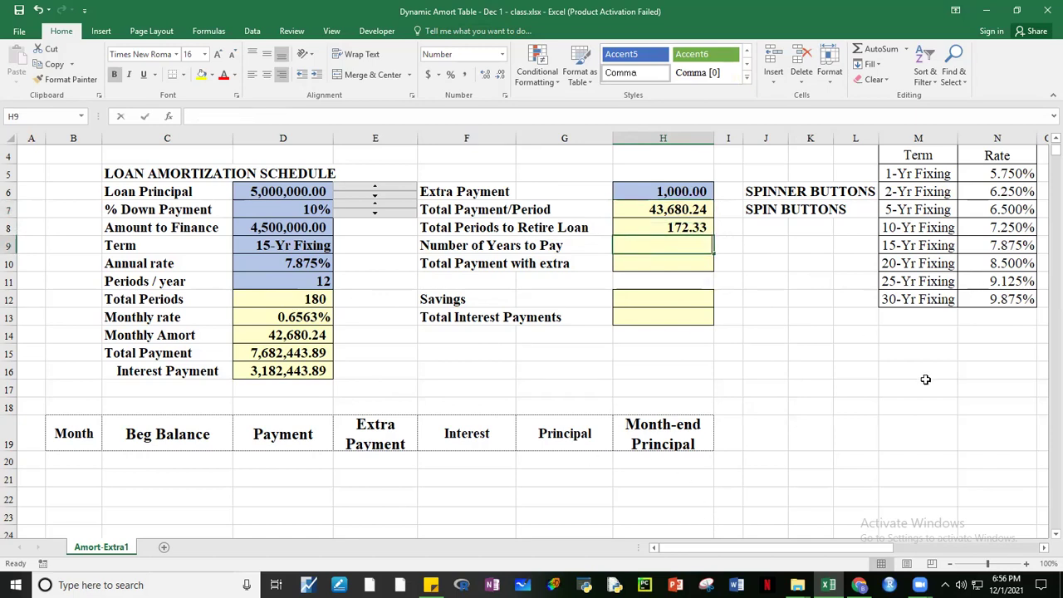
- Enter =H8/D11 in H9 for 14.36 years to pay, then review it against the Term
text(=)
click(678, 227)
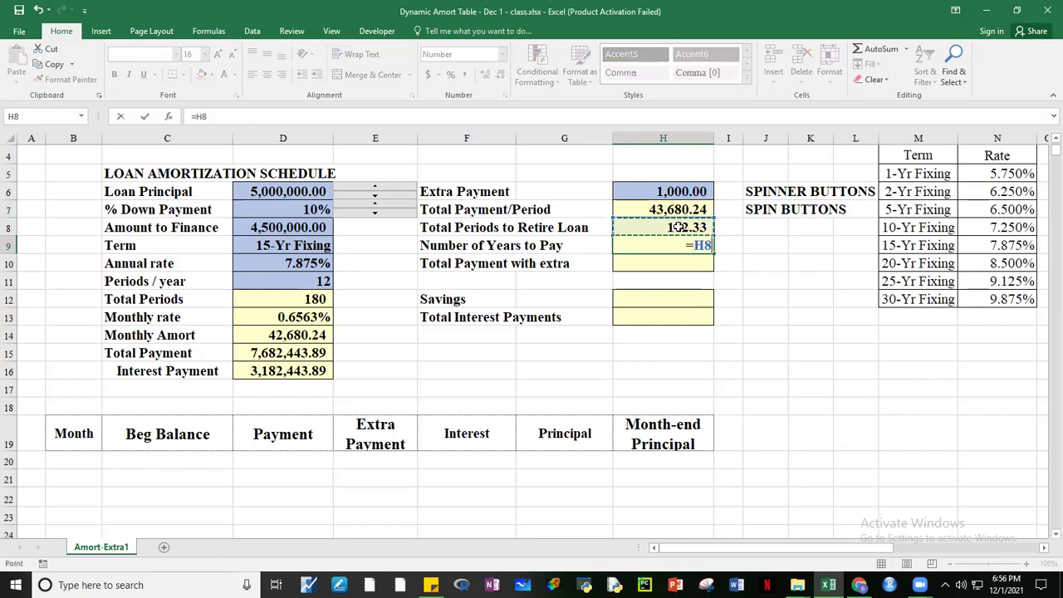
text(/)
click(319, 281)
key(Return)
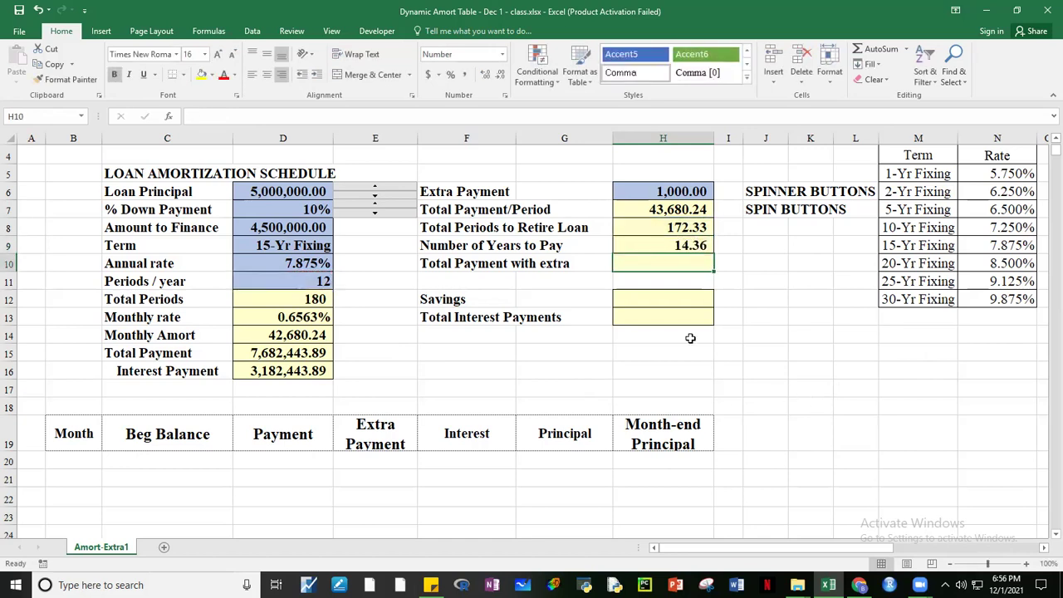
click(688, 243)
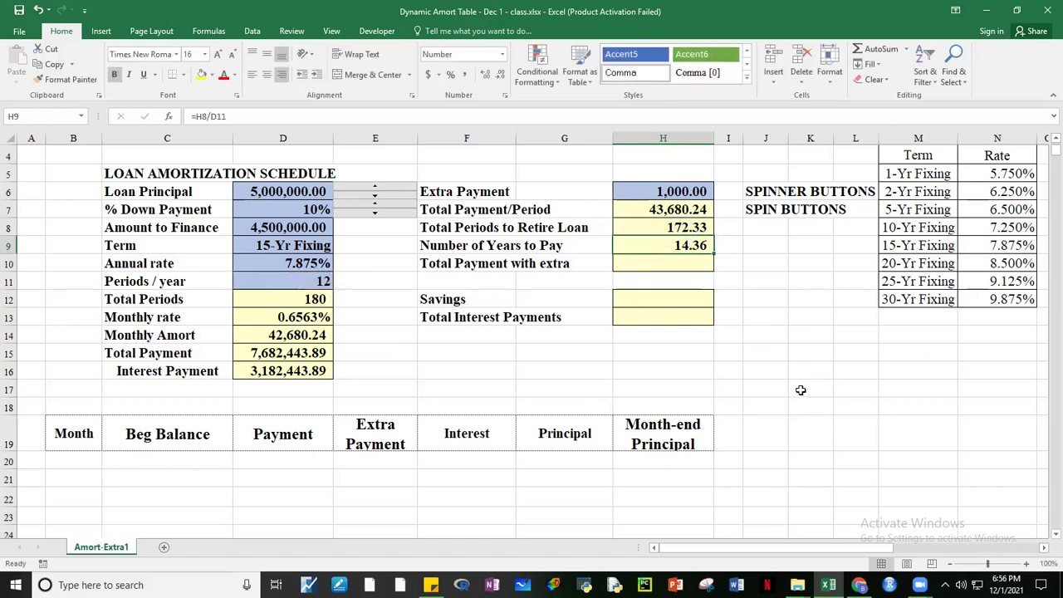
click(266, 244)
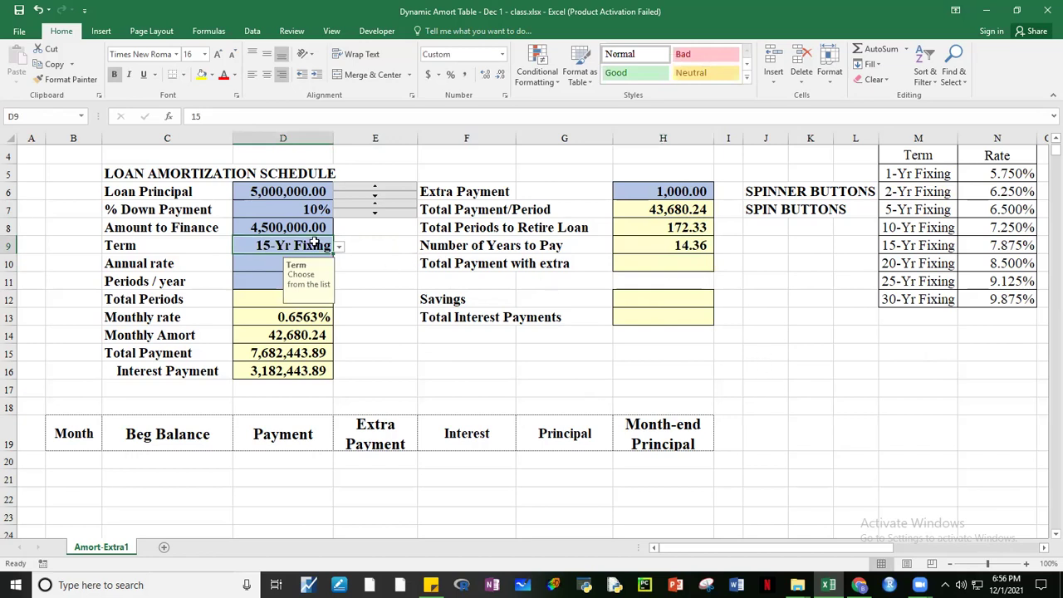
click(660, 264)
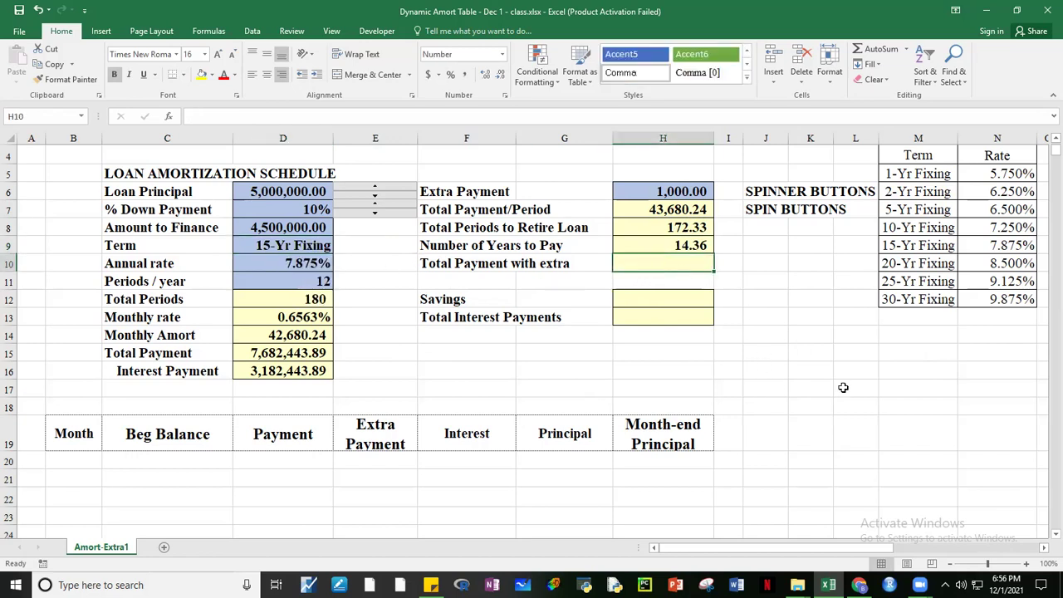
- Enter =H7*H8 in H10 for a total payment with extra of 7,527,626.34
text(=)
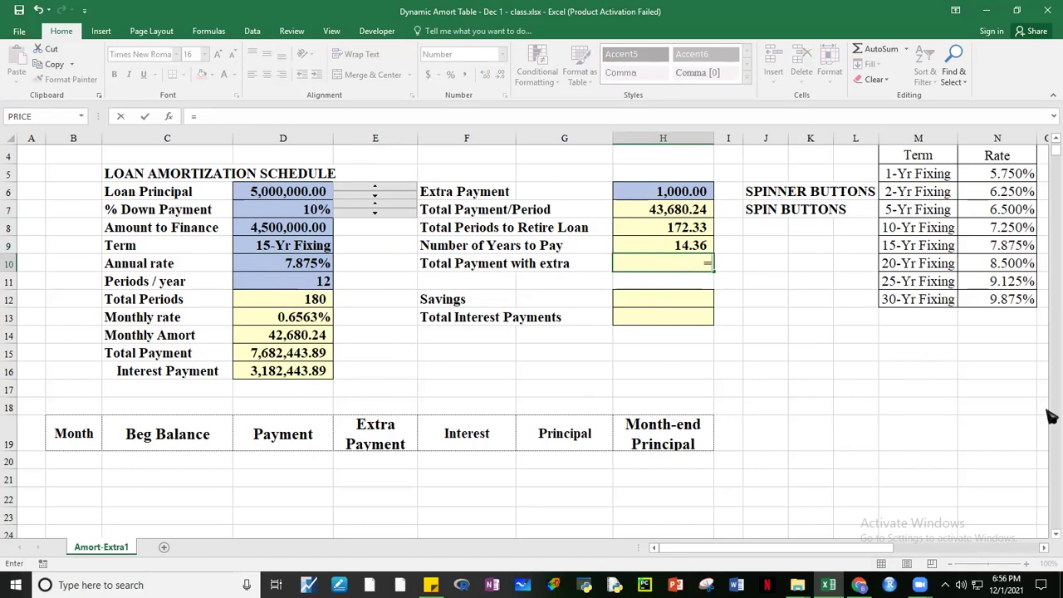
click(673, 214)
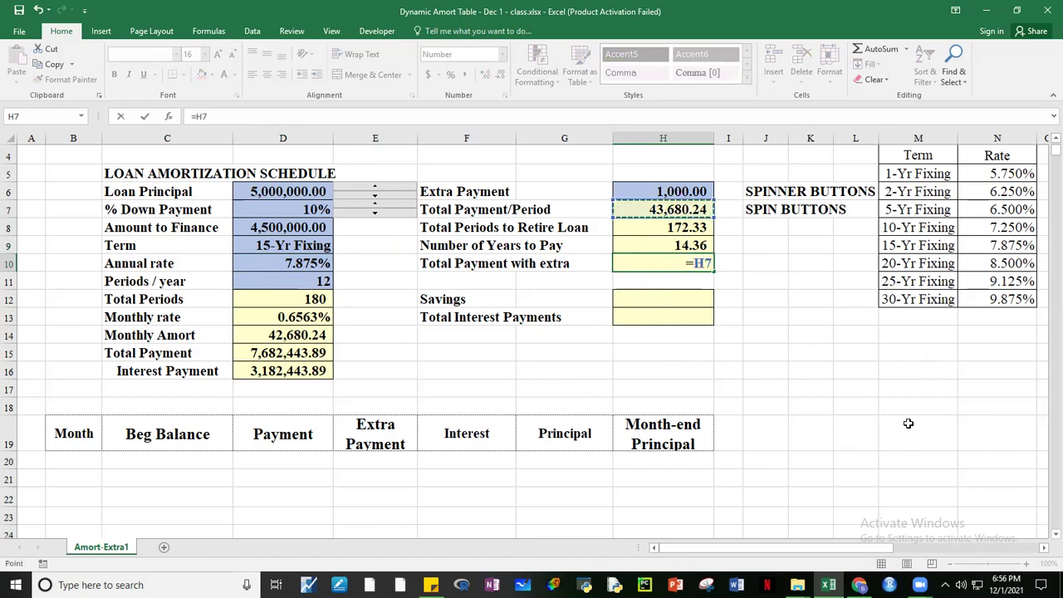
text(*)
click(679, 229)
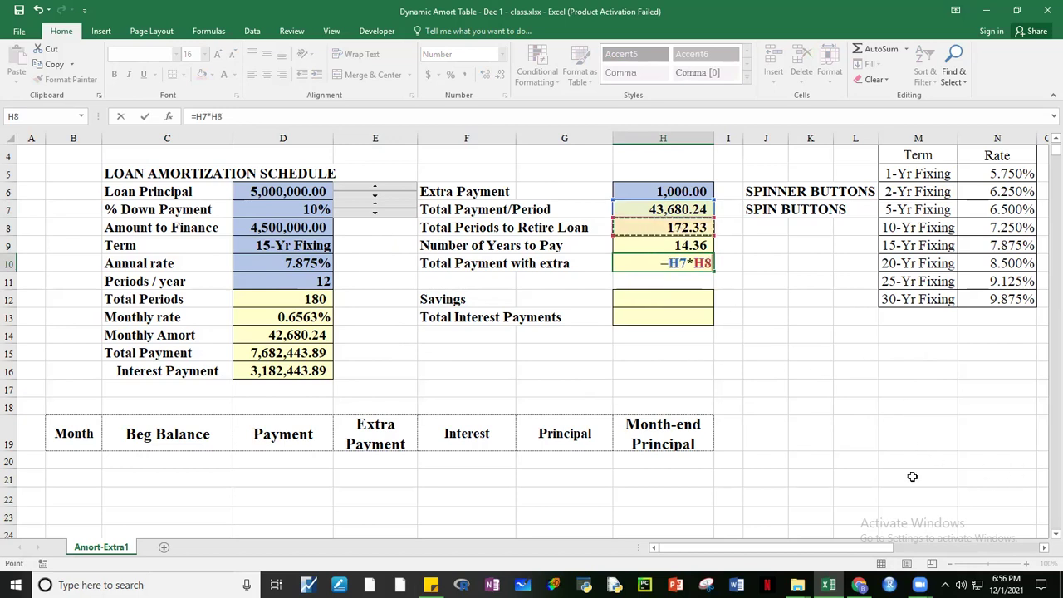
key(ctrl+Return)
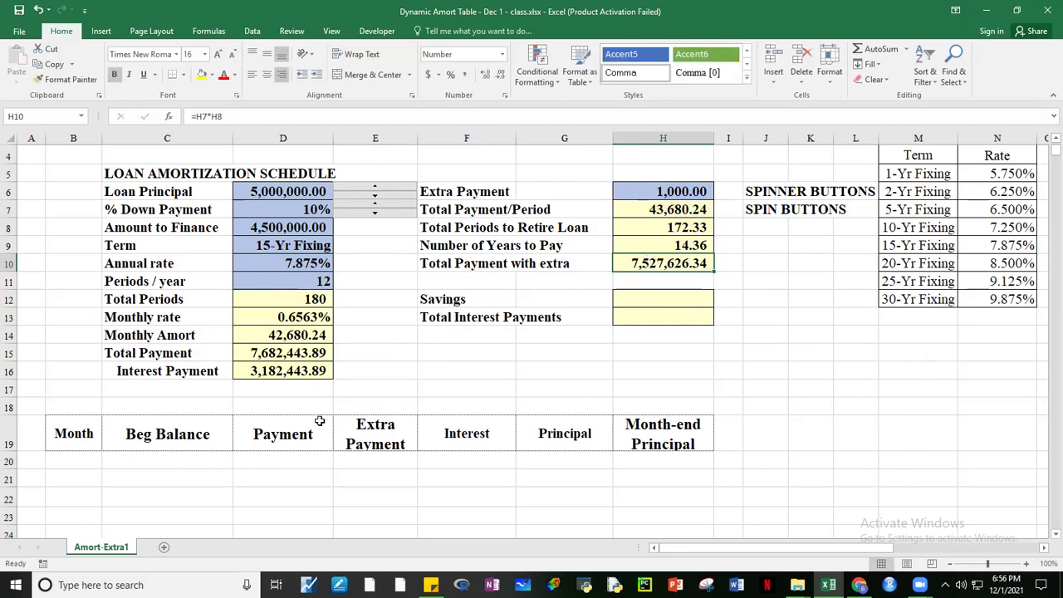
click(269, 353)
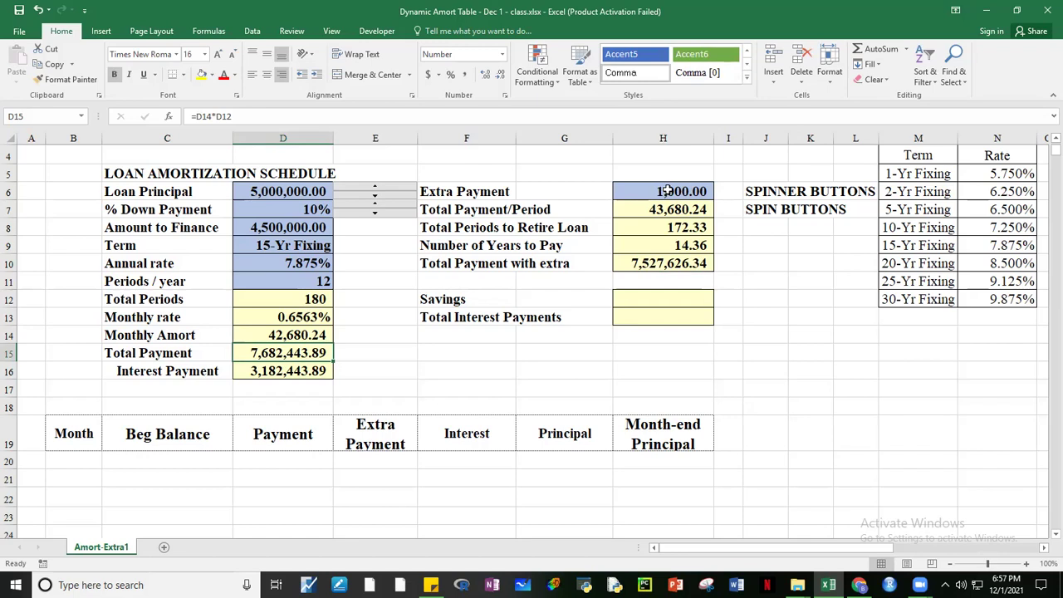
click(644, 264)
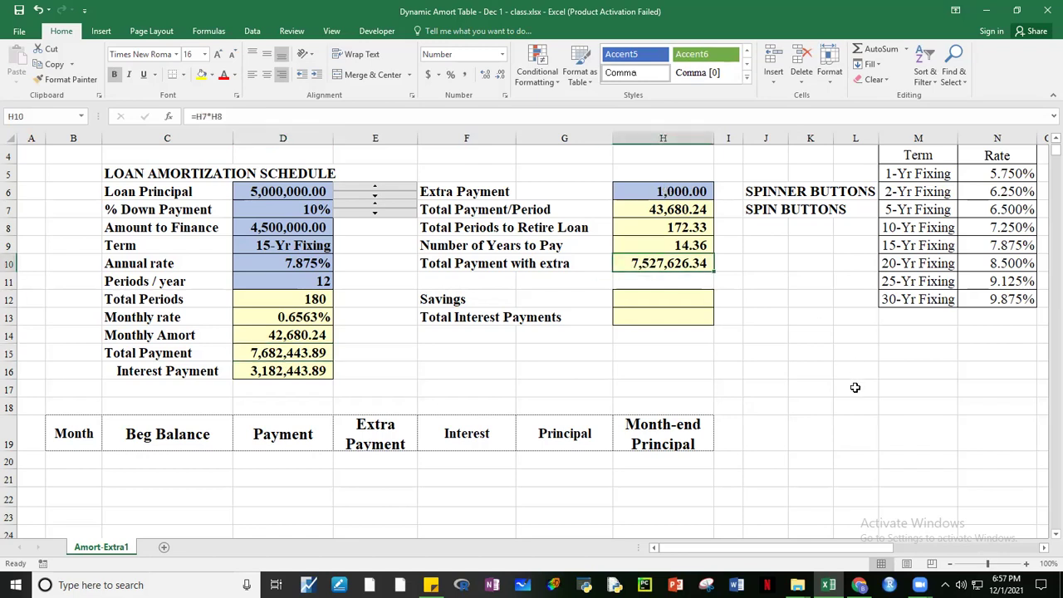
click(659, 299)
- Enter =D15-H10 in H12 for savings of 154,817.55
text(=)
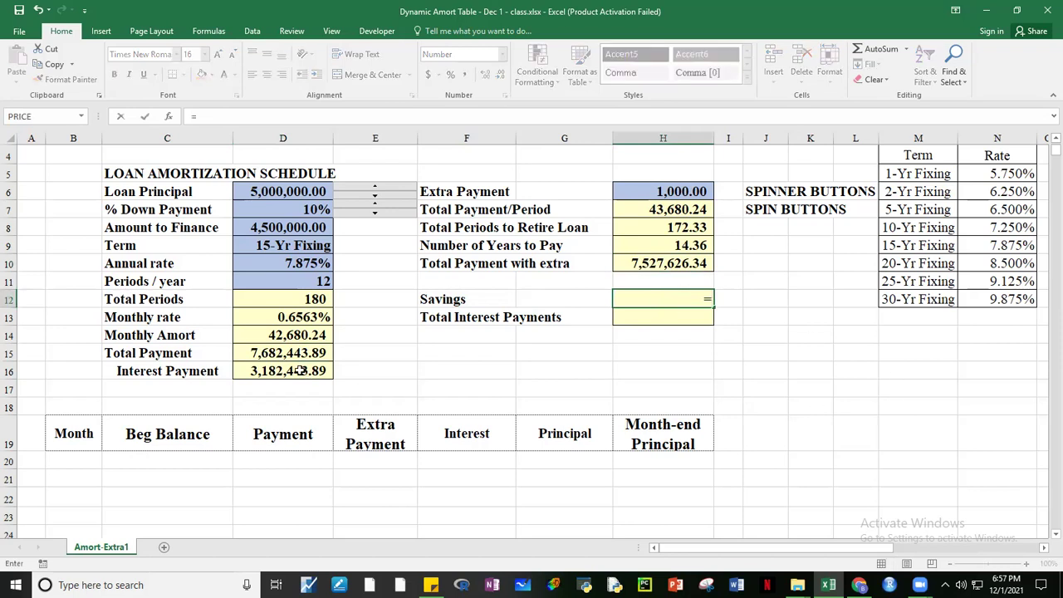
click(298, 354)
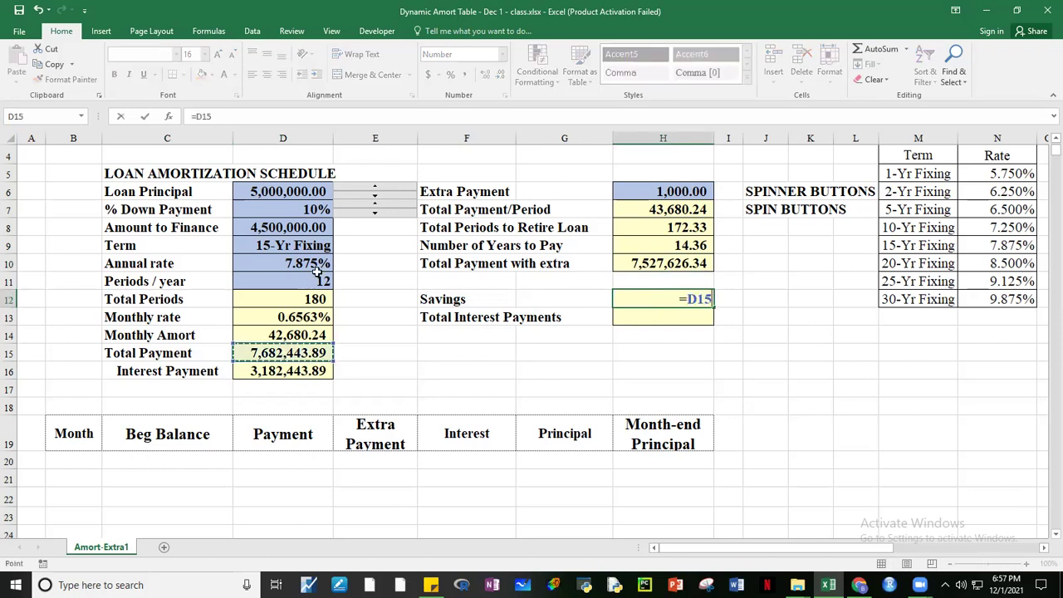
text(-)
click(672, 267)
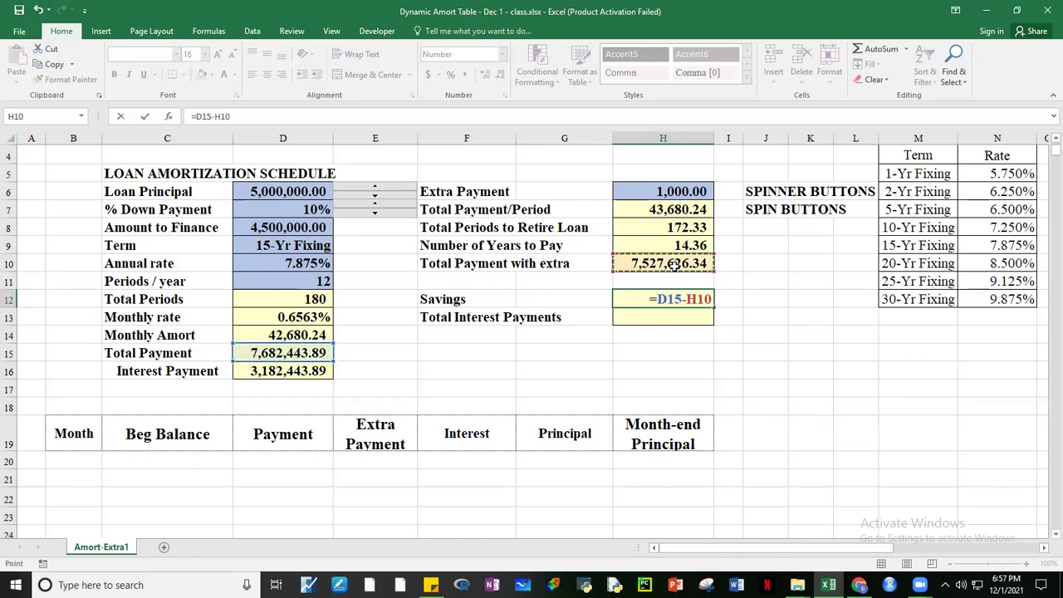
key(Return)
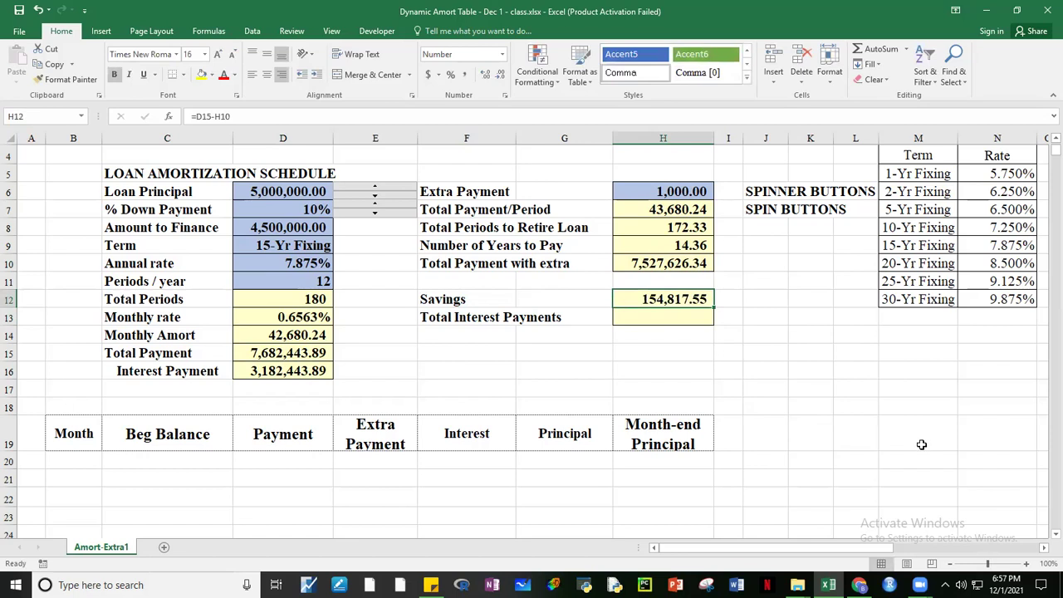
click(659, 318)
- Enter =H10-D8 in H13 for total interest payments of 3,027,626.34 and compare with D16
text(=)
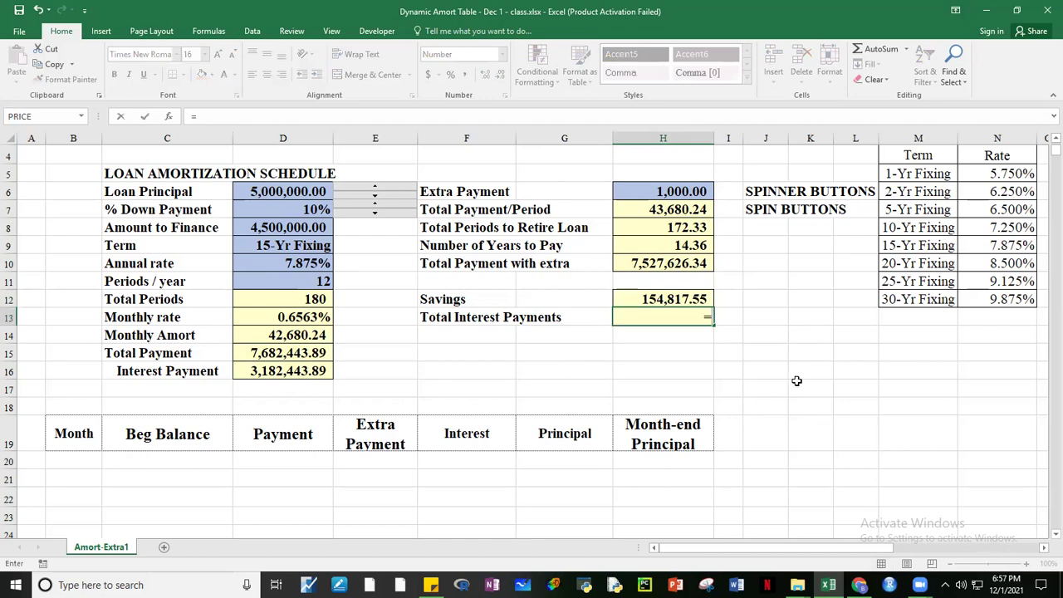
click(649, 262)
text(-)
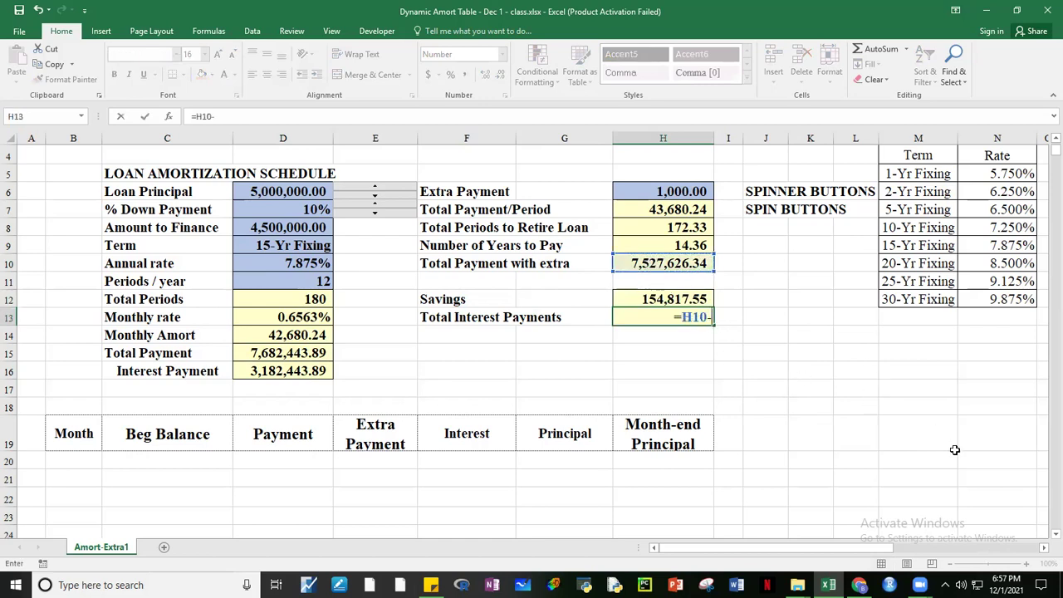
click(264, 227)
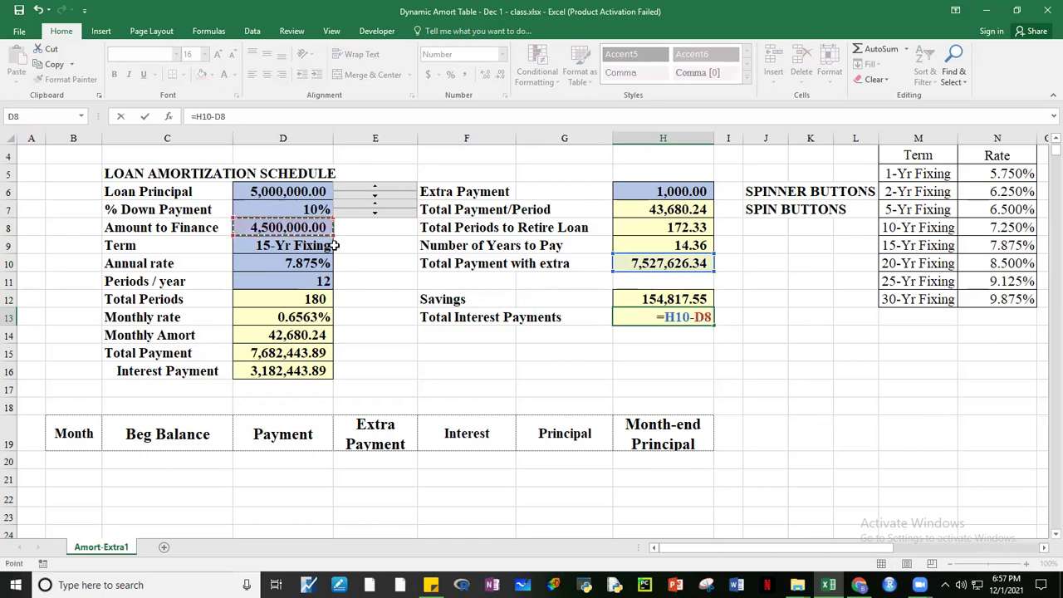
key(Return)
click(878, 384)
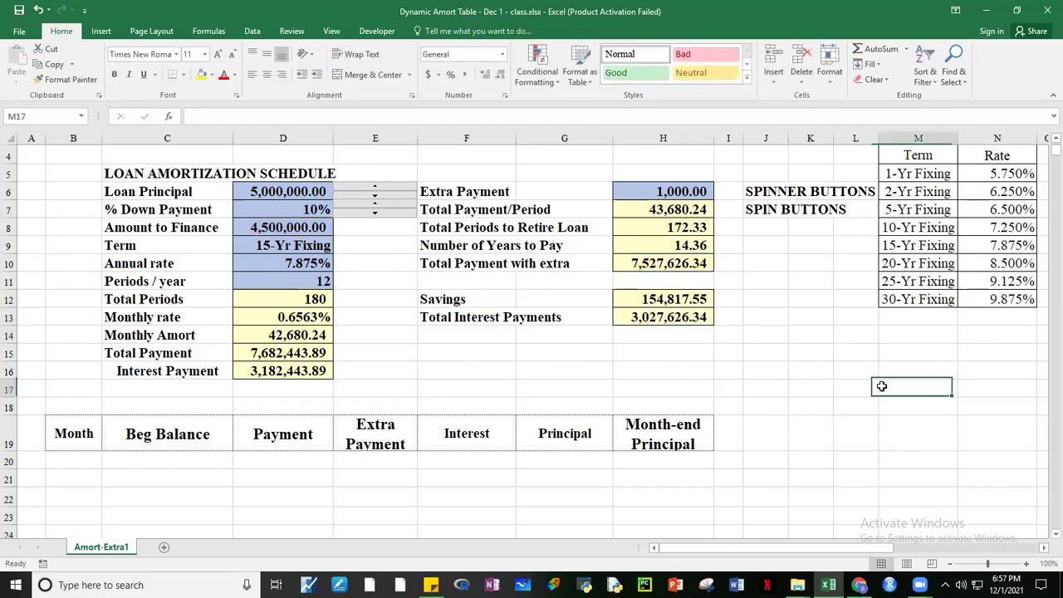
click(662, 319)
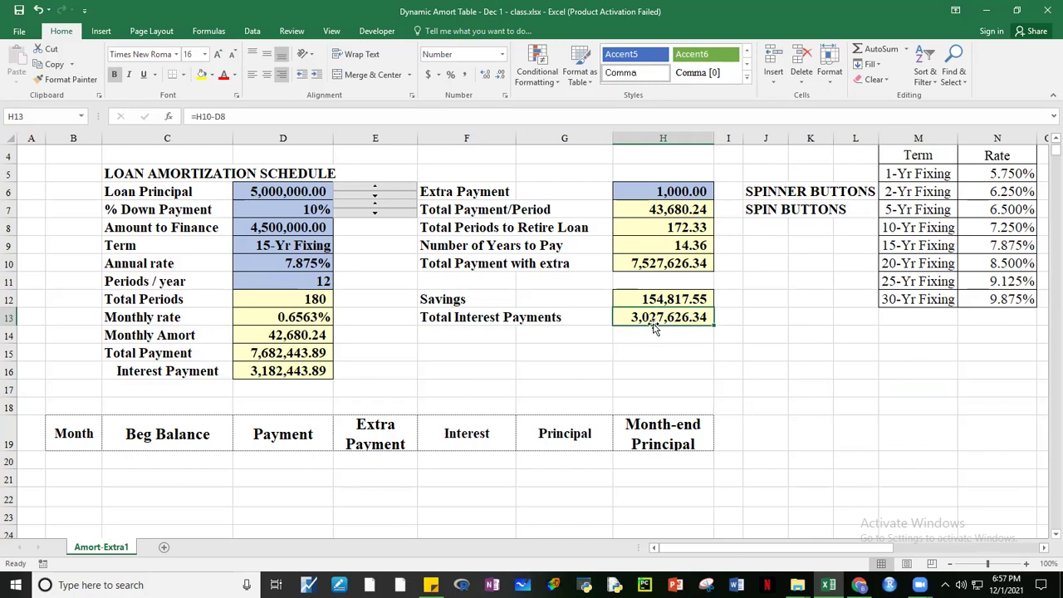
click(282, 374)
click(741, 444)
click(901, 425)
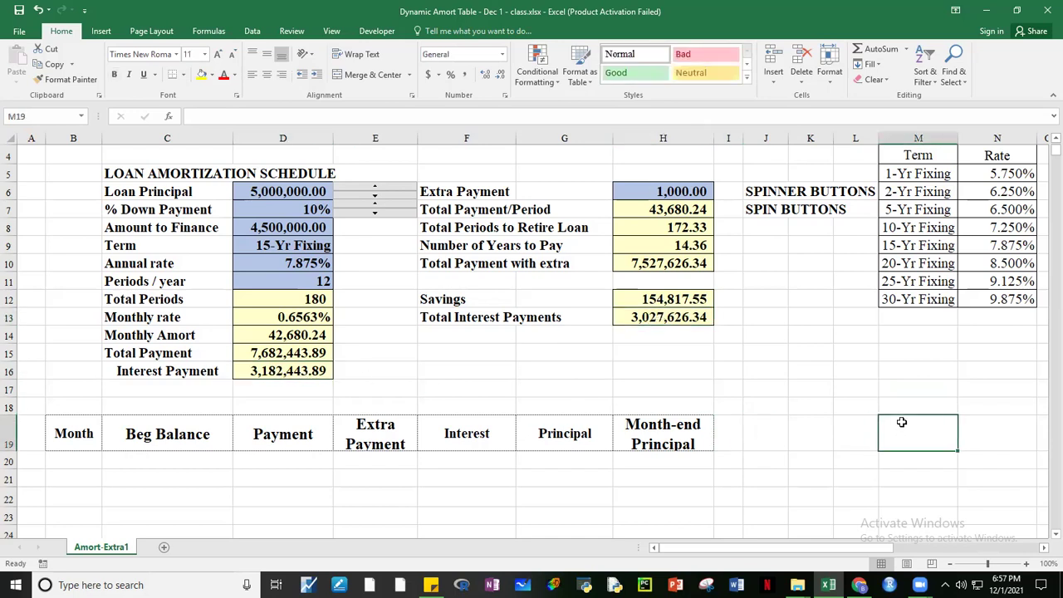
- Replace the Extra Payment in H6 with 5000
click(653, 193)
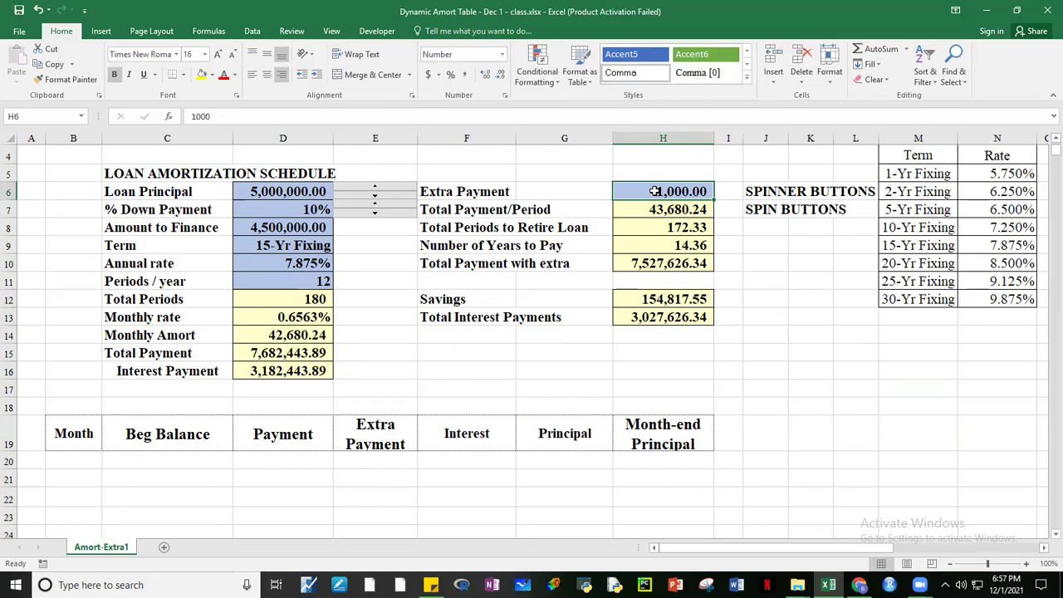
key(Delete)
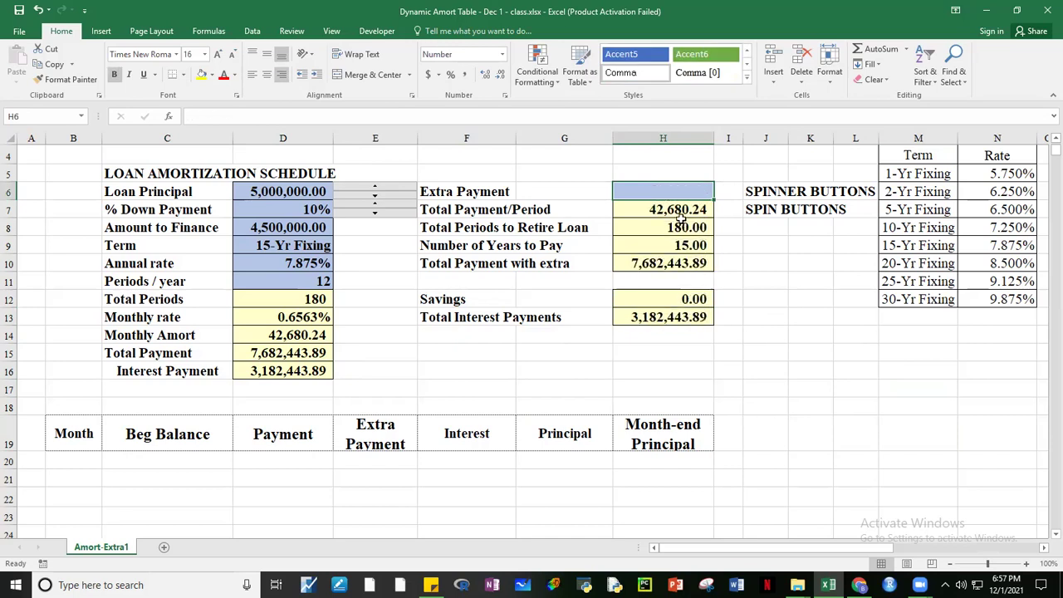
click(676, 211)
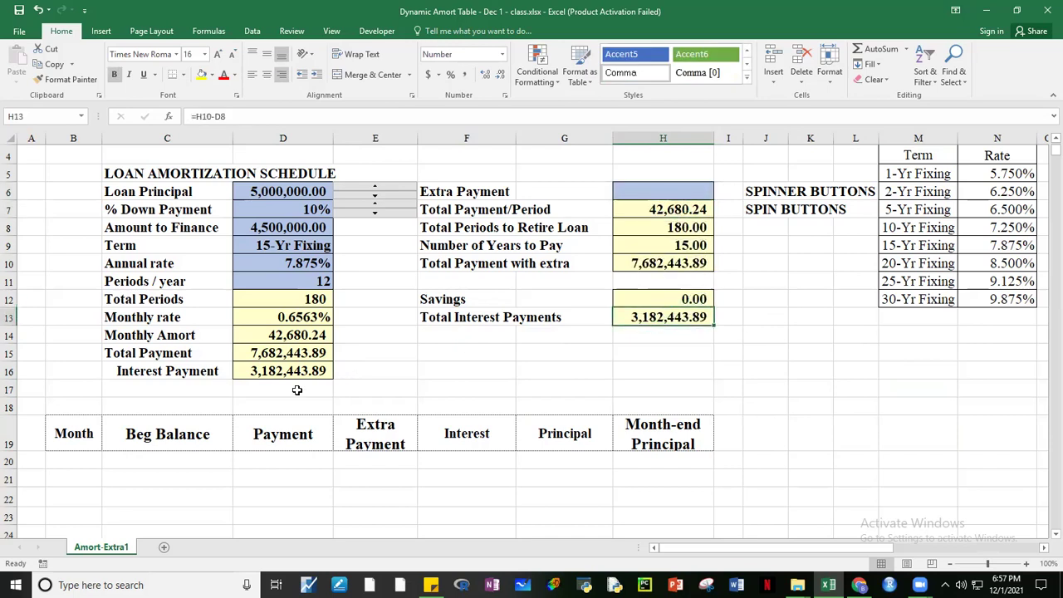
click(264, 375)
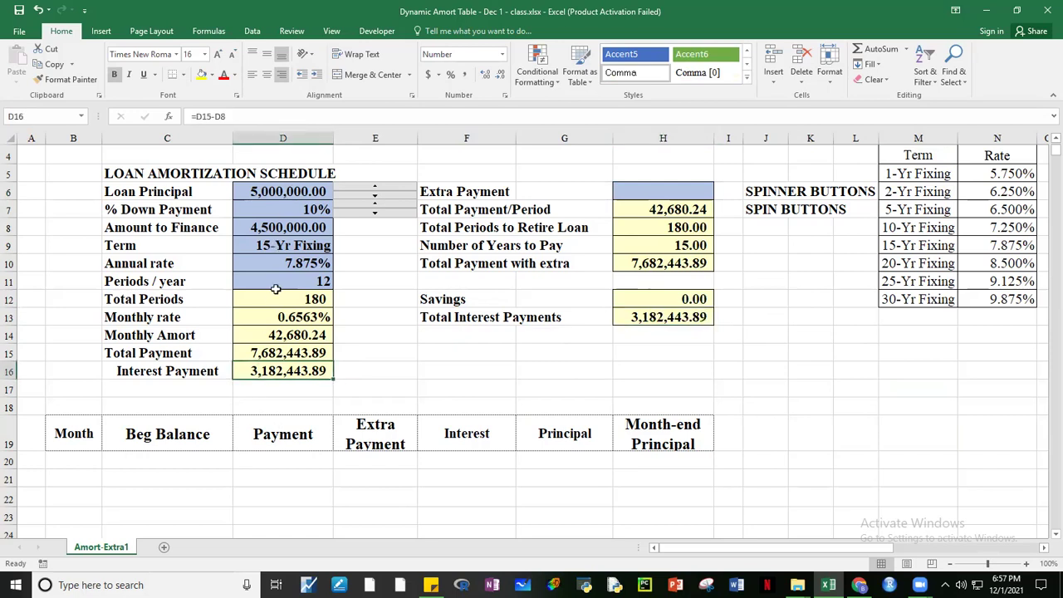
click(656, 194)
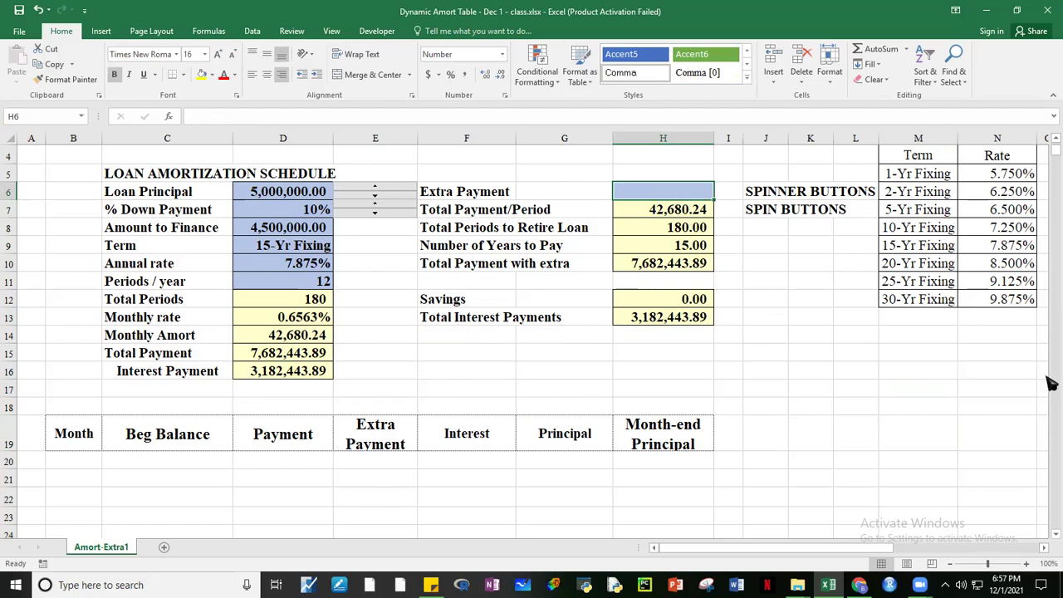
text(5000)
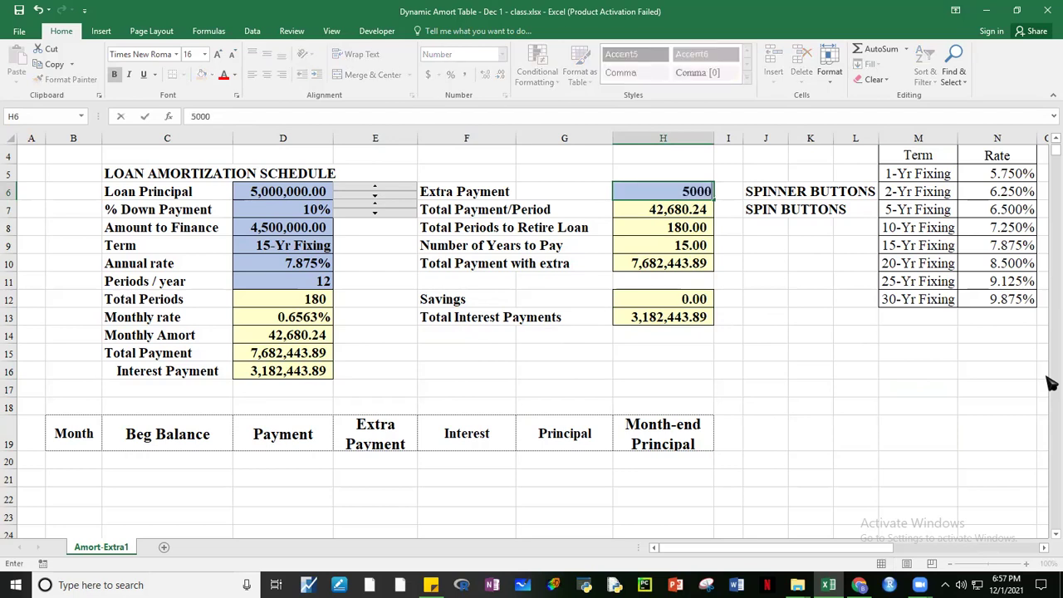
key(Return)
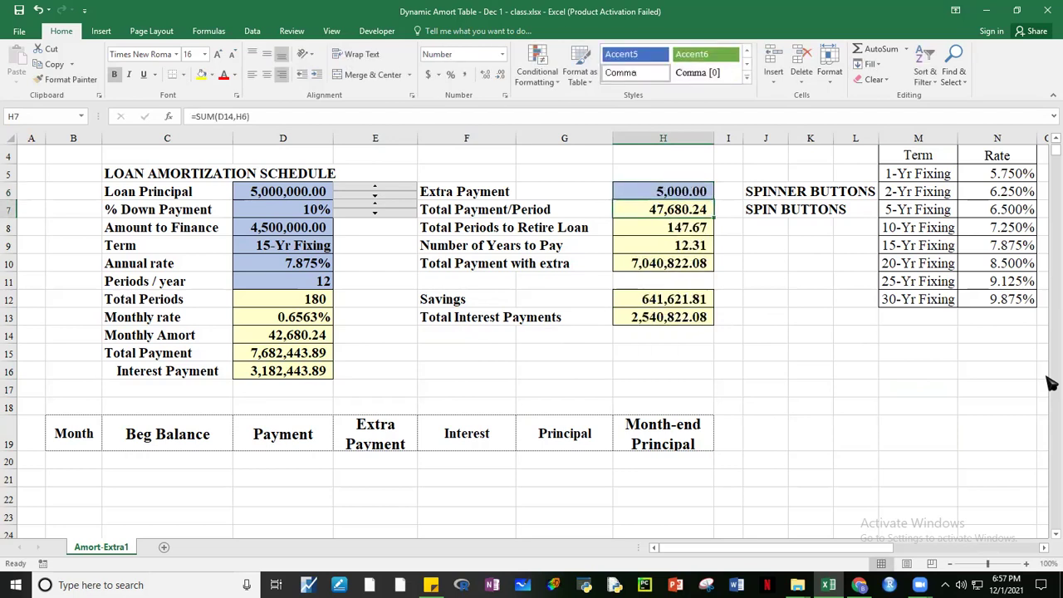
- Review the recalculated summary: 147.67 periods, 12.31 years and 641,621.81 savings
click(681, 188)
click(684, 227)
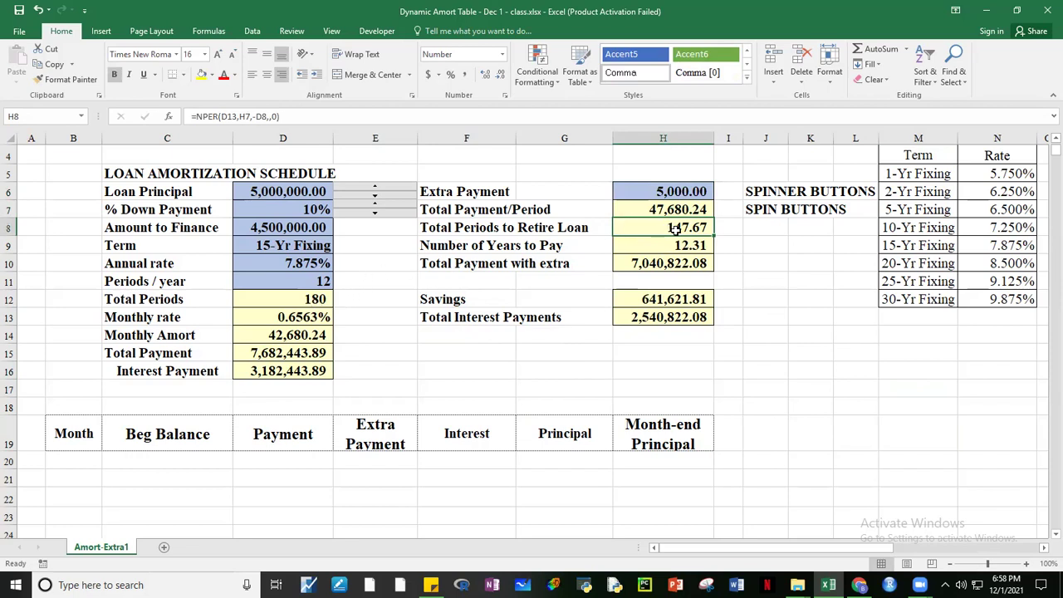
click(280, 248)
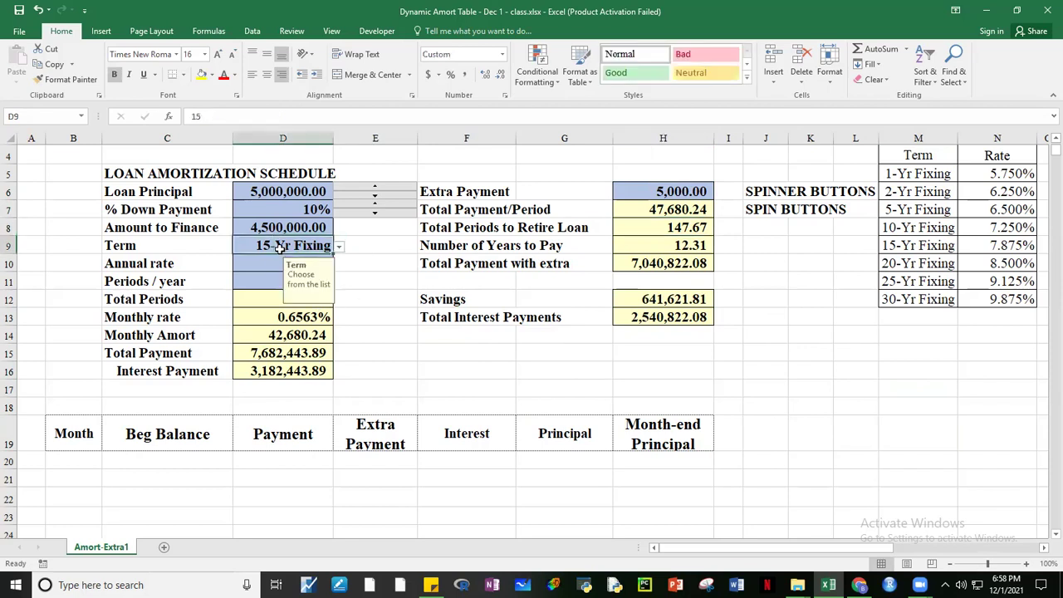
click(680, 246)
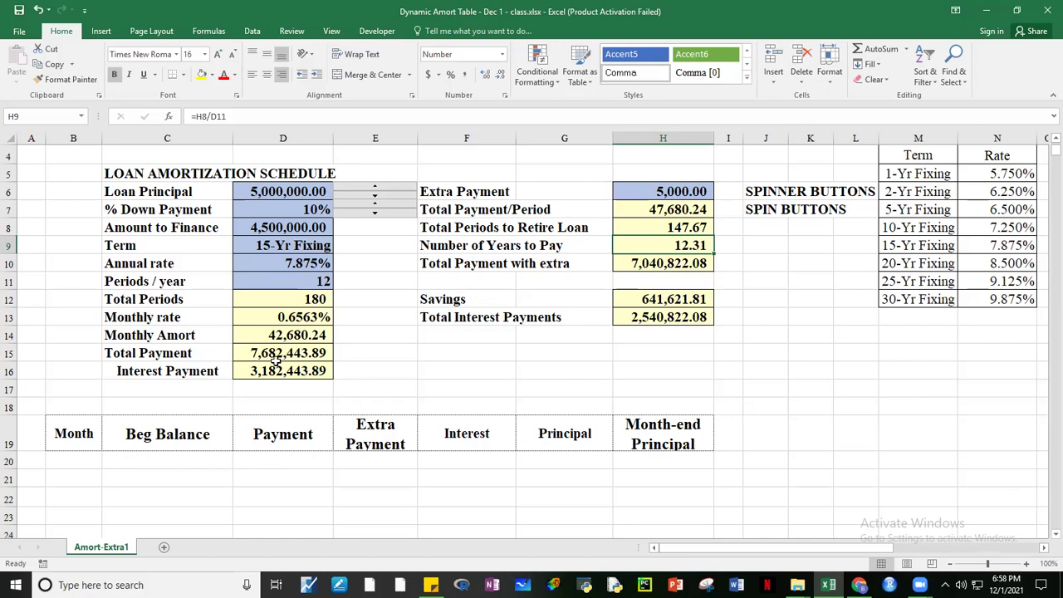
click(280, 352)
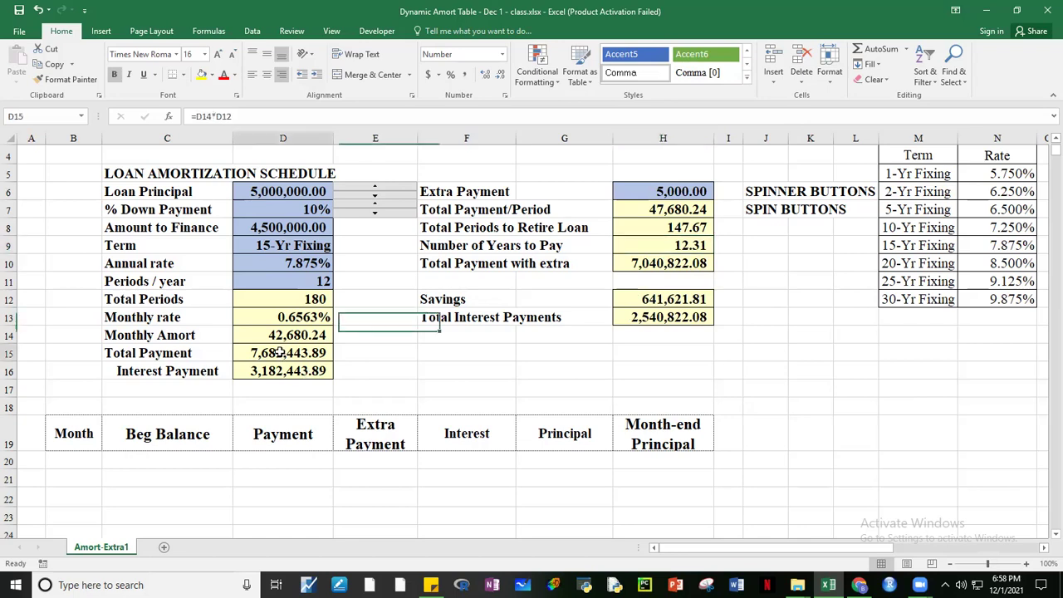
click(644, 264)
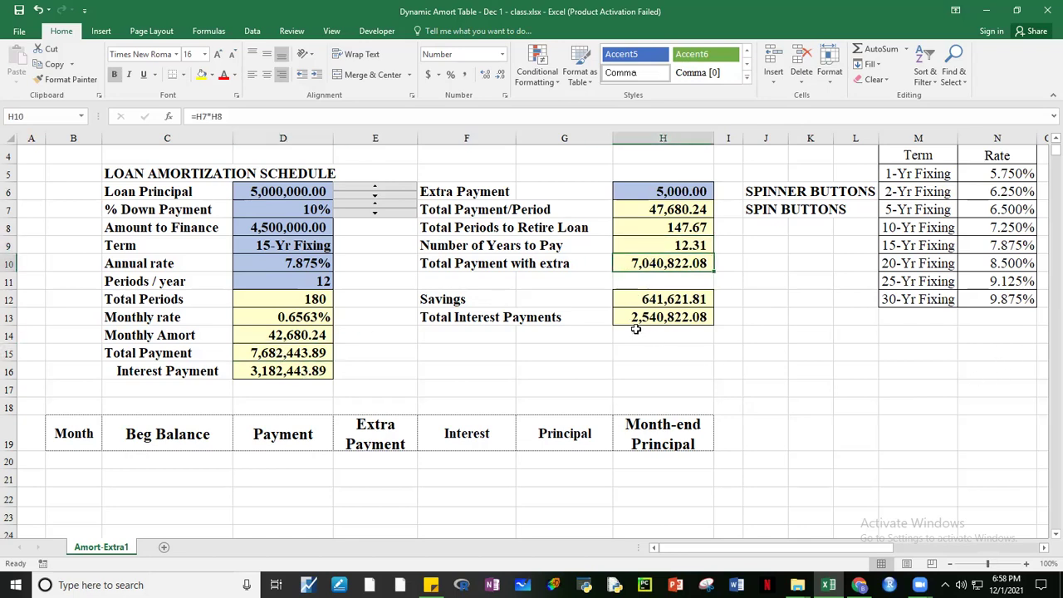
click(664, 303)
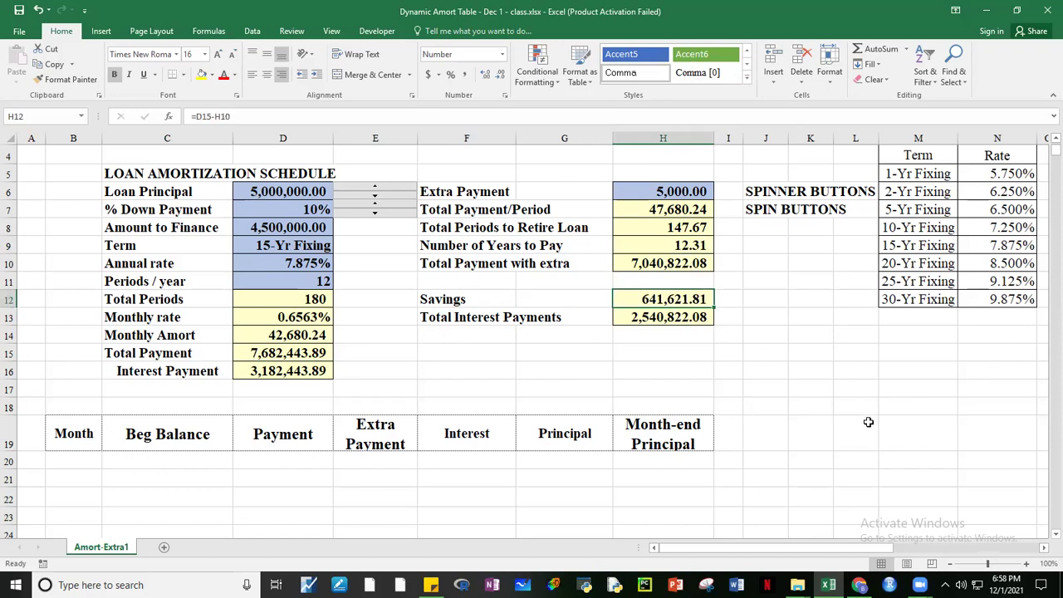
click(269, 374)
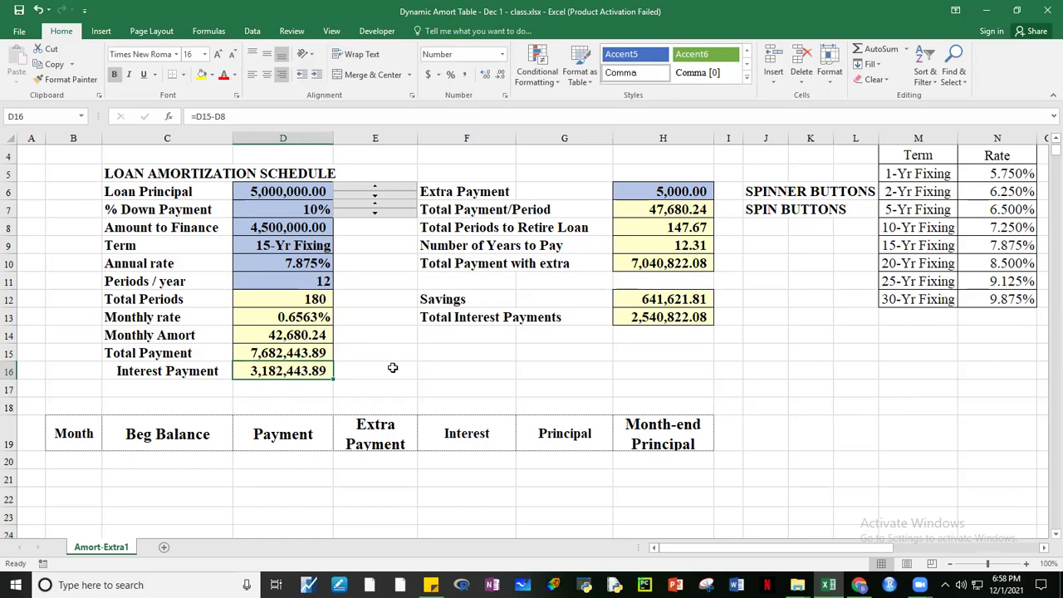
click(664, 316)
click(809, 401)
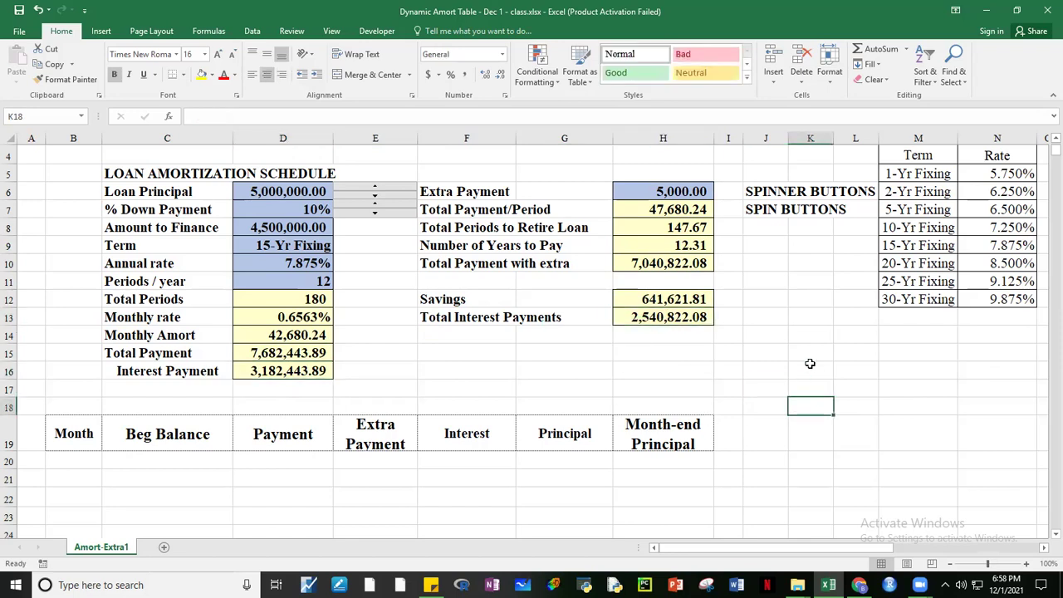
click(665, 193)
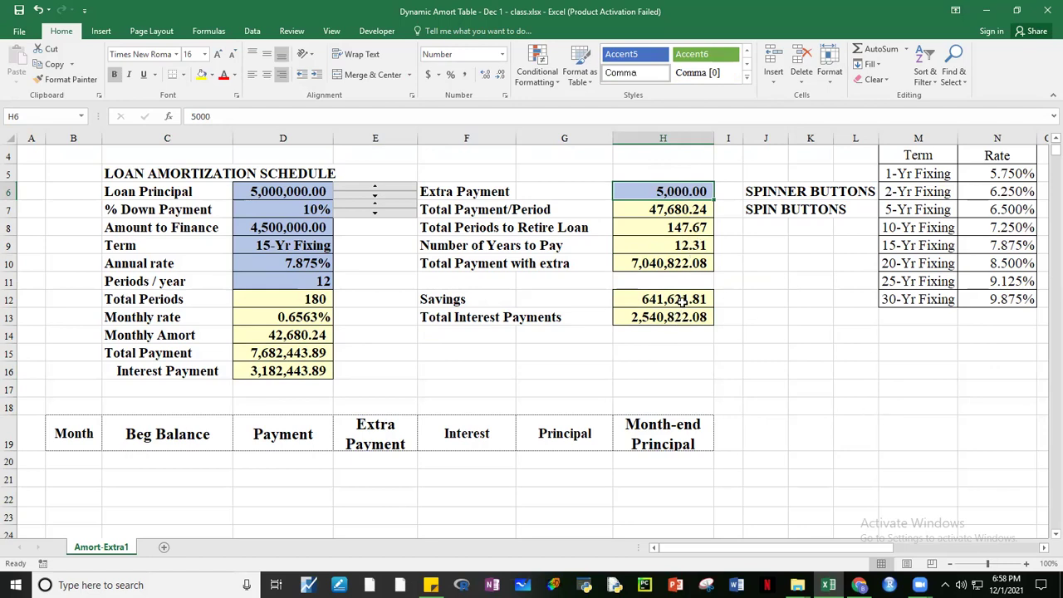
click(852, 407)
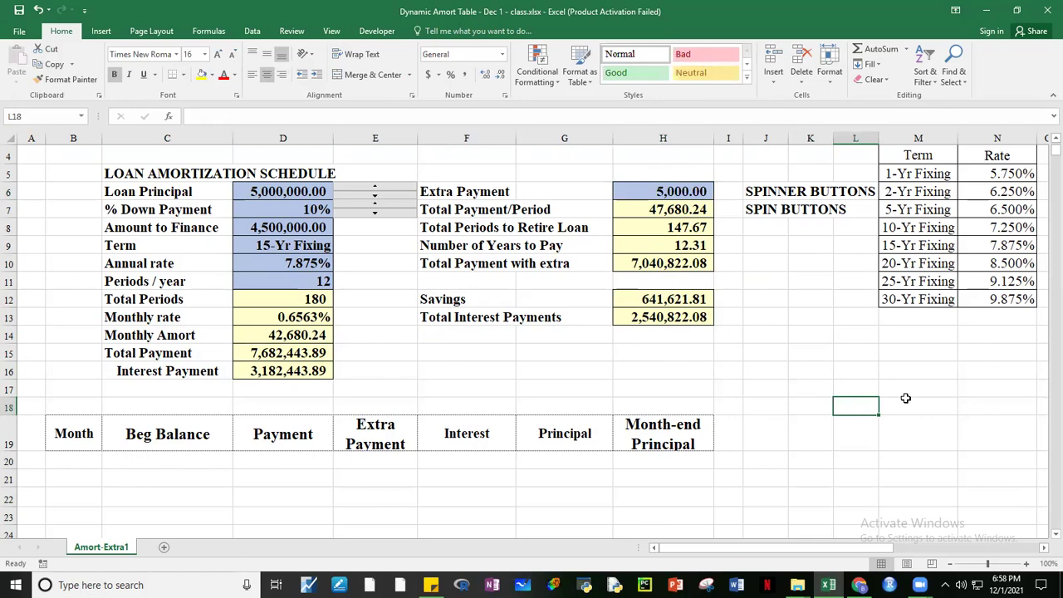
click(655, 210)
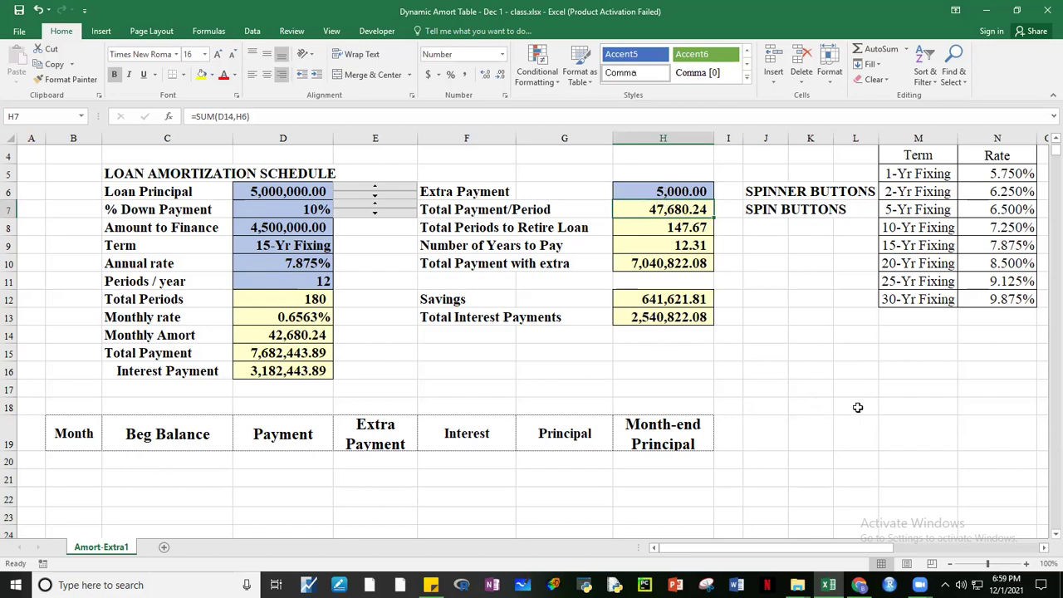
click(656, 350)
click(306, 244)
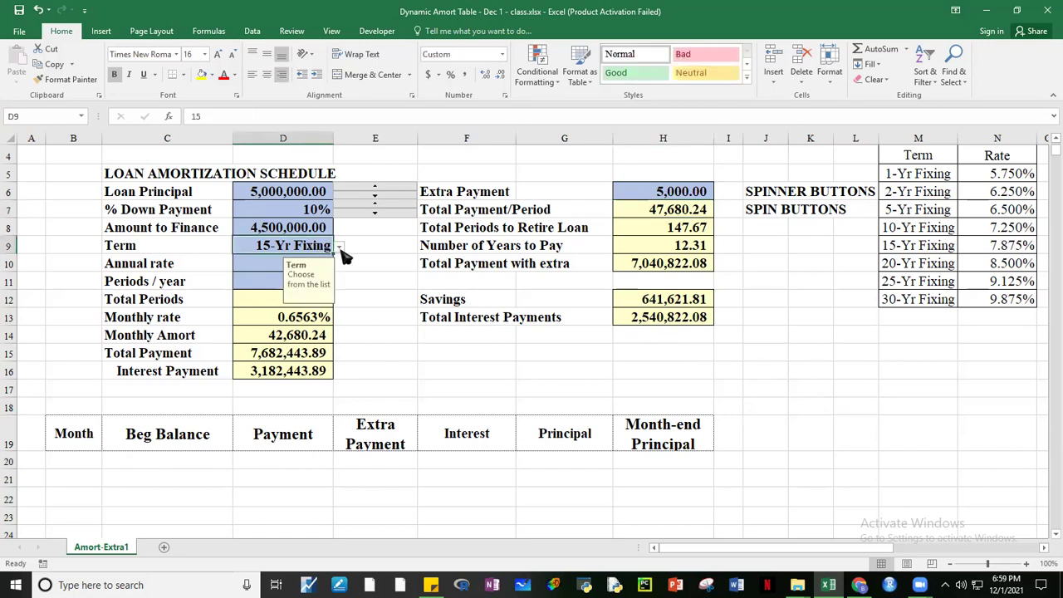
click(660, 189)
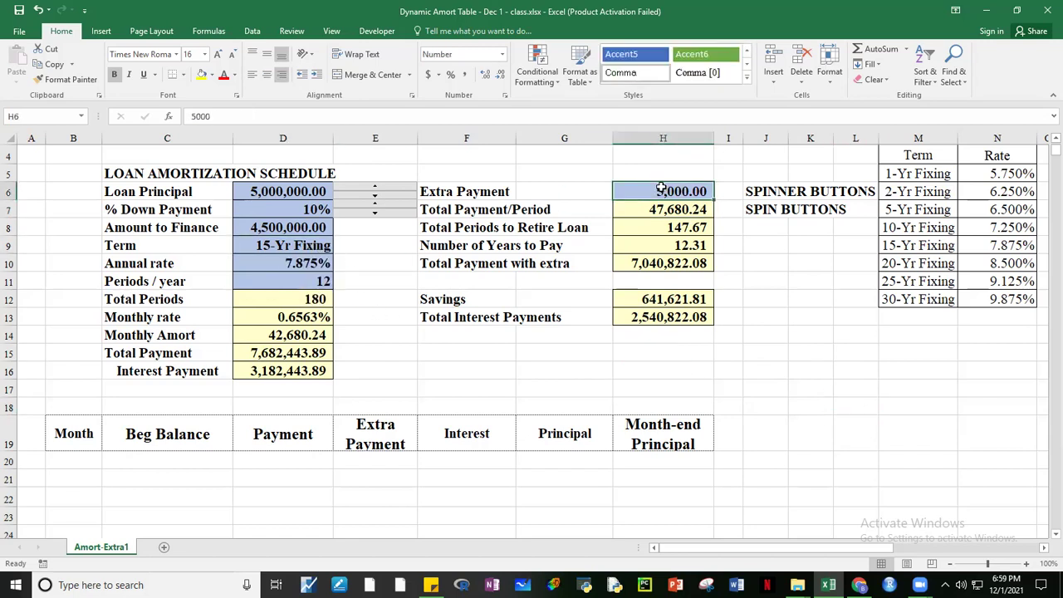
- Set the Extra Payment to 0 and try the 10-Yr Fixing term in D9
text(0)
click(901, 455)
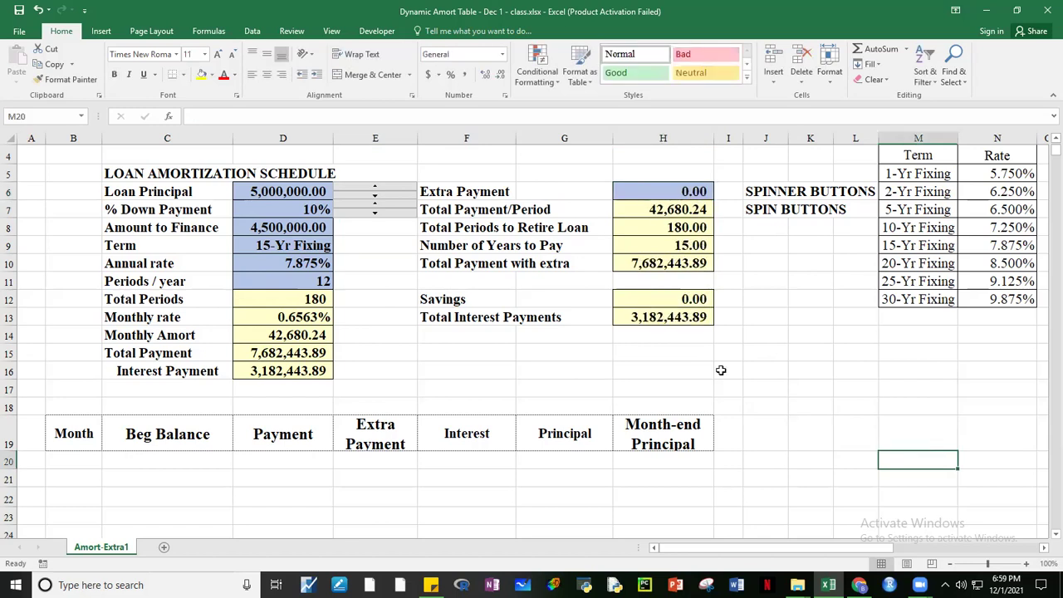
click(303, 245)
click(339, 247)
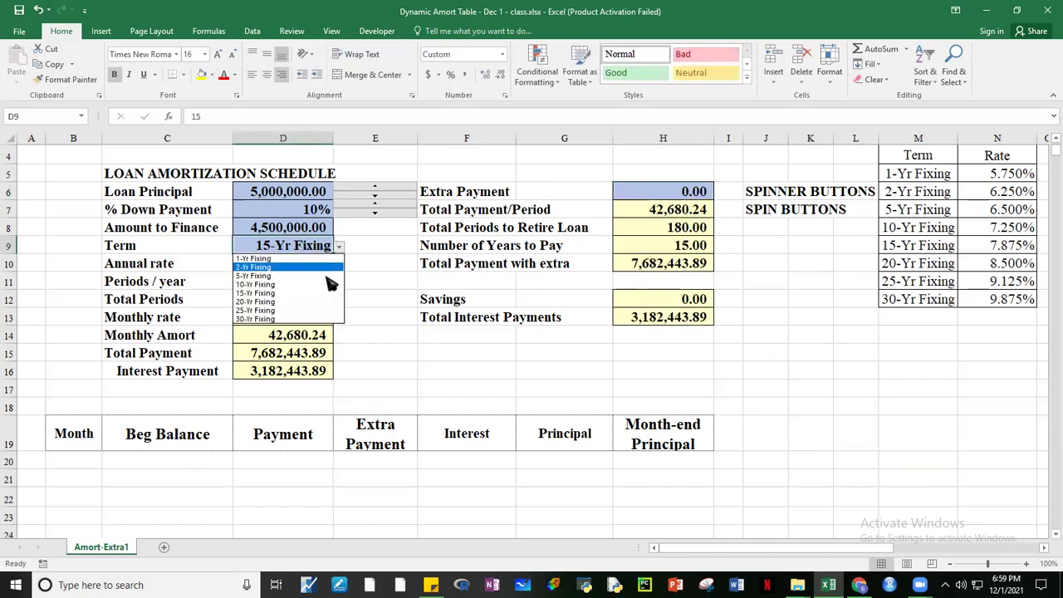
click(290, 284)
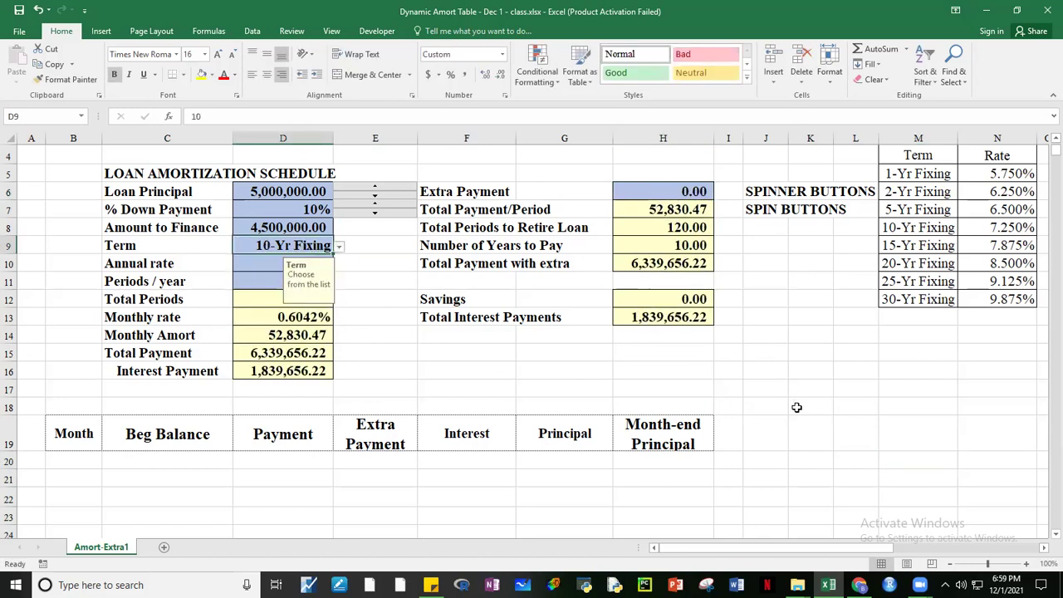
click(795, 407)
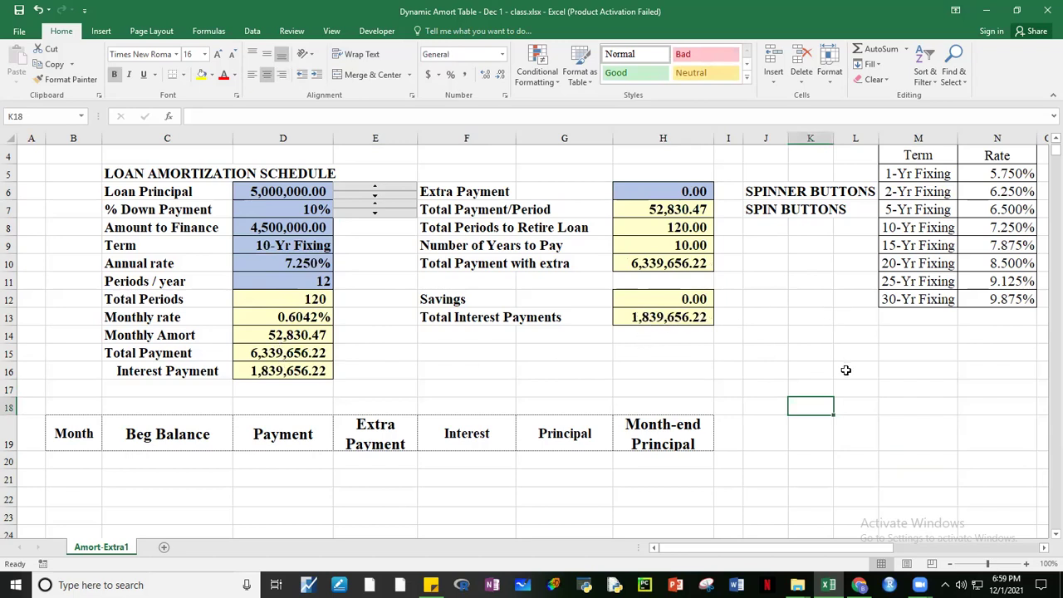
click(845, 370)
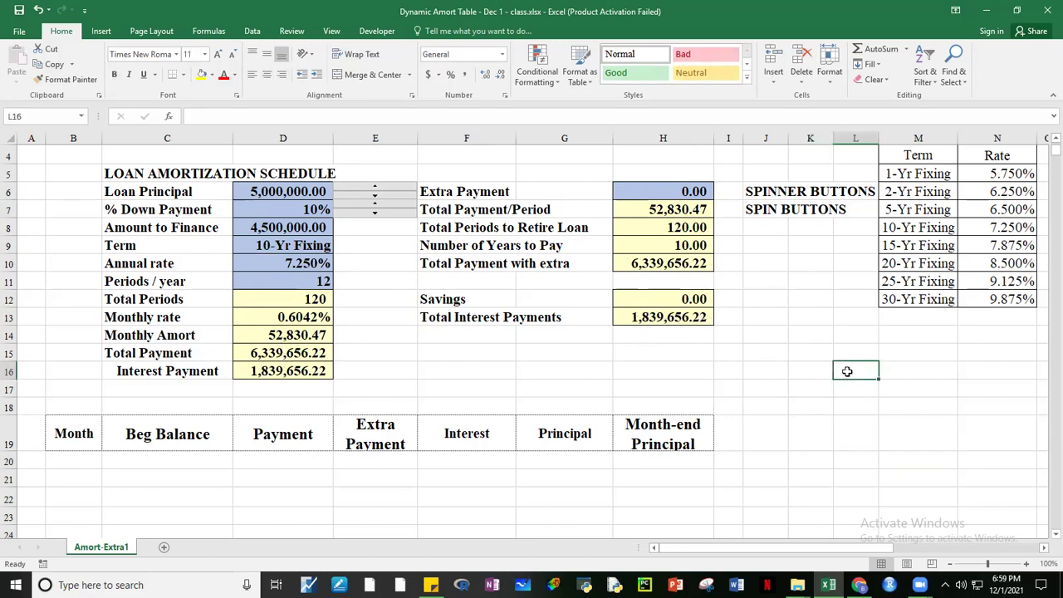
- Inspect the Term cell, the Total Periods formula and the Periods / year value
click(317, 241)
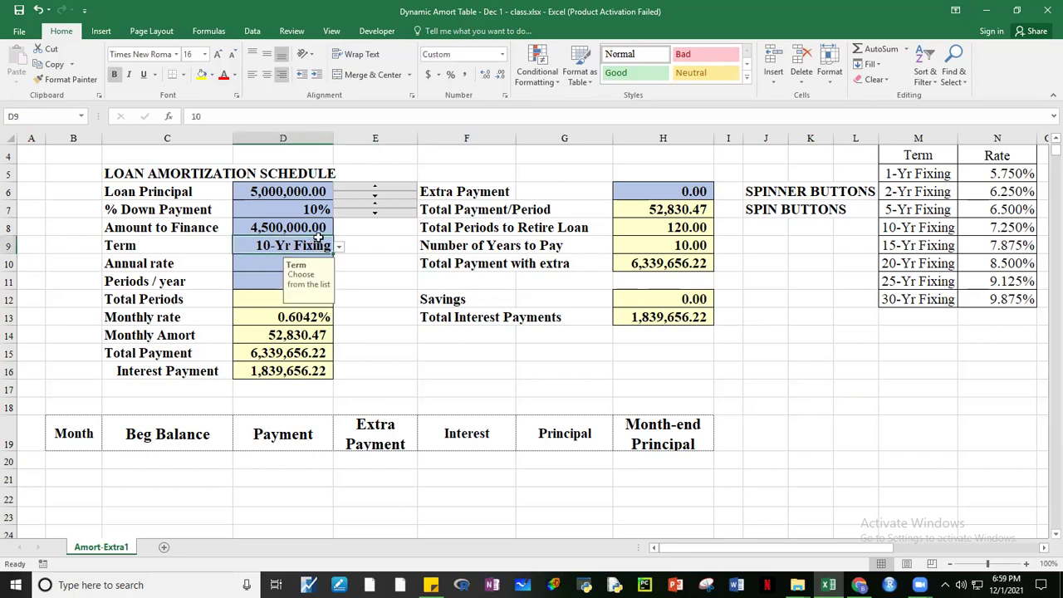
click(375, 297)
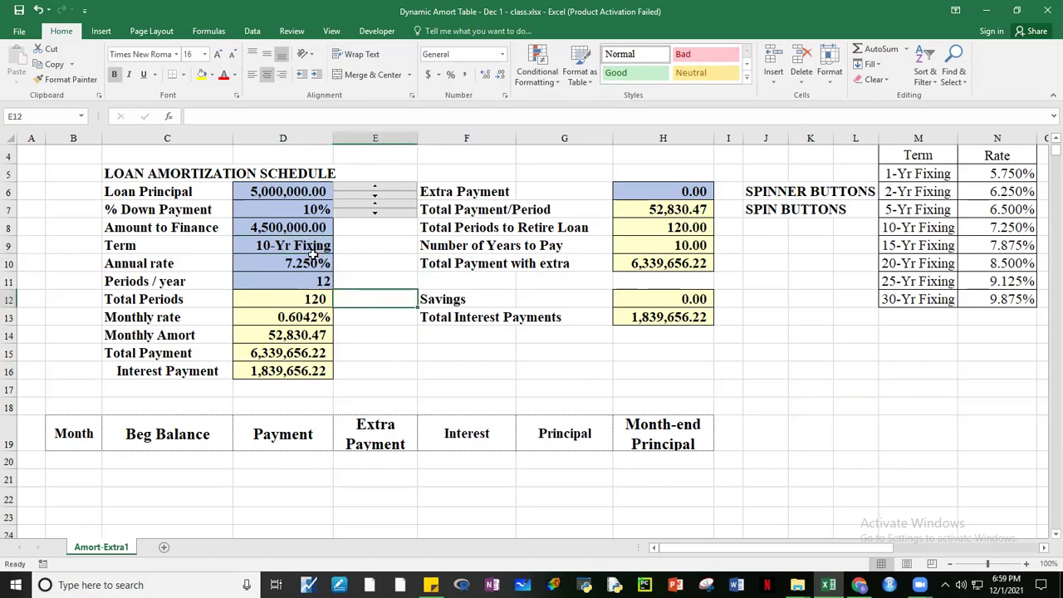
click(304, 298)
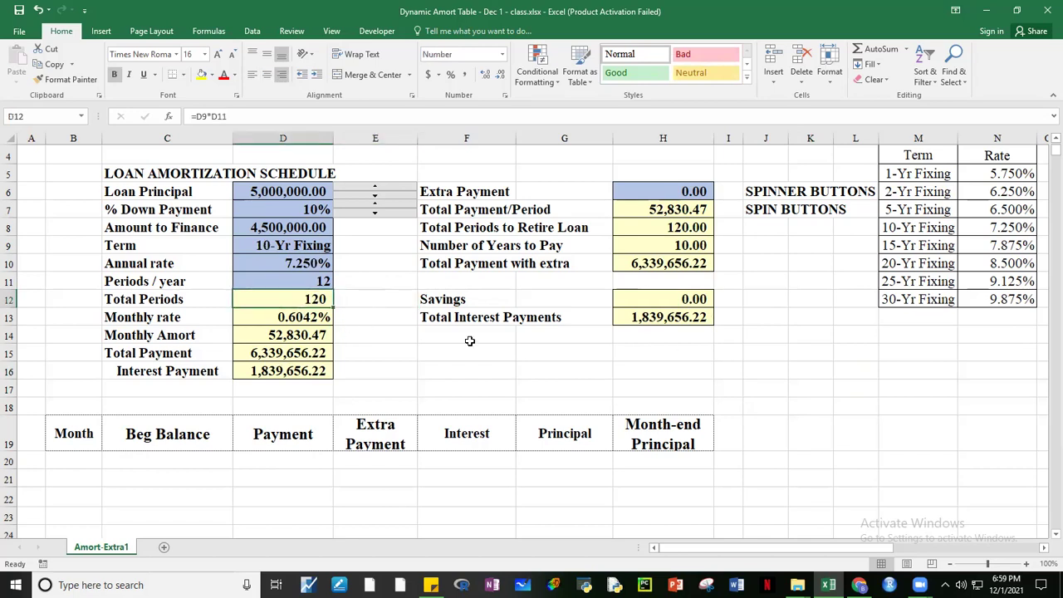
click(318, 284)
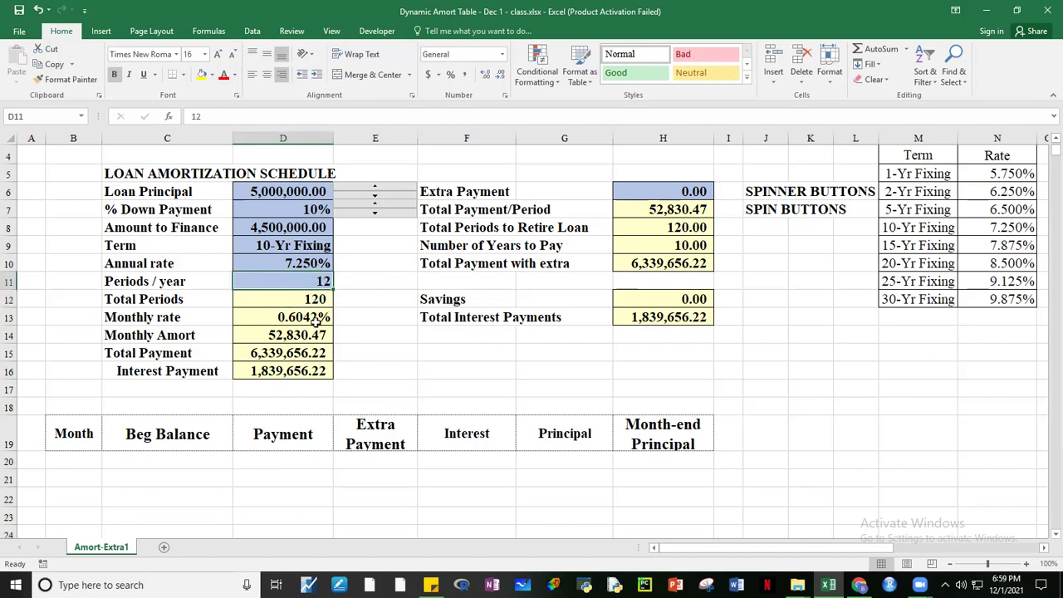
click(311, 248)
click(834, 386)
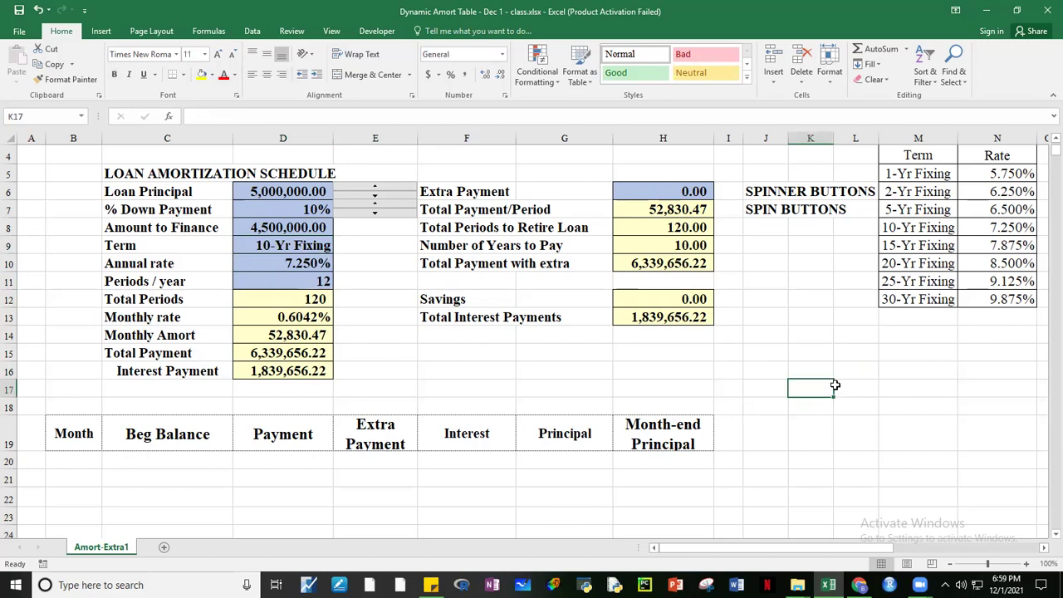
- Switch the Term in D9 to 15-Yr Fixing, giving 7.875% and 180 periods
click(290, 248)
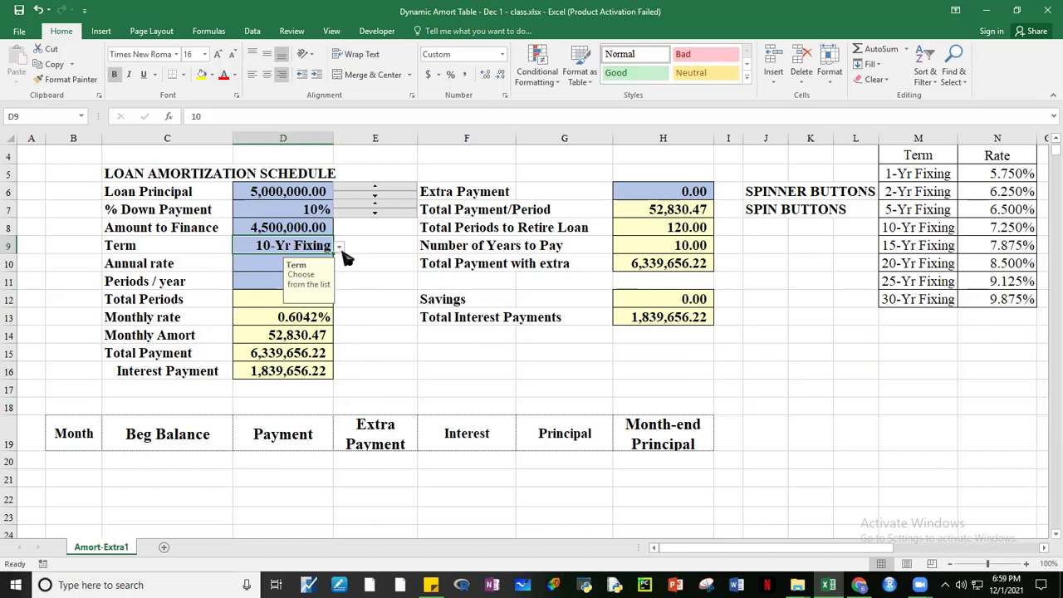
click(340, 248)
click(292, 287)
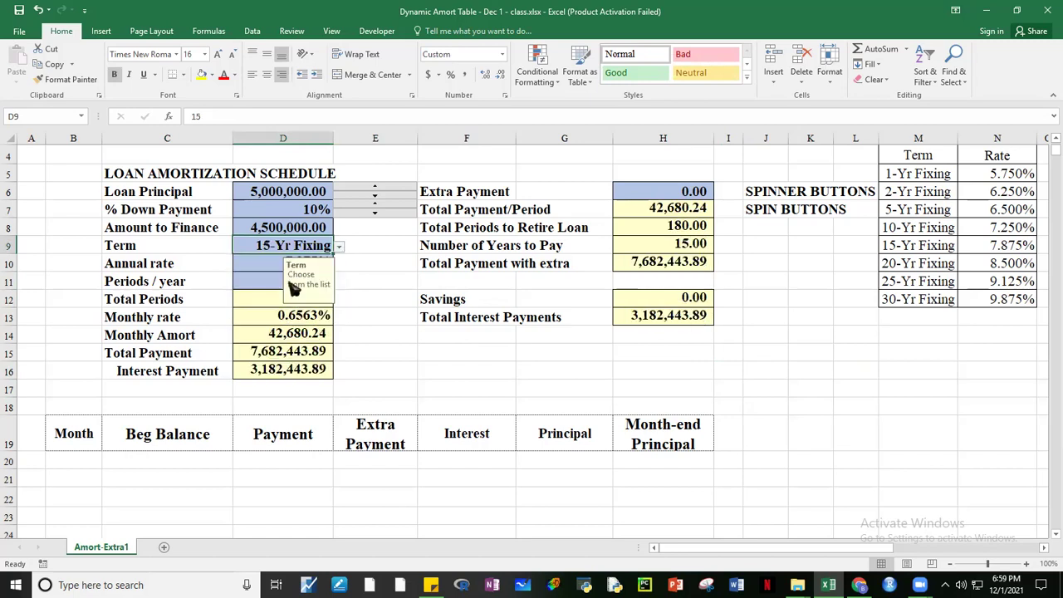
drag(585, 371, 558, 353)
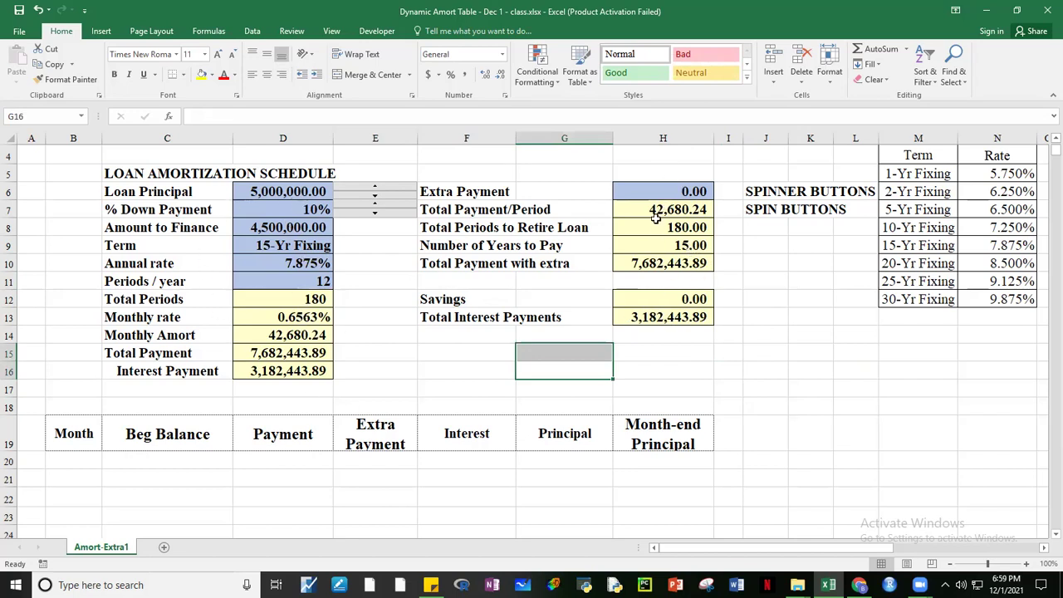
click(848, 416)
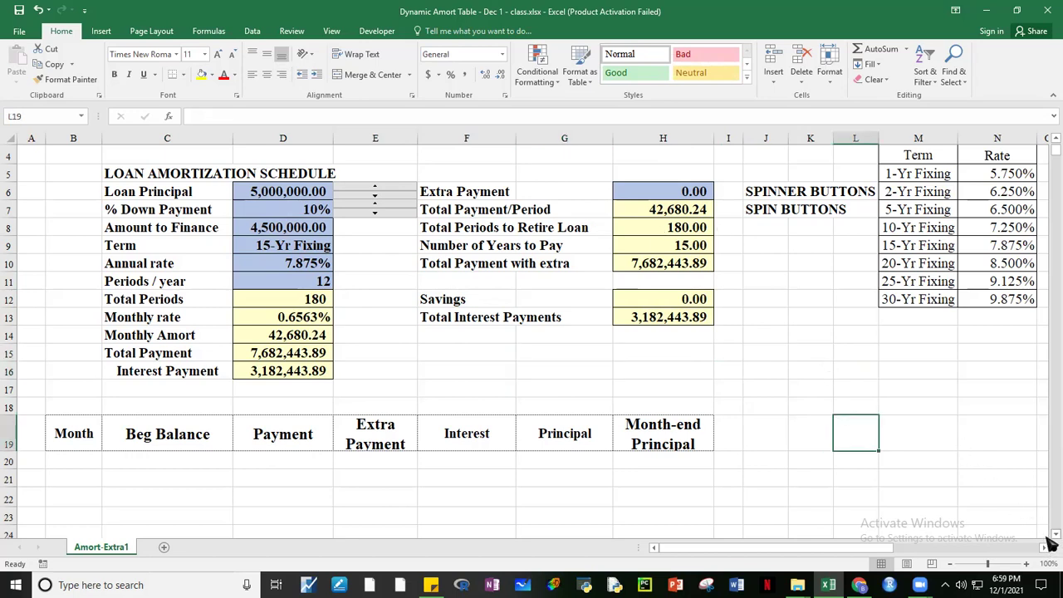
- Scroll down to the schedule and recheck the Total Periods and Term cells
scroll(1050, 543, down, 2)
click(941, 465)
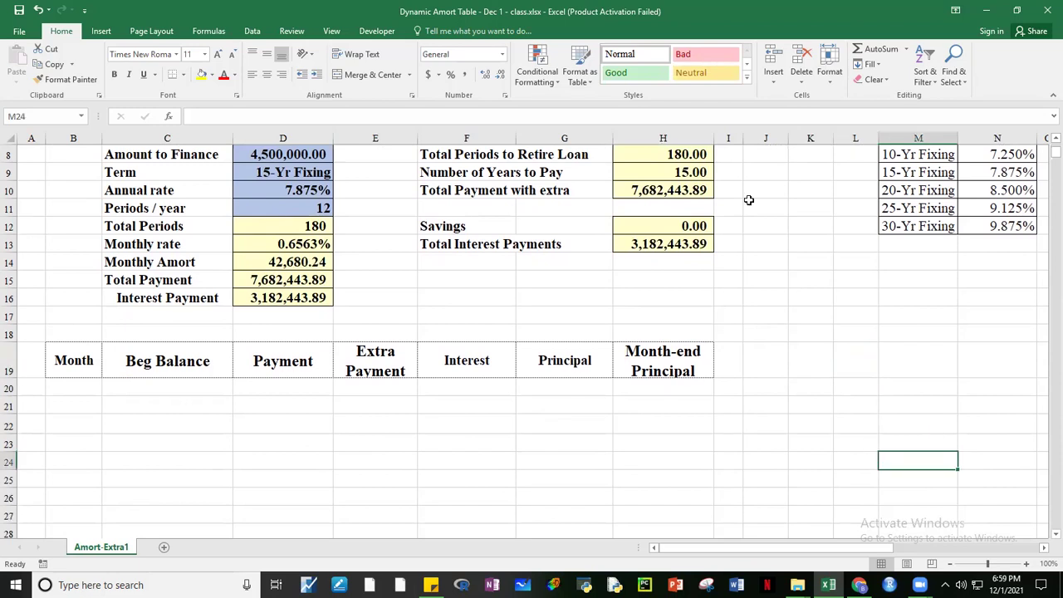
click(296, 229)
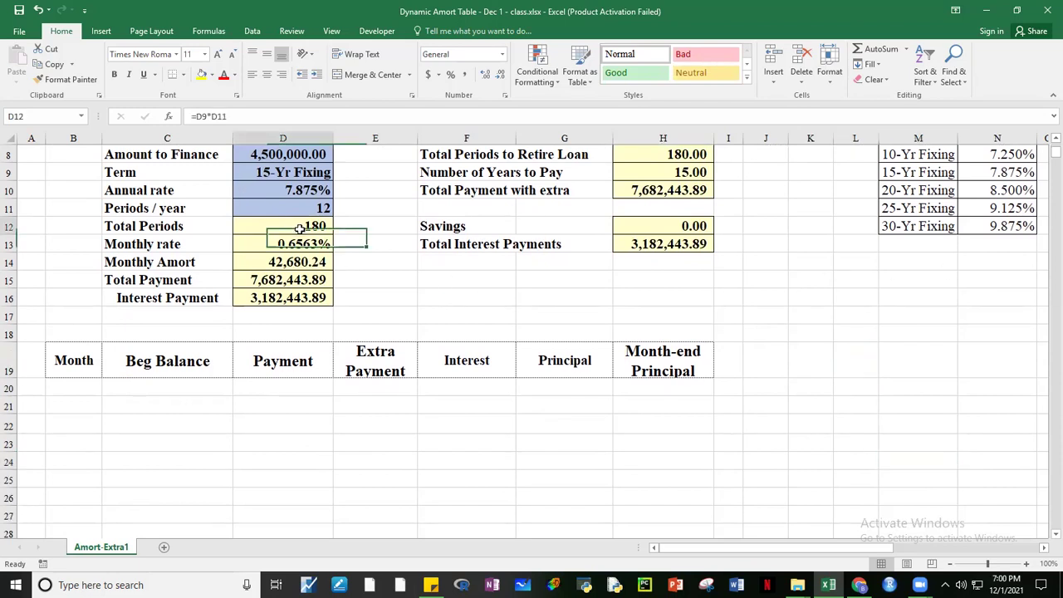
click(285, 175)
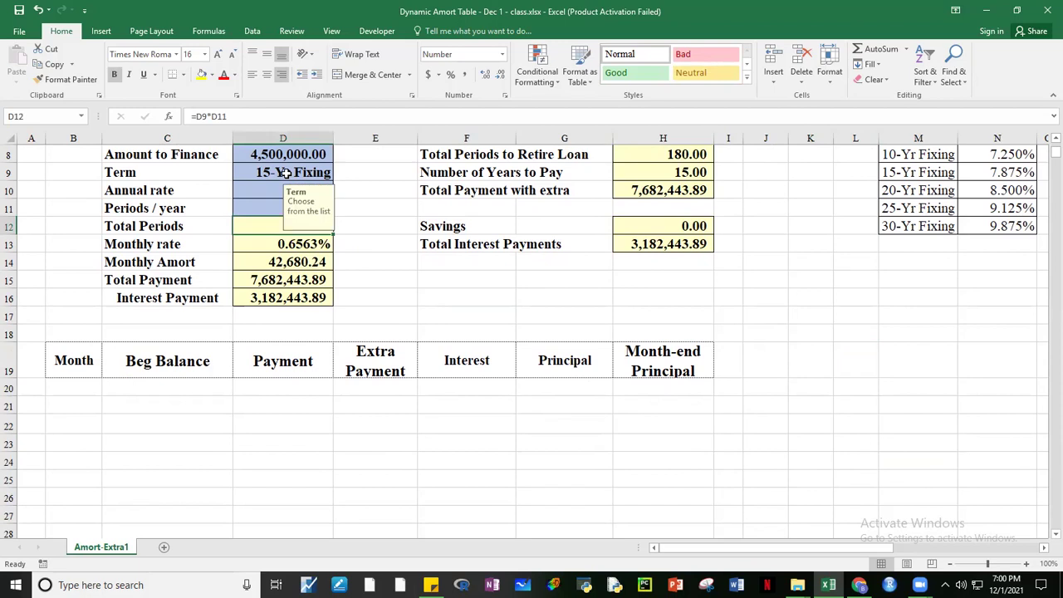
click(258, 228)
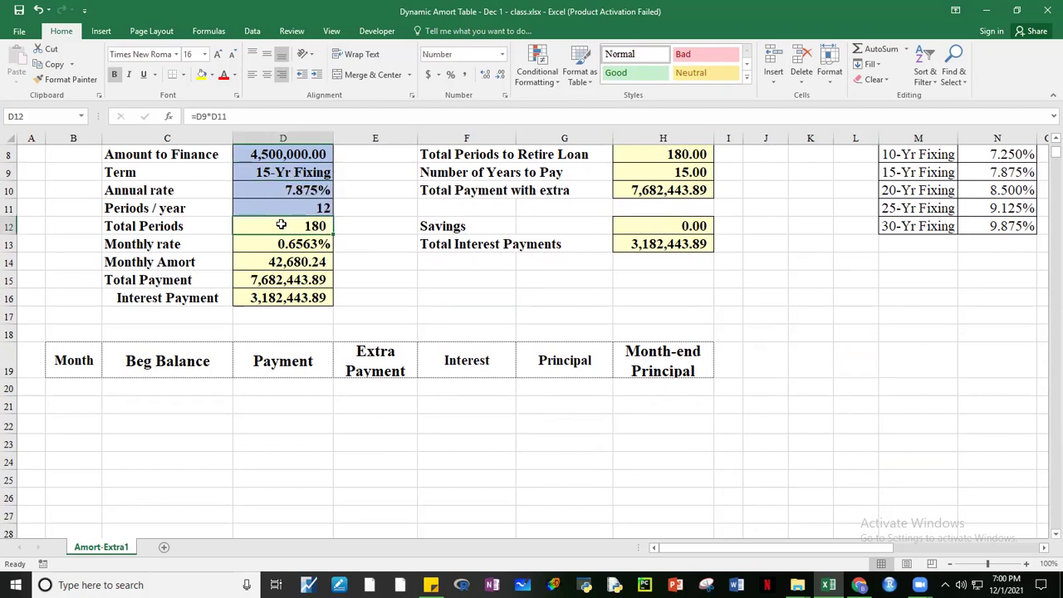
click(775, 354)
- Enter 1 in B20 and format B20:H21 at font size 16, centred
click(77, 389)
text(1)
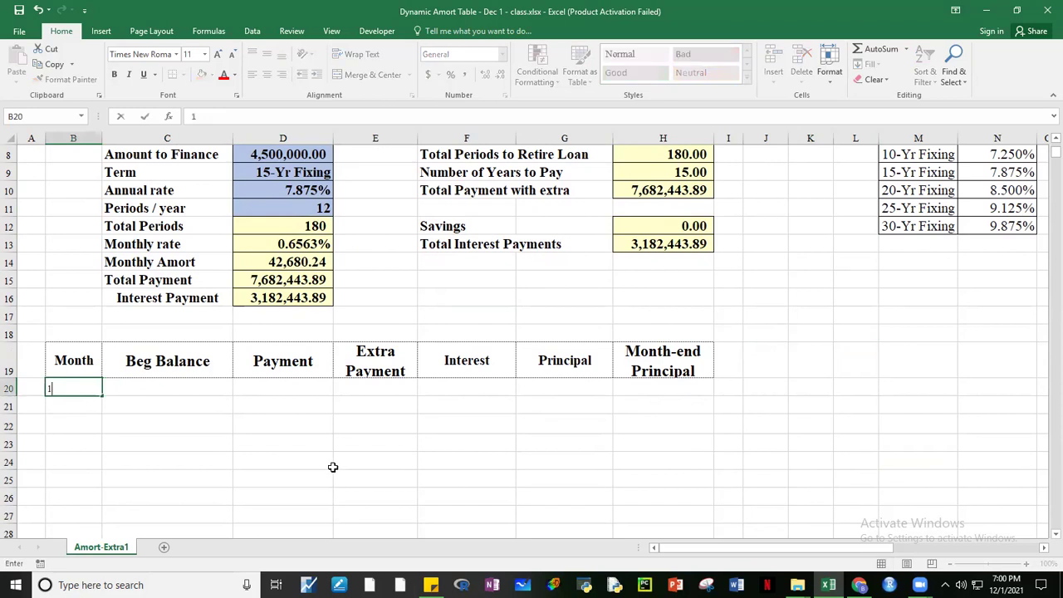
click(332, 467)
drag(95, 390, 636, 406)
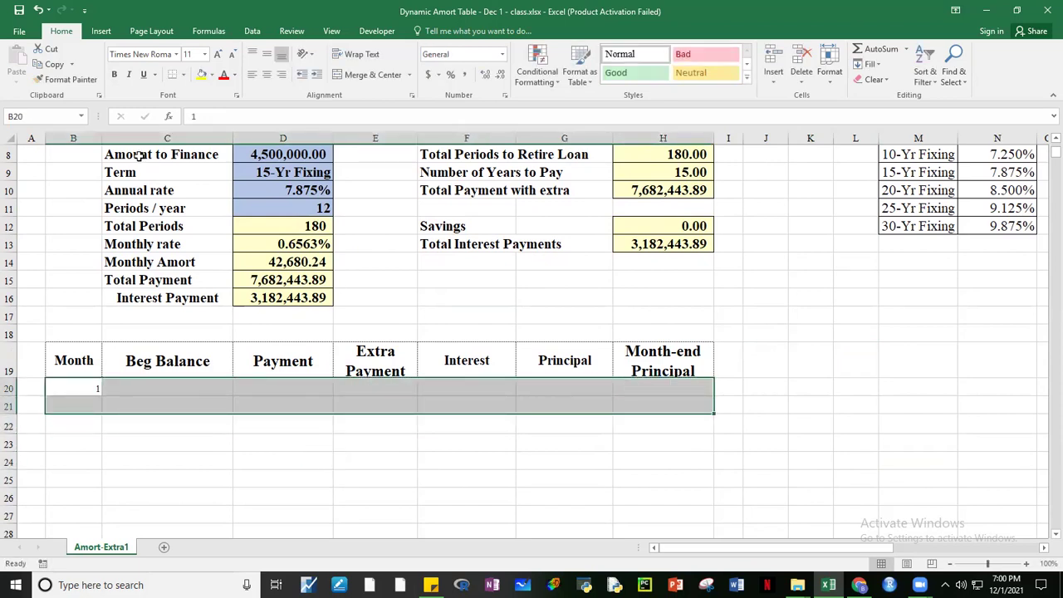
click(218, 55)
click(218, 54)
click(219, 55)
click(266, 74)
click(281, 417)
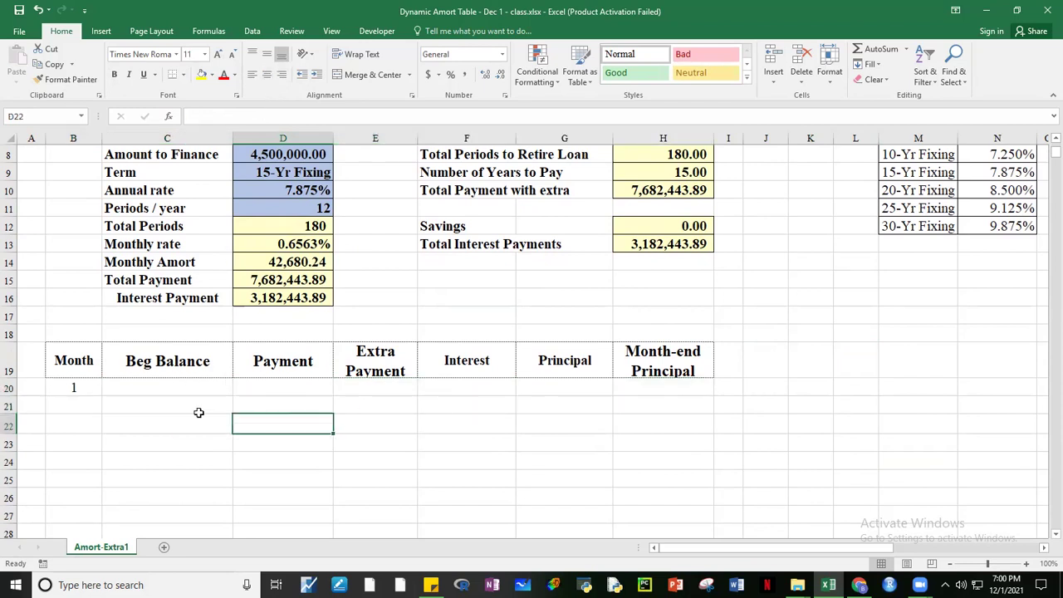
click(91, 382)
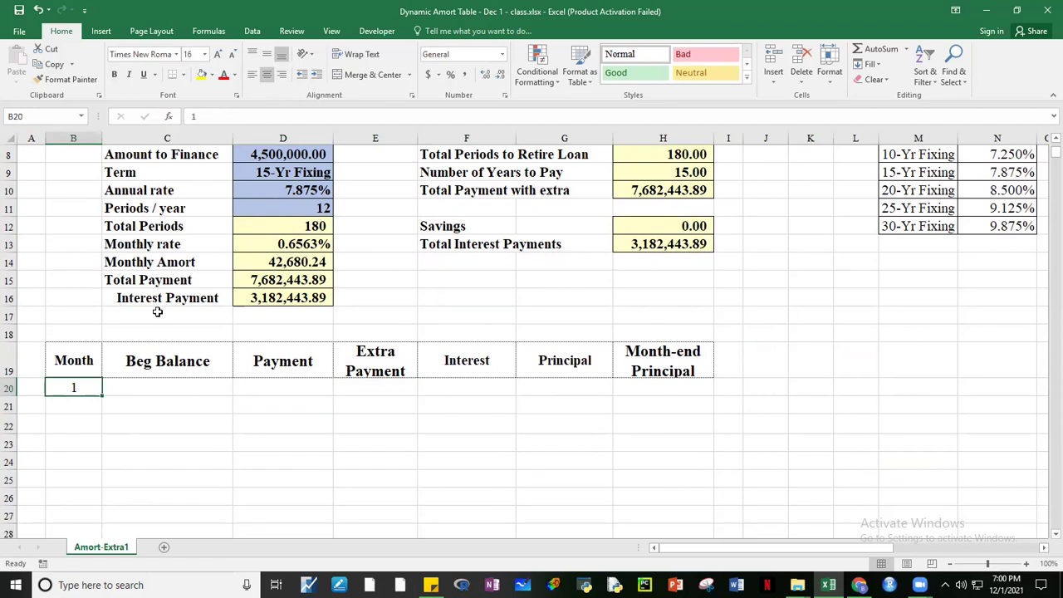
- Fill a Month number series down the column from B20 with a stop value
click(873, 65)
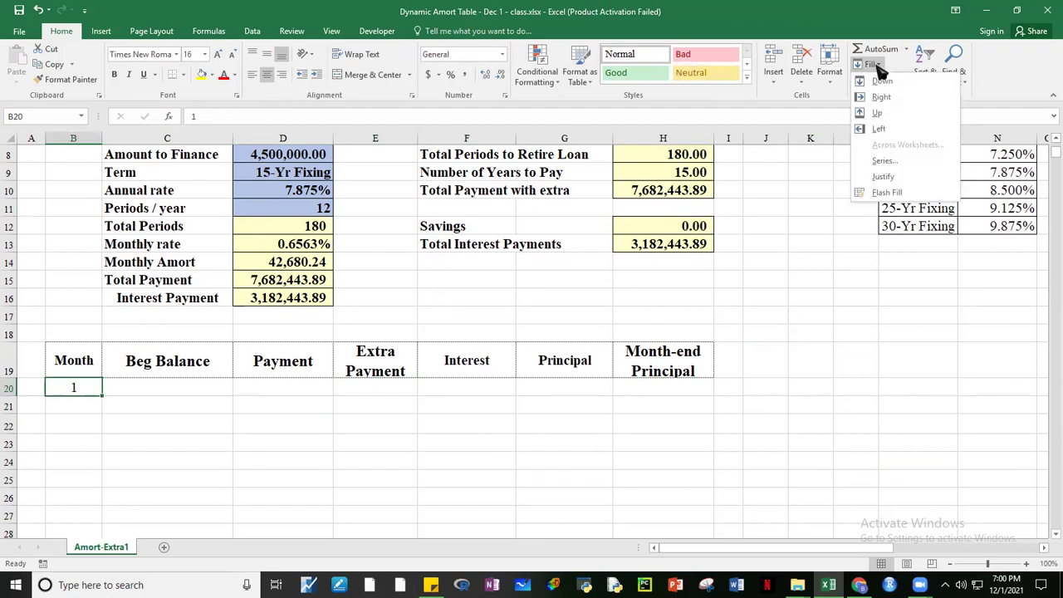
click(888, 162)
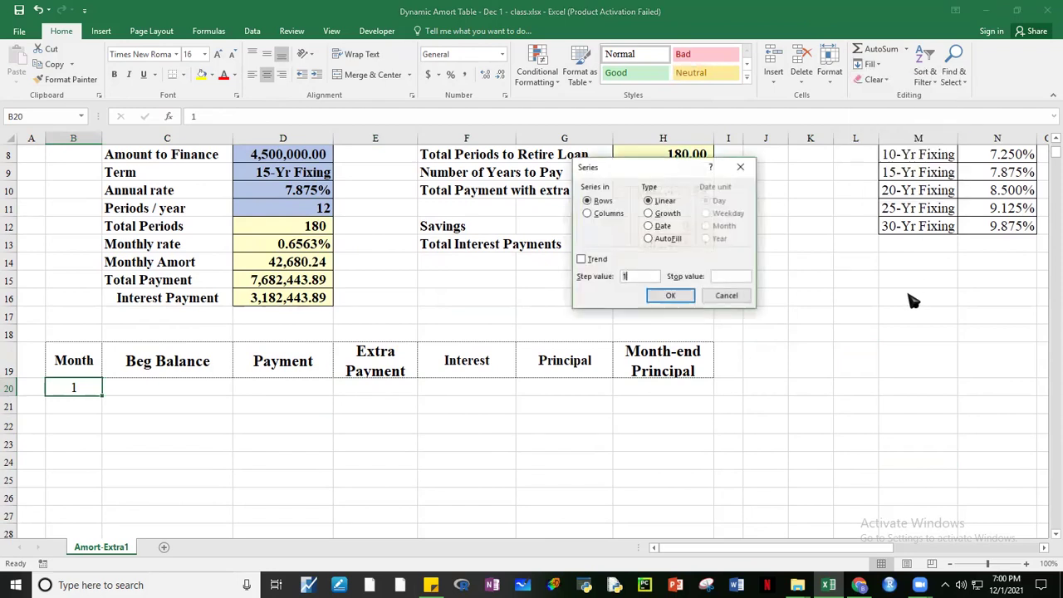
click(588, 213)
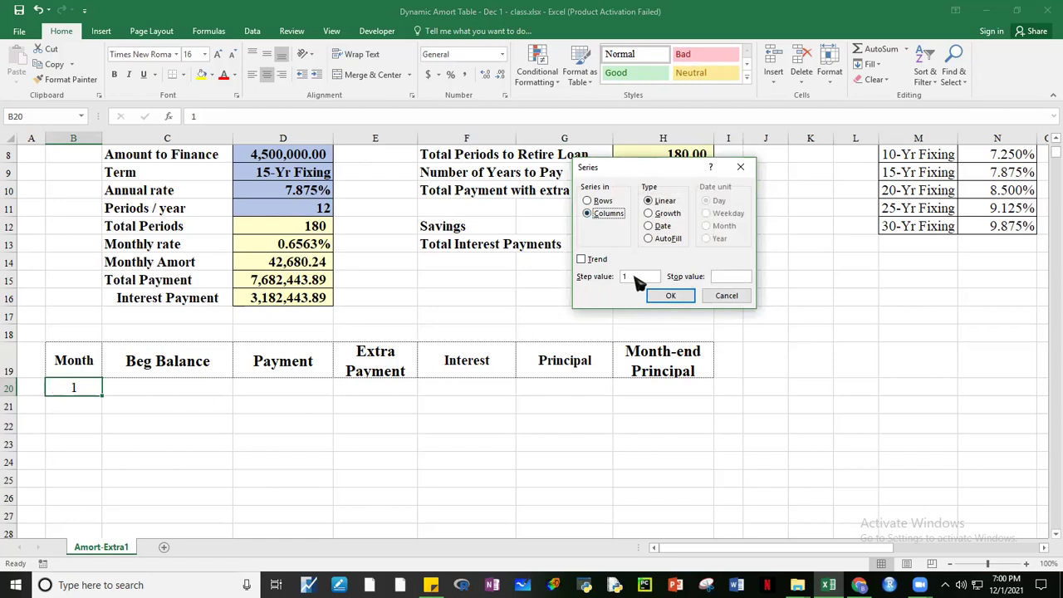
click(723, 278)
click(670, 295)
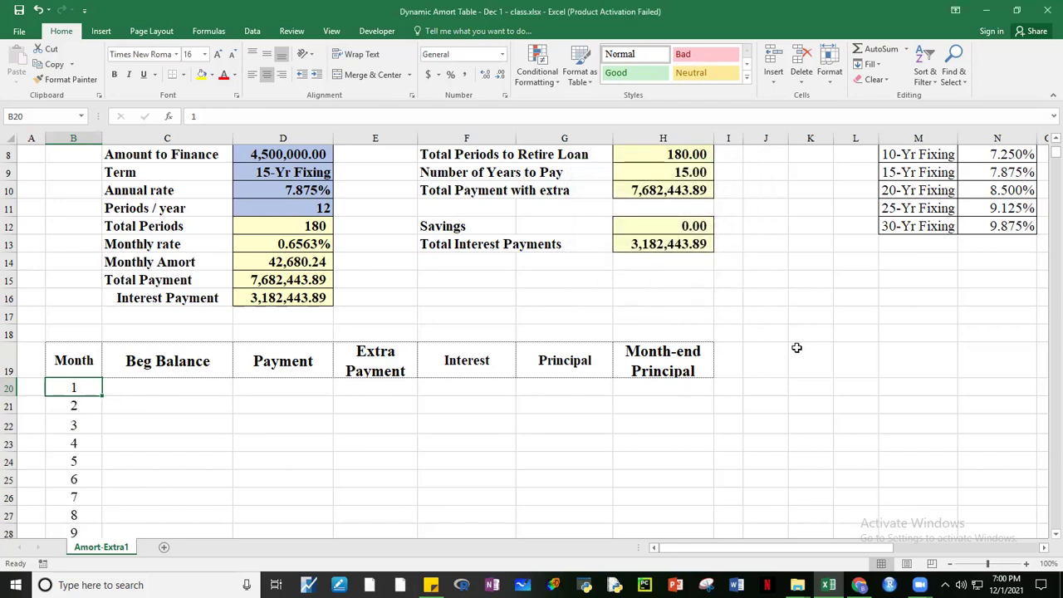
- Select row 20 and check the month 2 and Beg Balance cells
click(835, 331)
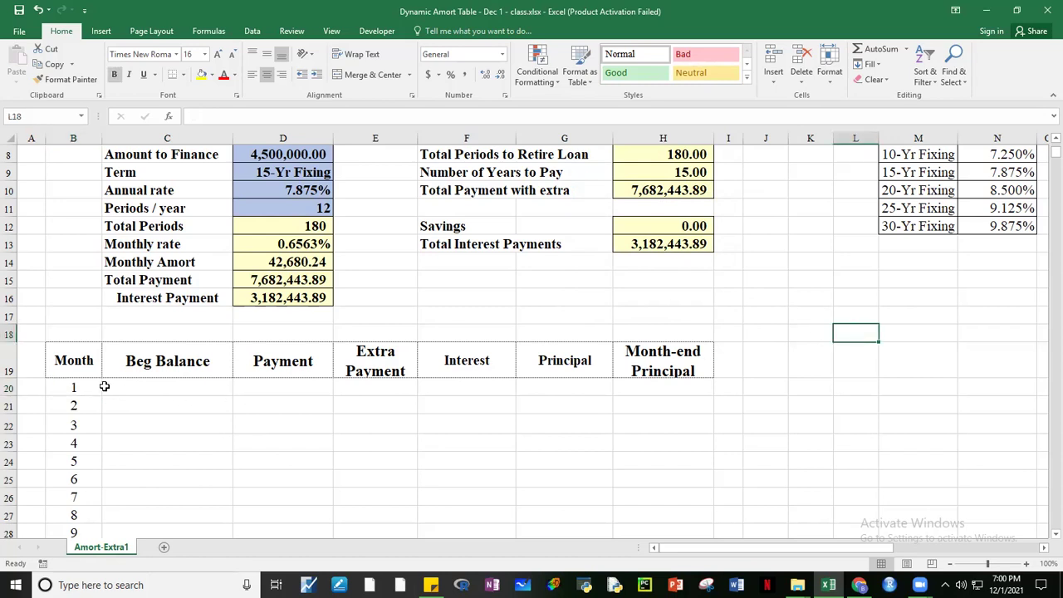
drag(99, 384, 655, 388)
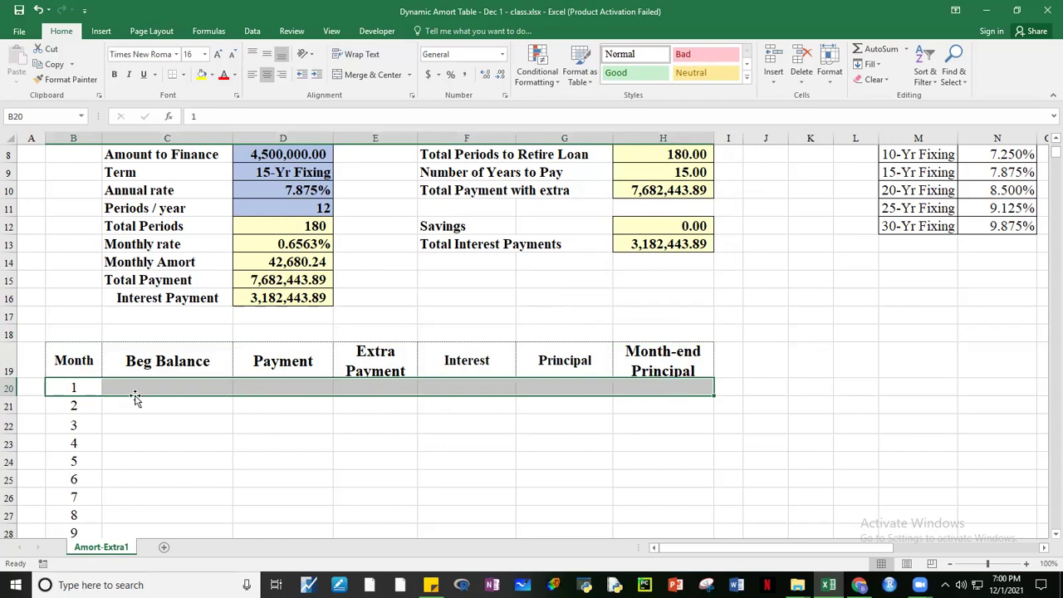
click(199, 392)
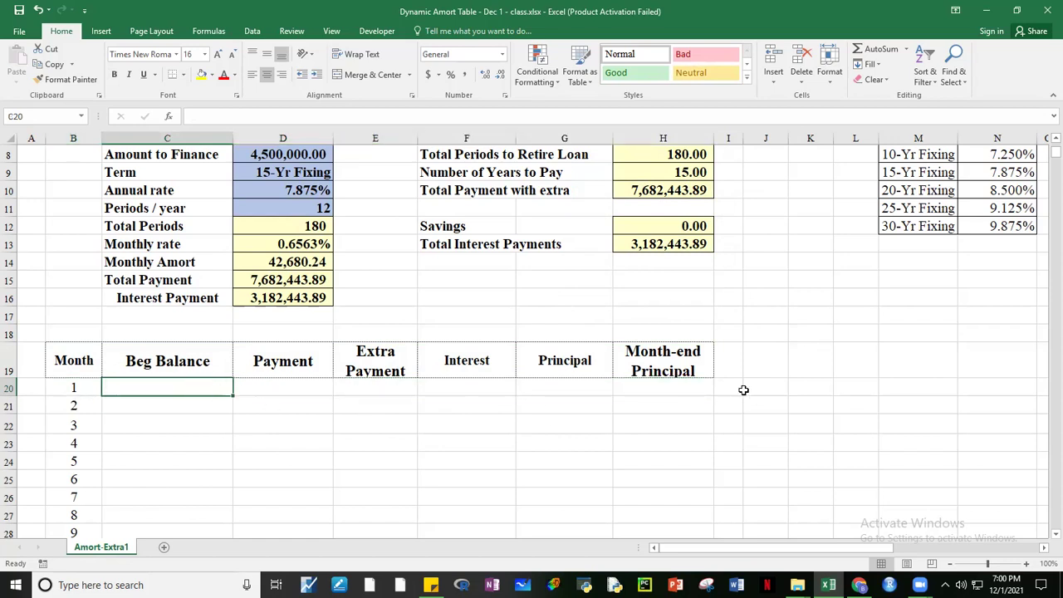
click(81, 404)
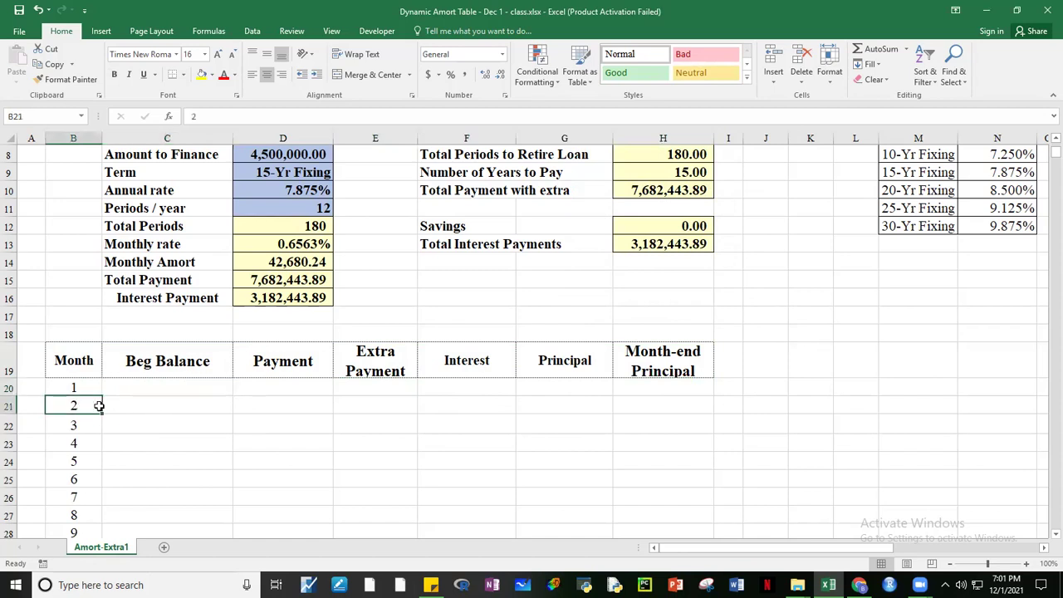
click(161, 380)
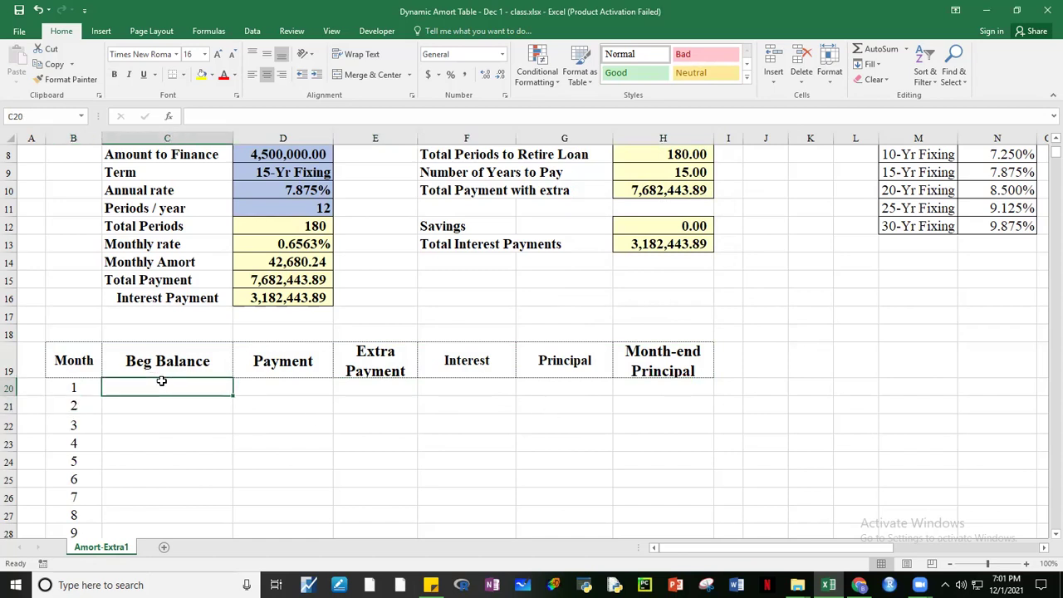
- Link month 1's Beg Balance to Amount to Finance and Payment to Monthly Amort (42,680.24)
text(=)
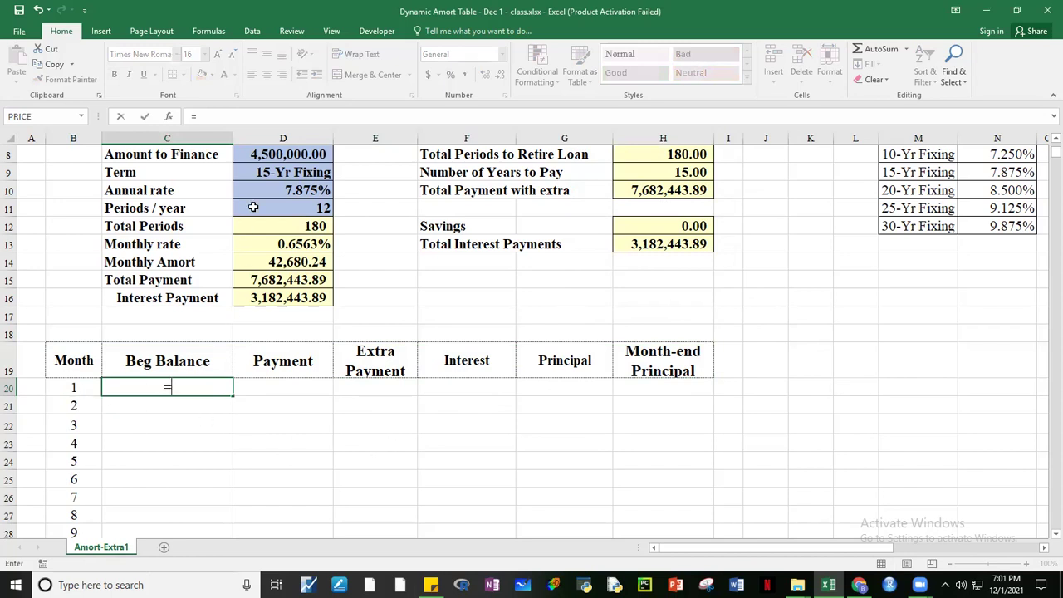
click(286, 154)
key(Return)
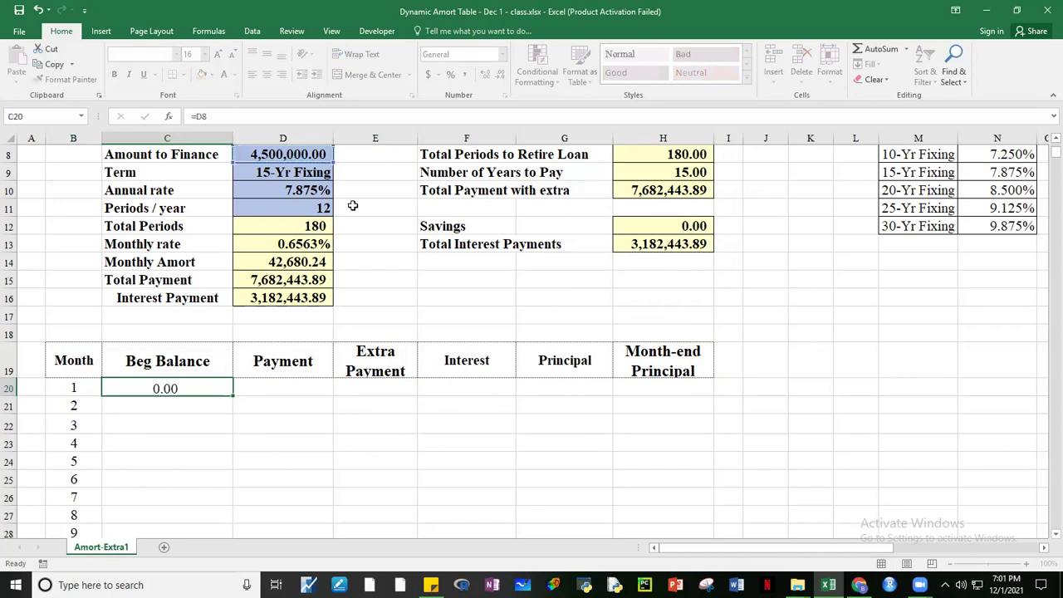
click(401, 440)
click(276, 385)
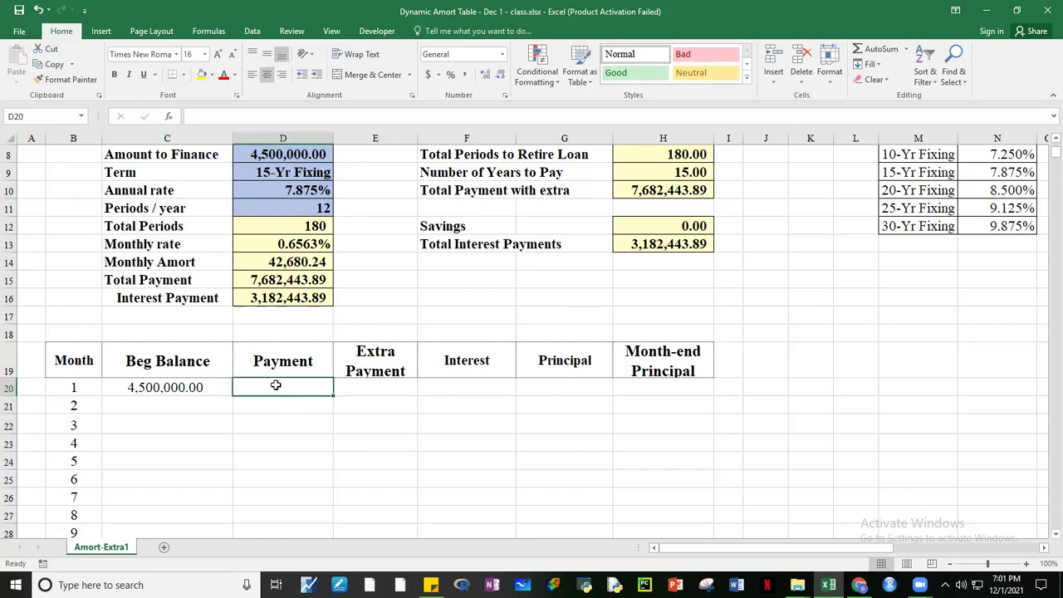
text(=)
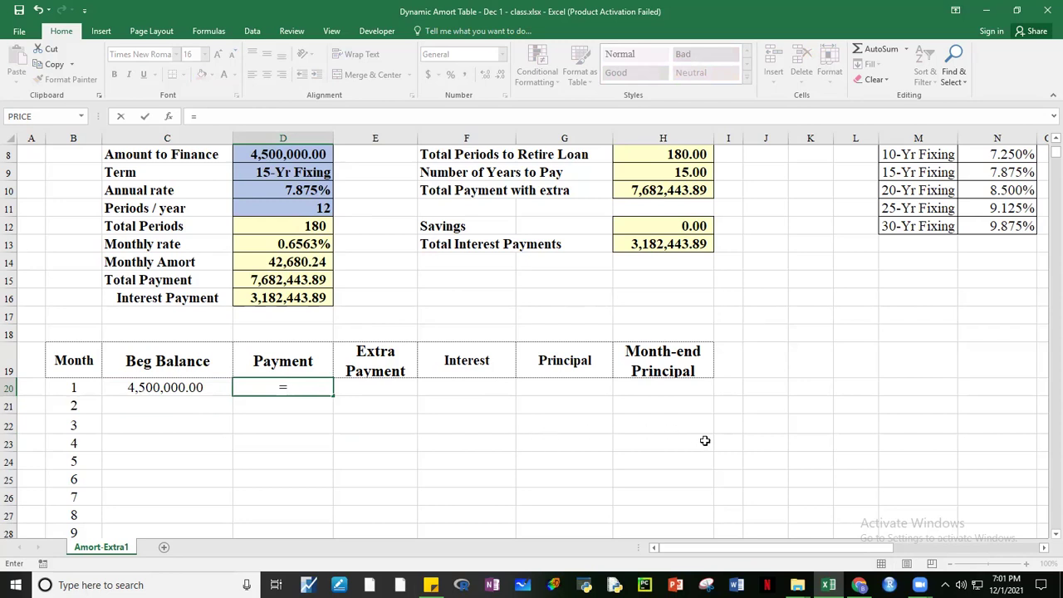
click(1053, 138)
click(1051, 138)
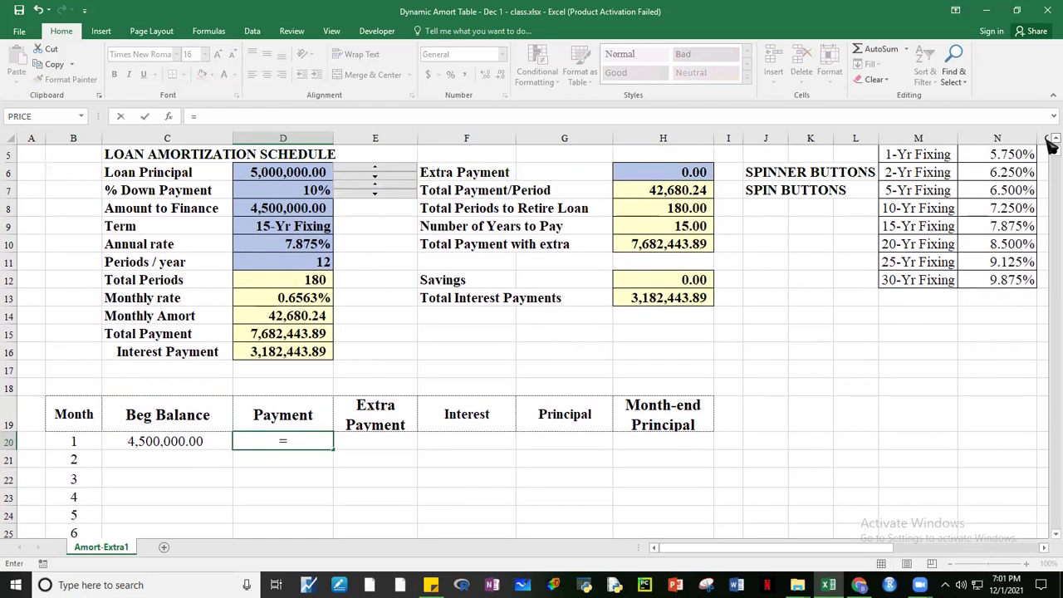
click(295, 316)
key(Return)
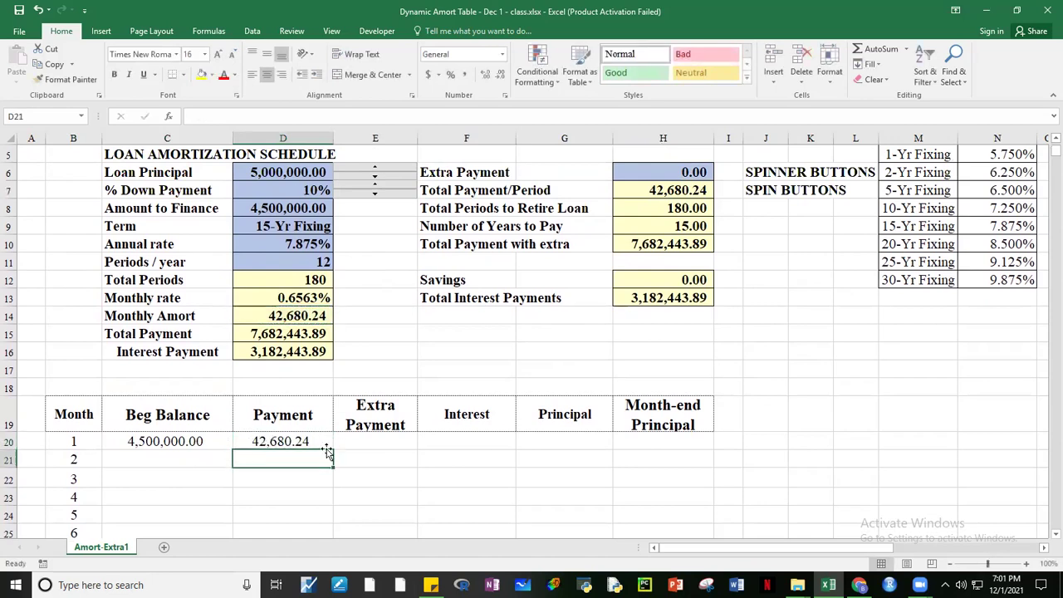
click(416, 471)
- Link month 1's Extra Payment to the Extra Payment input with =H6
click(365, 440)
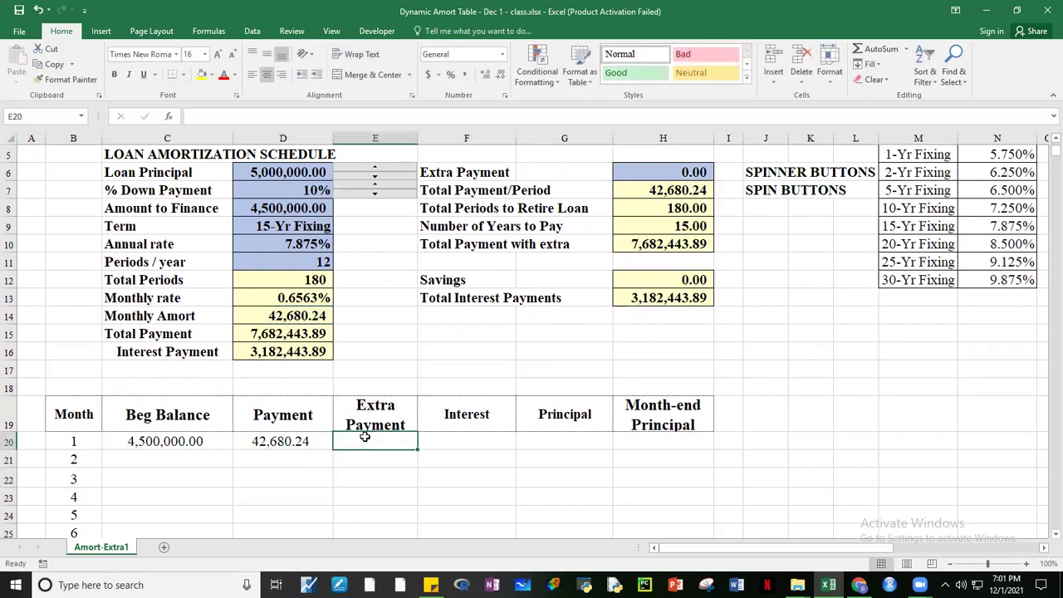
text(=)
click(677, 174)
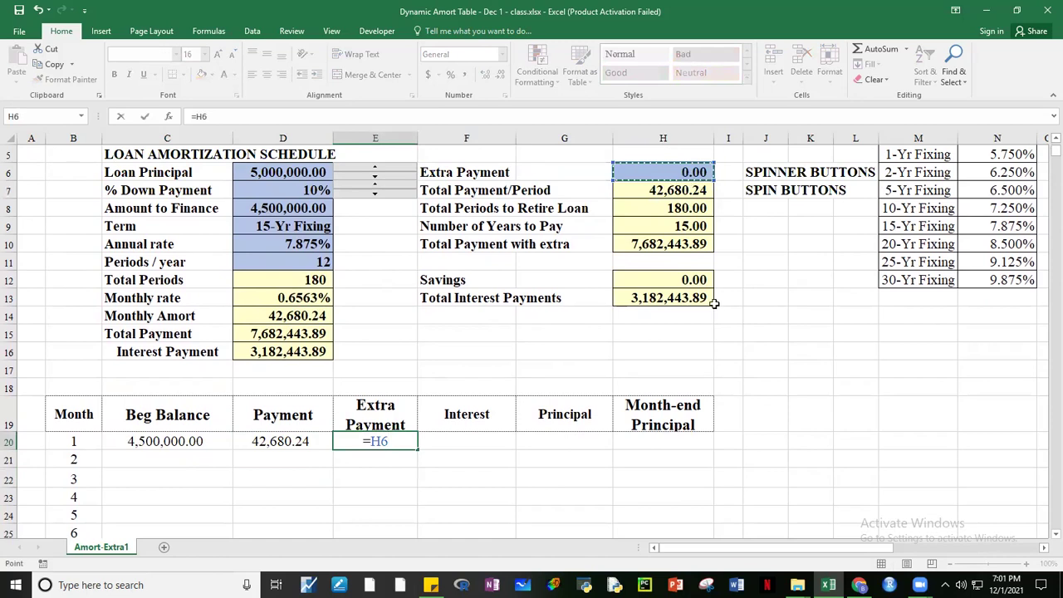
key(Return)
click(855, 410)
click(378, 440)
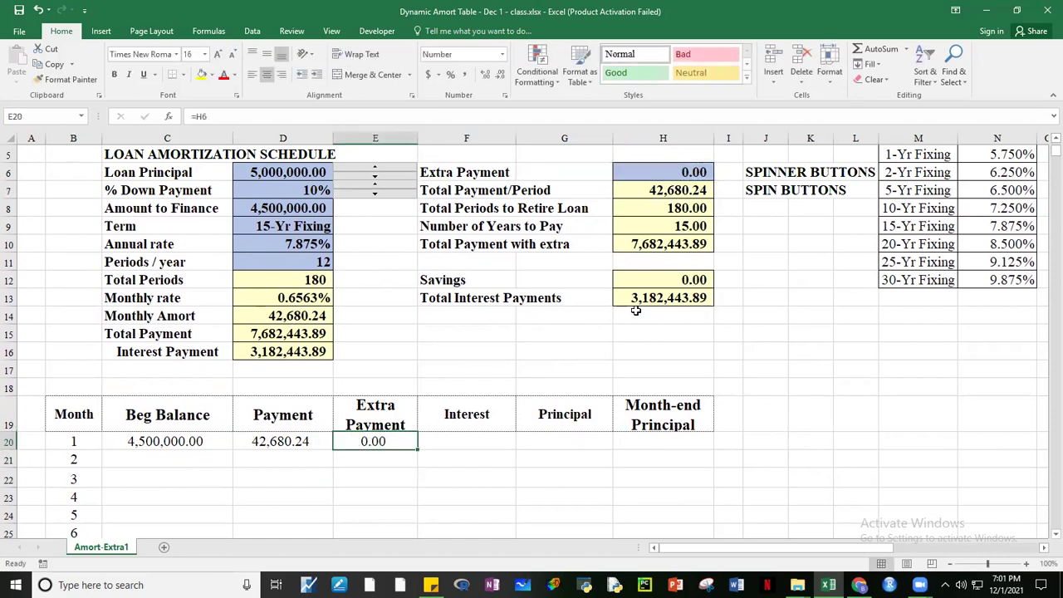
- Test the link by setting H6 to 1000, then reset it to 0
click(675, 174)
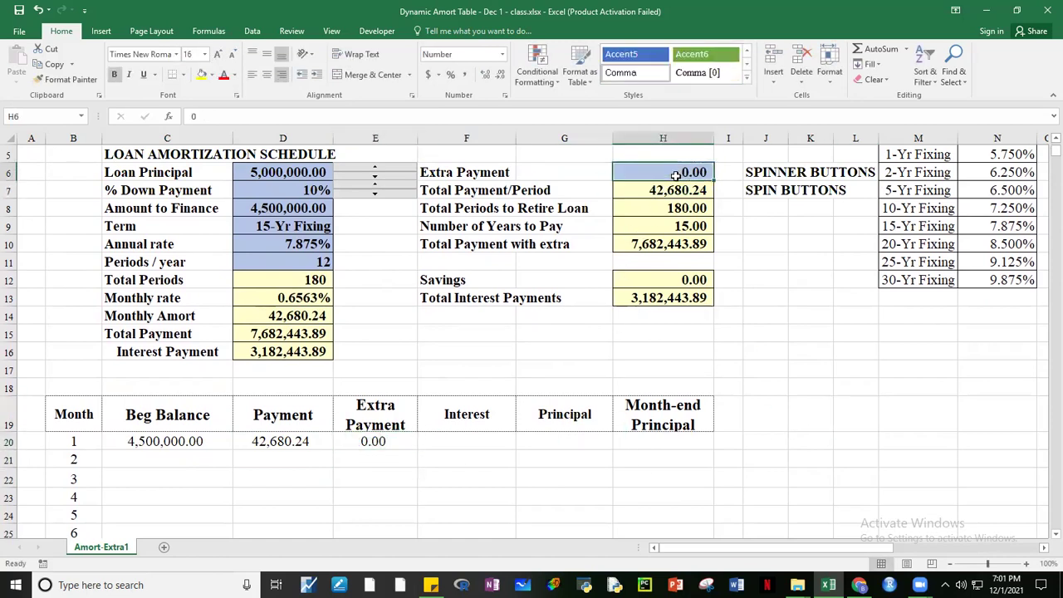
text(1000)
key(Return)
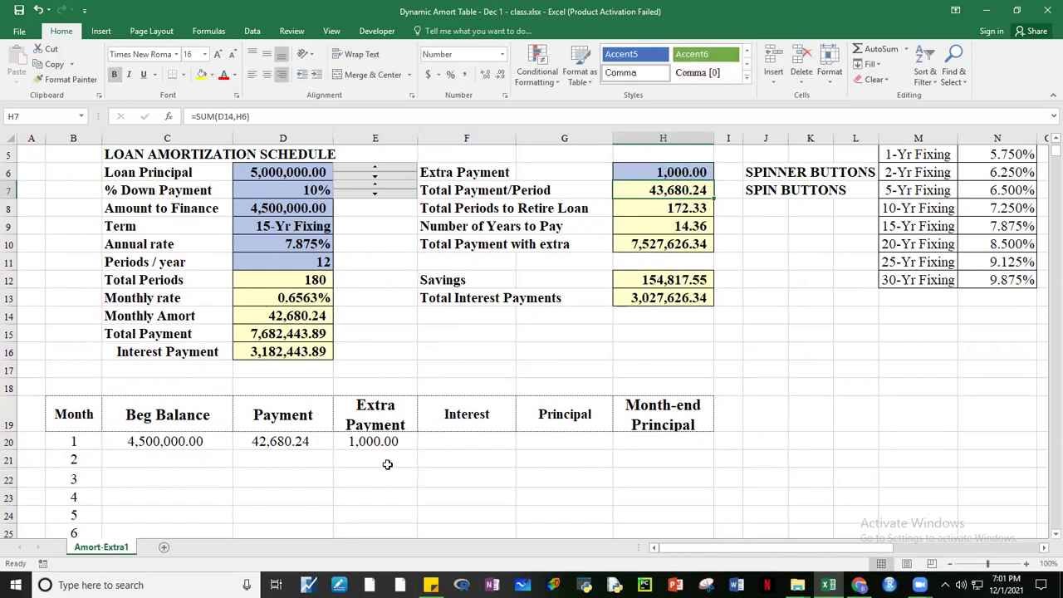
click(354, 441)
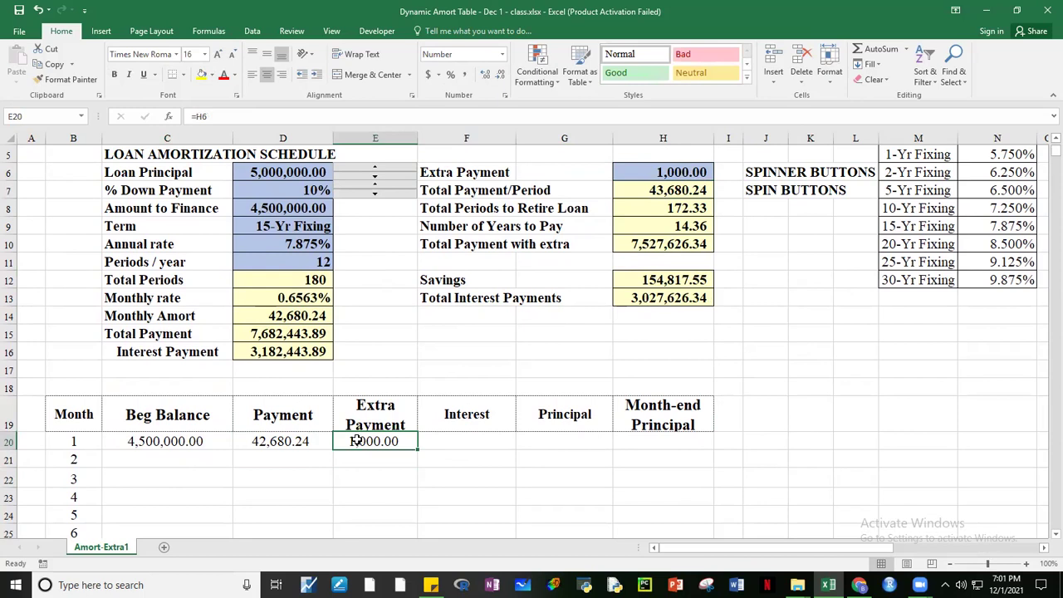
click(674, 172)
text(0)
key(Return)
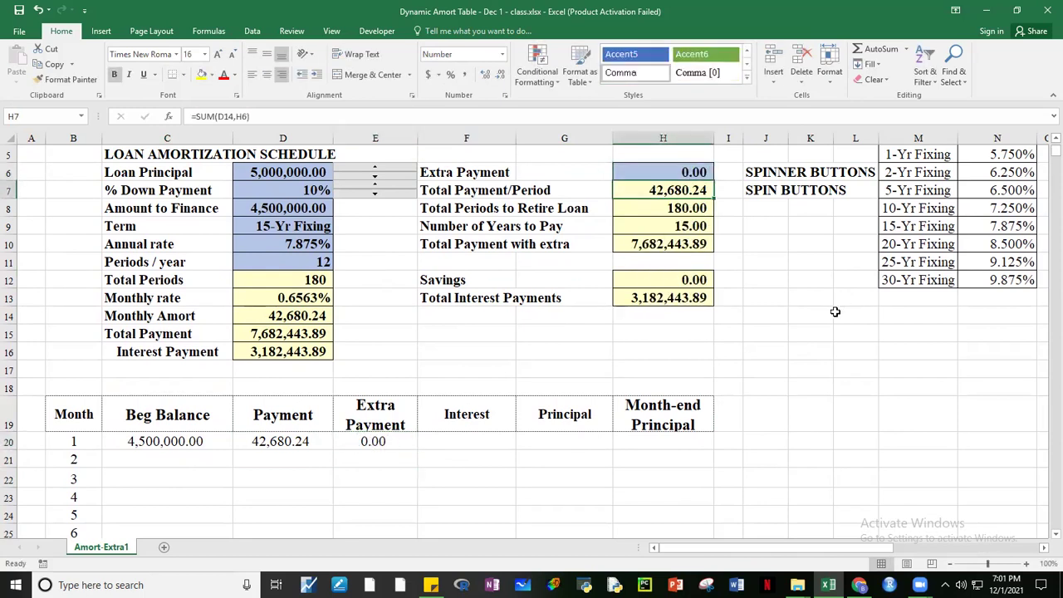
click(472, 441)
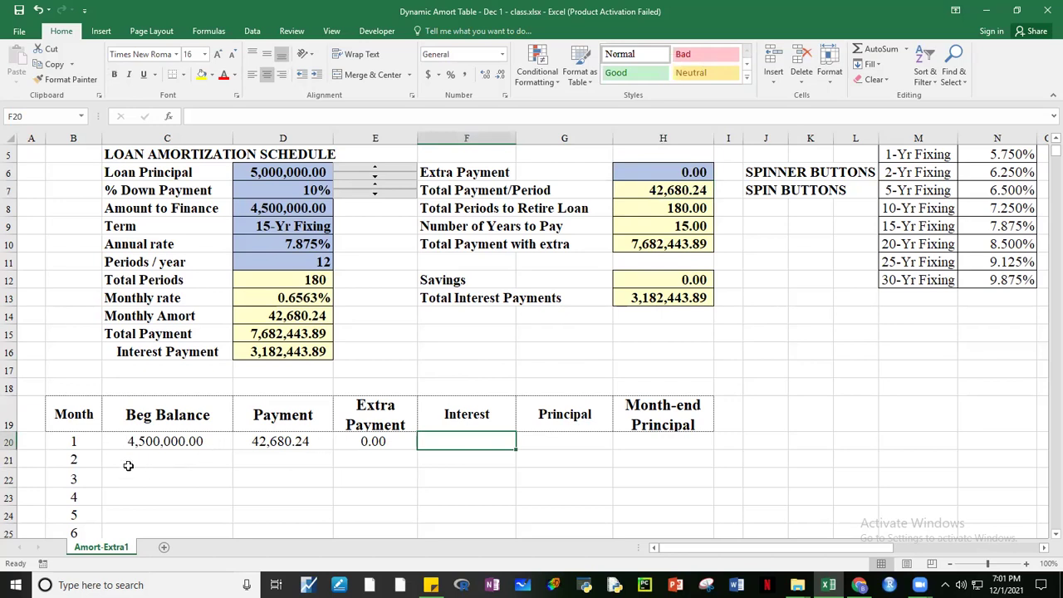
- Enter =C20*D13 in F20 so month 1's interest shows 29,531.25
text(=)
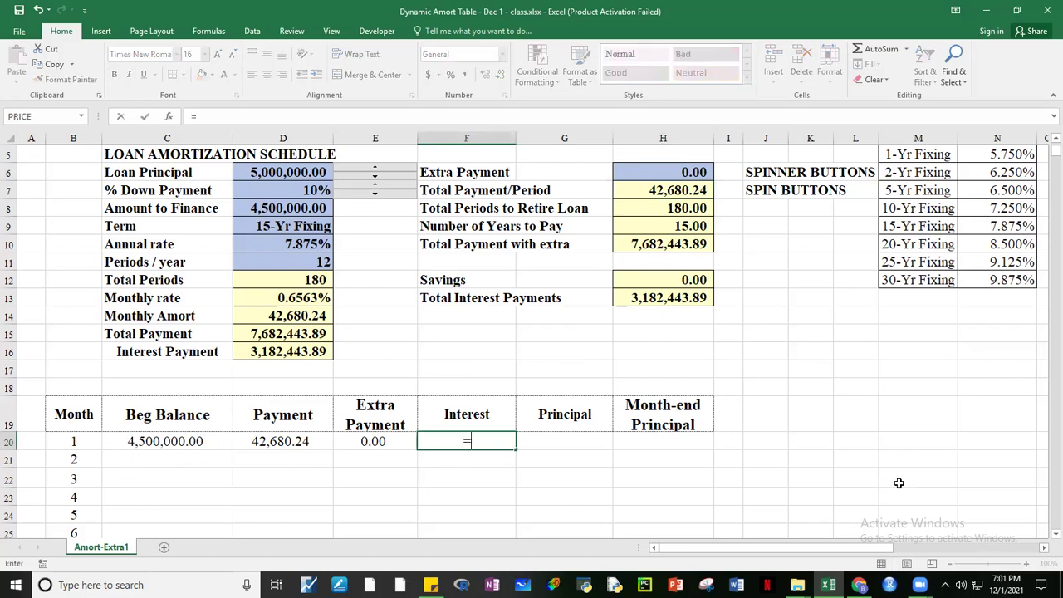
click(155, 443)
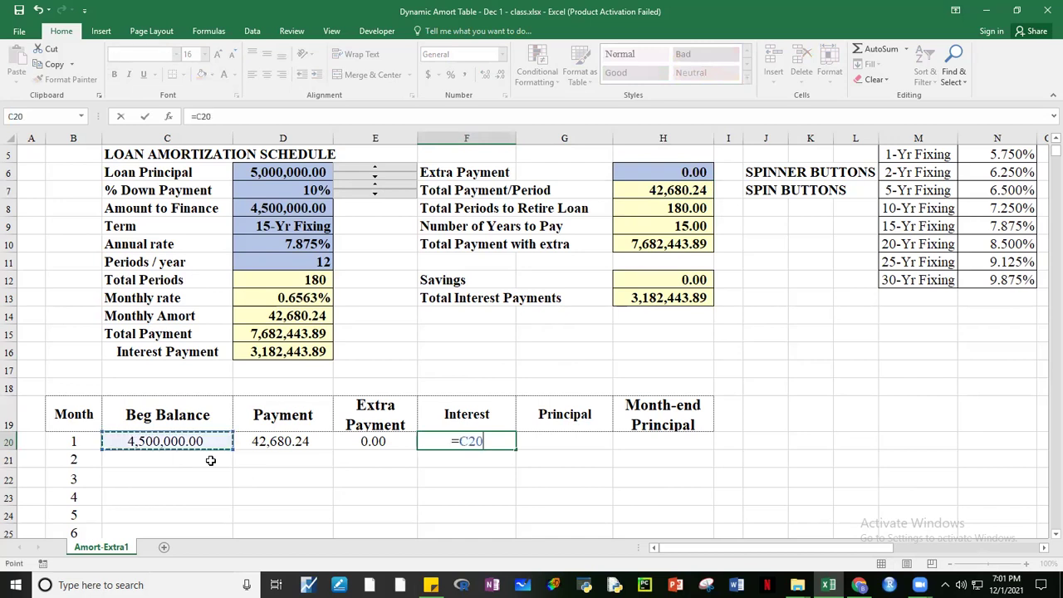
text(*)
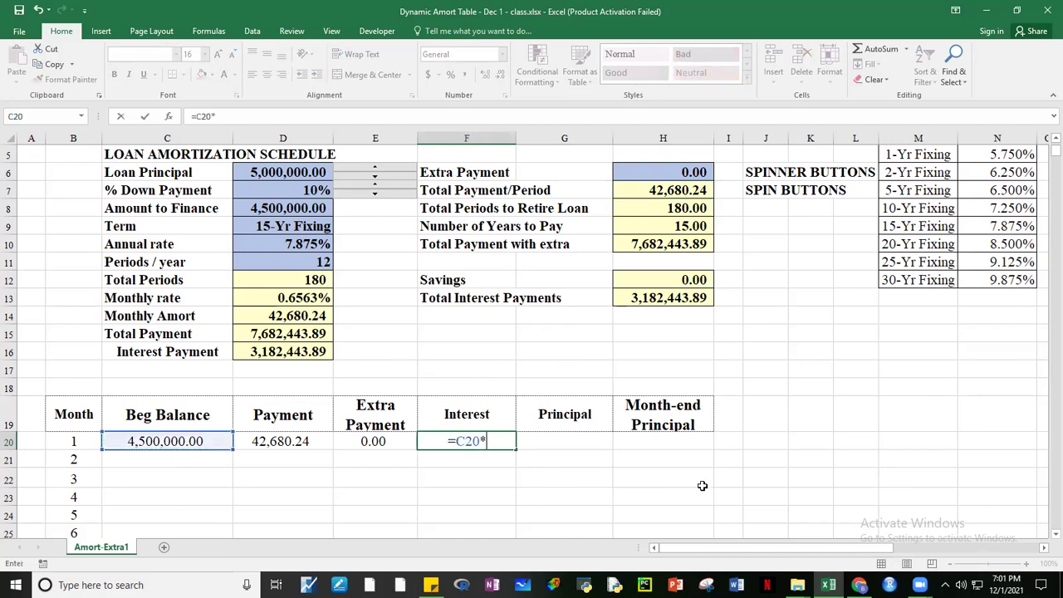
click(300, 299)
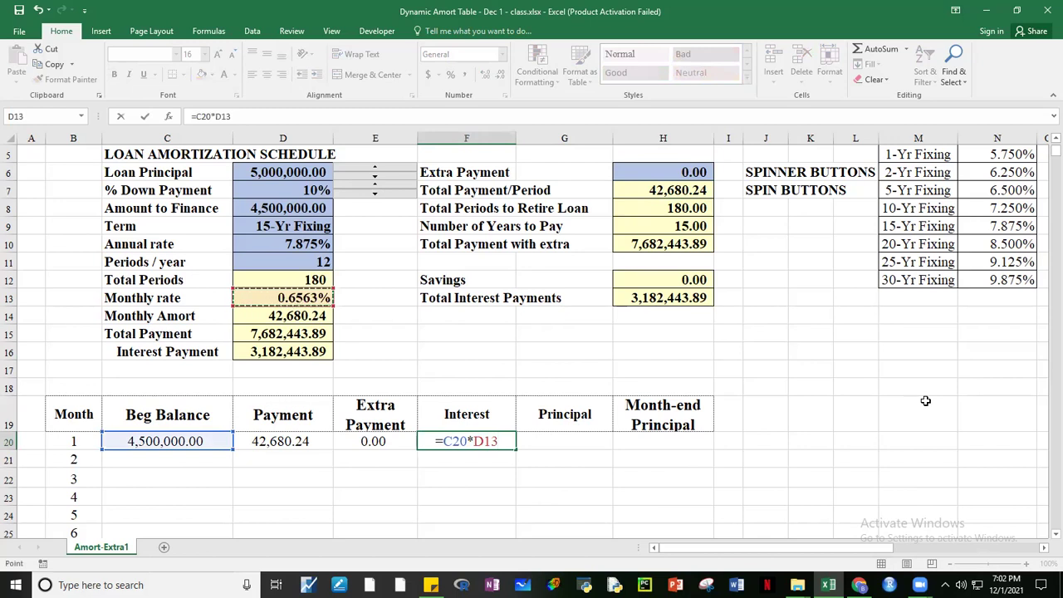
key(ctrl+Return)
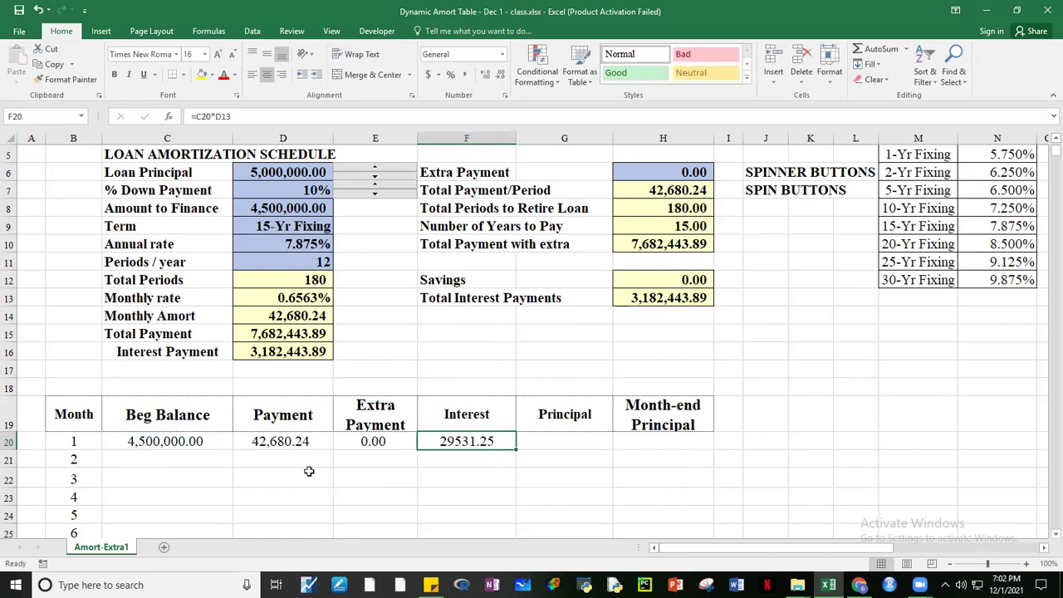
- Copy the Payment cell's number format onto F20:H20 with Format Painter
click(264, 444)
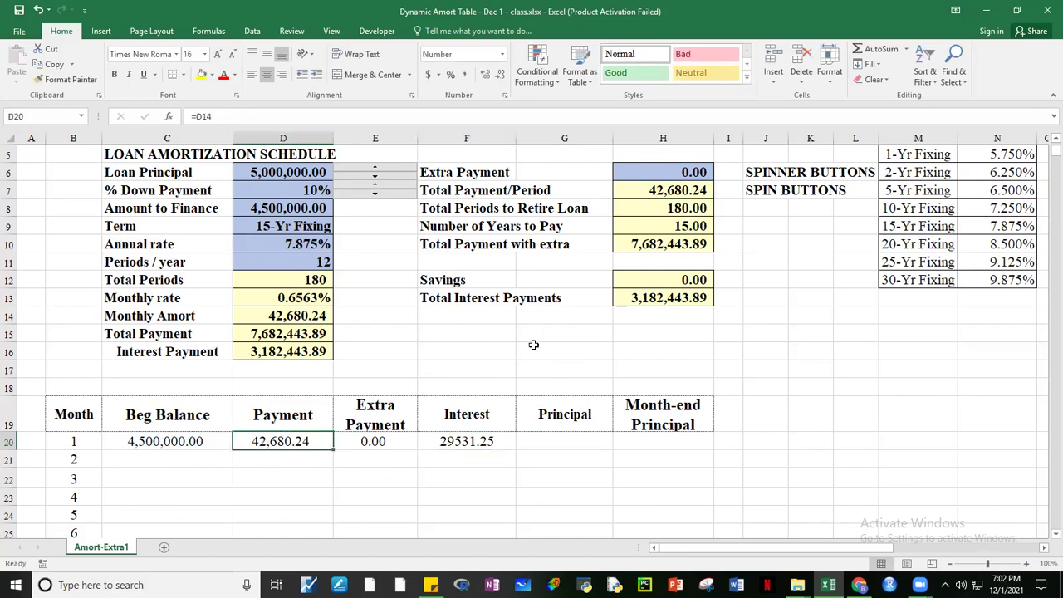
click(70, 79)
drag(188, 459, 637, 461)
drag(480, 441, 648, 448)
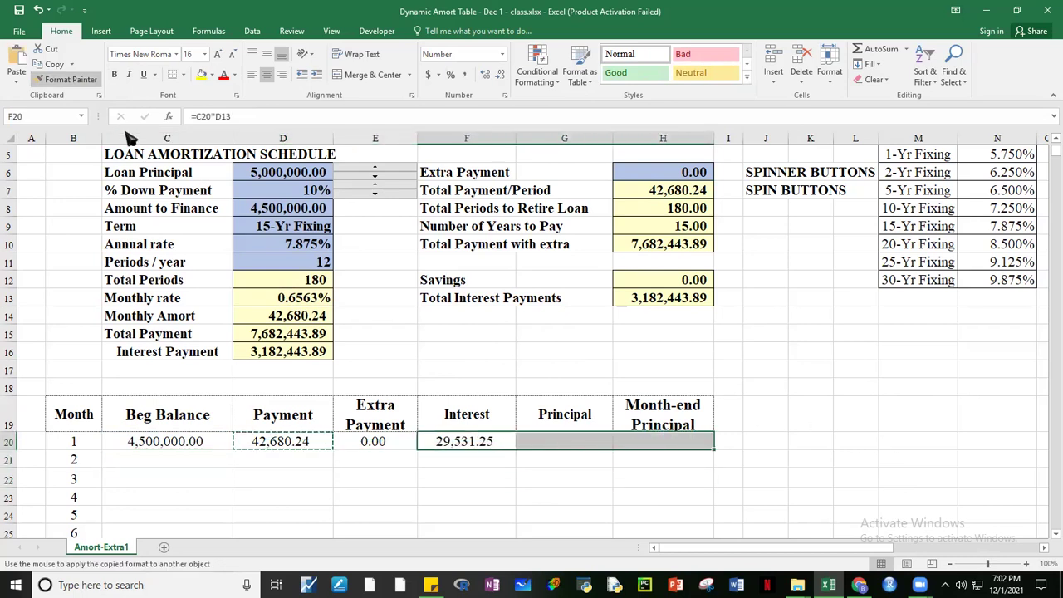
click(821, 417)
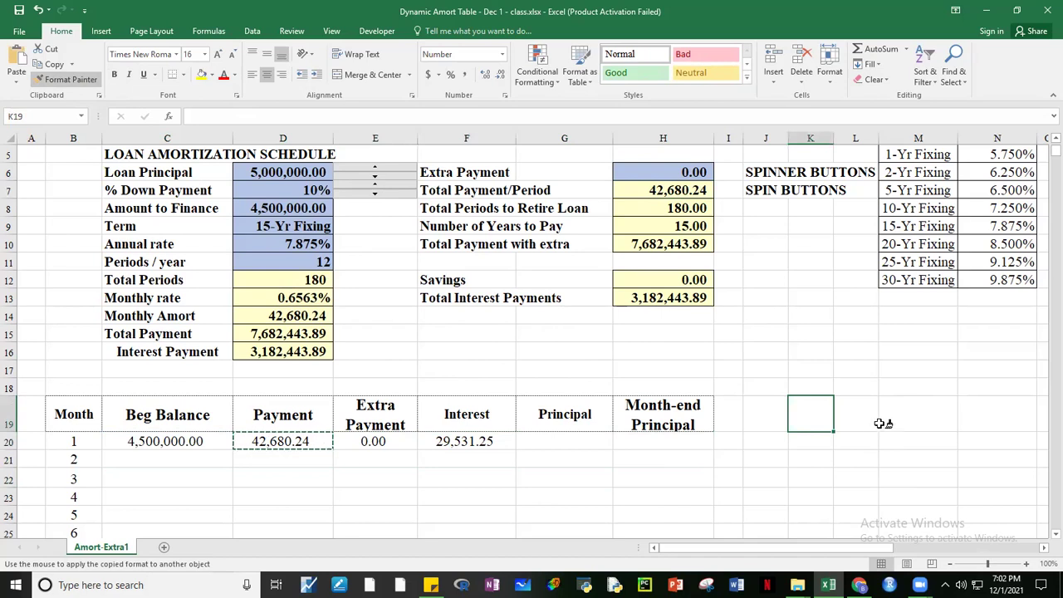
key(Escape)
click(439, 442)
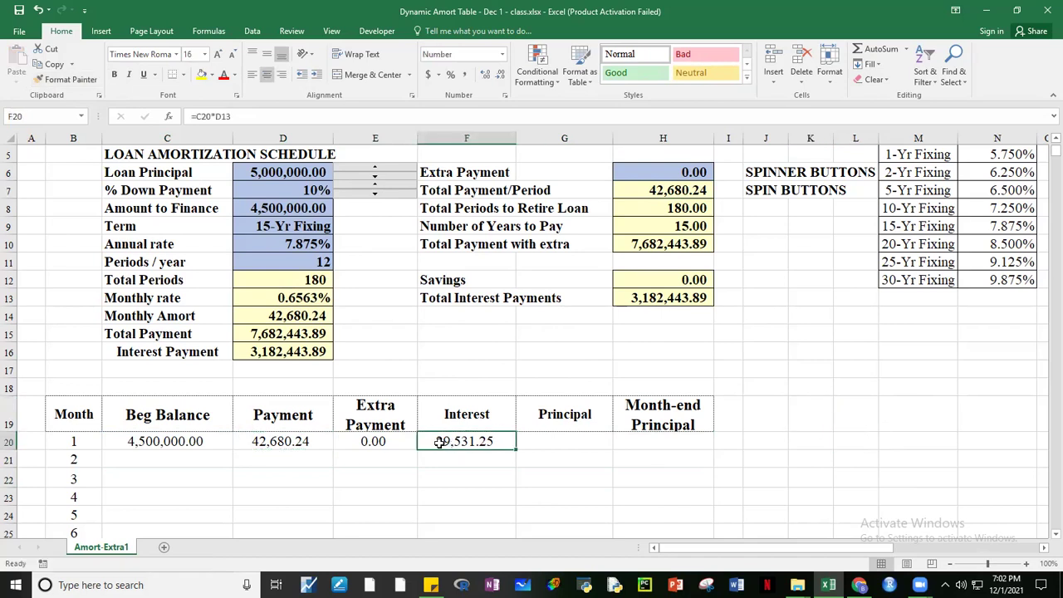
click(569, 441)
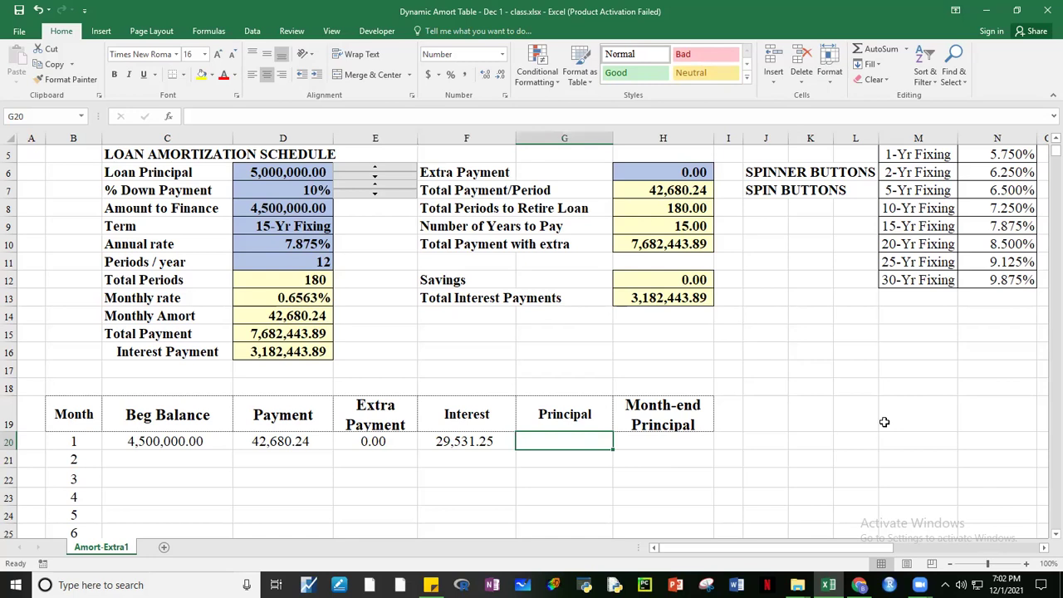
- Enter =SUM(D20:E20)-F20 in G20 for month 1's principal of 13,148.99
text(=)
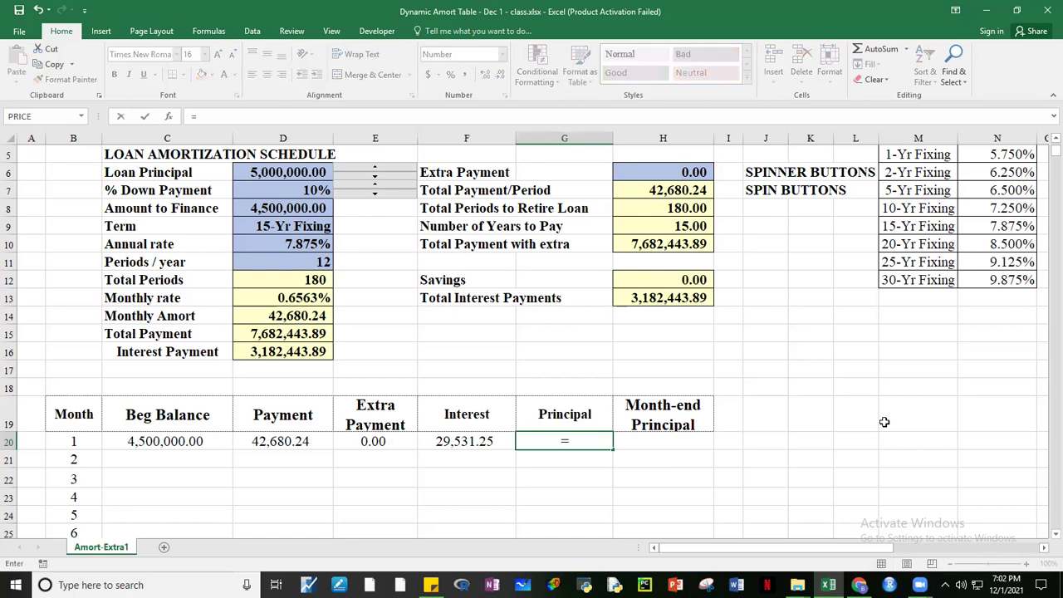
text(su)
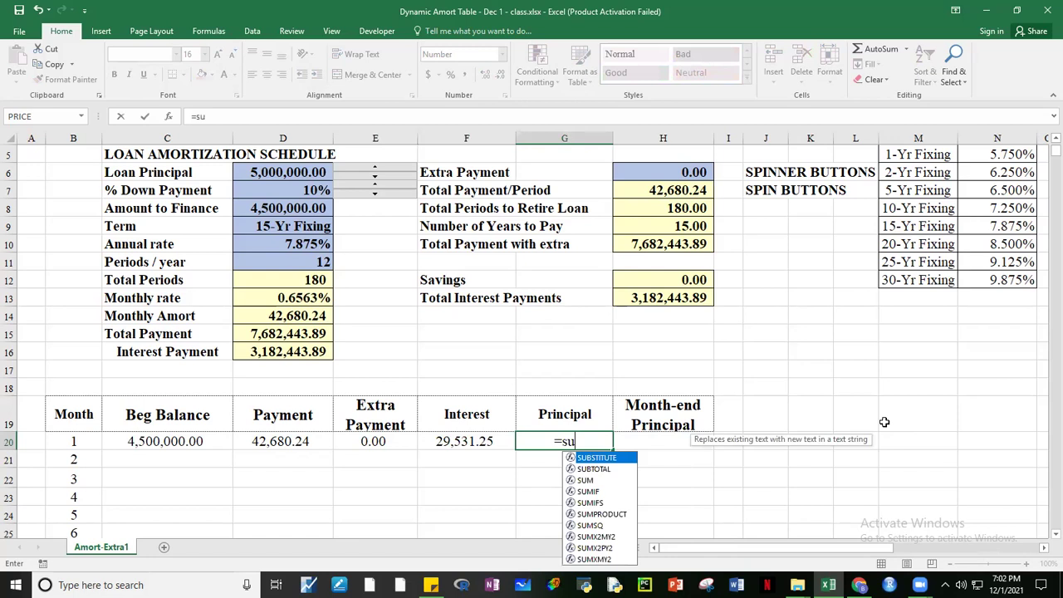
key(BackSpace)
key(BackSpace)
text(sum()
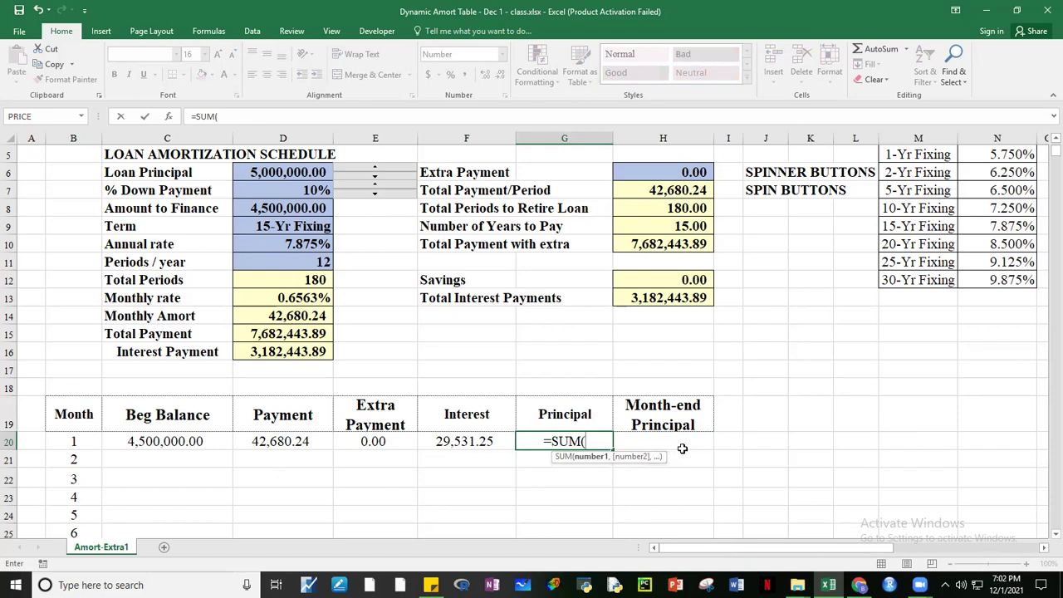
click(285, 441)
drag(329, 444, 352, 445)
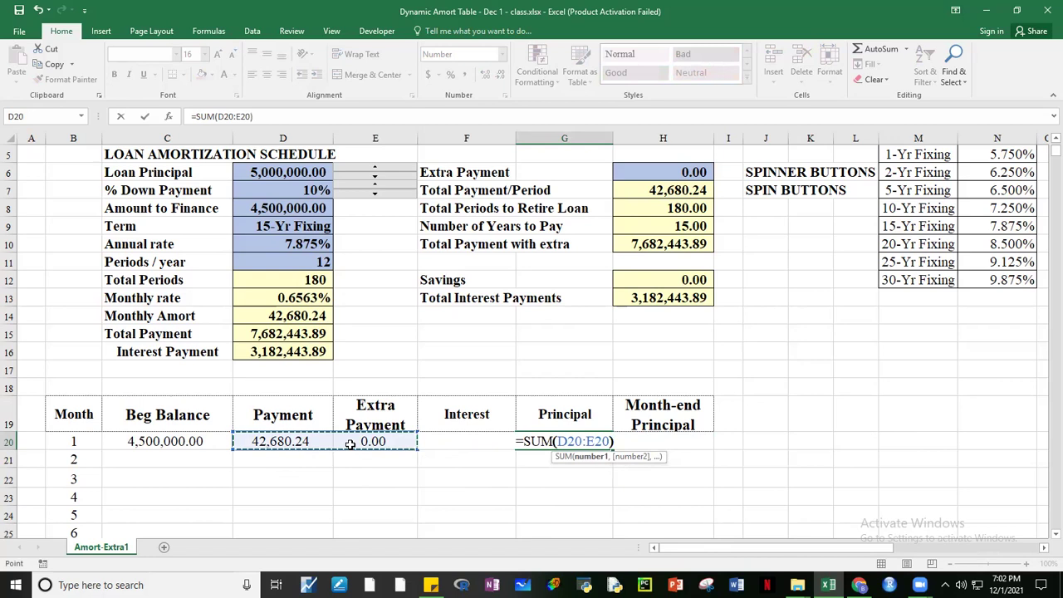
text())
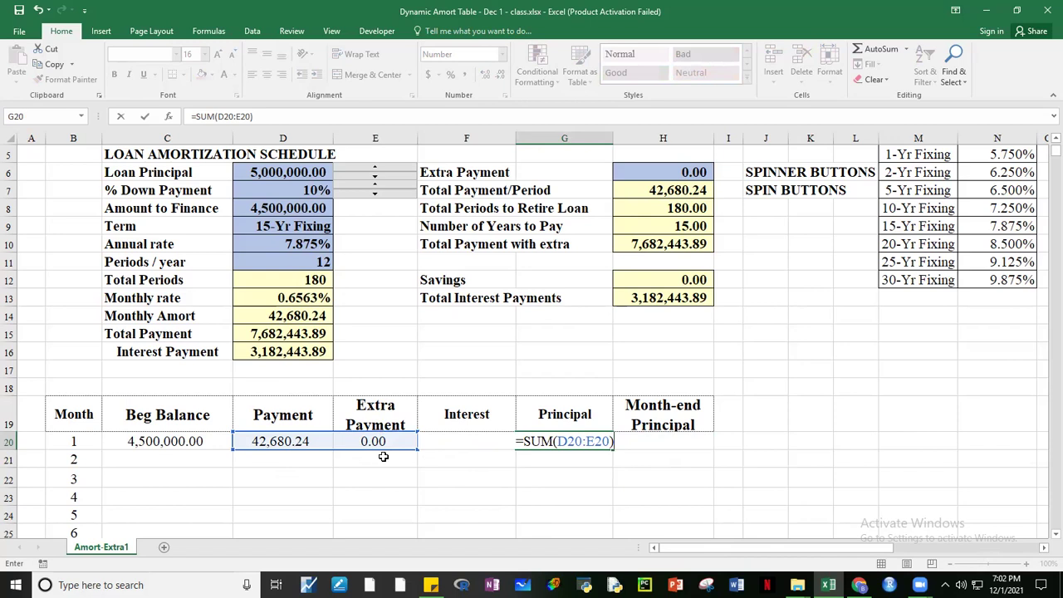
text(-)
click(470, 460)
key(Up)
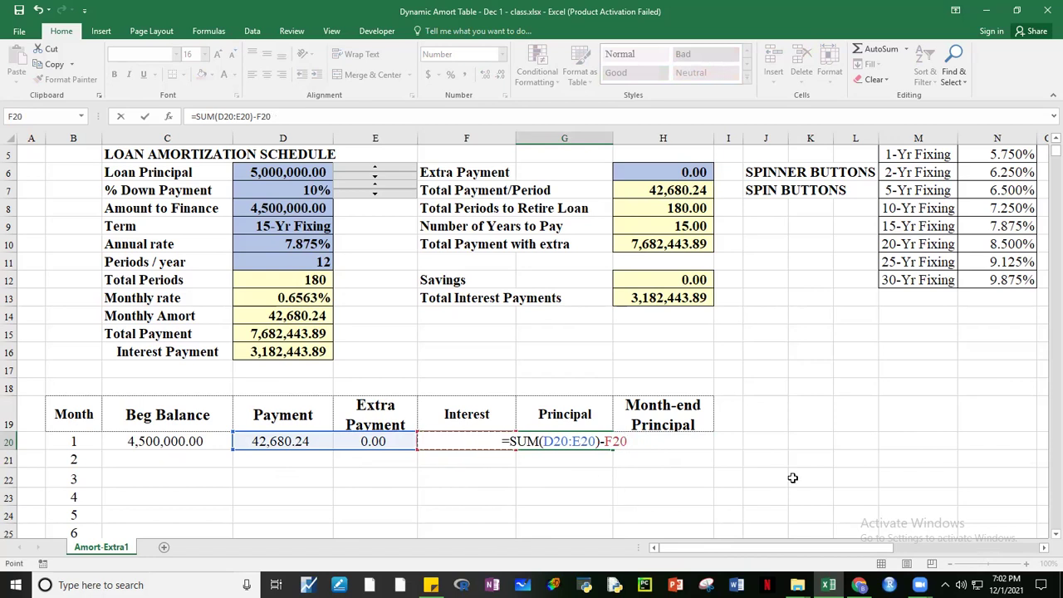
key(ctrl+Return)
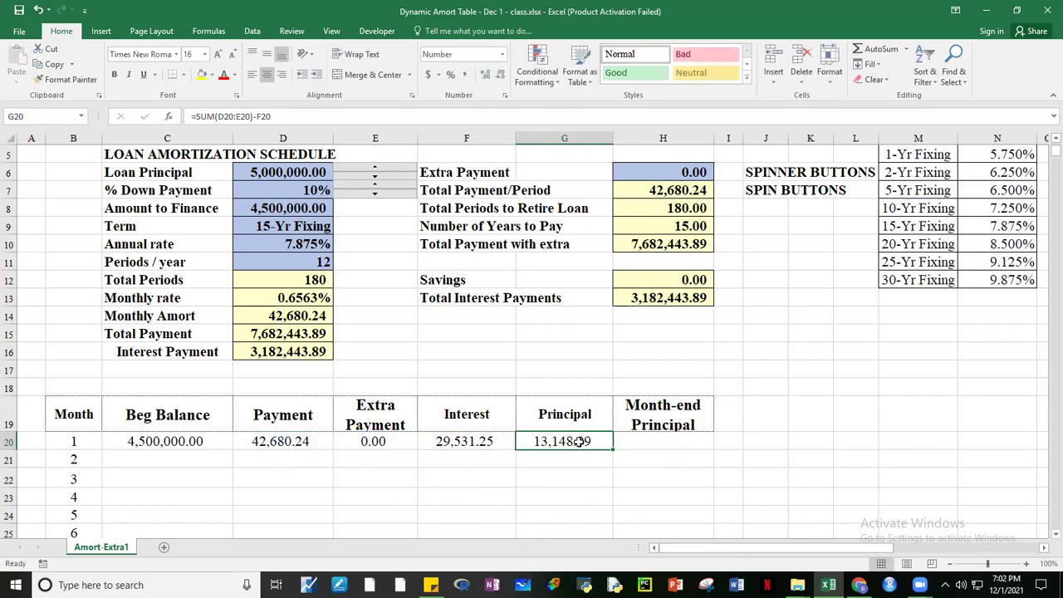
- Test a 1000 Extra Payment and check that month 1's principal reflects it
click(677, 171)
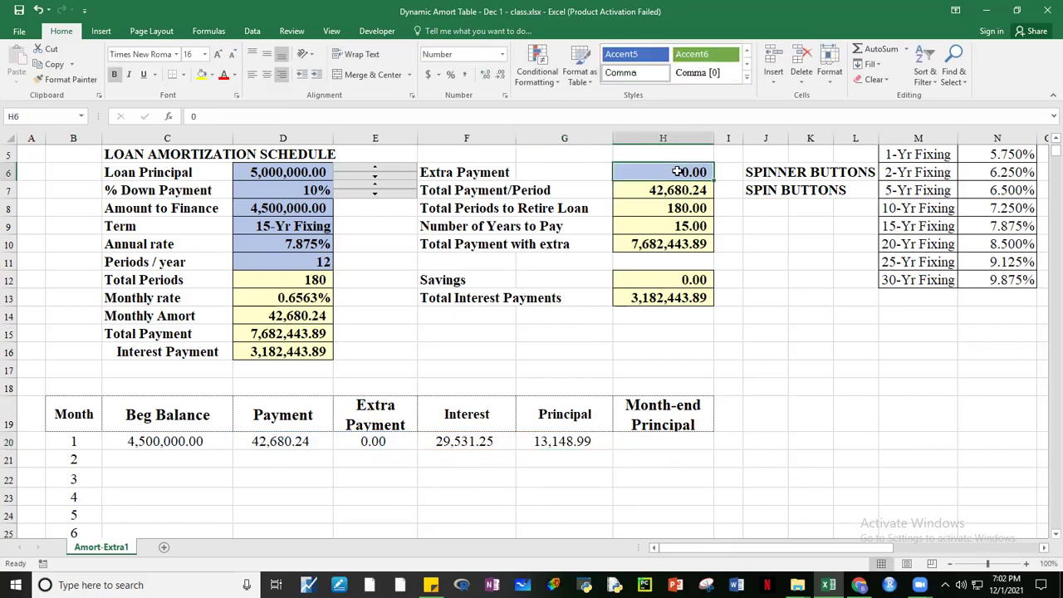
text(1000)
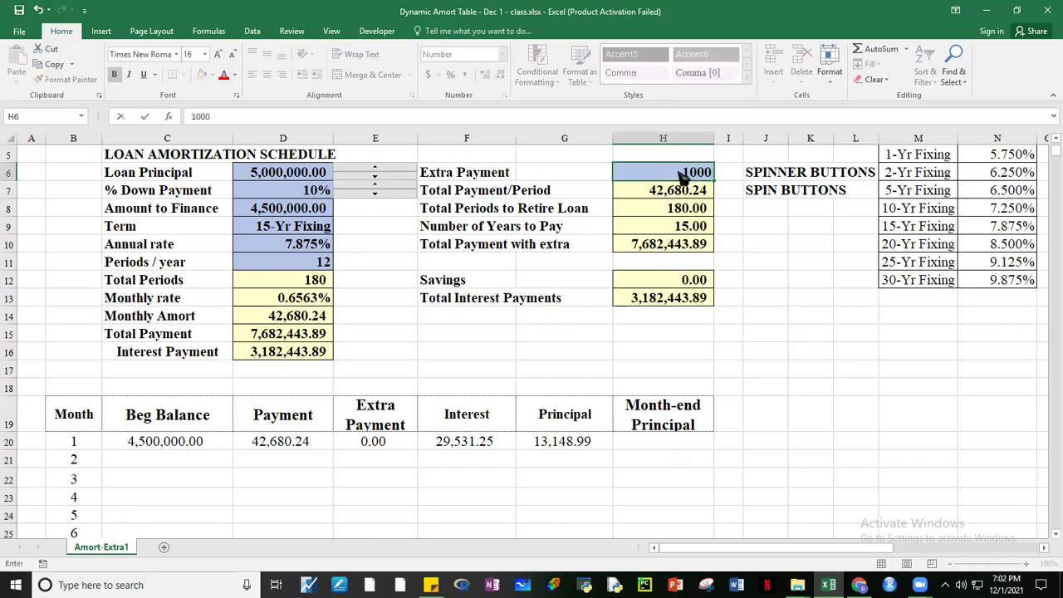
key(Return)
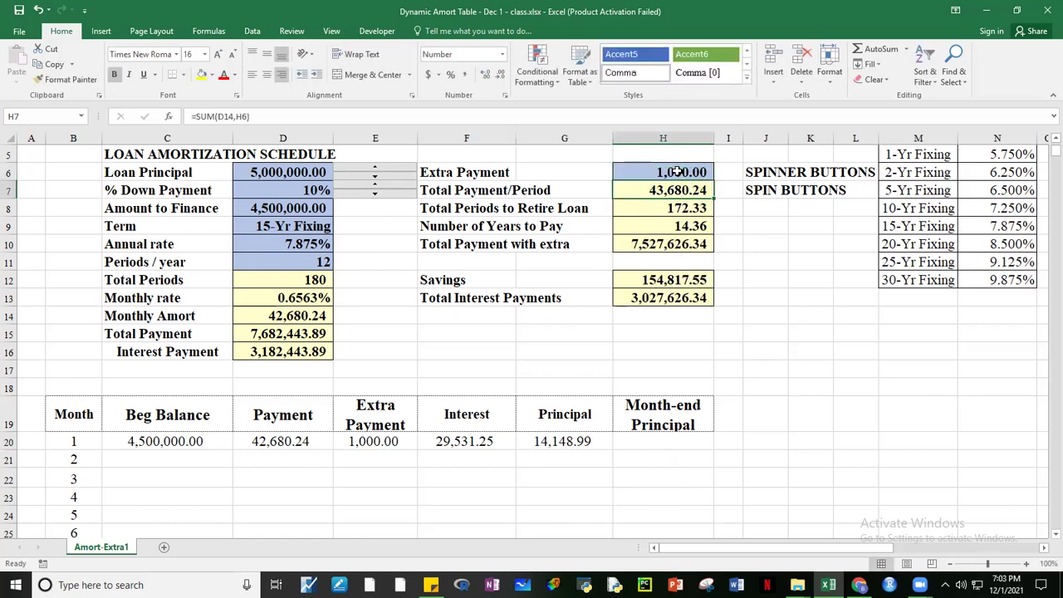
click(576, 440)
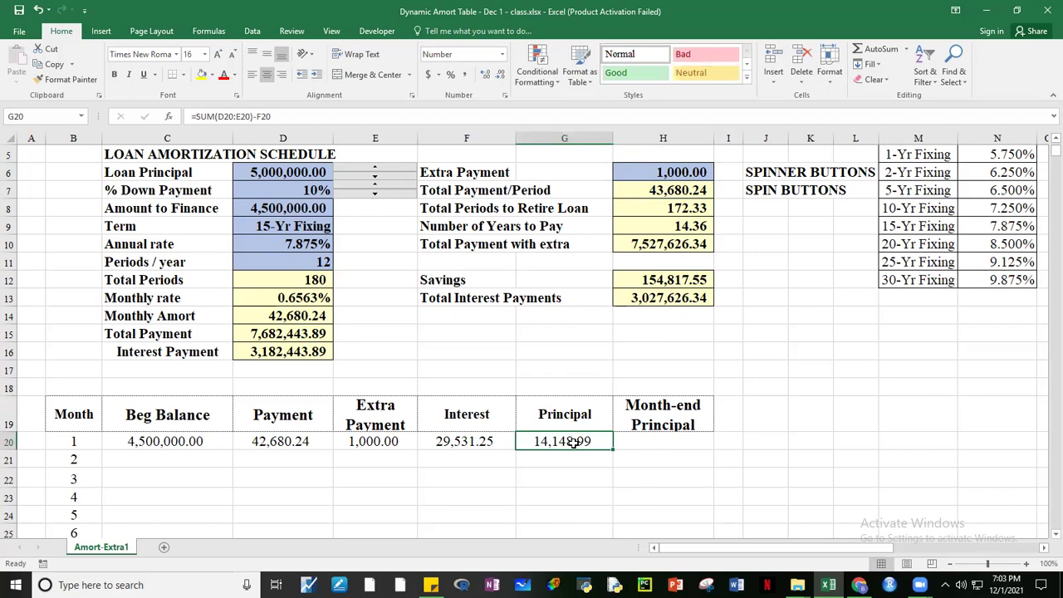
- Abandon a month-end formula in H20, reset Extra Payment to 0, and reselect H20
click(670, 444)
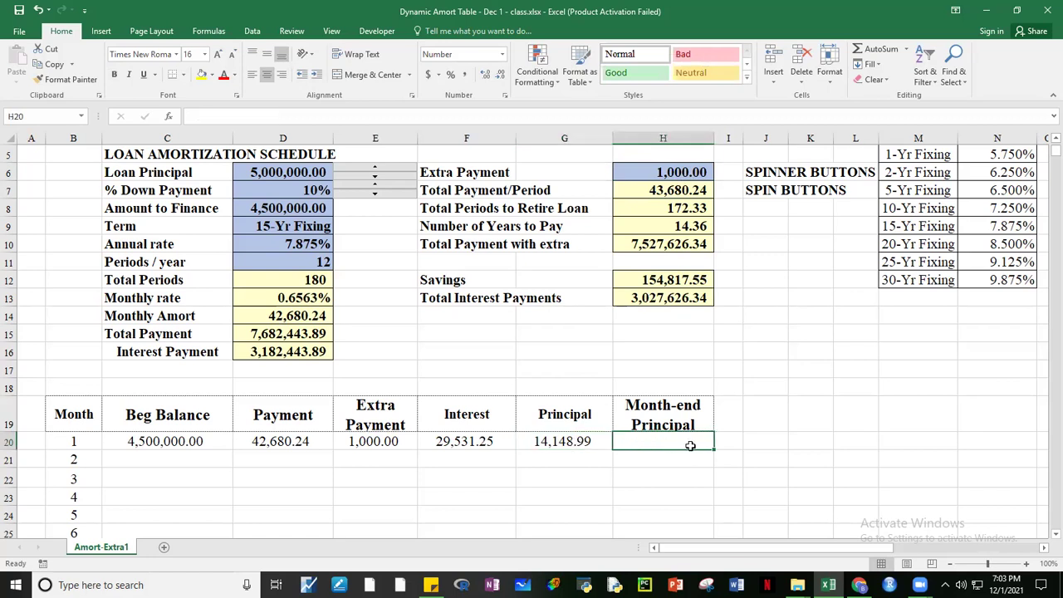
text(=)
click(560, 444)
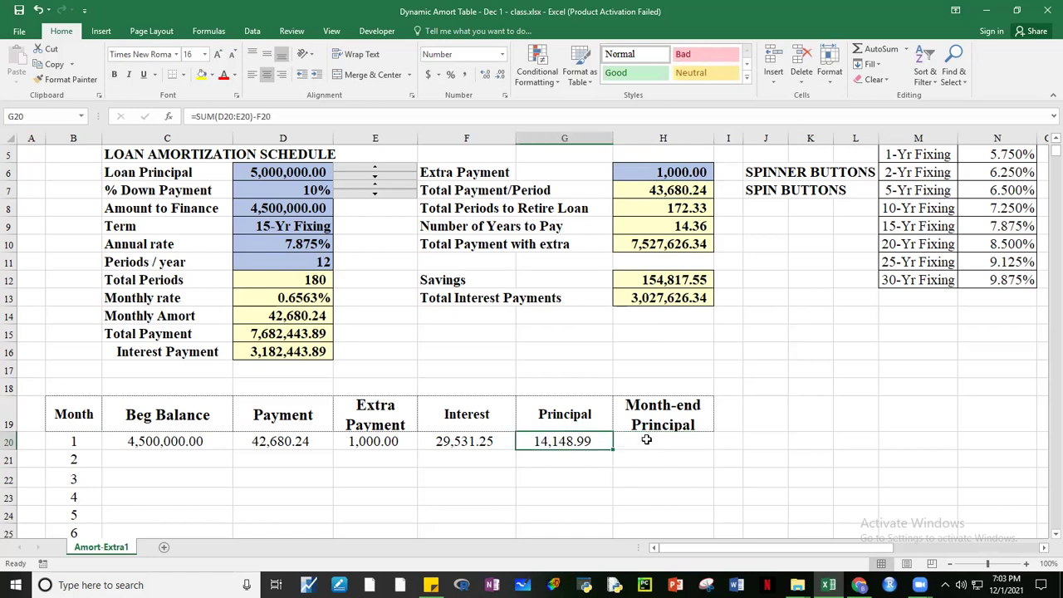
key(Escape)
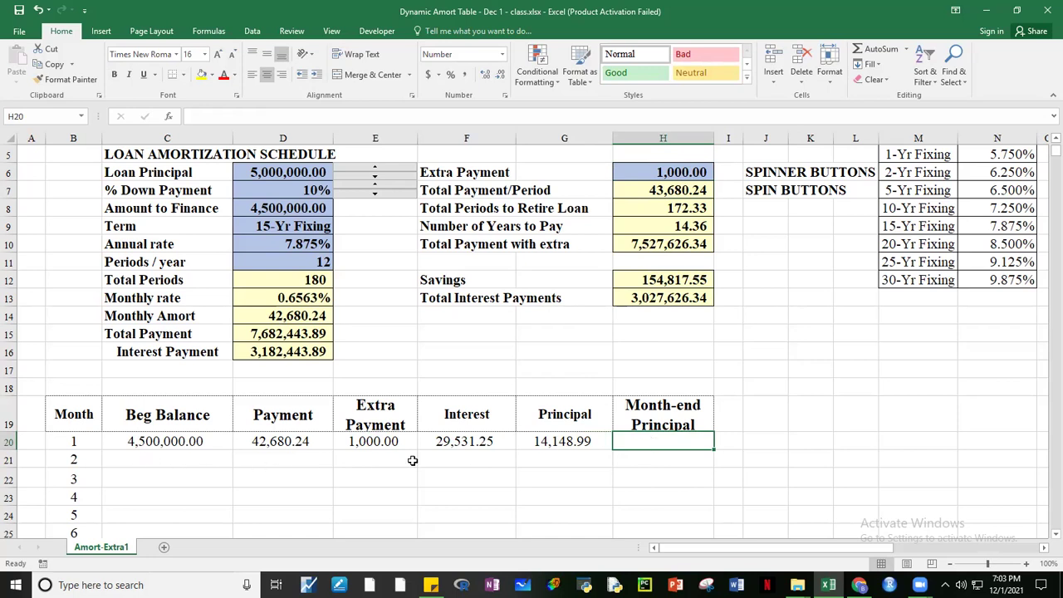
click(816, 438)
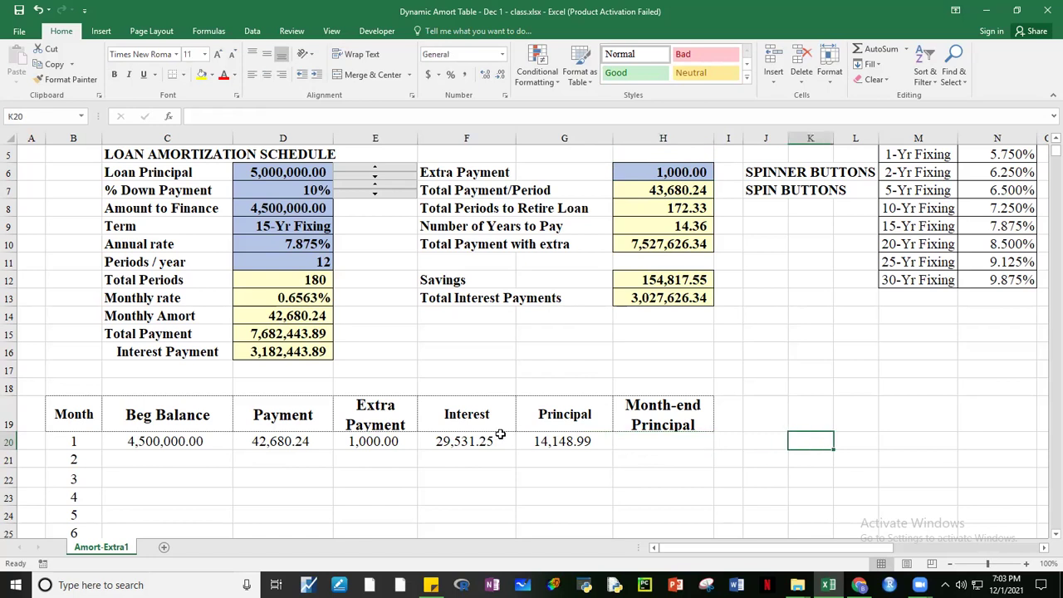
click(656, 165)
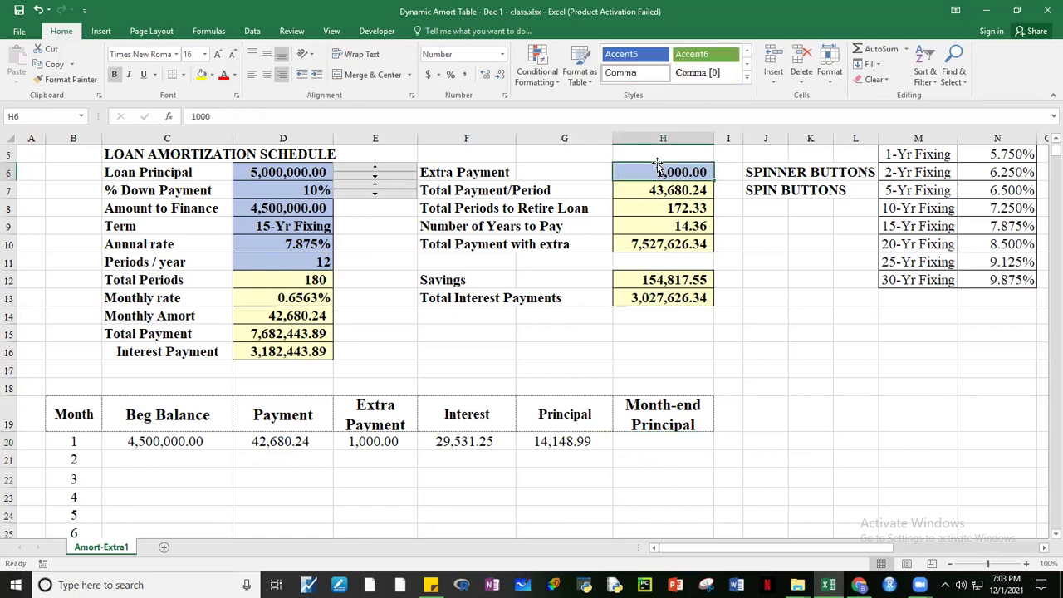
text(0)
key(Return)
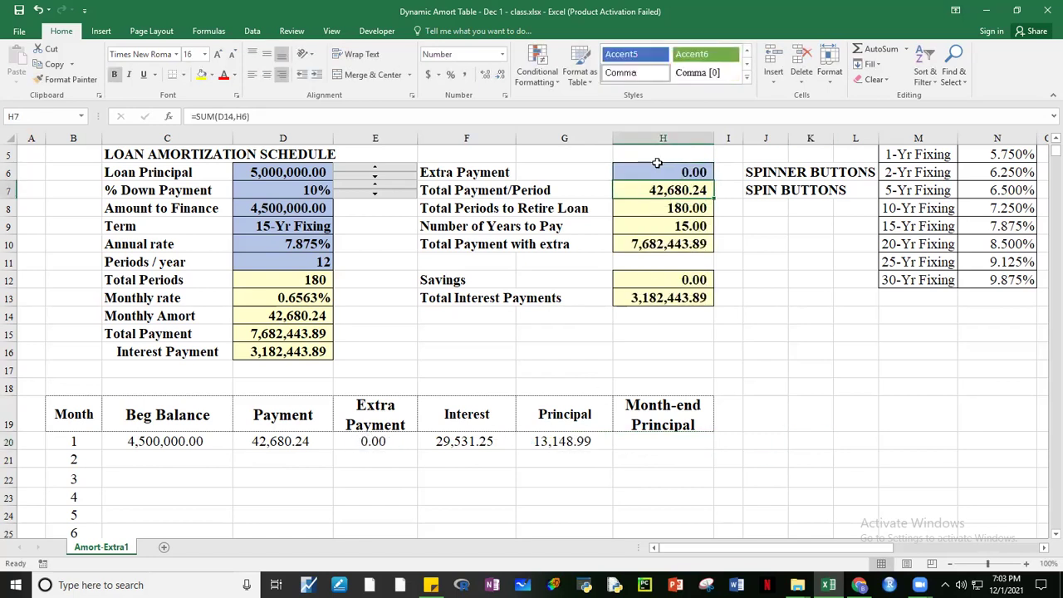
click(658, 443)
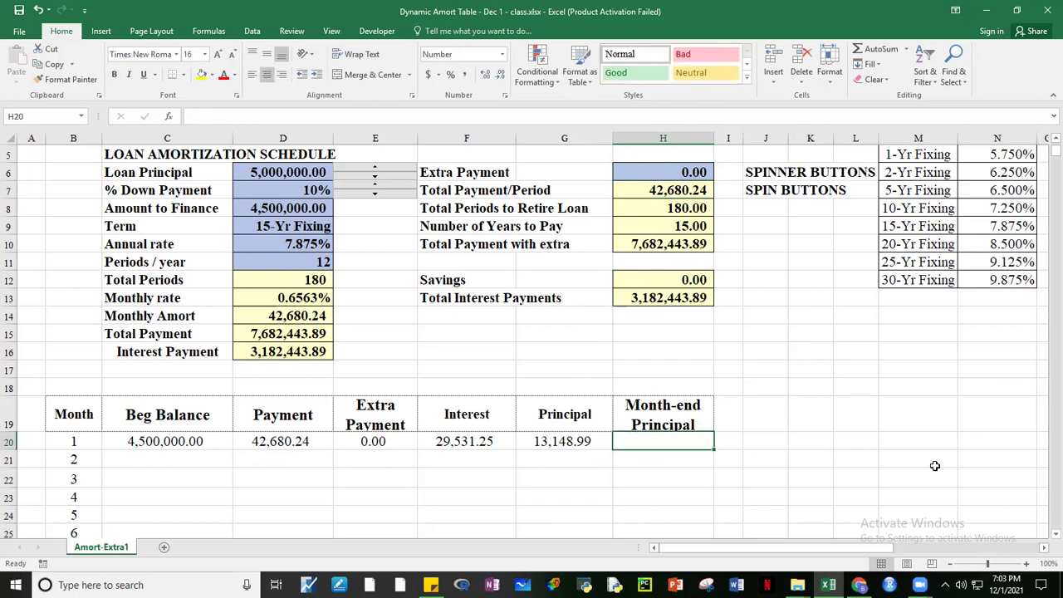
- Enter =C20-G20 in H20, giving month 1's month-end principal of 4,486,851.01
text(=)
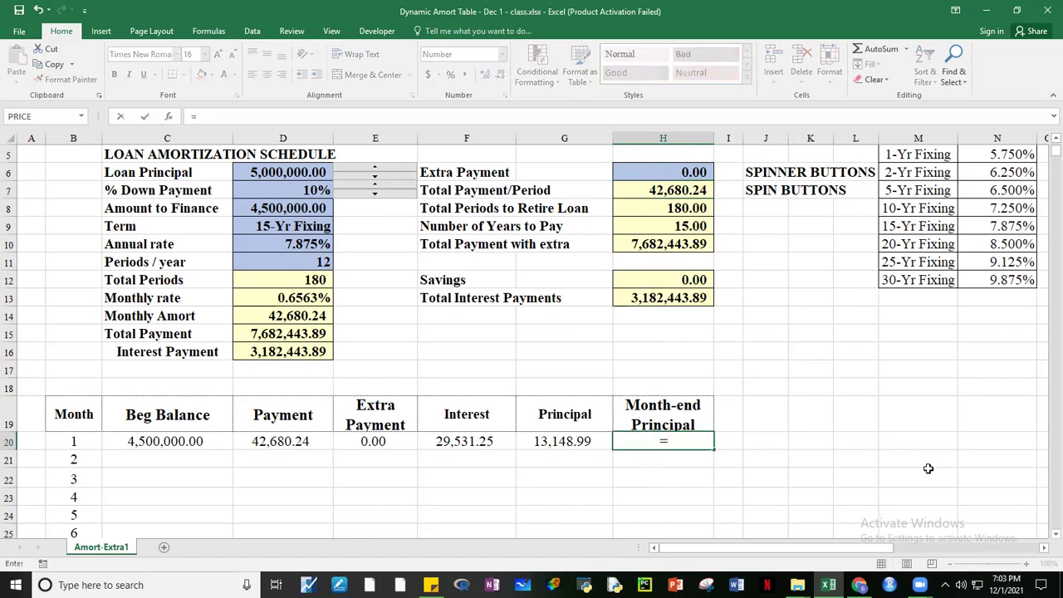
click(135, 442)
text(-)
click(562, 442)
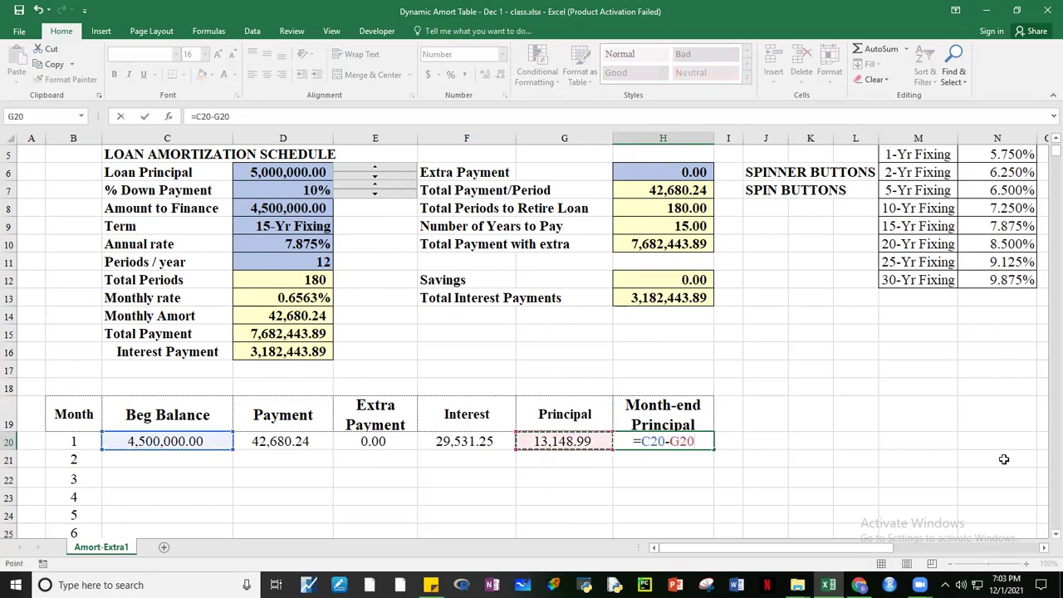
key(ctrl+Return)
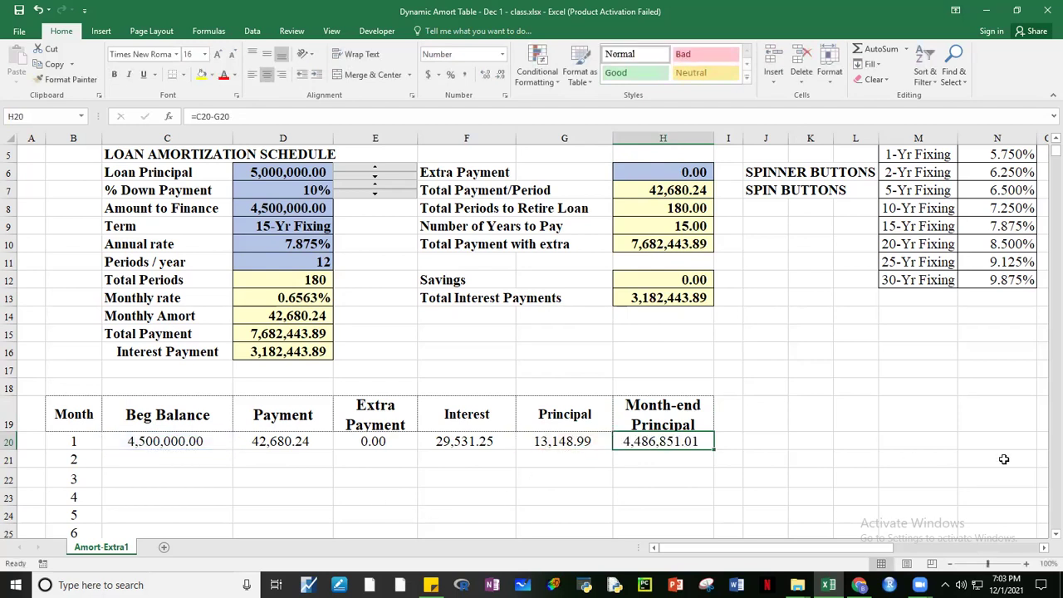
click(799, 459)
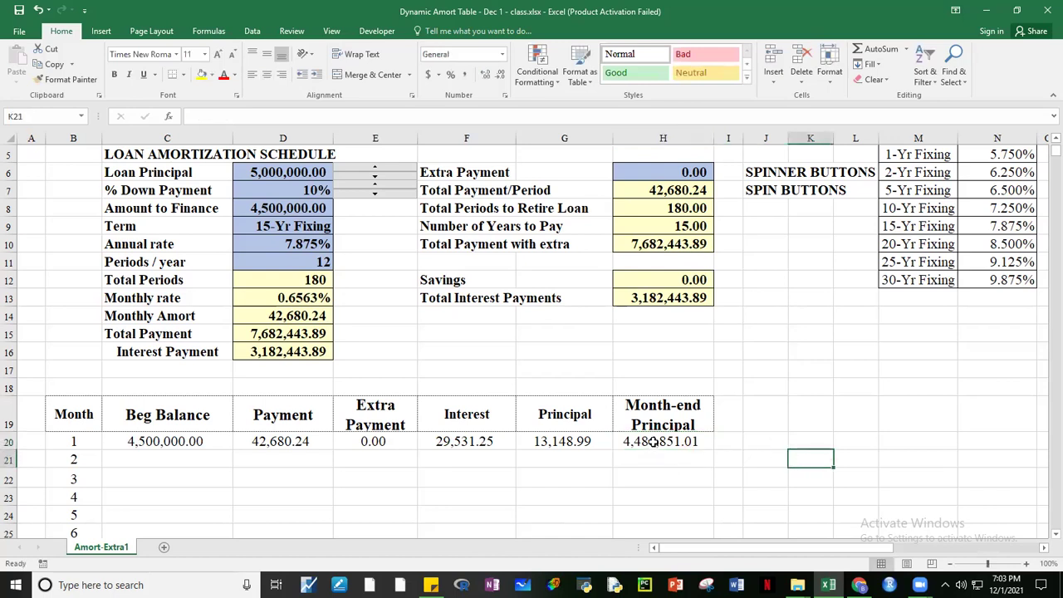
click(655, 441)
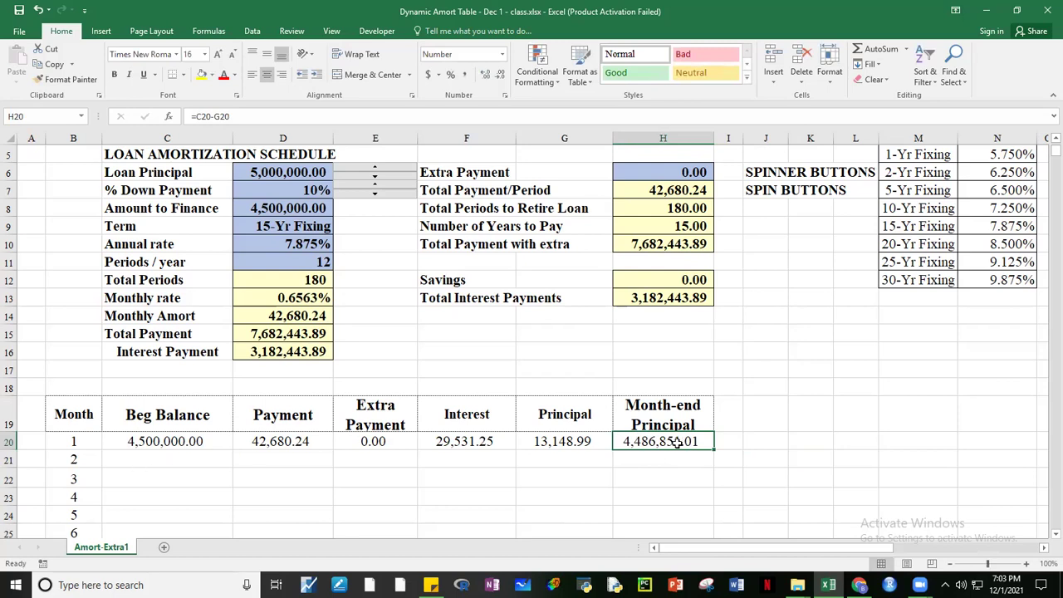
click(903, 414)
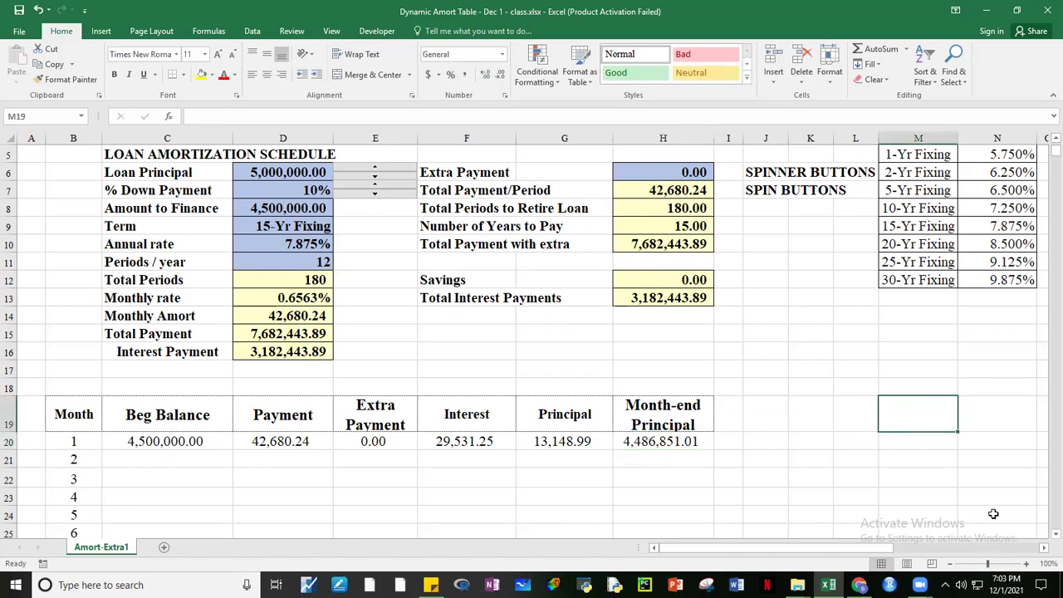
click(1053, 534)
click(1053, 534)
click(1053, 534)
click(1053, 534)
click(1053, 534)
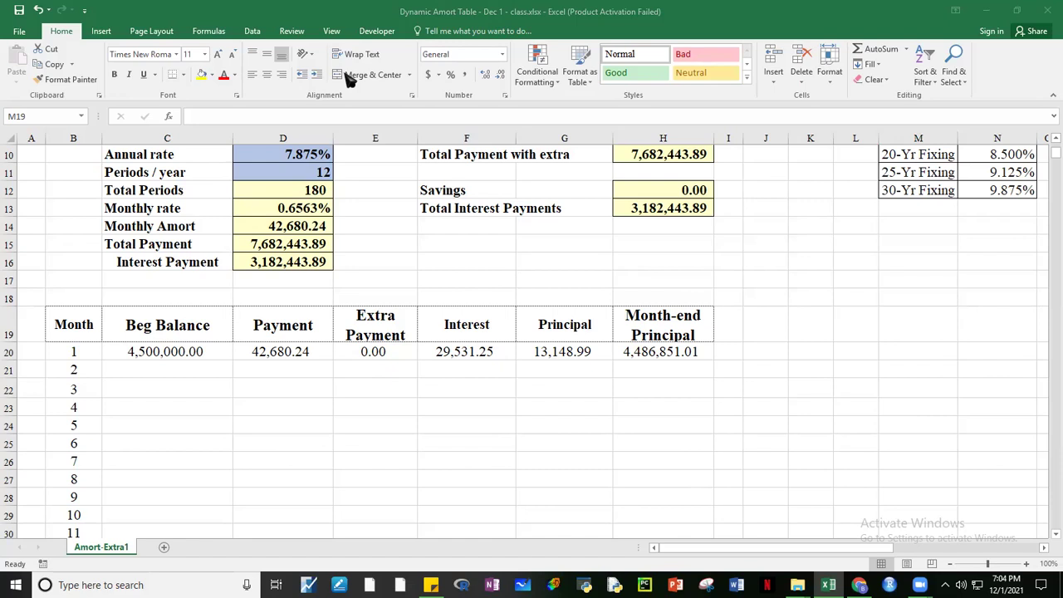
click(654, 352)
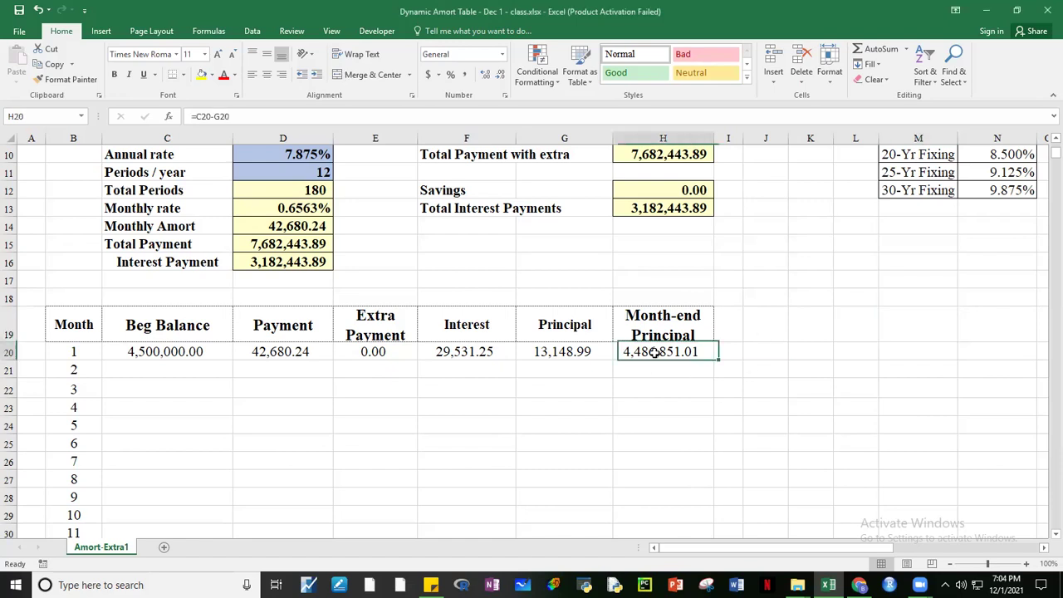
double_click(654, 352)
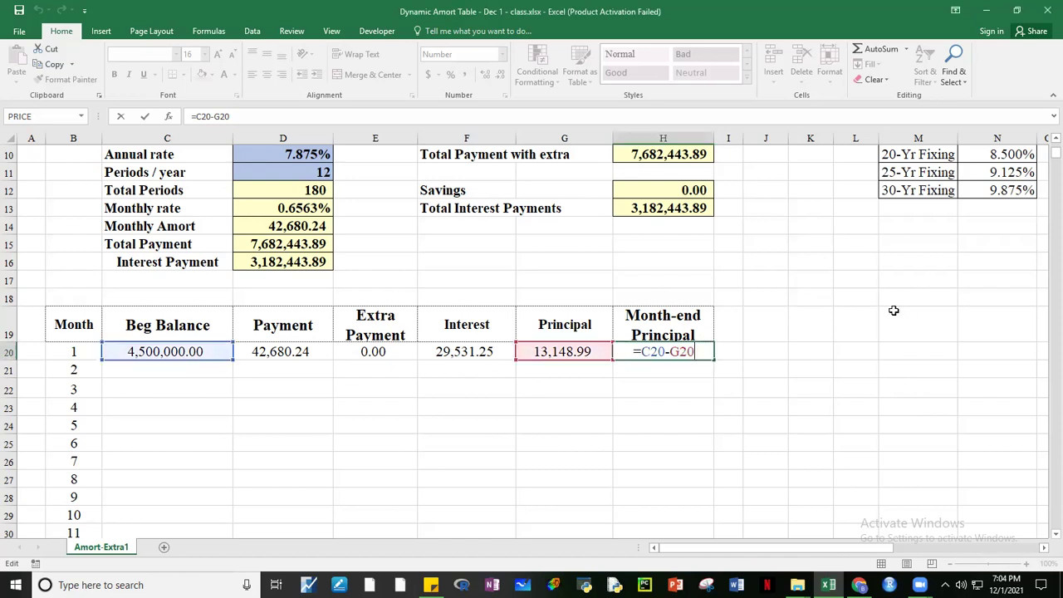
key(Return)
drag(855, 409, 855, 388)
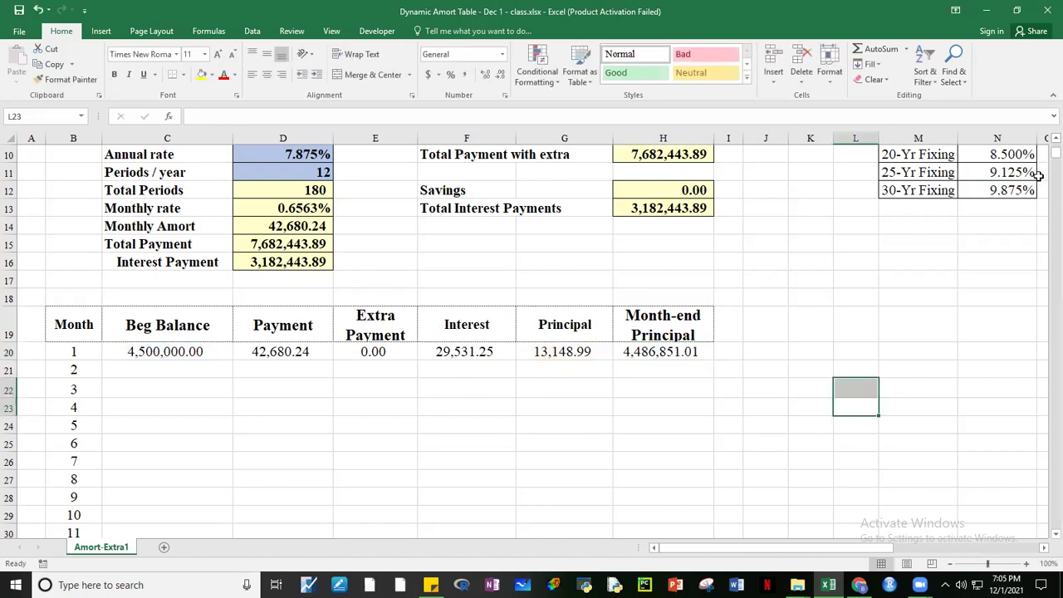
scroll(1050, 147, up, 3)
scroll(1050, 148, up, 1)
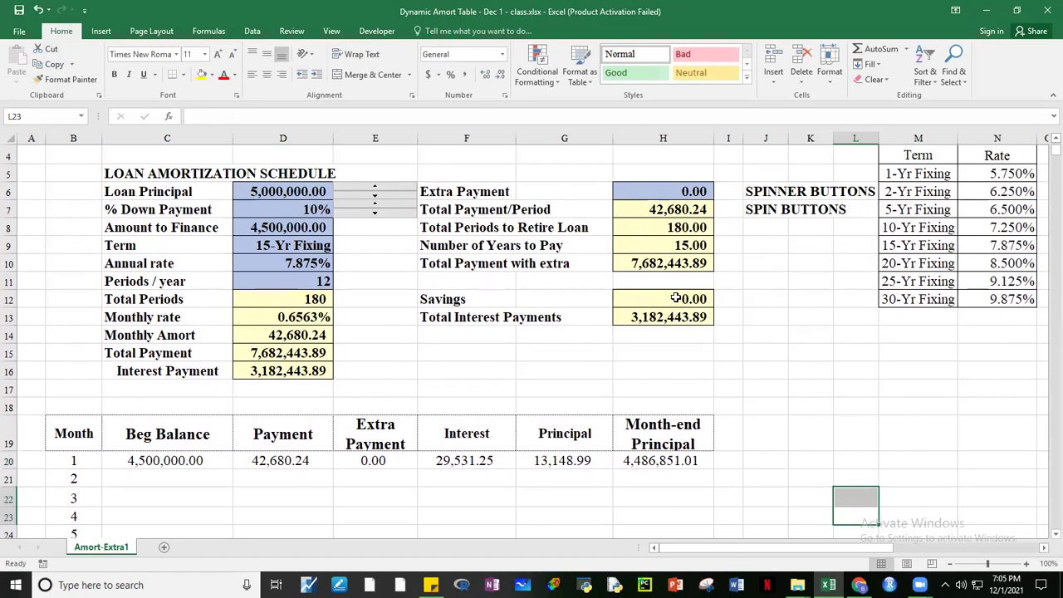
click(677, 298)
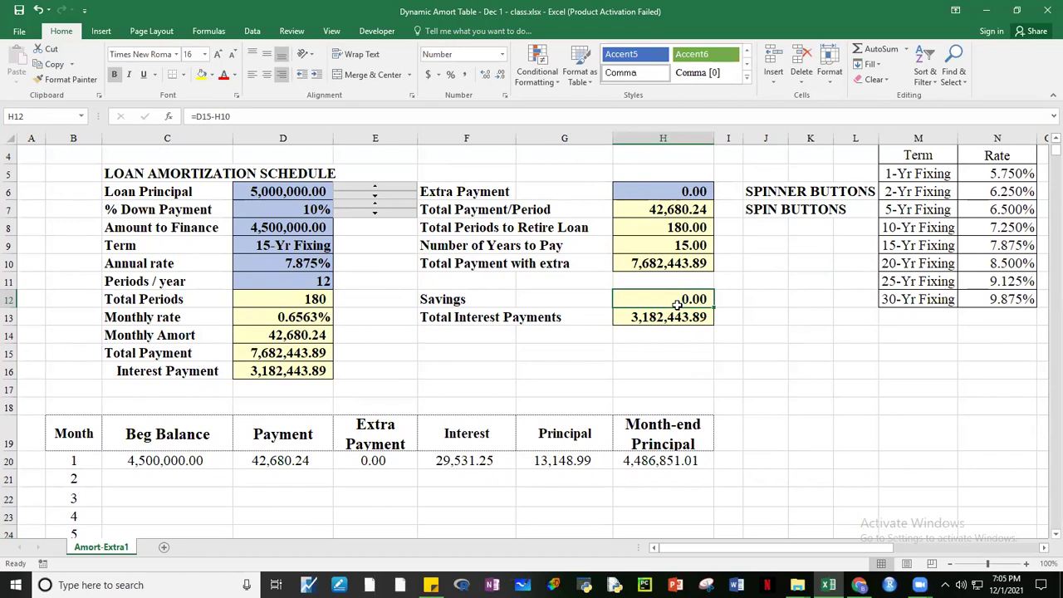
key(F2)
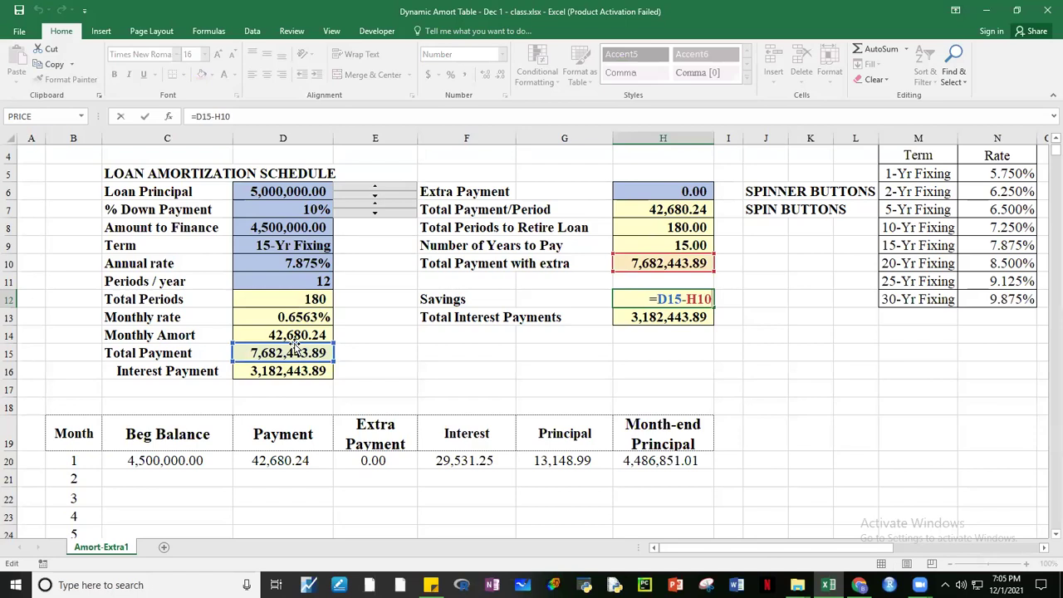
key(Return)
click(651, 299)
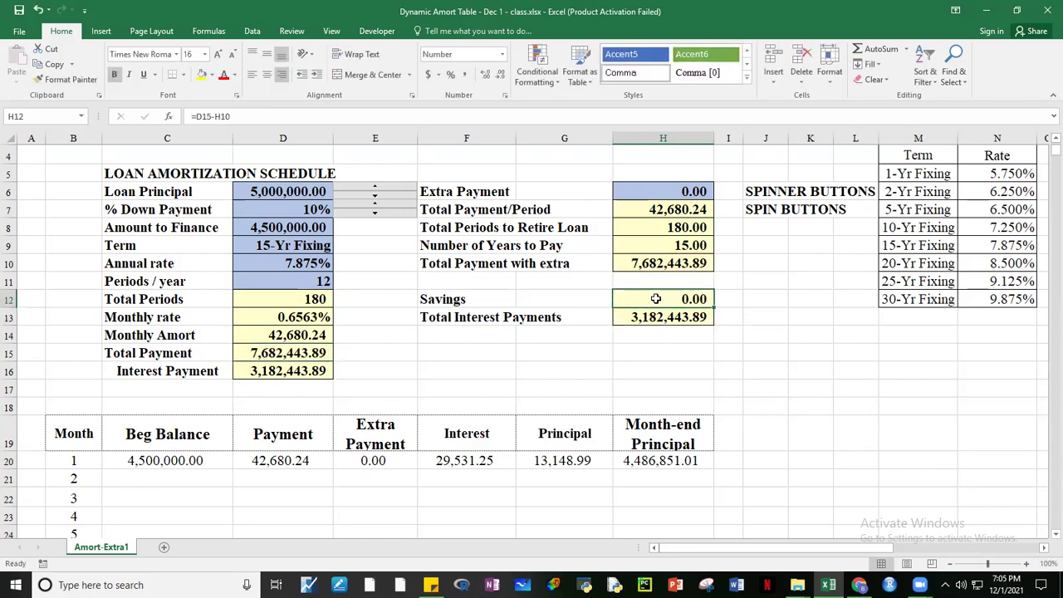
- Set Extra Payment to 1000 and check Savings (154,817.55) and the Total Payment formula
click(688, 192)
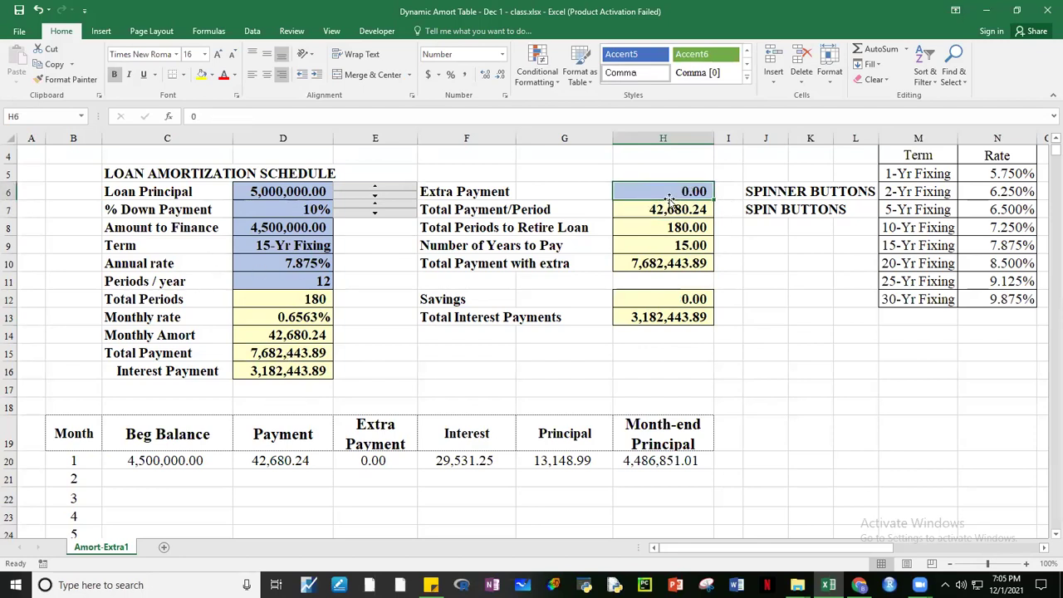
text(1000)
key(Return)
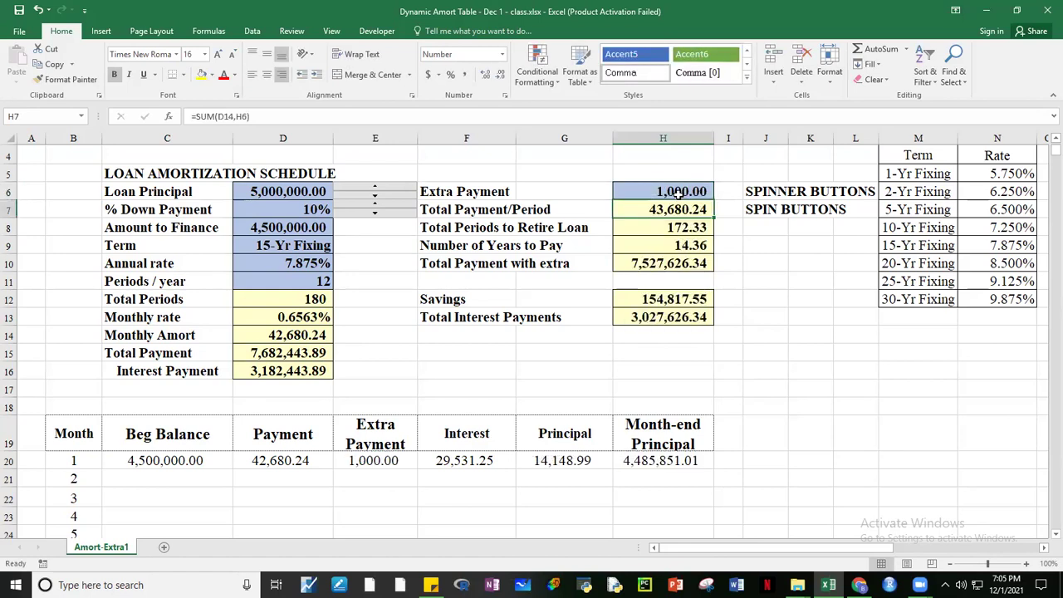
click(651, 301)
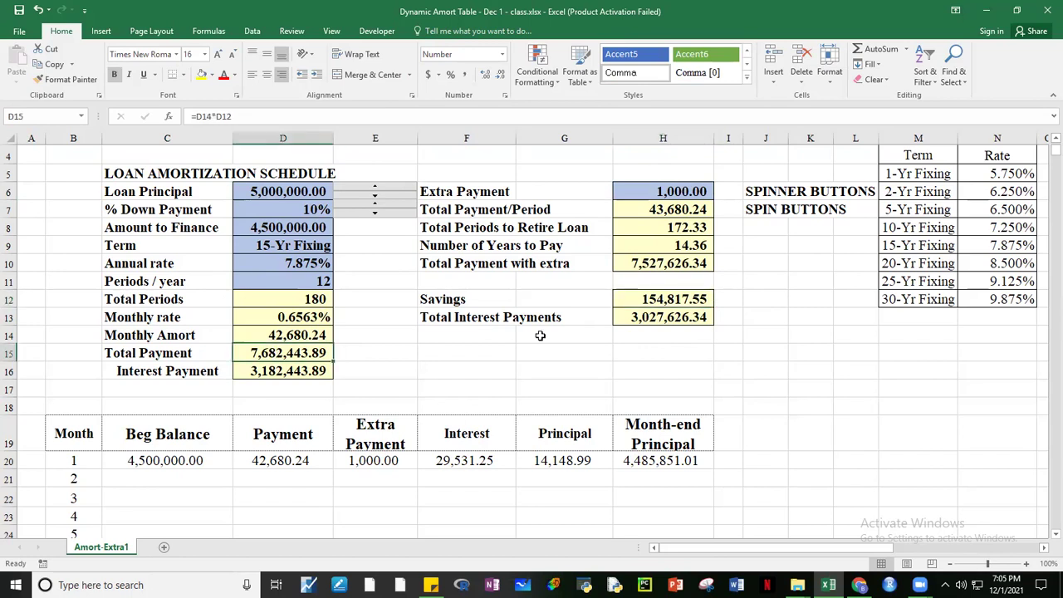
click(669, 264)
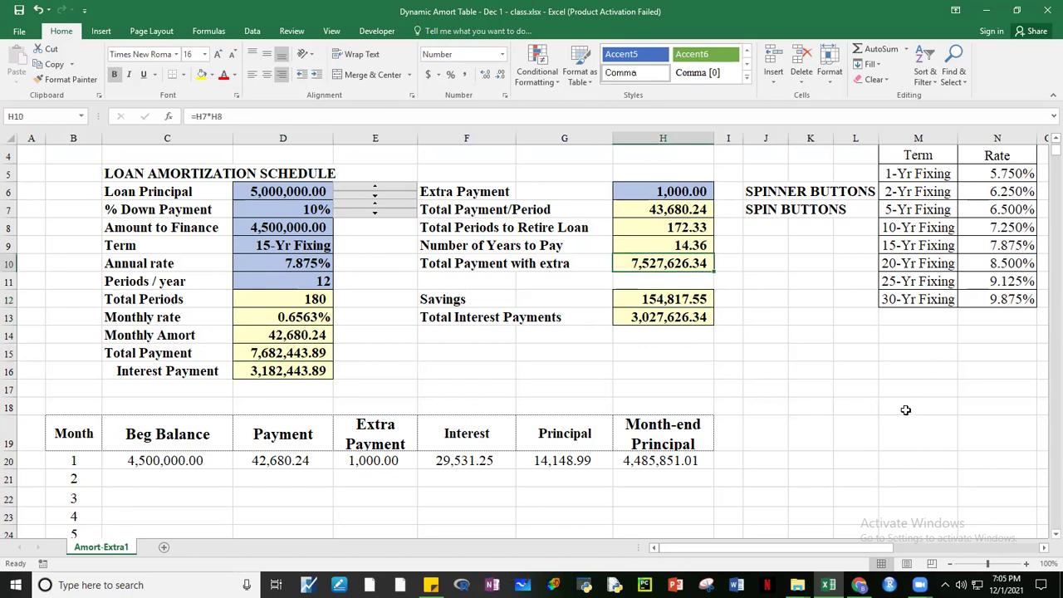
click(671, 300)
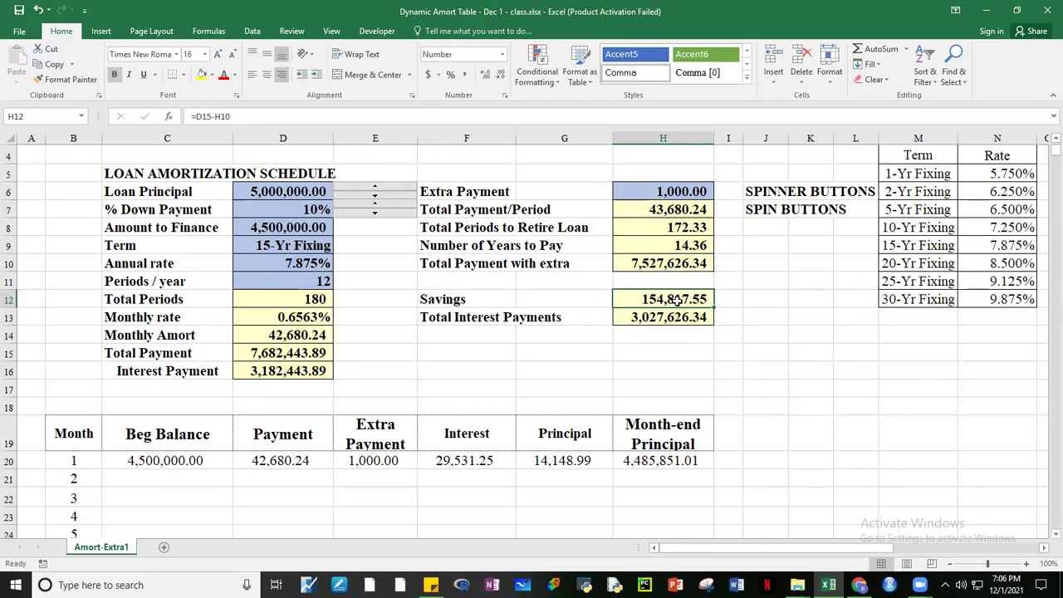
click(826, 337)
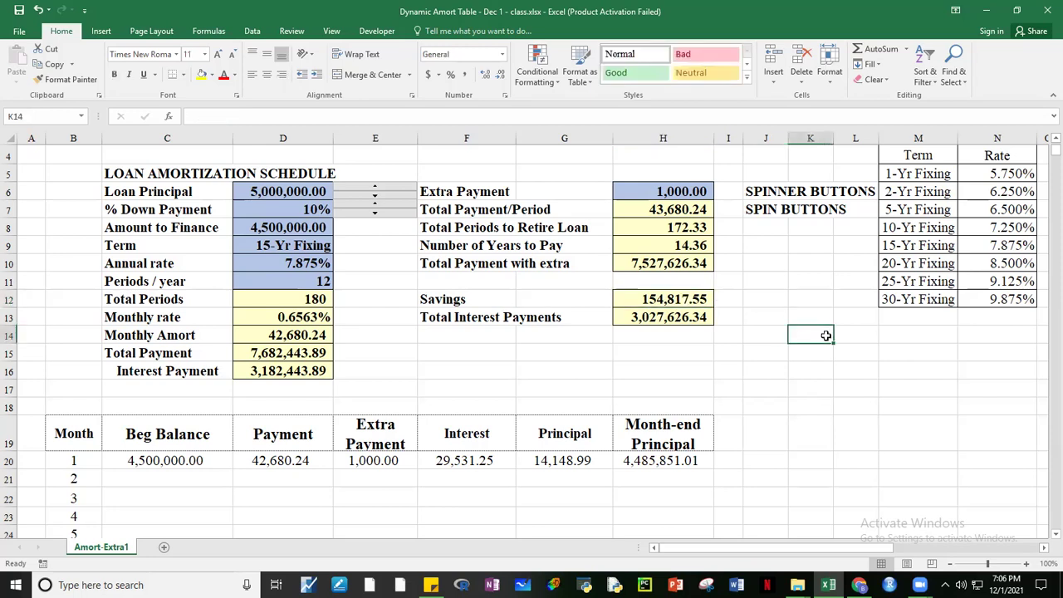
click(266, 233)
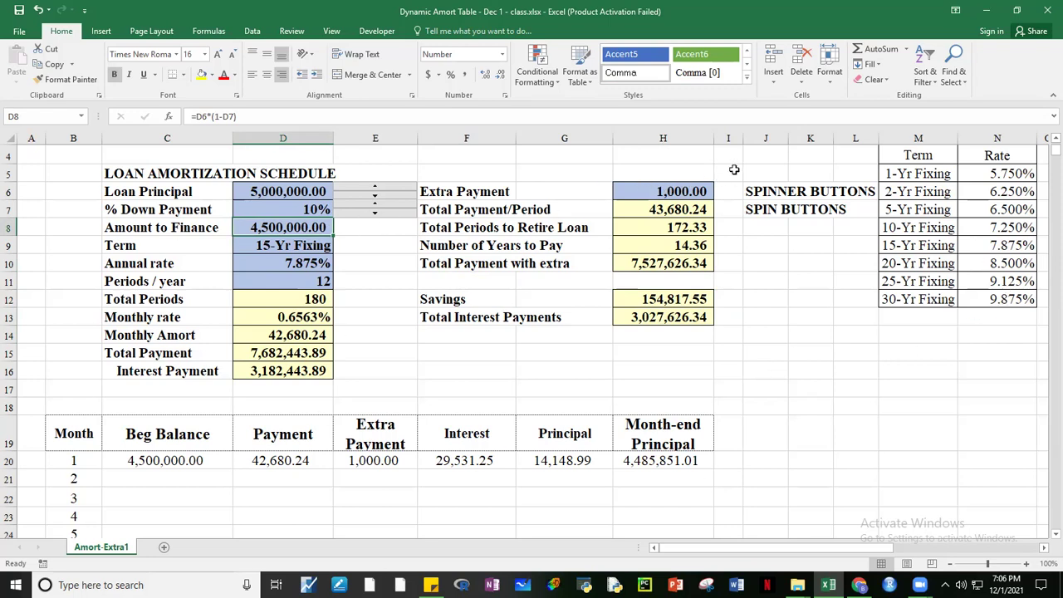
click(279, 460)
text(=D14)
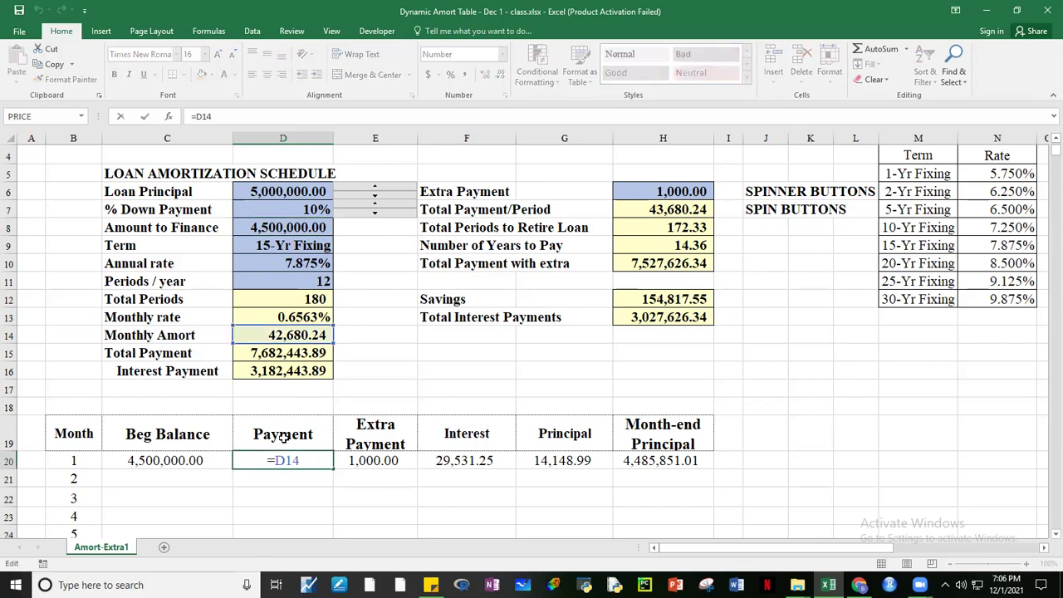
key(Return)
click(366, 460)
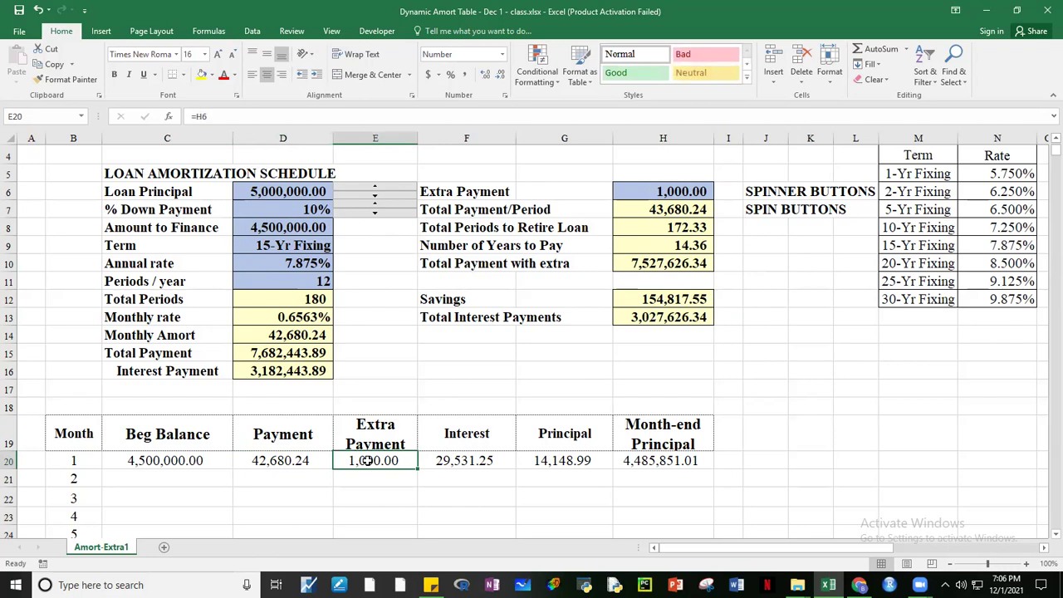
double_click(366, 460)
key(Escape)
click(484, 459)
double_click(484, 459)
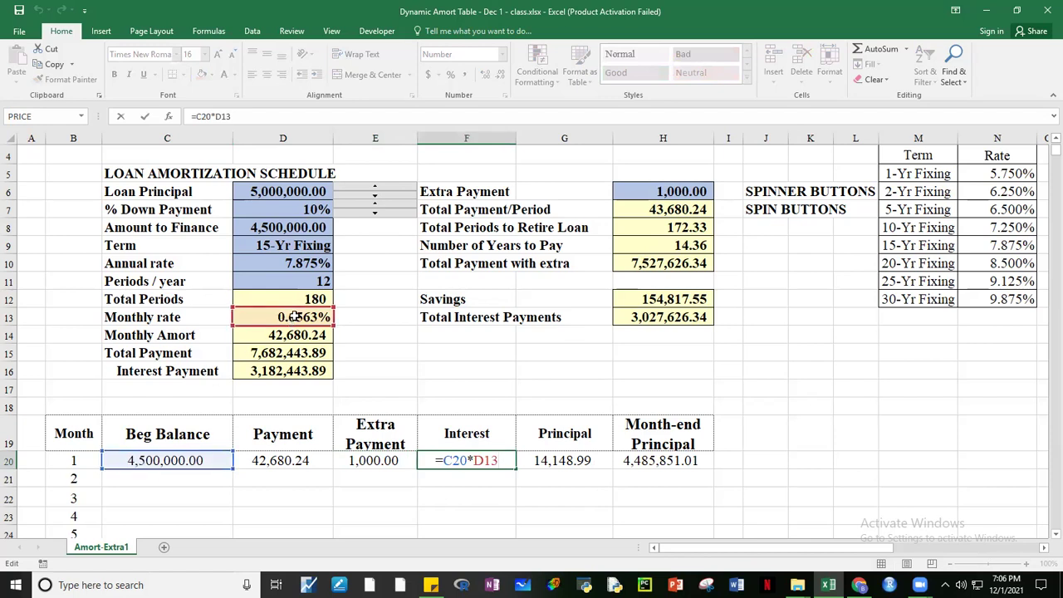
key(ctrl+Return)
click(569, 460)
key(F2)
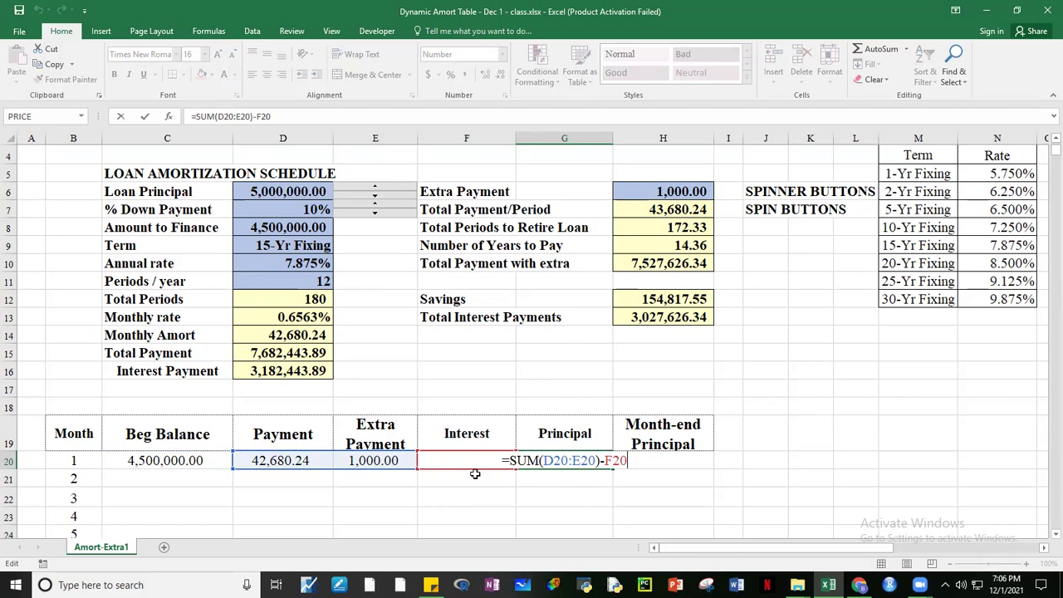
key(Return)
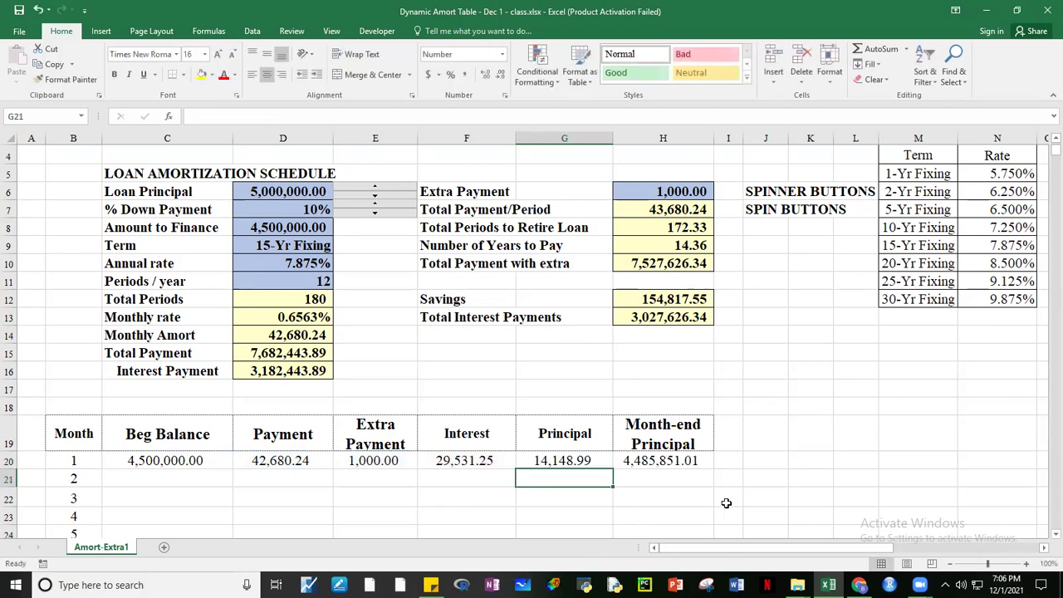
click(672, 458)
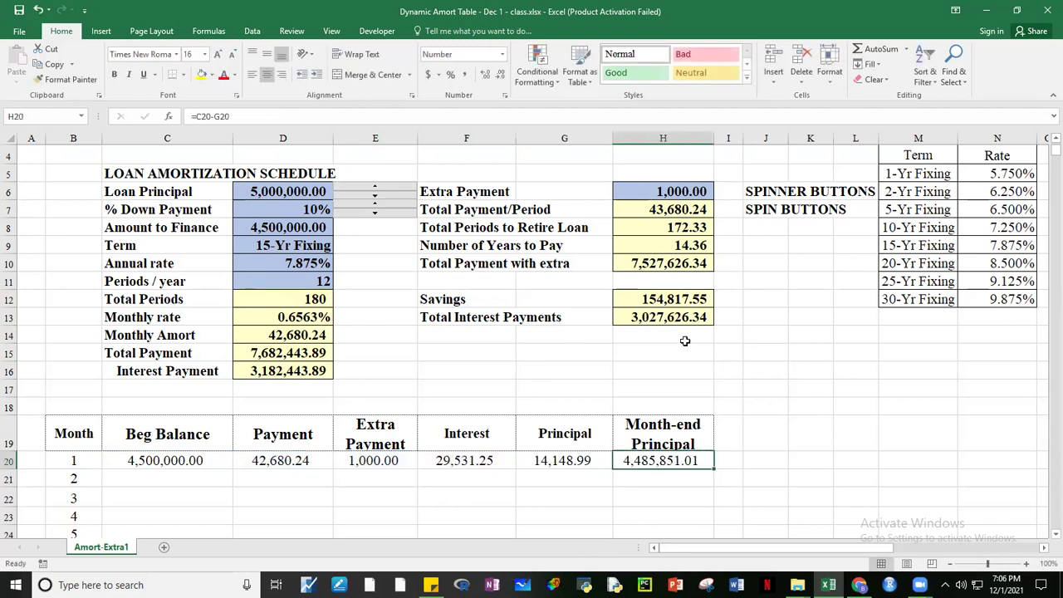
click(674, 190)
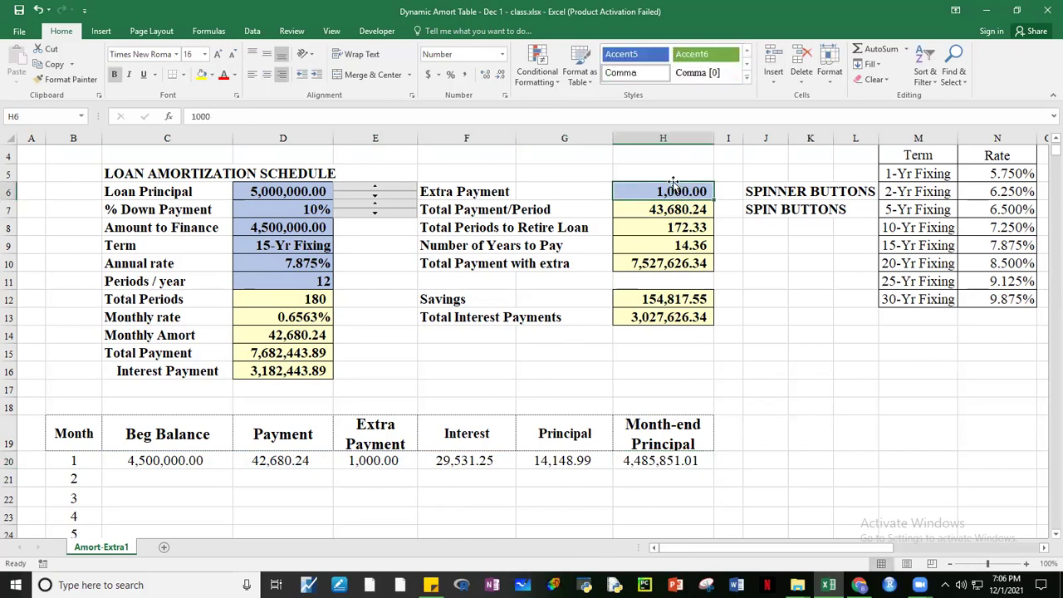
- Reset Extra Payment to 0, then move down to month 2's Beg Balance cell
text(0)
key(Return)
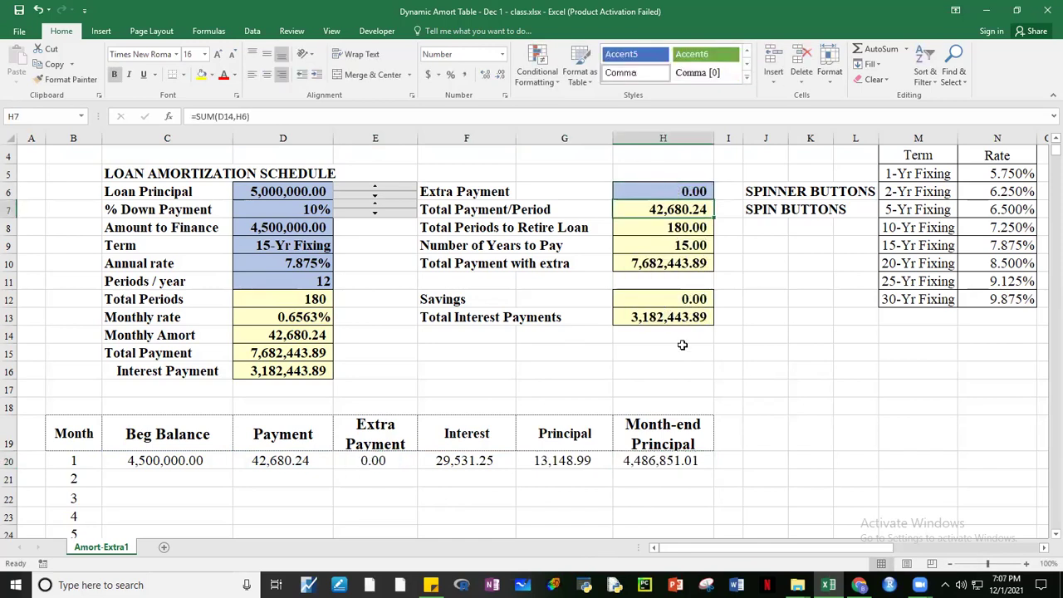
click(848, 391)
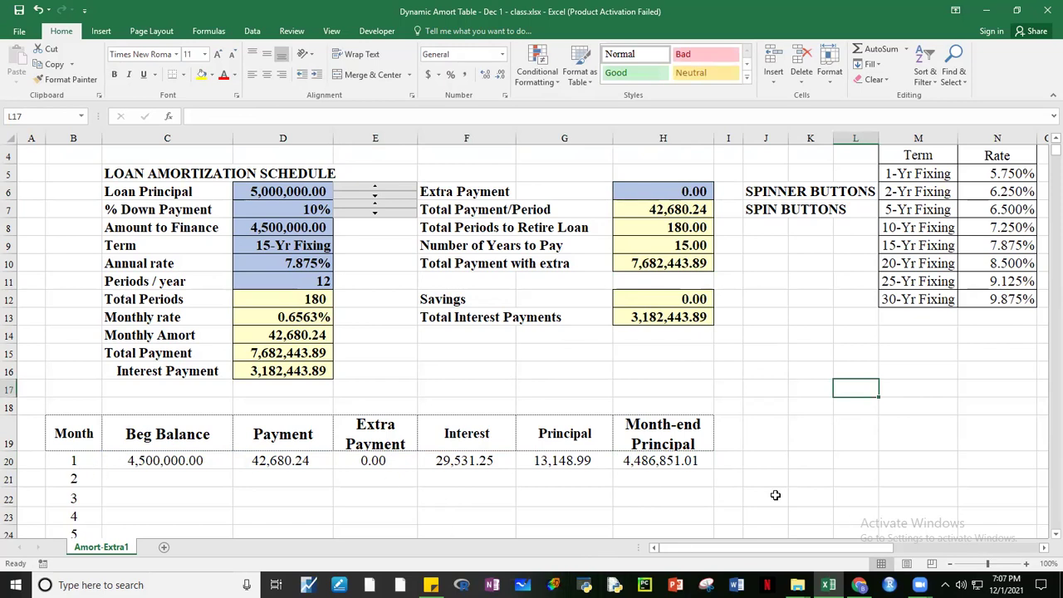
scroll(1050, 538, down, 3)
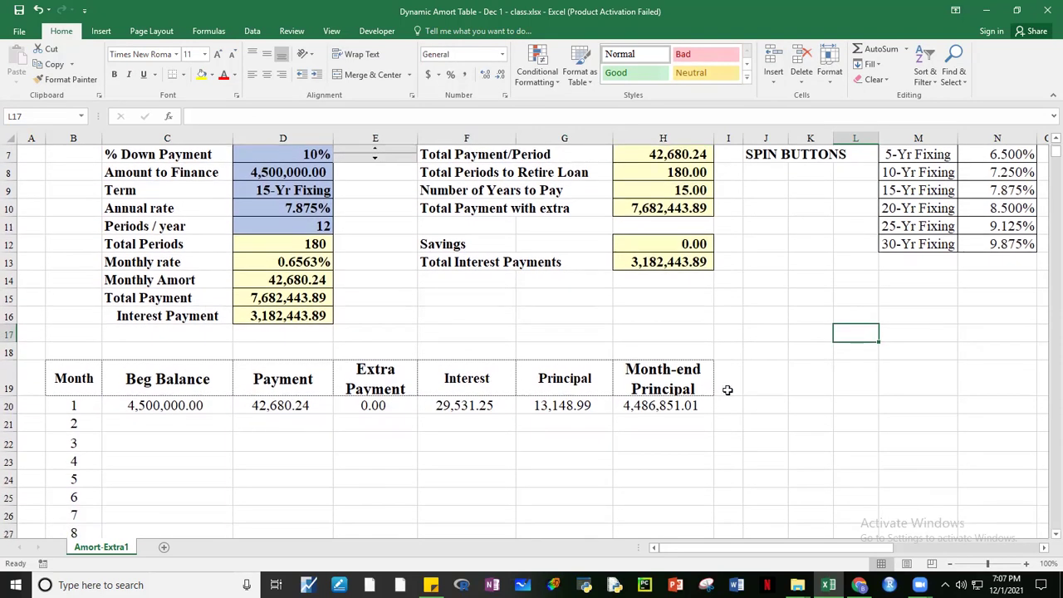
click(1052, 139)
click(1052, 139)
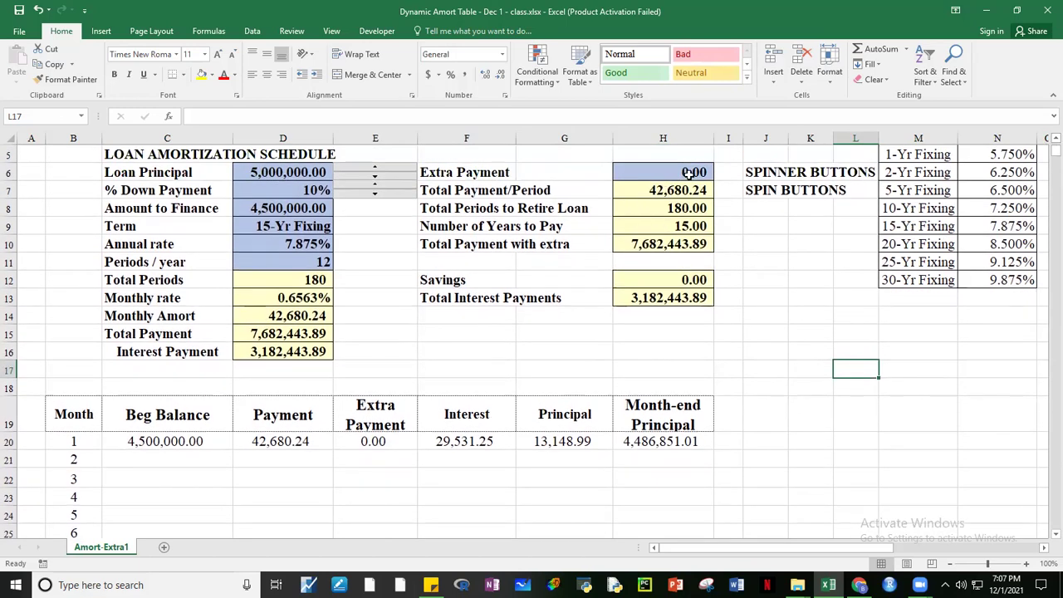
click(835, 507)
click(886, 433)
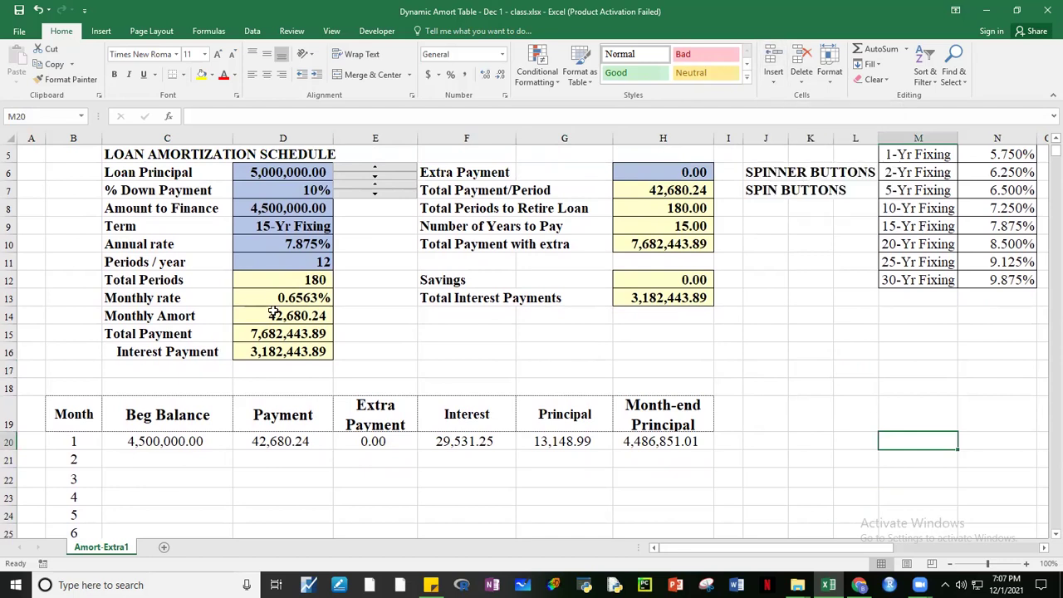
click(389, 462)
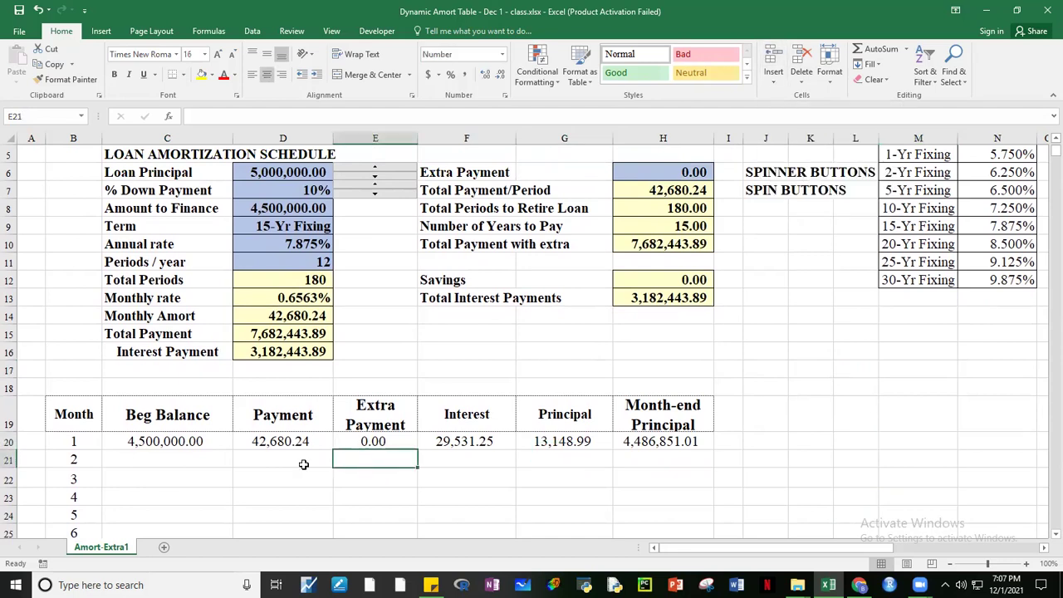
click(141, 464)
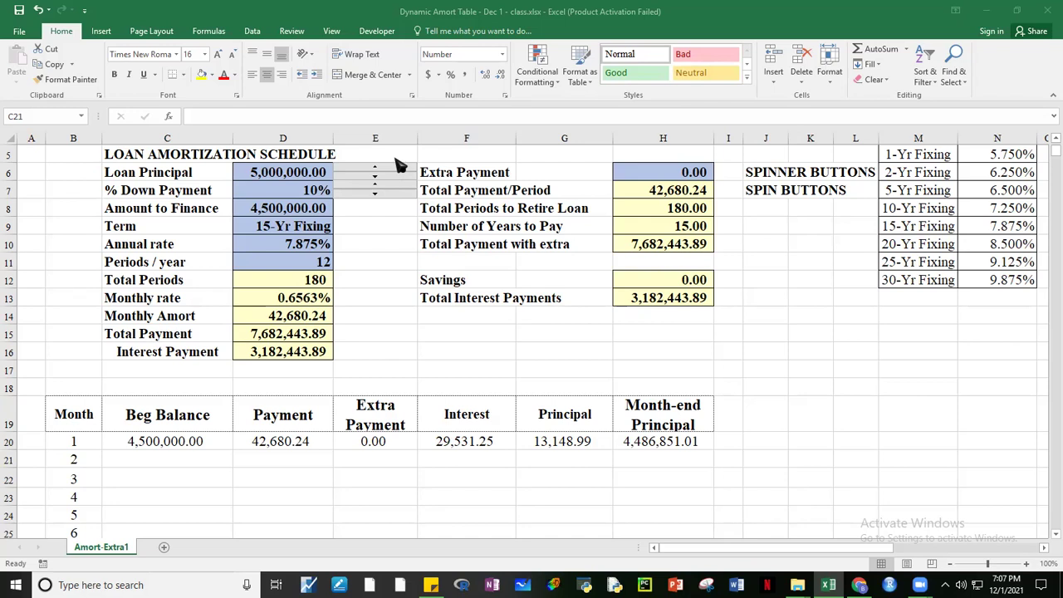
- Enter =H20 in C21 so month 2 begins at 4,486,851.01
click(855, 365)
scroll(1050, 536, down, 5)
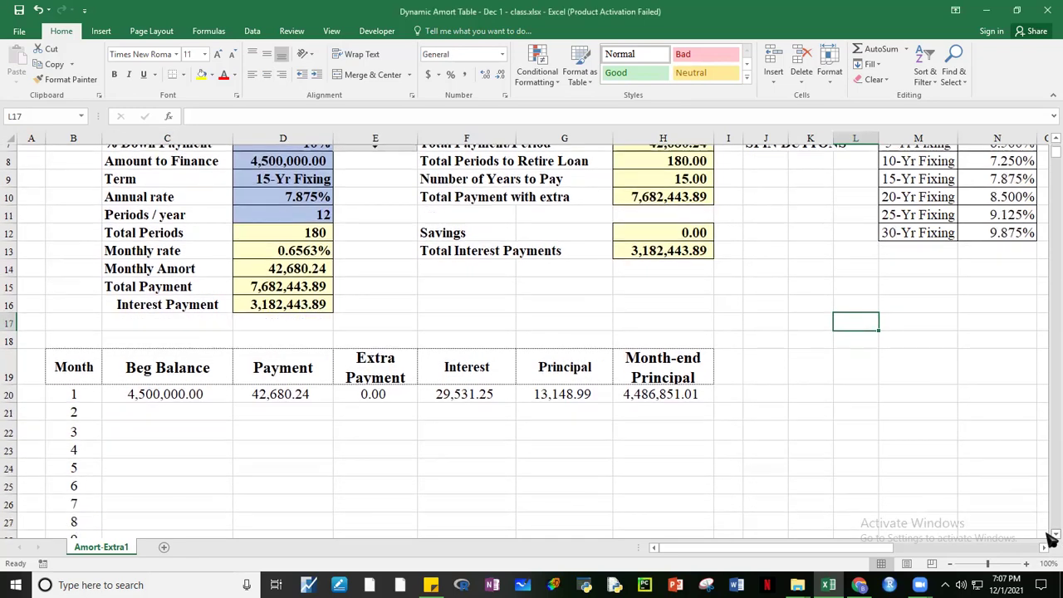
scroll(1050, 535, down, 1)
click(855, 407)
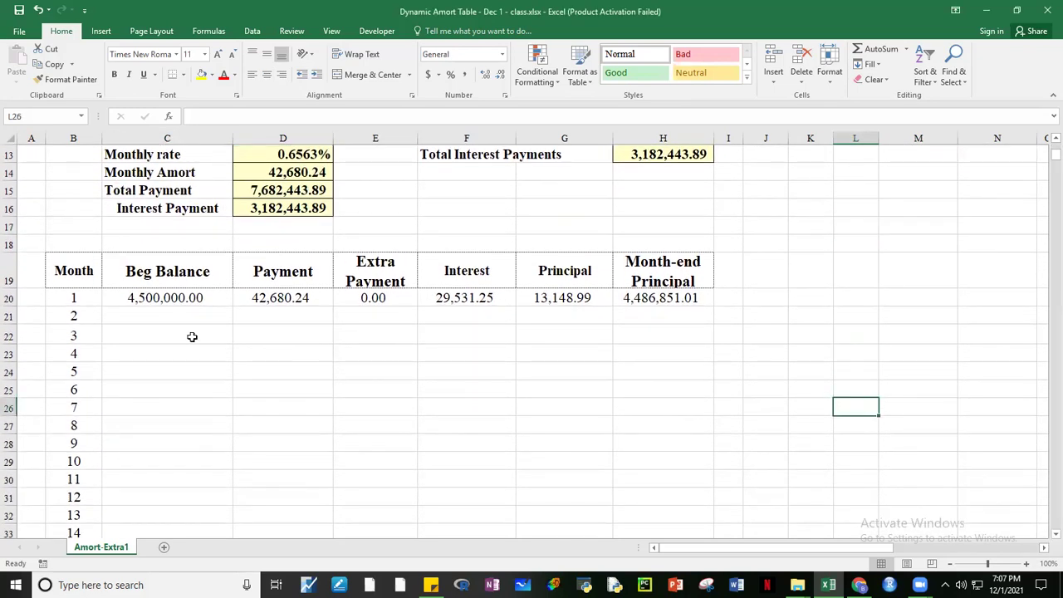
click(175, 316)
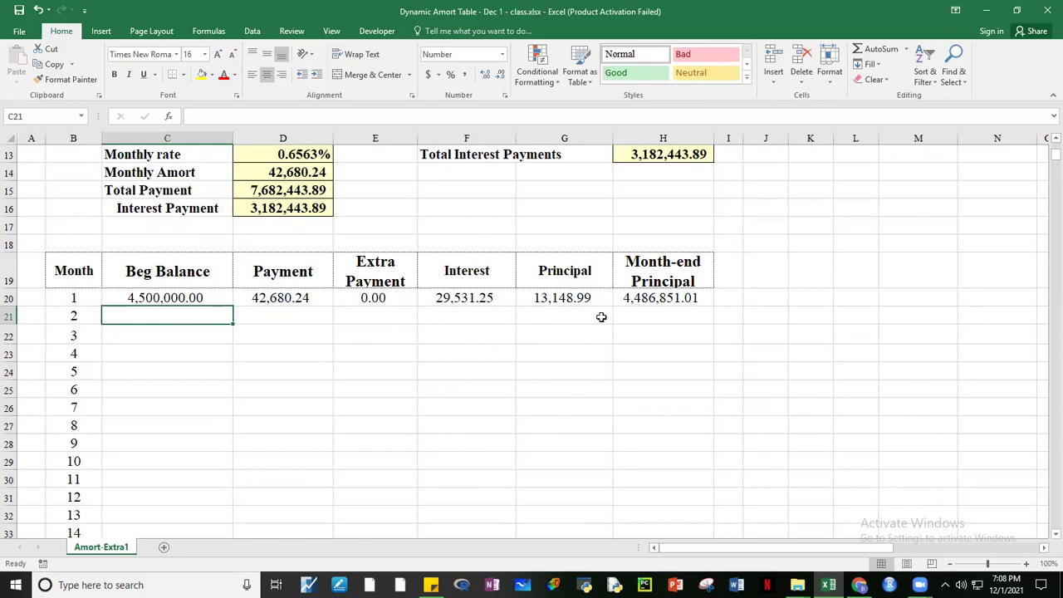
text(=)
click(660, 296)
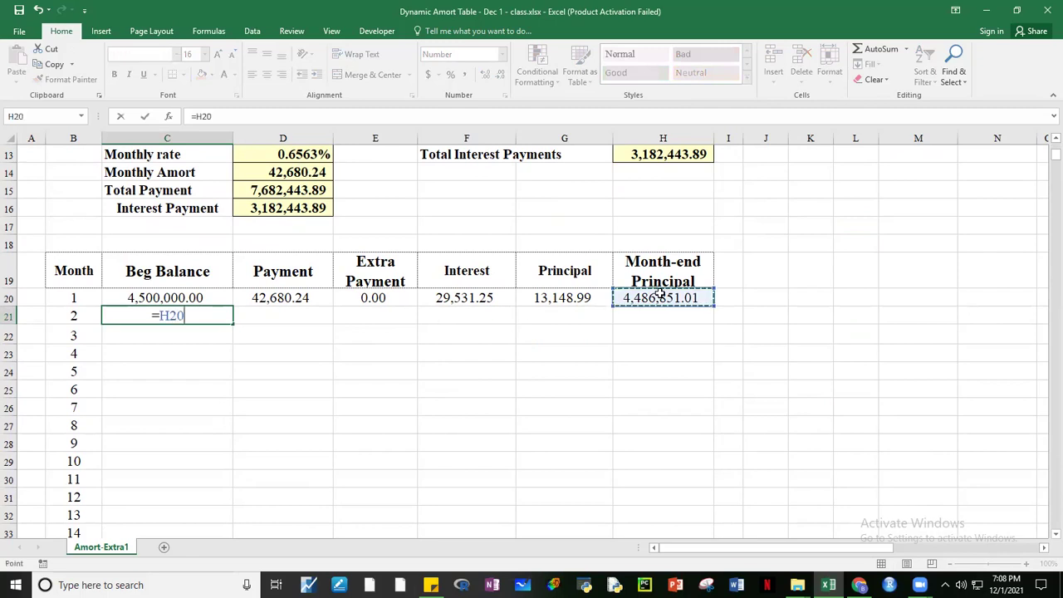
key(Return)
click(805, 424)
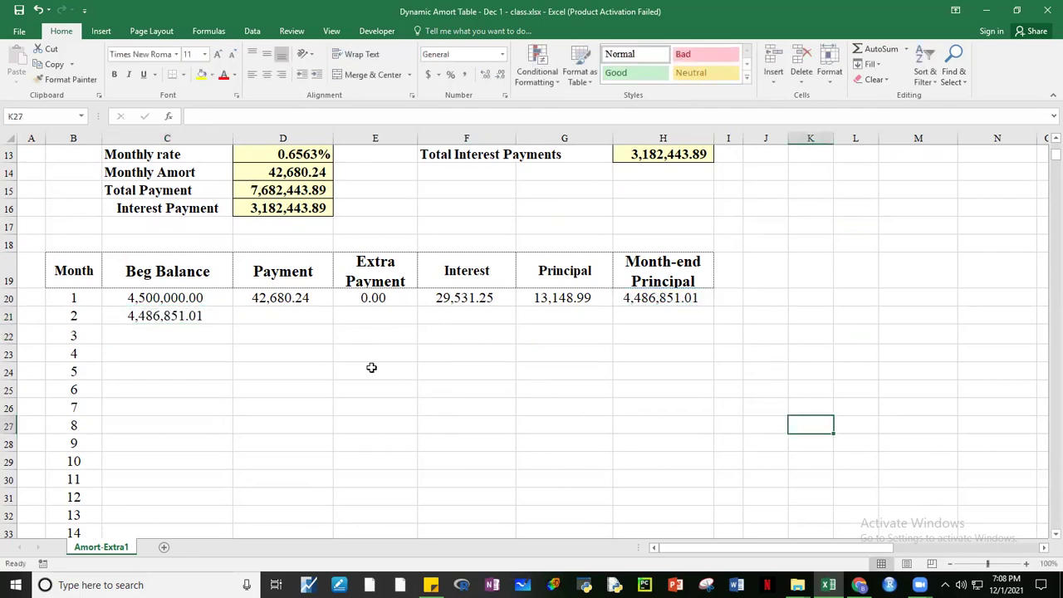
- Enter =D$14 in D21 for month 2's Payment of 42,680.24
click(168, 319)
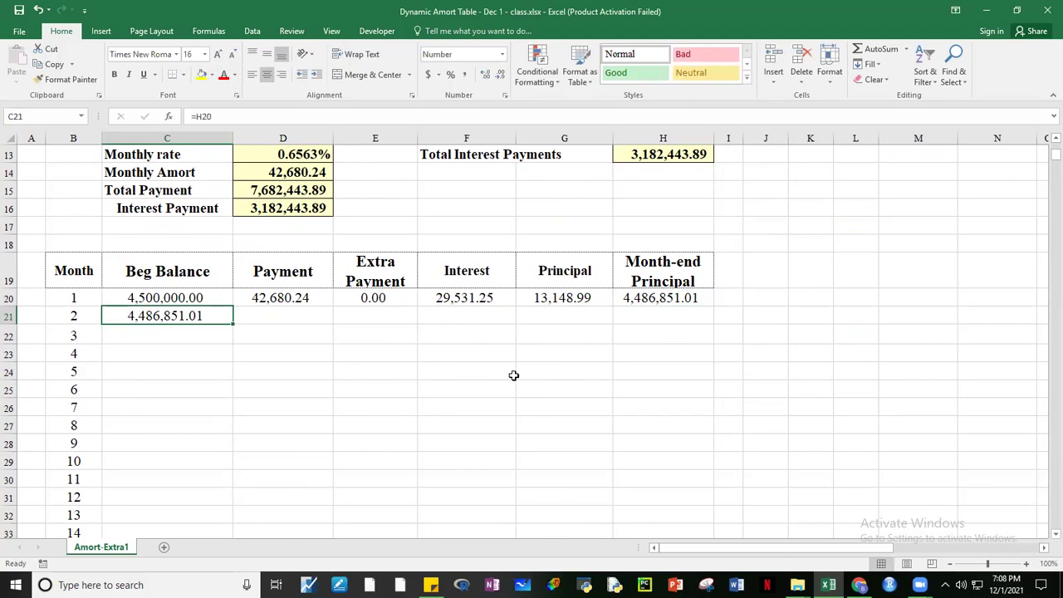
click(291, 317)
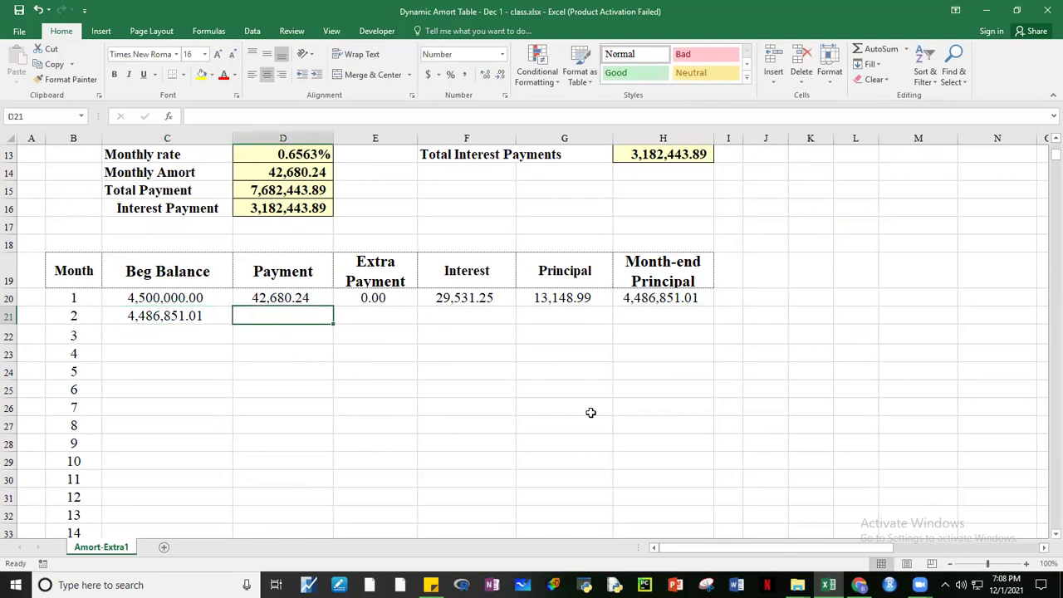
text(=)
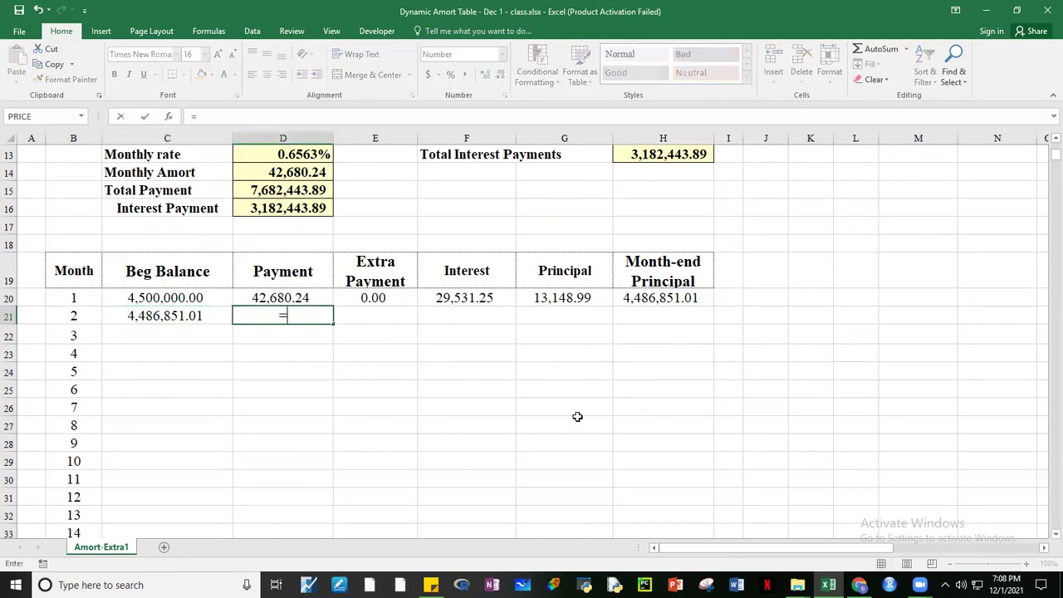
click(274, 171)
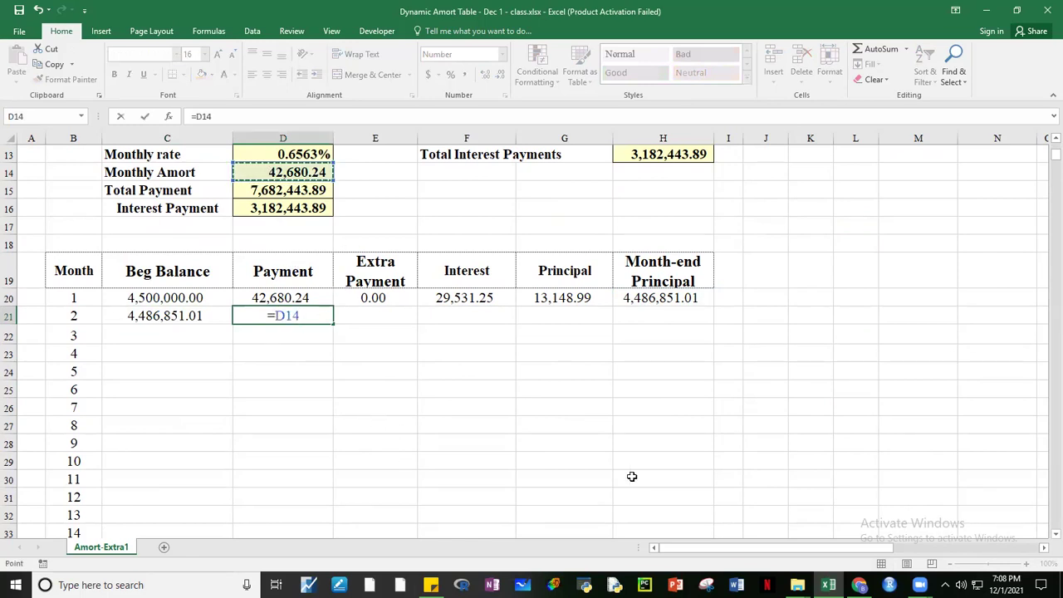
key(F4)
key(F4)
key(ctrl+Return)
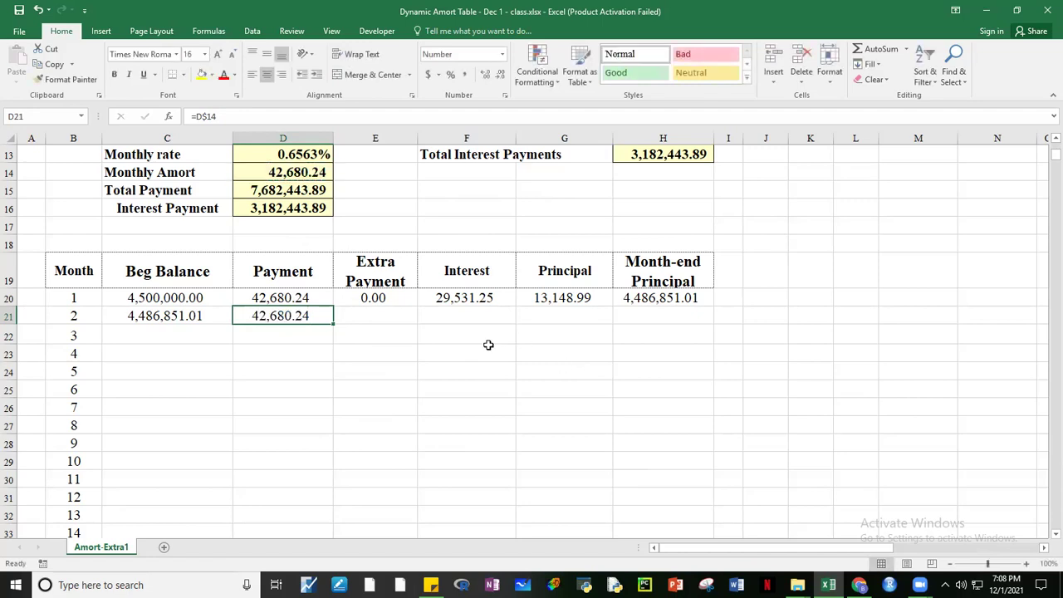
- Enter =H$6 in E21 for month 2's Extra Payment
click(360, 319)
text(=)
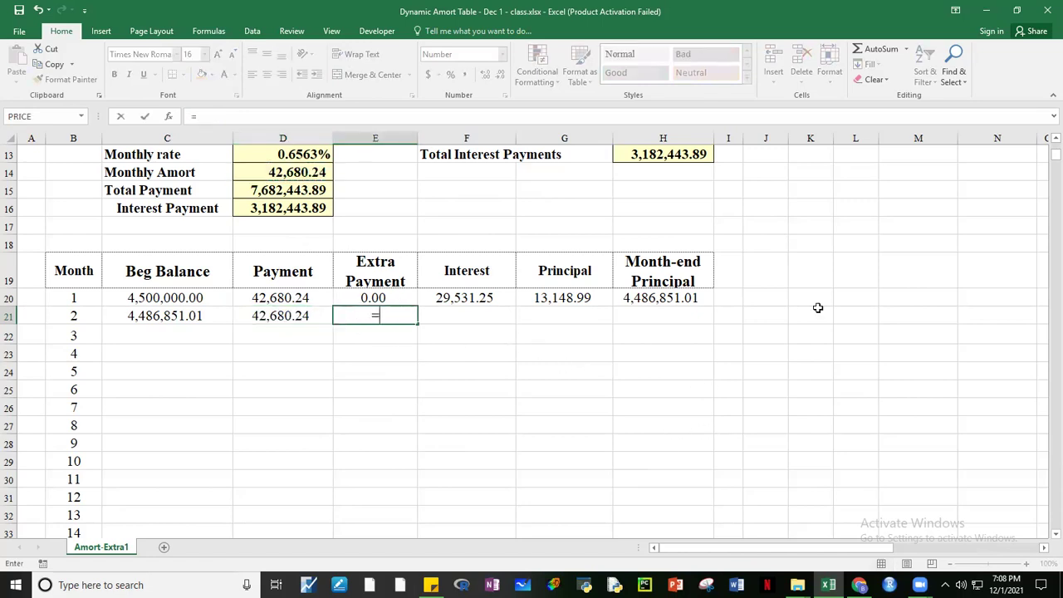
scroll(1050, 143, up, 3)
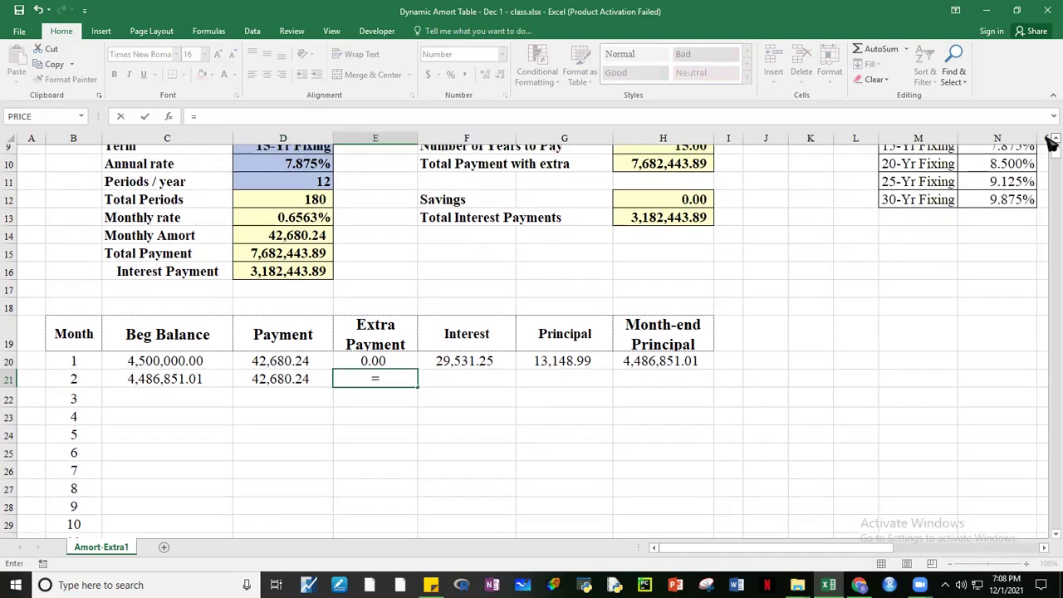
scroll(1050, 143, up, 1)
click(692, 189)
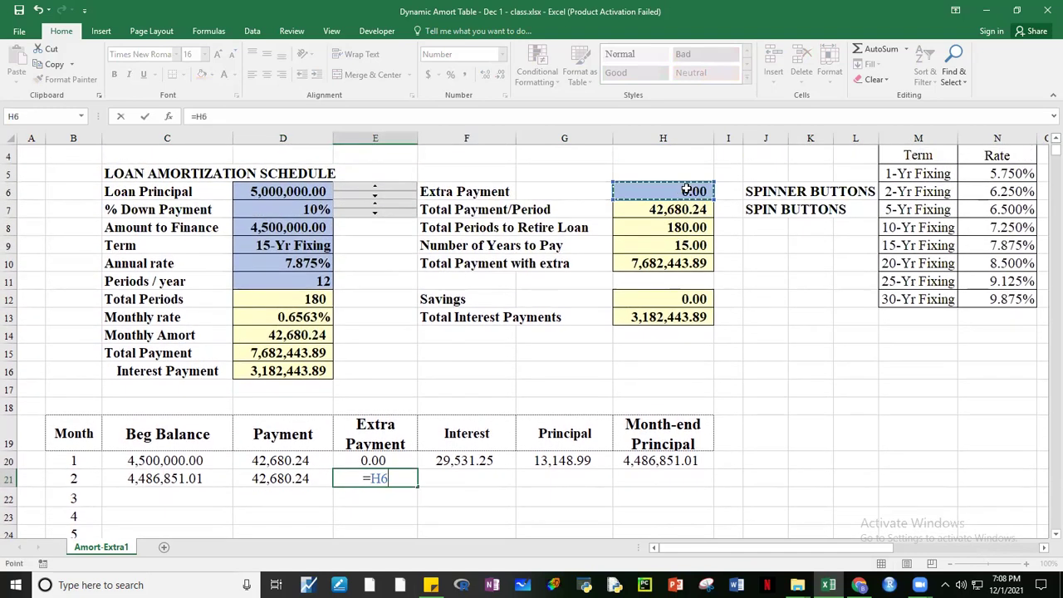
key(F4)
key(F4)
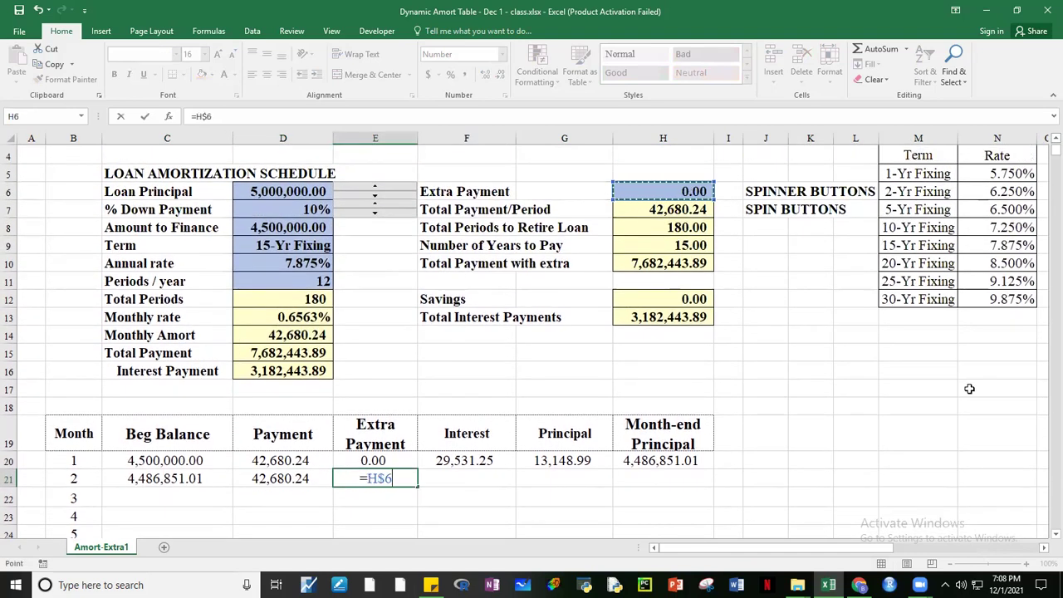
scroll(1050, 534, down, 5)
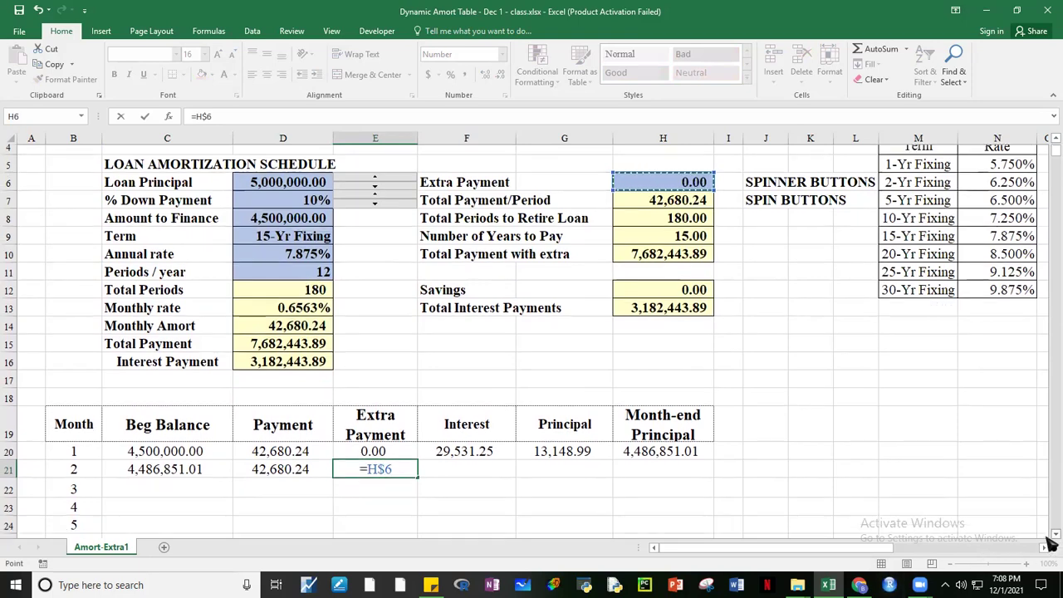
click(1050, 536)
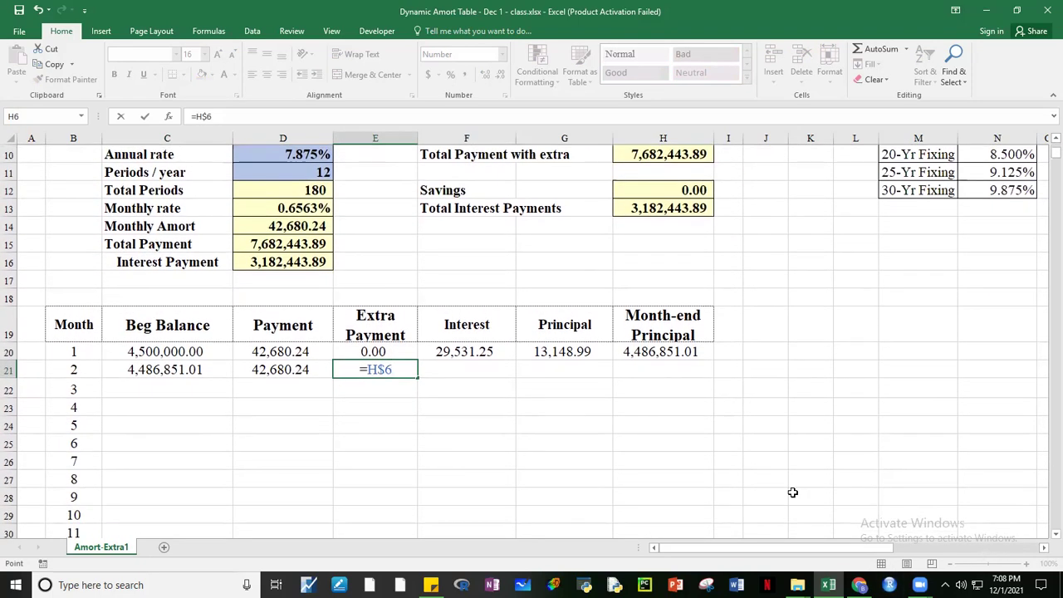
key(Return)
- Enter month 2's interest as C21 times the row-locked rate D13, giving 29,444.96
click(459, 364)
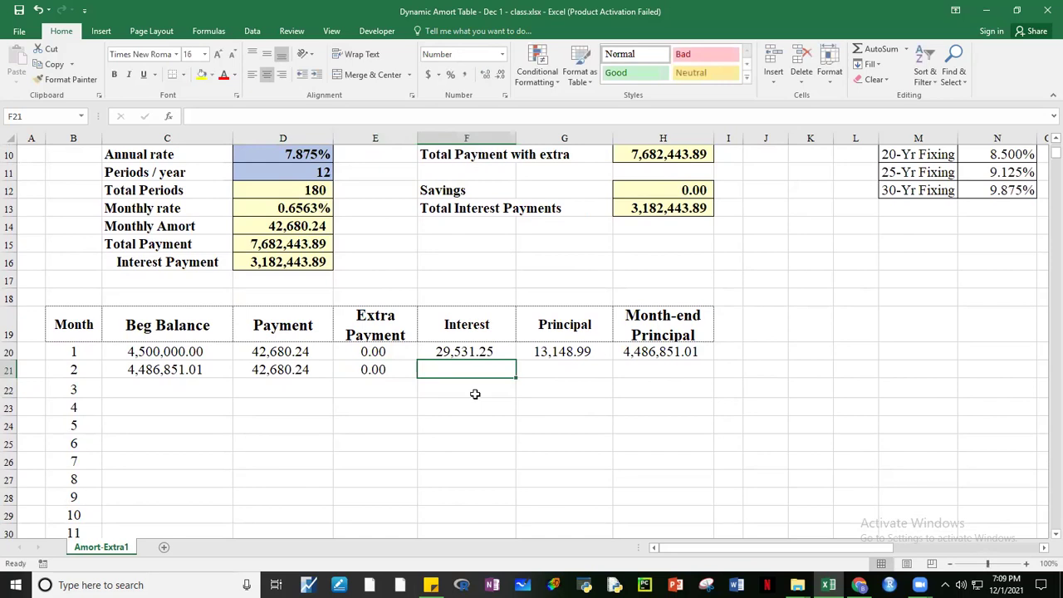
text(=)
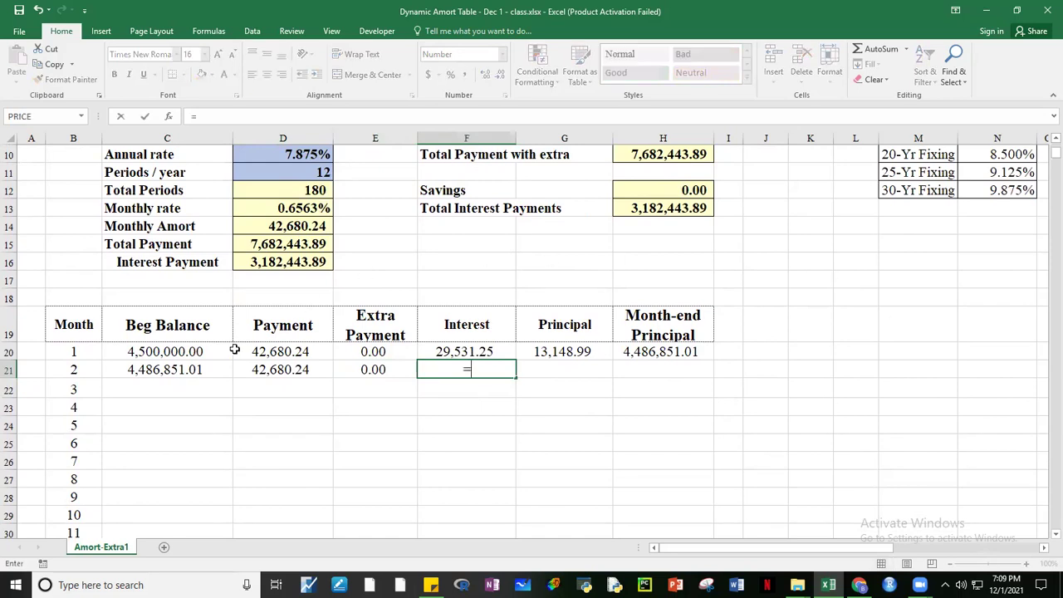
click(166, 371)
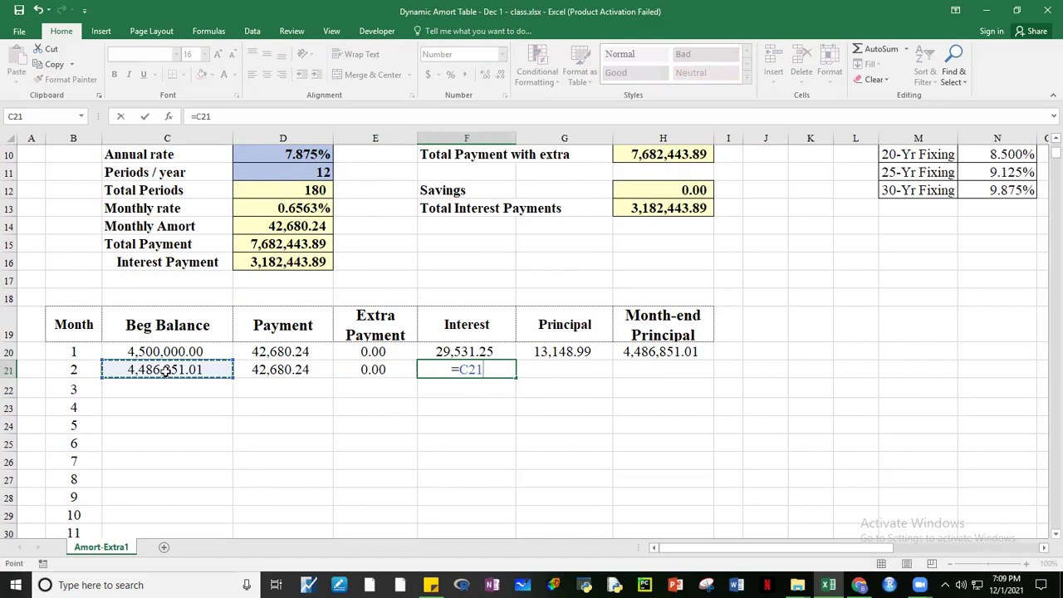
text(*)
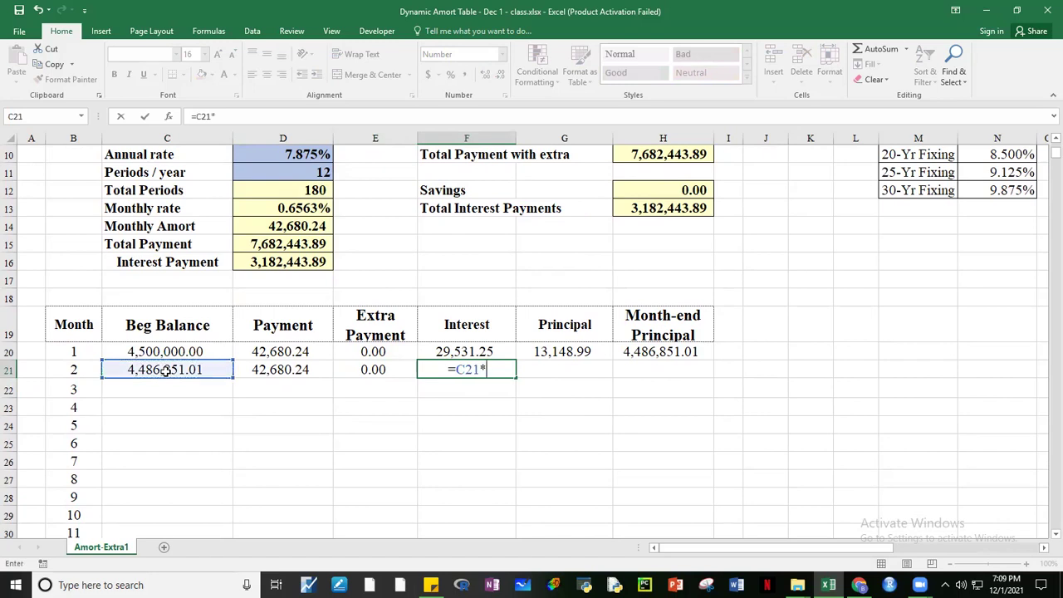
click(310, 209)
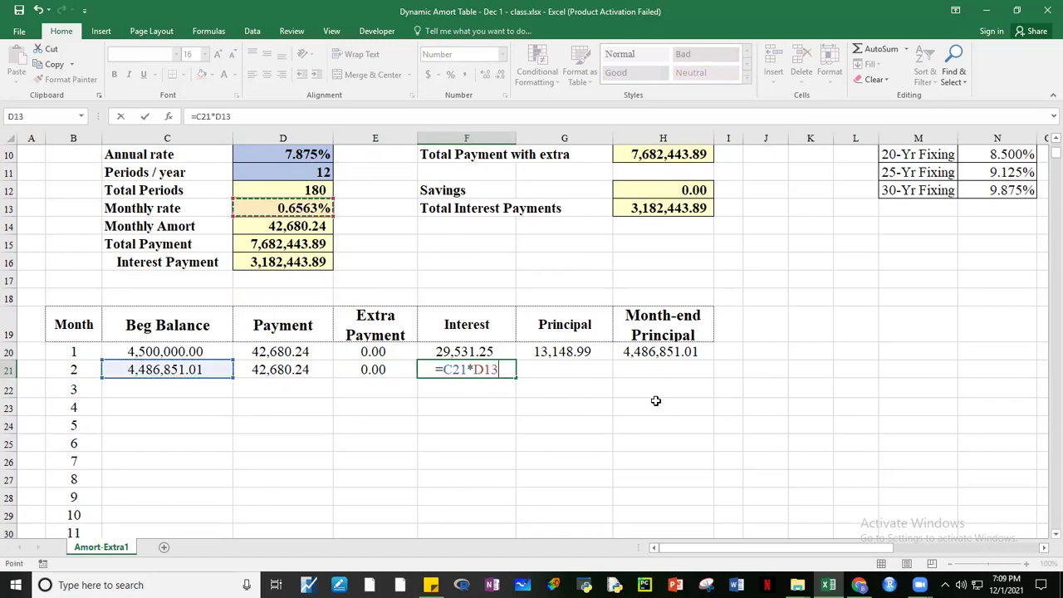
key(F4)
key(F4)
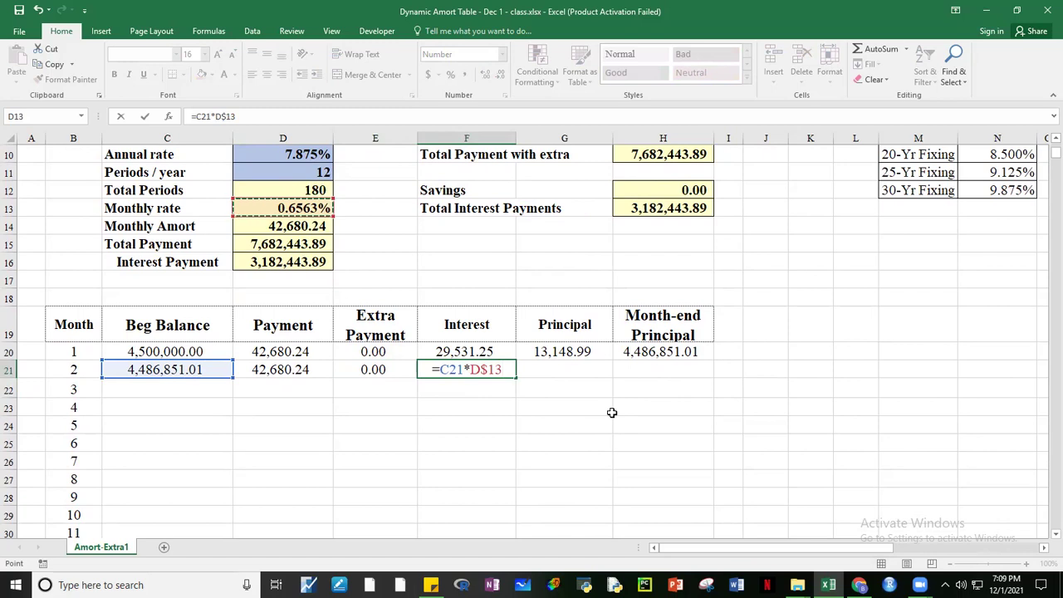
key(Return)
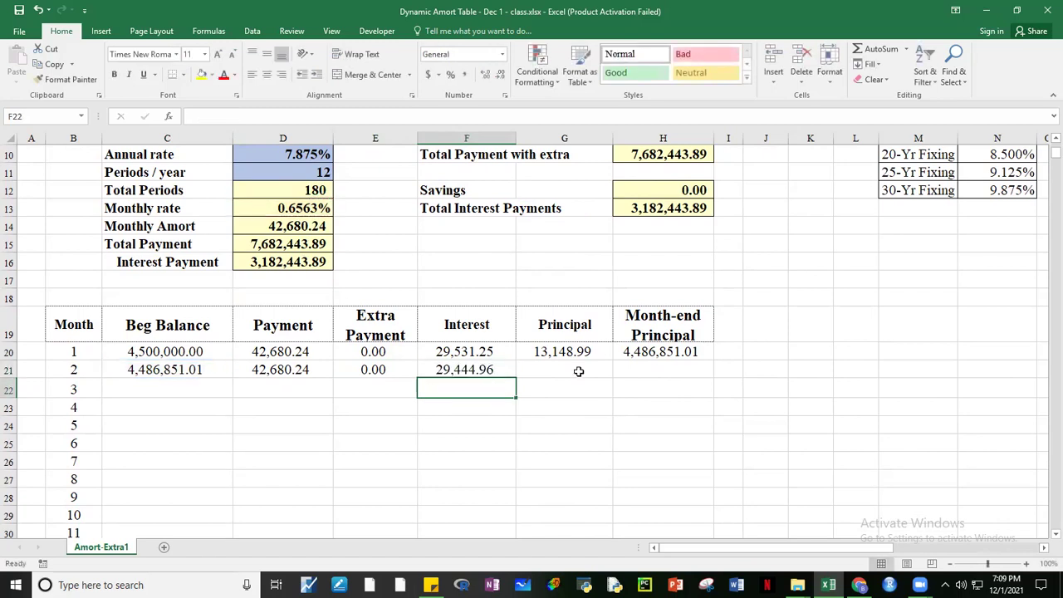
- Enter =SUM(D21:E21)-F21 in G21 for month 2's principal of 13,235.28
click(543, 371)
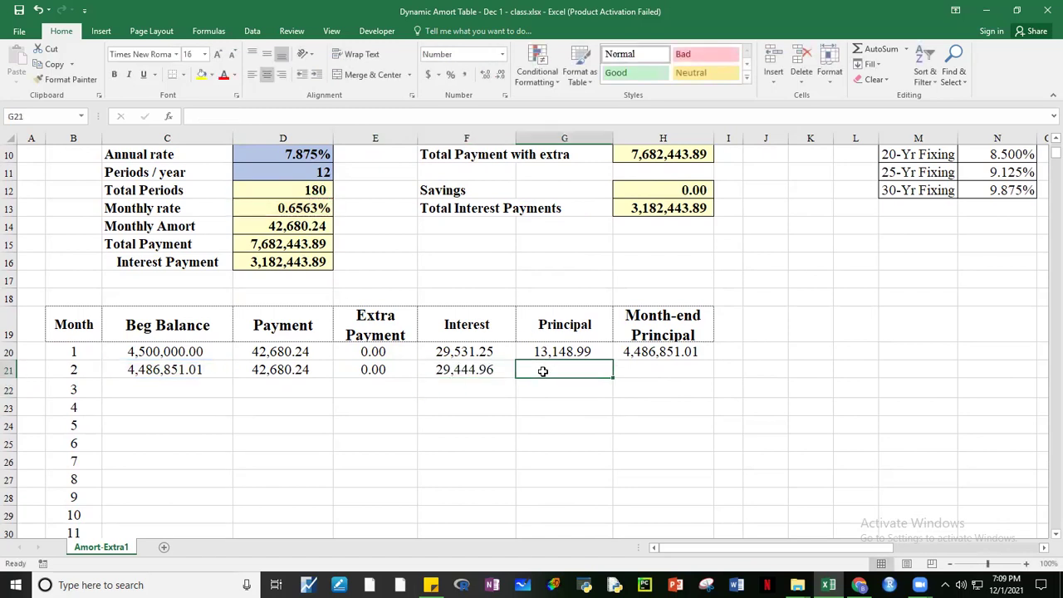
text(=)
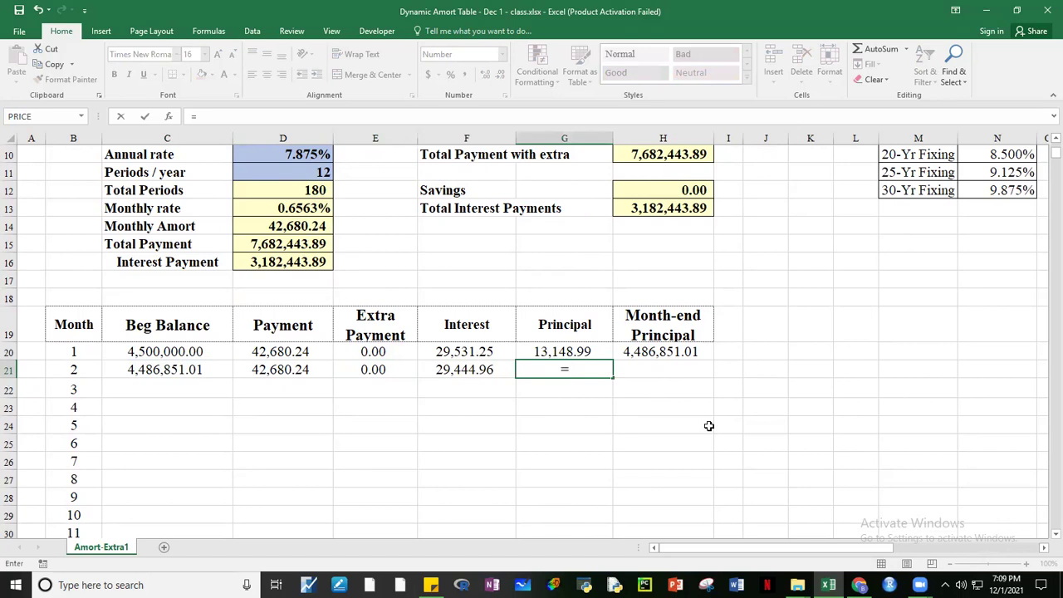
text(sum)
key(BackSpace)
key(BackSpace)
key(BackSpace)
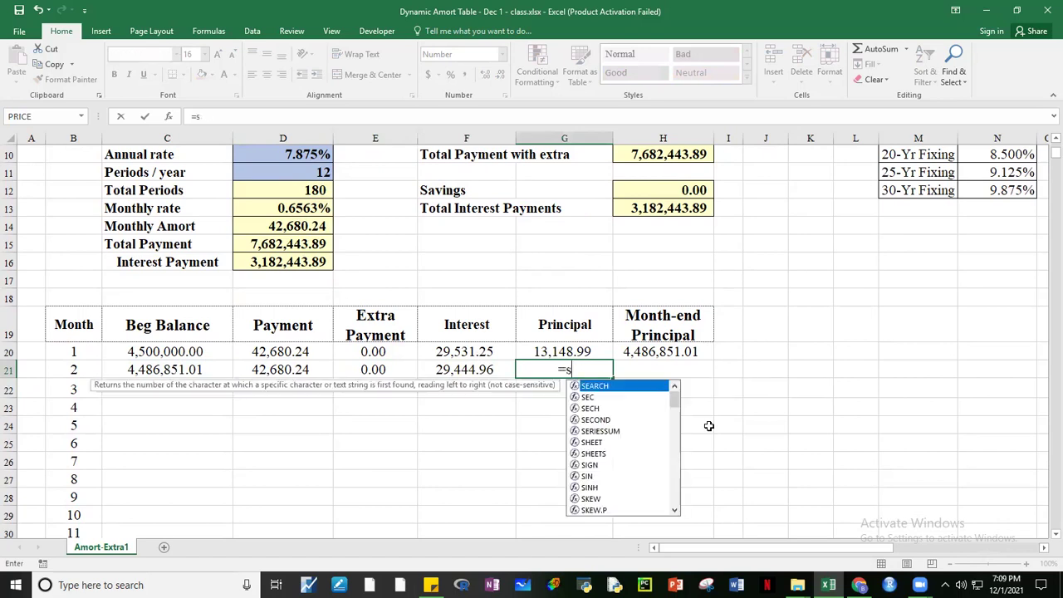
text(SUM()
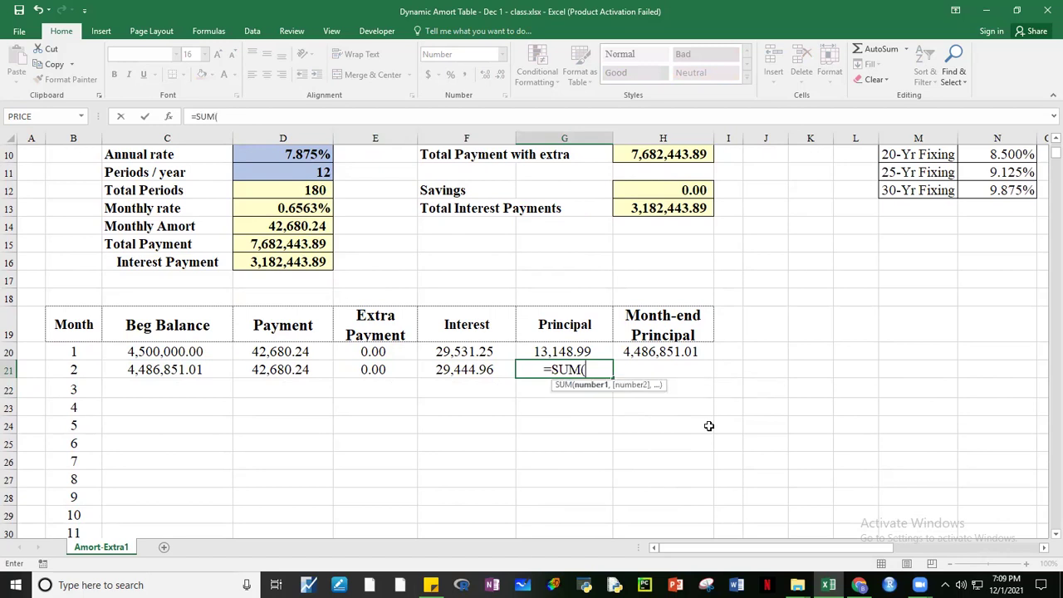
click(312, 371)
drag(312, 371, 360, 371)
text()-)
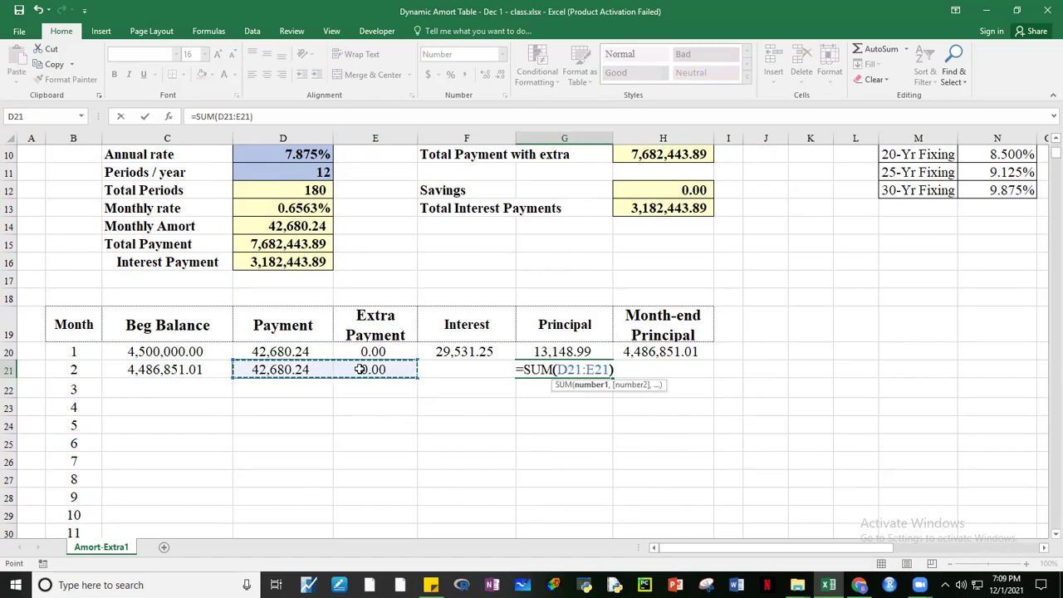
click(457, 386)
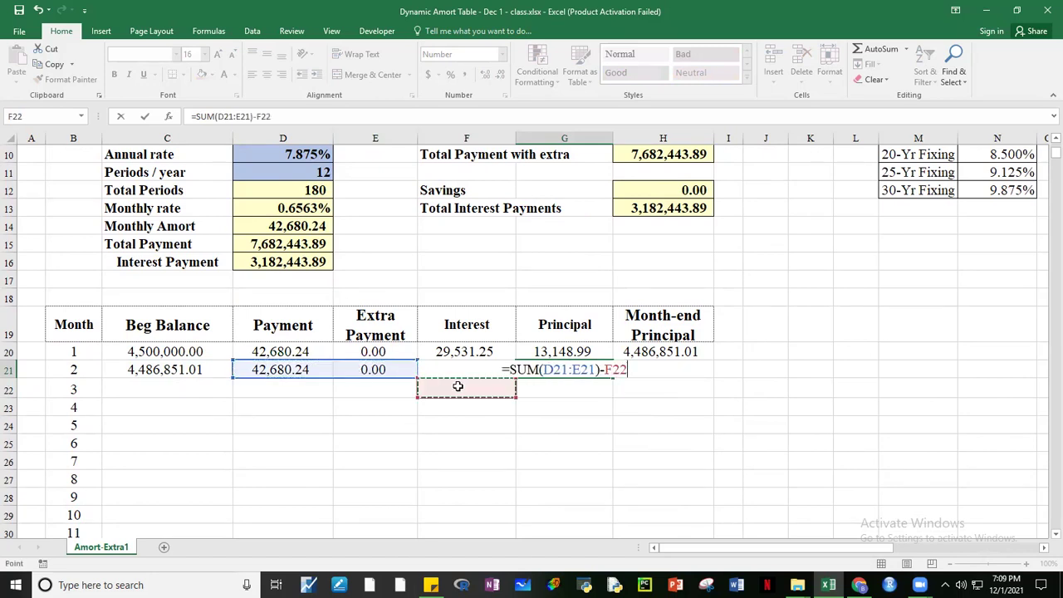
key(Up)
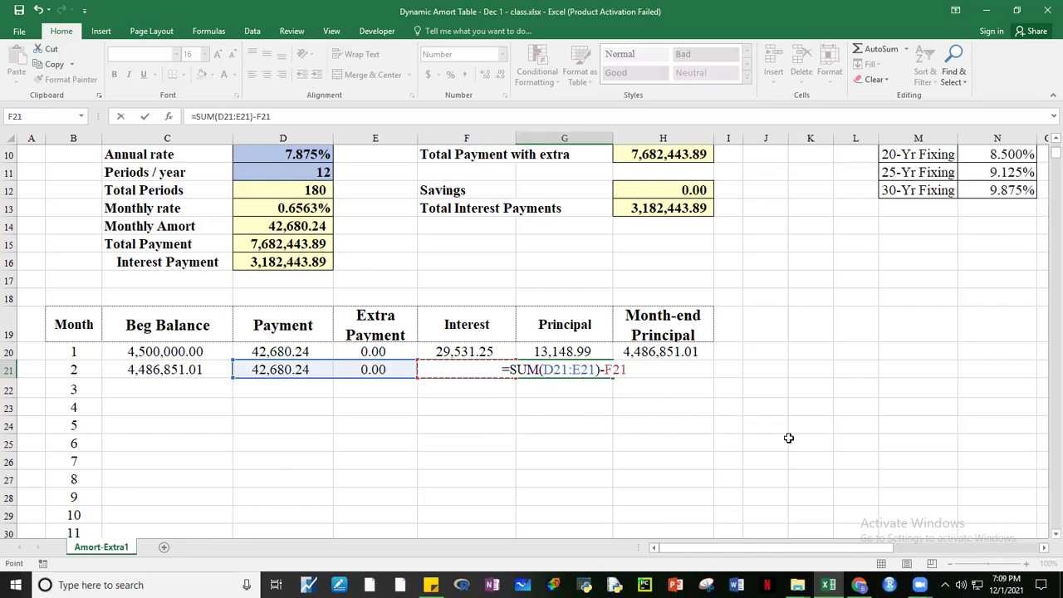
key(ctrl+Return)
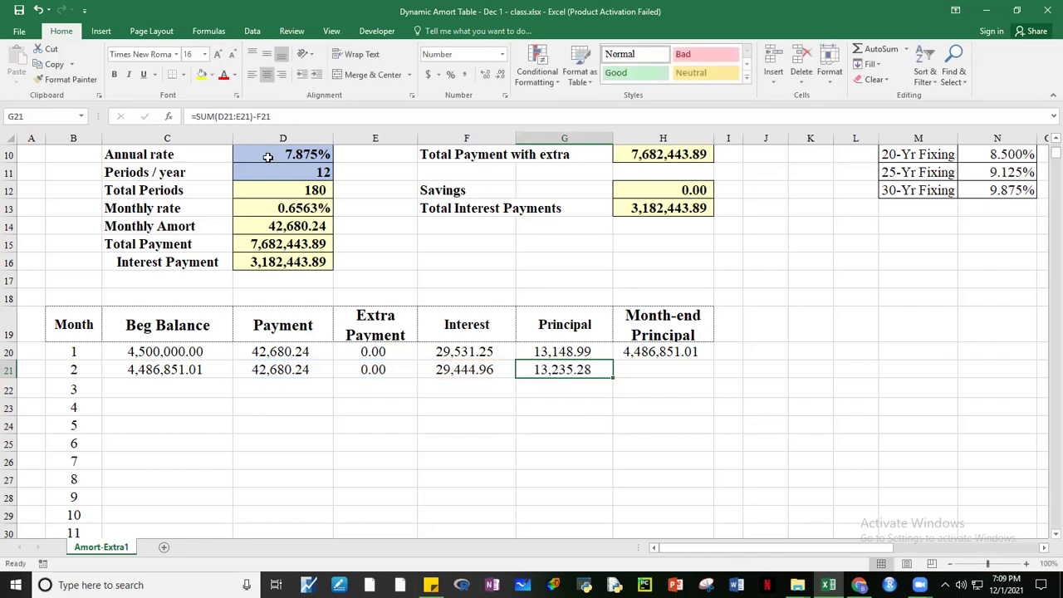
- Enter =C21-G21 in H21, giving month 2's month-end principal of 4,473,615.72
click(792, 457)
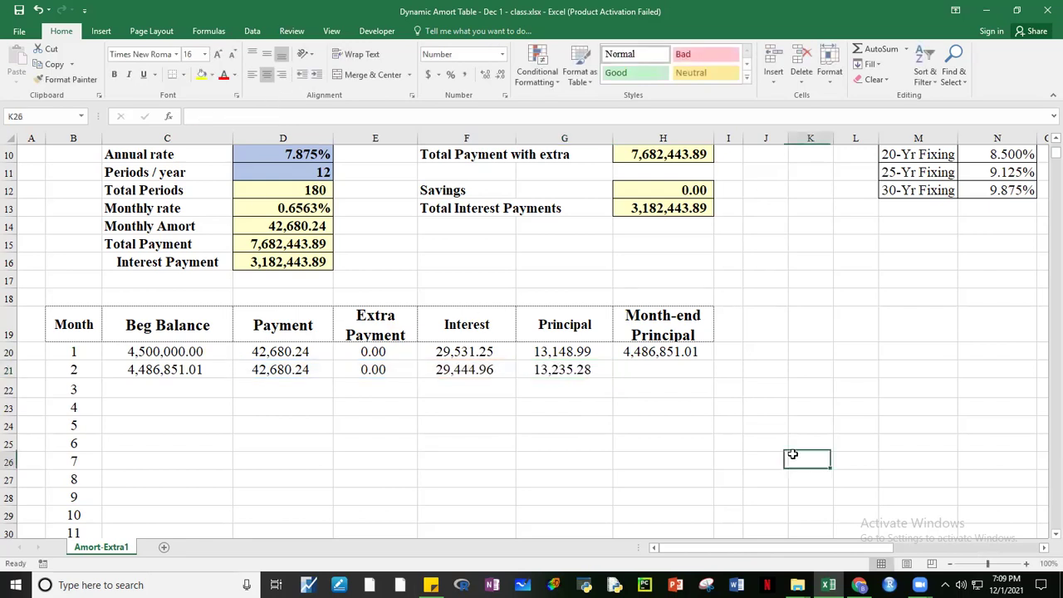
click(664, 371)
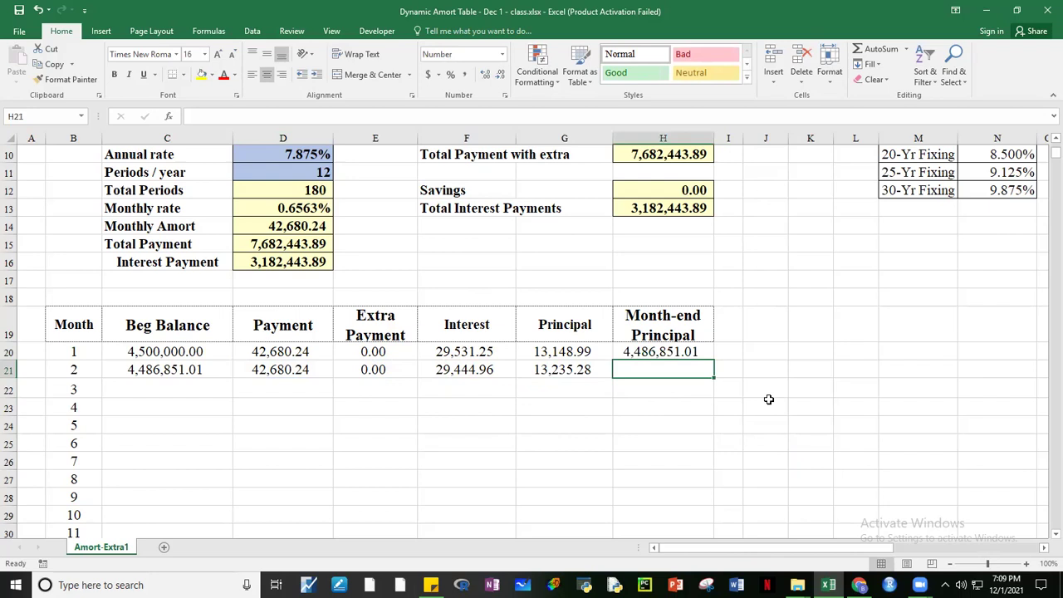
text(=)
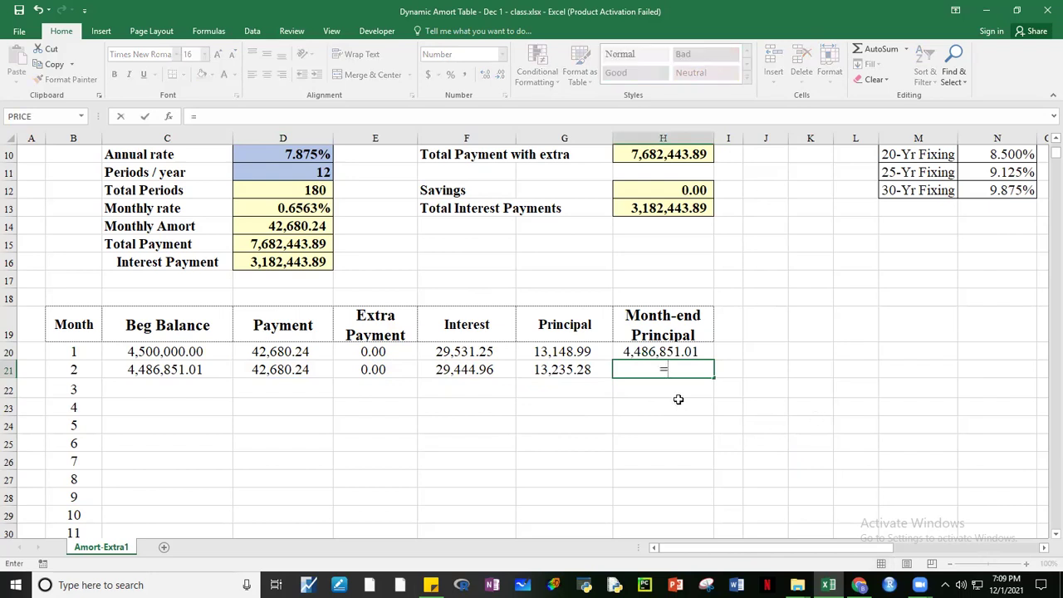
click(148, 367)
text(-)
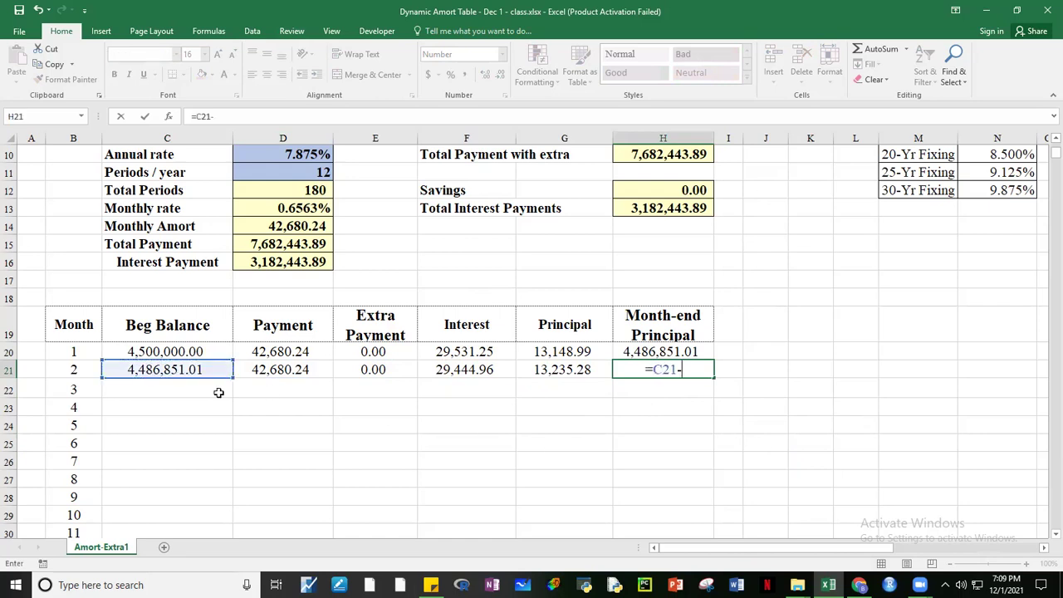
click(573, 370)
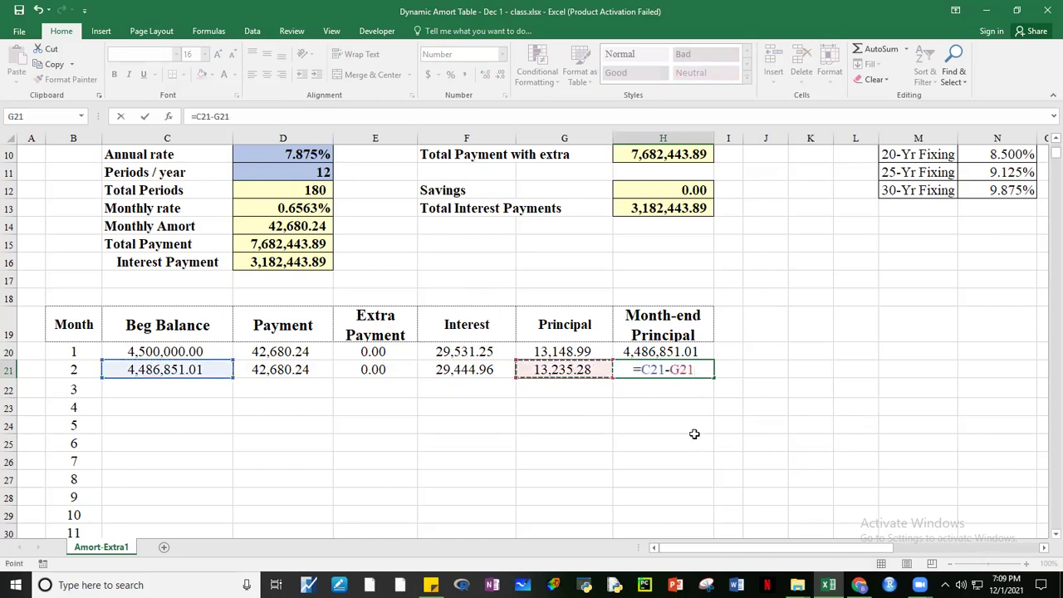
key(Return)
click(822, 448)
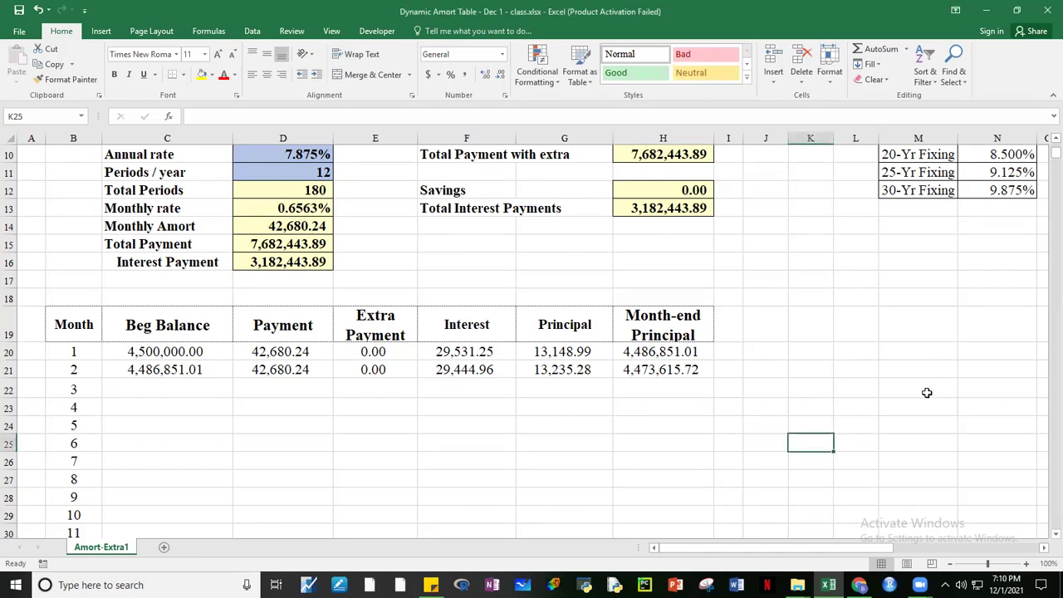
- Fill C21:H21 down to row 199 and confirm H199 ends at (0.00)
drag(147, 367, 667, 370)
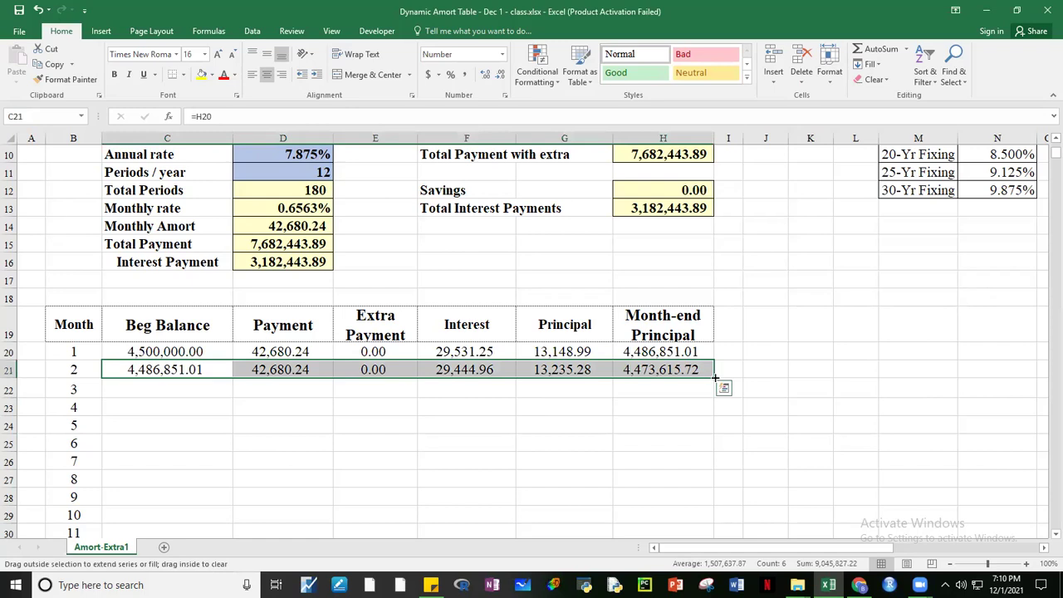
drag(714, 406, 685, 325)
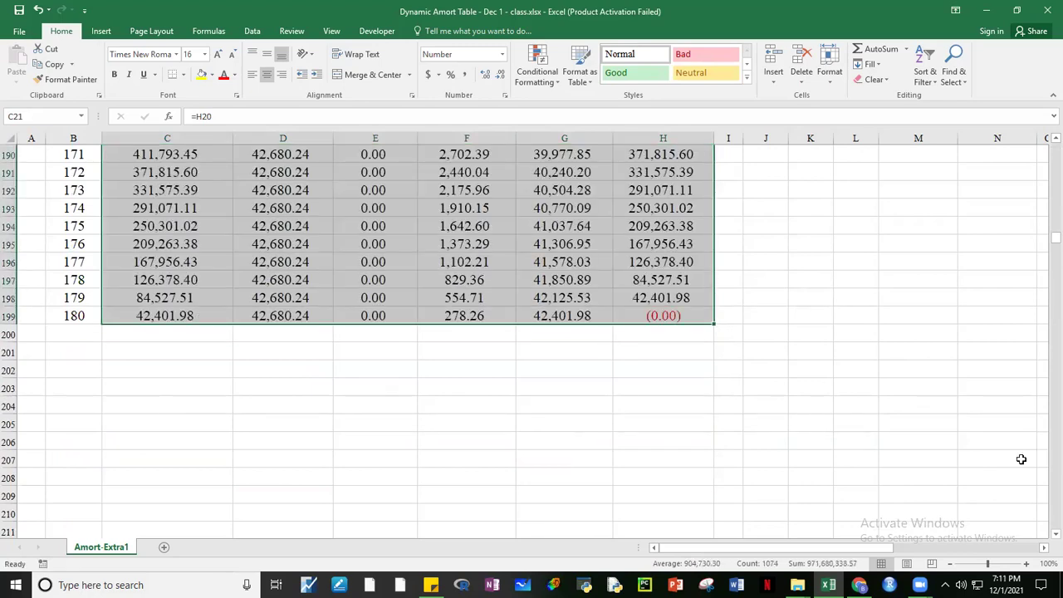
click(825, 442)
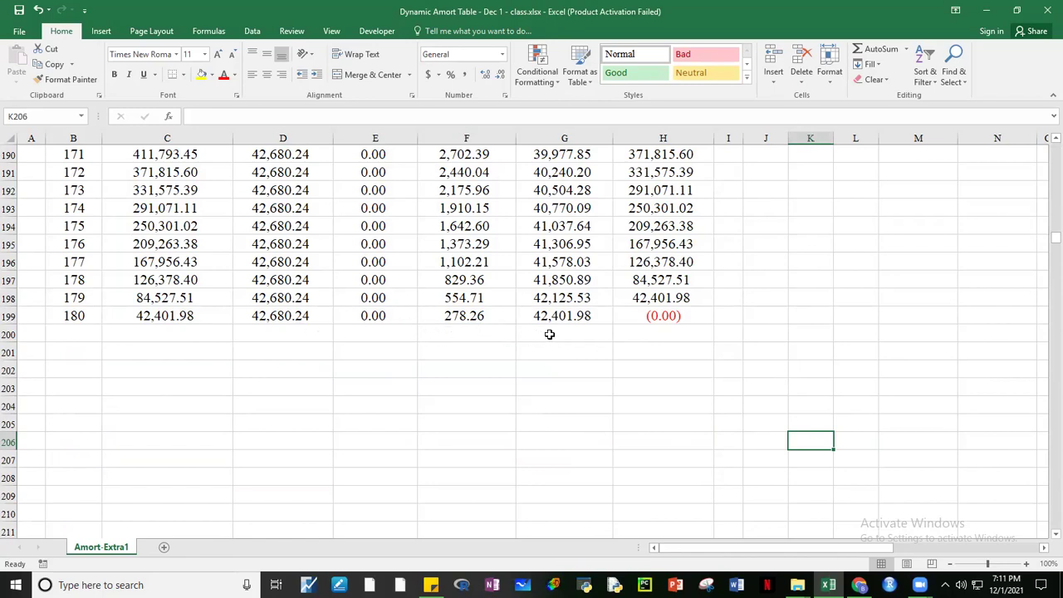
click(664, 317)
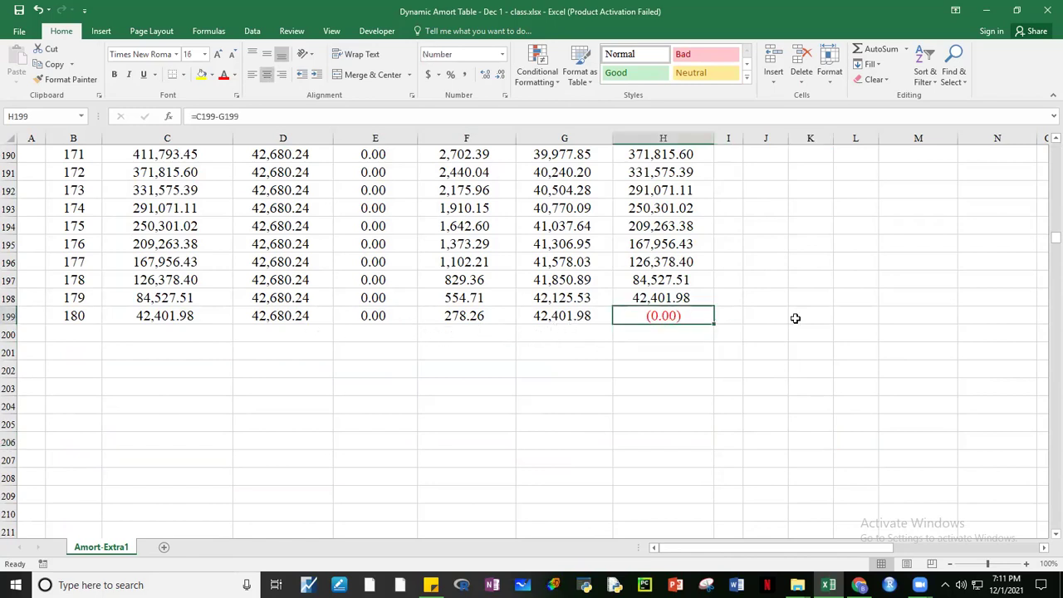
click(858, 319)
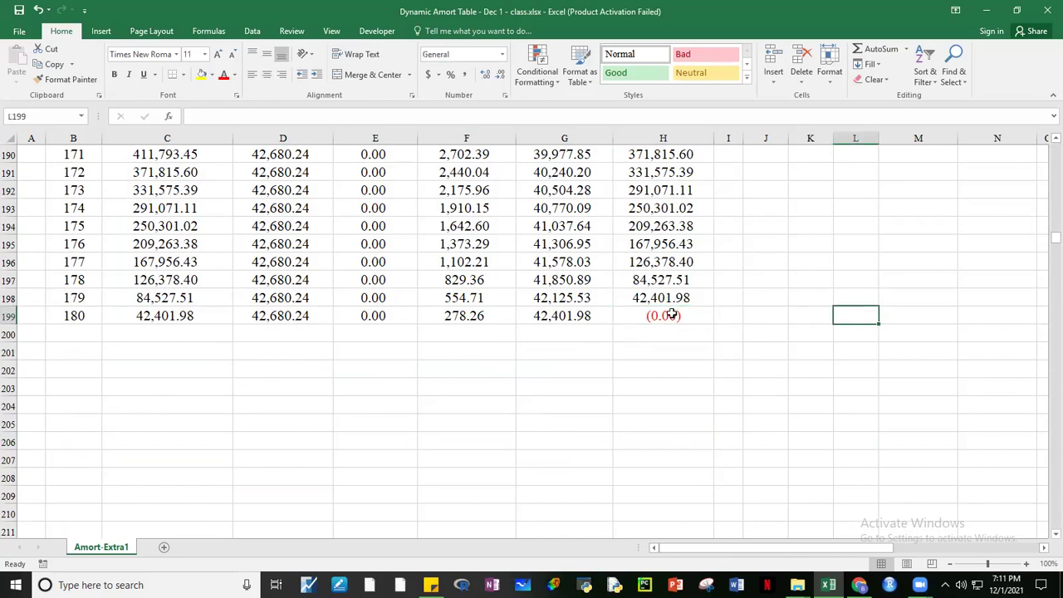
click(671, 313)
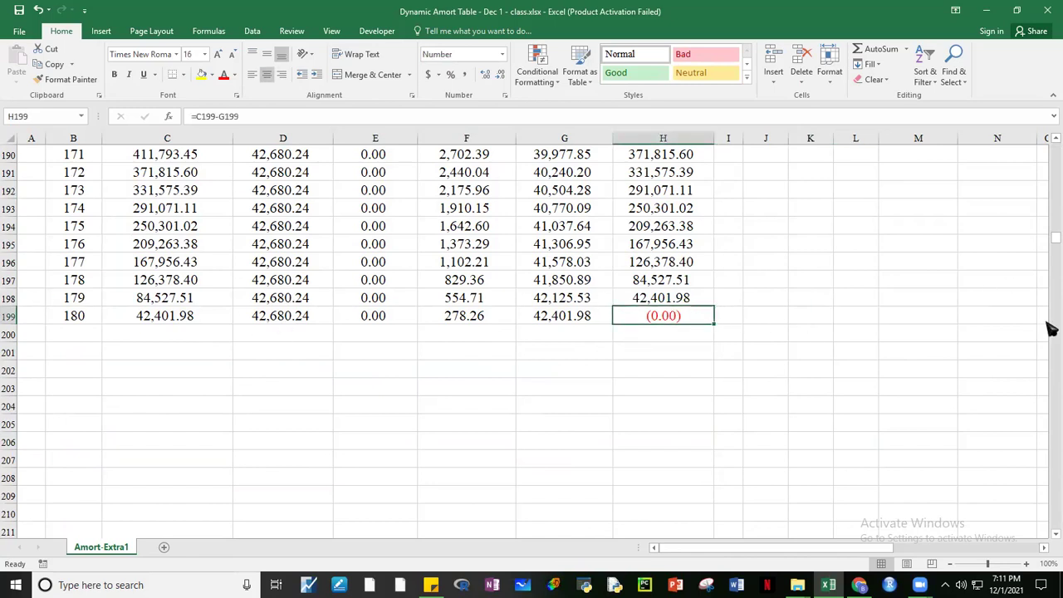
drag(1050, 249, 1049, 244)
- Return to the top, review the Total Periods formula, and select the Extra Payment cell H6
drag(1050, 241, 1051, 158)
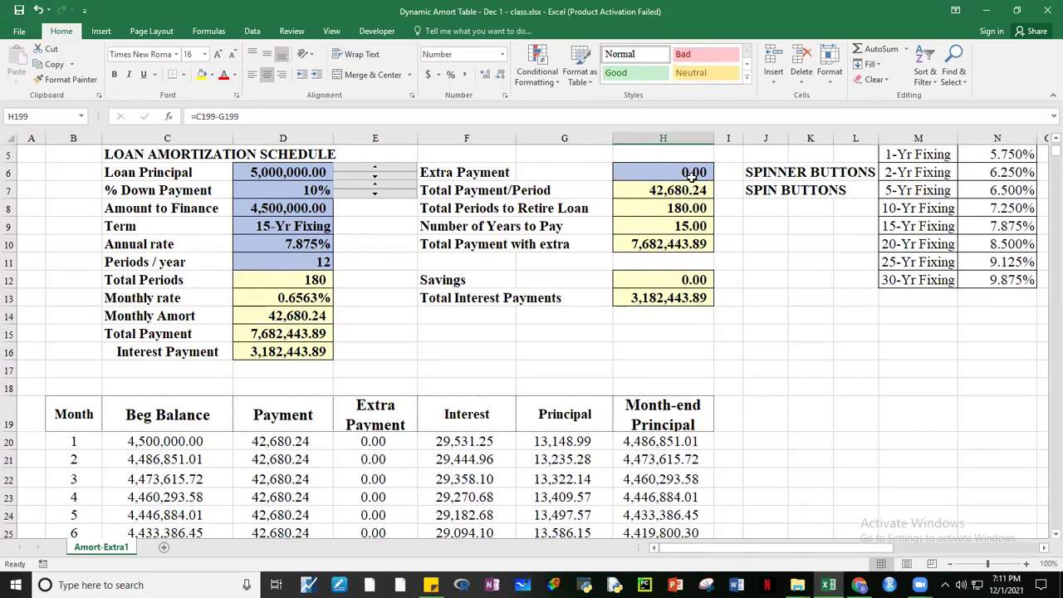
click(304, 281)
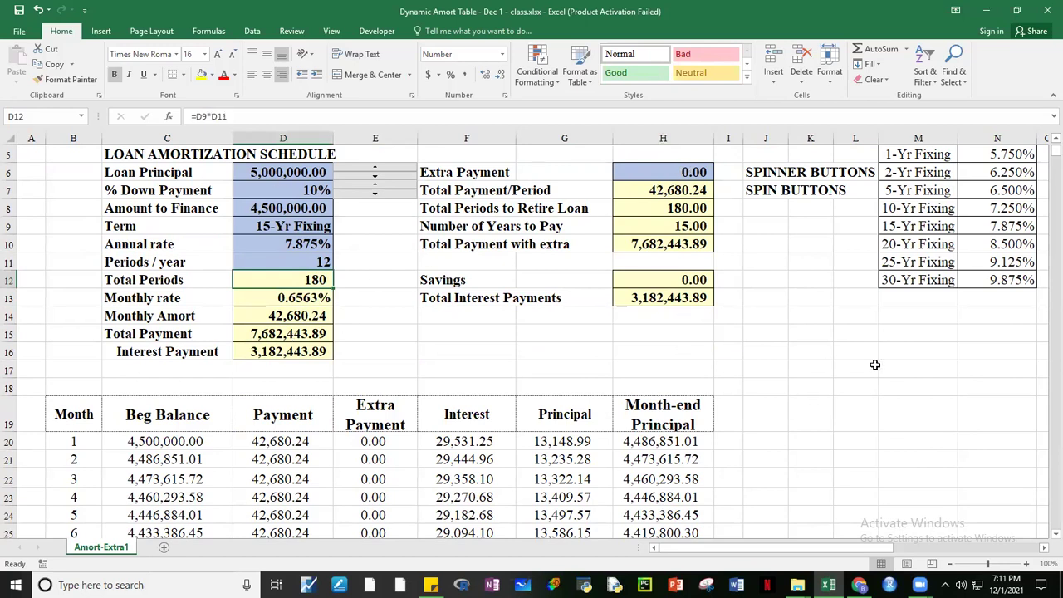
click(929, 392)
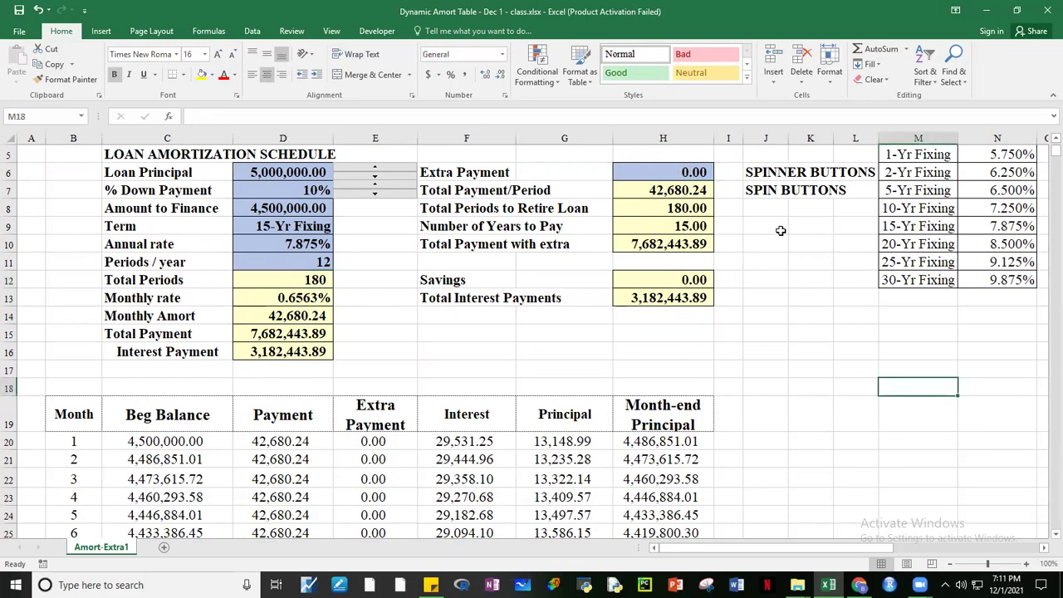
click(670, 179)
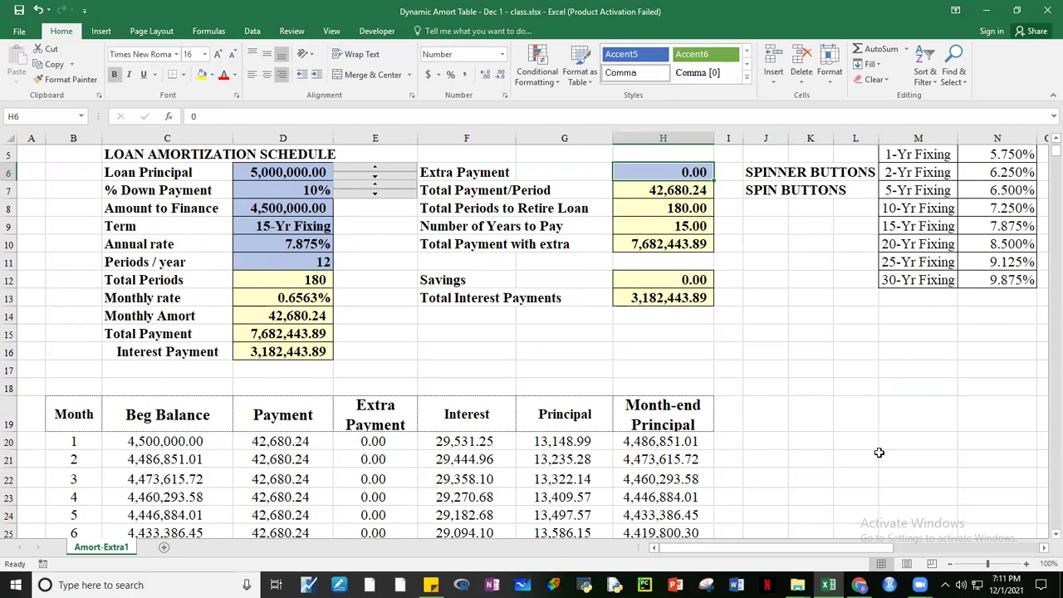
- Enter 2,000 as the Extra Payment in H6 and review the NPER periods formula in H8
text(2,)
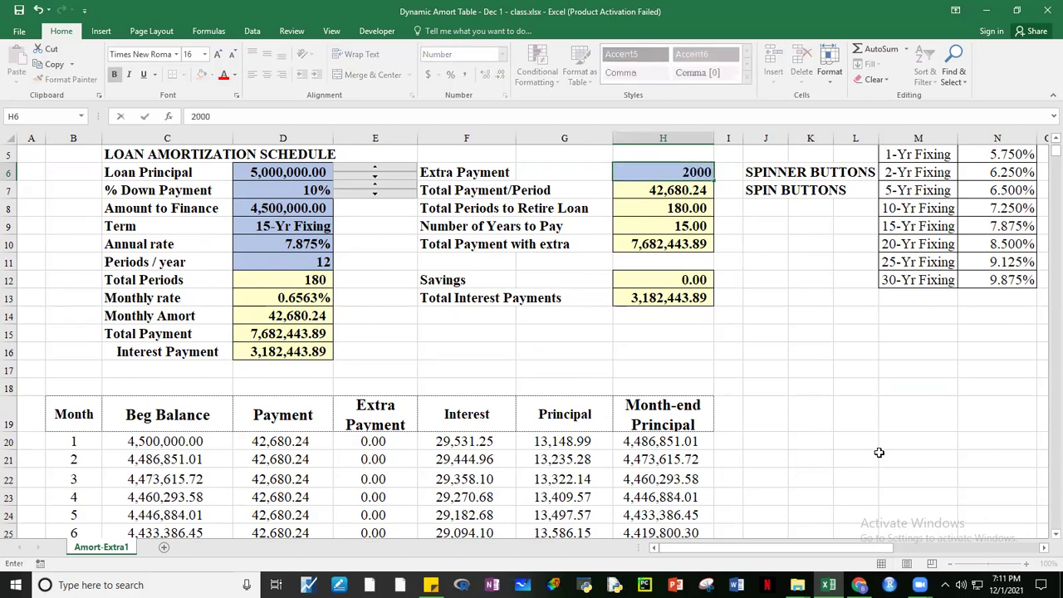
text(000)
key(Return)
click(656, 171)
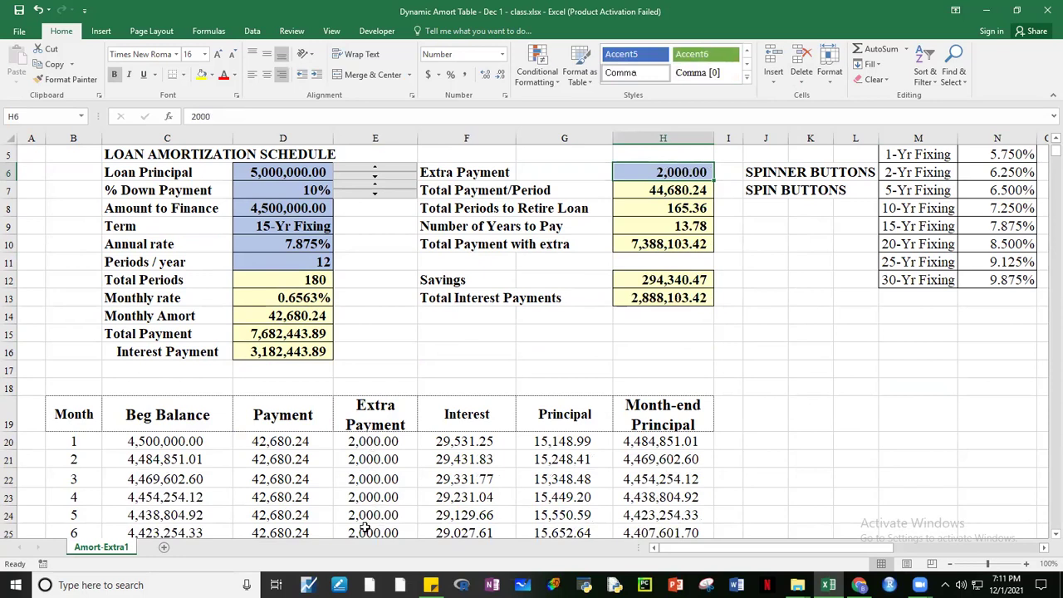
click(666, 209)
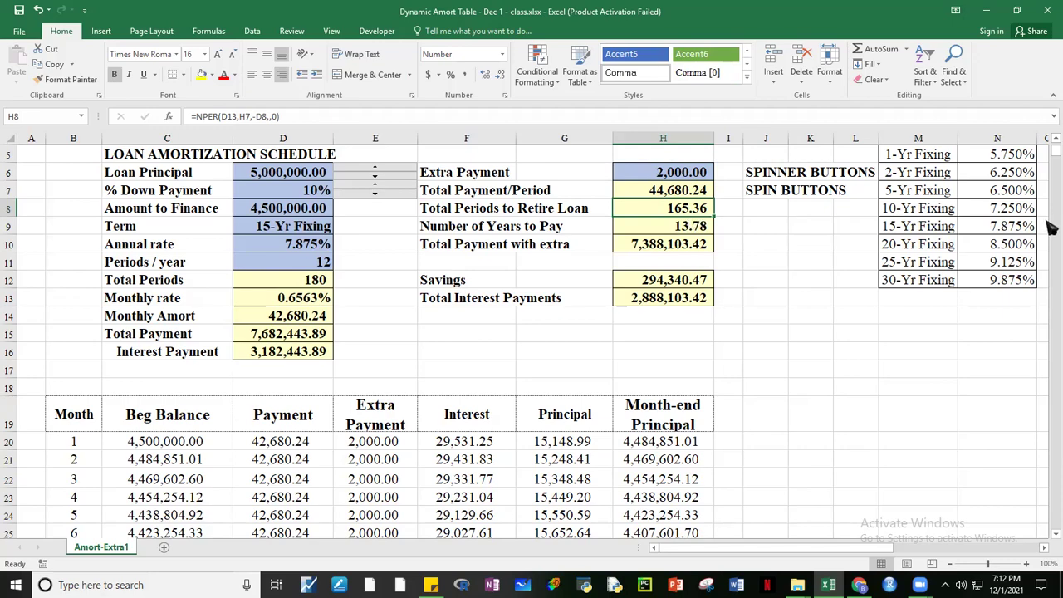
drag(1050, 156, 1051, 237)
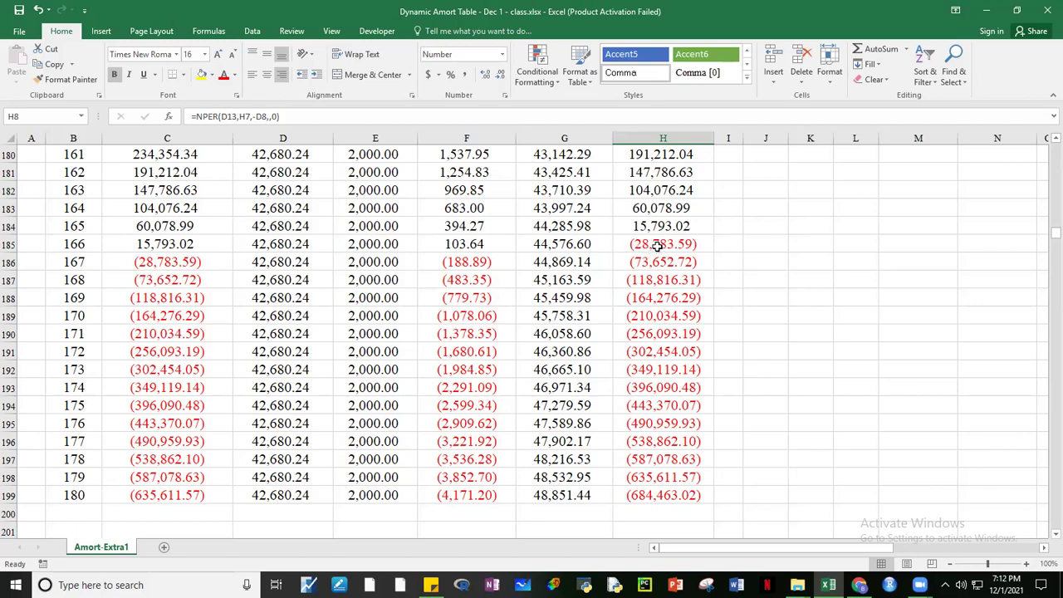
drag(1054, 237, 1051, 144)
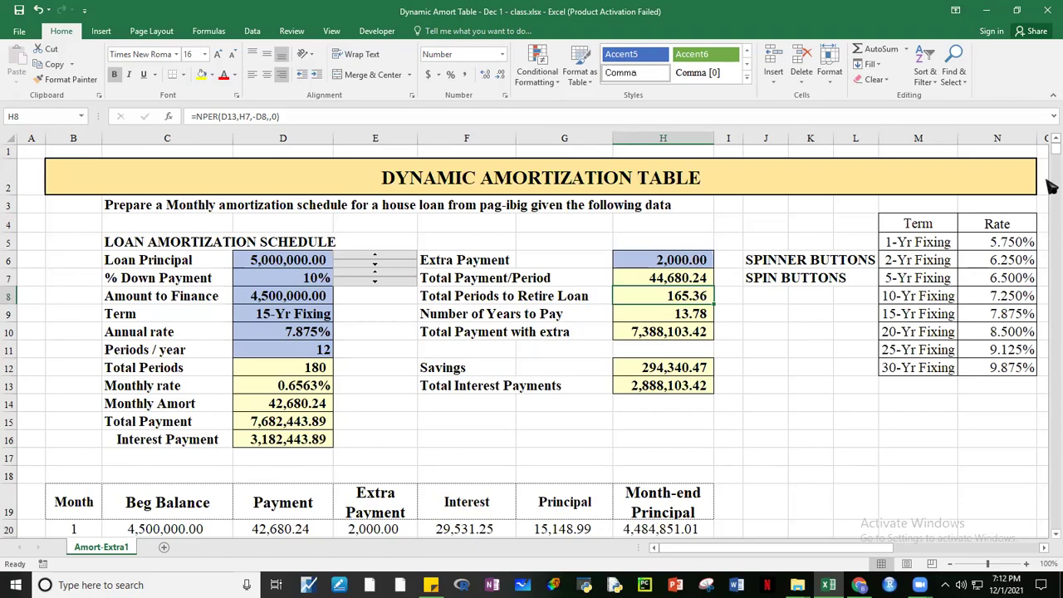
drag(1052, 155, 1048, 236)
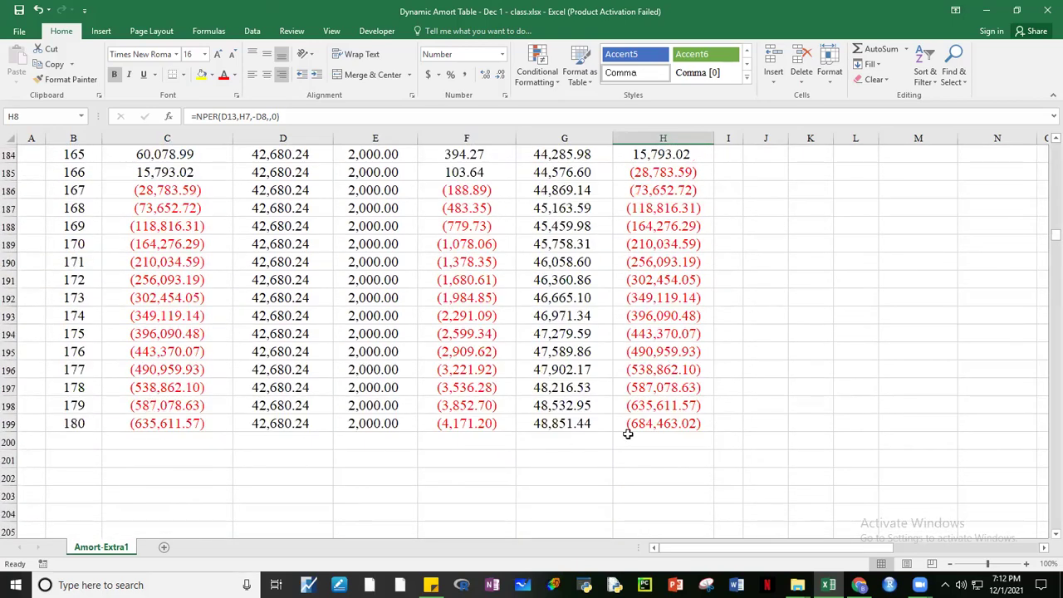
drag(1050, 243, 1050, 240)
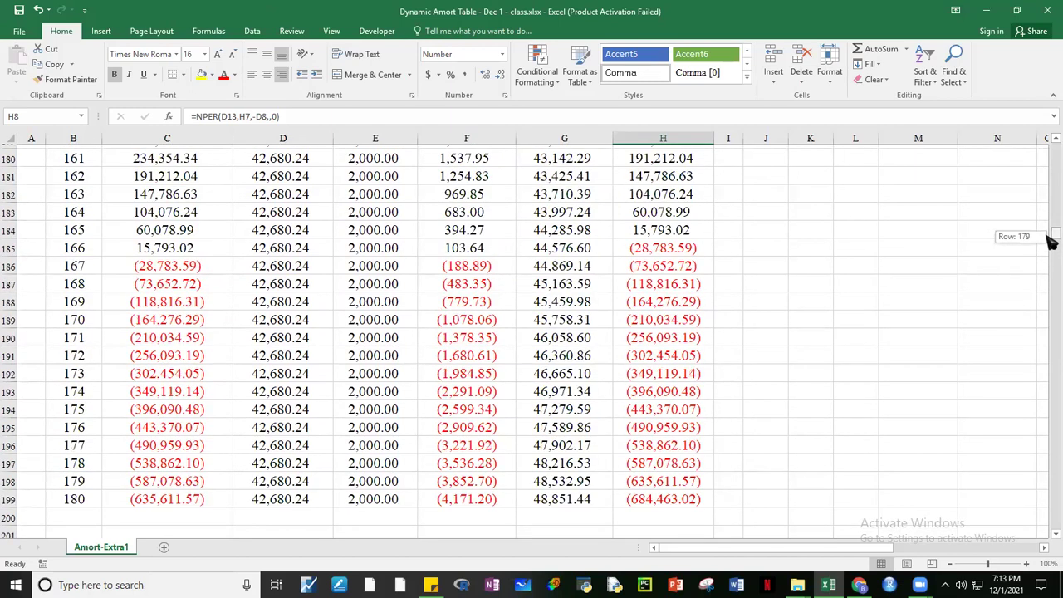
drag(1050, 241, 1049, 240)
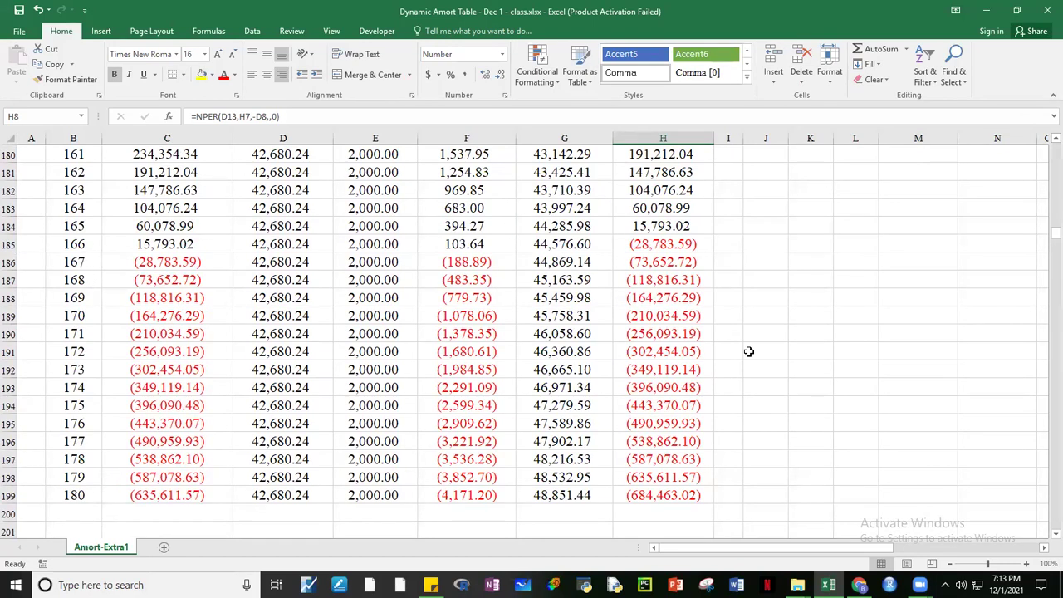
drag(1049, 231, 1050, 145)
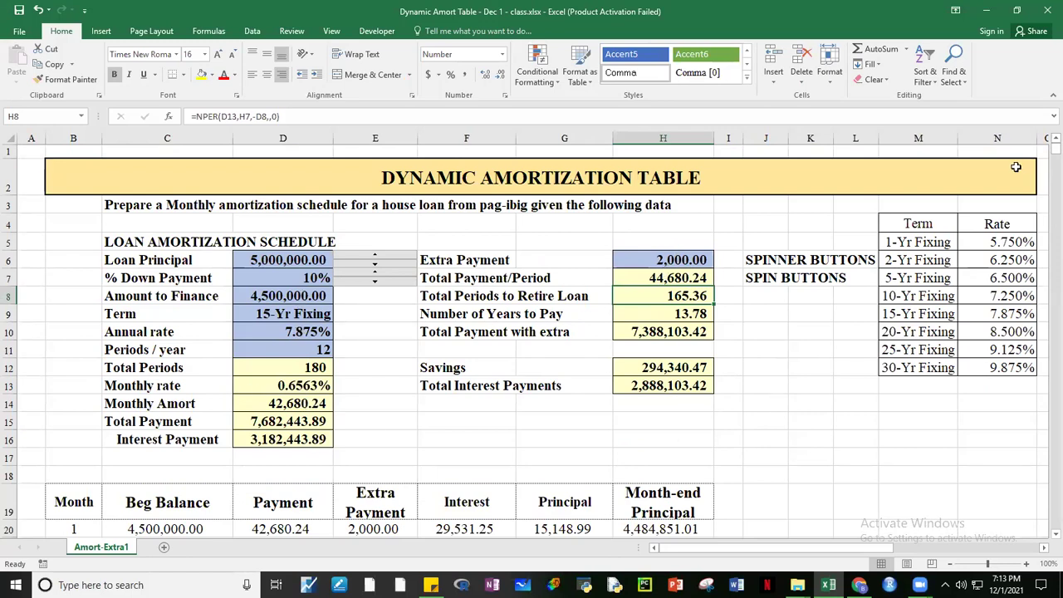
mouse_move(1052, 153)
mouse_down()
mouse_move(1048, 241)
mouse_move(1050, 140)
mouse_up()
- Change the Extra Payment in H6 to 5,000
click(667, 260)
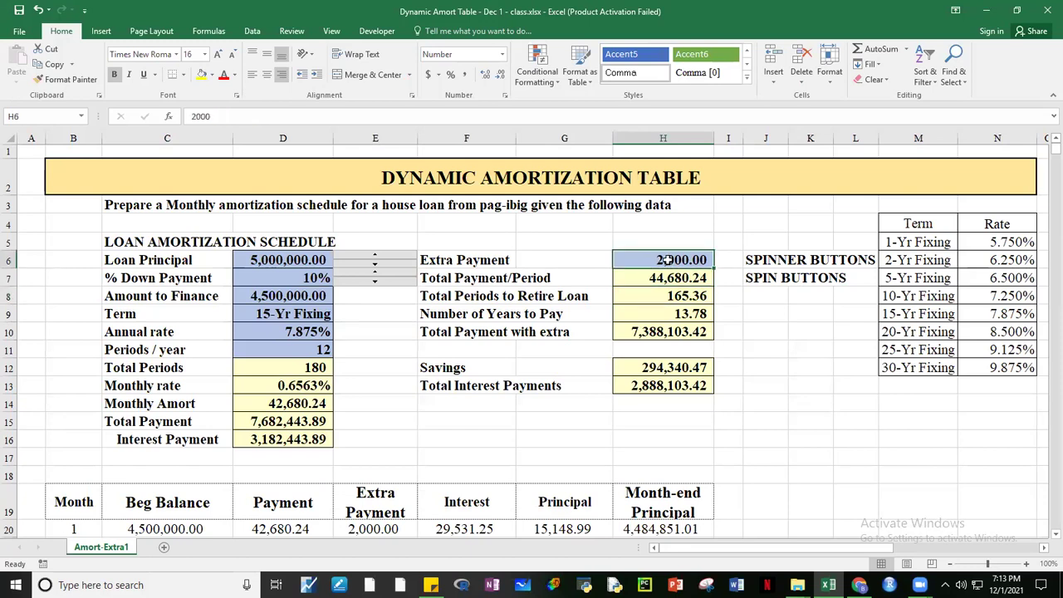
text(50)
key(Return)
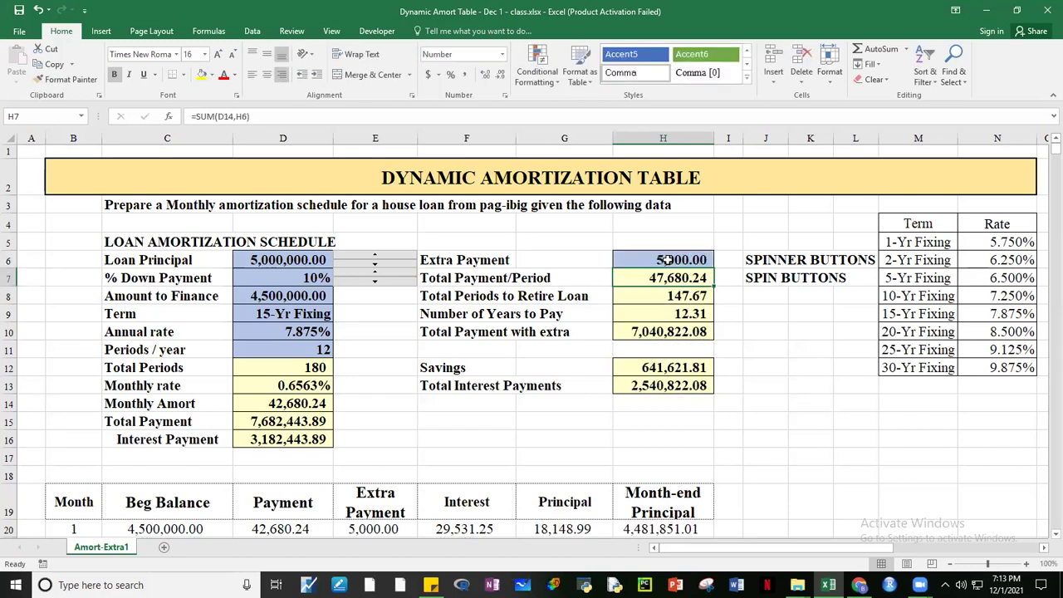
click(668, 260)
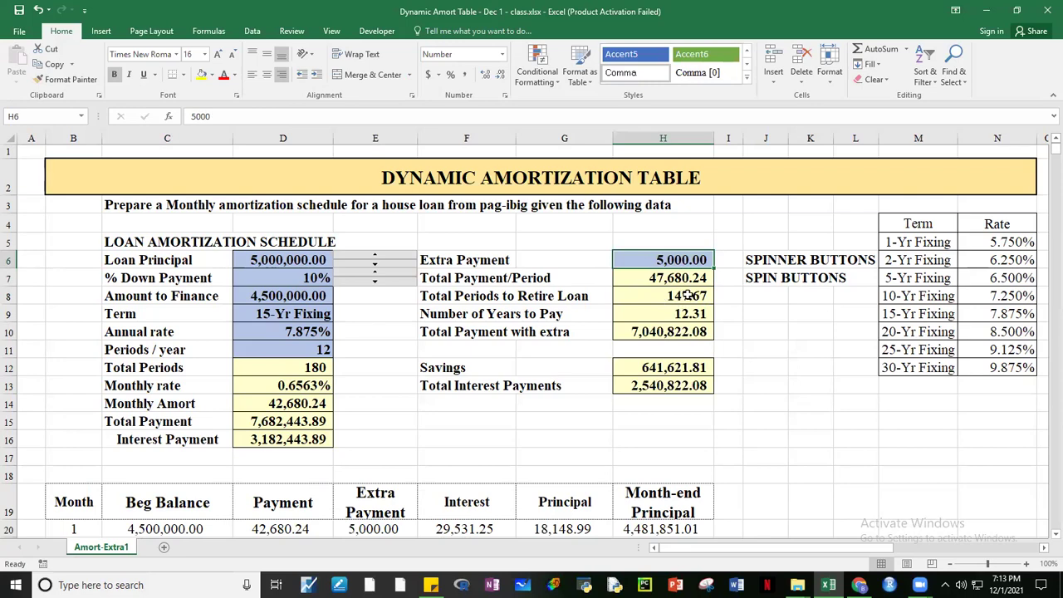
- Inspect the schedule where principal turns negative and the last month's balance, payment and principal formulas
drag(1053, 150, 1050, 224)
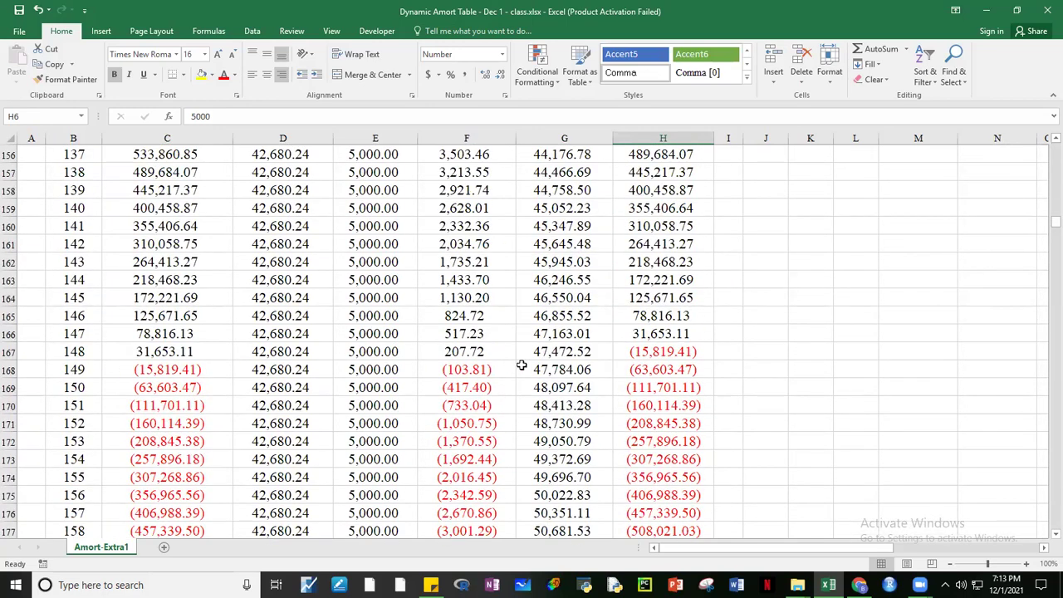
click(672, 355)
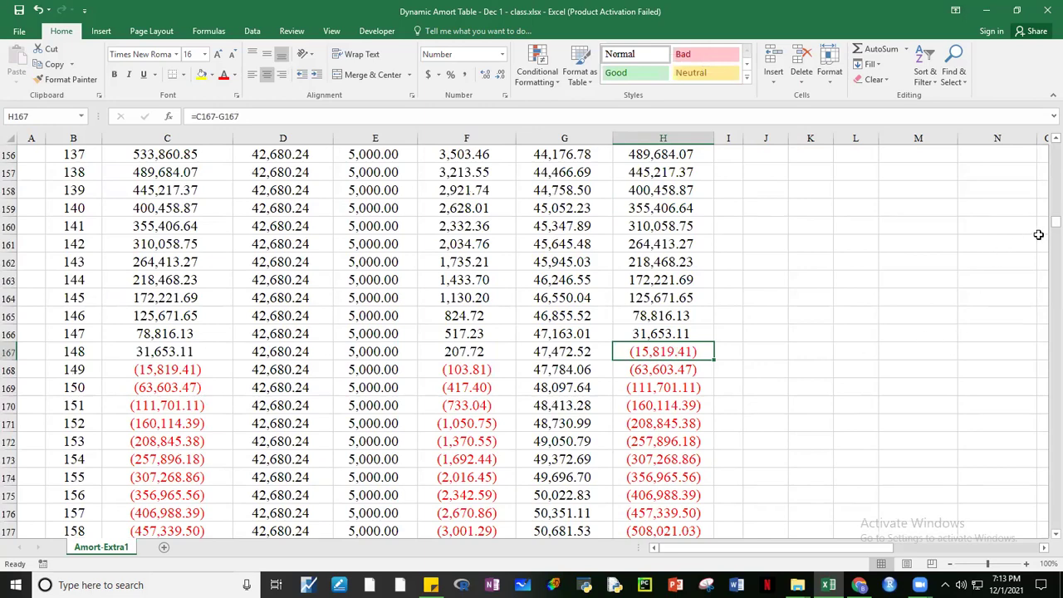
drag(1050, 227, 1050, 241)
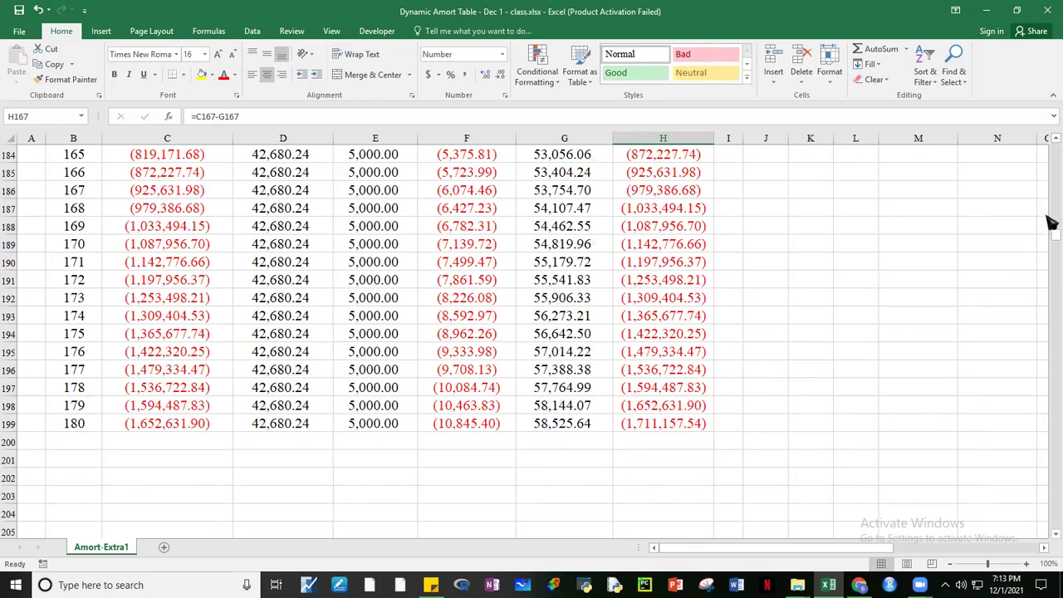
click(203, 419)
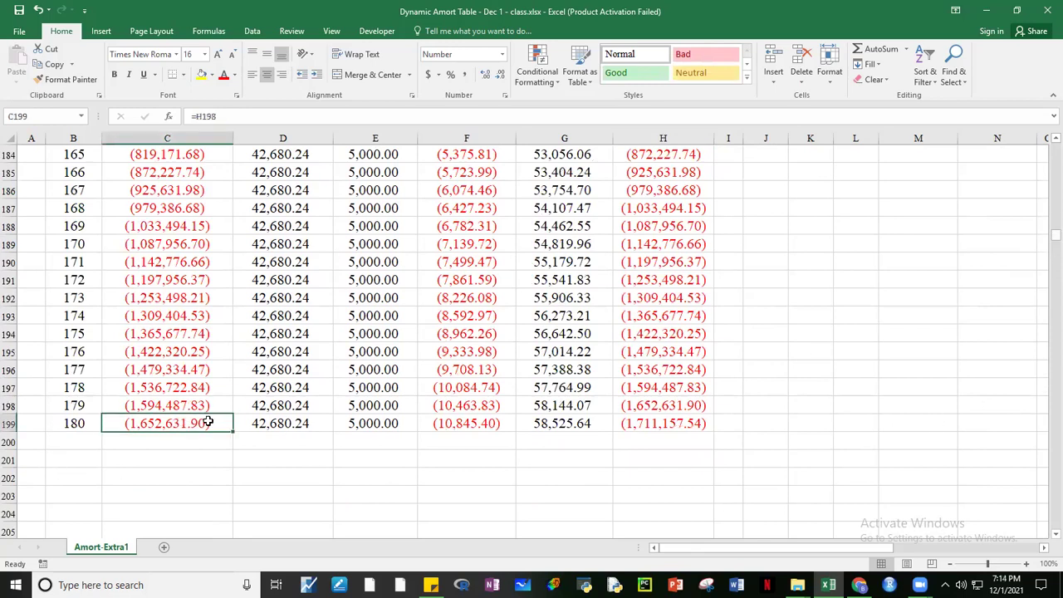
click(271, 421)
click(647, 421)
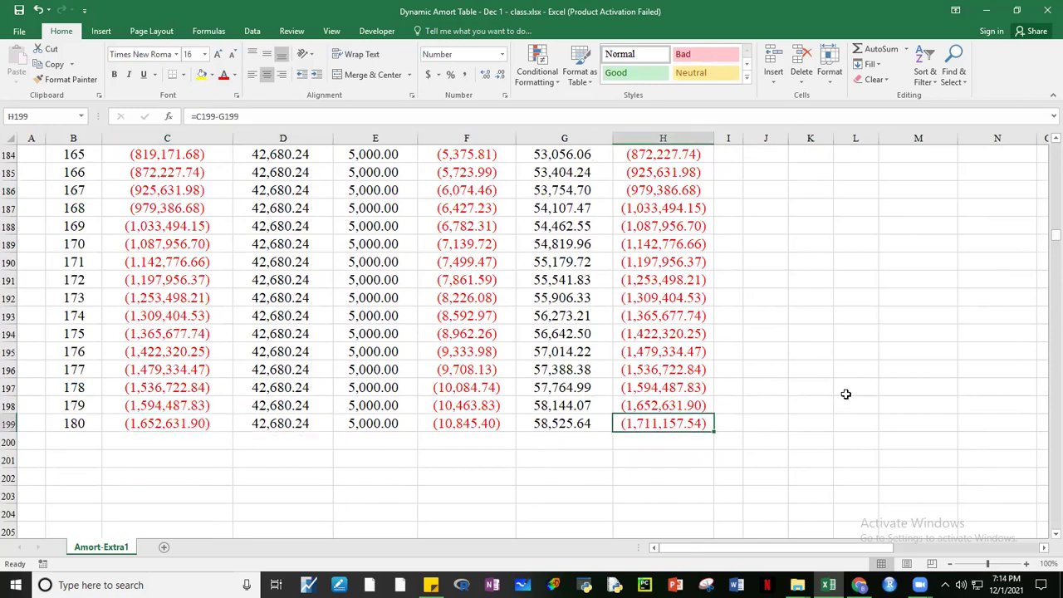
drag(1051, 244, 1051, 149)
scroll(680, 387, down, 1)
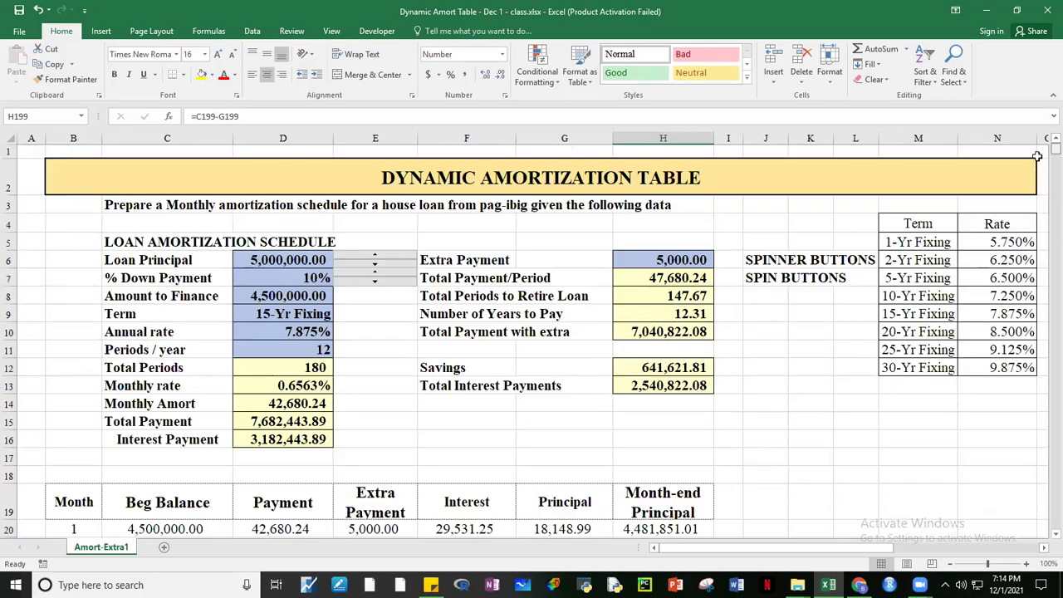
click(669, 297)
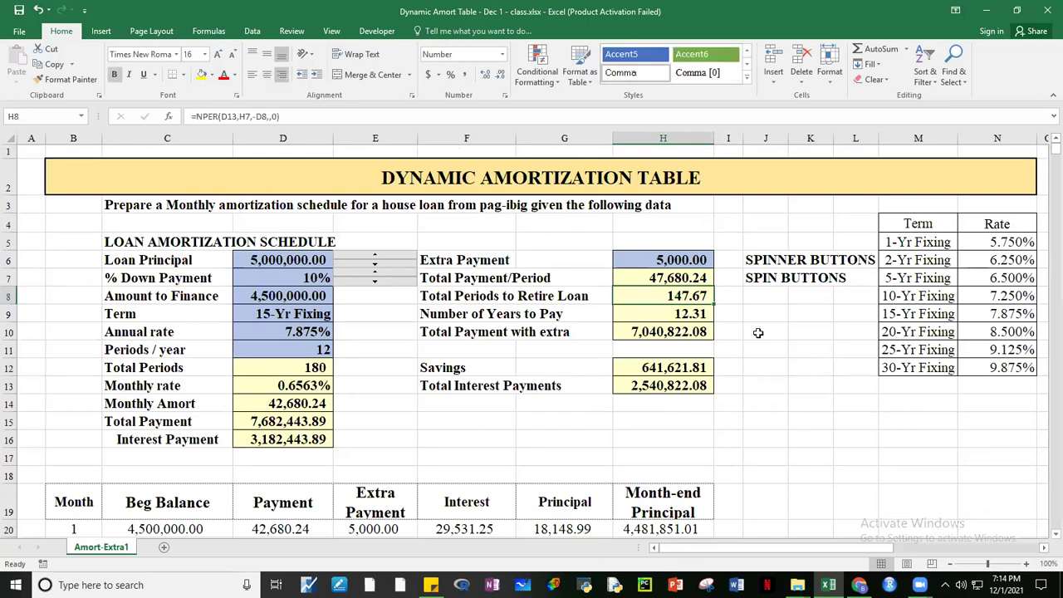
click(847, 457)
click(275, 367)
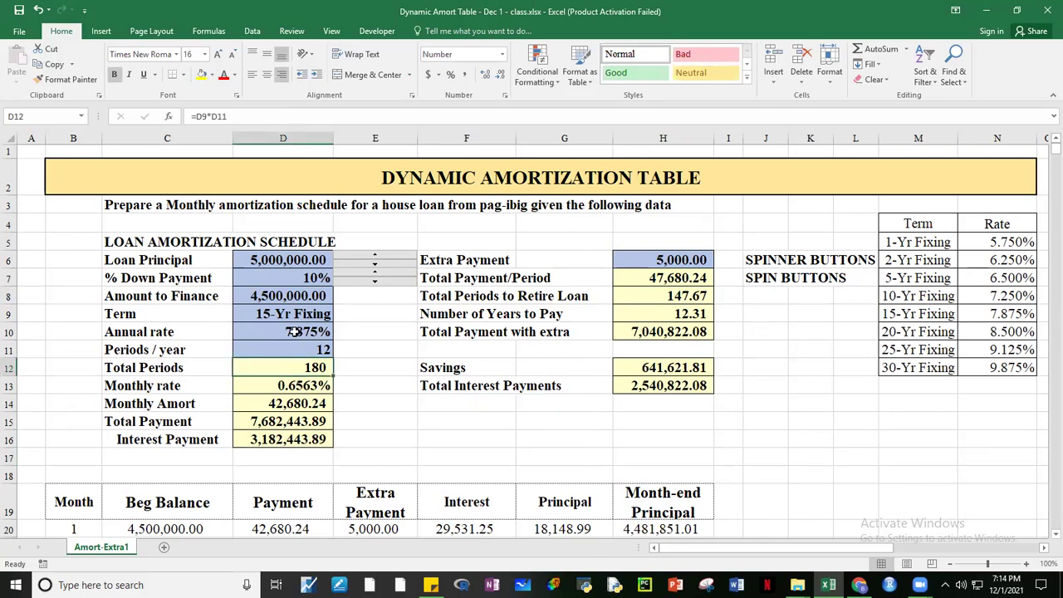
click(287, 314)
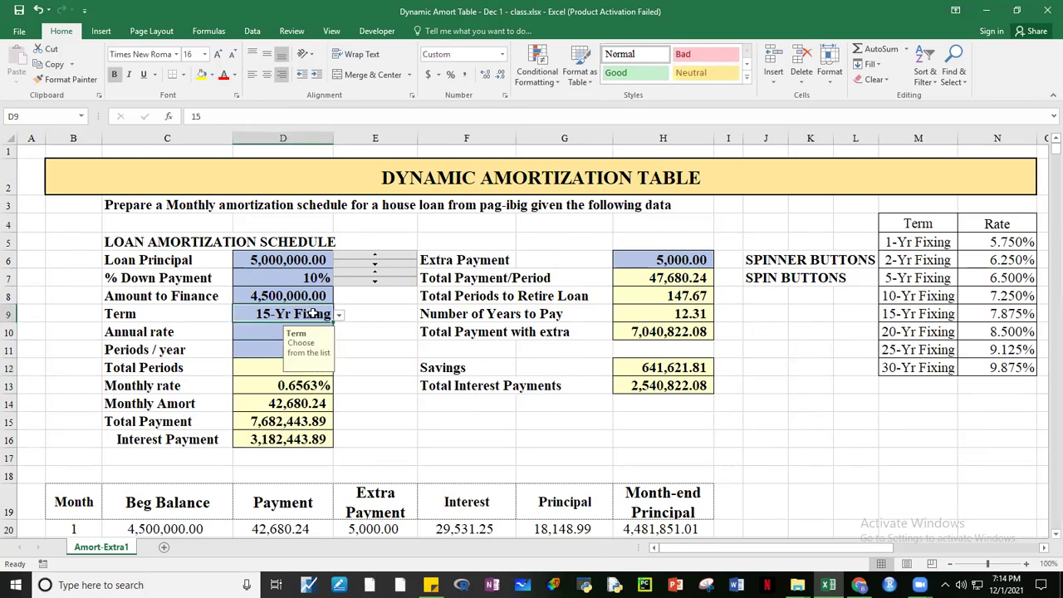
click(340, 315)
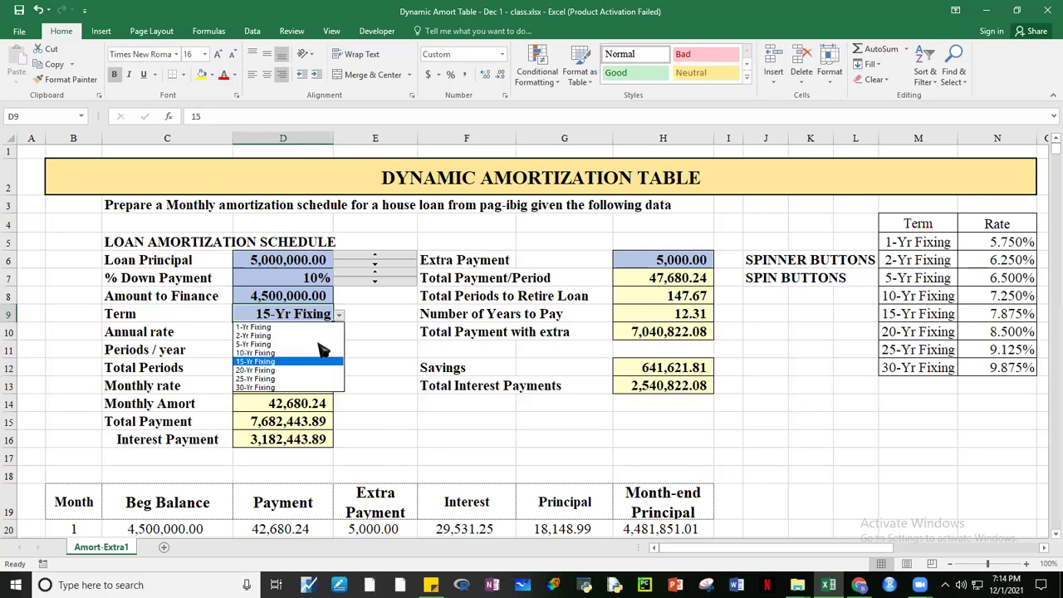
click(316, 387)
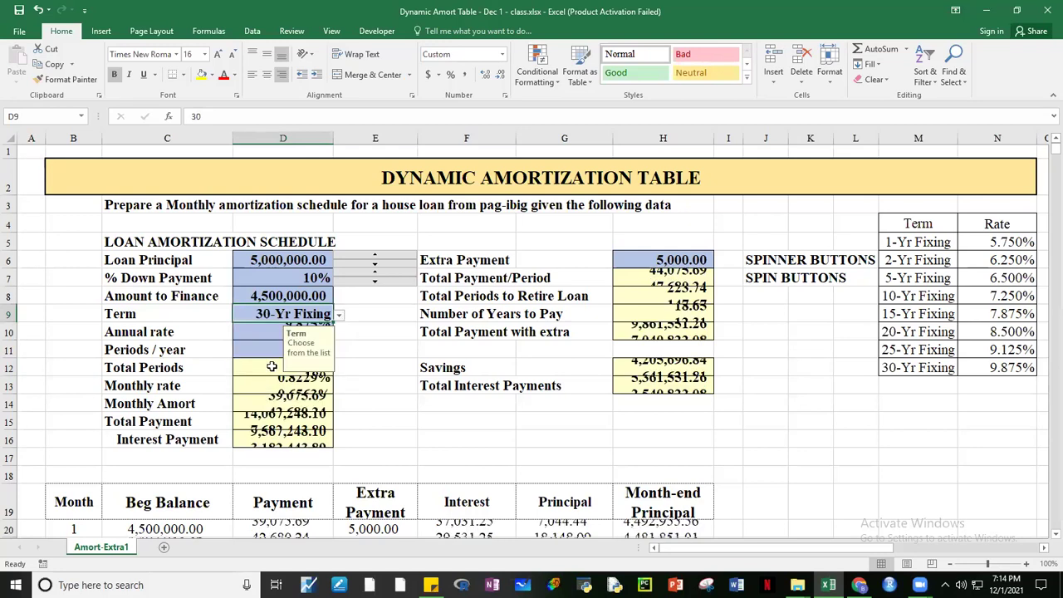
click(401, 353)
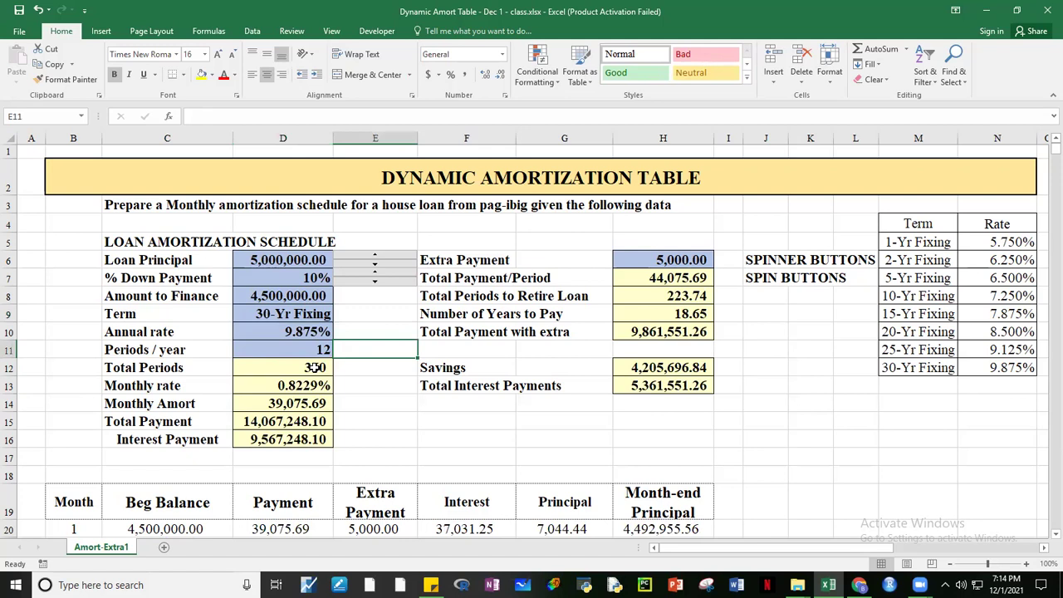
click(307, 317)
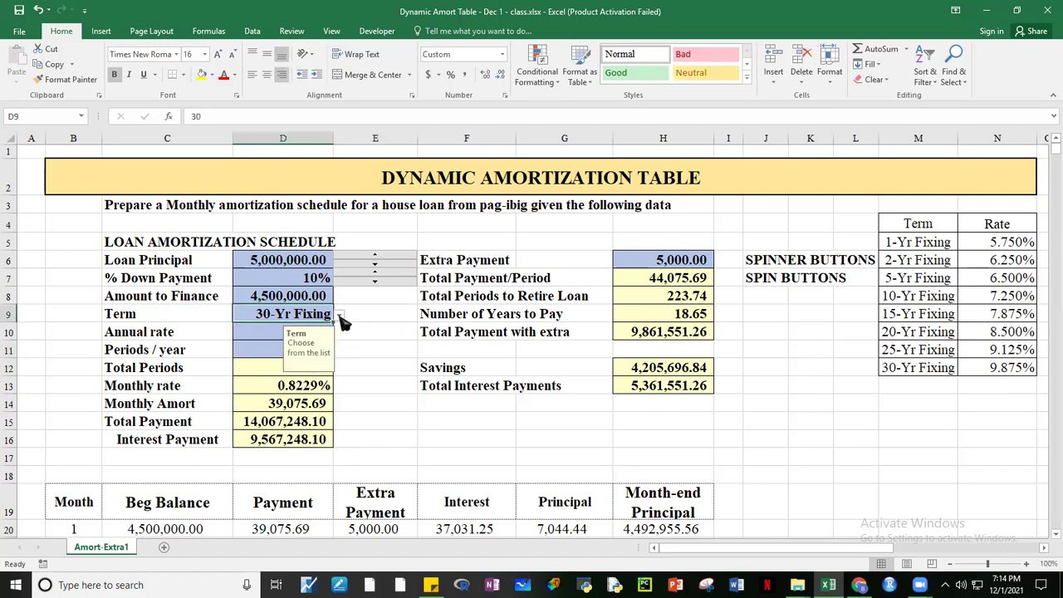
click(340, 317)
click(282, 362)
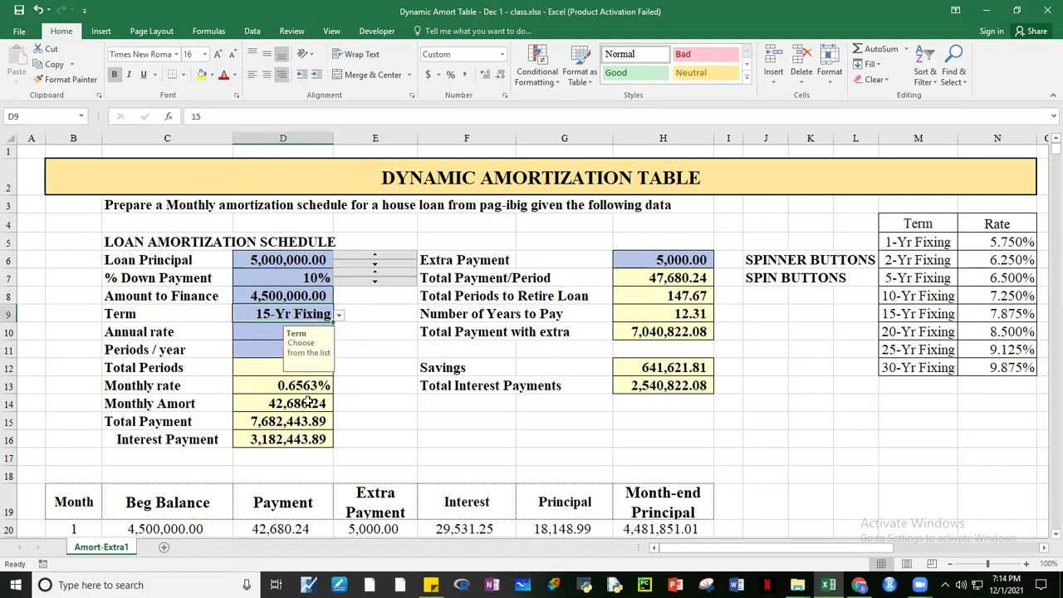
click(370, 371)
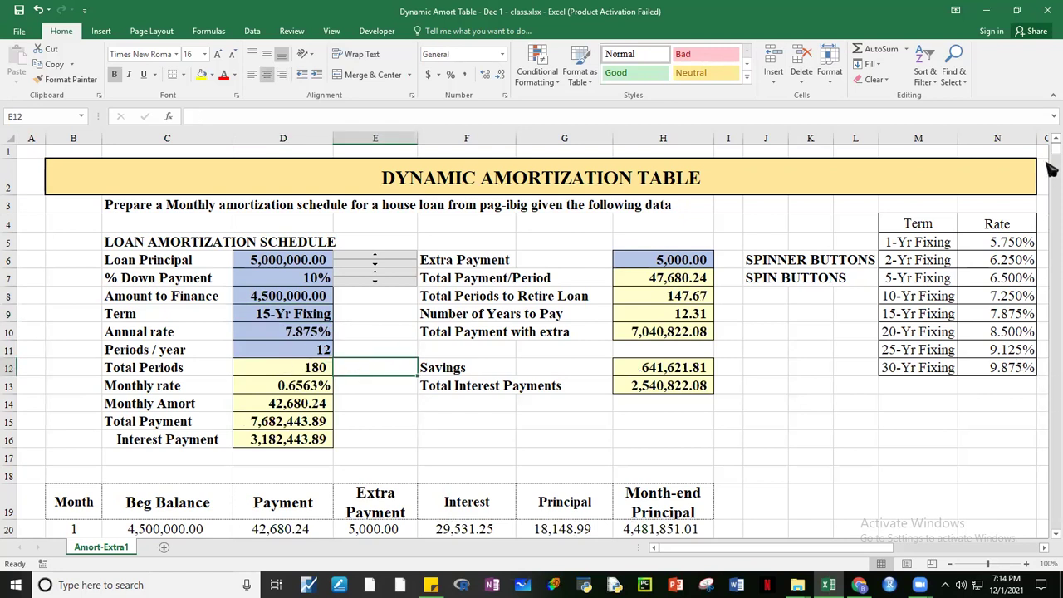
- Clear the schedule rows B21:H199 for months 2–180, keeping only the month 1 row
scroll(1052, 538, down, 3)
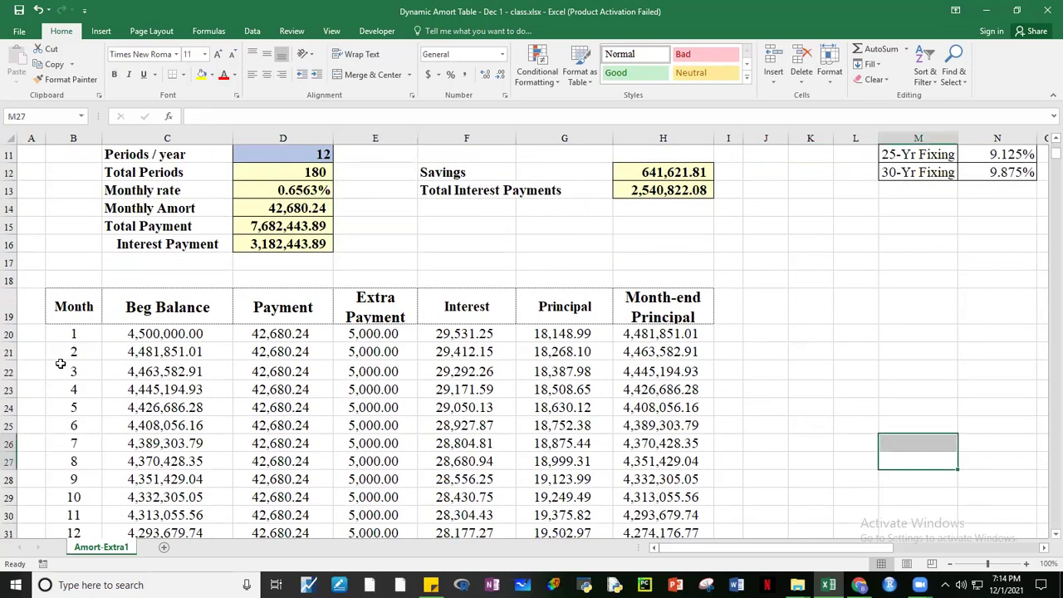
drag(70, 354, 625, 351)
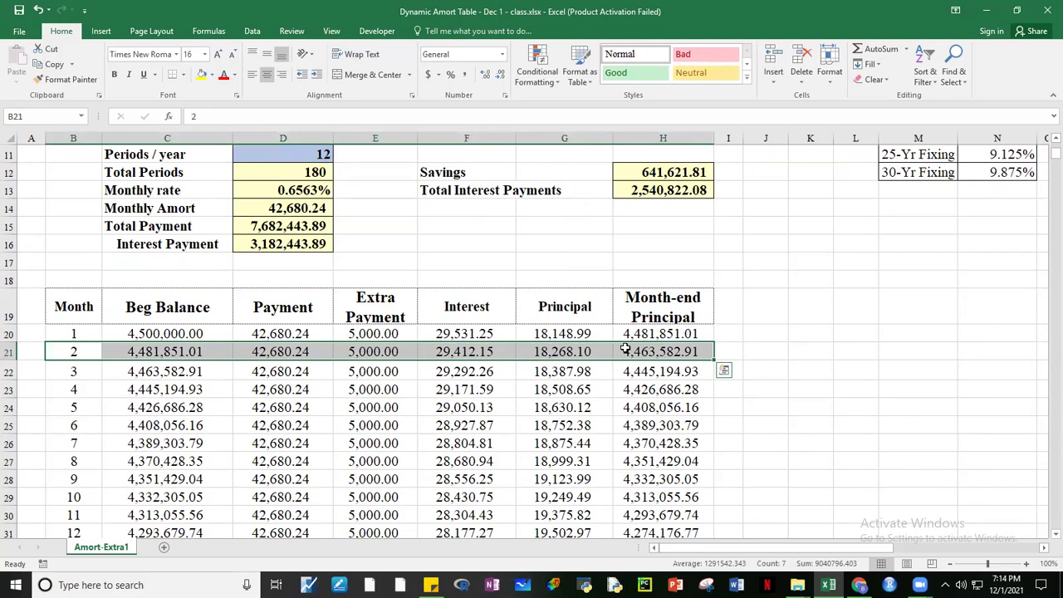
key(ctrl+shift+Down)
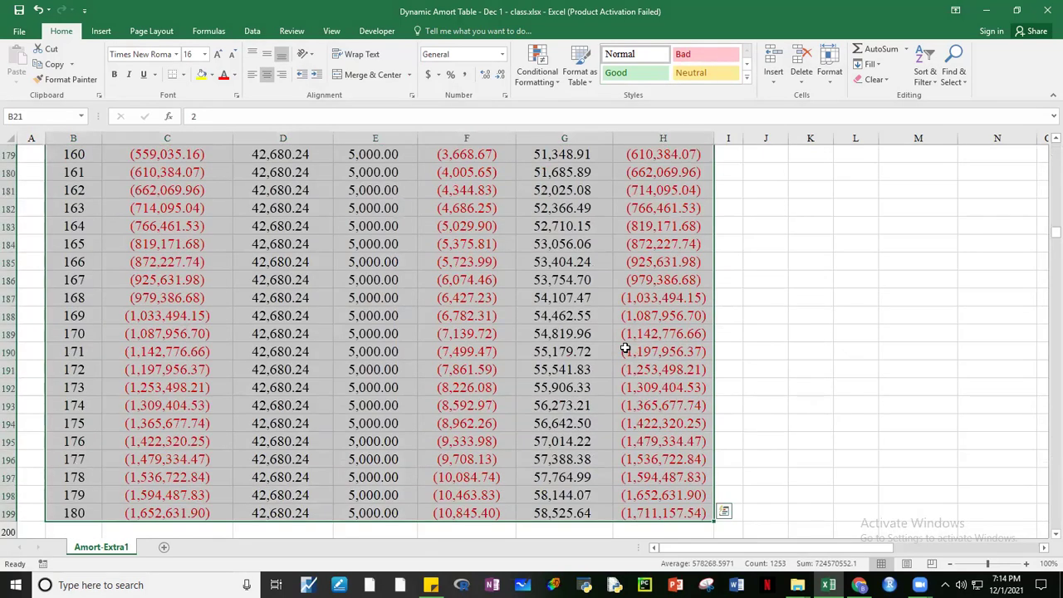
key(Delete)
key(ctrl+BackSpace)
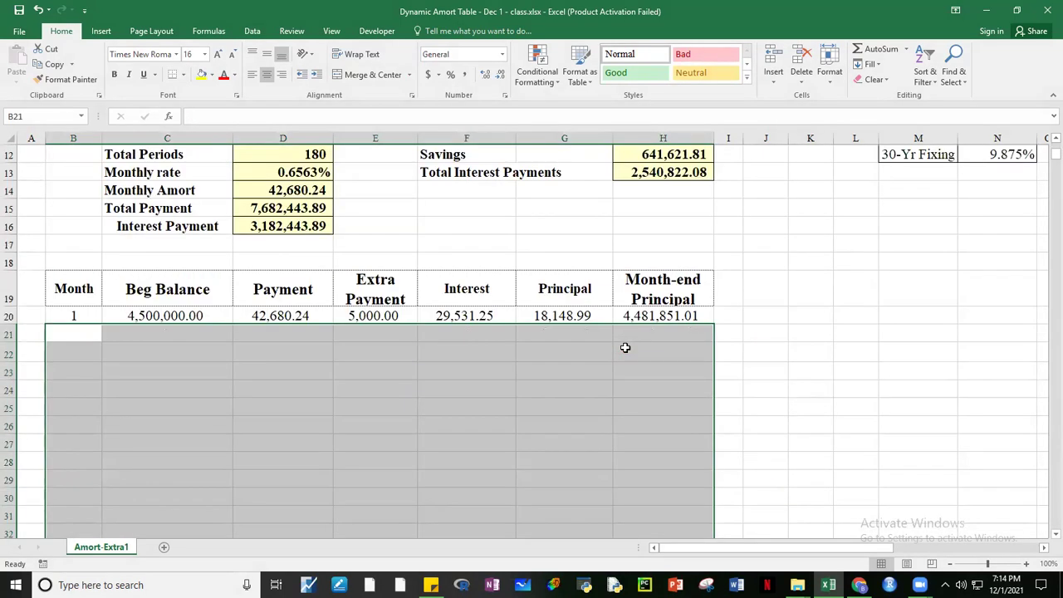
click(811, 371)
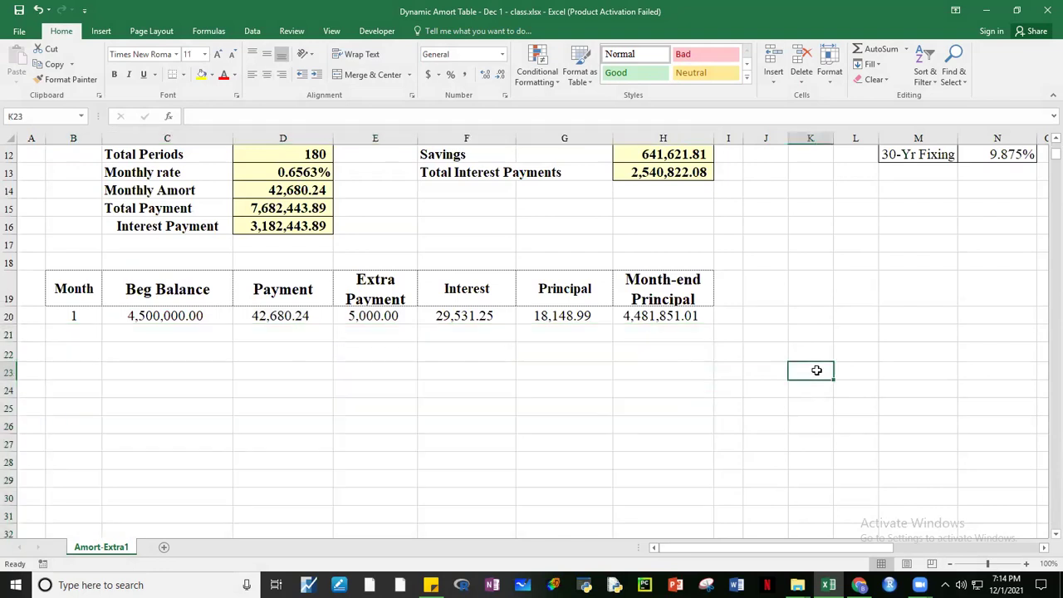
drag(61, 342, 633, 328)
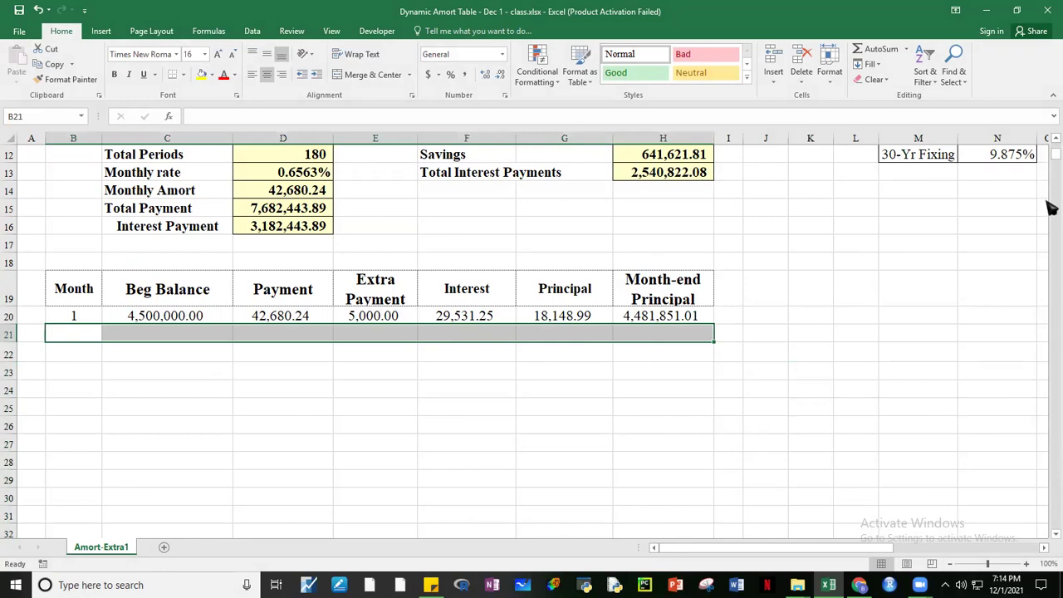
scroll(1050, 145, up, 2)
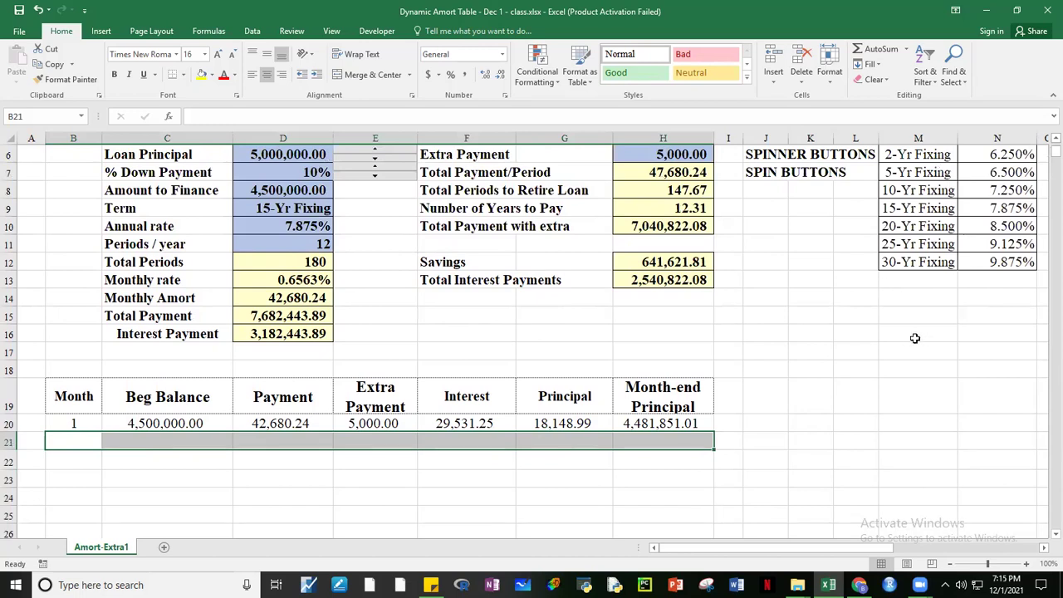
click(896, 404)
click(54, 423)
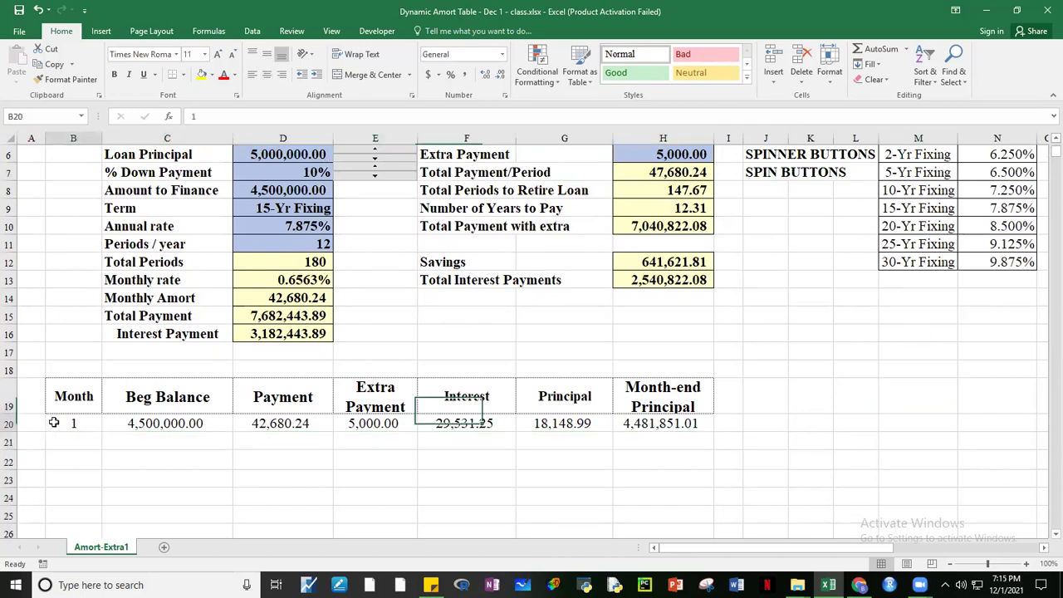
click(67, 440)
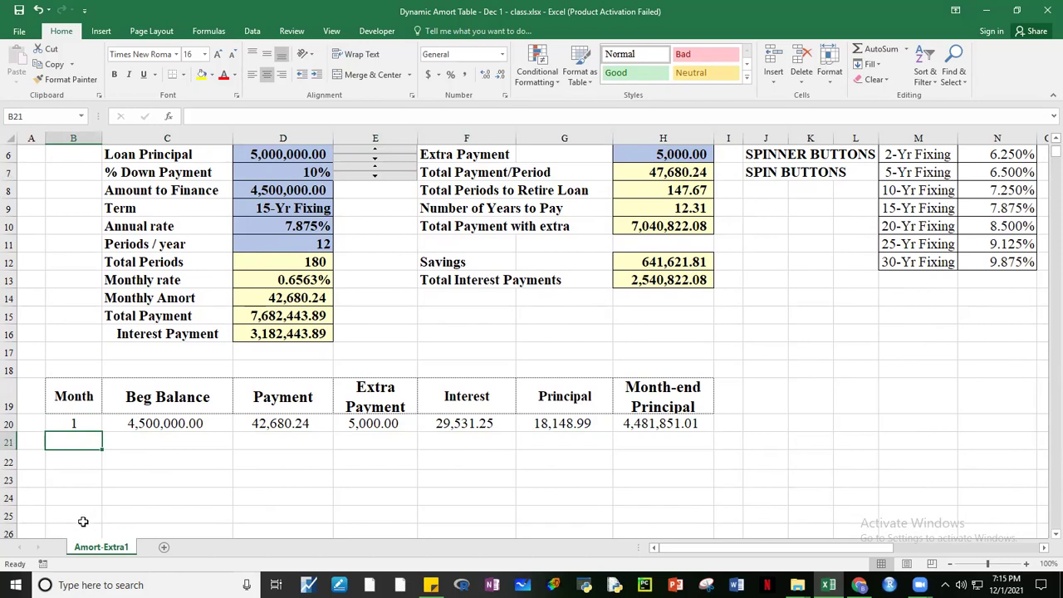
click(814, 434)
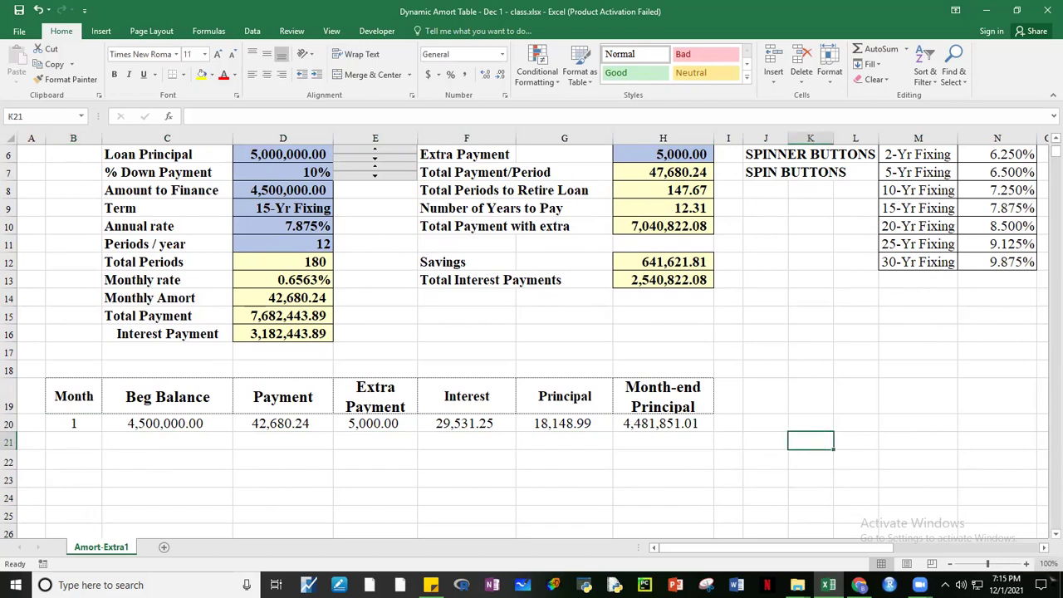
click(807, 401)
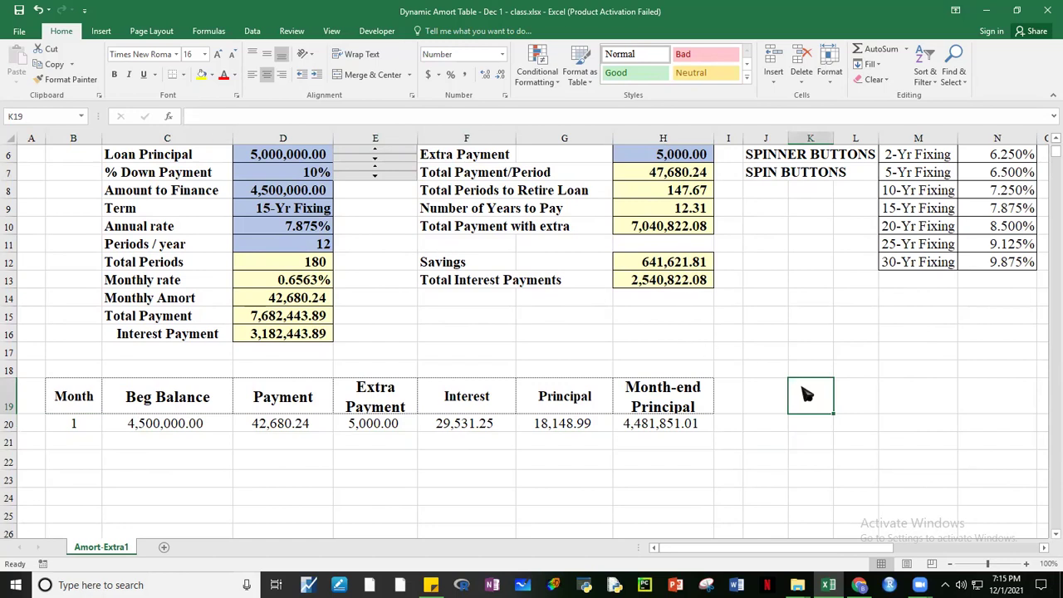
- Begin the formula =IF( in cell K19, scrolling right to bring the column into view
text(=IF)
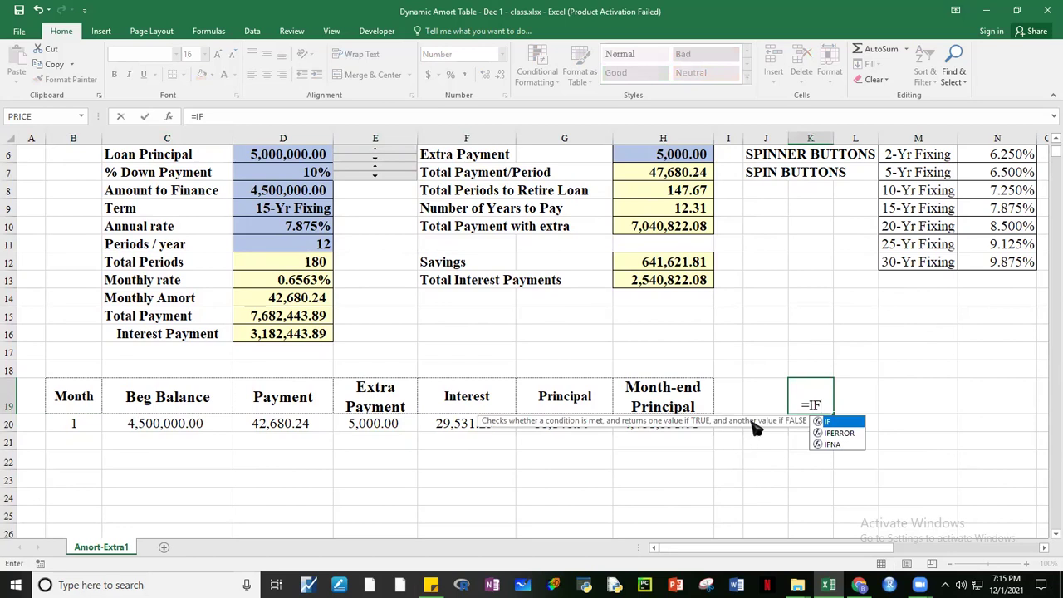
click(1045, 548)
click(1045, 549)
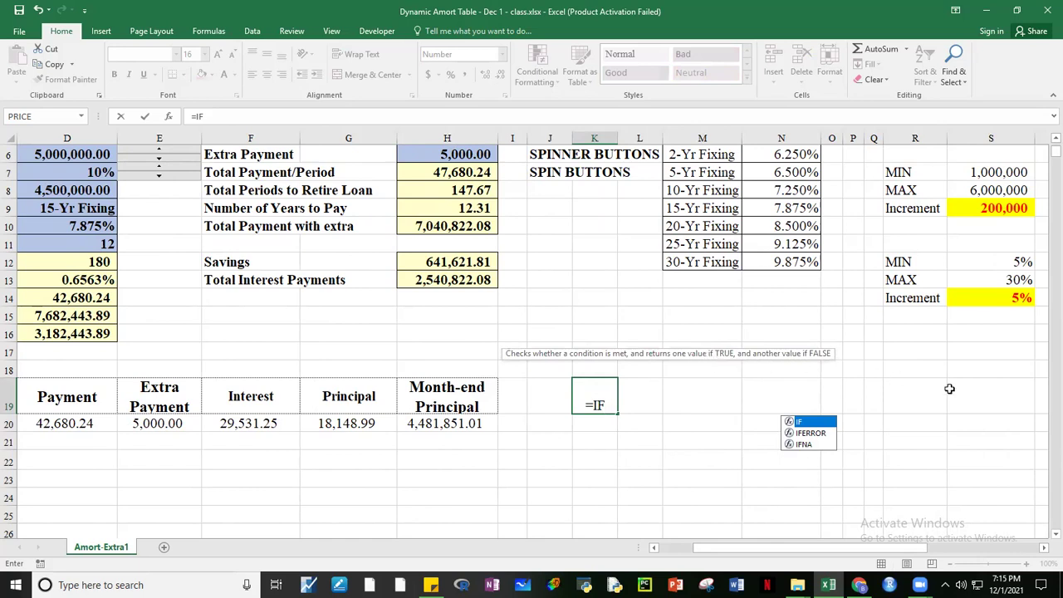
text(()
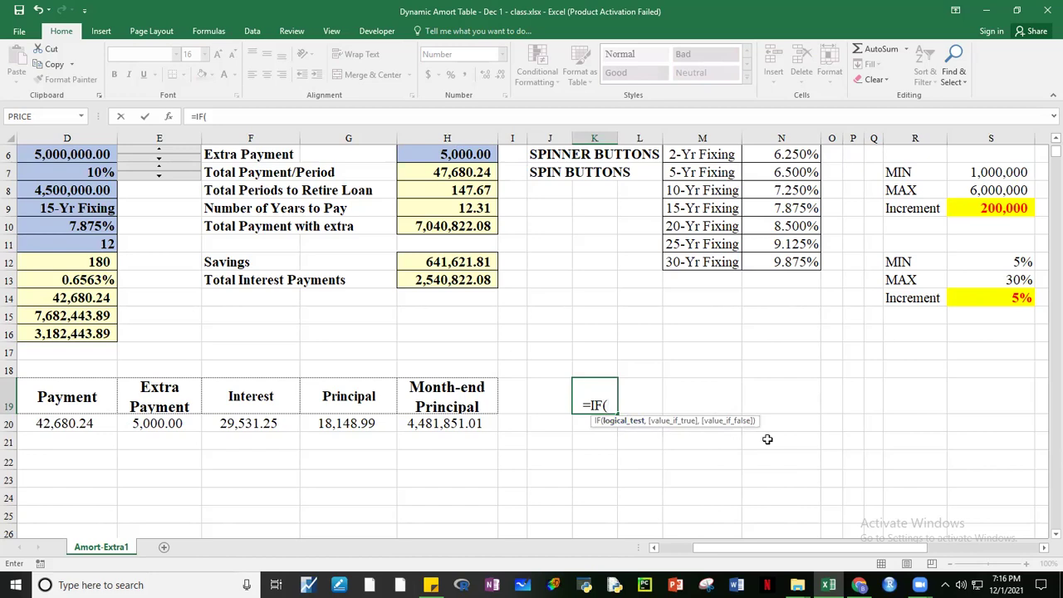
- Cancel the unfinished =IF( formula in cell K19
key(BackSpace)
key(Escape)
click(785, 479)
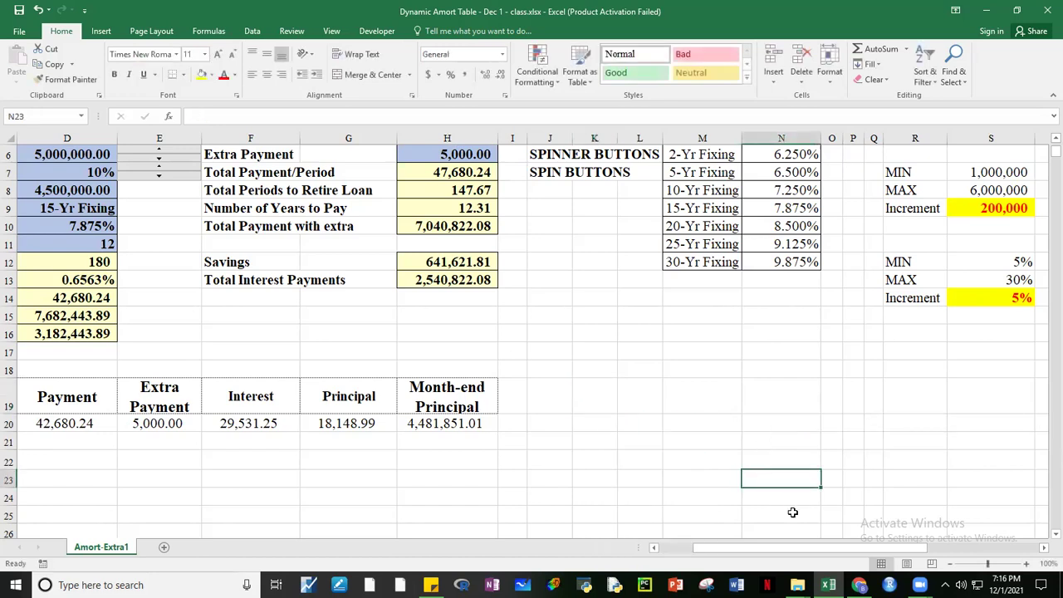
- Widen column B so the Month numbers have more room
drag(796, 552, 680, 551)
click(464, 514)
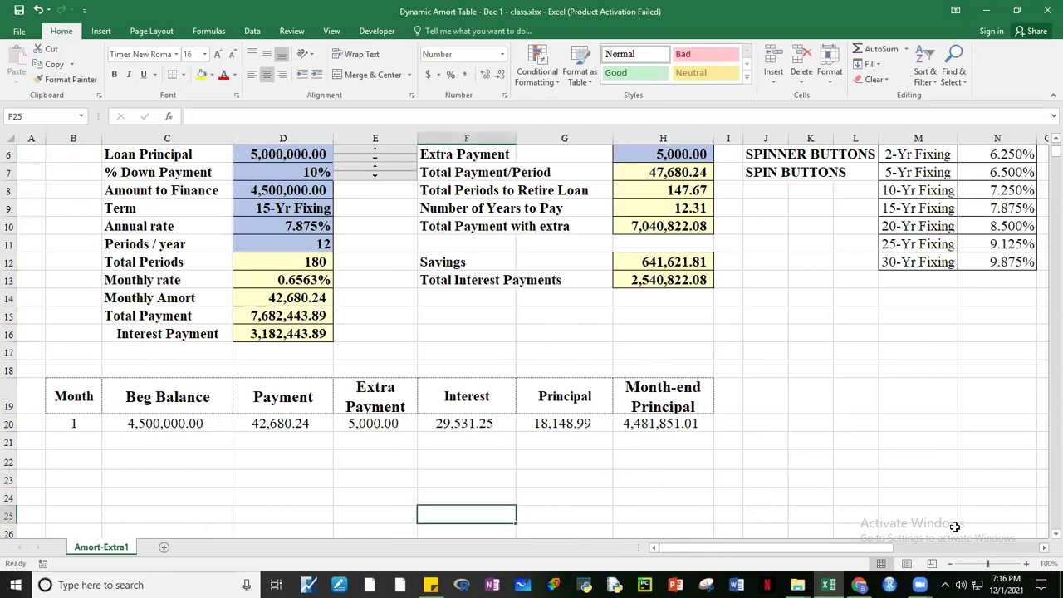
double_click(1054, 534)
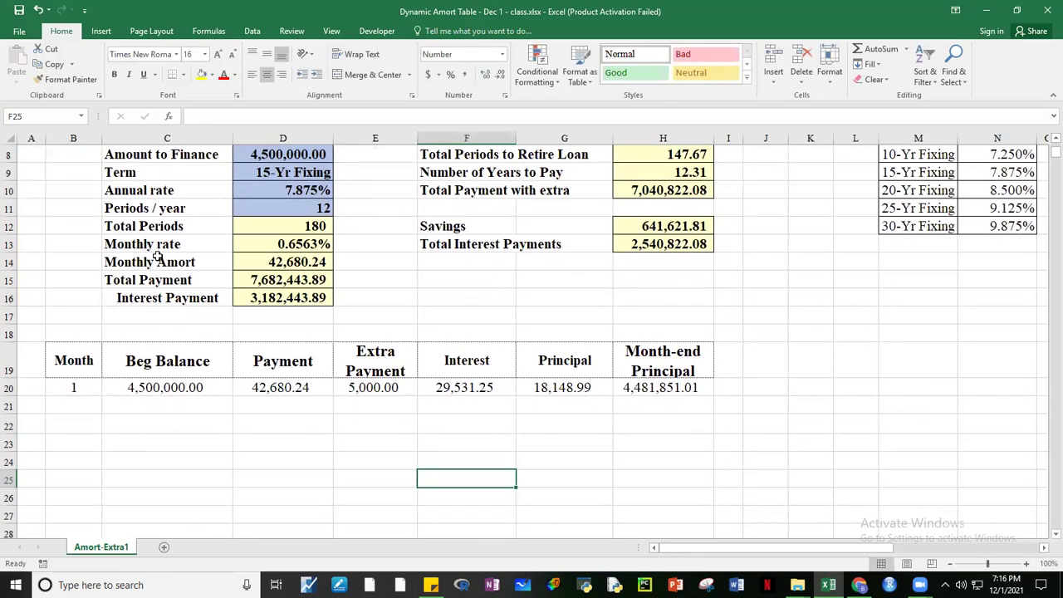
drag(103, 138, 218, 147)
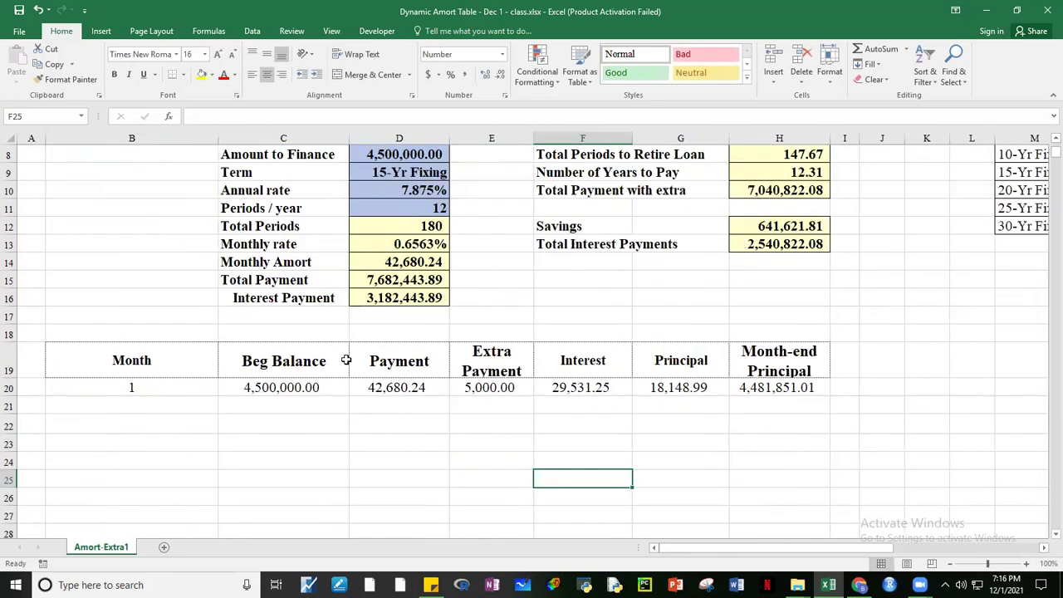
click(70, 403)
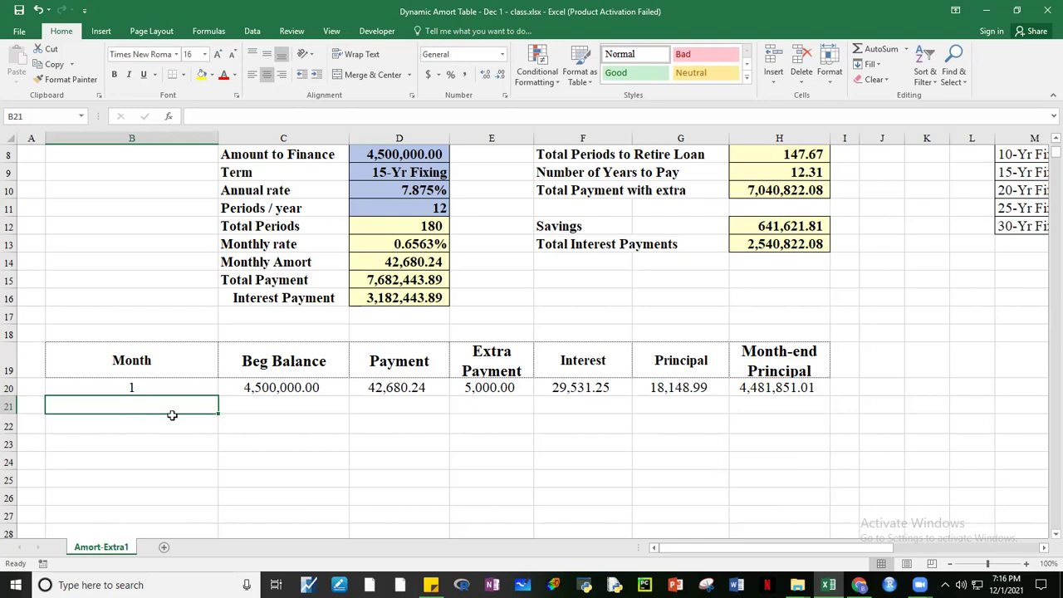
- Enter 180 in K20 and 148 in K16
click(933, 386)
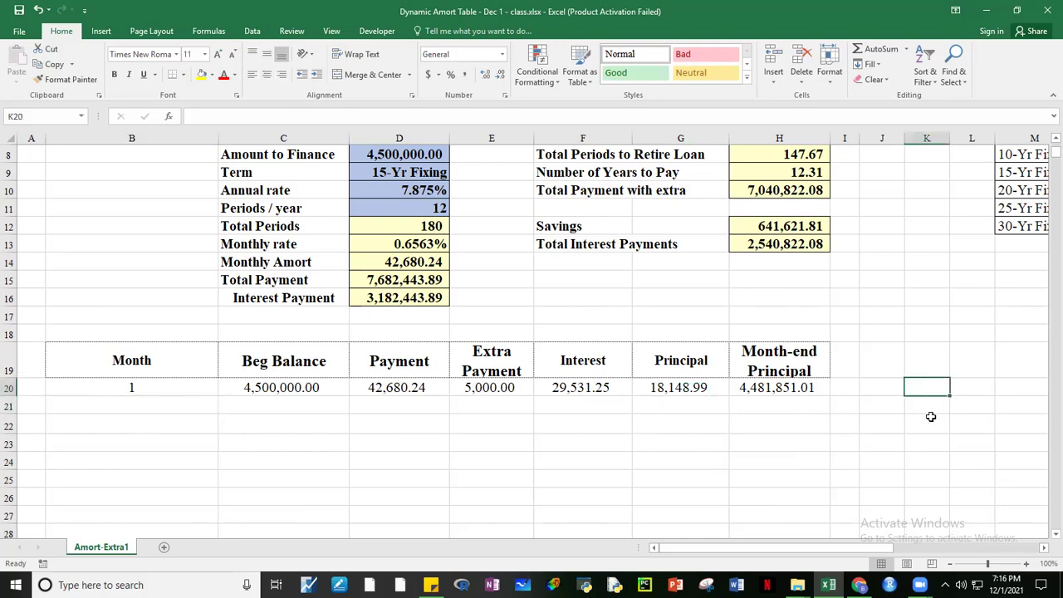
text(180)
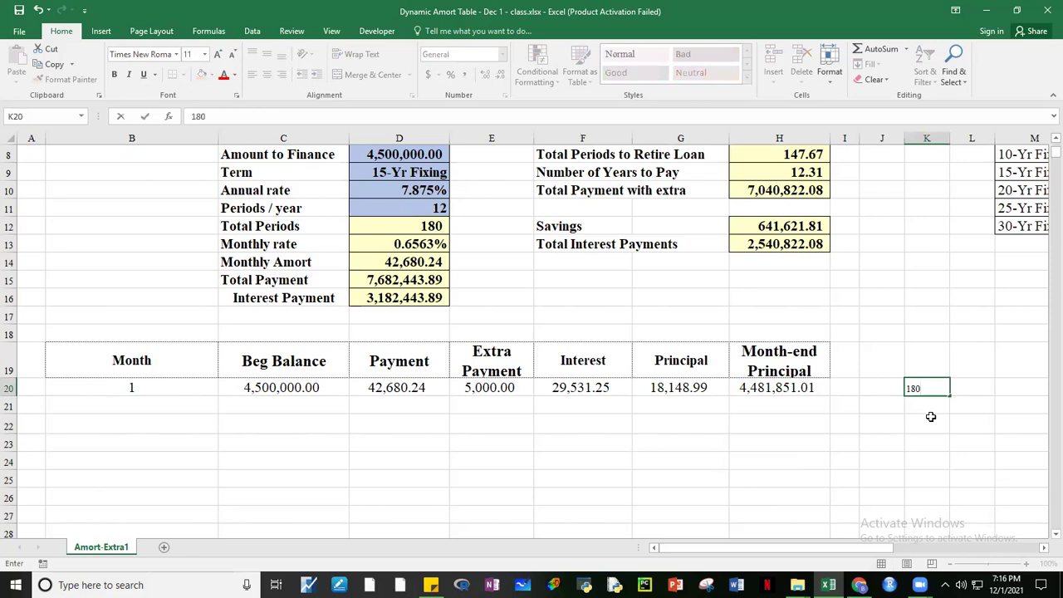
key(Up)
key(Up)
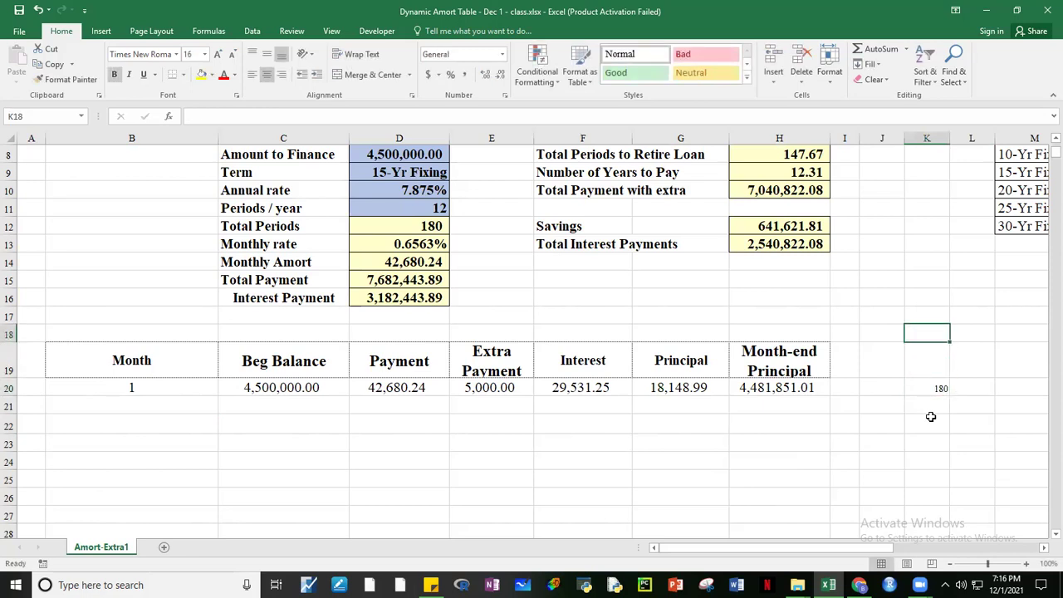
key(Up)
key(Up)
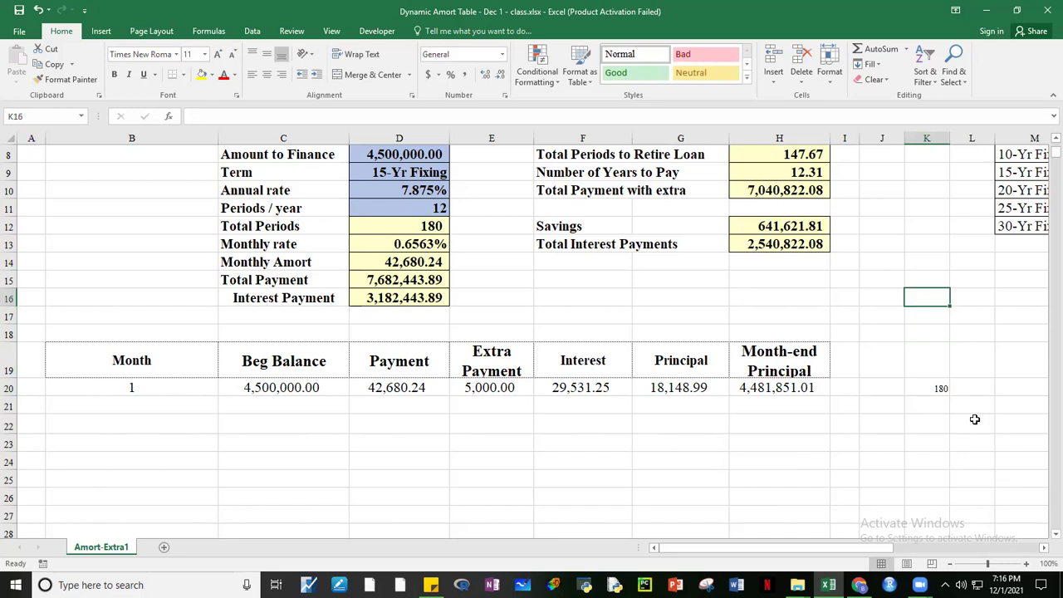
text(148)
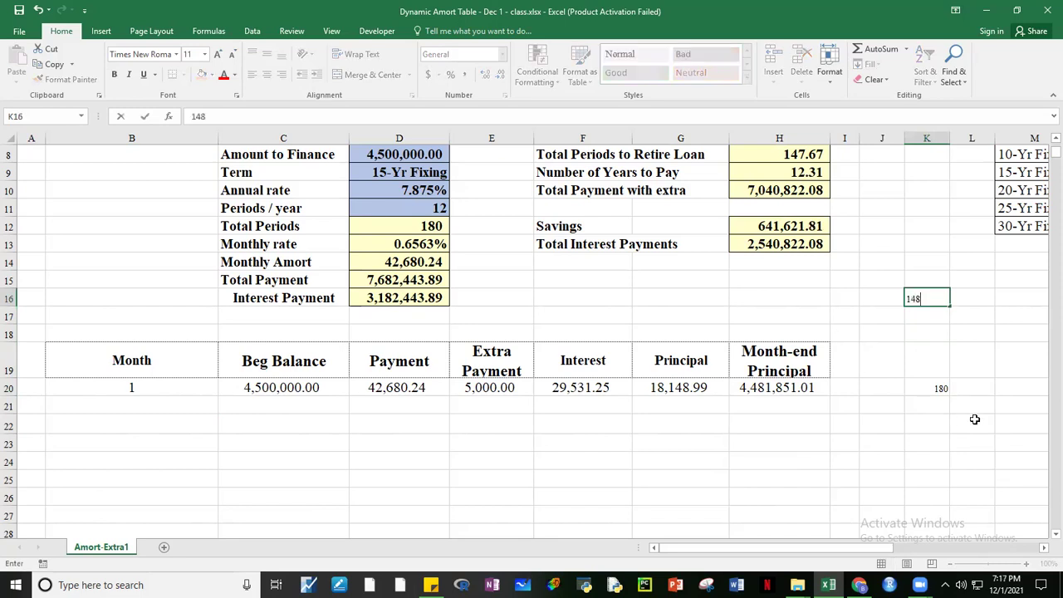
key(ctrl+Return)
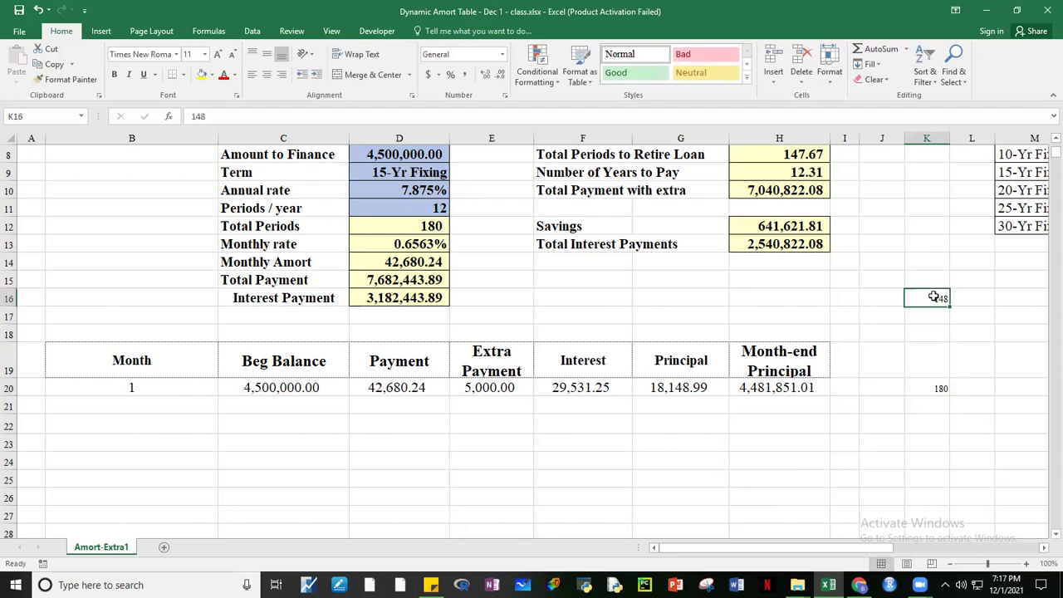
- Check cells K16 through K20 around the new 148 and 180 entries
click(933, 318)
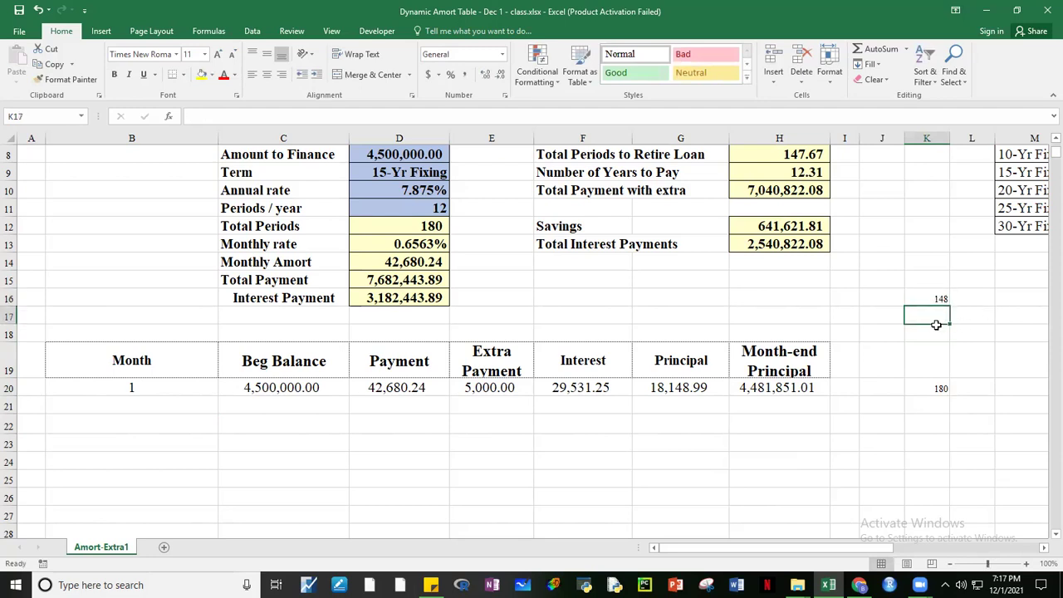
click(935, 336)
click(936, 363)
click(937, 386)
drag(927, 321, 933, 387)
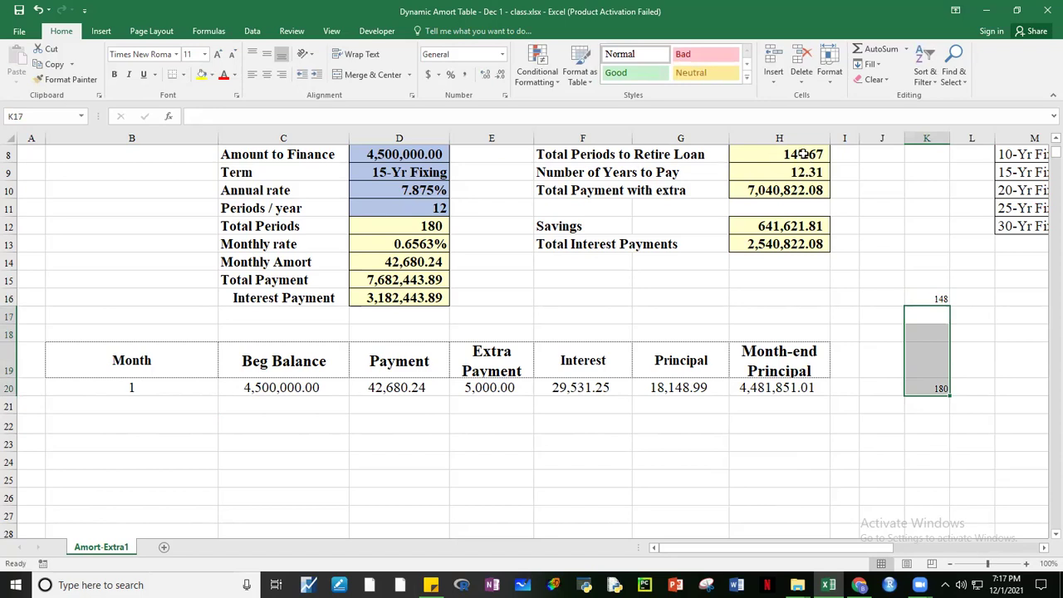
click(942, 301)
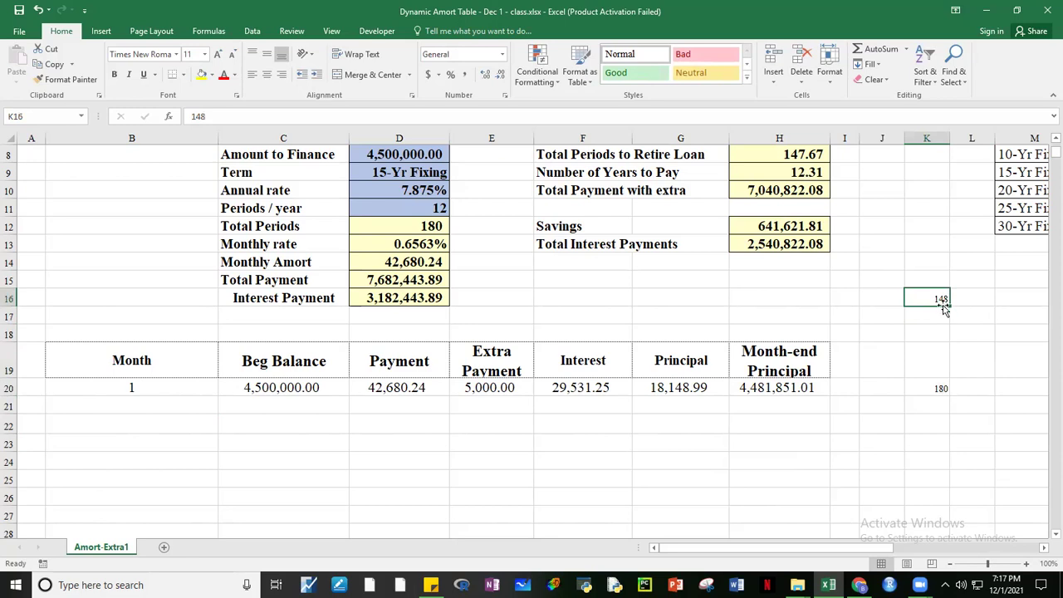
click(939, 422)
click(962, 330)
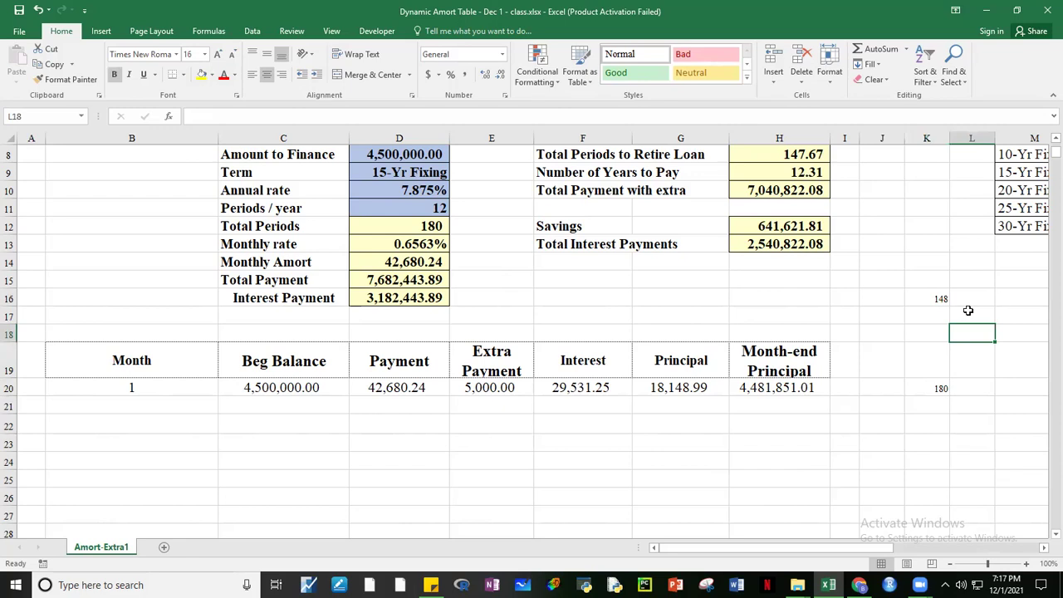
click(143, 405)
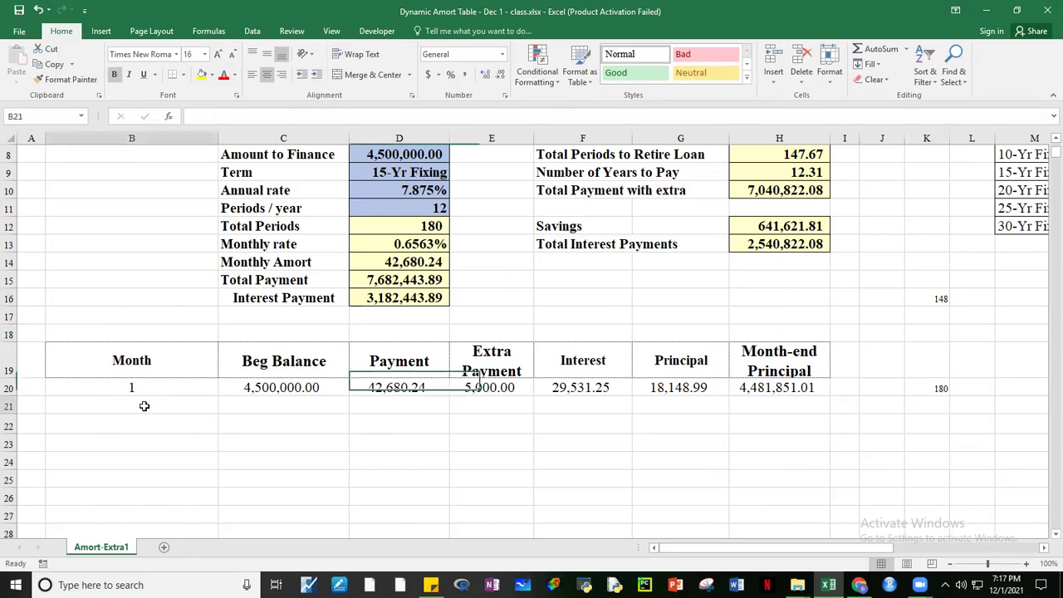
text(=)
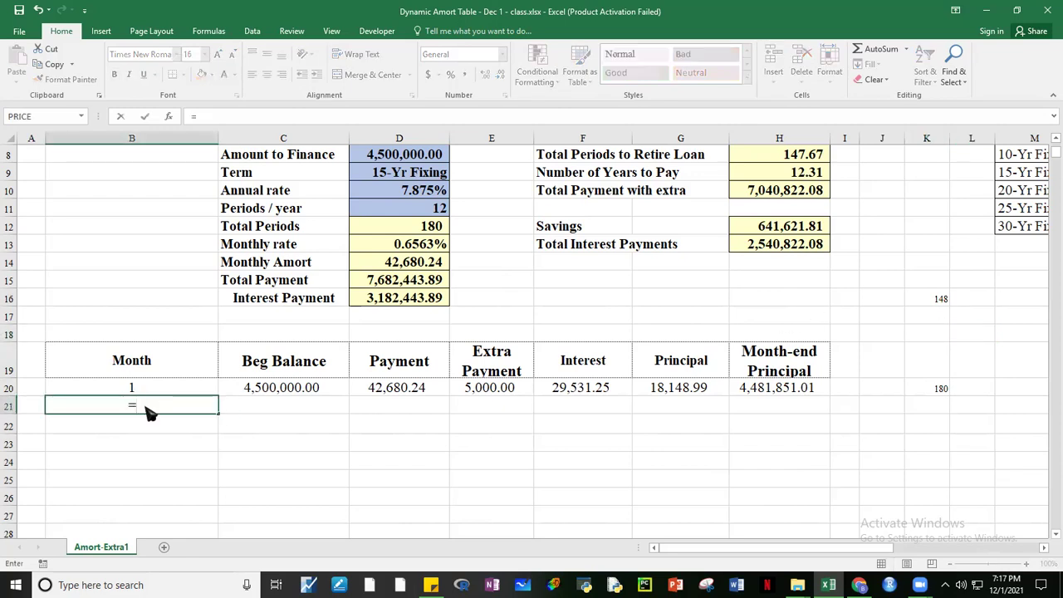
text(if)
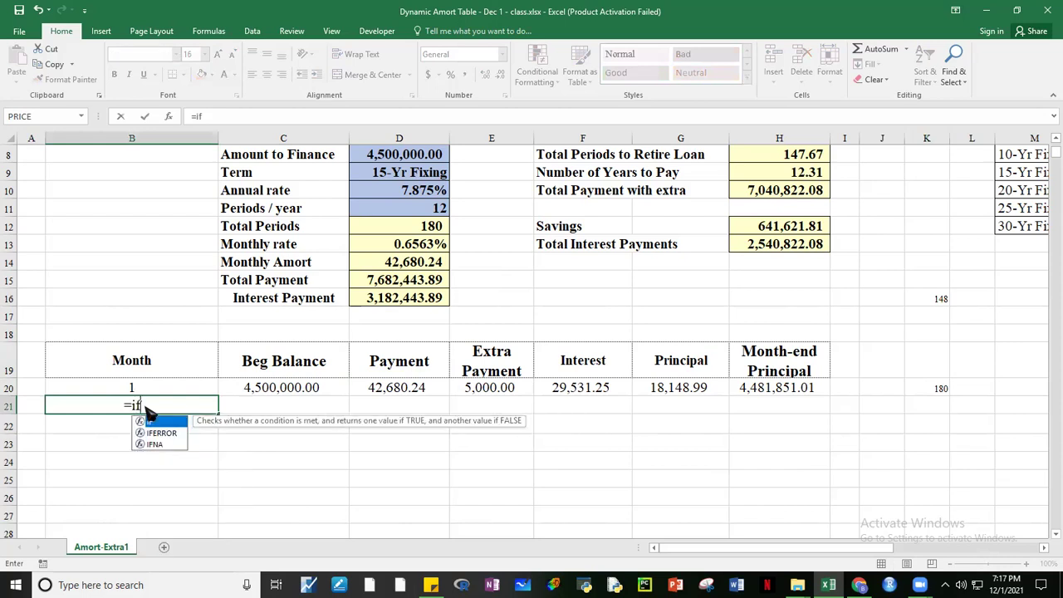
key(BackSpace)
key(BackSpace)
text(if()
key(BackSpace)
key(BackSpace)
key(BackSpace)
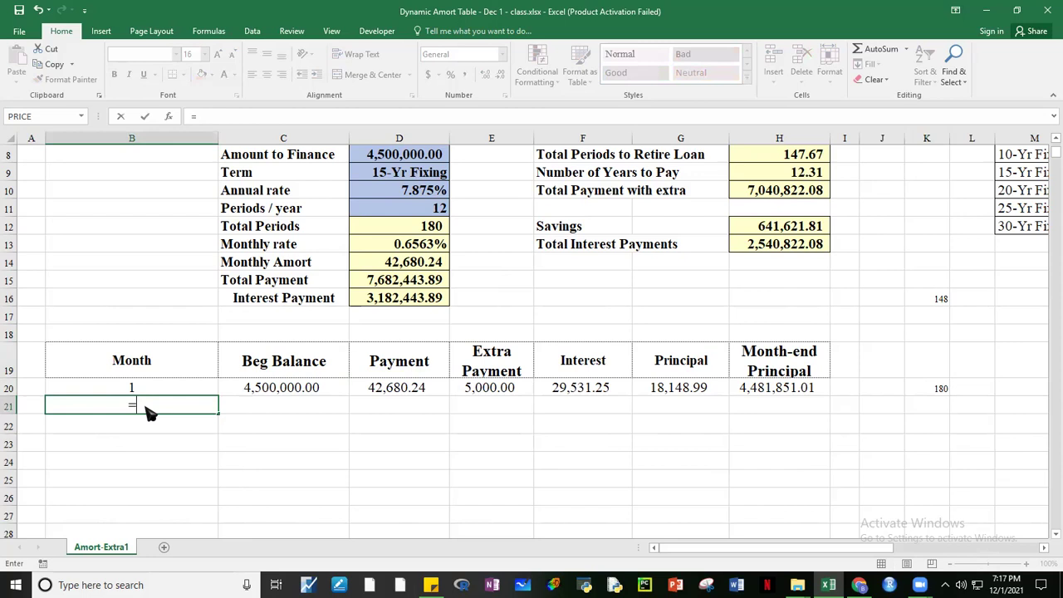
text(IF)
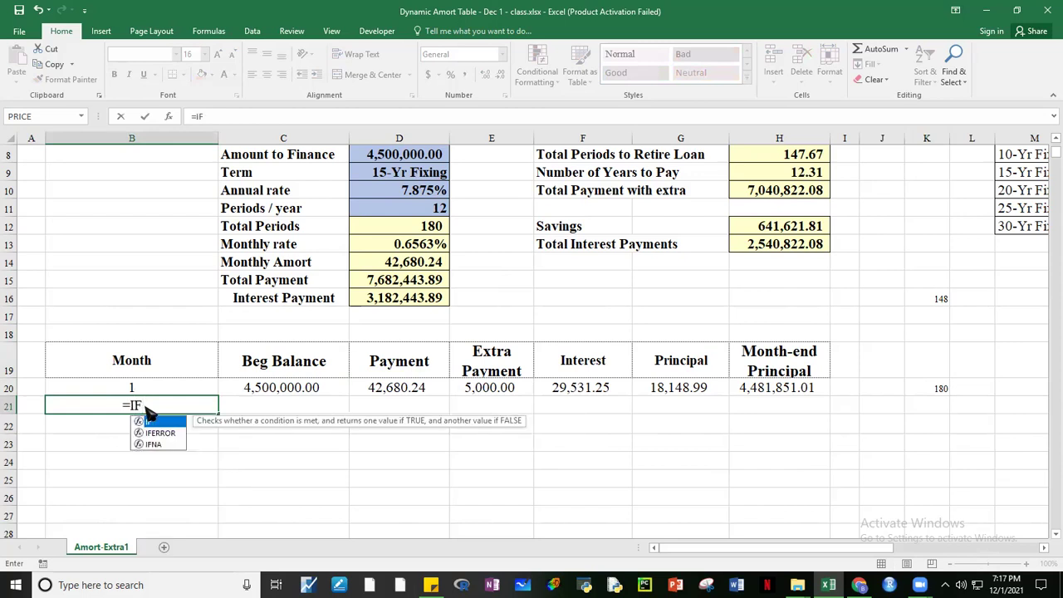
text(()
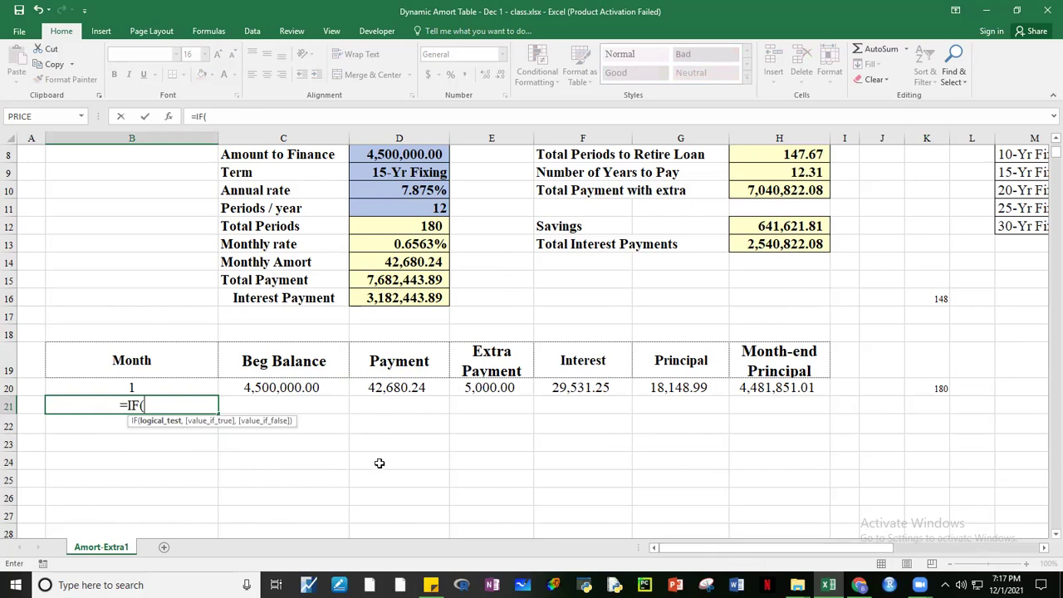
key(Escape)
click(930, 335)
click(932, 321)
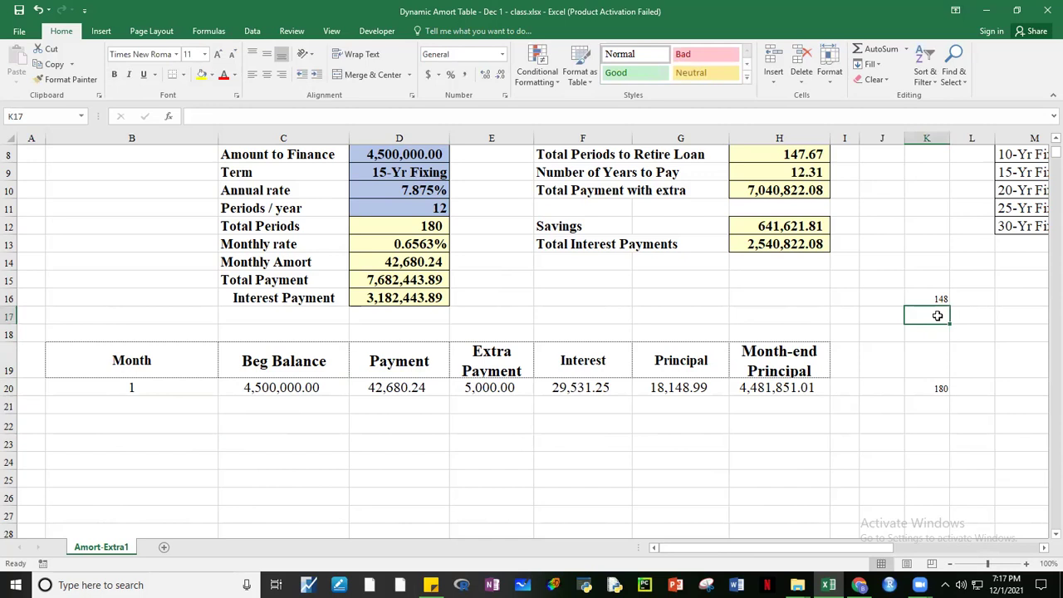
- Check column K's values, 148 in K16 and 180 in K20, and select cell B21
click(934, 337)
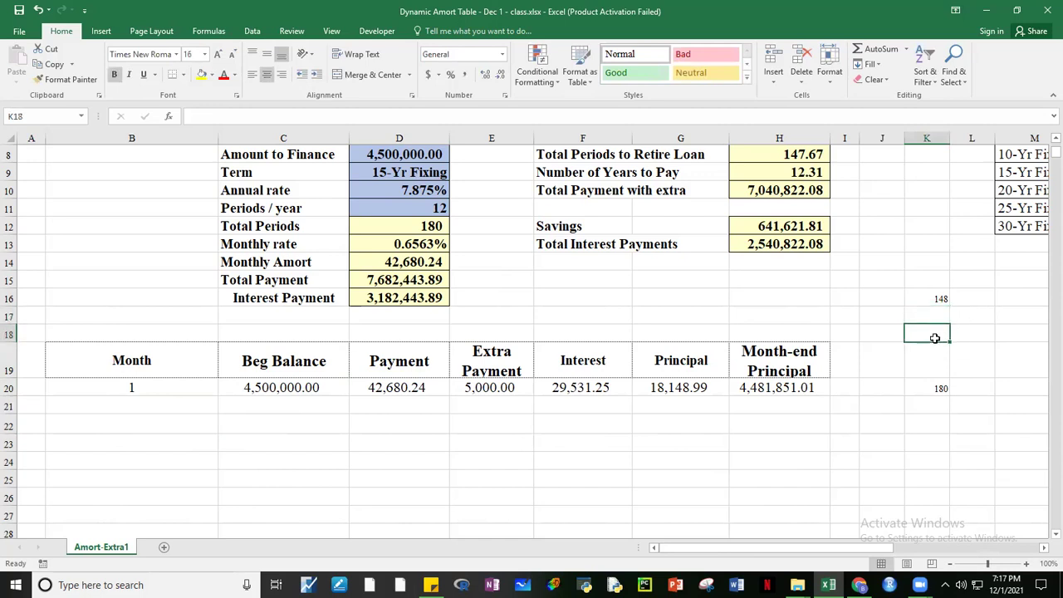
click(918, 312)
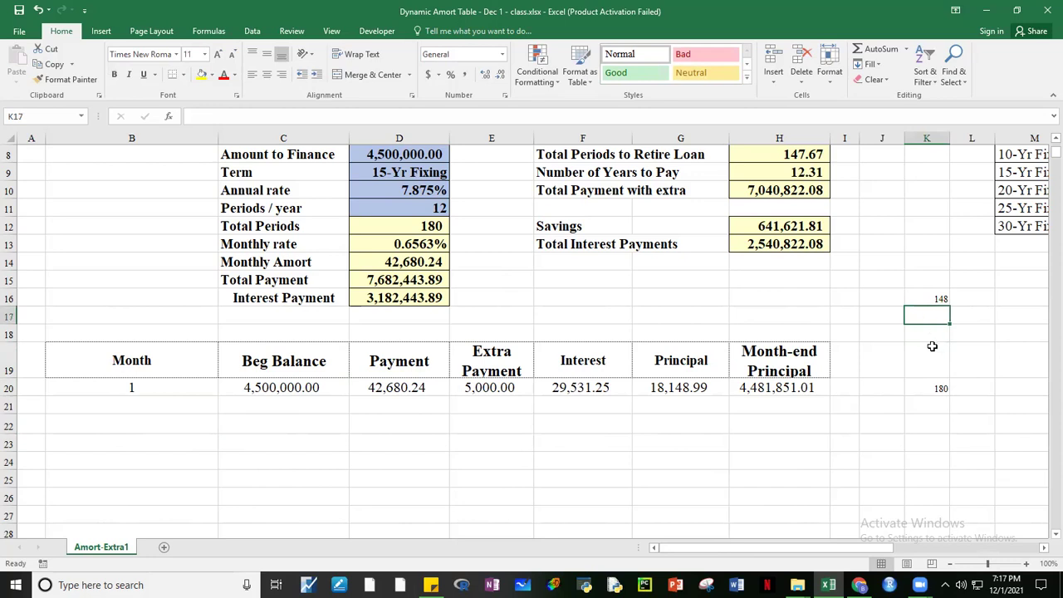
click(927, 329)
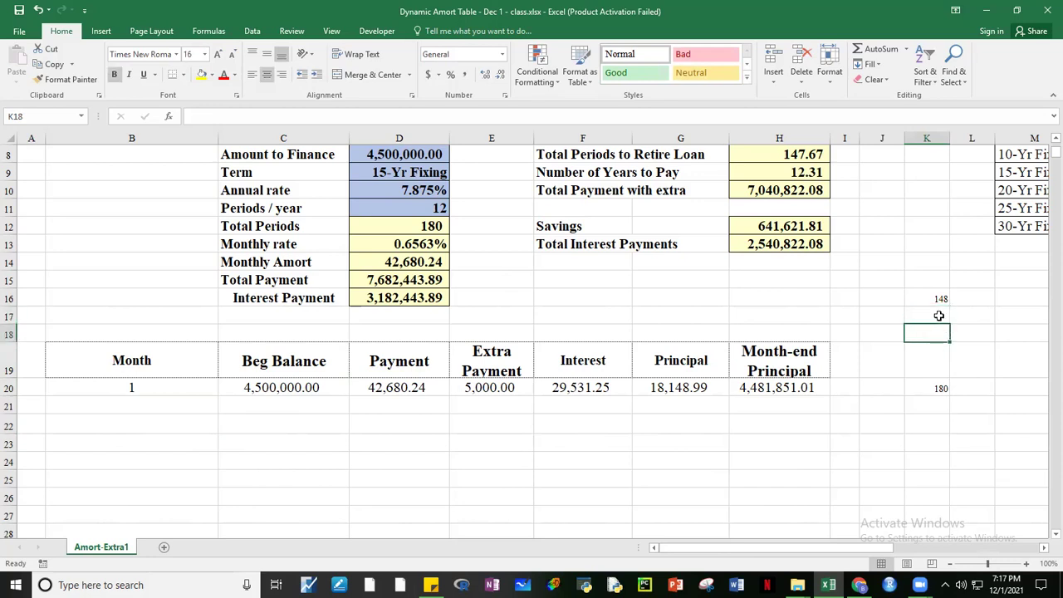
click(938, 316)
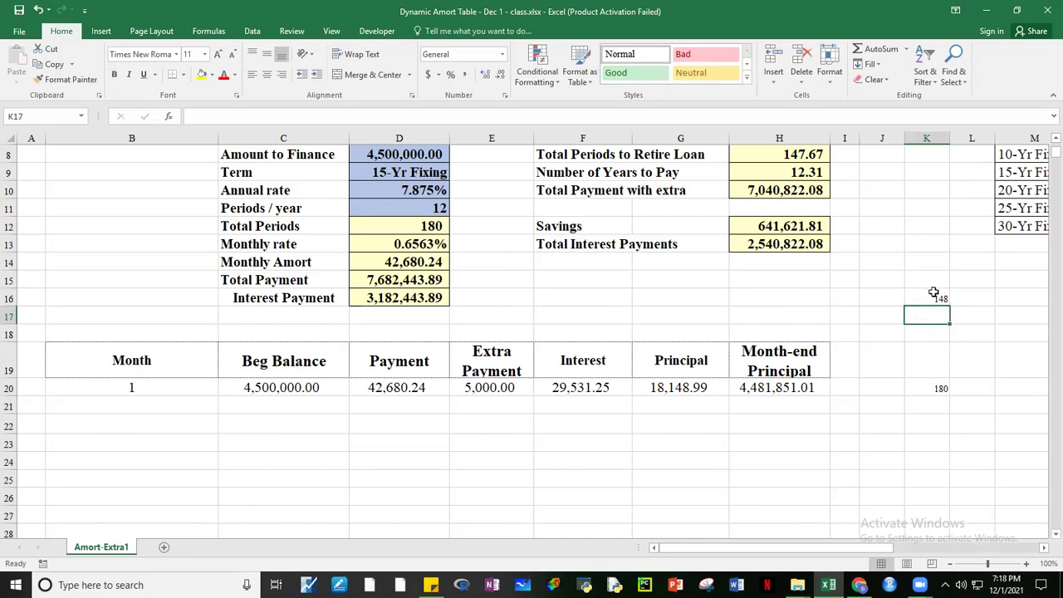
key(Down)
key(Down)
key(Down)
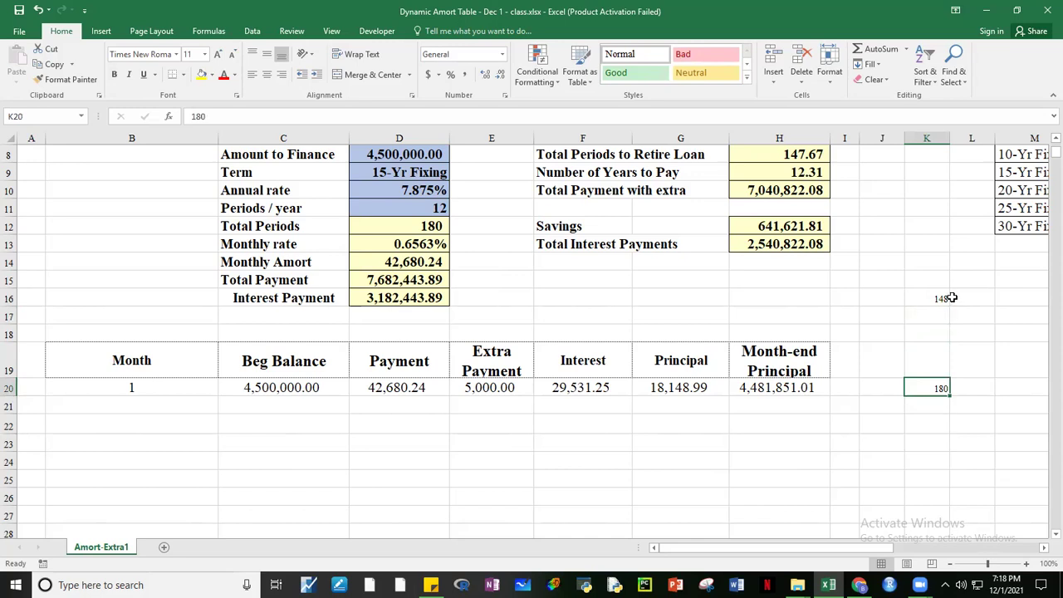
click(936, 301)
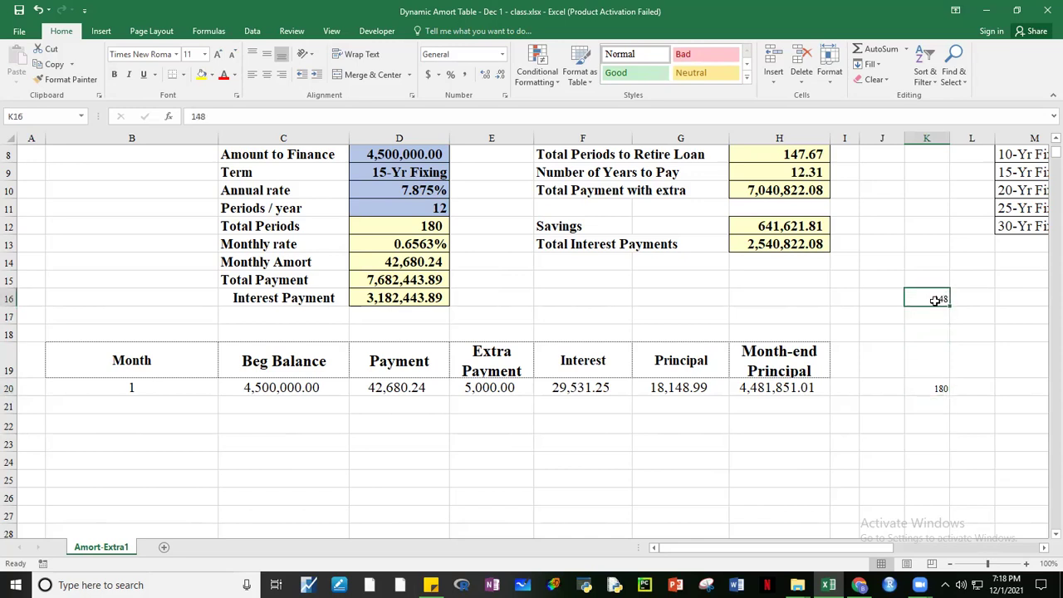
click(935, 390)
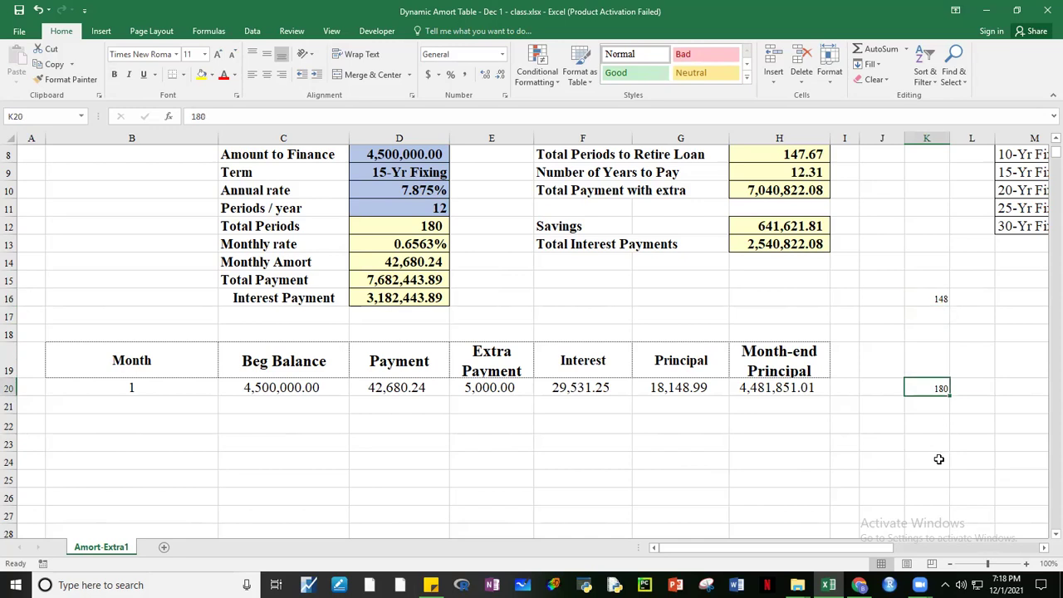
click(934, 363)
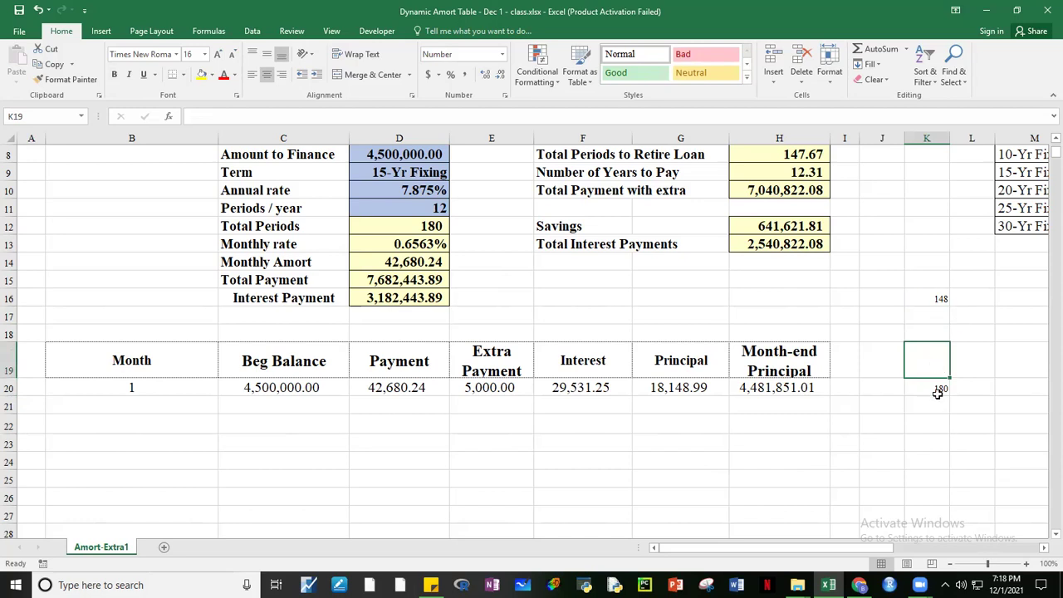
click(939, 387)
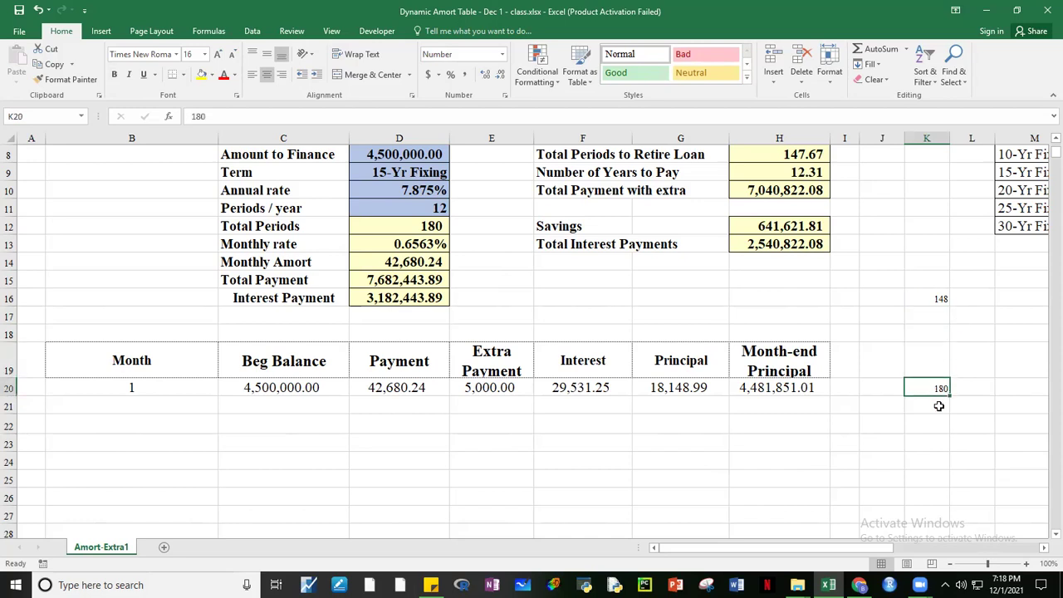
click(142, 405)
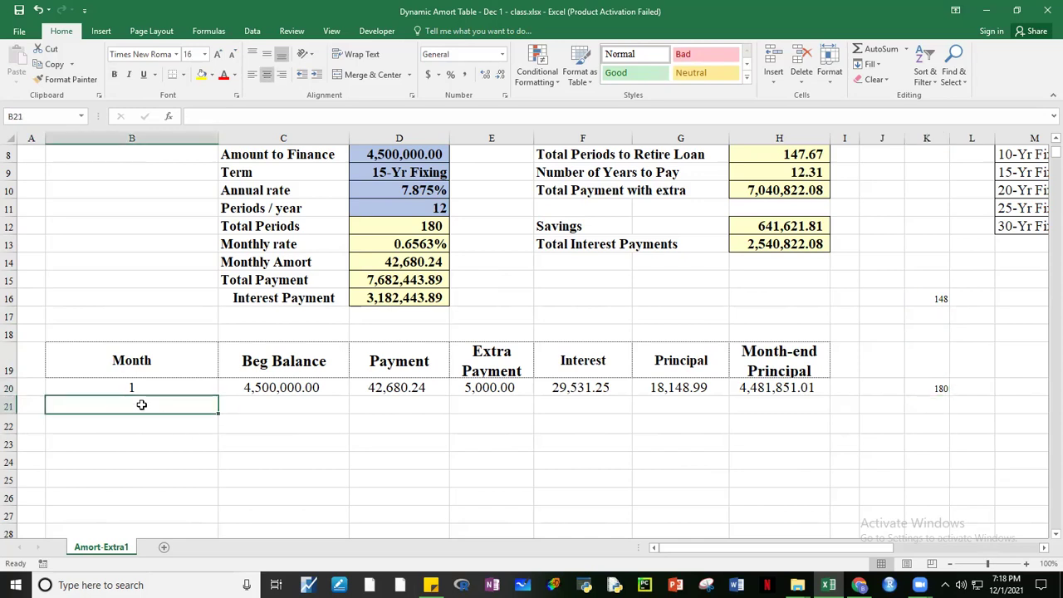
- Start B21's formula as =IF(B20="","") so it blanks when the previous month is empty
text(=IF()
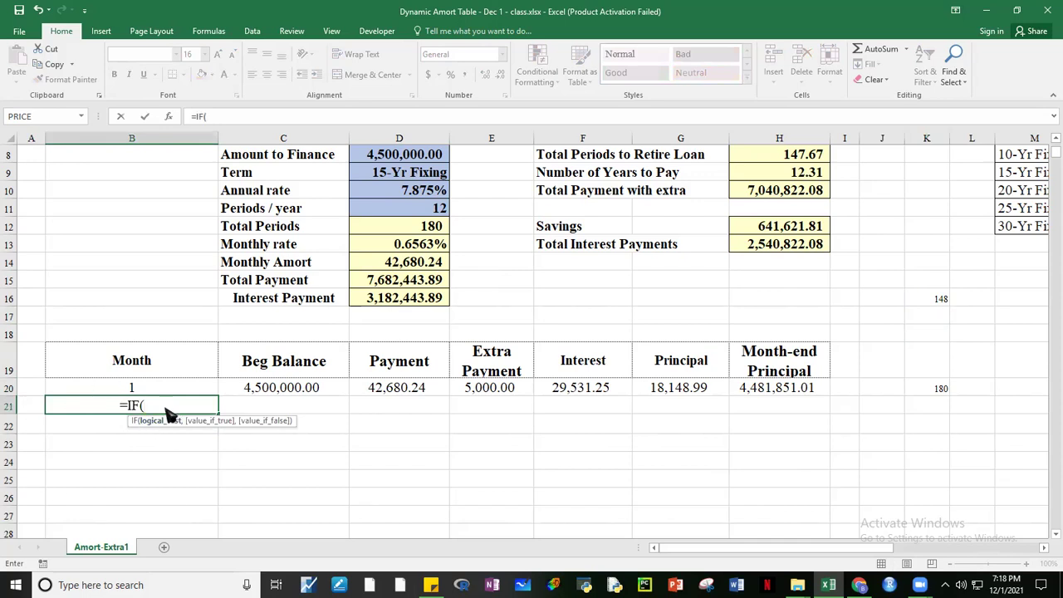
click(147, 388)
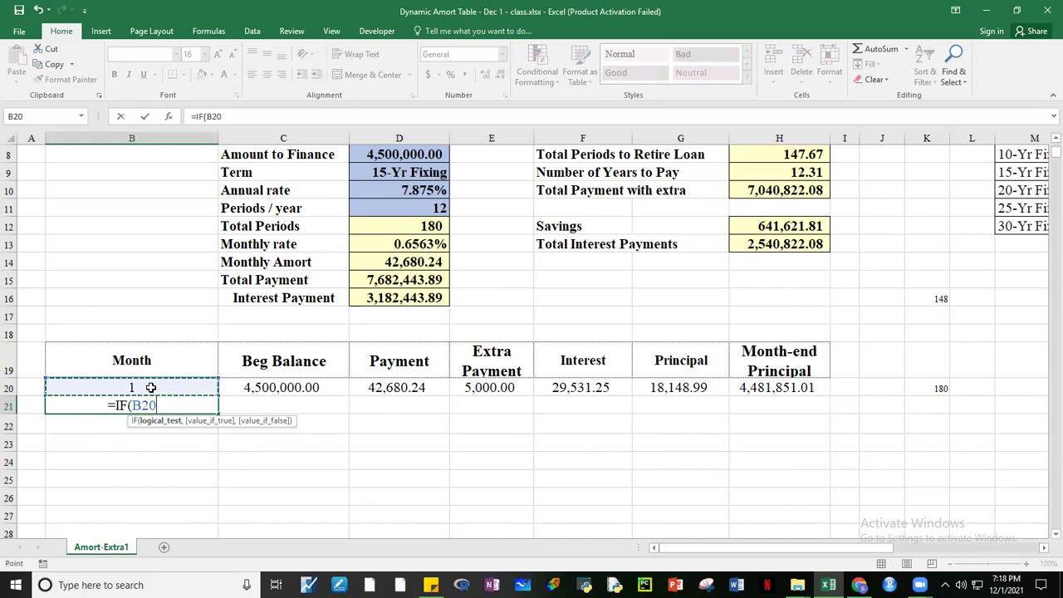
text(="")
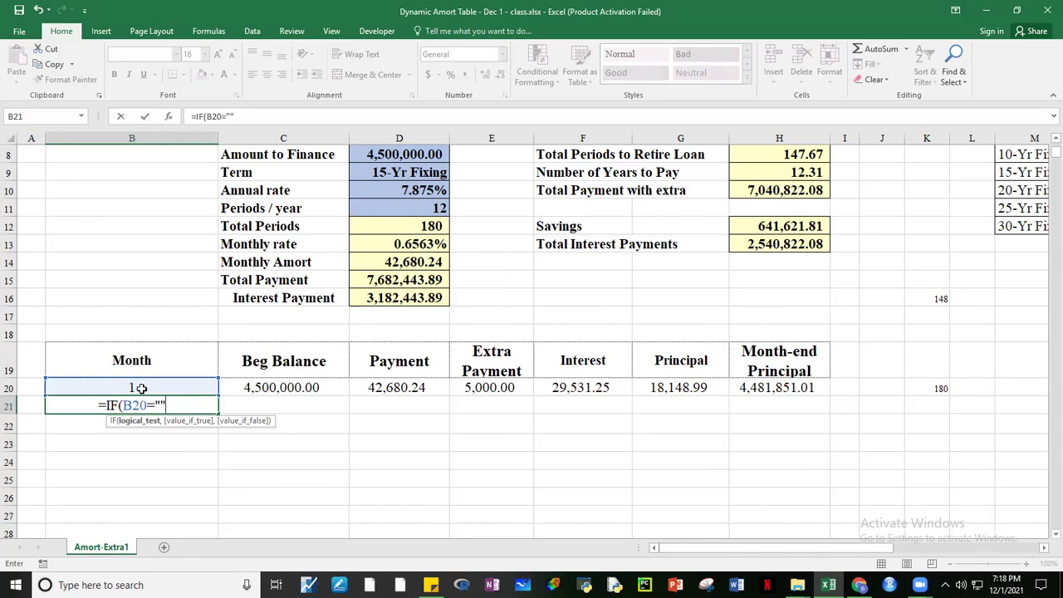
text(,)
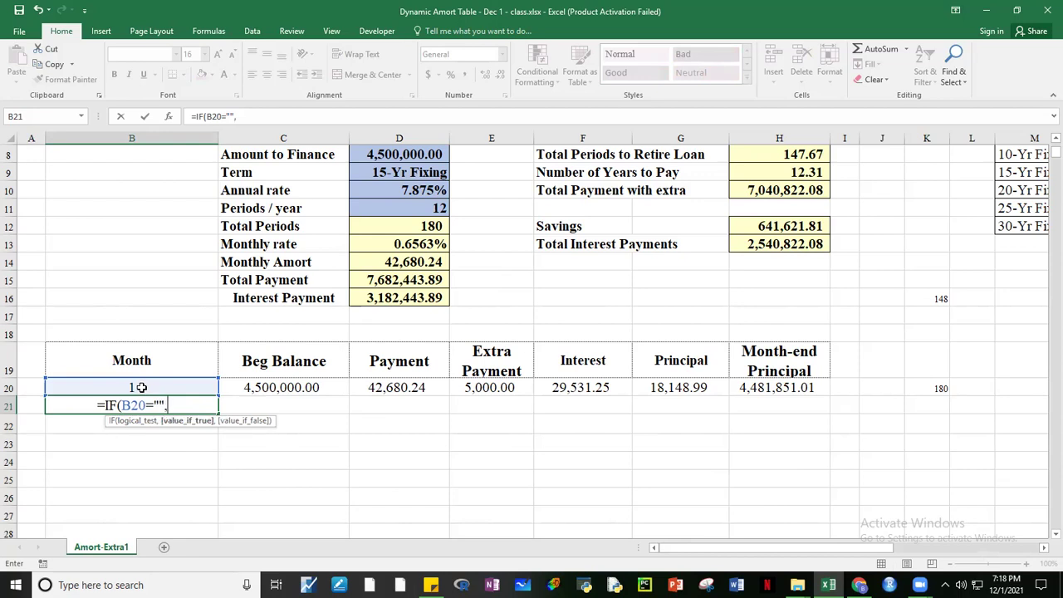
text("")
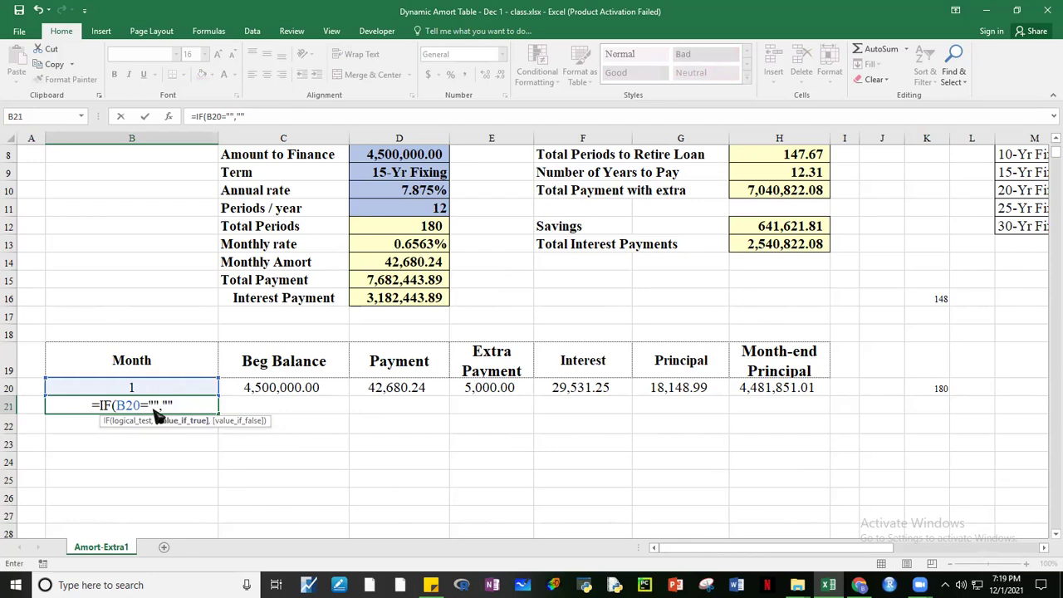
click(936, 334)
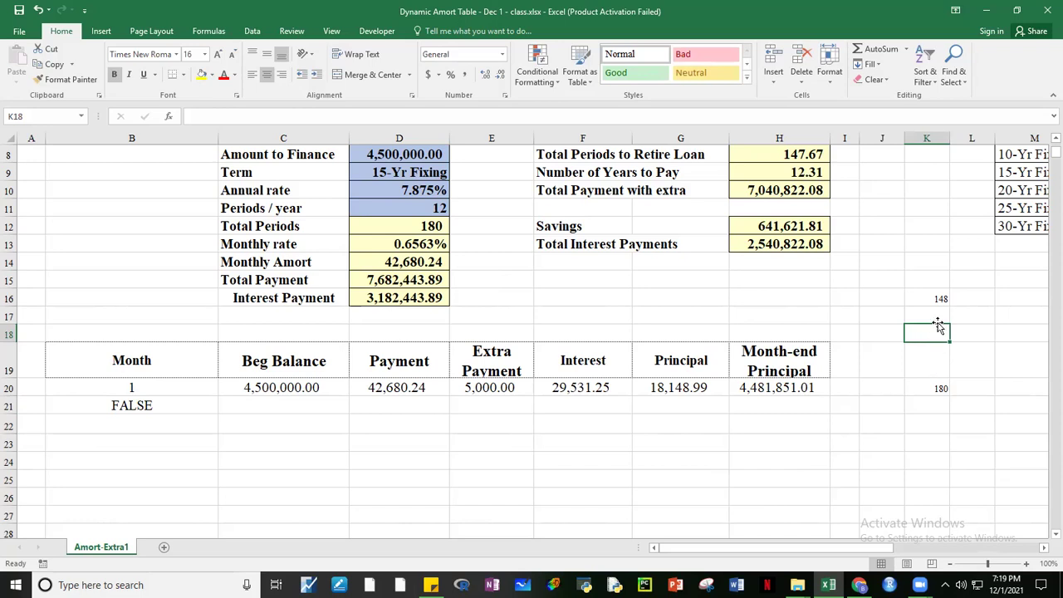
click(941, 312)
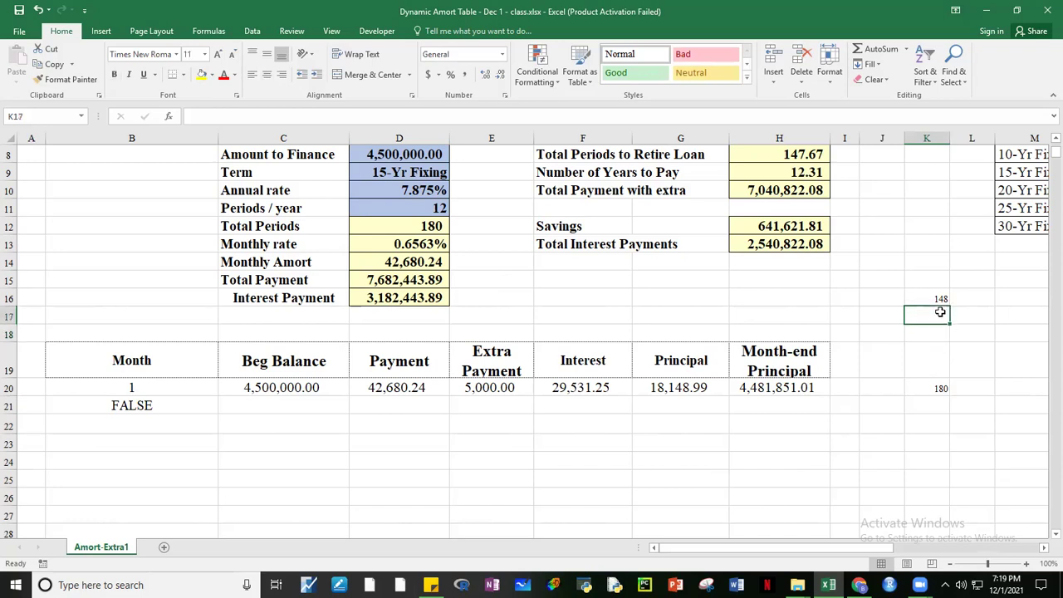
- Extend B21's formula with a nested IF(H20=0,"", that blanks once principal reaches zero
click(164, 410)
double_click(163, 410)
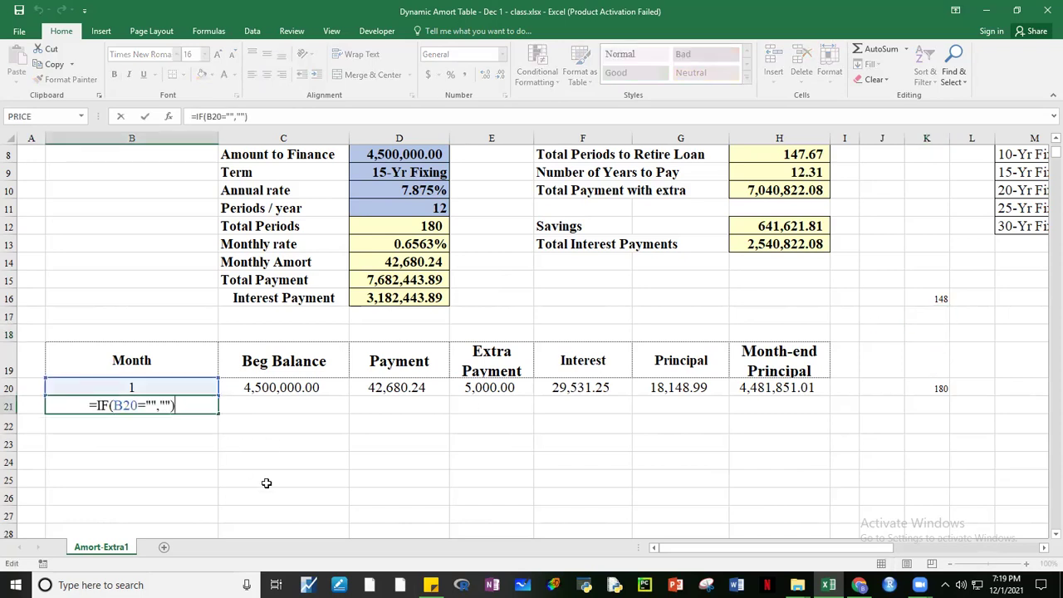
key(BackSpace)
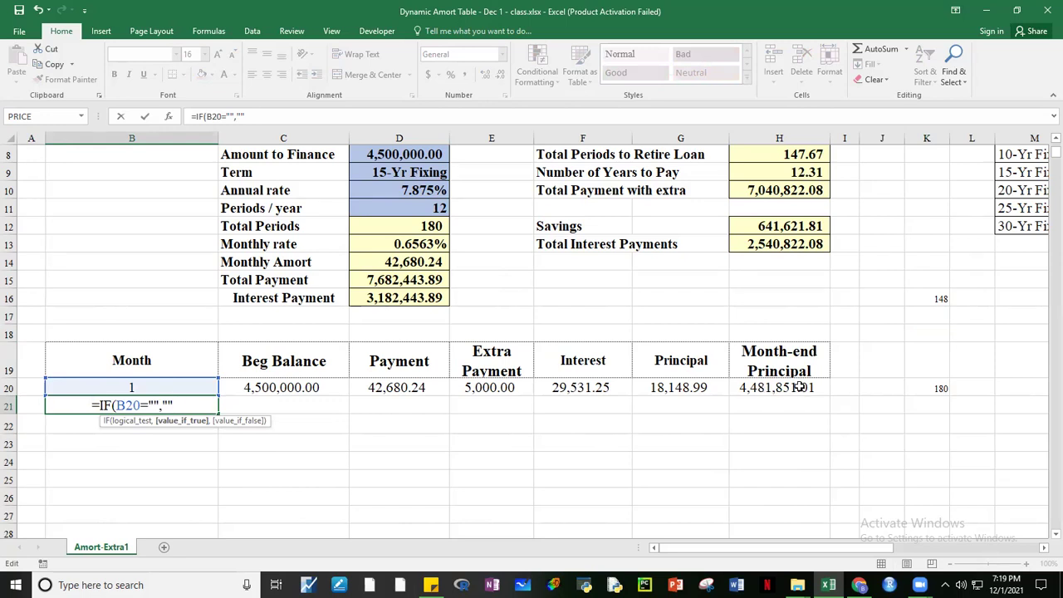
text(,)
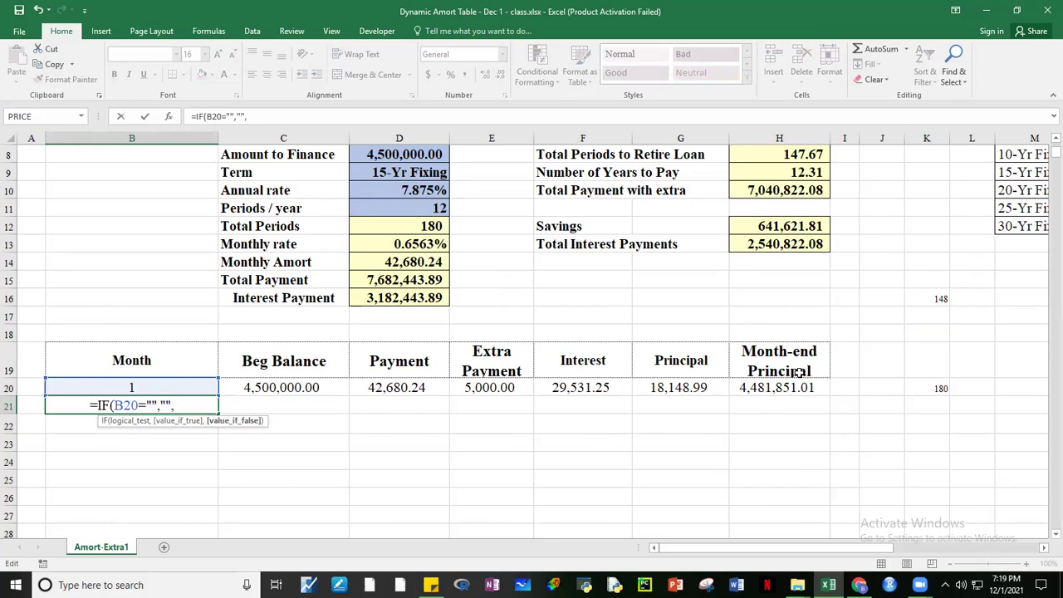
text(IF()
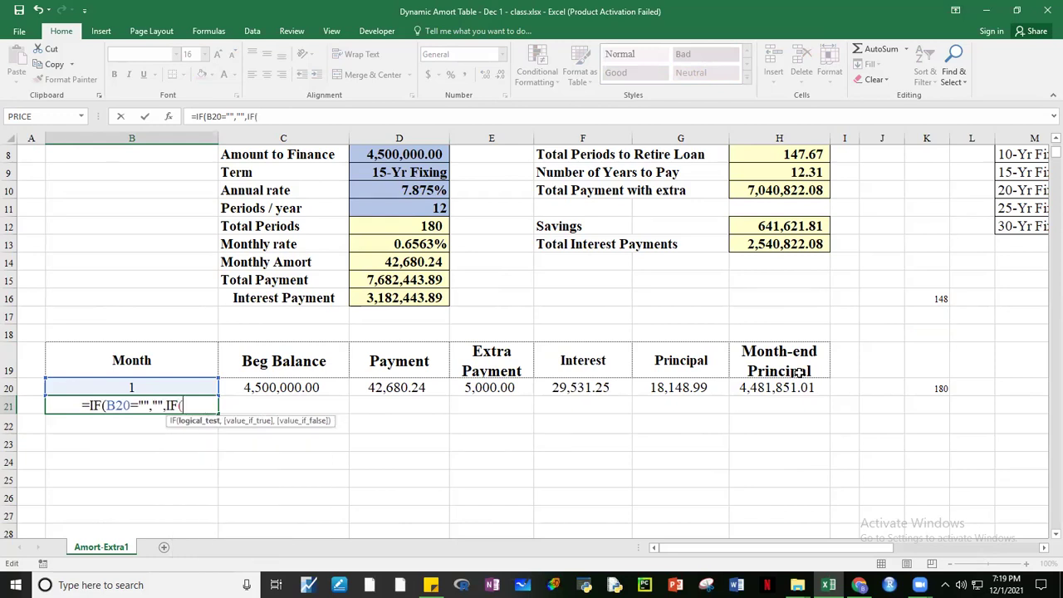
click(818, 388)
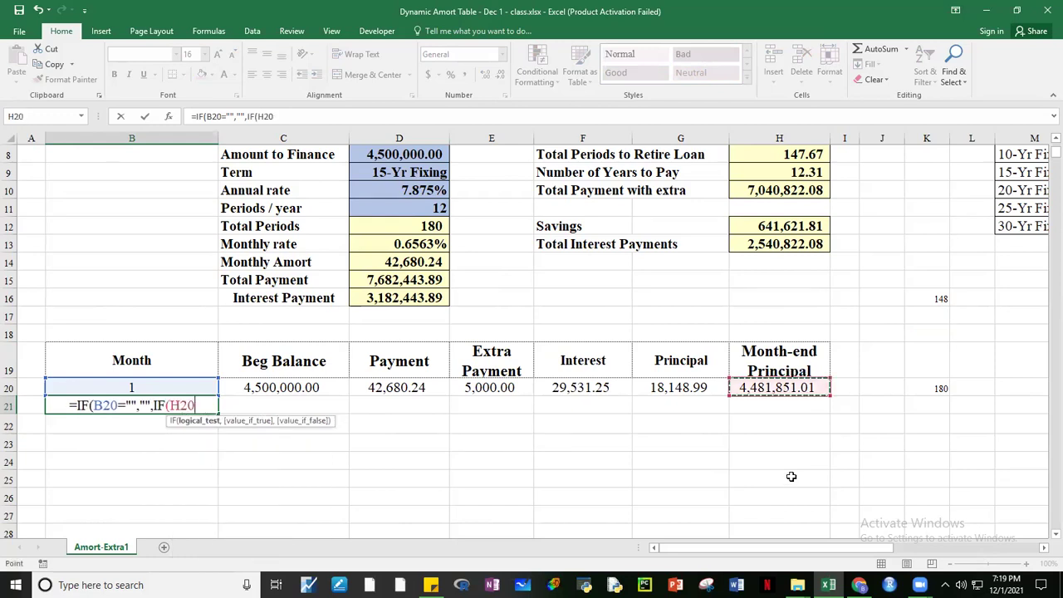
text(=)
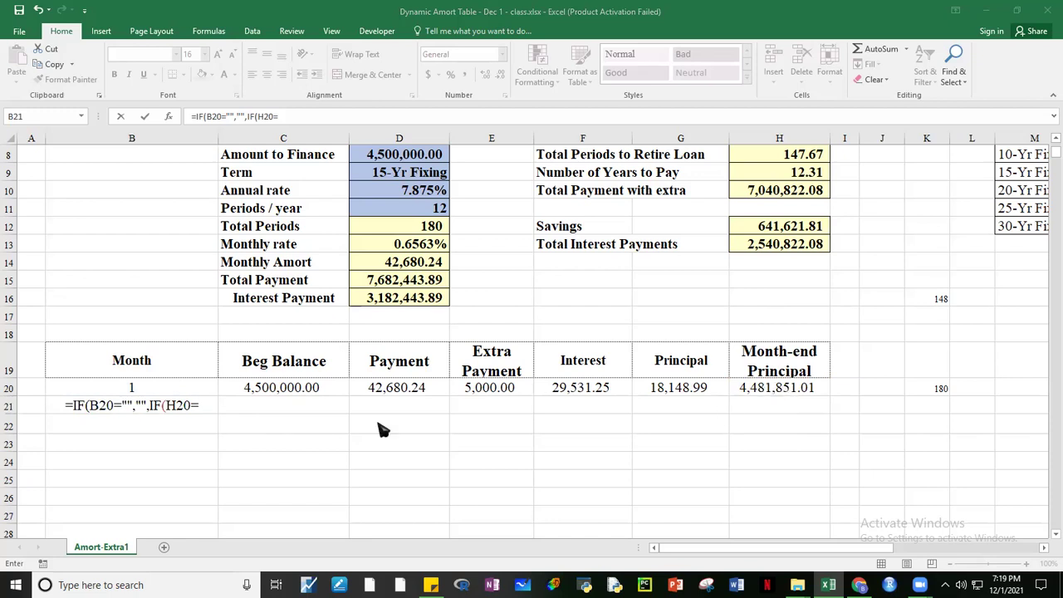
click(211, 408)
text(0,)
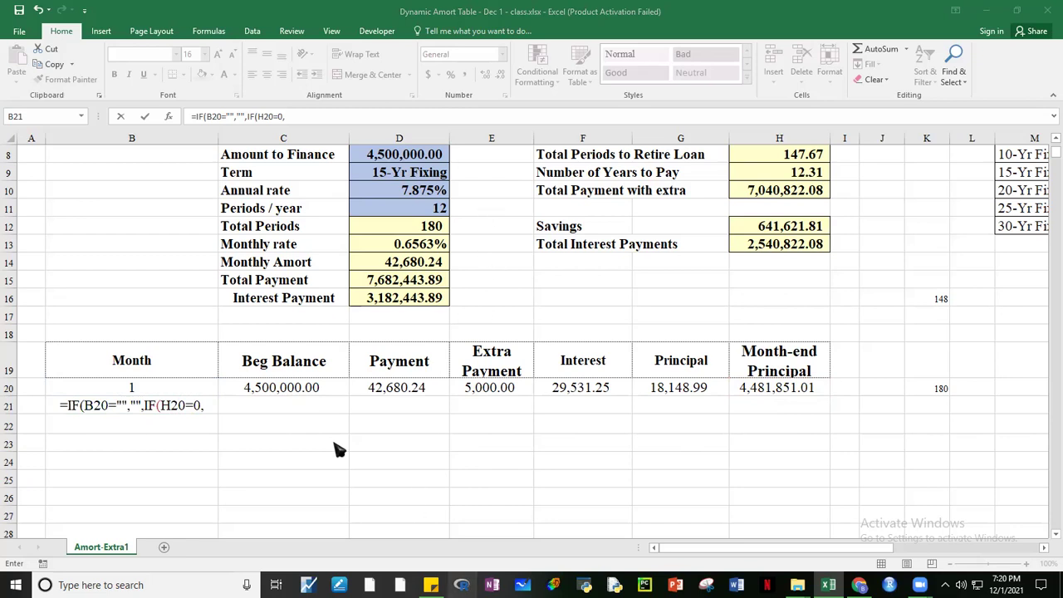
click(210, 407)
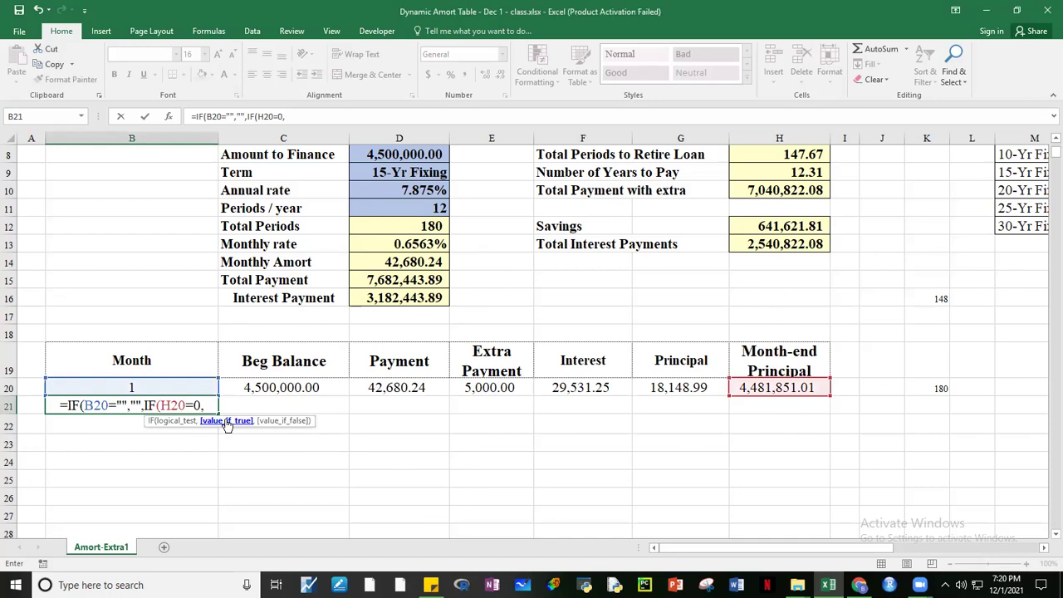
text("")
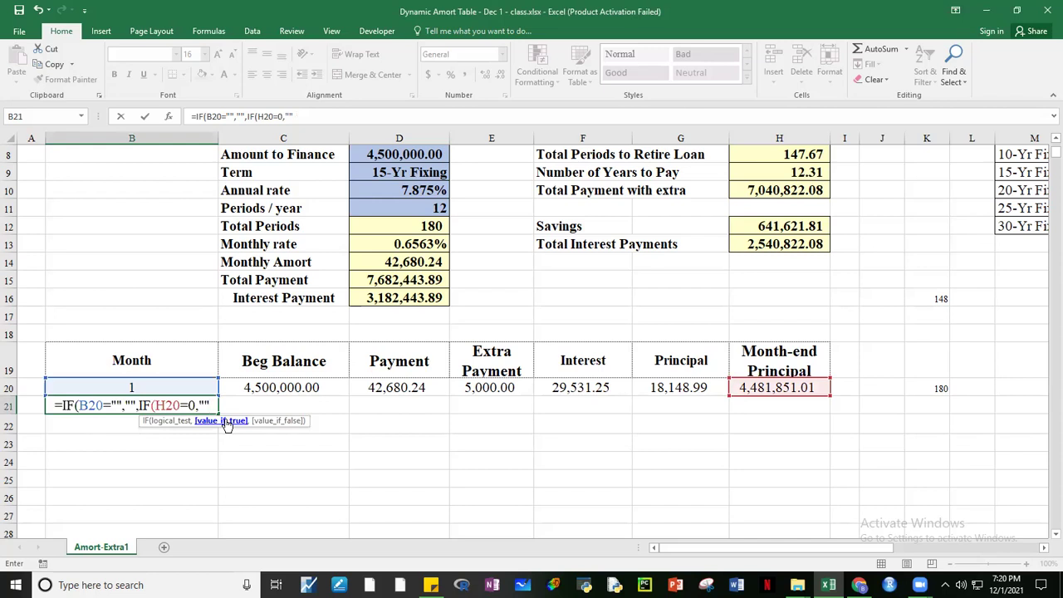
text(,)
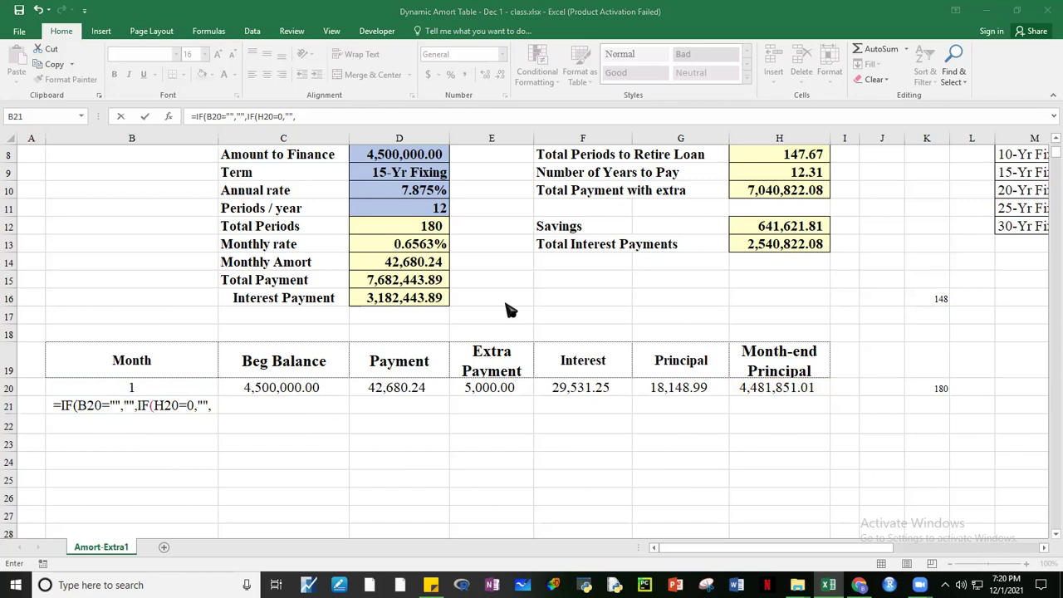
click(214, 407)
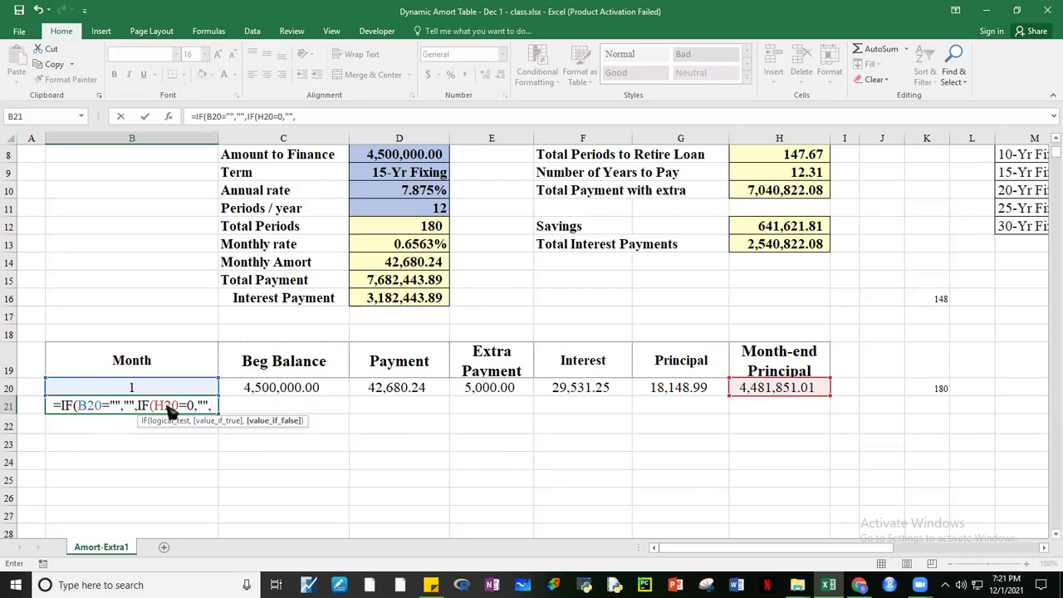
- Finish B21's formula with B20+1, giving =IF(B20="","",IF(H20=0,"",B20+1))
click(132, 387)
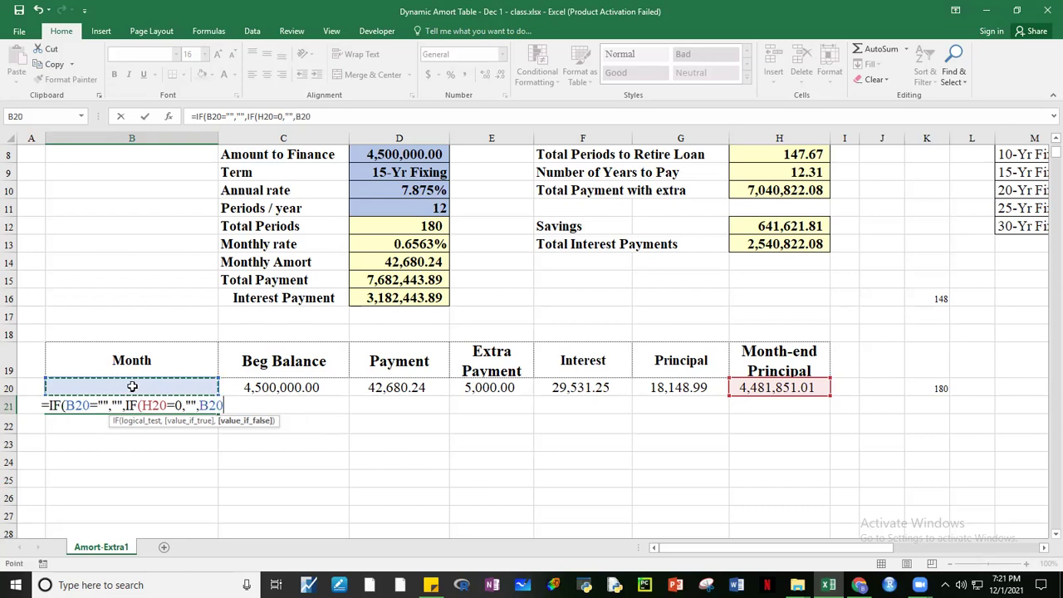
text(+1))
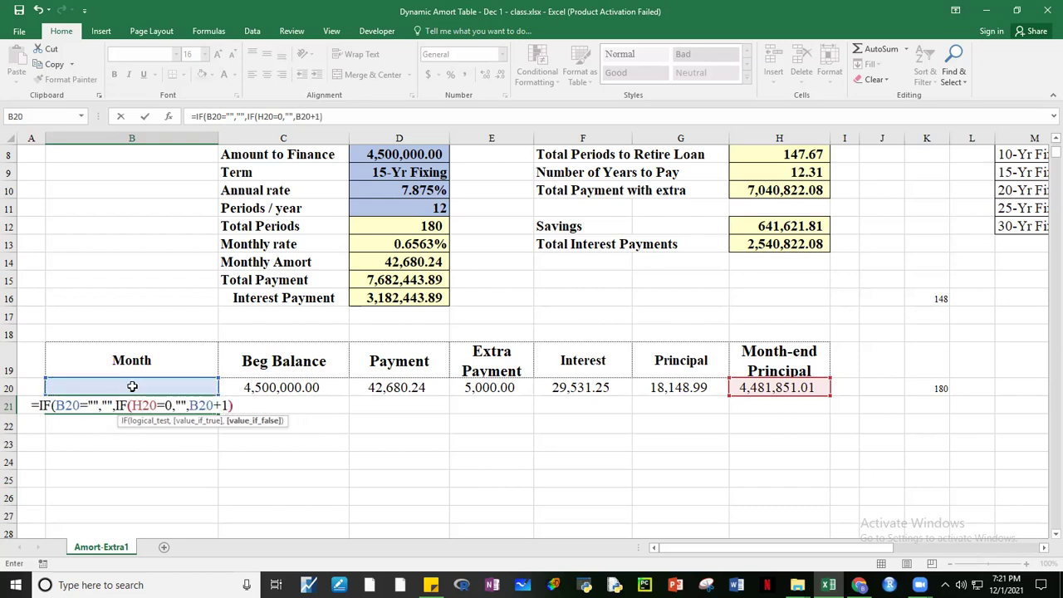
text()))
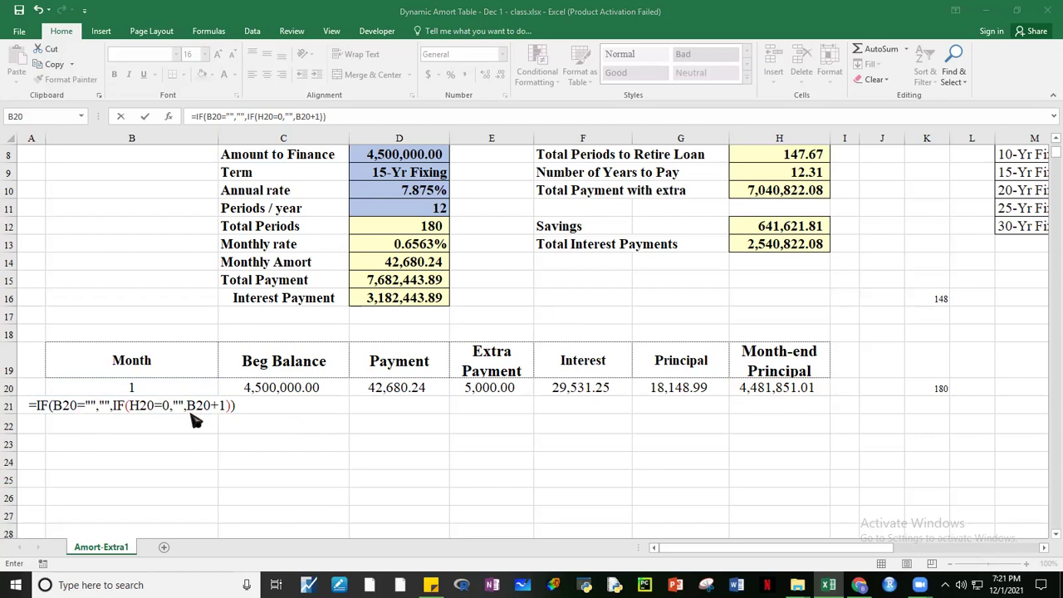
click(247, 417)
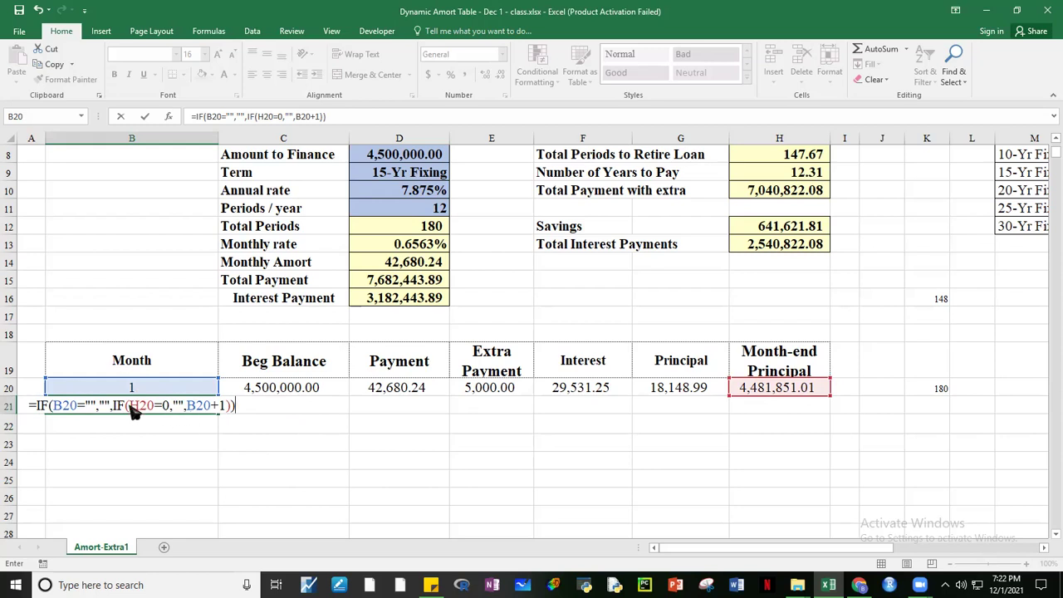
- Commit B21's month formula and fill it down to B22 and B23
key(ctrl+Return)
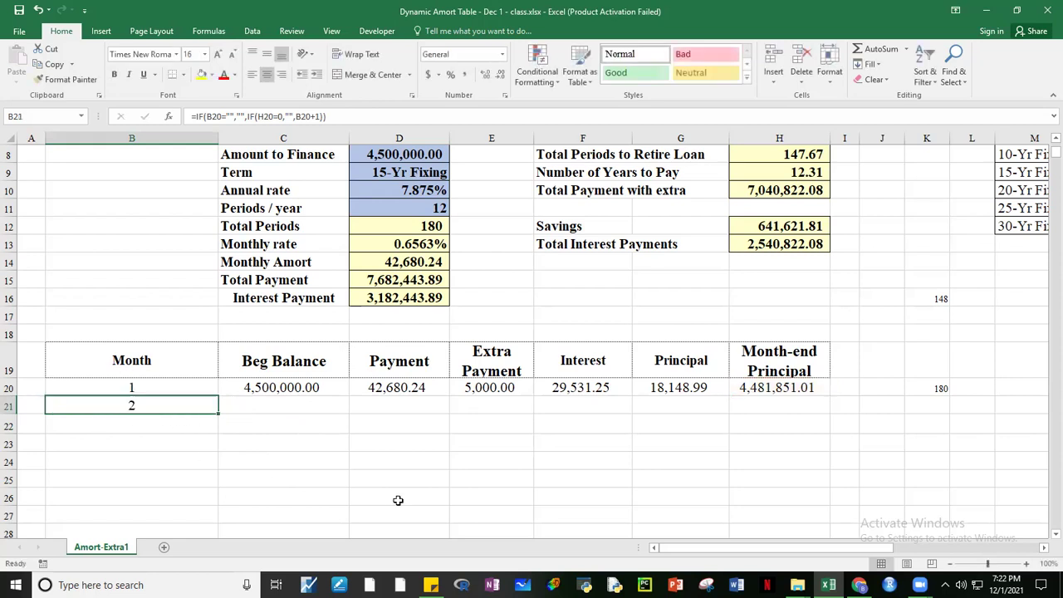
click(324, 448)
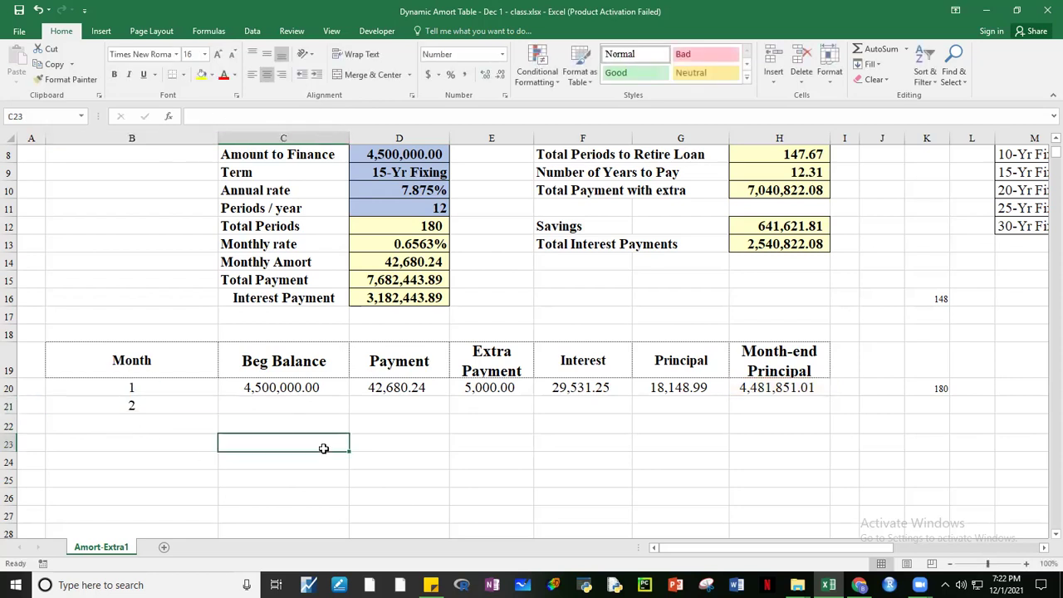
click(167, 409)
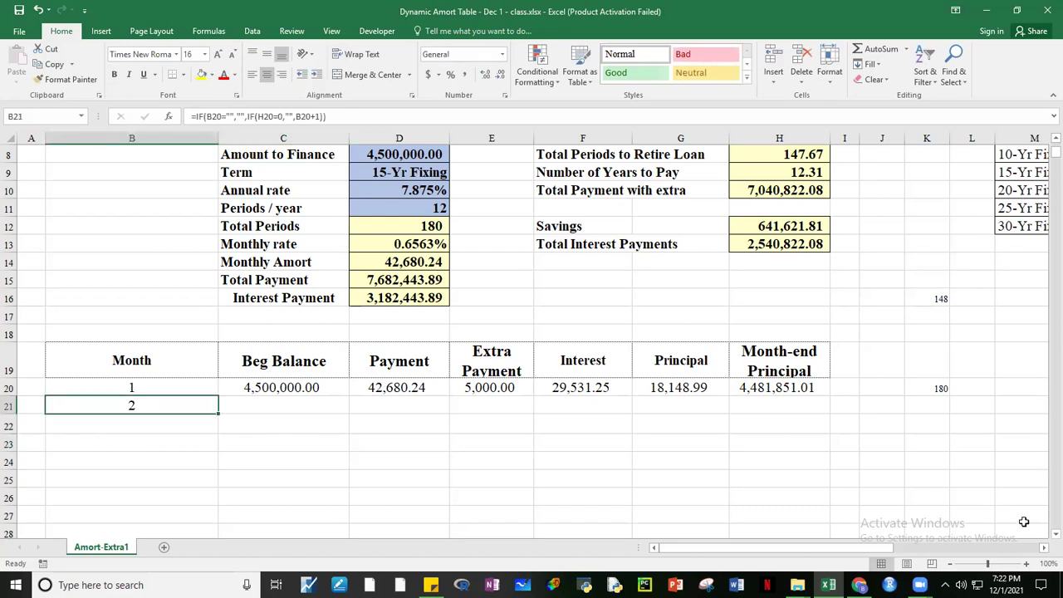
scroll(1048, 531, down, 1)
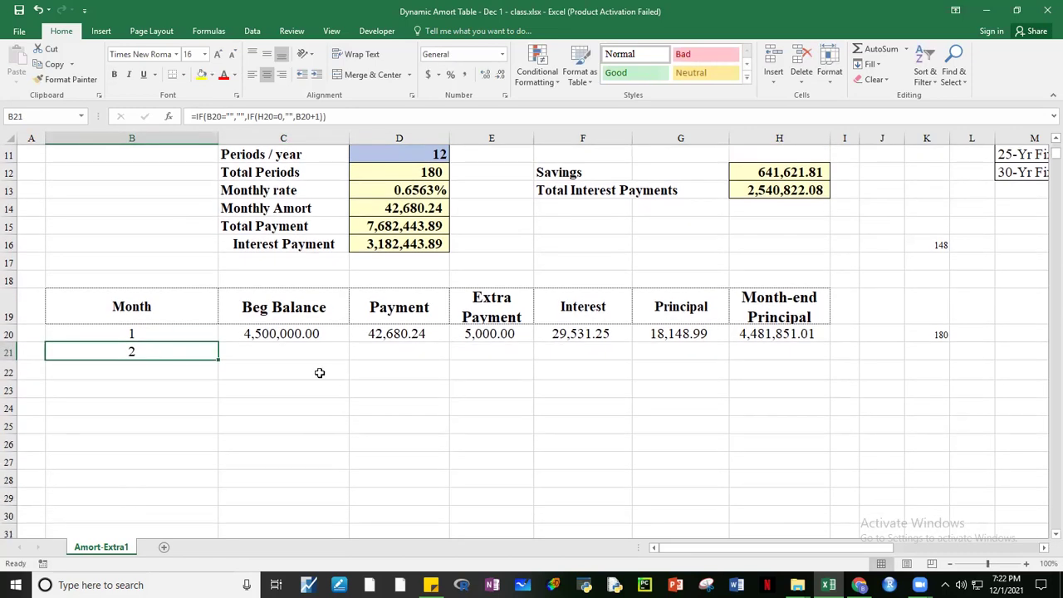
drag(220, 359, 220, 397)
click(470, 442)
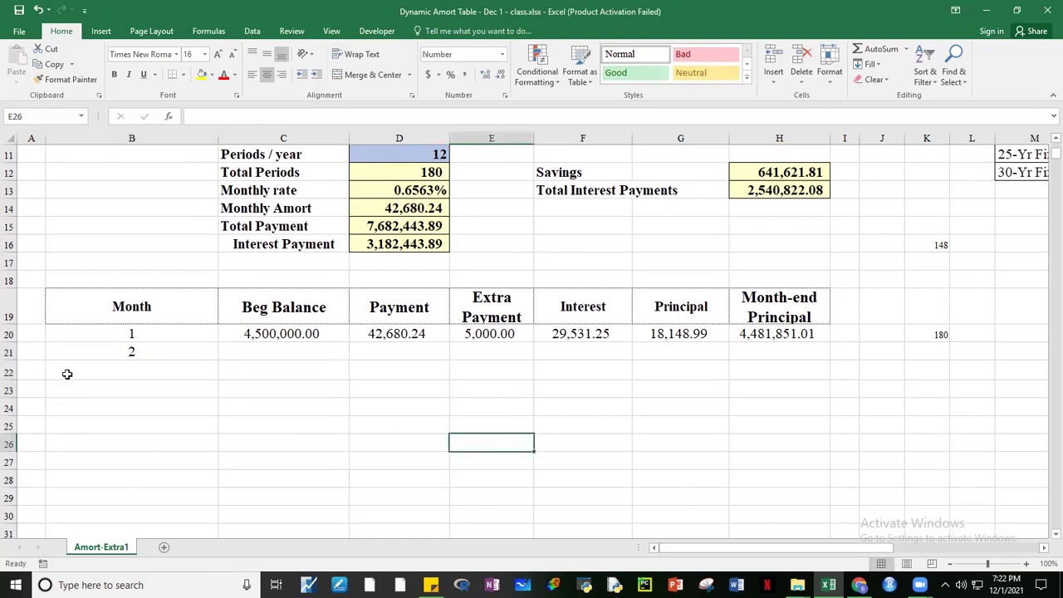
- Review B22's copied formula, which stays blank because H21 is empty
click(164, 371)
click(158, 390)
click(163, 370)
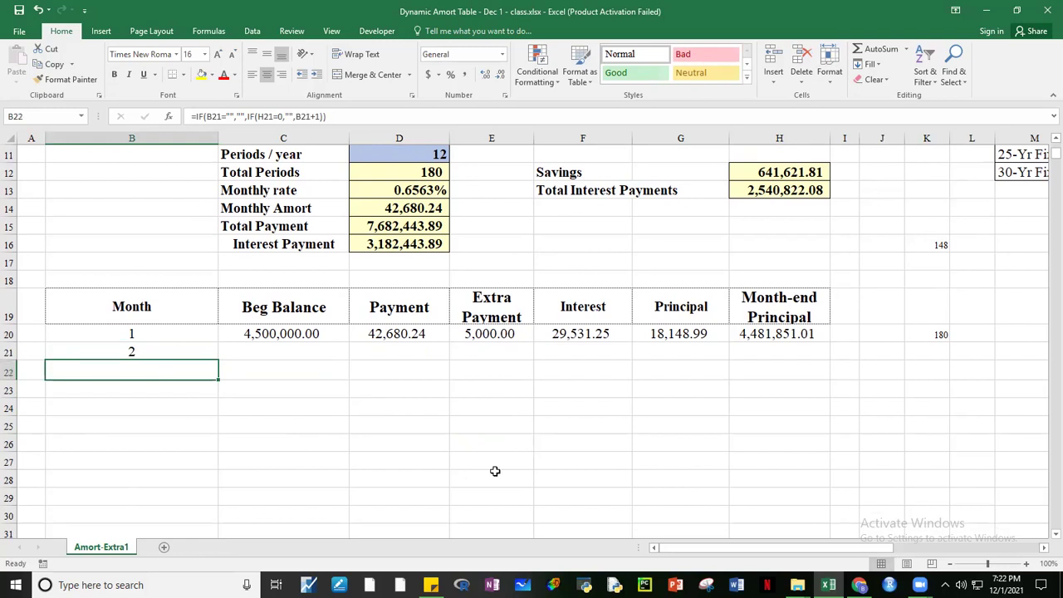
key(F2)
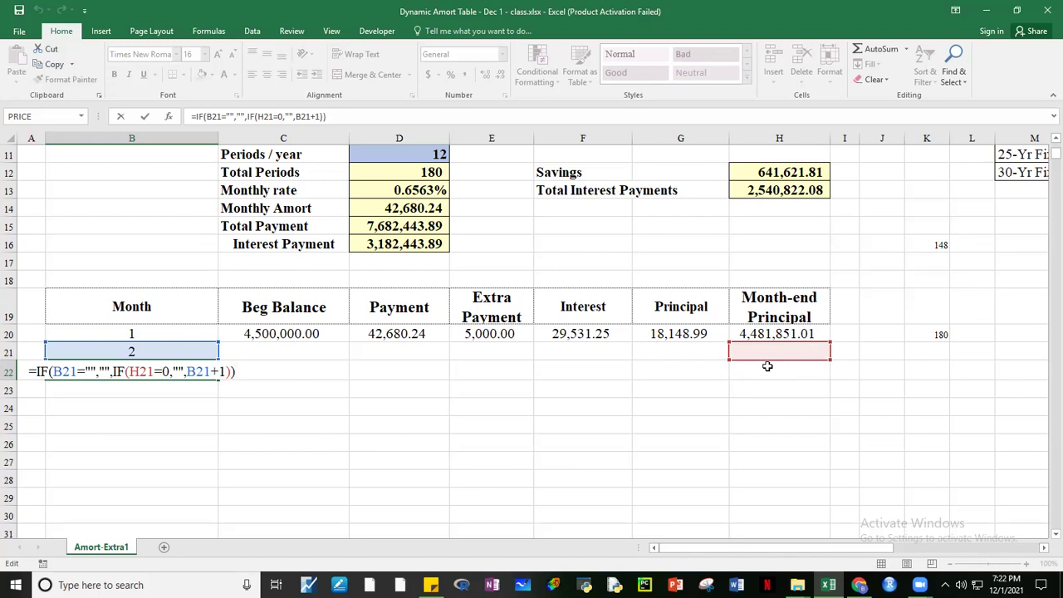
key(Return)
click(154, 376)
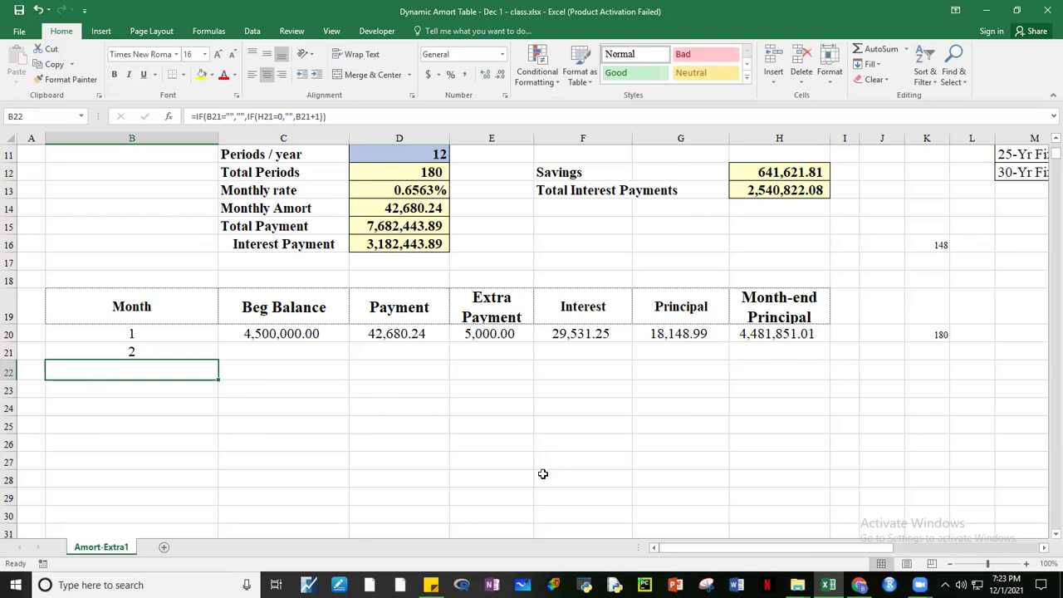
click(289, 351)
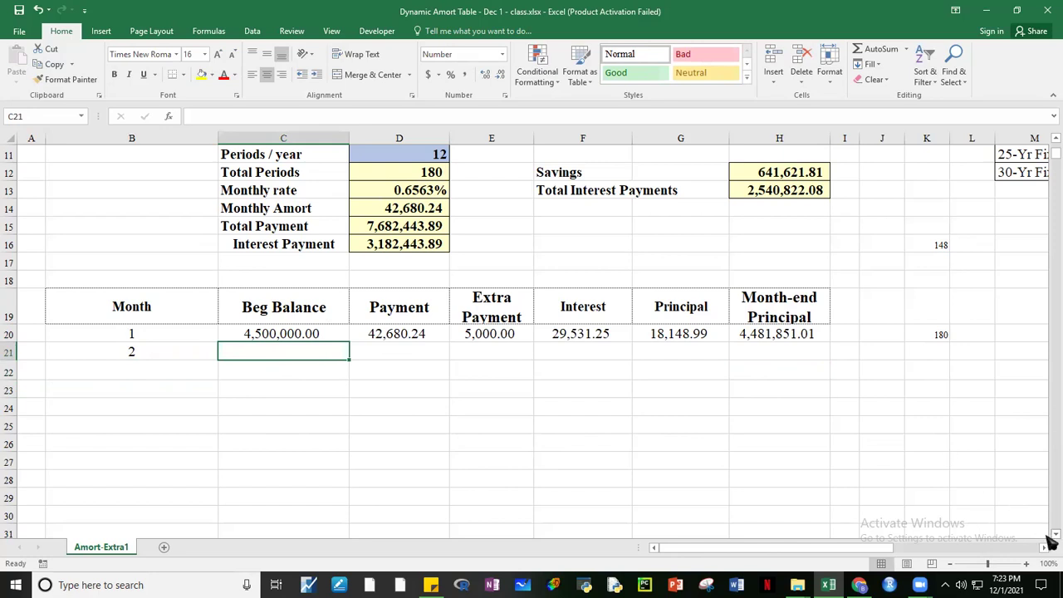
- Check B21's month formula and the empty row 21 cells through H21
scroll(1051, 541, down, 1)
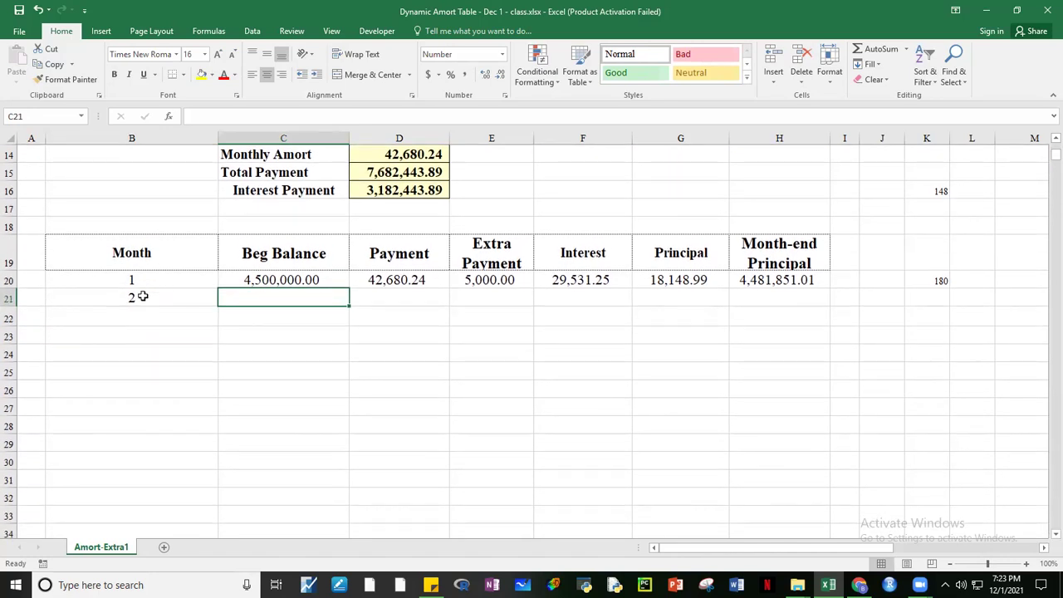
click(139, 298)
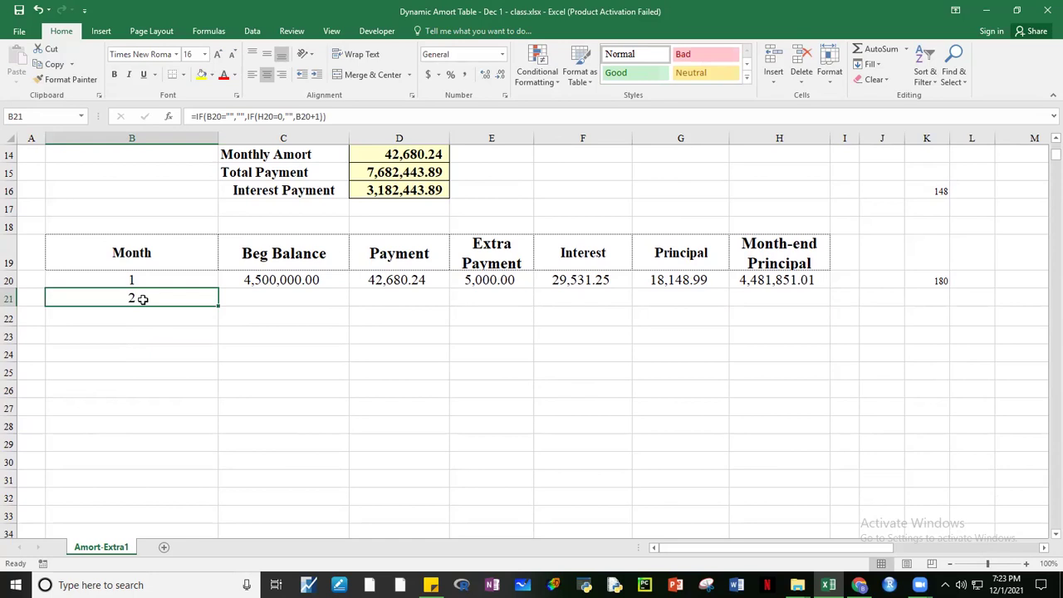
click(284, 297)
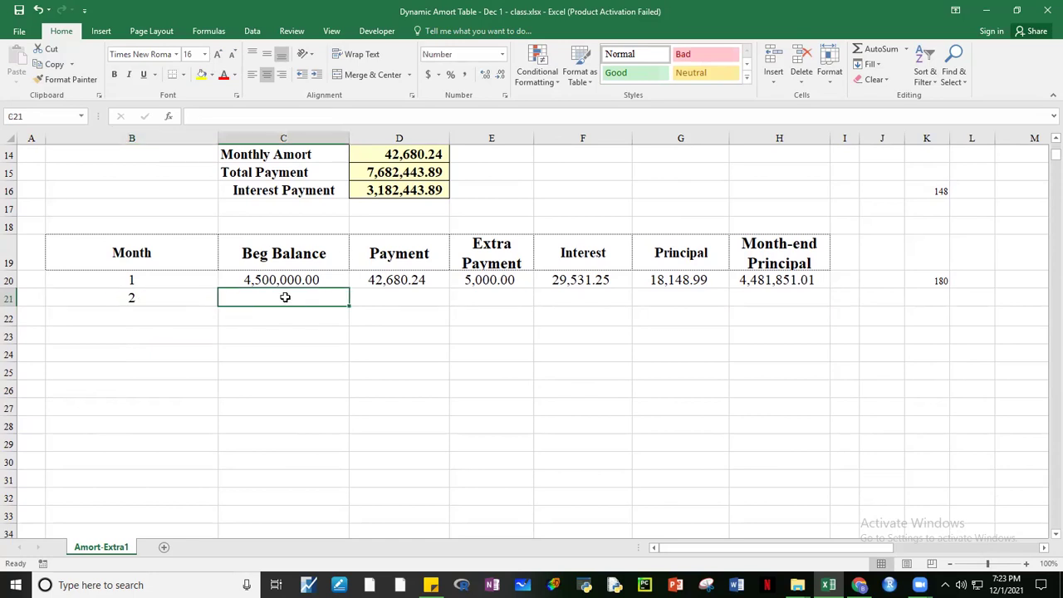
click(398, 300)
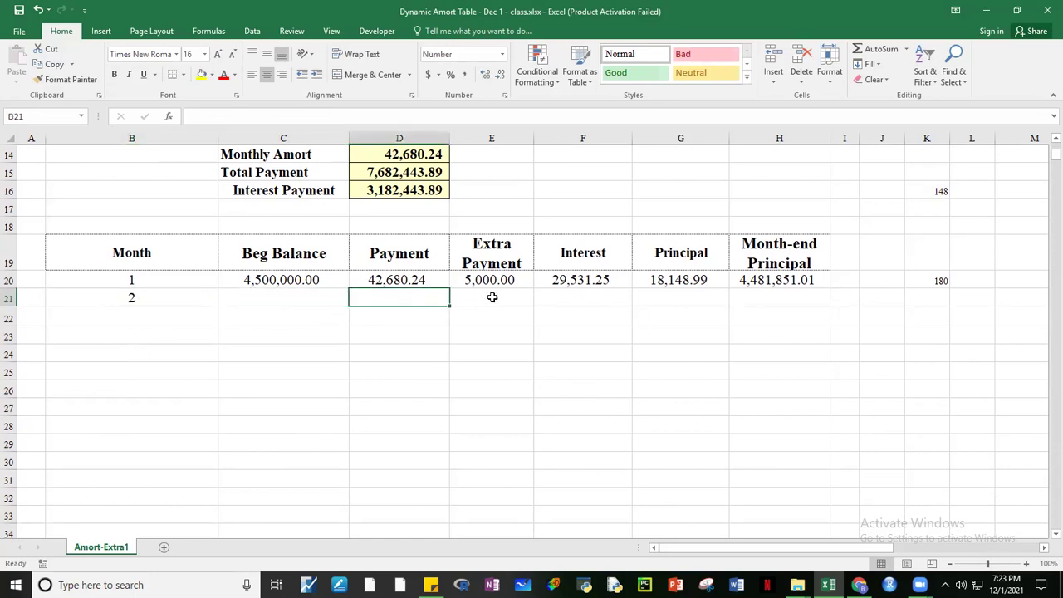
click(493, 298)
click(581, 302)
click(707, 298)
click(751, 299)
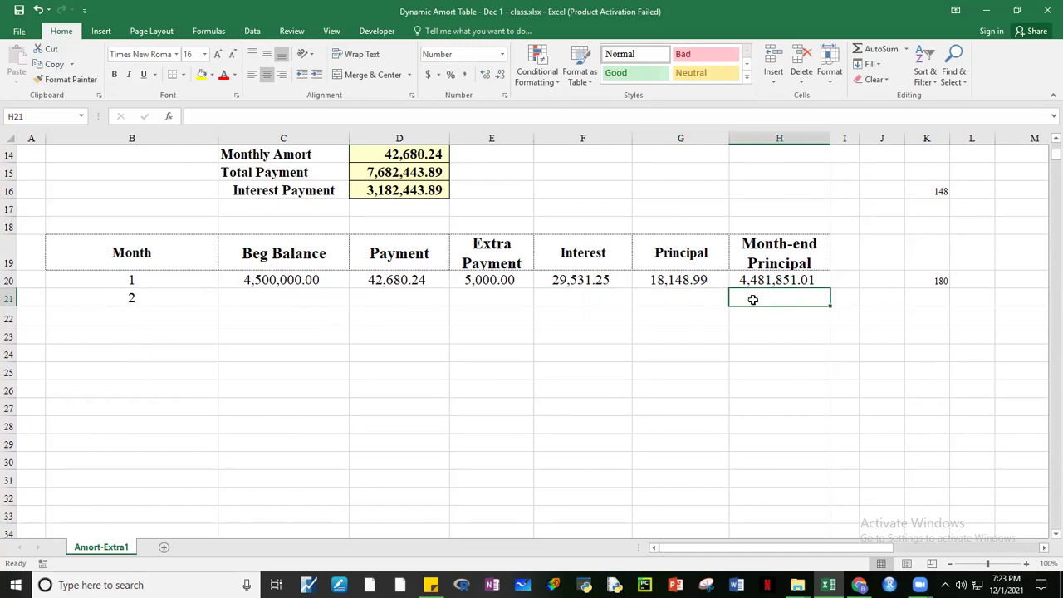
click(134, 297)
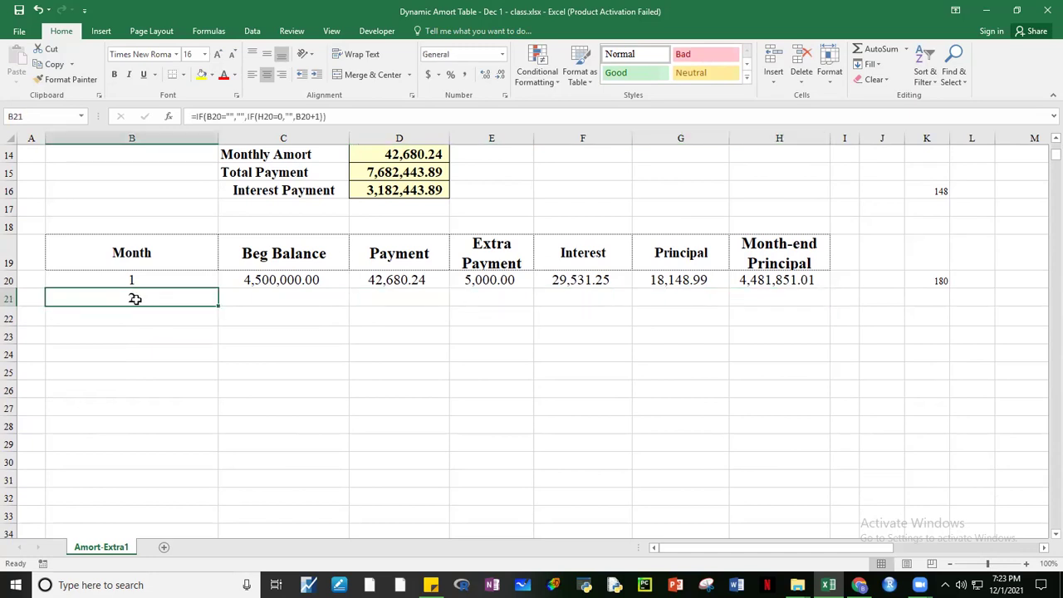
- Enter =IF(B21="","",H20) in C21 so month 2 begins at 4,481,851.01
click(267, 300)
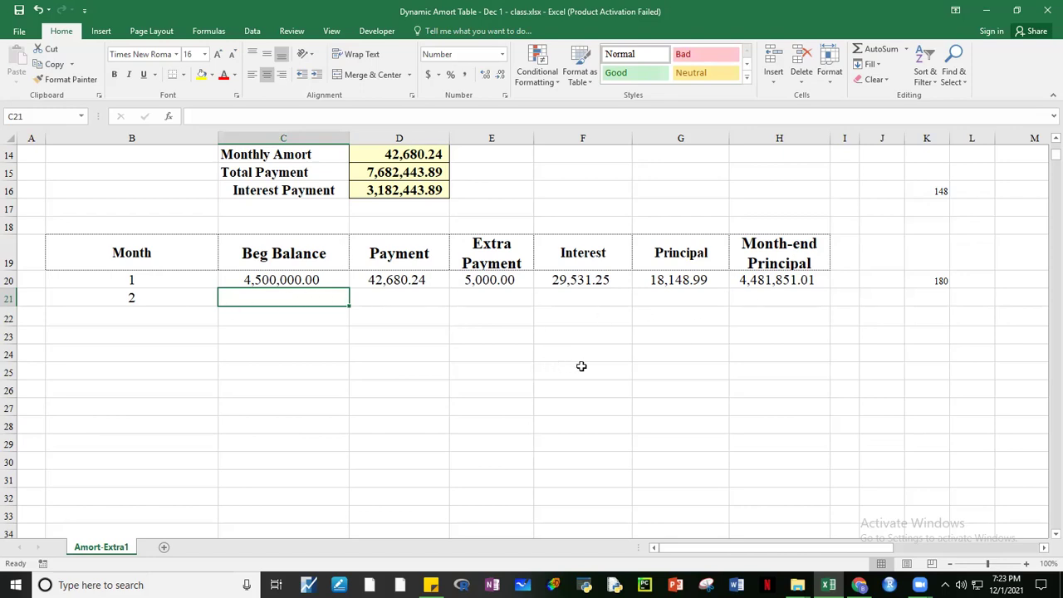
text(=)
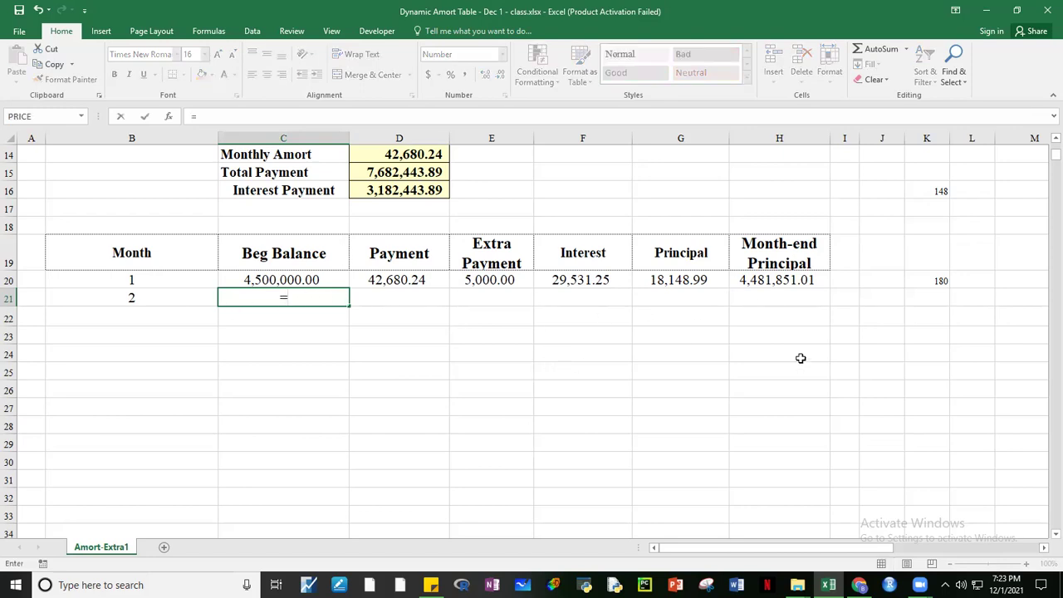
text(IF()
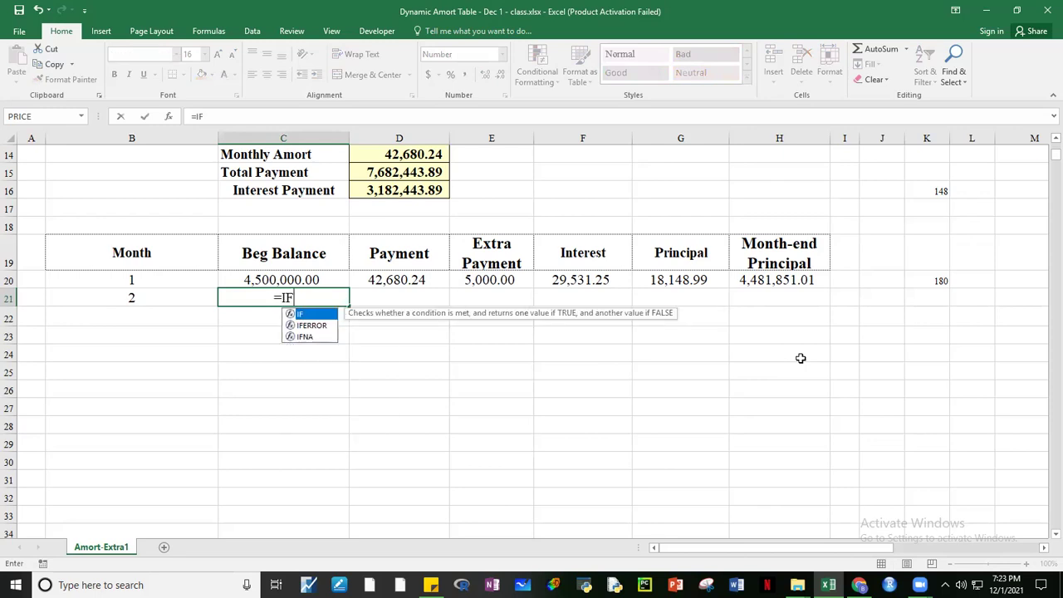
click(141, 299)
text(="",)
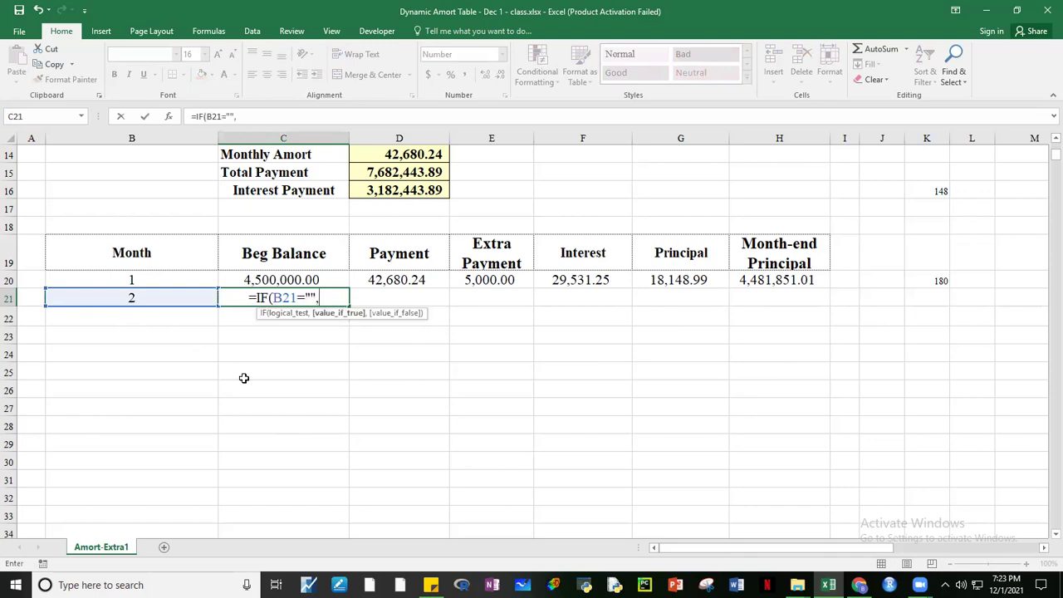
text("")
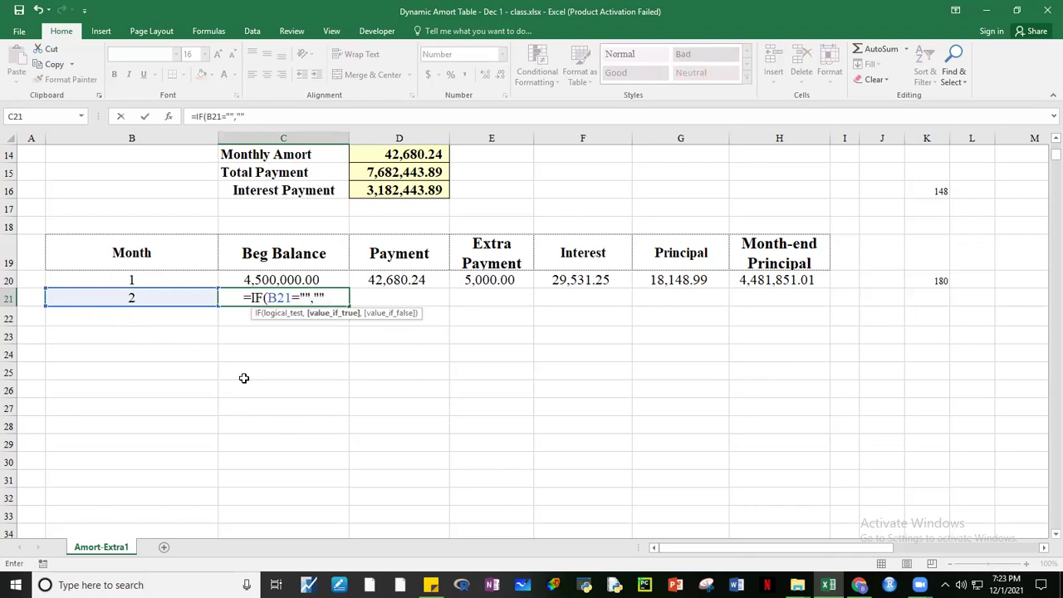
text(,)
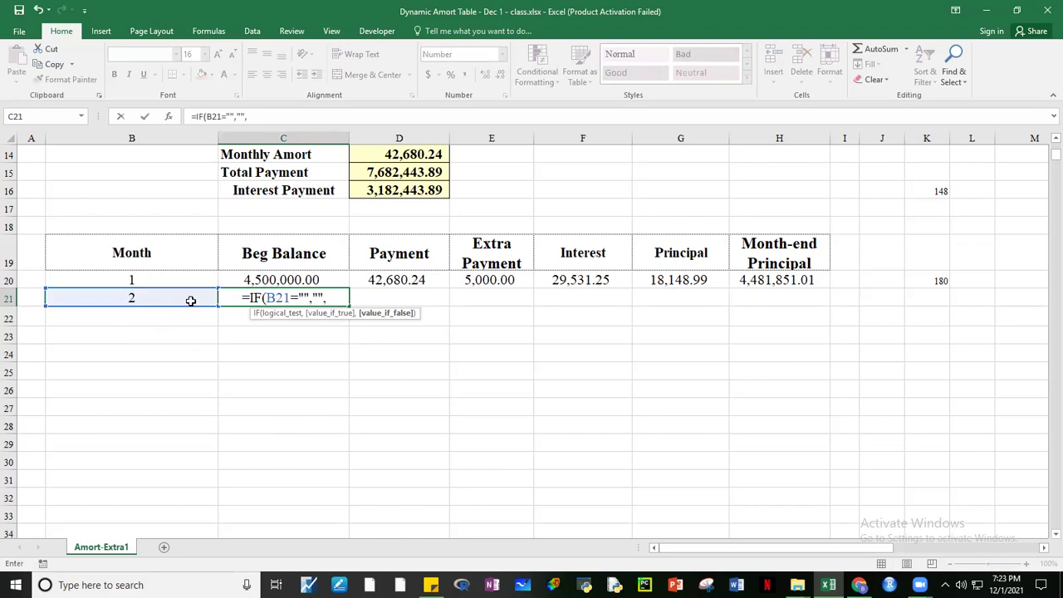
click(774, 279)
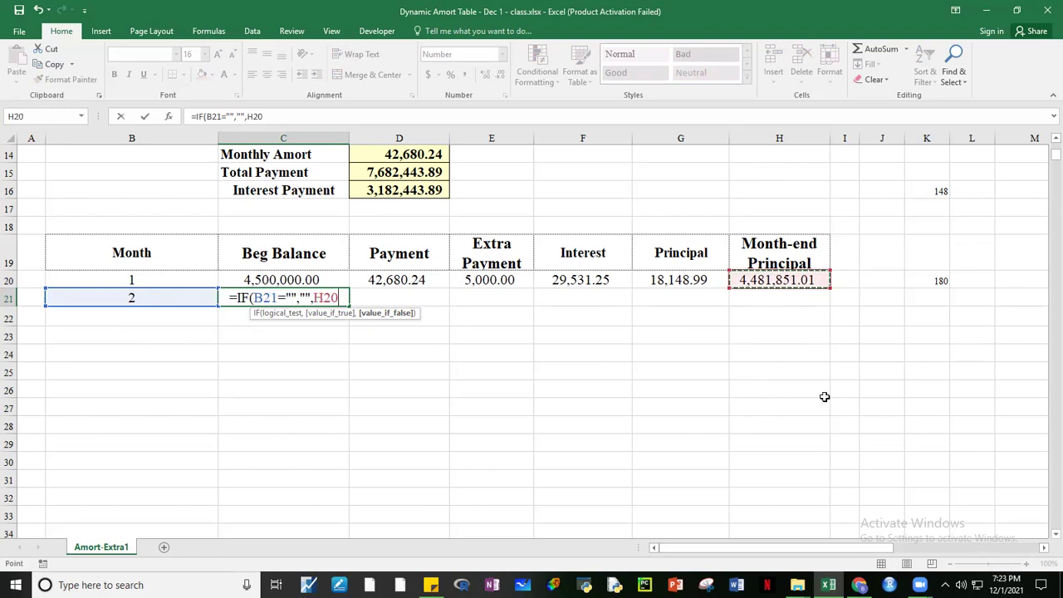
text())
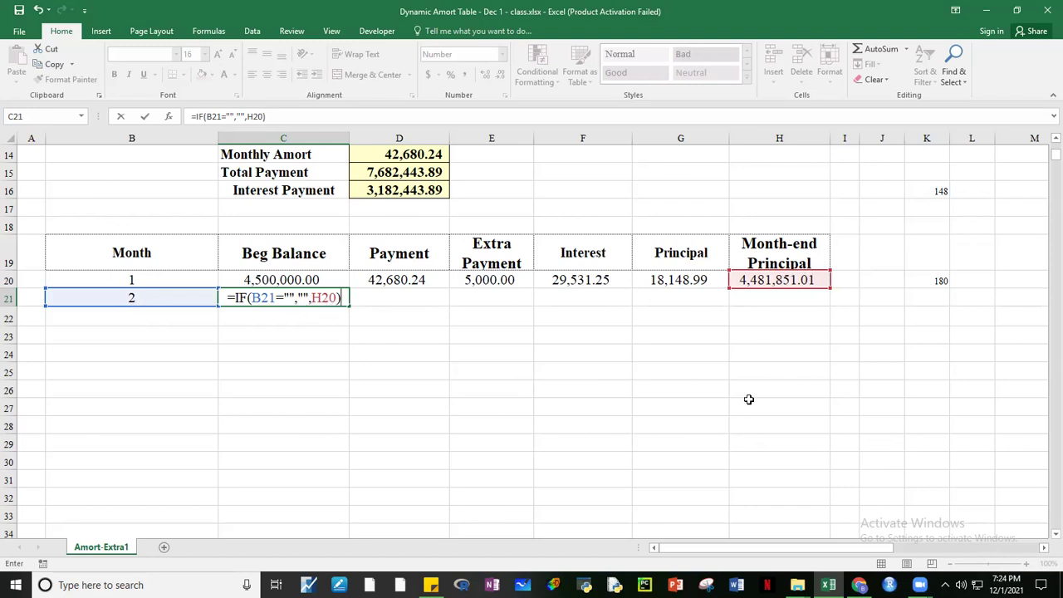
key(ctrl+Return)
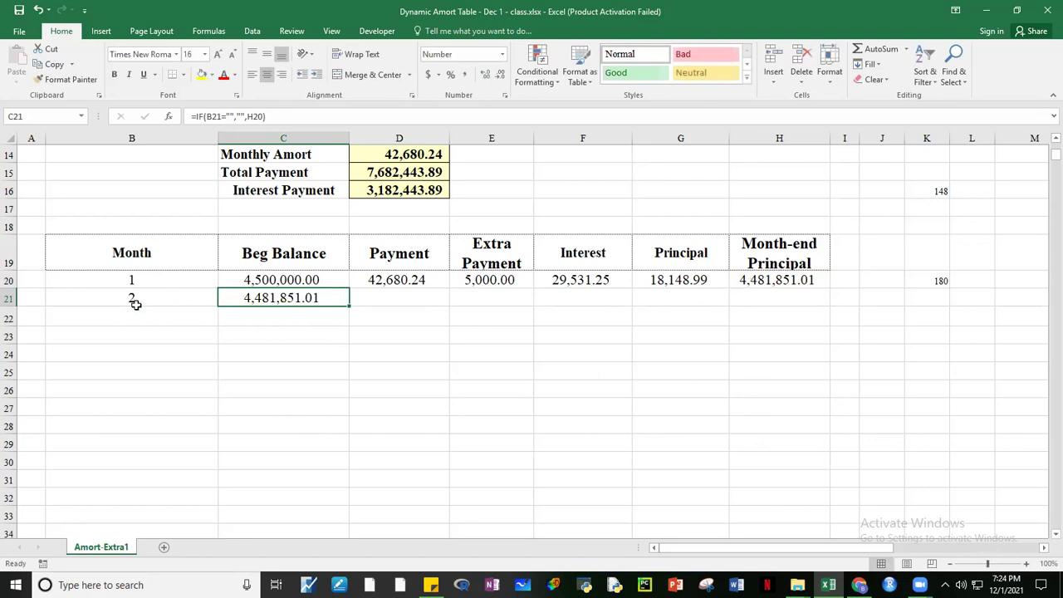
- Enter =IF(B21="","",D$14) in D21 so month 2's payment shows 42,680.24
click(394, 295)
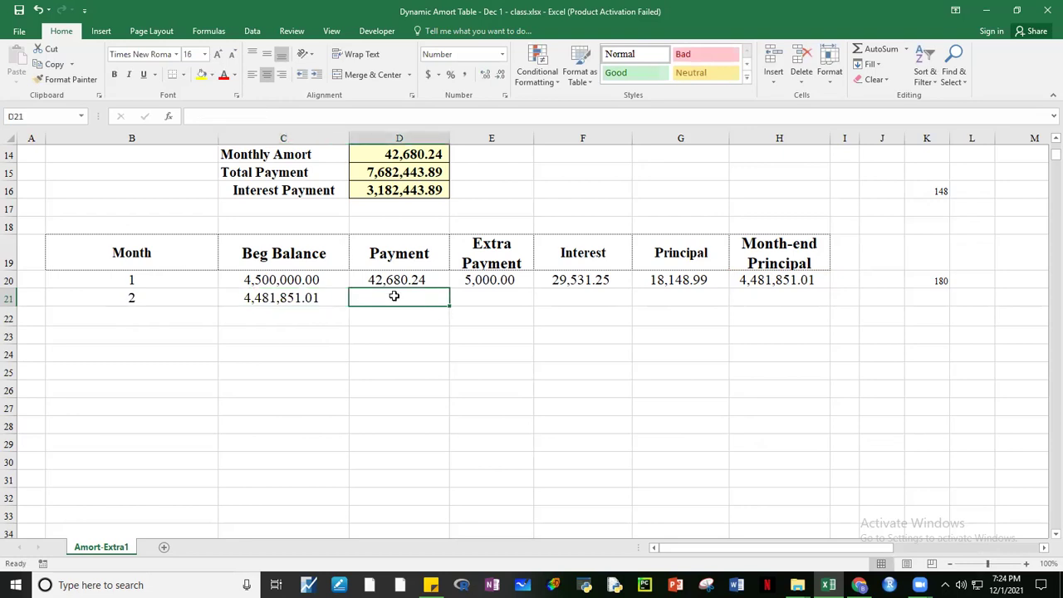
text(=if()
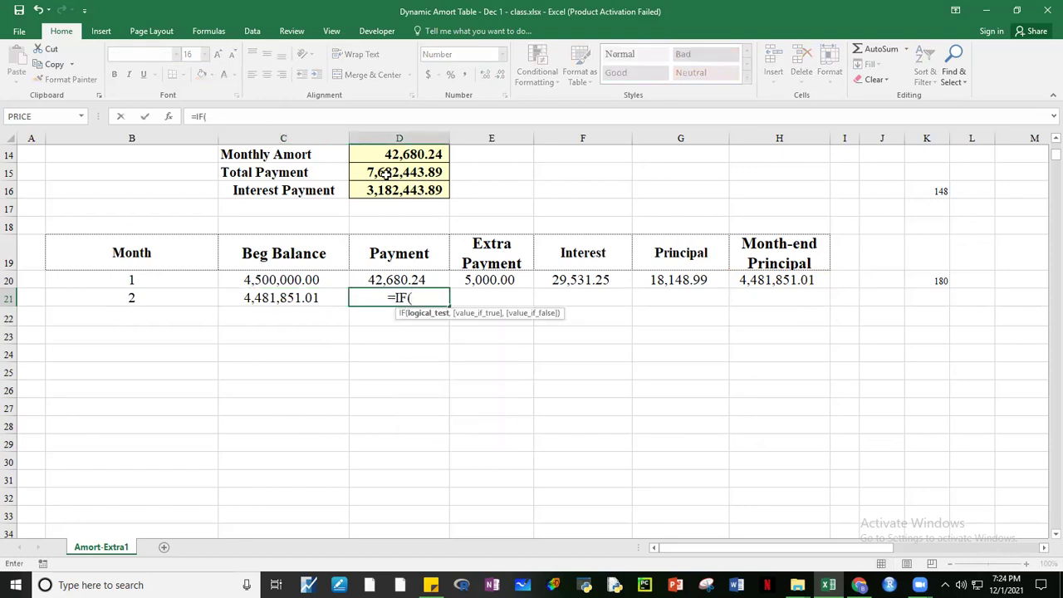
click(143, 301)
text(="","")
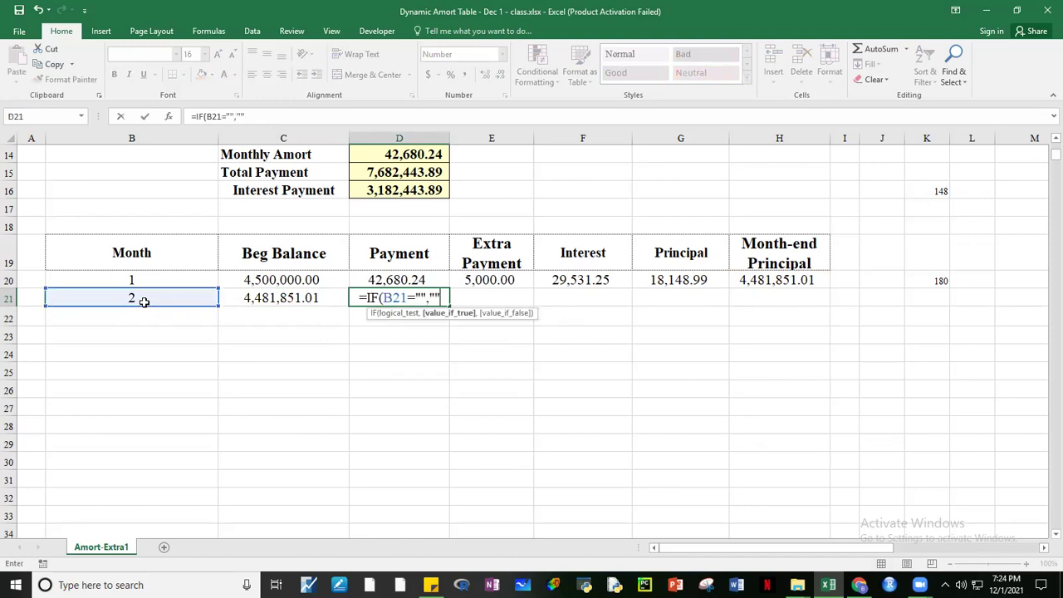
text(,)
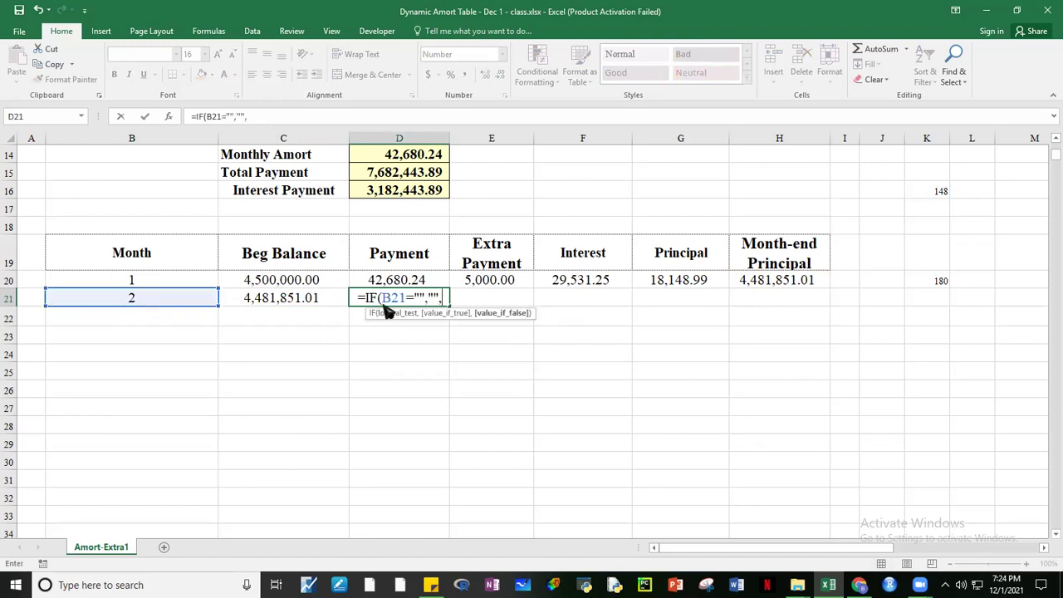
click(401, 154)
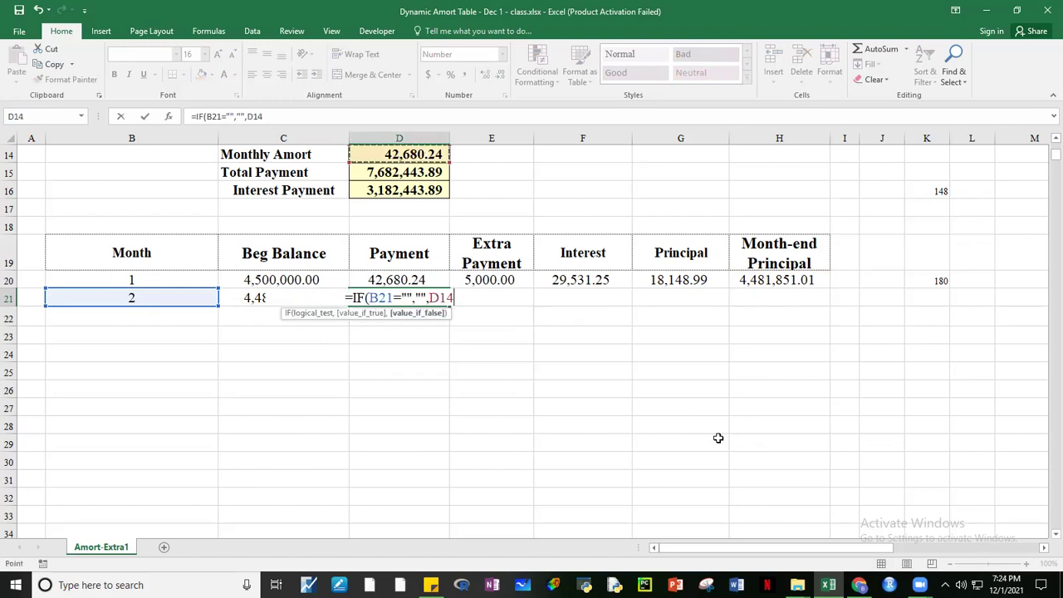
key(F4)
key(F4)
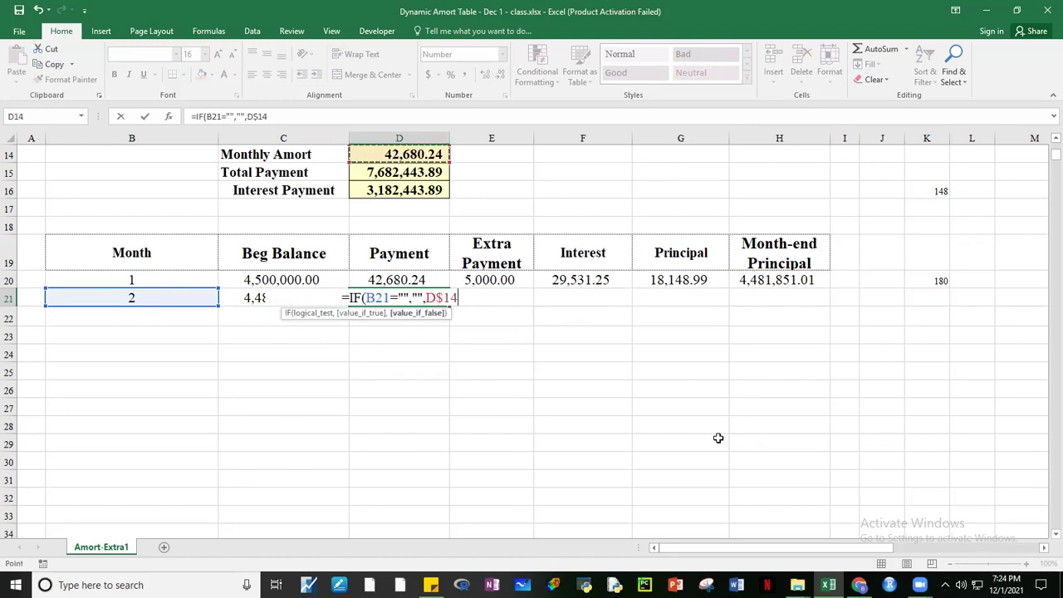
text())
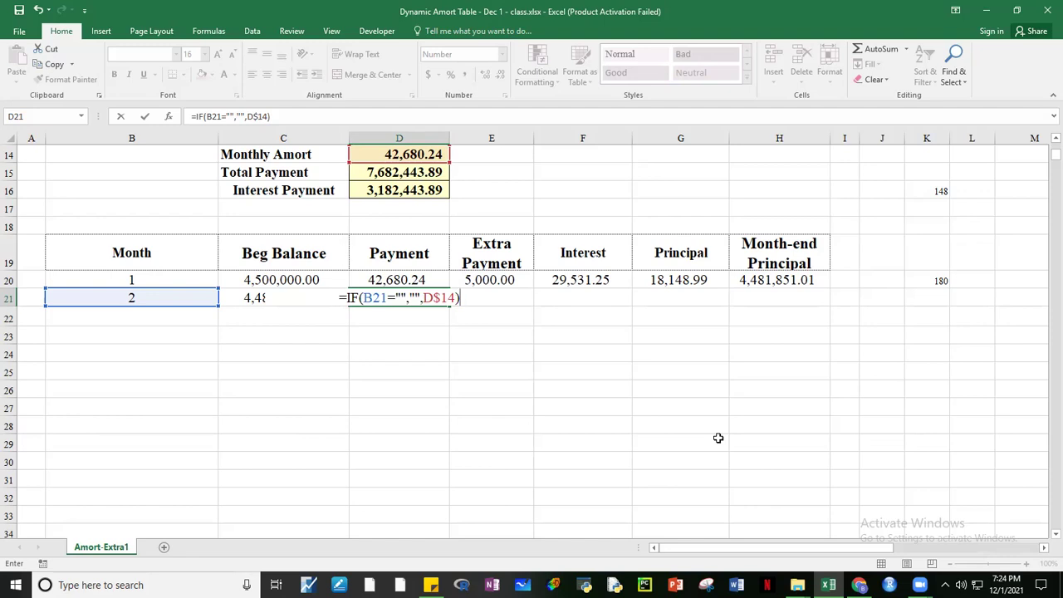
key(ctrl+Return)
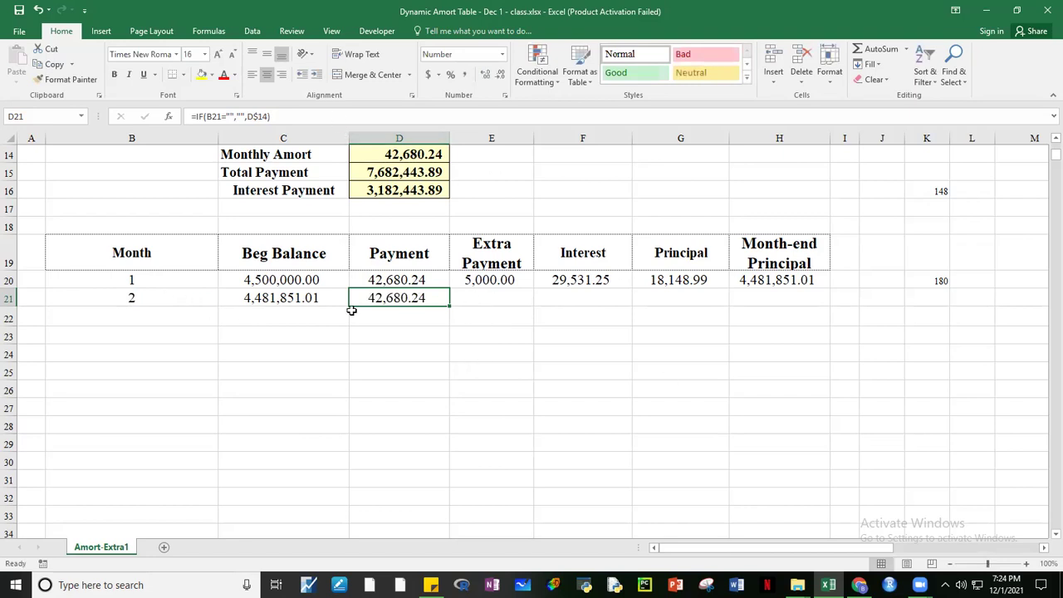
- Enter =IF(B21="","",H$6) in E21, giving month 2 a 5,000.00 extra payment
click(138, 288)
click(137, 298)
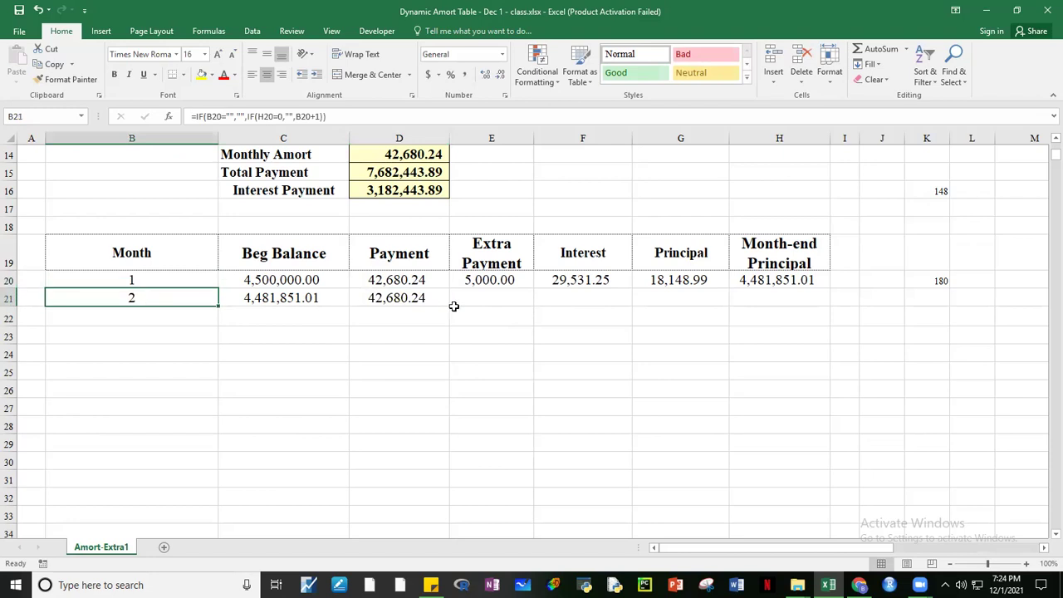
click(498, 297)
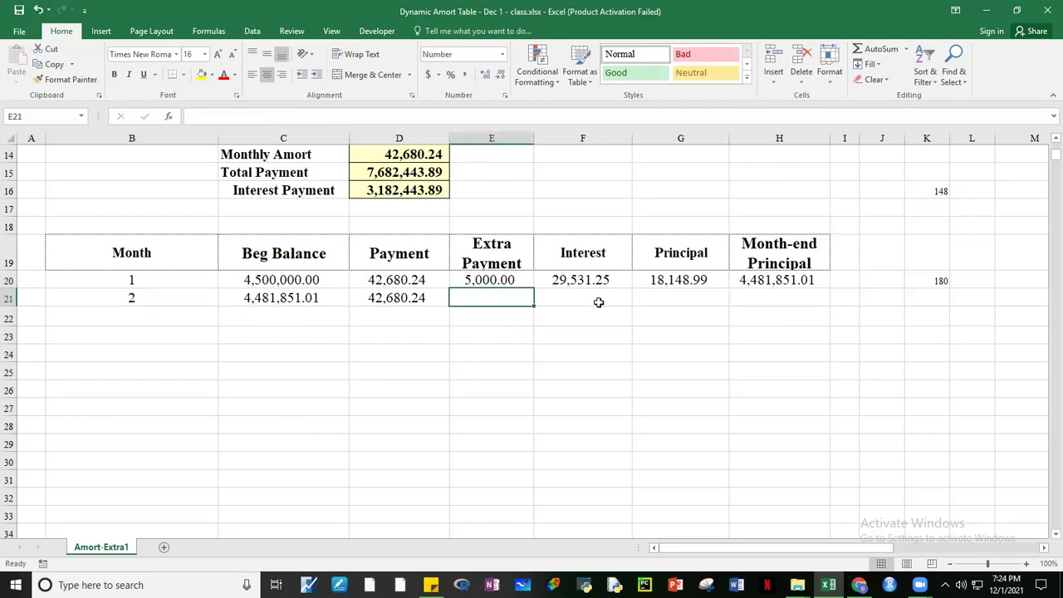
text(=IF()
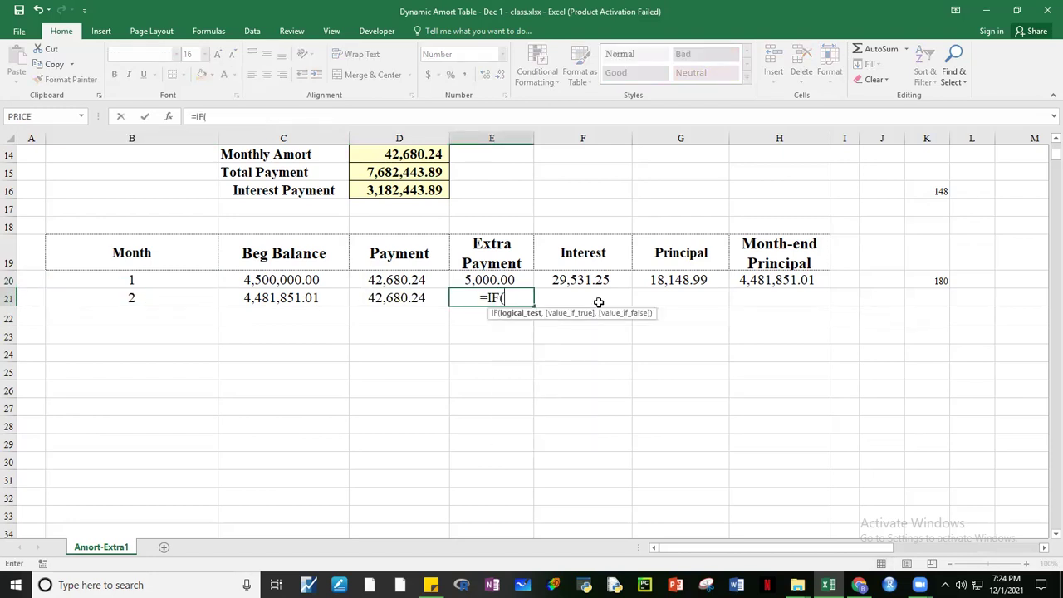
click(144, 298)
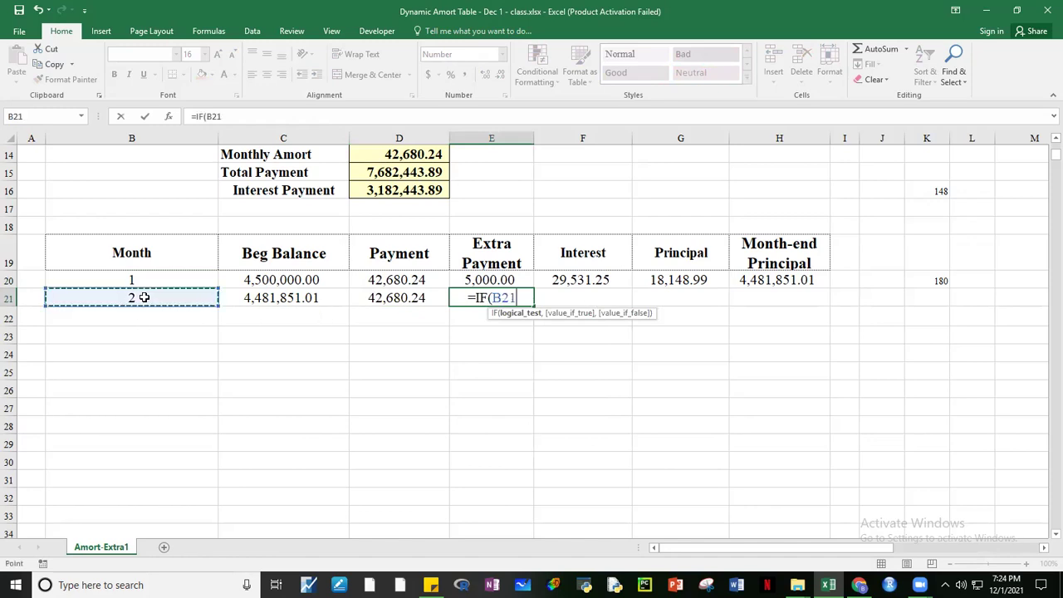
text(+)
key(BackSpace)
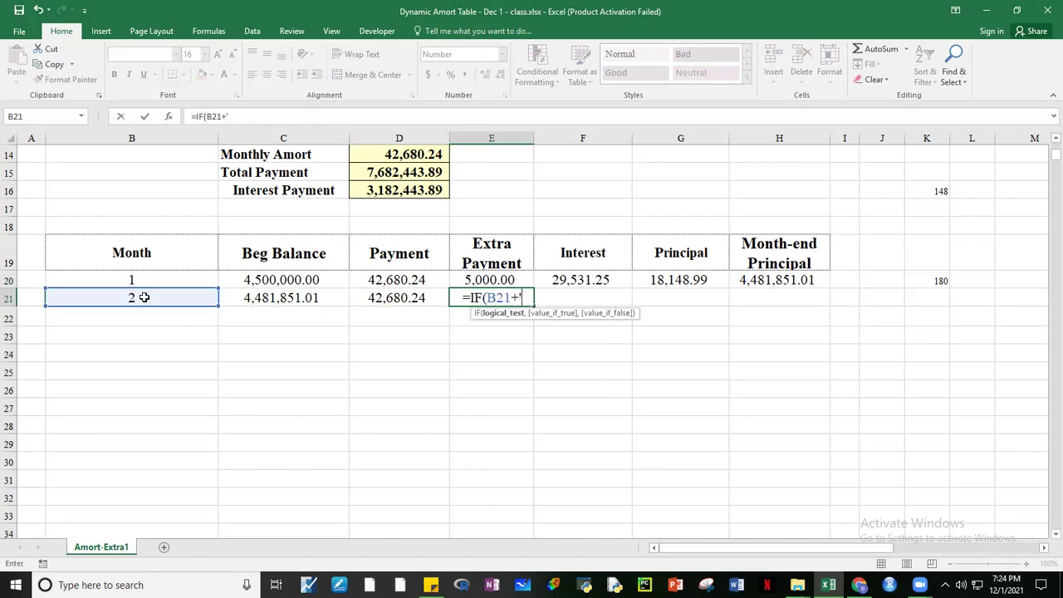
text(=)
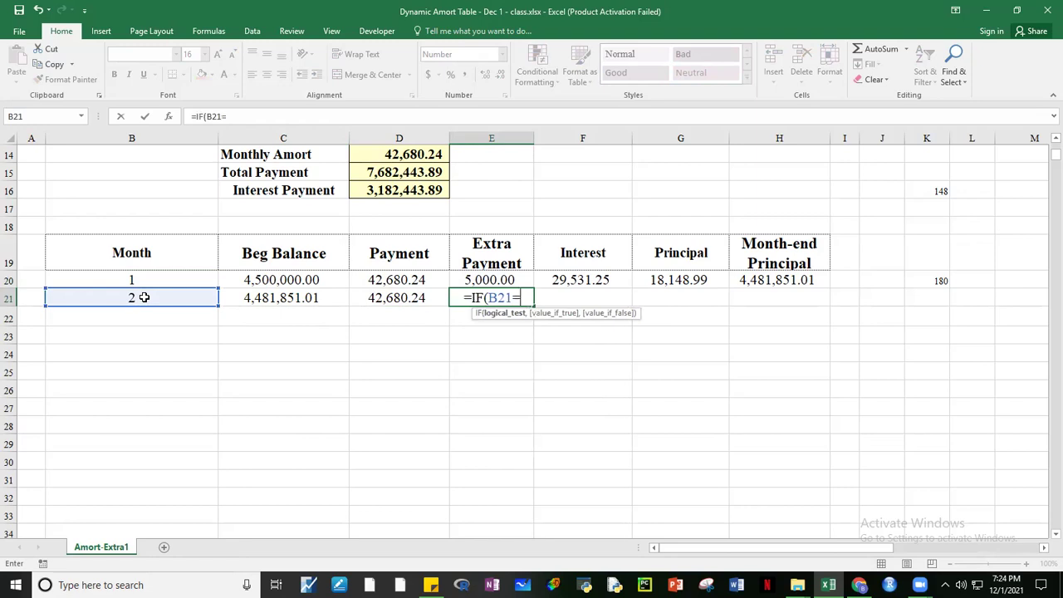
text("","",)
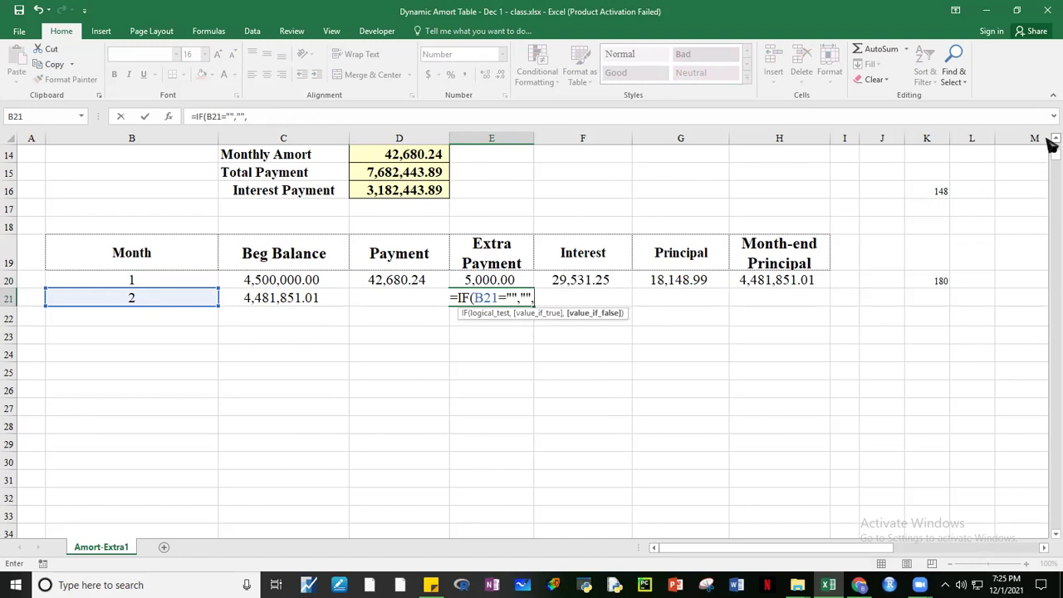
scroll(1049, 143, up, 5)
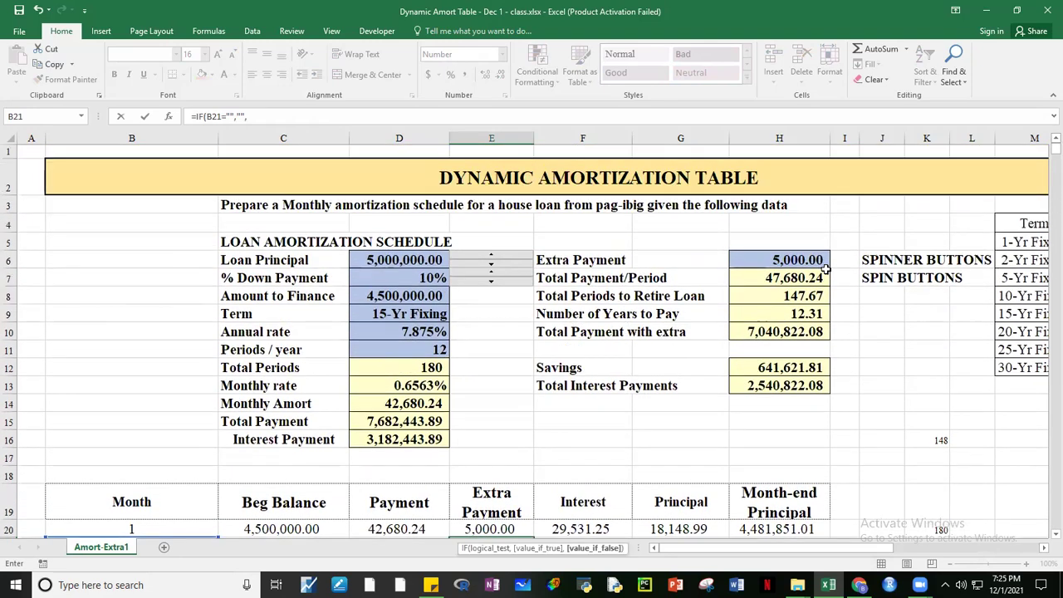
click(780, 259)
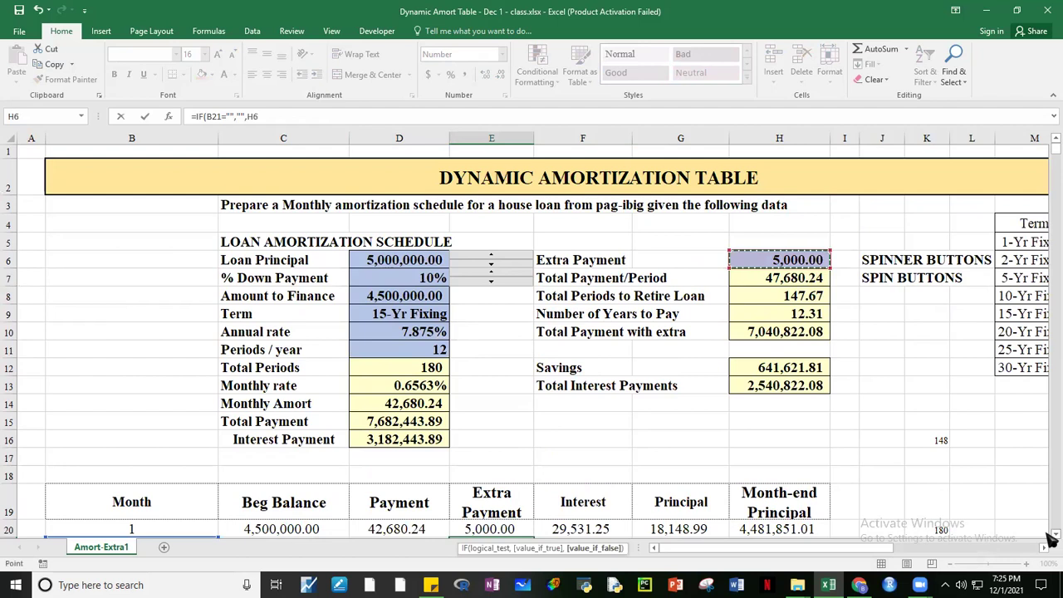
scroll(1050, 535, down, 3)
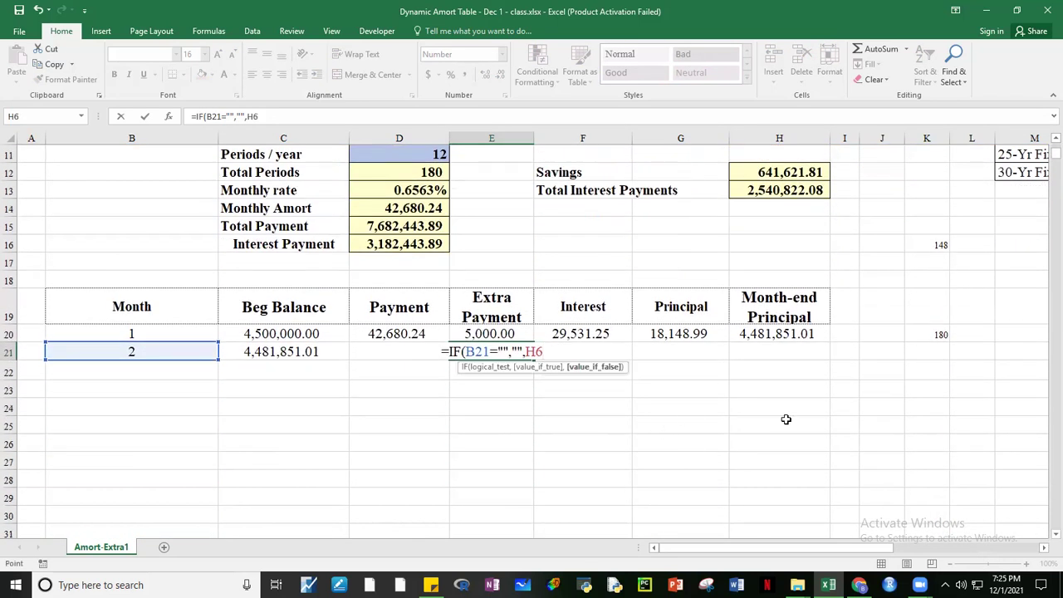
key(F4)
key(F4)
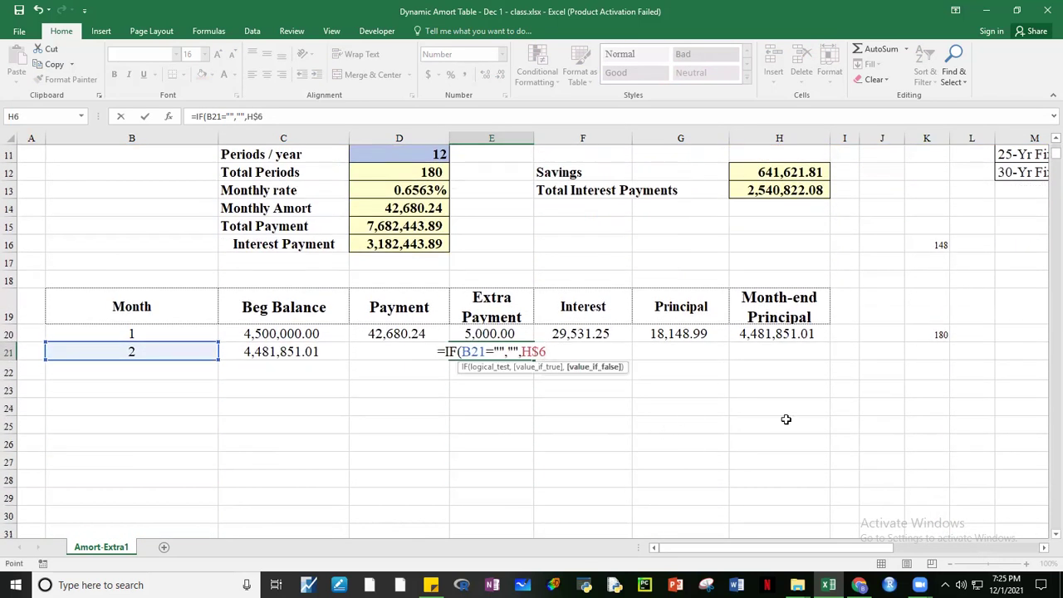
text())
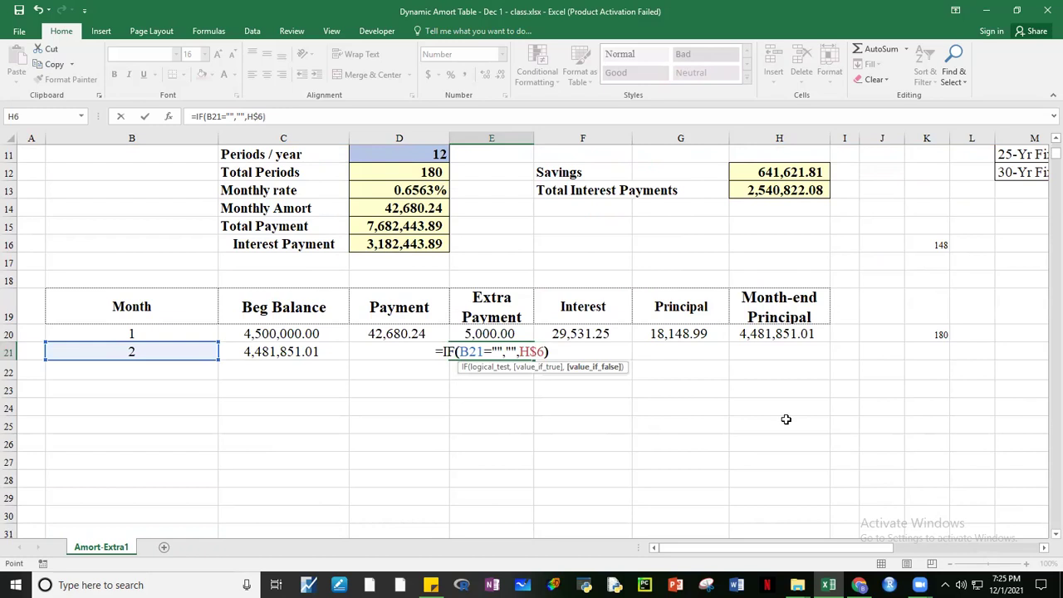
key(ctrl+Return)
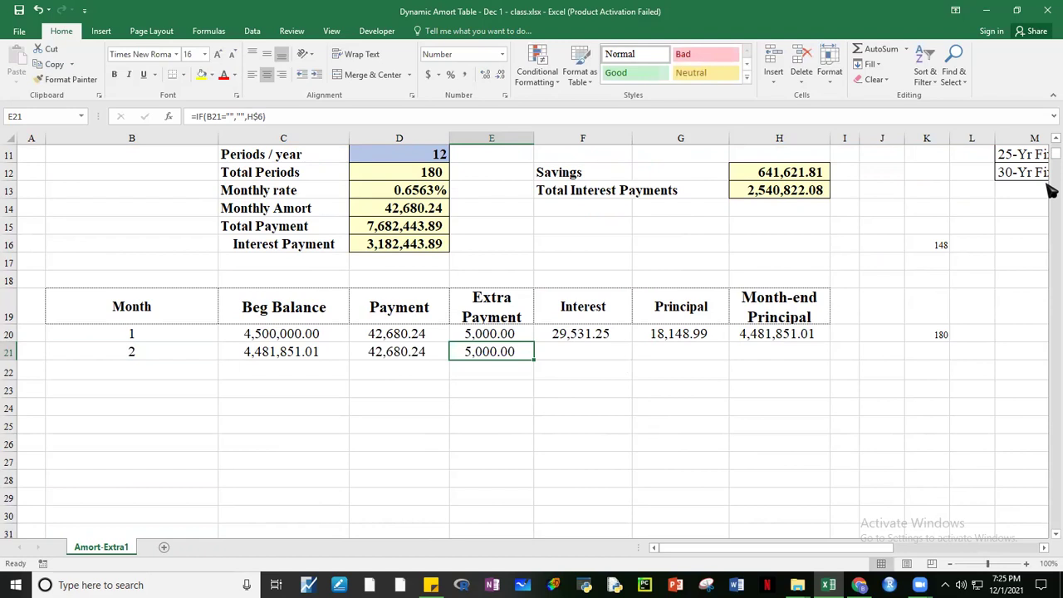
- Set the Extra Payment in H6 to 0
click(1054, 138)
click(1053, 138)
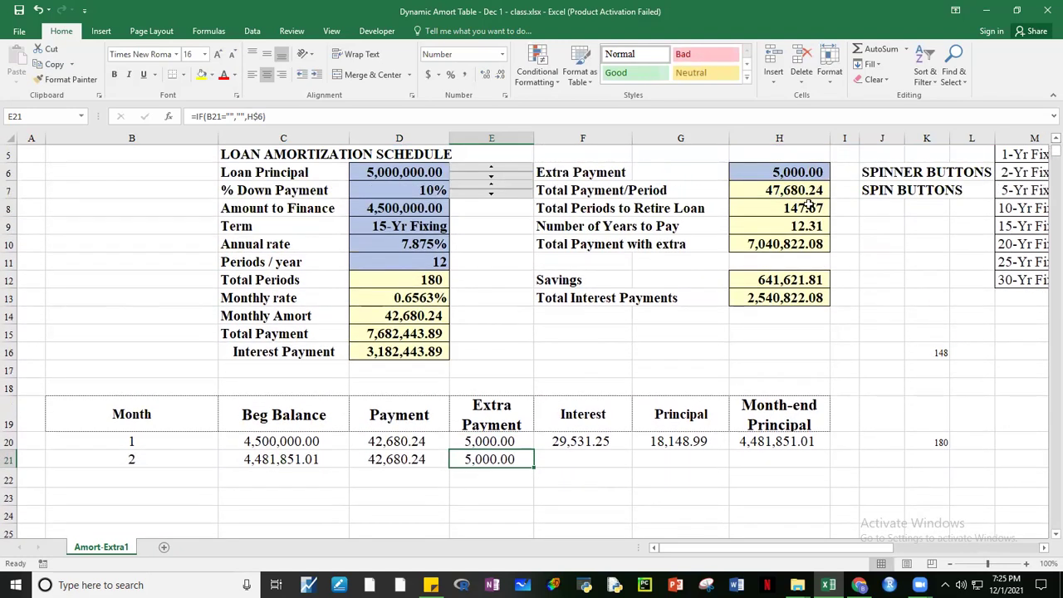
click(776, 172)
text(0)
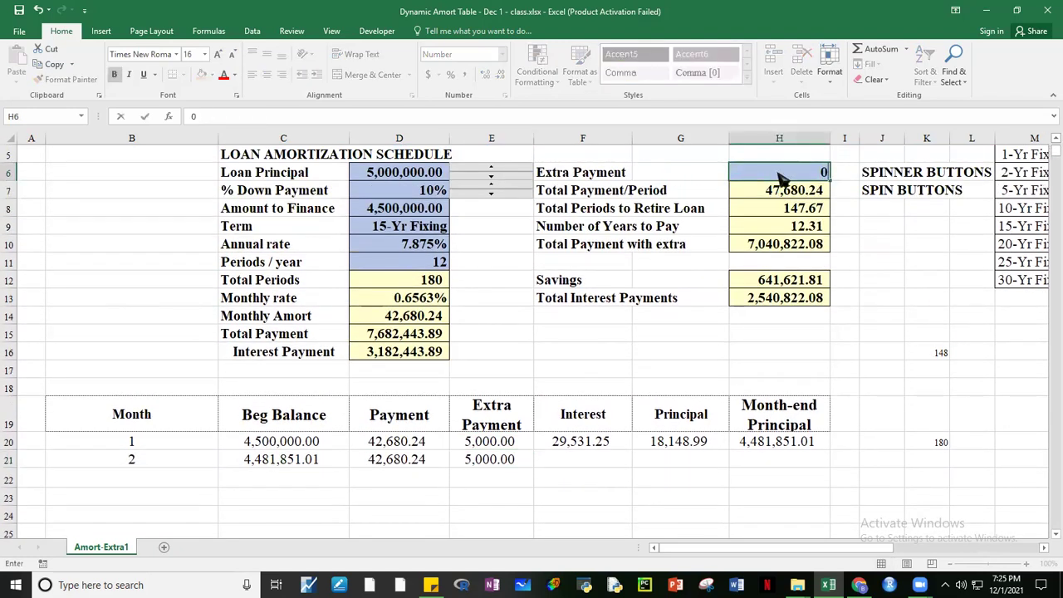
key(ctrl+Return)
click(953, 396)
click(805, 172)
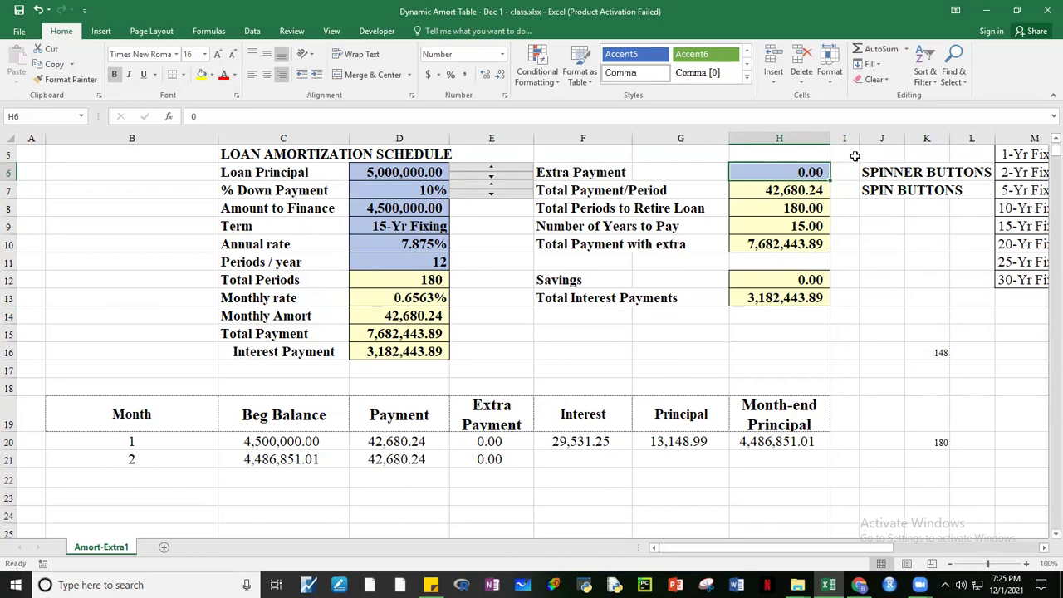
- Widen column I beside the Extra Payment cell
drag(859, 138, 905, 138)
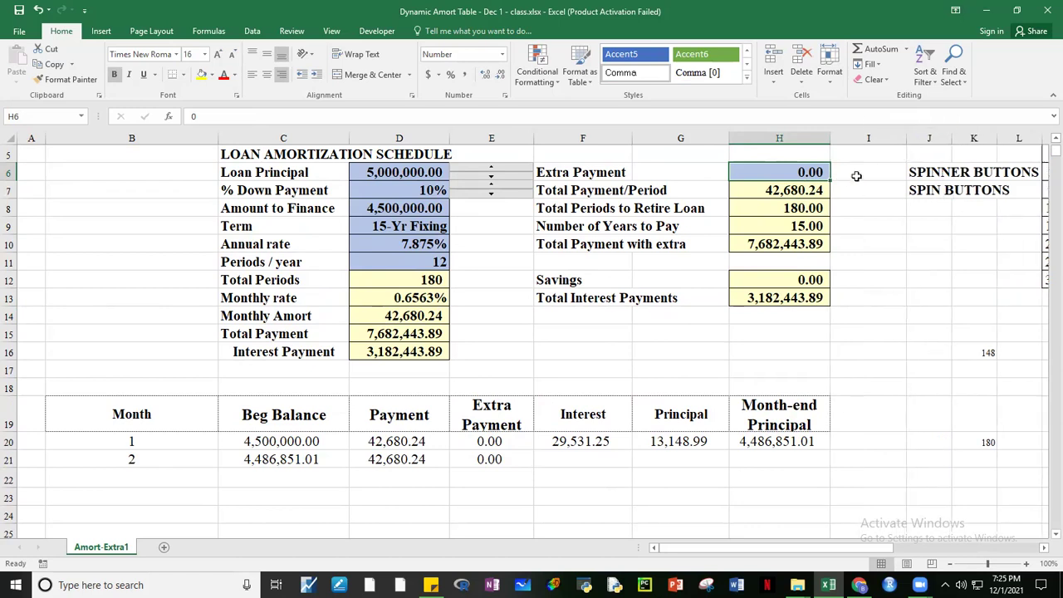
click(856, 174)
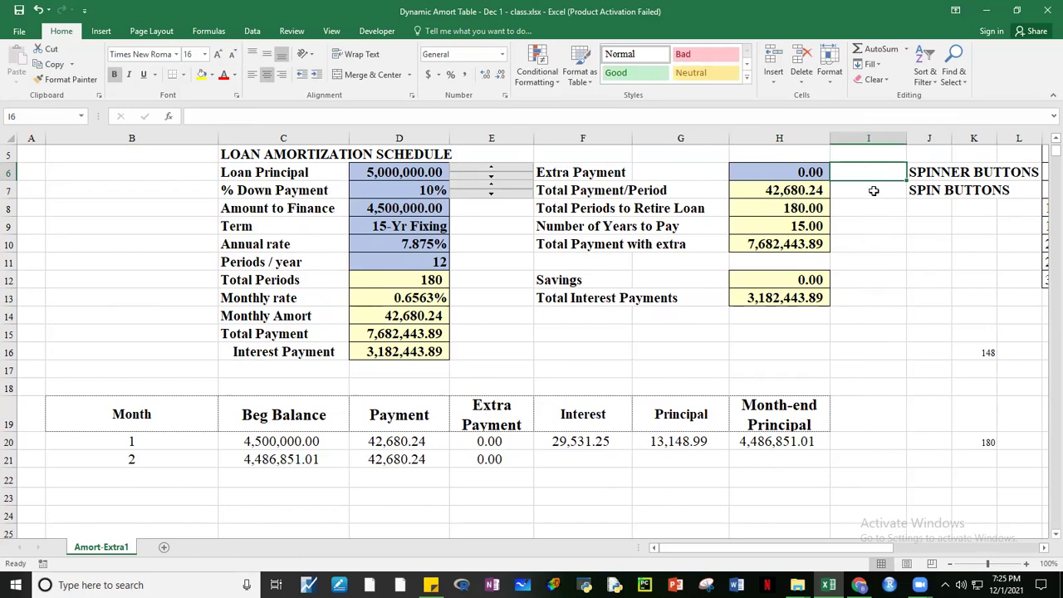
click(792, 172)
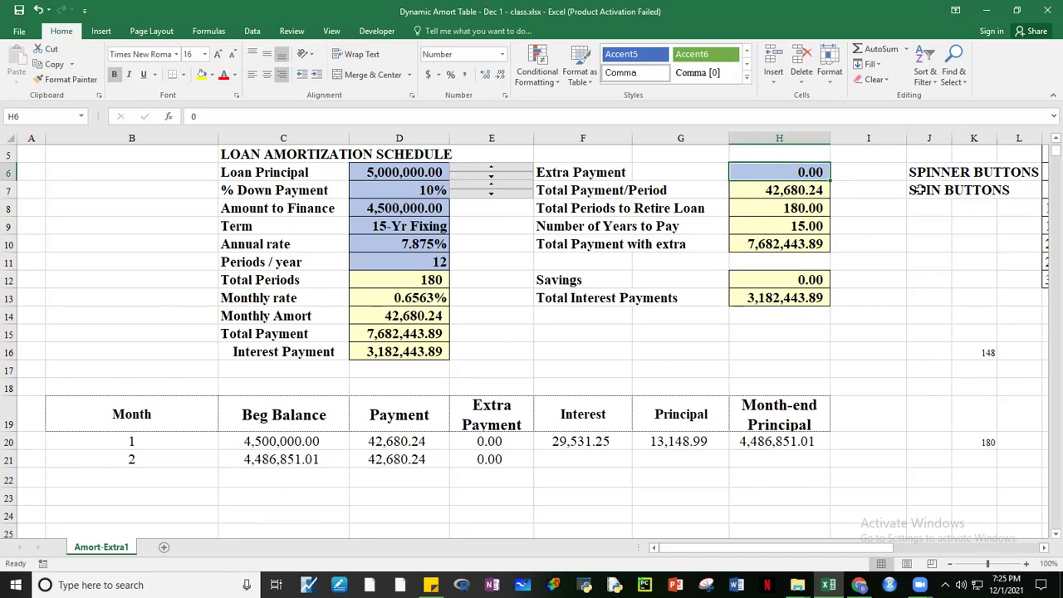
click(867, 174)
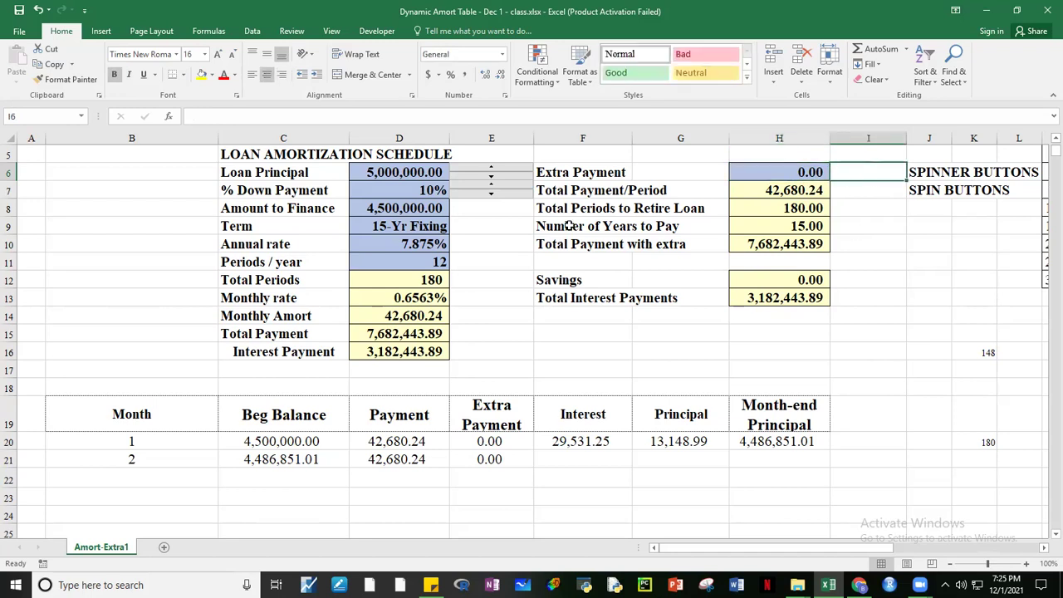
- Lower the Loan Principal one spinner step to 4,800,000.00
right_click(523, 175)
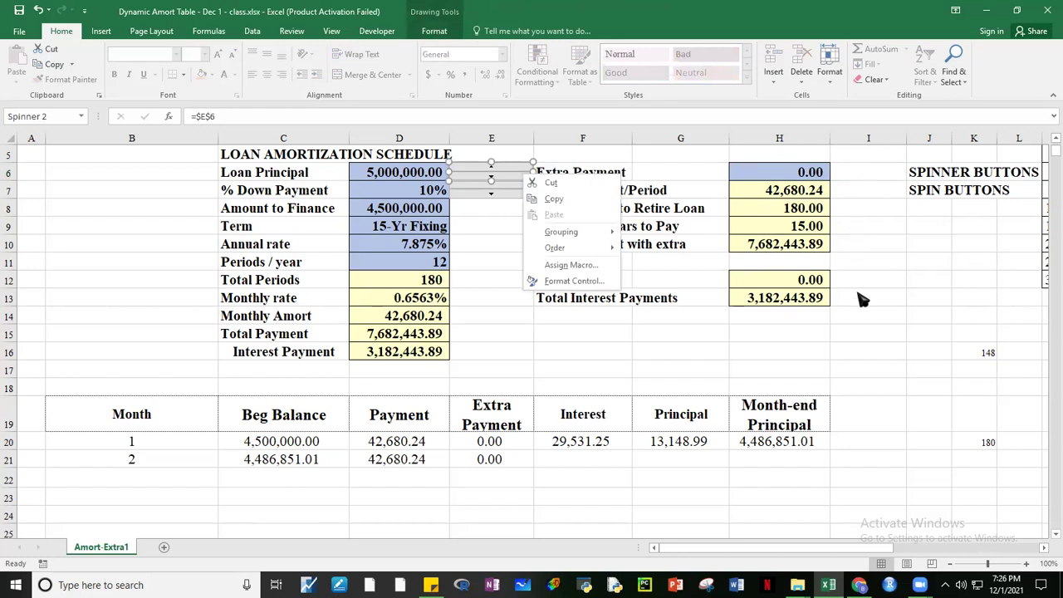
click(892, 307)
click(900, 304)
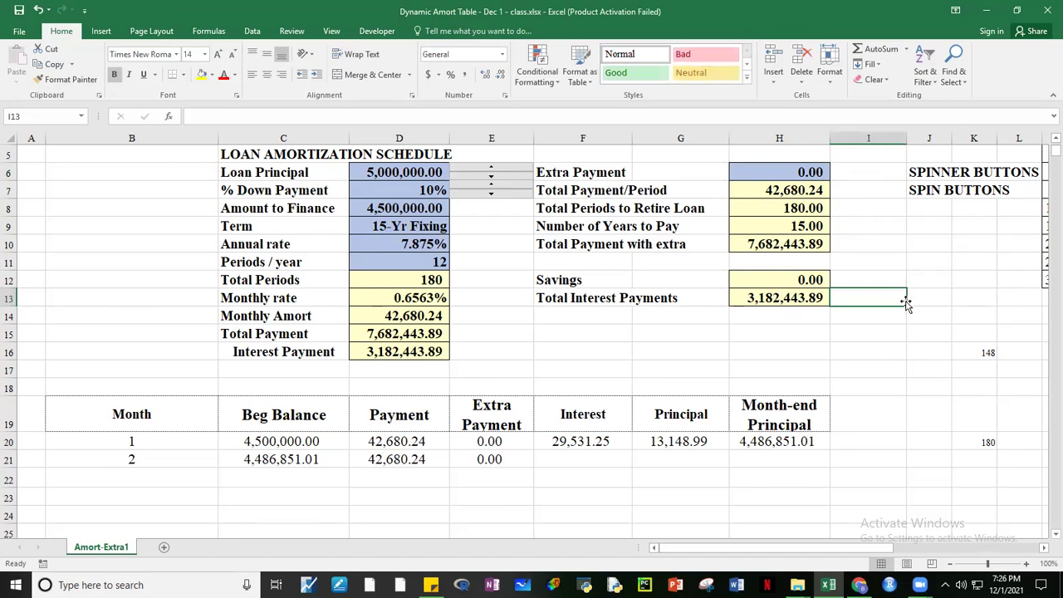
click(528, 178)
- Copy the Loan Principal spinner and place the copy in cell I6 beside Extra Payment
right_click(528, 177)
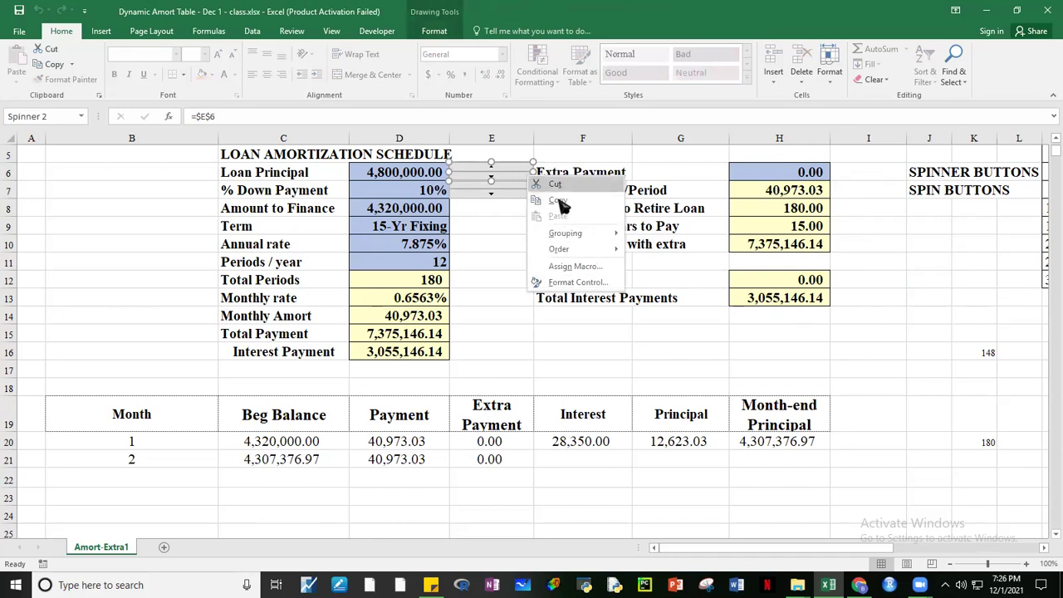
key(Escape)
click(916, 297)
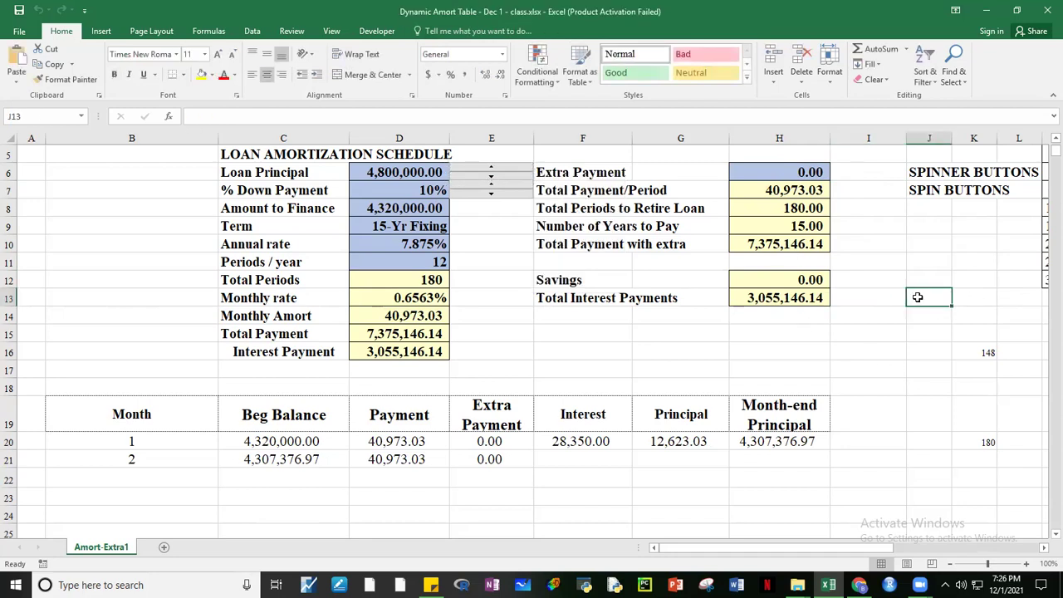
key(ctrl+v)
drag(934, 295, 858, 164)
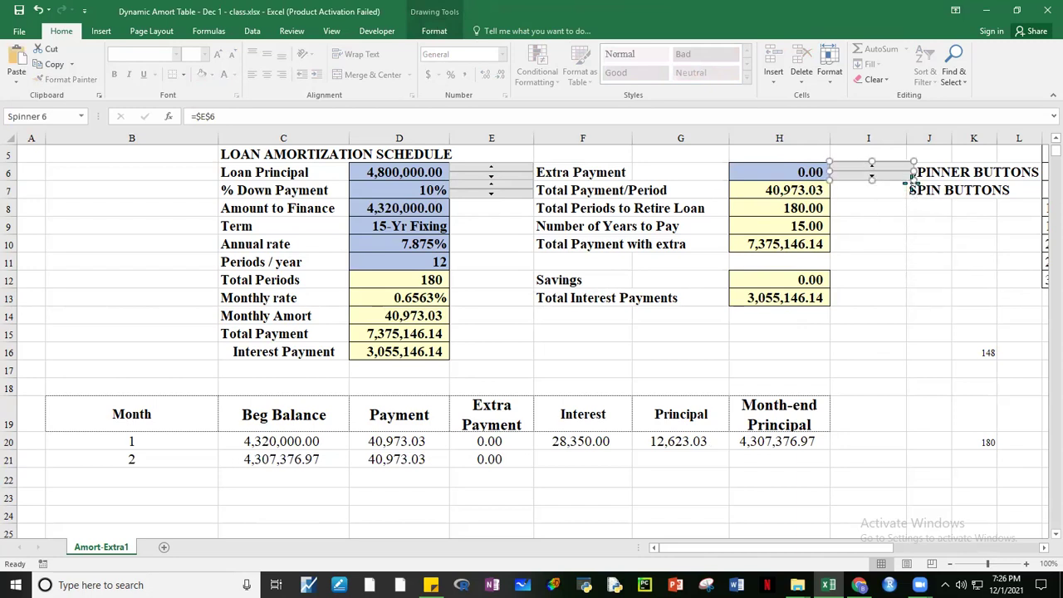
key(Delete)
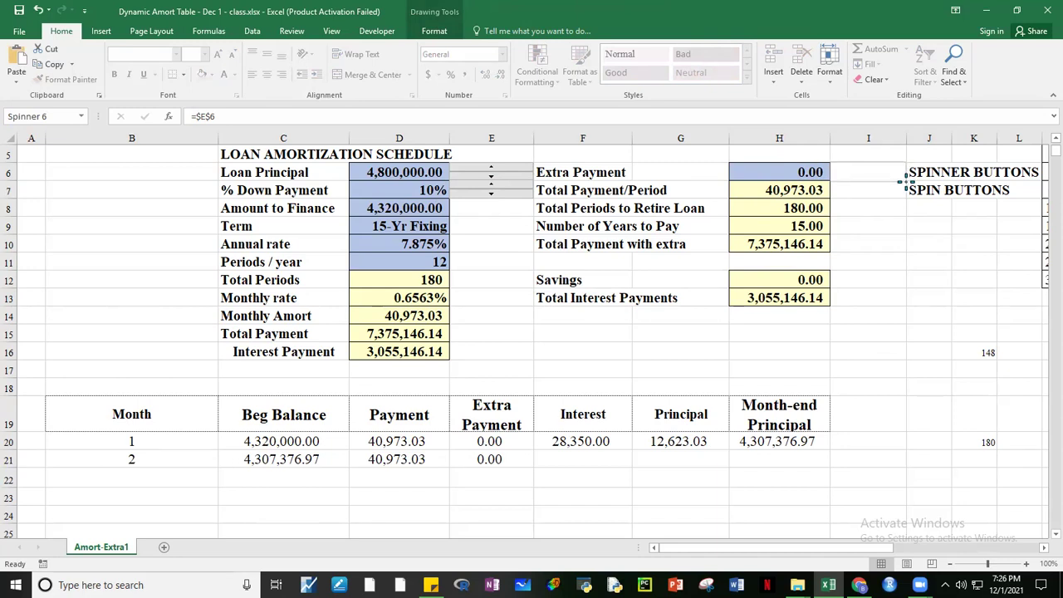
drag(907, 179, 831, 163)
click(871, 297)
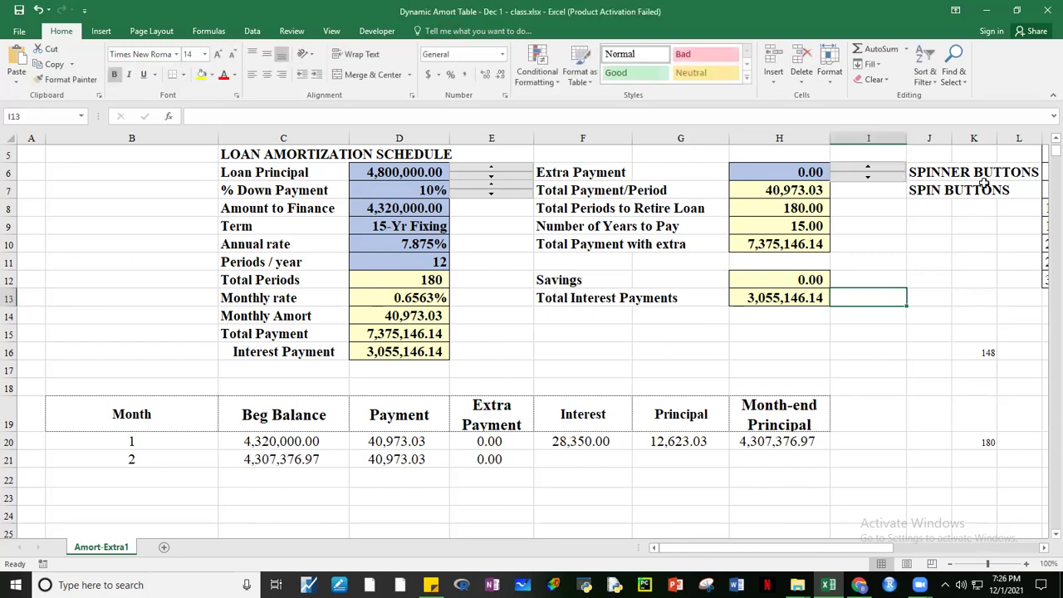
right_click(889, 178)
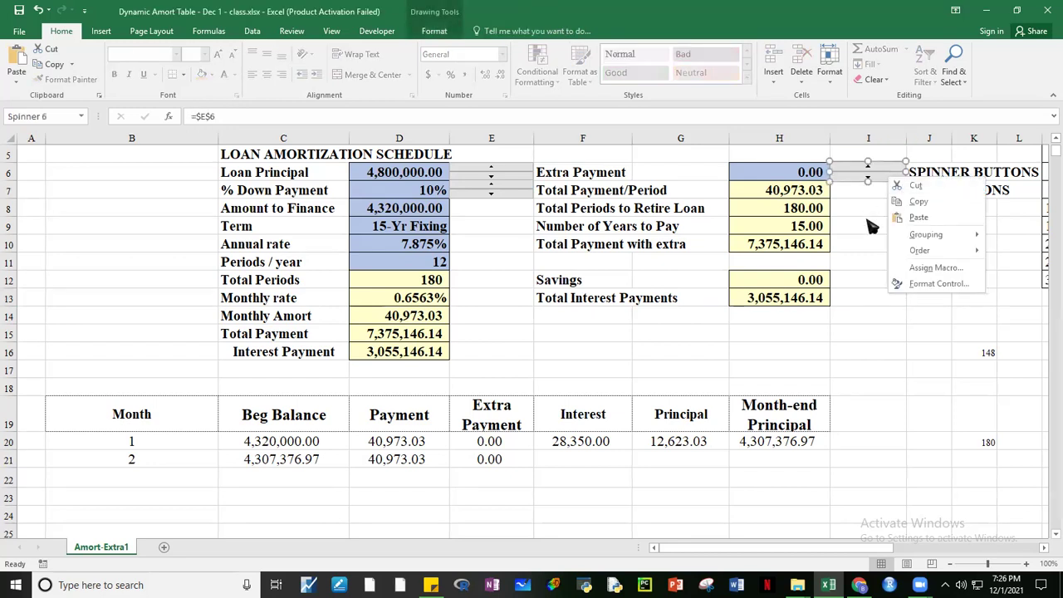
- Link the new spinner to $H$6 with minimum 0, maximum 10000 and incremental change 500
click(935, 284)
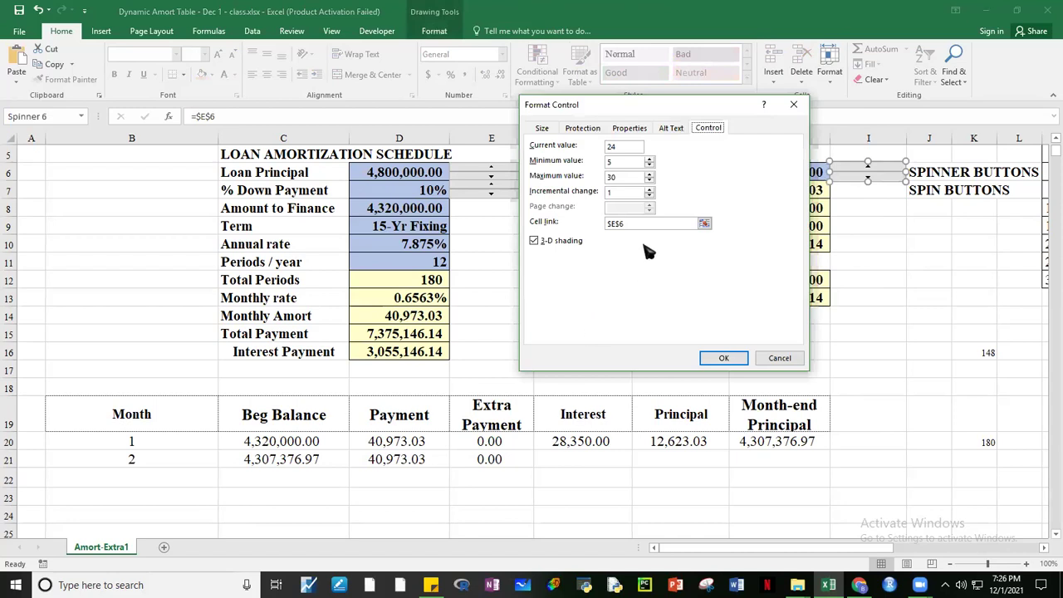
drag(714, 106, 628, 210)
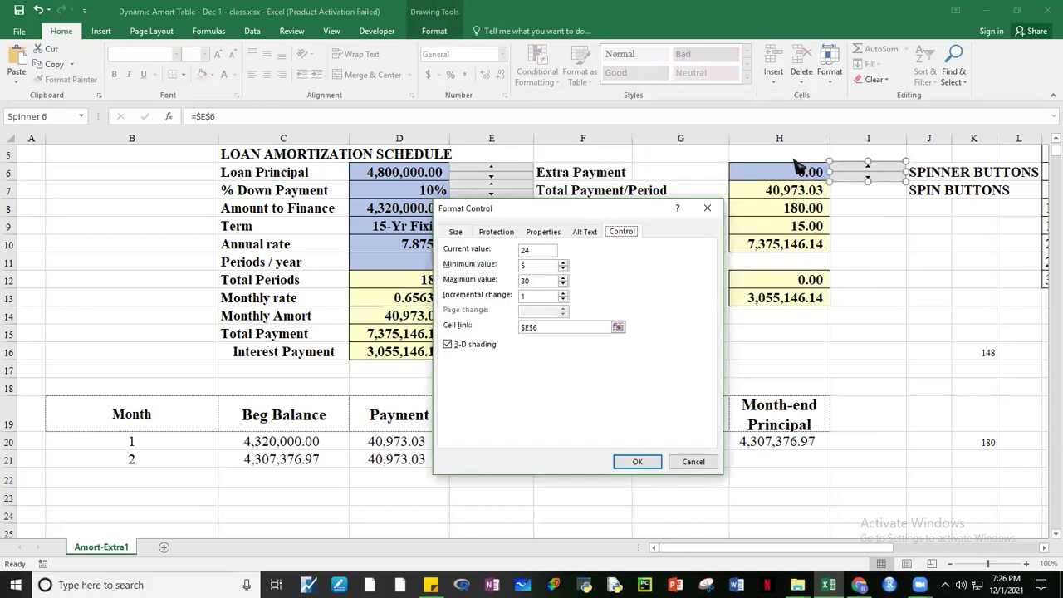
click(797, 166)
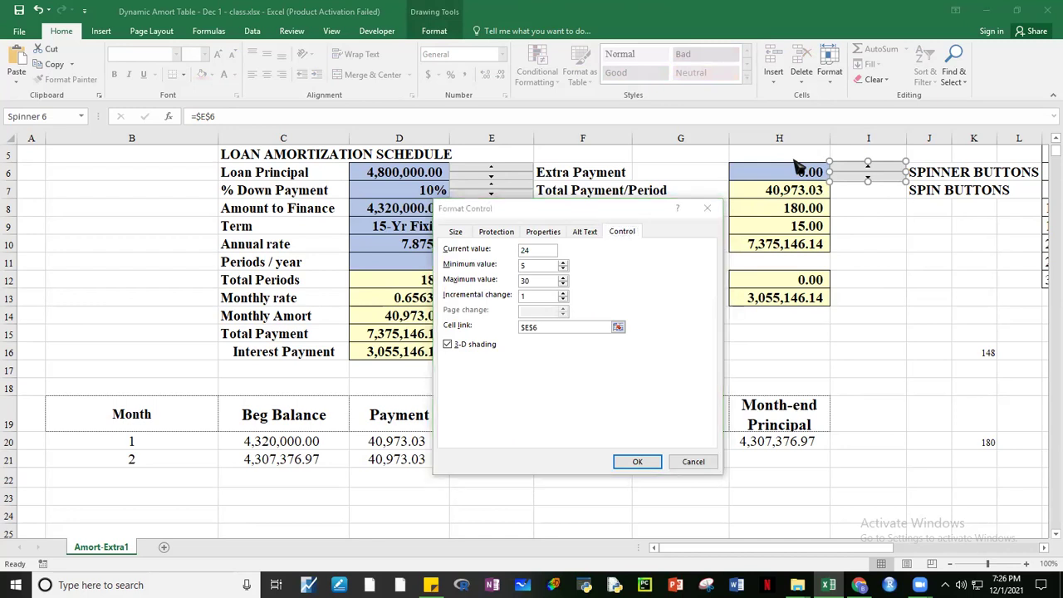
click(793, 172)
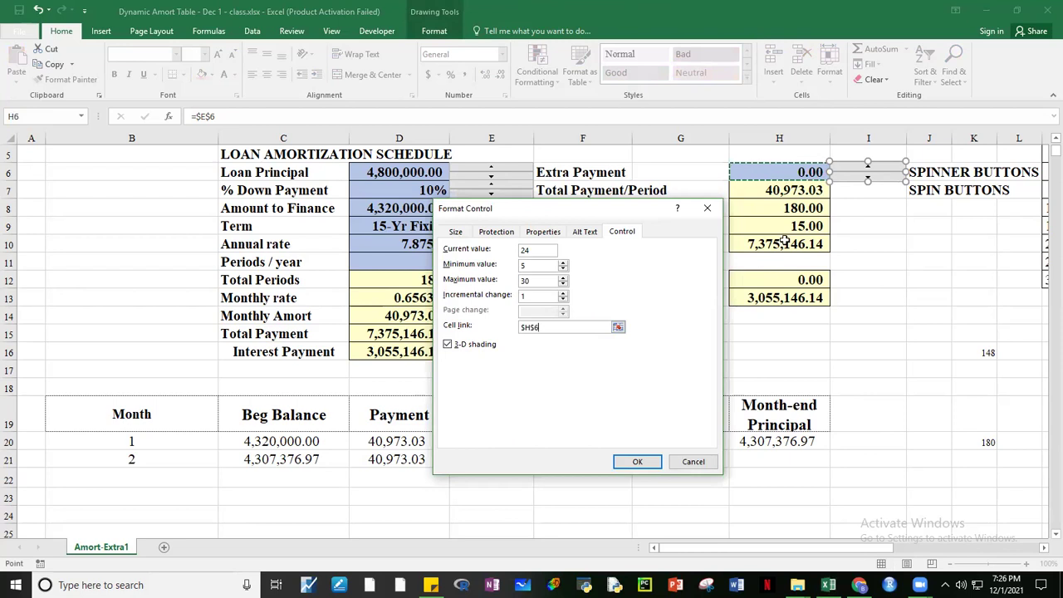
click(526, 267)
double_click(522, 265)
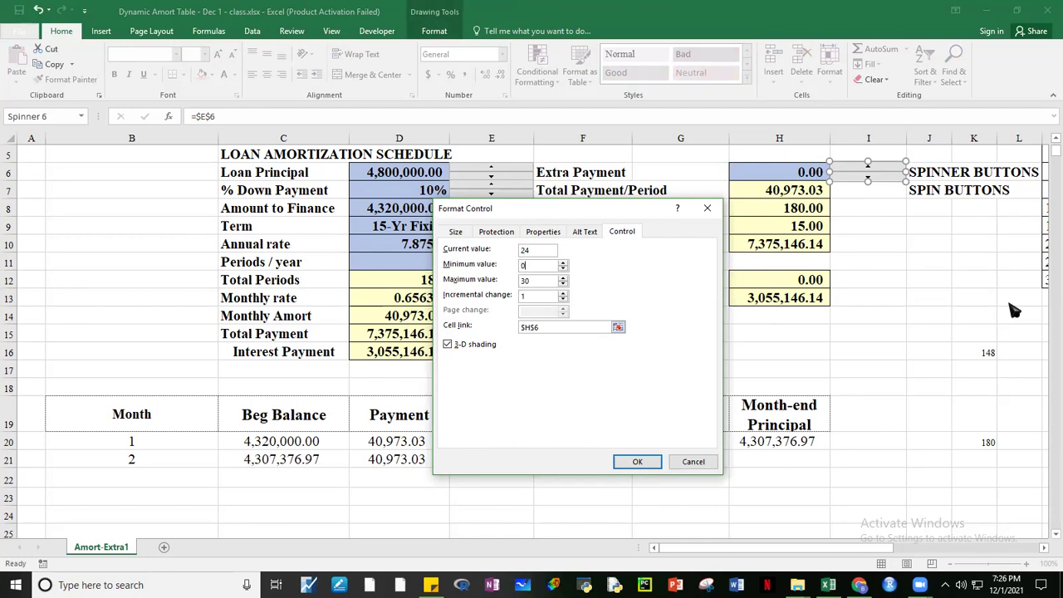
double_click(525, 281)
click(530, 296)
click(635, 461)
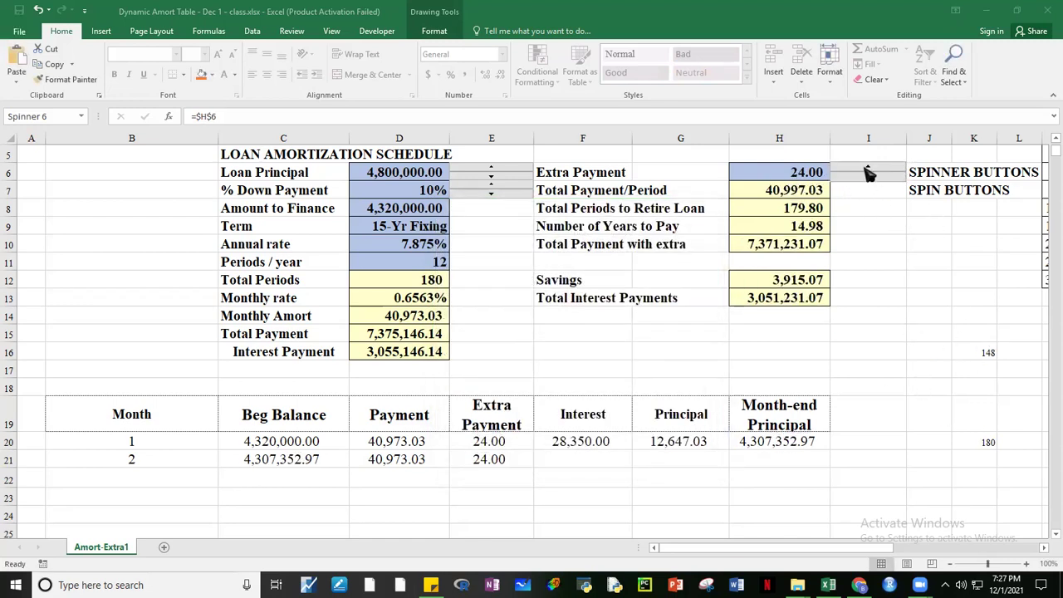
- Reset the Extra Payment in H6 to 0.00 using the new spinner
ctrl+click(867, 174)
click(889, 254)
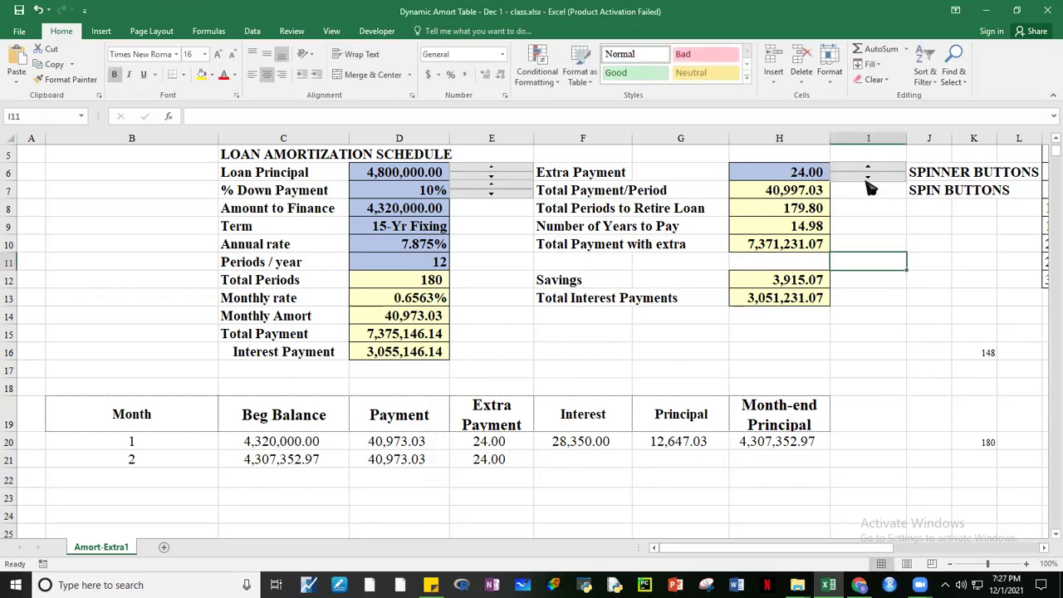
click(867, 180)
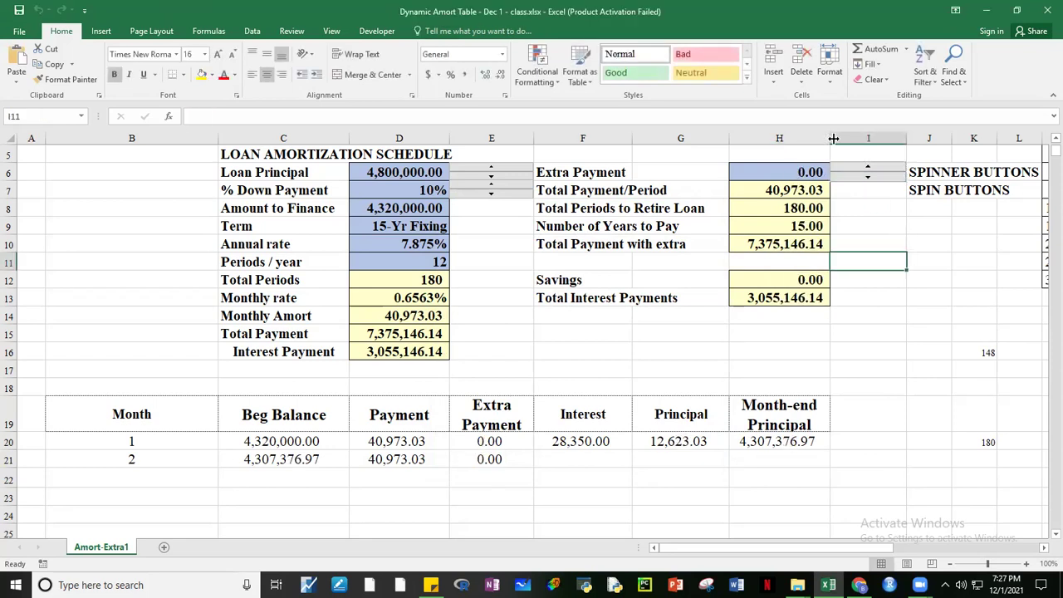
click(868, 168)
click(867, 178)
- Step the Extra Payment up in 500 increments to 10,000.00, cutting payoff to 124.19 periods
click(868, 168)
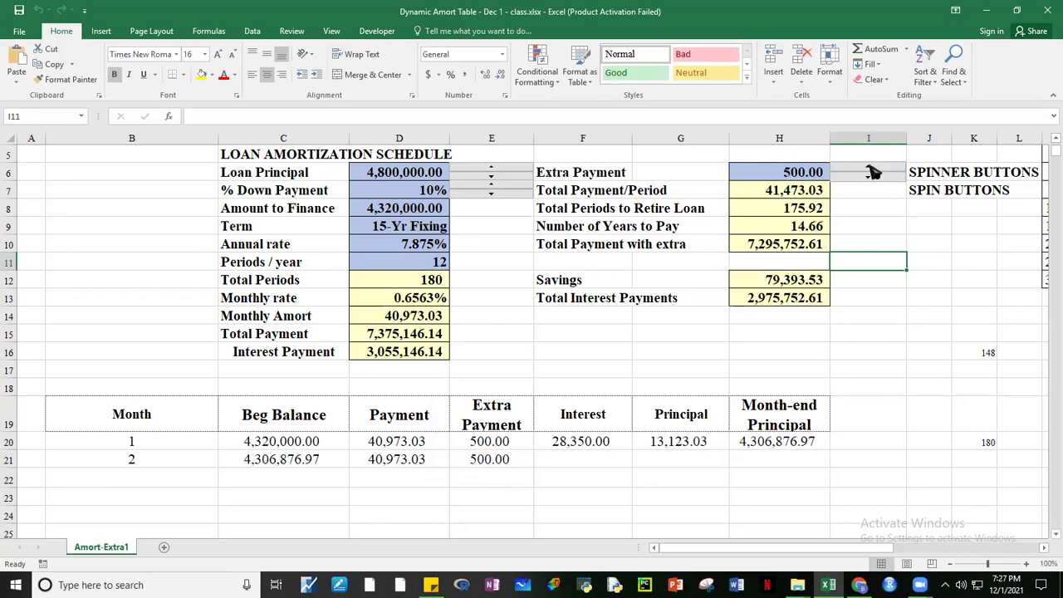
click(868, 168)
click(868, 169)
click(869, 168)
click(868, 168)
click(868, 169)
click(869, 168)
click(869, 168)
click(868, 169)
click(868, 169)
click(868, 168)
click(868, 169)
click(868, 169)
click(869, 169)
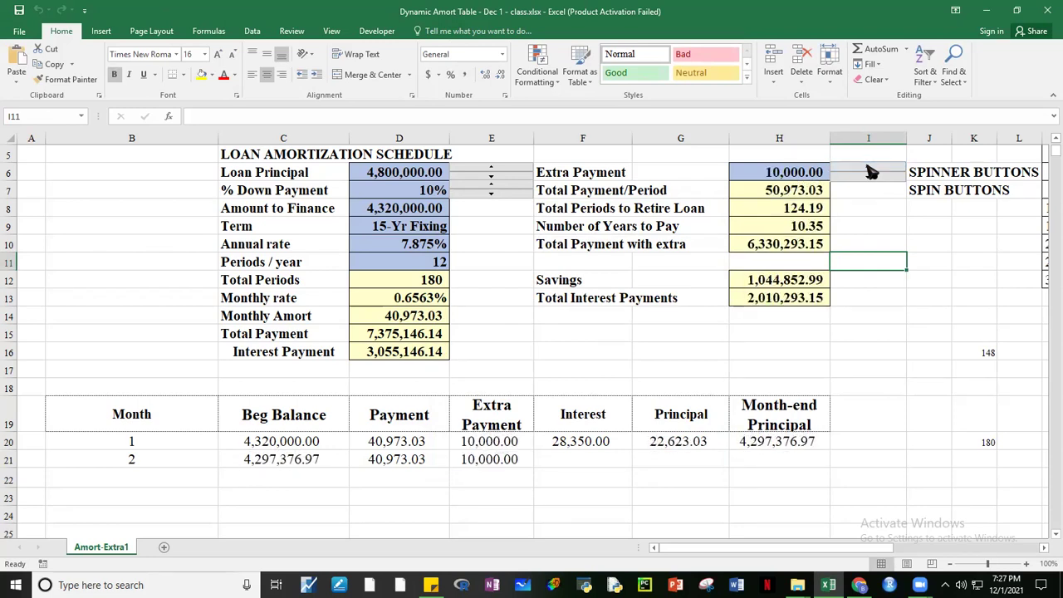
click(929, 241)
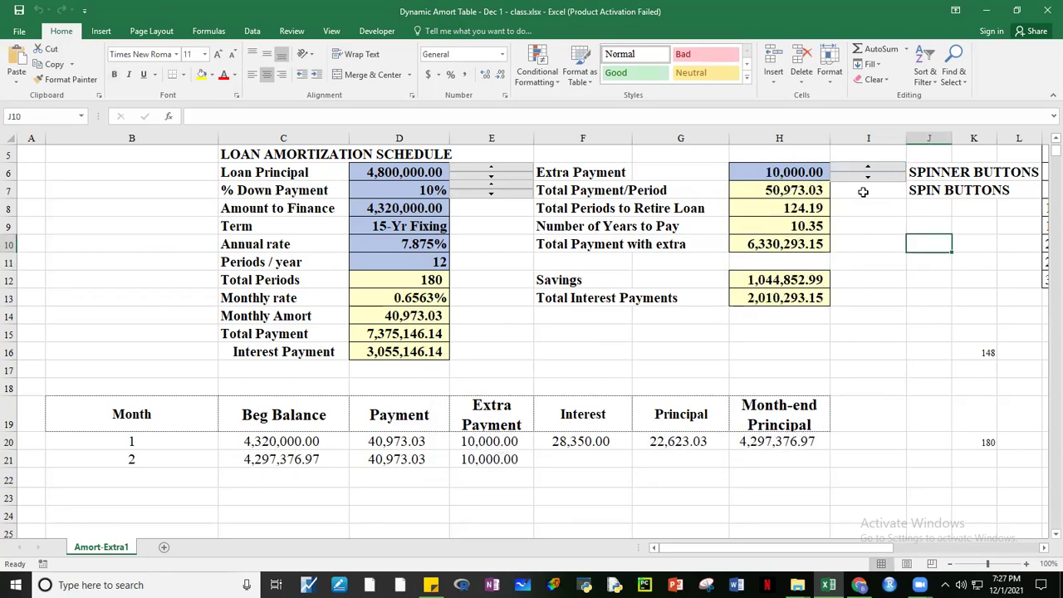
click(782, 174)
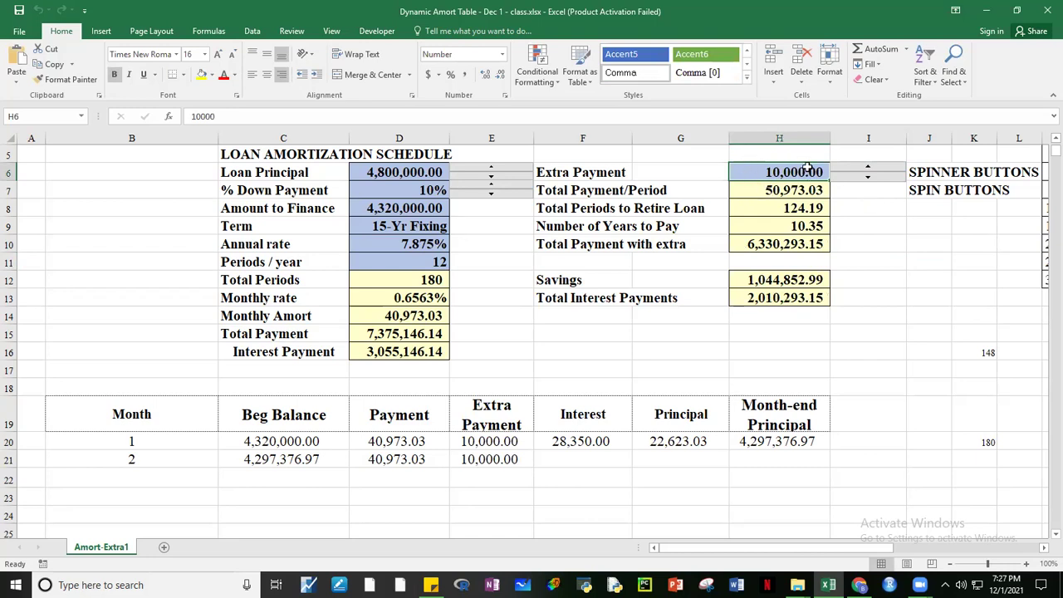
- Review the Extra Payment spinner's Format Control settings and keep them unchanged
right_click(893, 178)
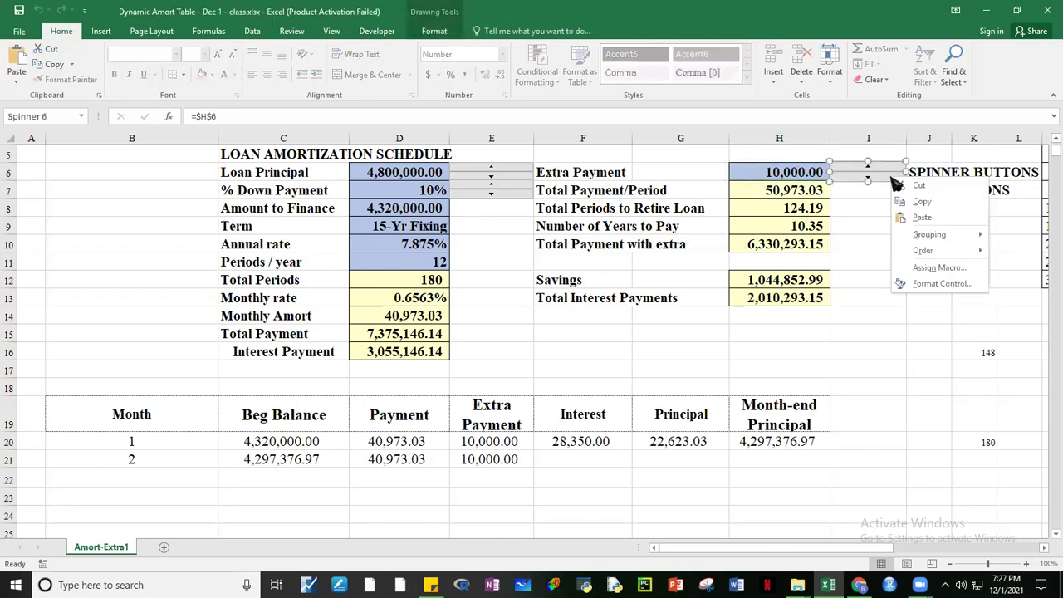
click(913, 284)
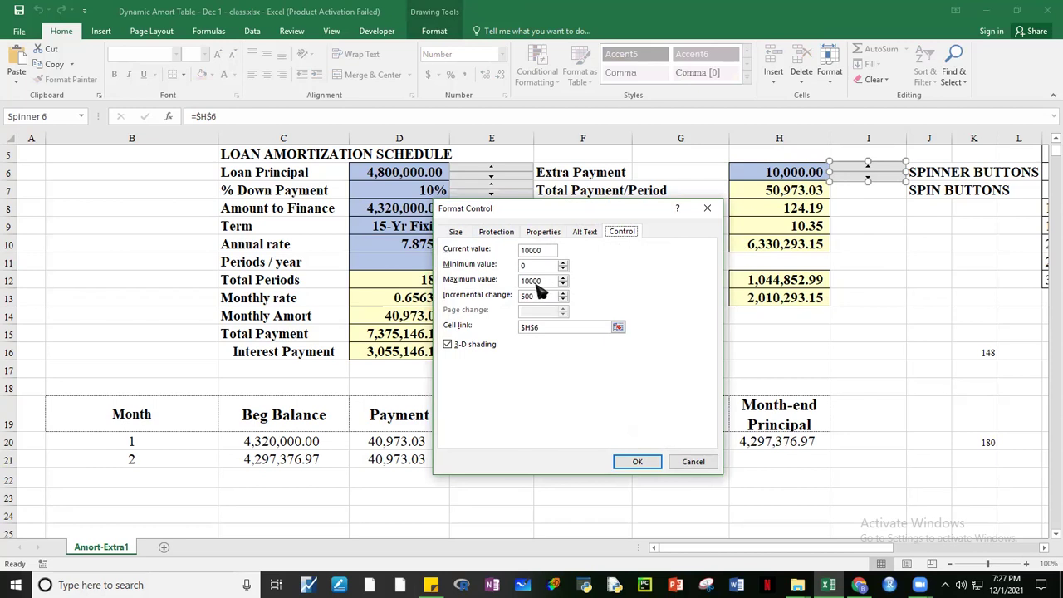
click(639, 460)
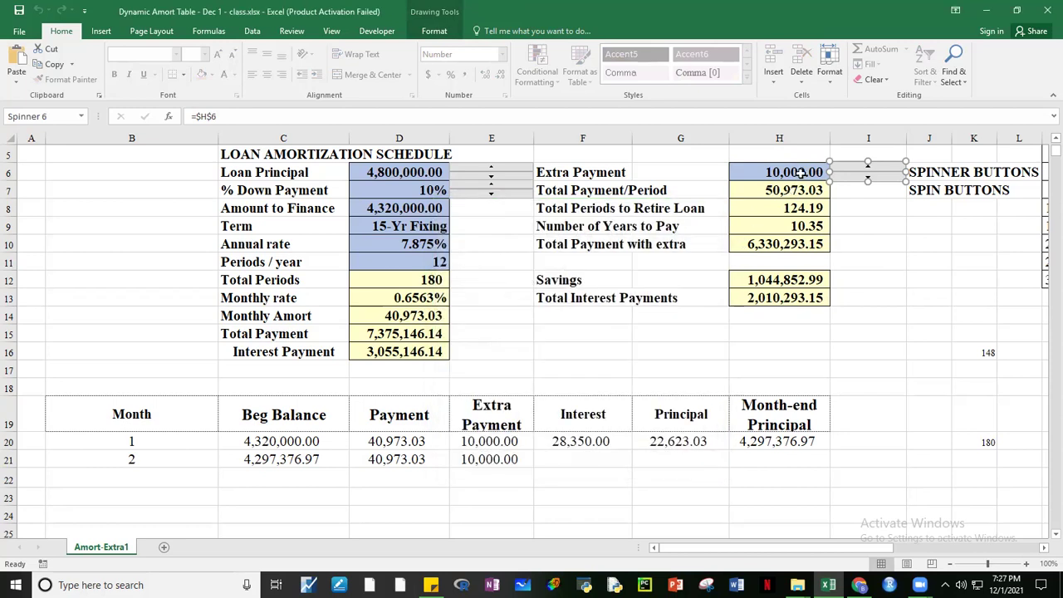
- Bring the Extra Payment back down from 10,000 to 0.00
click(944, 294)
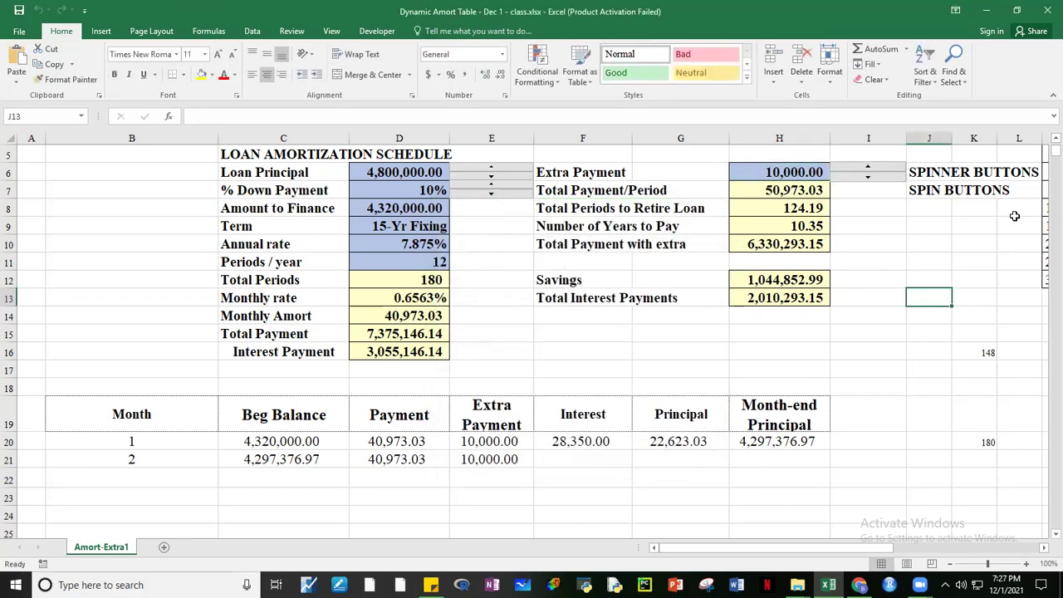
drag(869, 182, 869, 182)
click(867, 179)
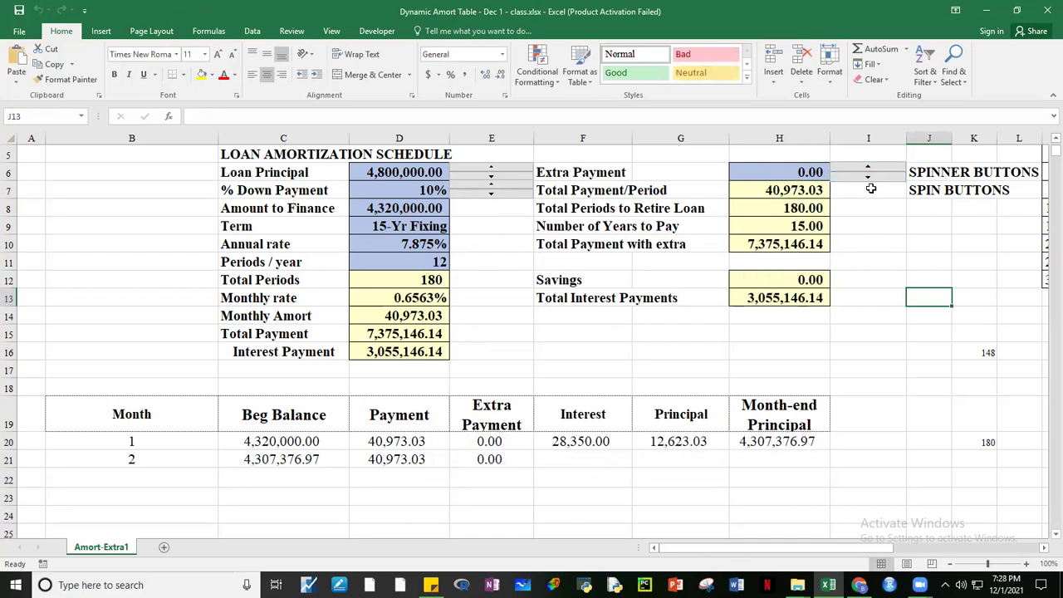
click(892, 425)
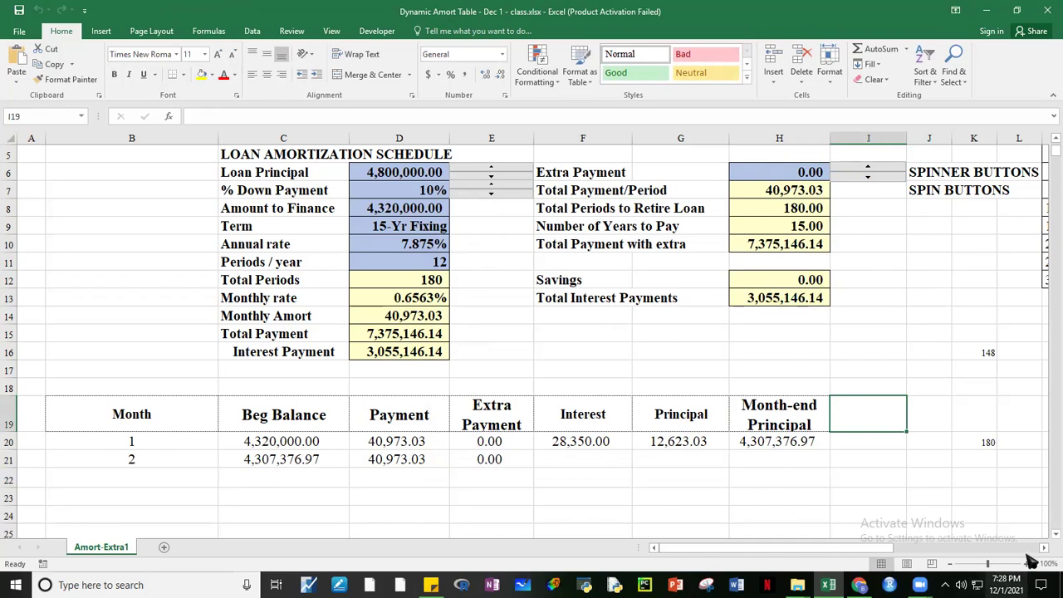
- Enter =IF(B21="","",C21*D$13) in F21, giving month 2 interest of 28,267.16
click(550, 459)
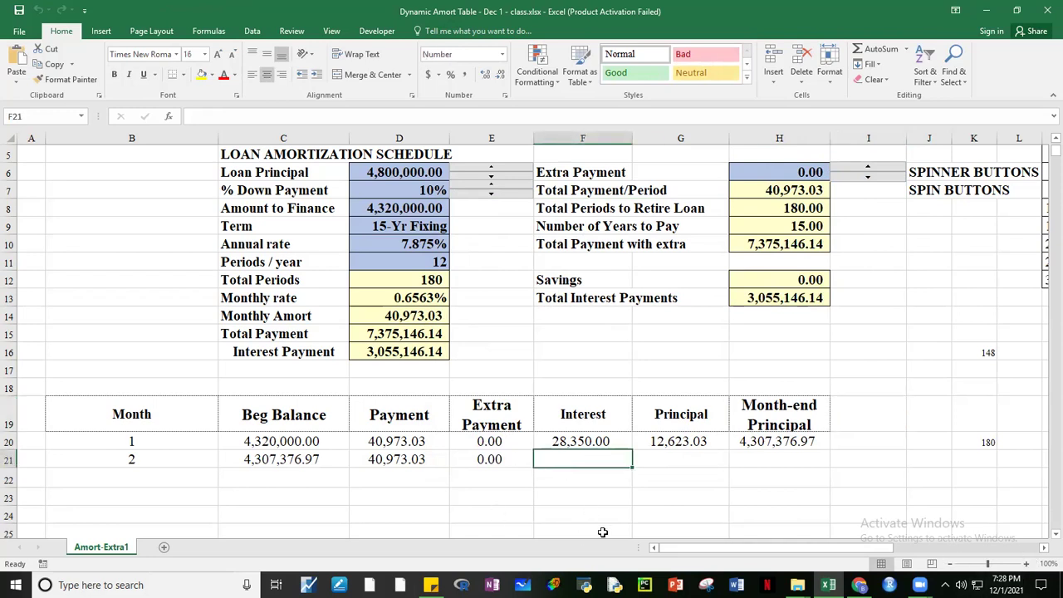
text(=)
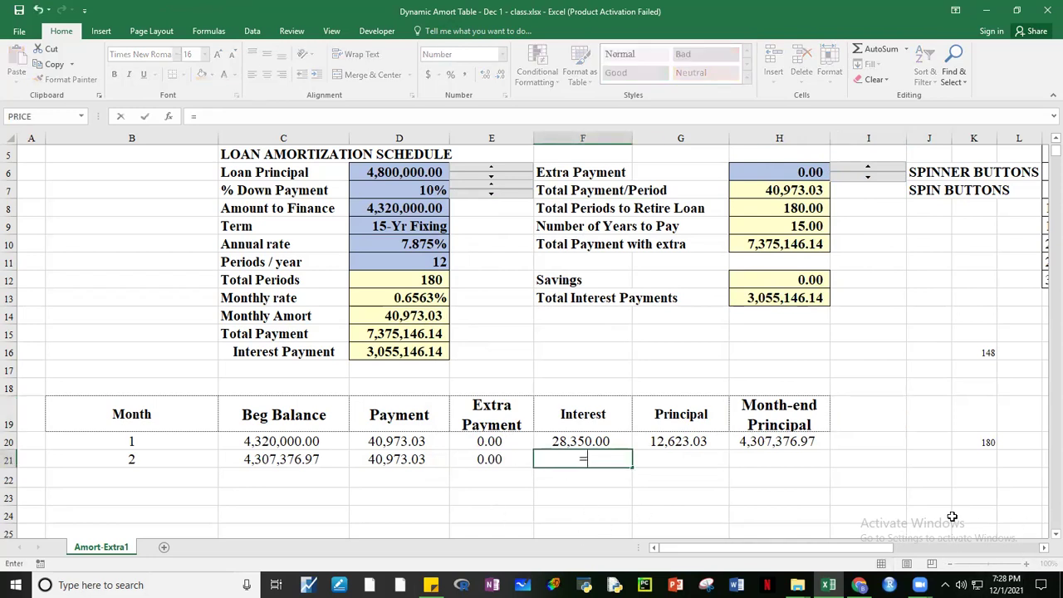
text(IF()
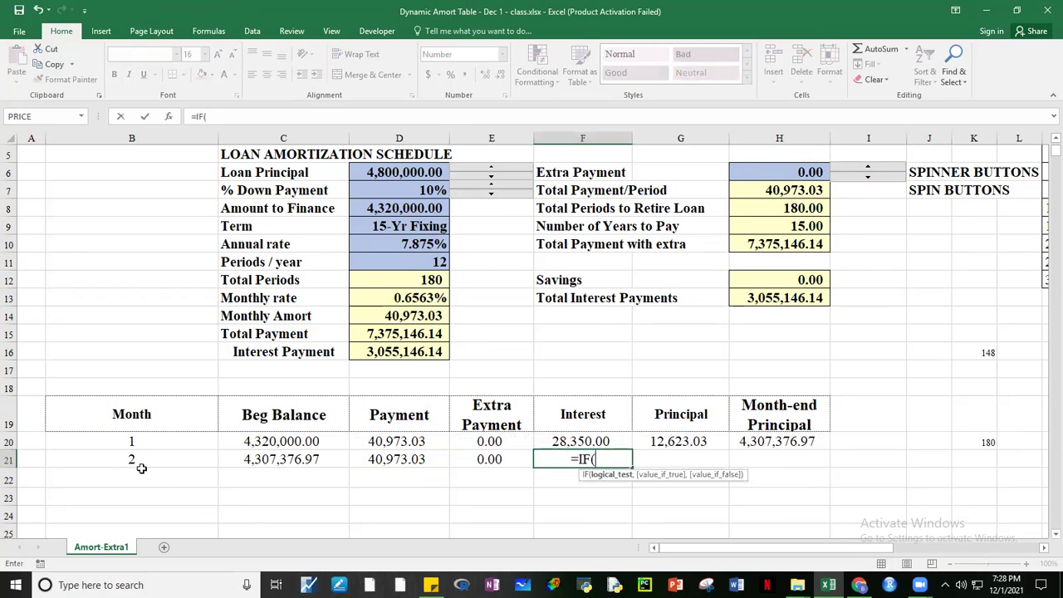
click(141, 468)
text(="","",)
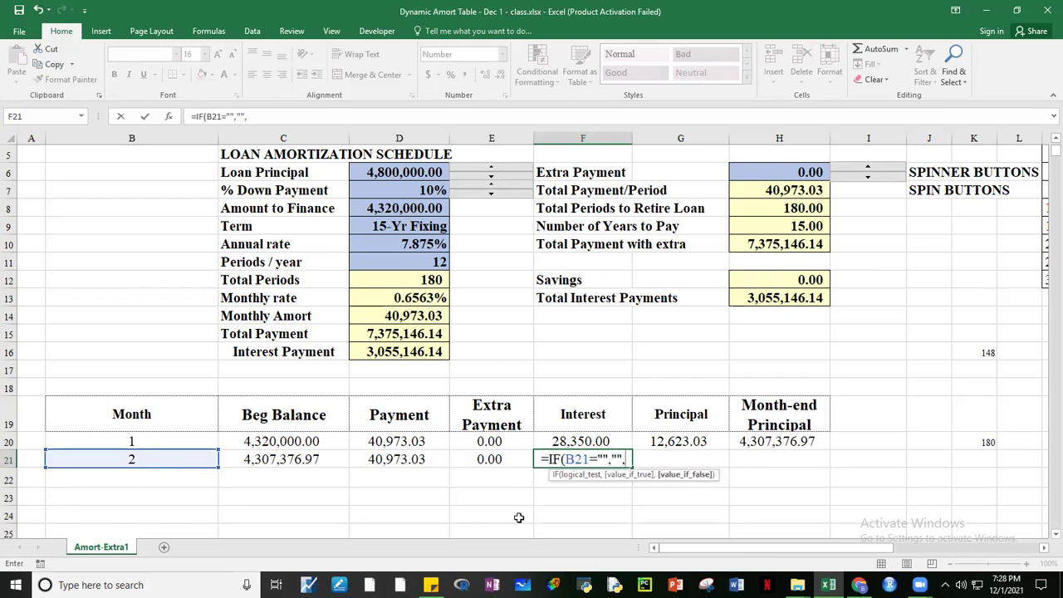
click(285, 459)
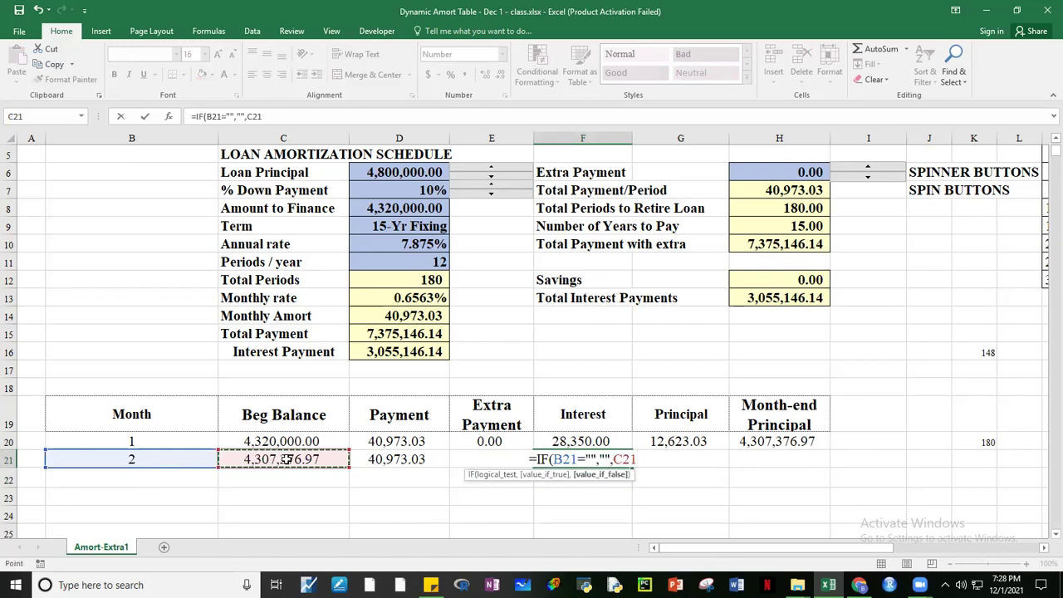
text(*)
click(428, 300)
key(F4)
key(F4)
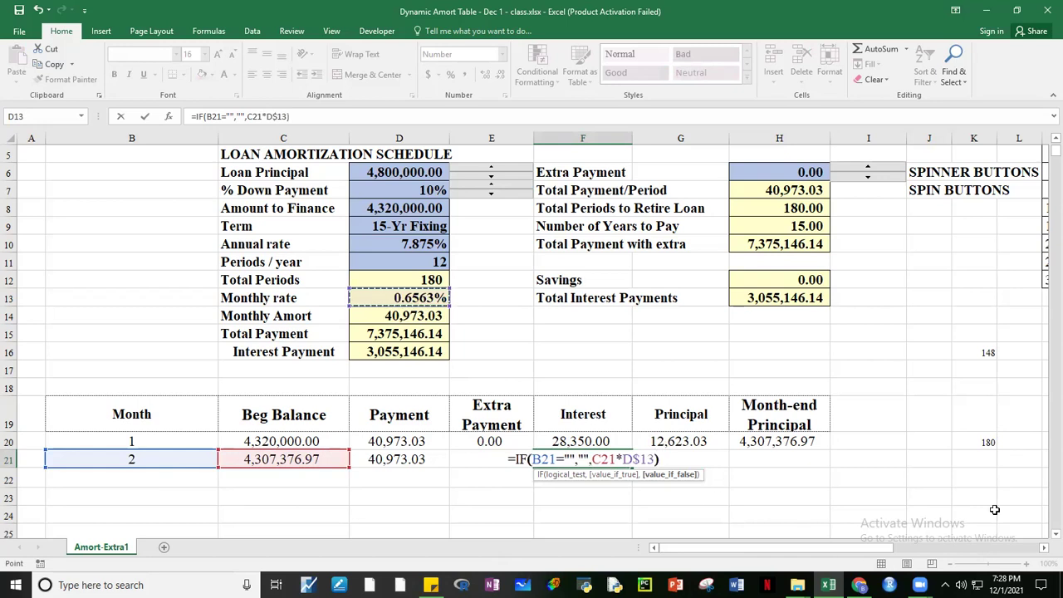
text())
key(ctrl+Return)
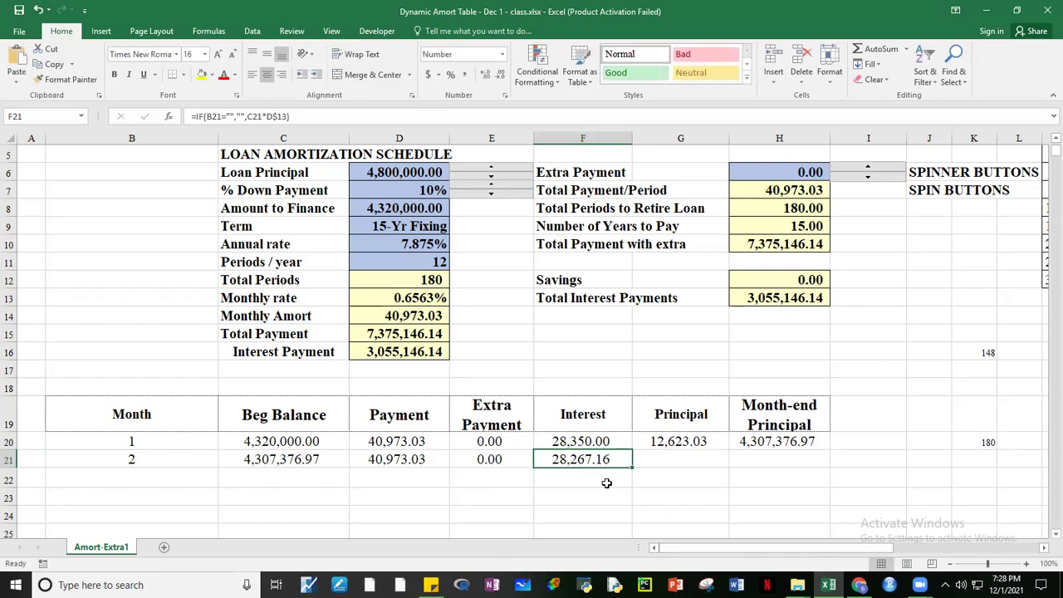
- Enter =IF(B21="","",SUM(D21:E21)-F21) in G21, giving month 2 principal of 12,705.87
click(691, 457)
text(=IF()
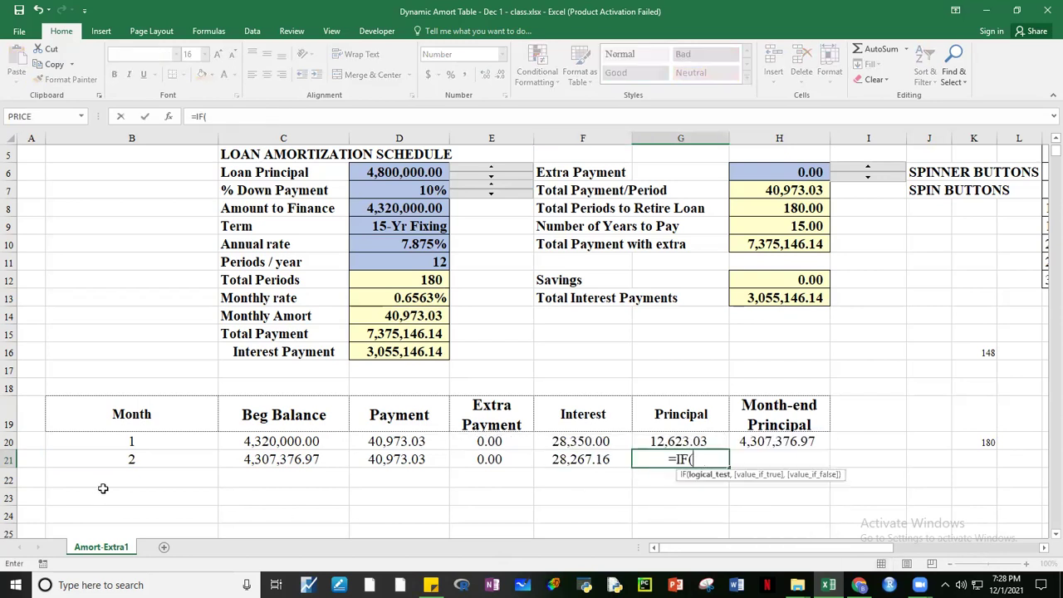
click(148, 453)
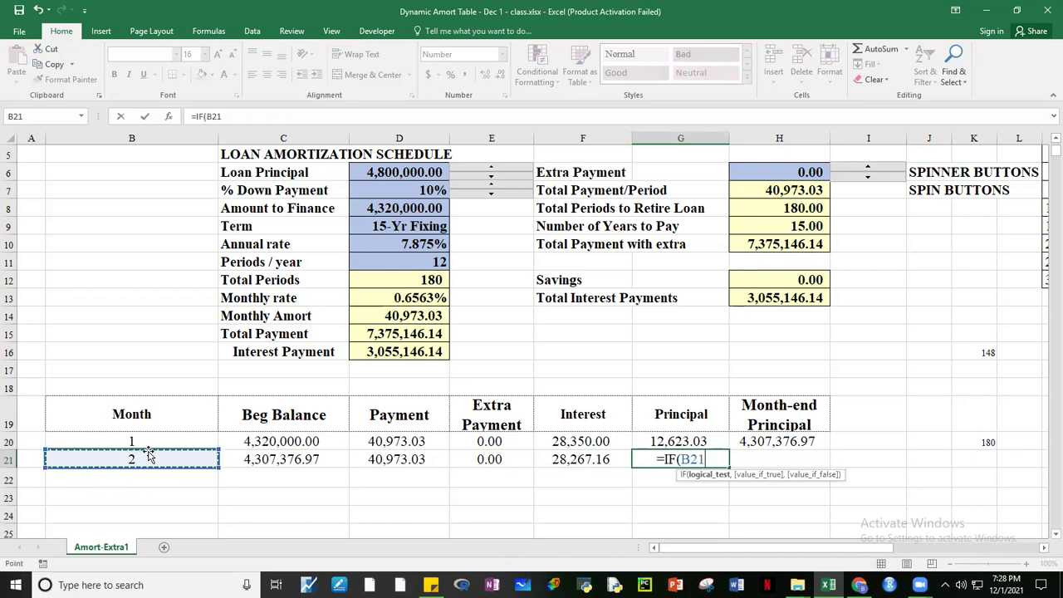
text(="",)
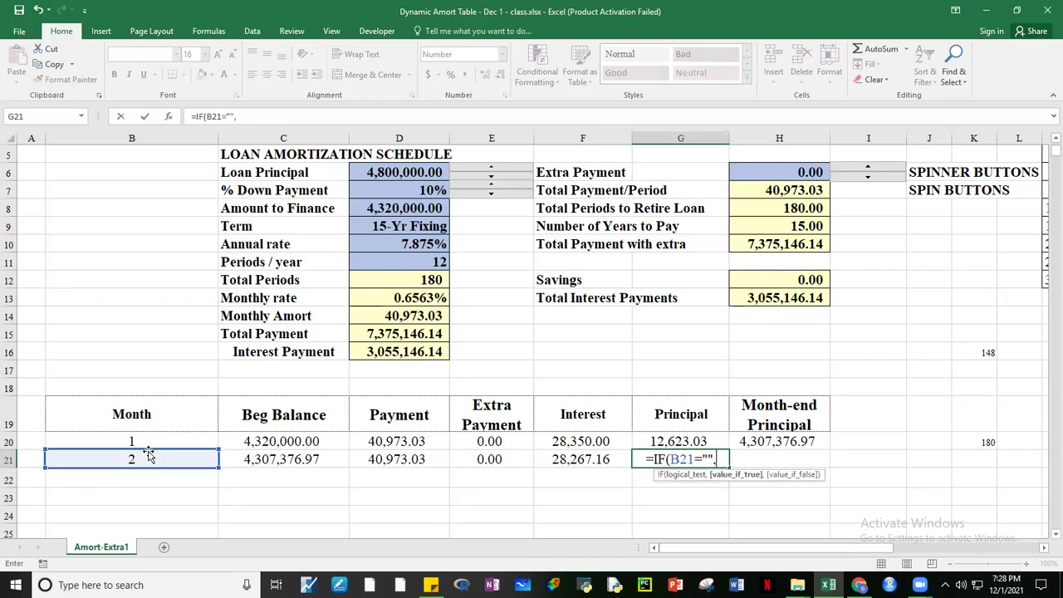
text("",)
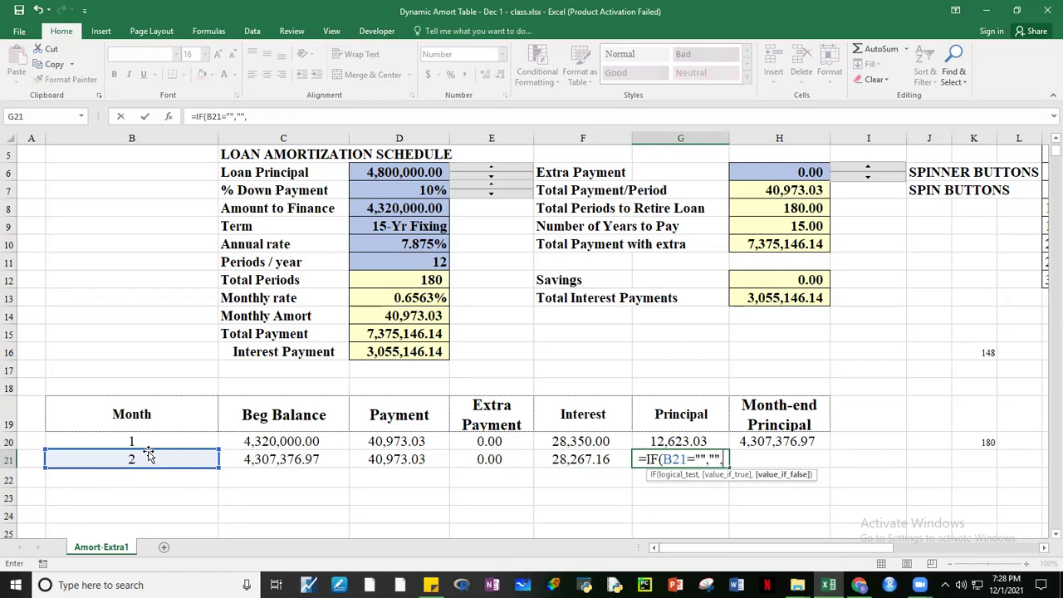
text(SUM()
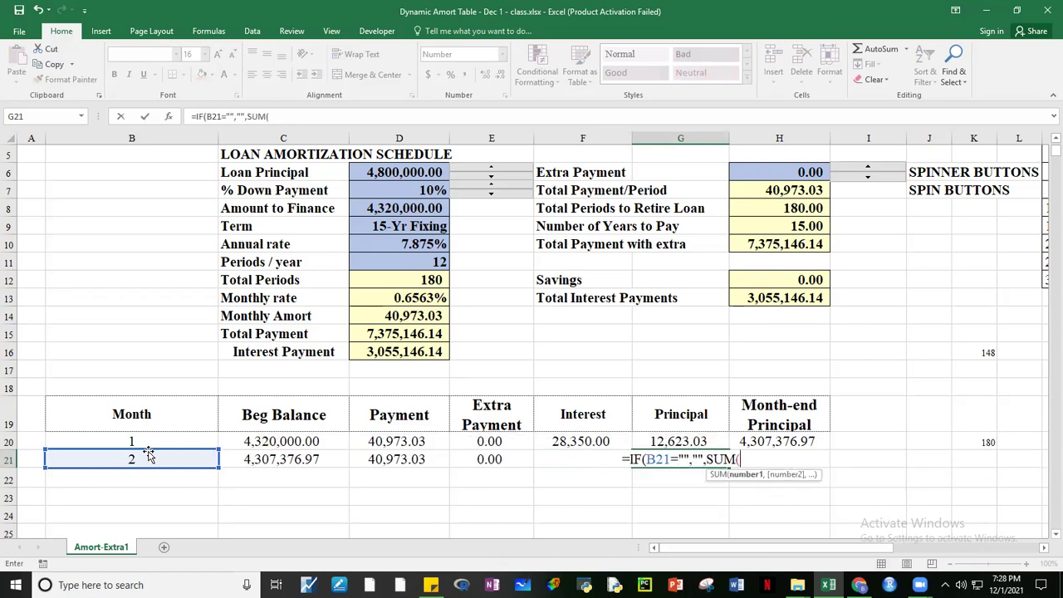
click(411, 461)
drag(432, 462, 470, 460)
text()-)
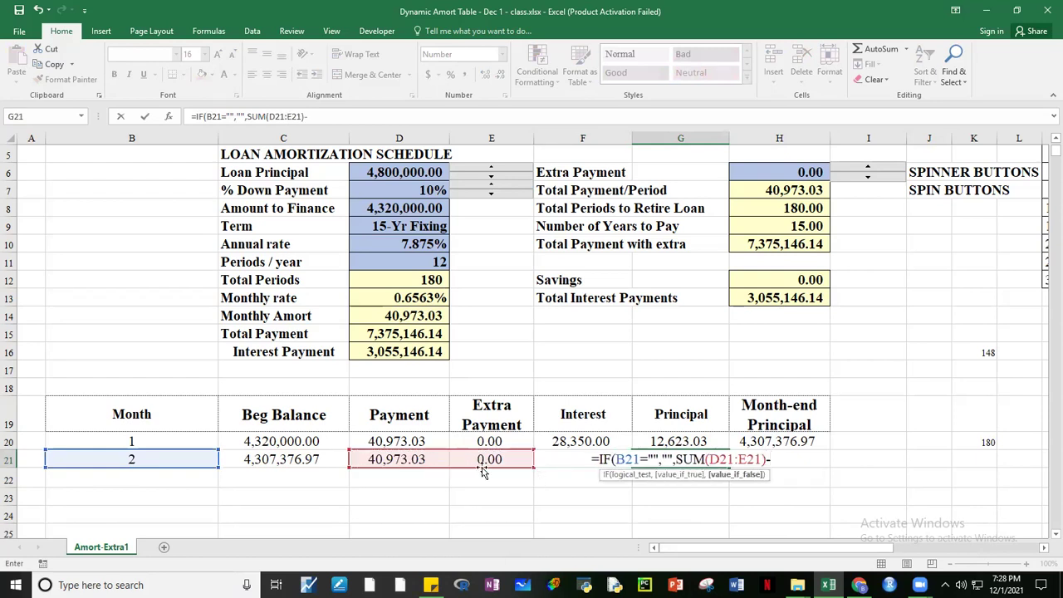
click(571, 479)
key(Up)
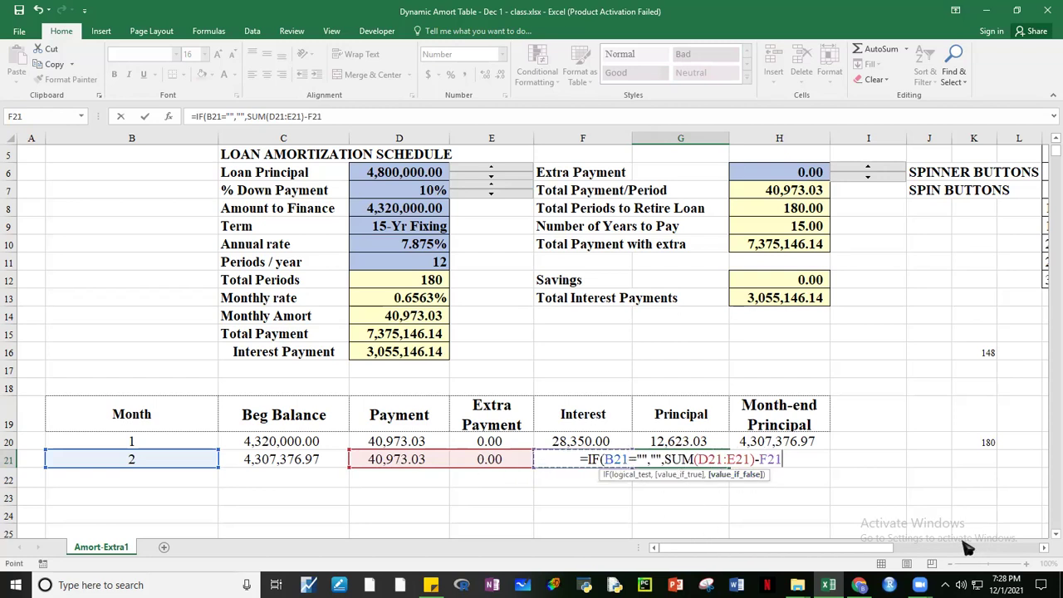
text())
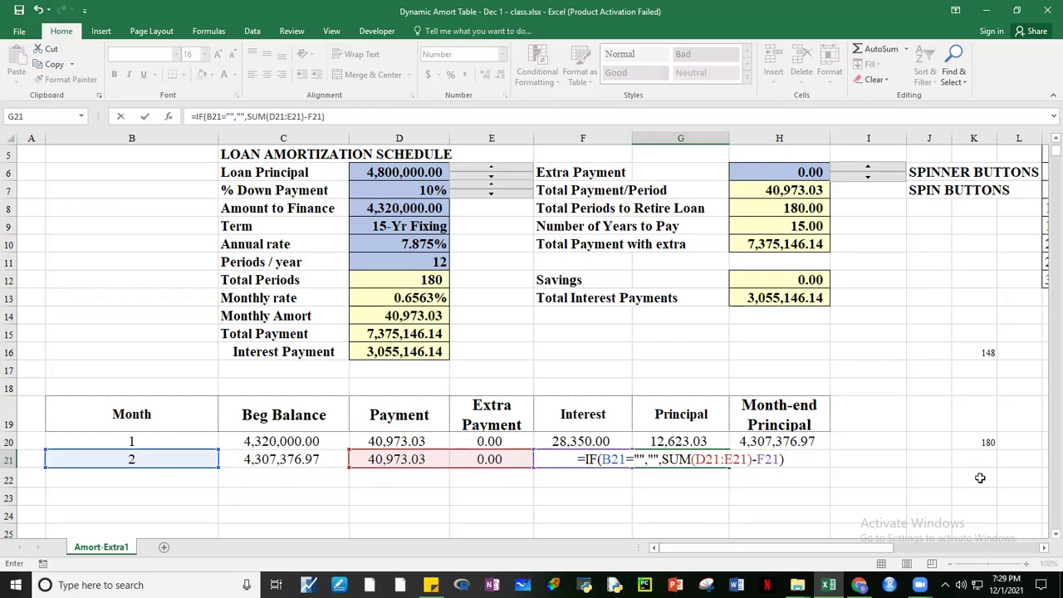
key(ctrl+Return)
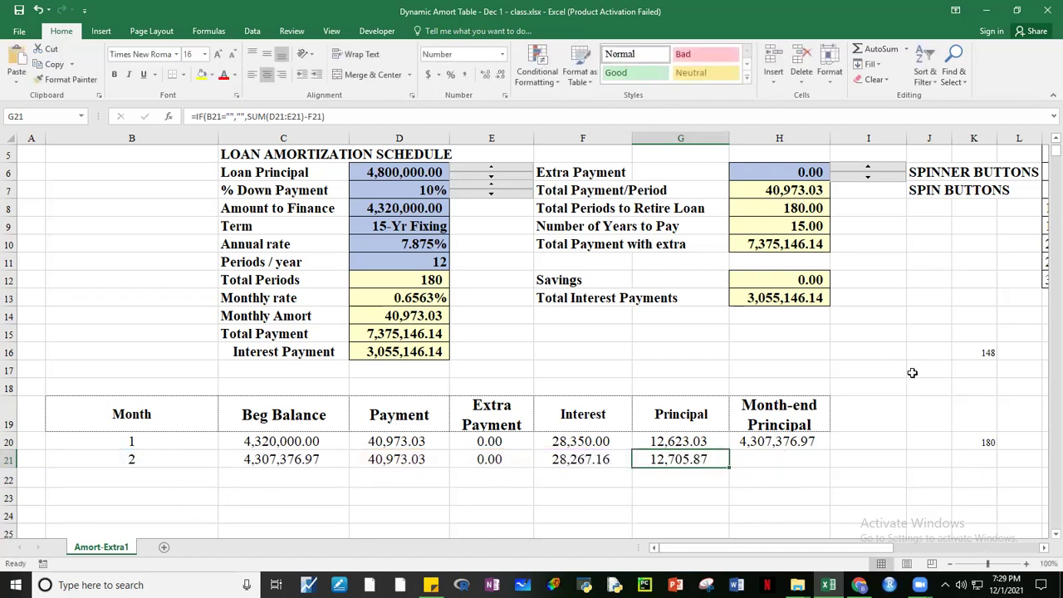
- Start H21's formula with =IF(B21="","", as the blank-month test
click(772, 460)
text(=IF()
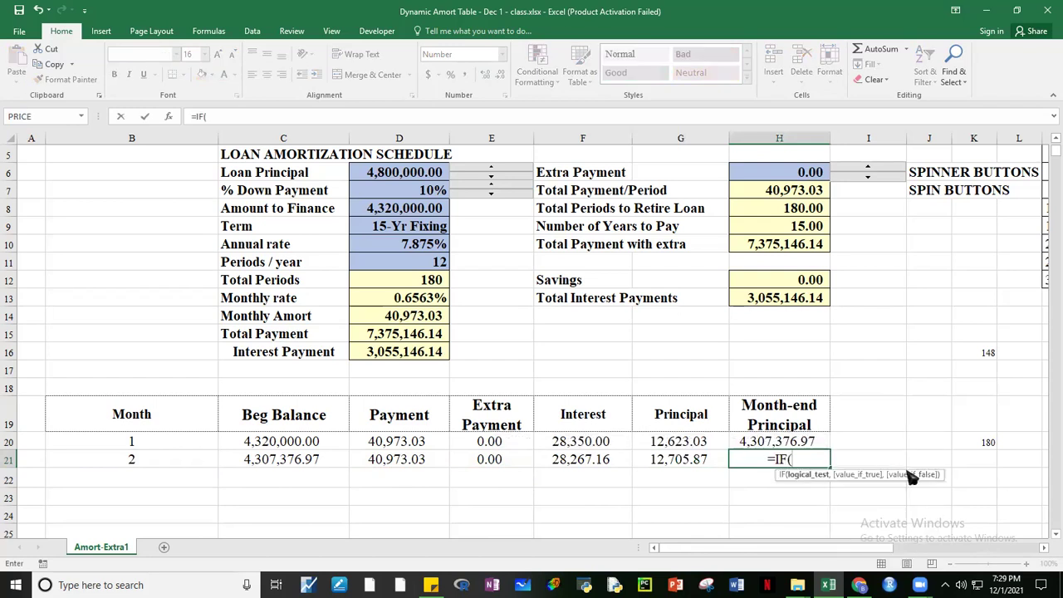
click(146, 455)
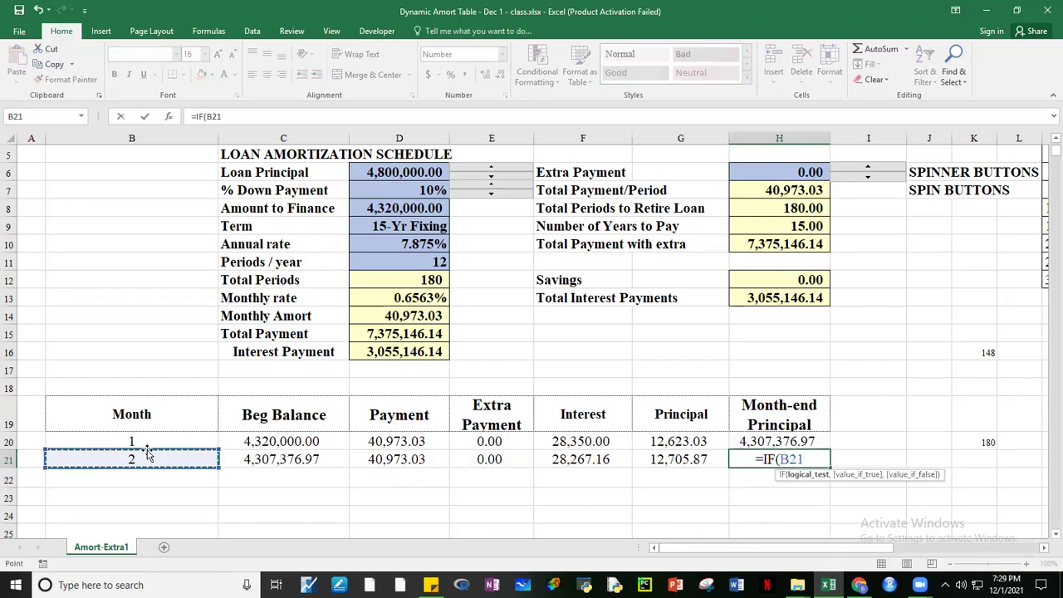
text(=)
text("",)
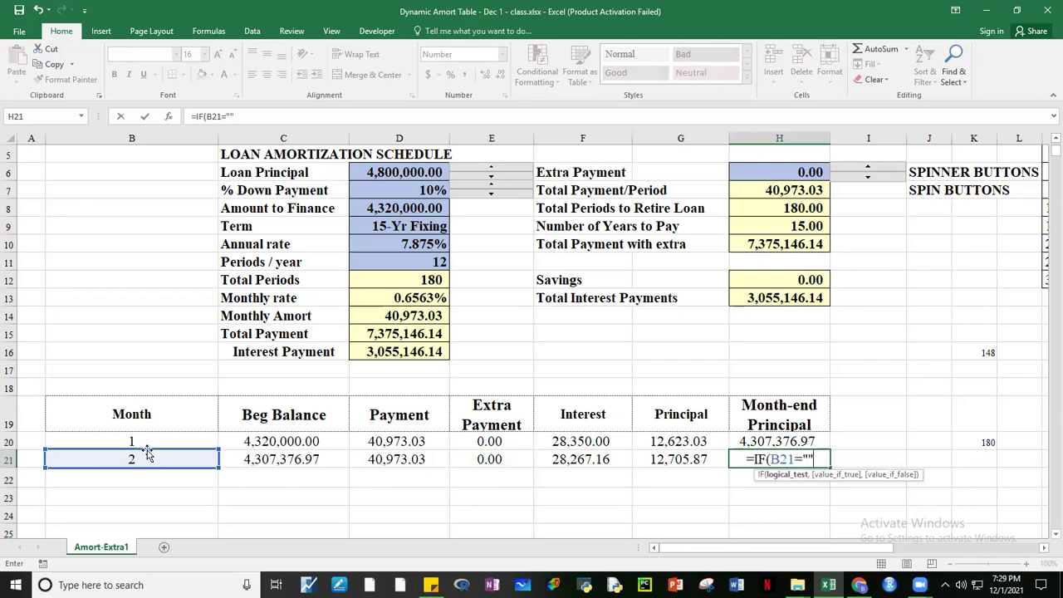
text("",)
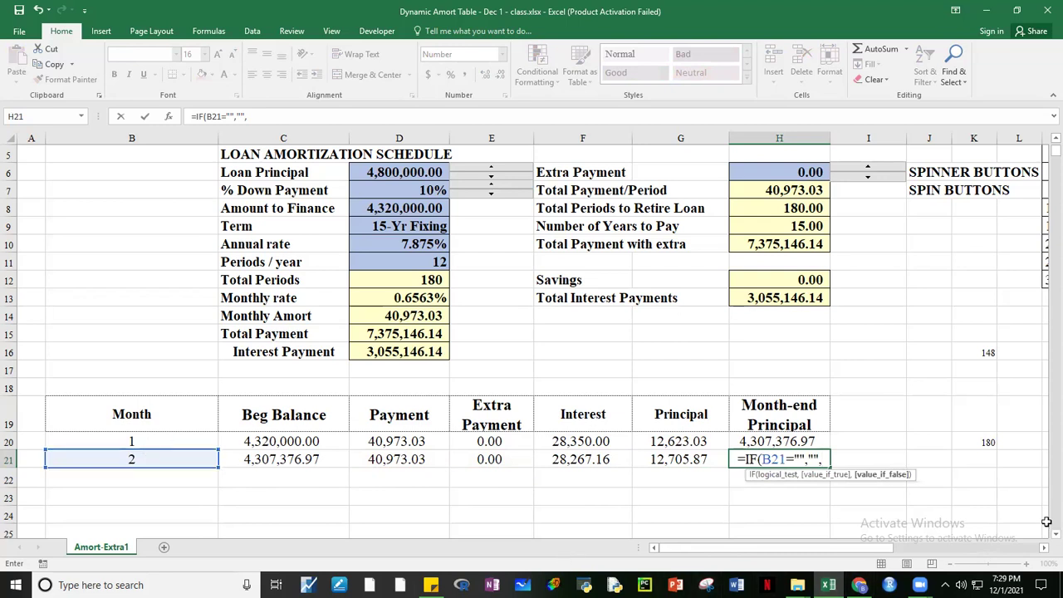
scroll(1043, 474, down, 1)
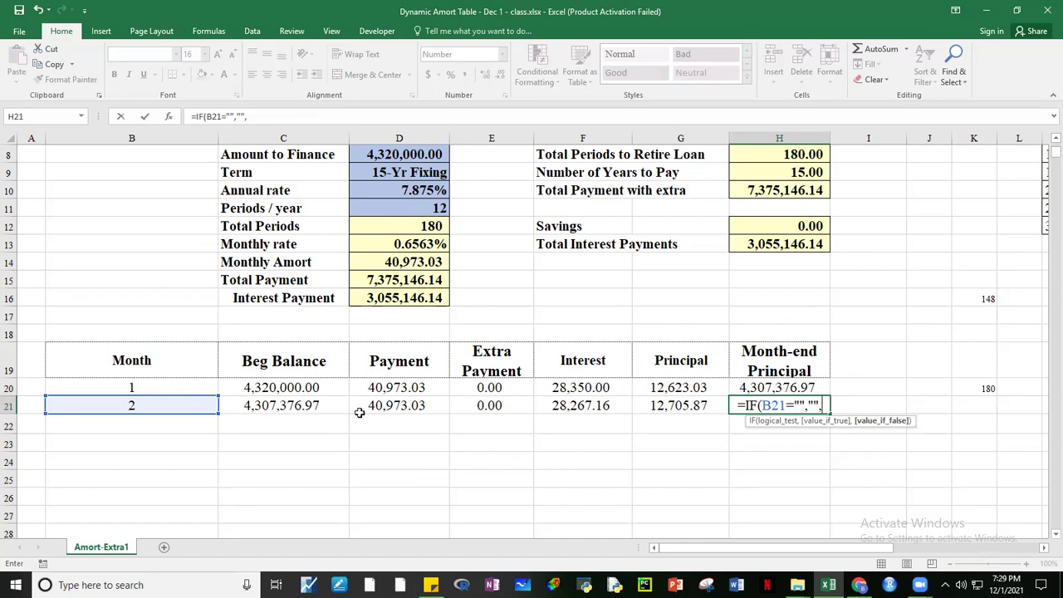
- Complete H21 as =IF(B21="","",IF(C21-G21>0,C21-G21,0)), showing 4,294,671.09
text(IF()
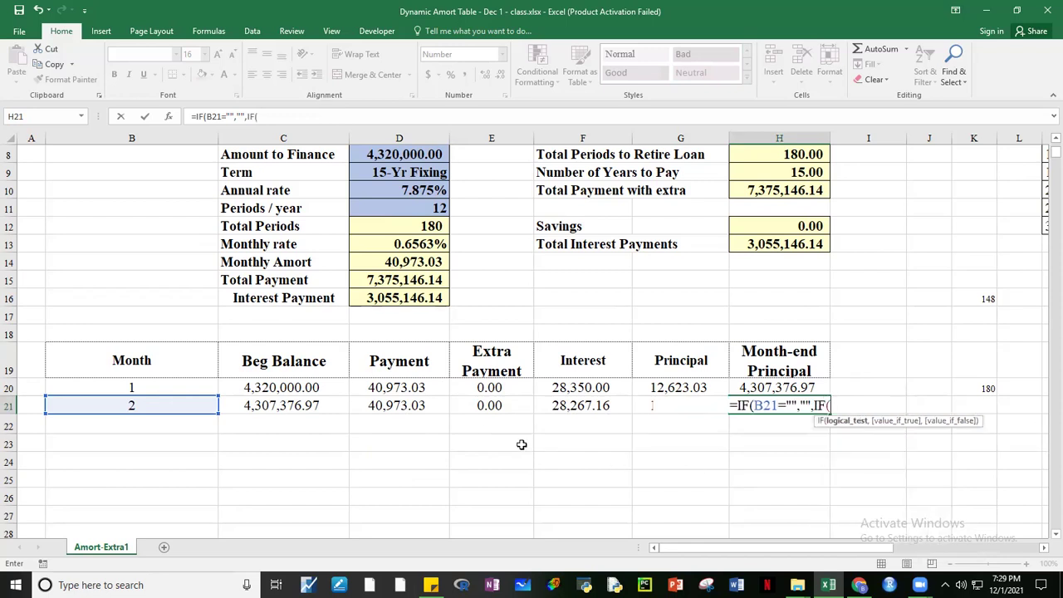
click(283, 405)
text(-)
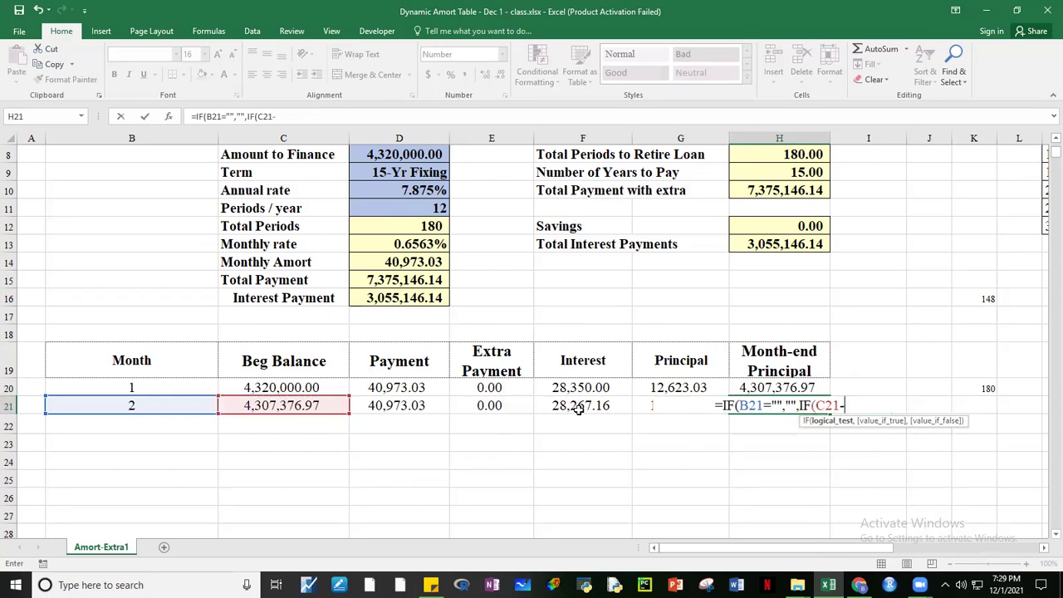
click(680, 415)
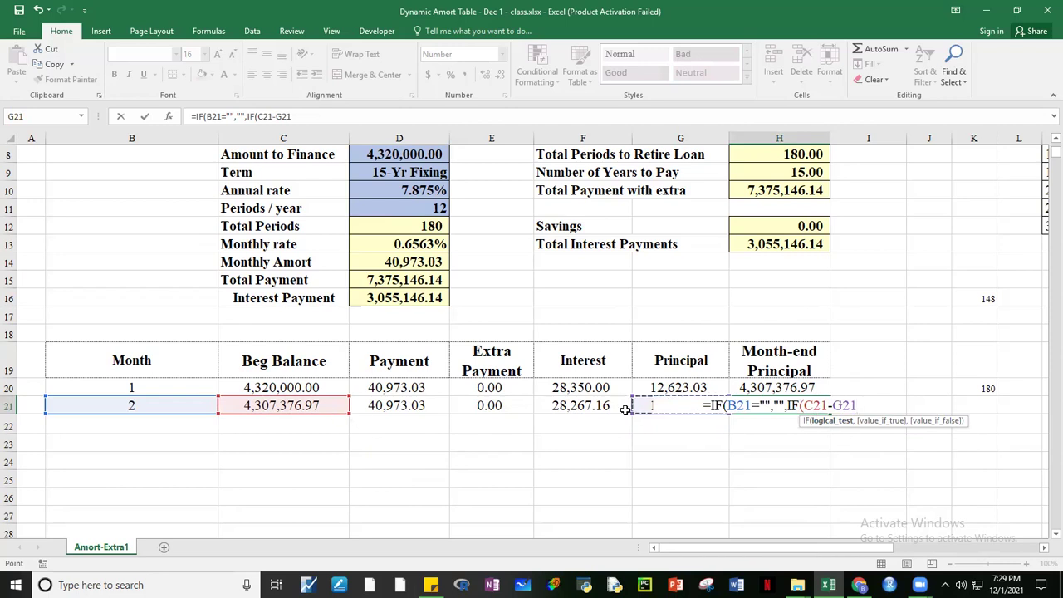
text(>)
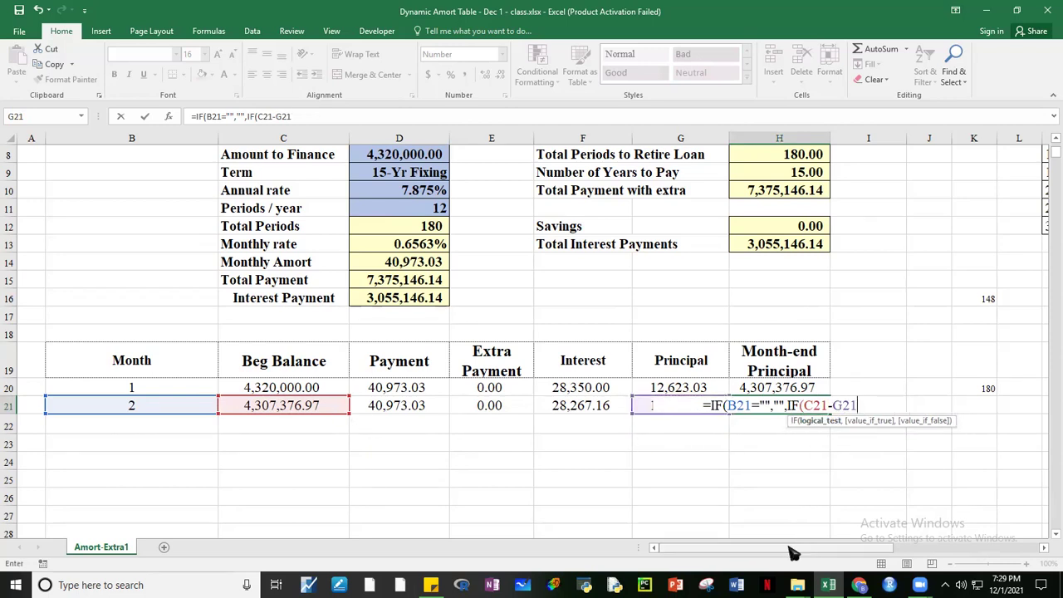
text(0)
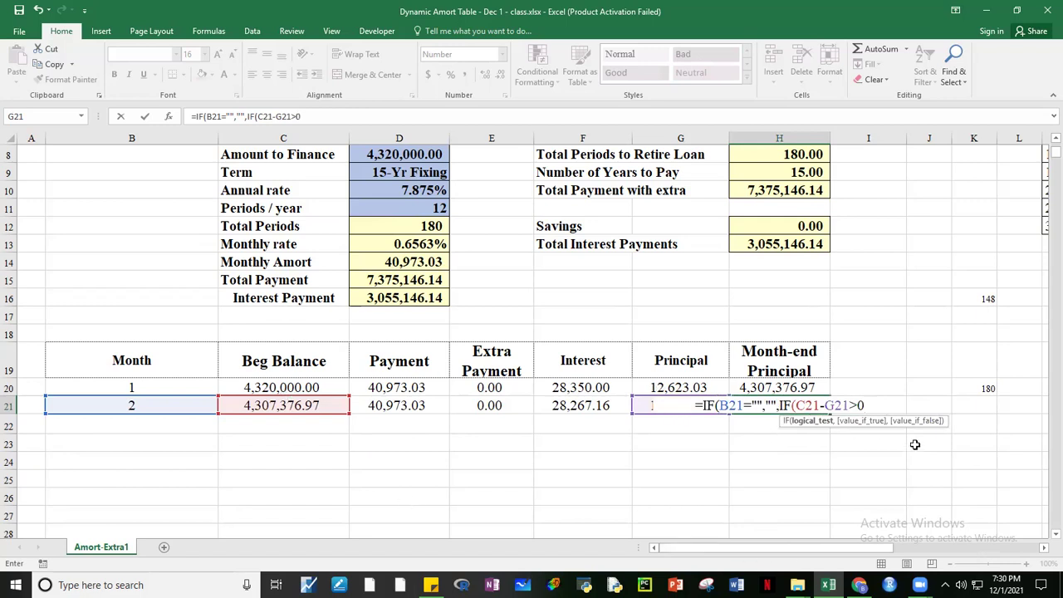
text(,)
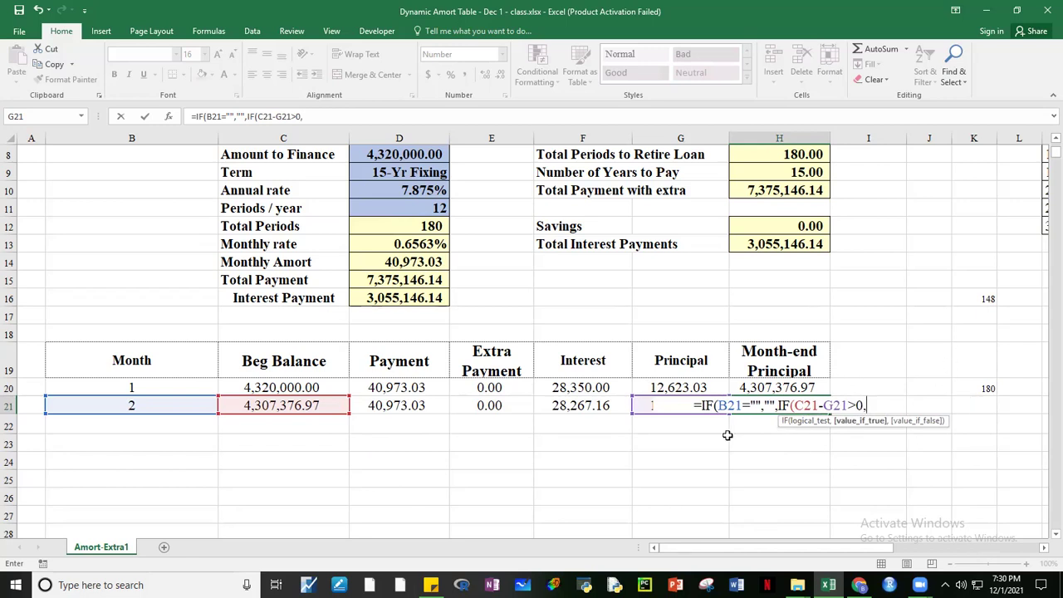
drag(849, 407, 800, 416)
key(ctrl+c)
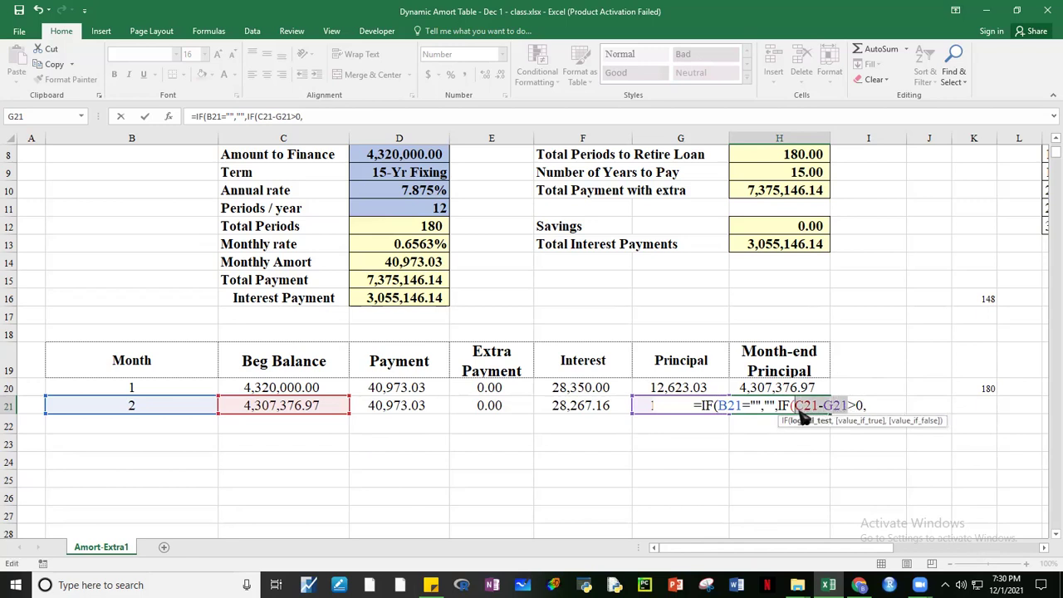
click(876, 412)
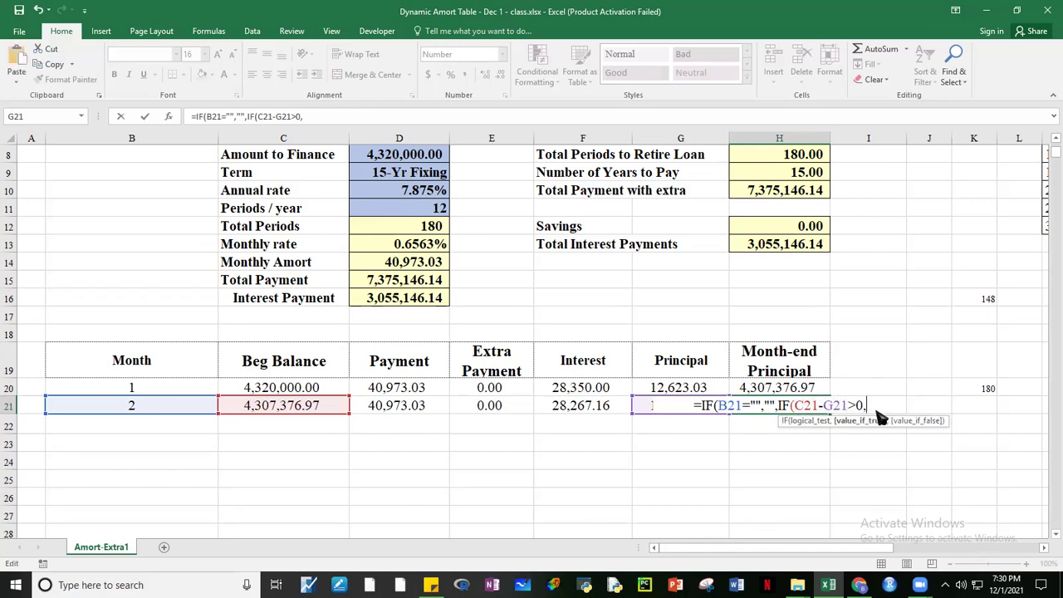
key(ctrl+v)
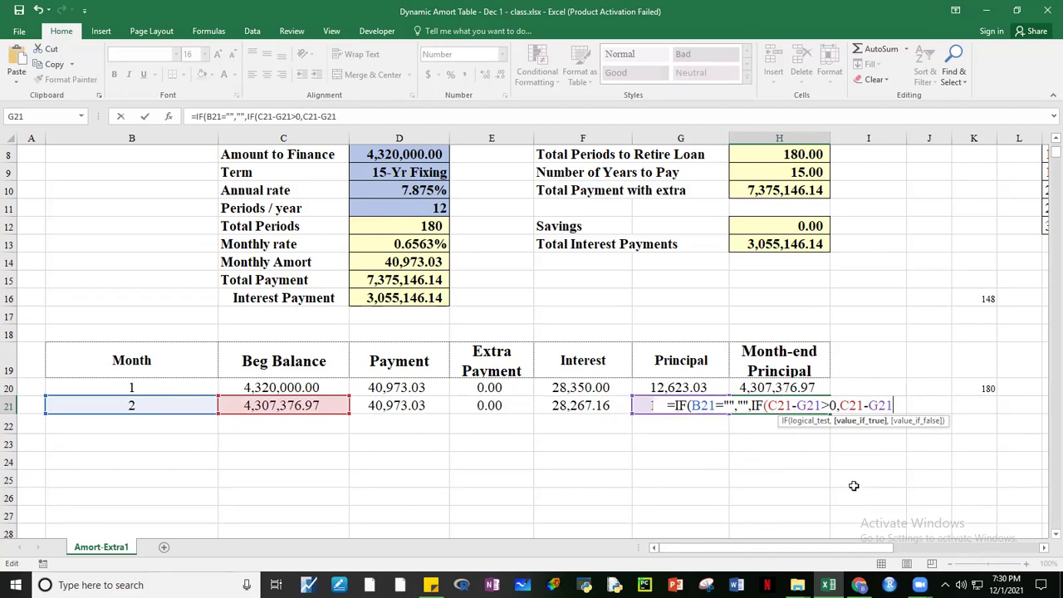
text(,)
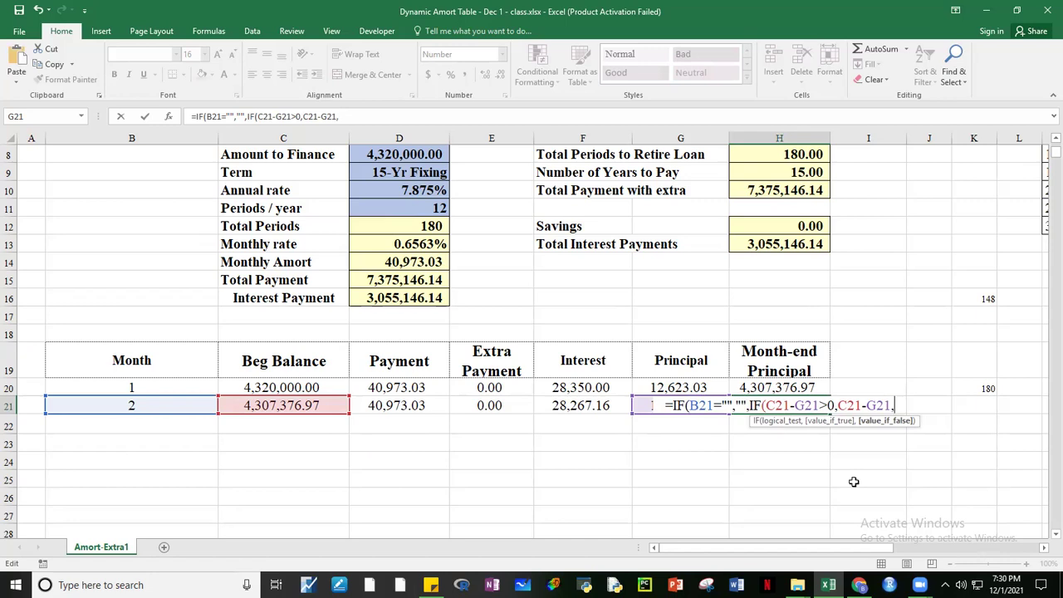
text(0))
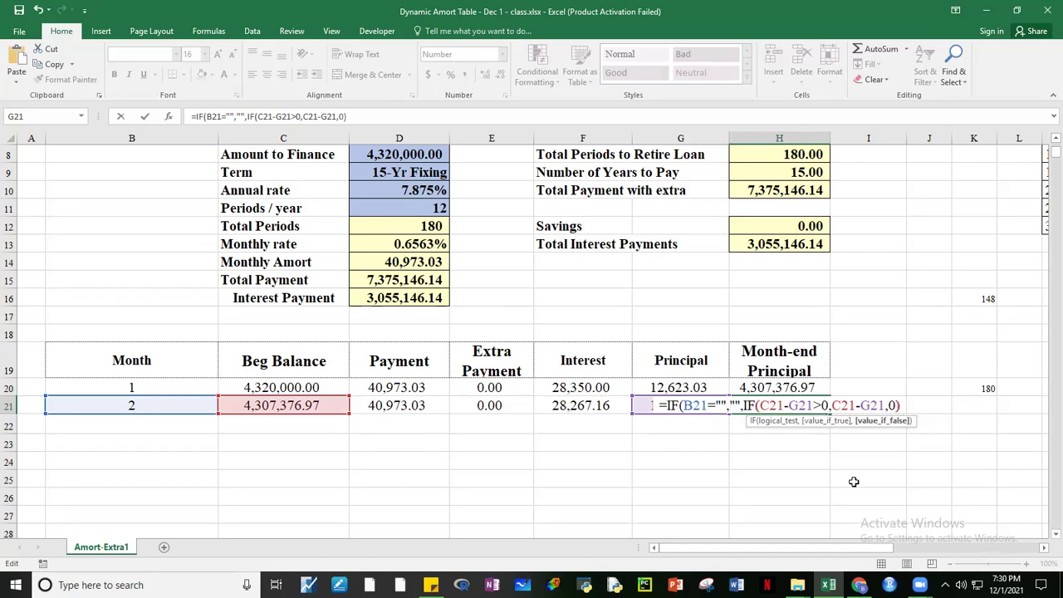
text())
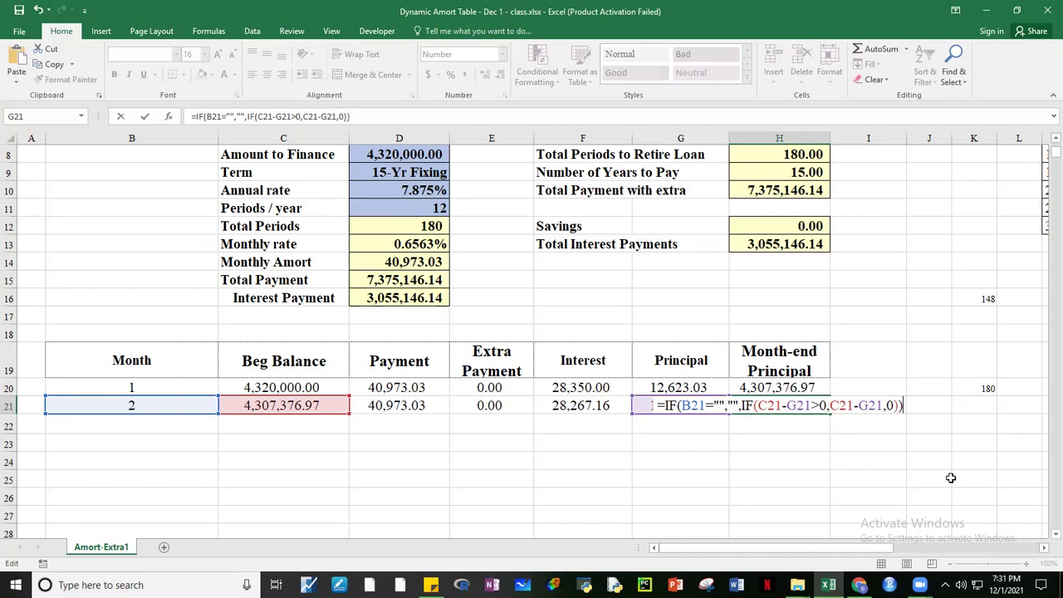
key(Tab)
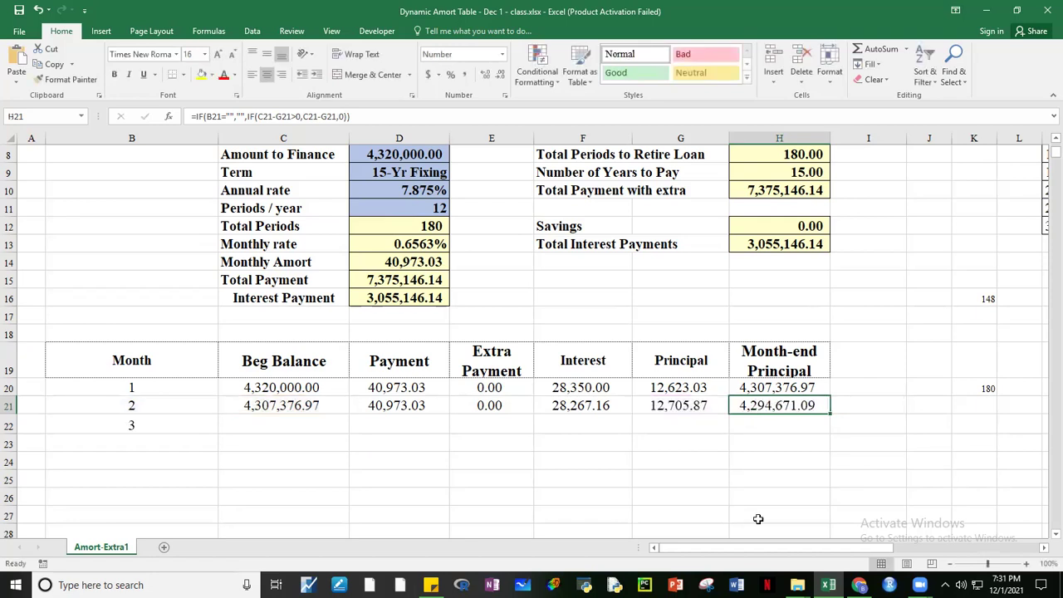
- Select part of row 21, then pick month 3's cell B22
click(743, 471)
drag(133, 407, 399, 406)
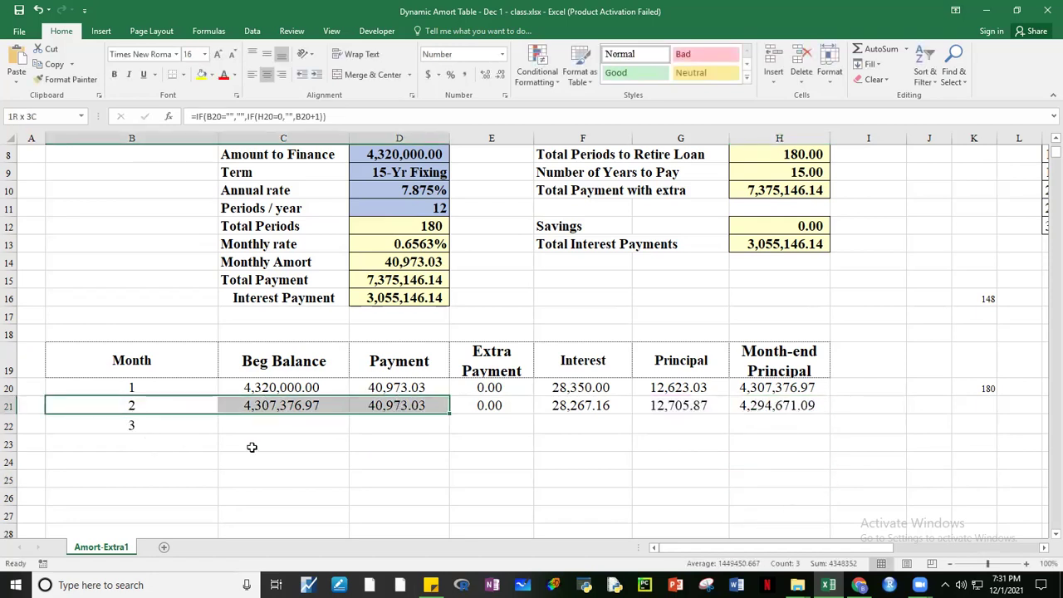
click(144, 429)
- Check B22's formula, then fill B21:H21 down through row 500
double_click(145, 428)
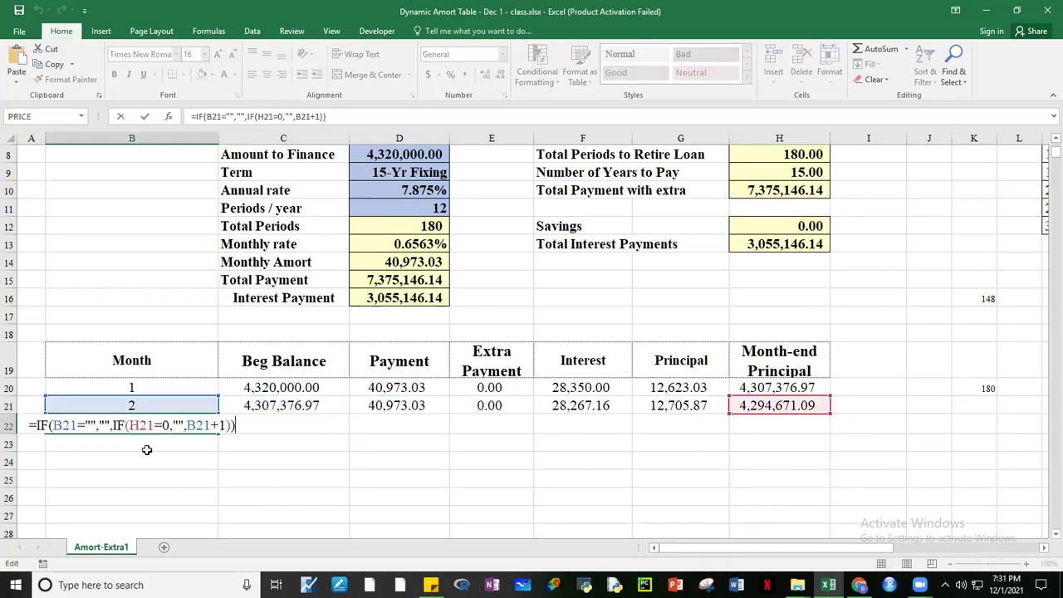
click(344, 491)
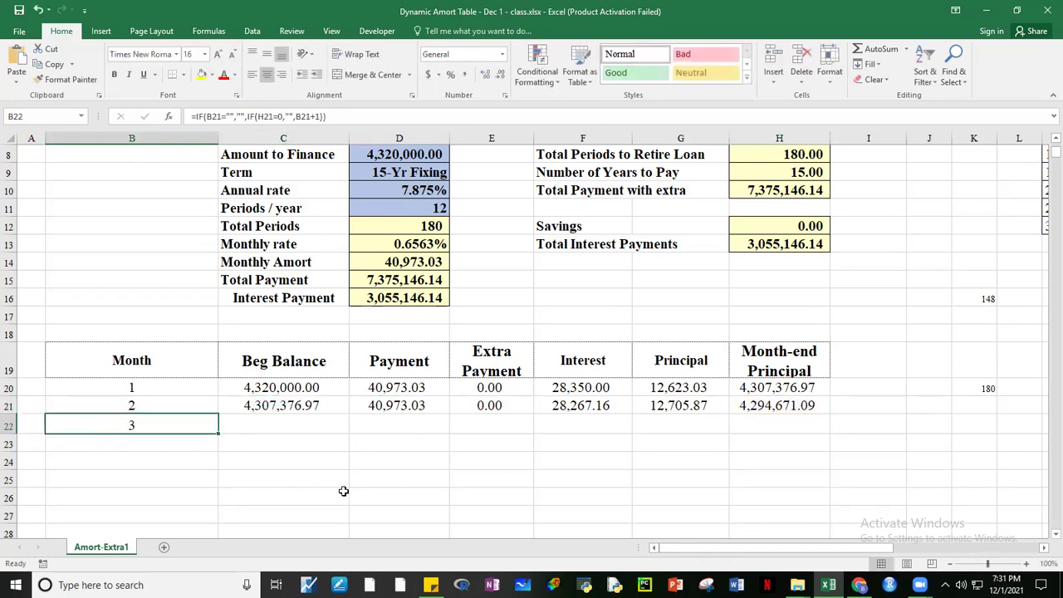
drag(146, 401, 821, 405)
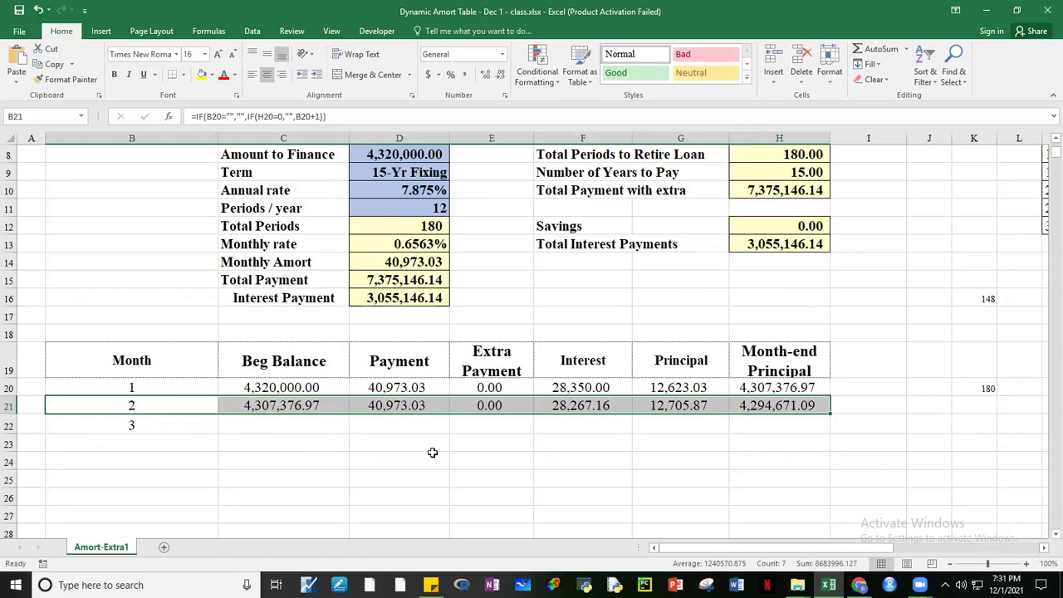
drag(828, 412, 781, 191)
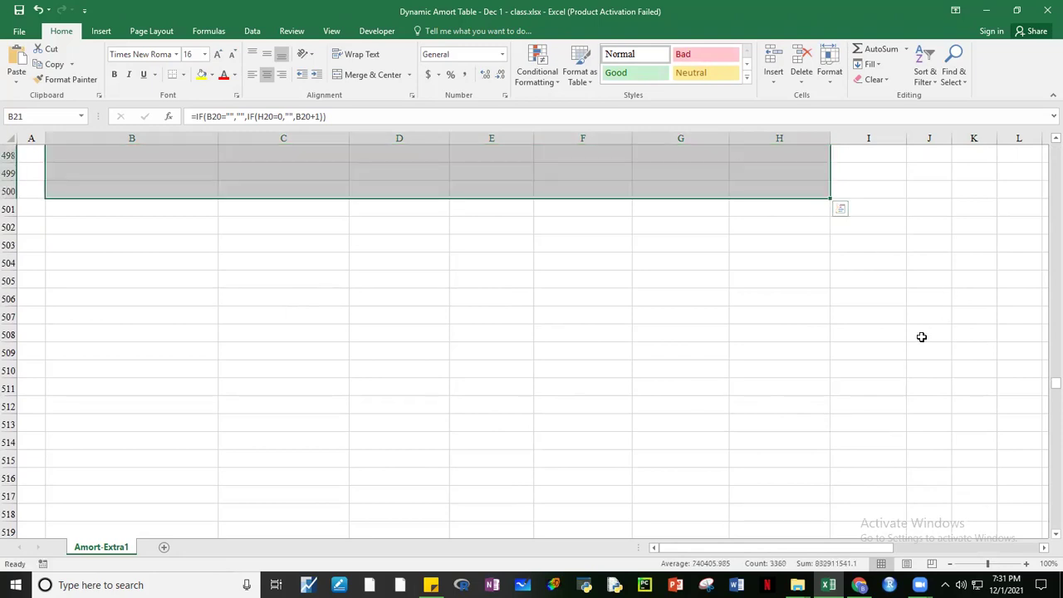
- Scroll to the end of the schedule and inspect the month 181 cell B200
click(911, 391)
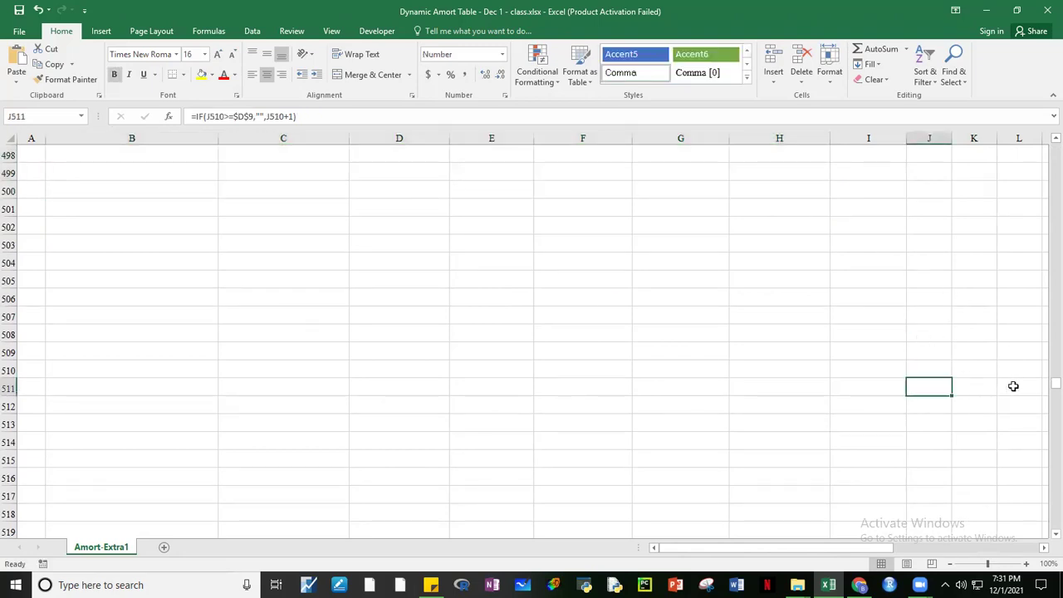
drag(1050, 390, 1046, 230)
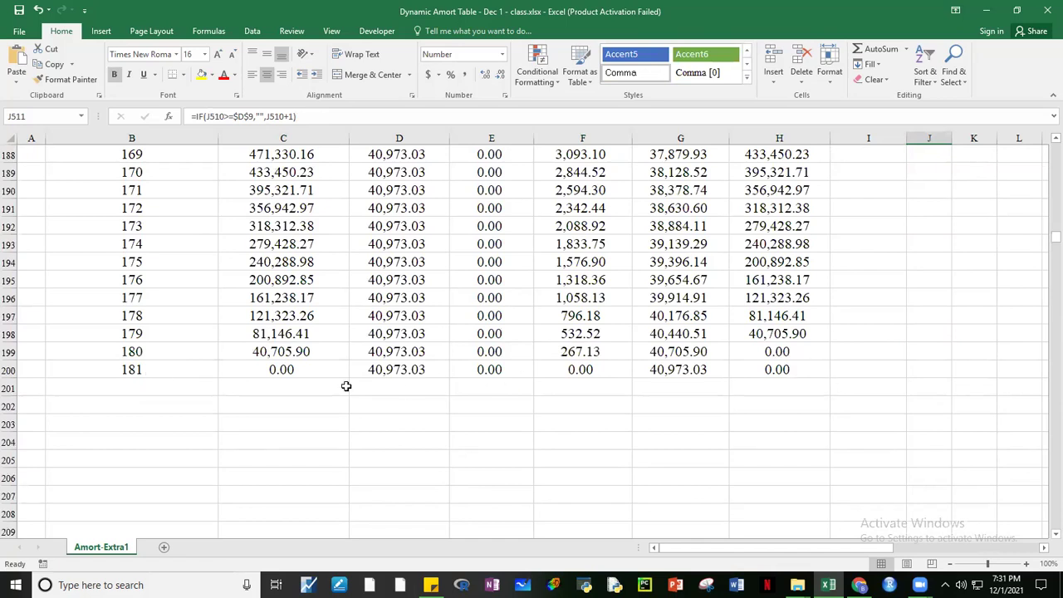
click(139, 371)
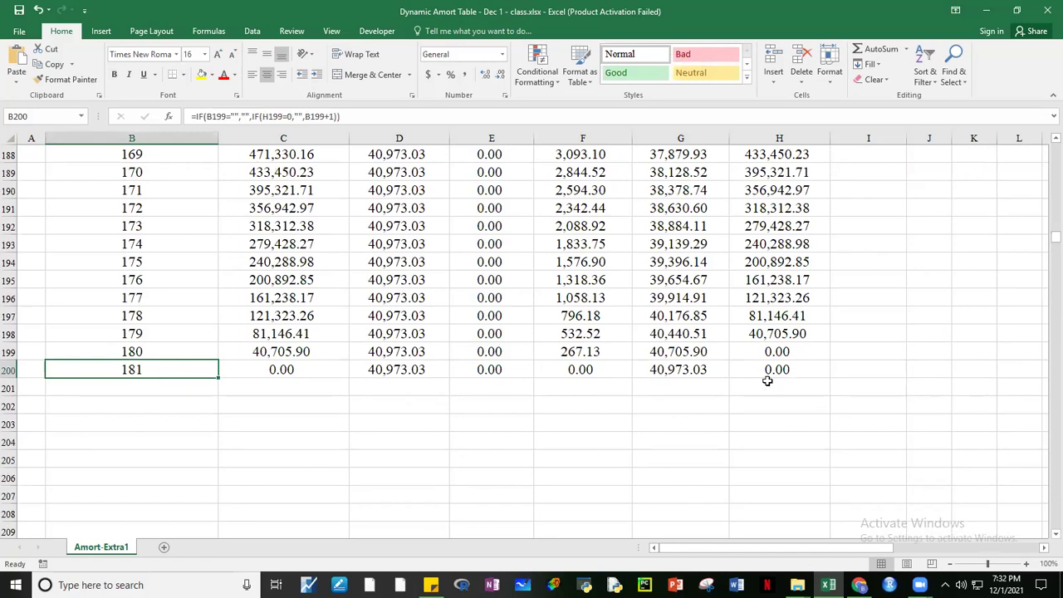
- Add decimal places to H199 and widen column H to reveal the 0.0000000001892 residual
click(788, 352)
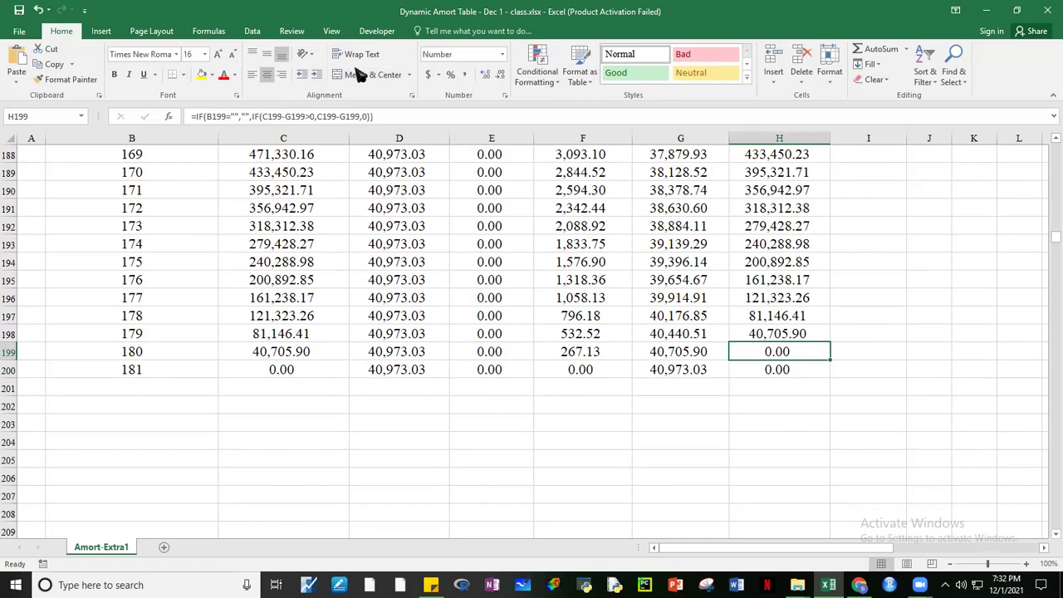
click(486, 74)
click(487, 75)
click(487, 75)
click(486, 75)
click(486, 75)
click(487, 75)
click(486, 74)
click(487, 74)
click(487, 74)
click(908, 255)
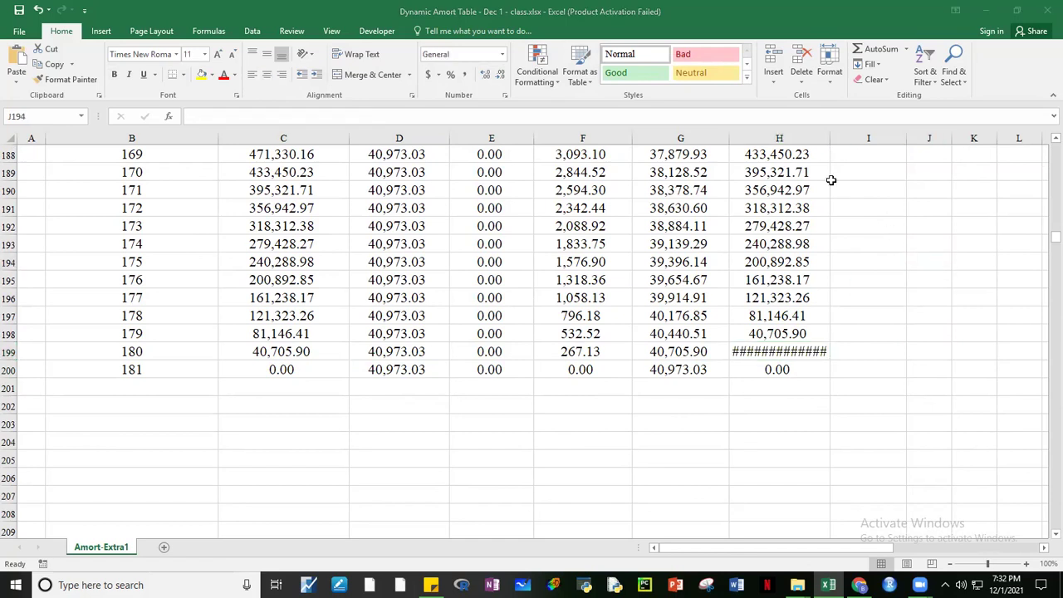
double_click(829, 138)
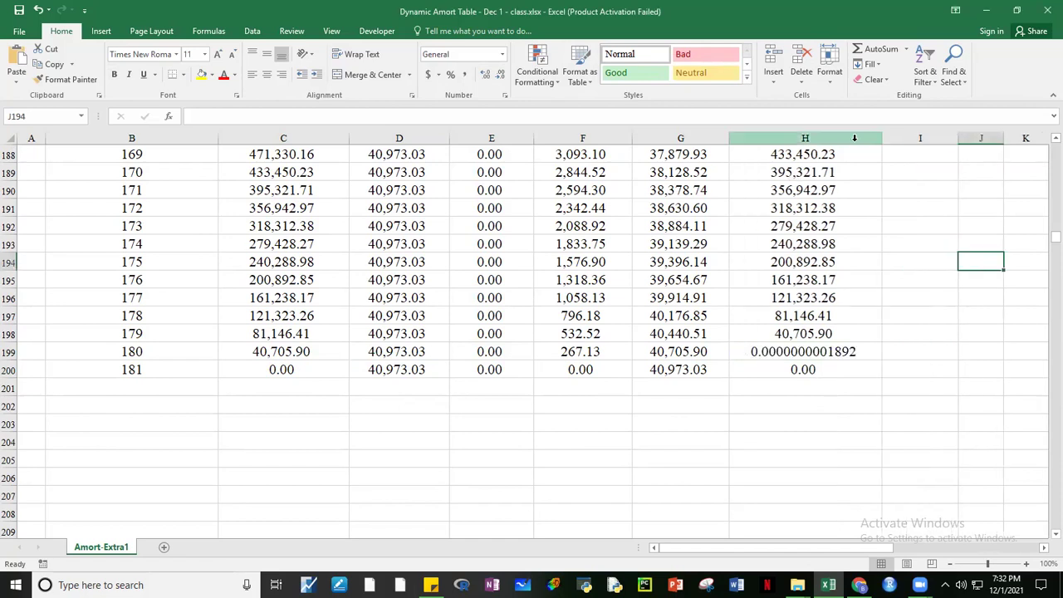
click(832, 351)
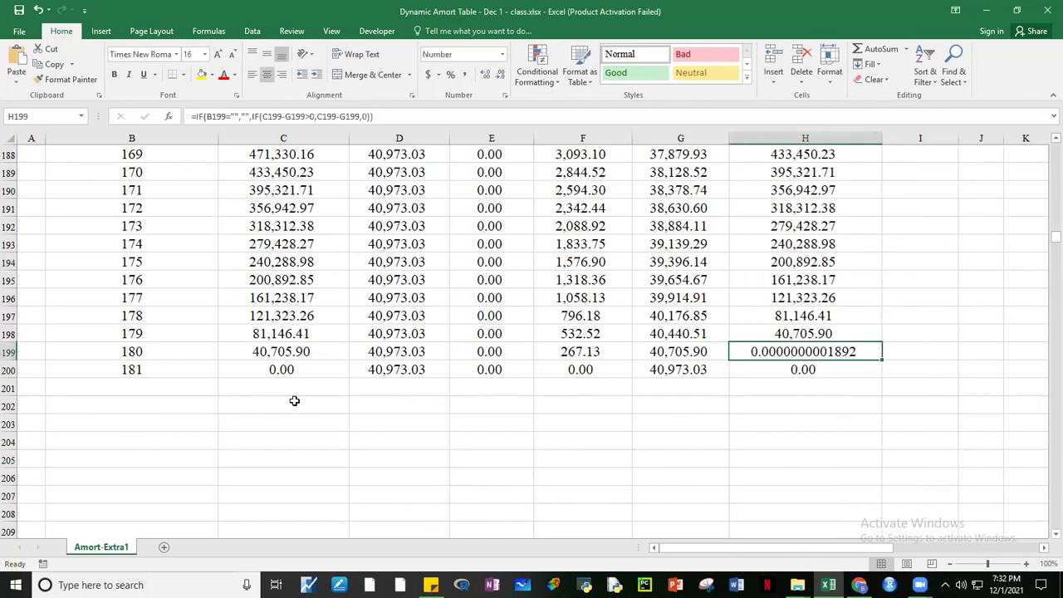
- Review the C200 and B200 formulas and confirm them unchanged
click(285, 369)
double_click(285, 369)
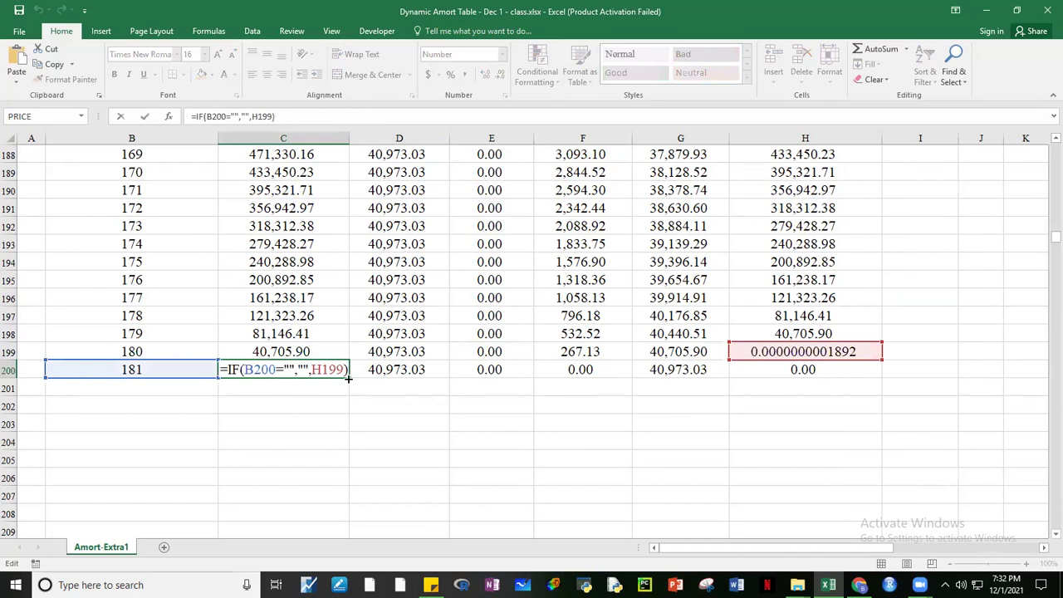
click(161, 375)
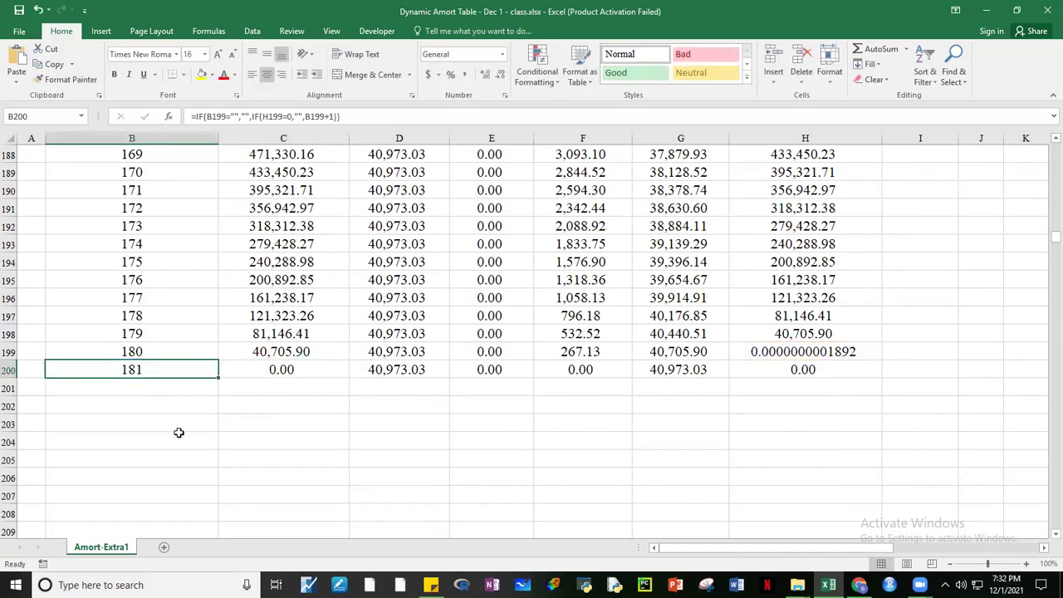
double_click(183, 370)
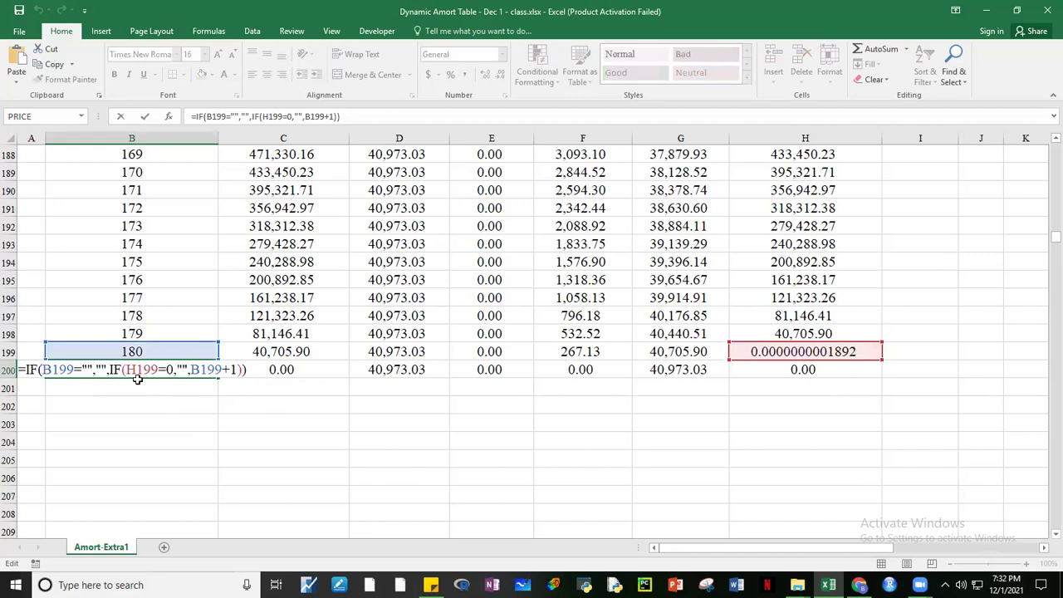
key(ctrl+Return)
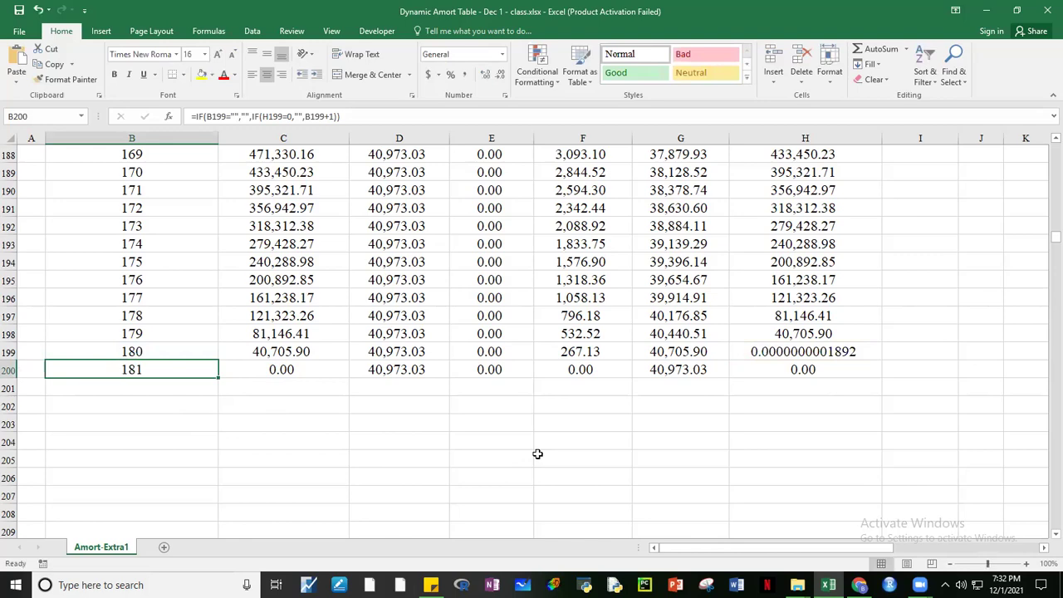
- Scroll back up to the loan summary at the top of the sheet
drag(1050, 243, 1048, 210)
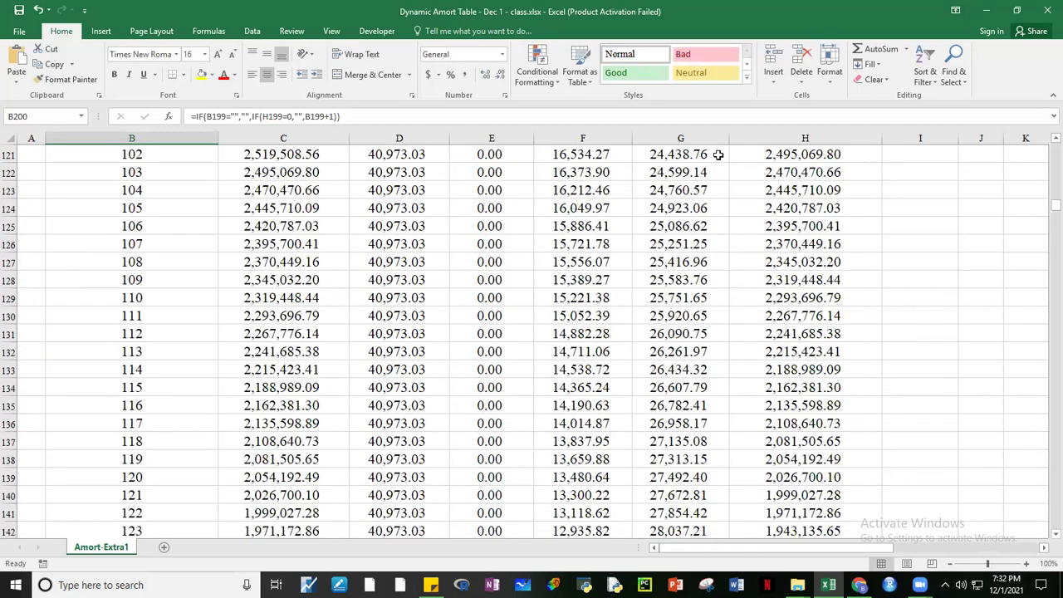
click(1047, 212)
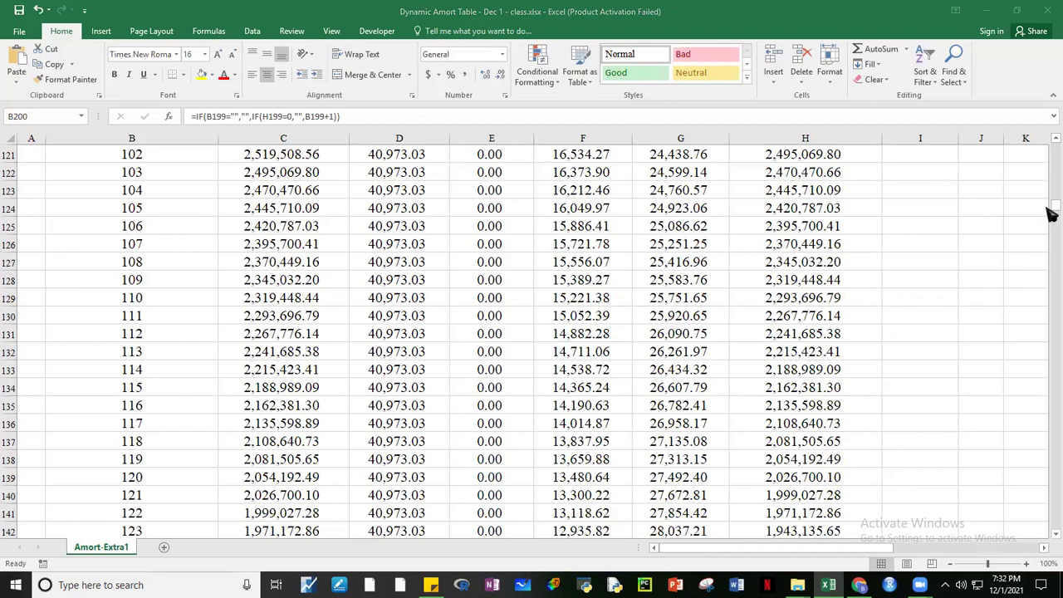
drag(1049, 199, 1051, 137)
- Enter a new Extra Payment in H6, then step the spinner up and down back to 2,000
click(819, 259)
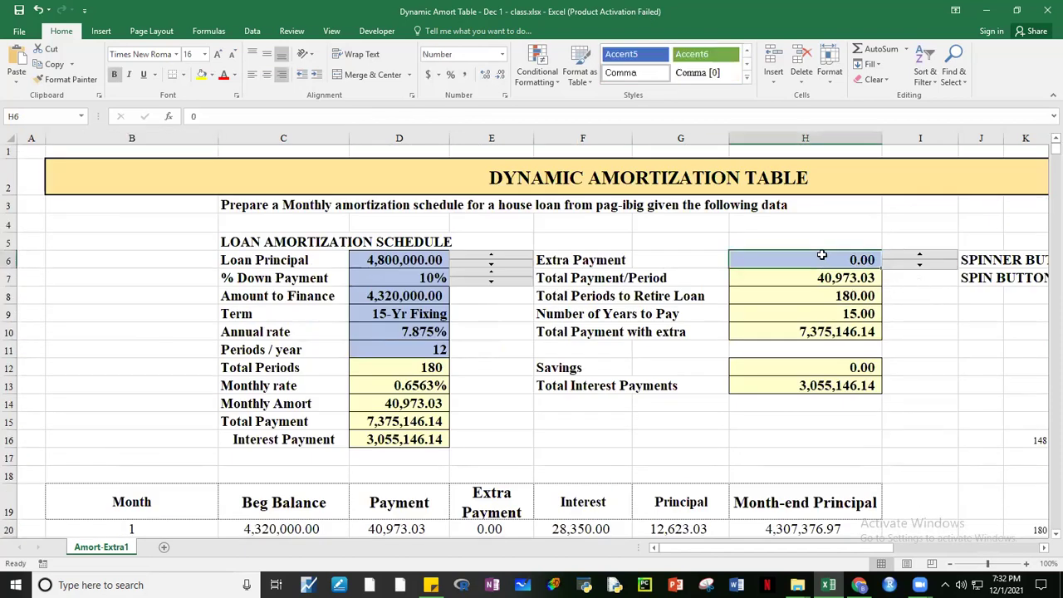
text(5)
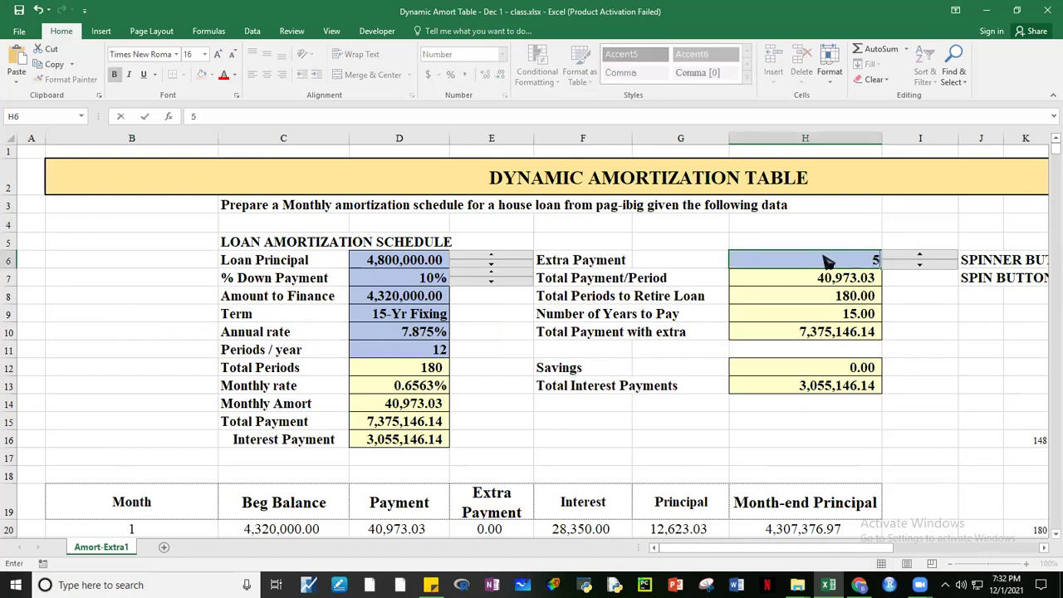
text(2000)
click(930, 293)
click(922, 255)
click(922, 255)
click(921, 265)
click(920, 265)
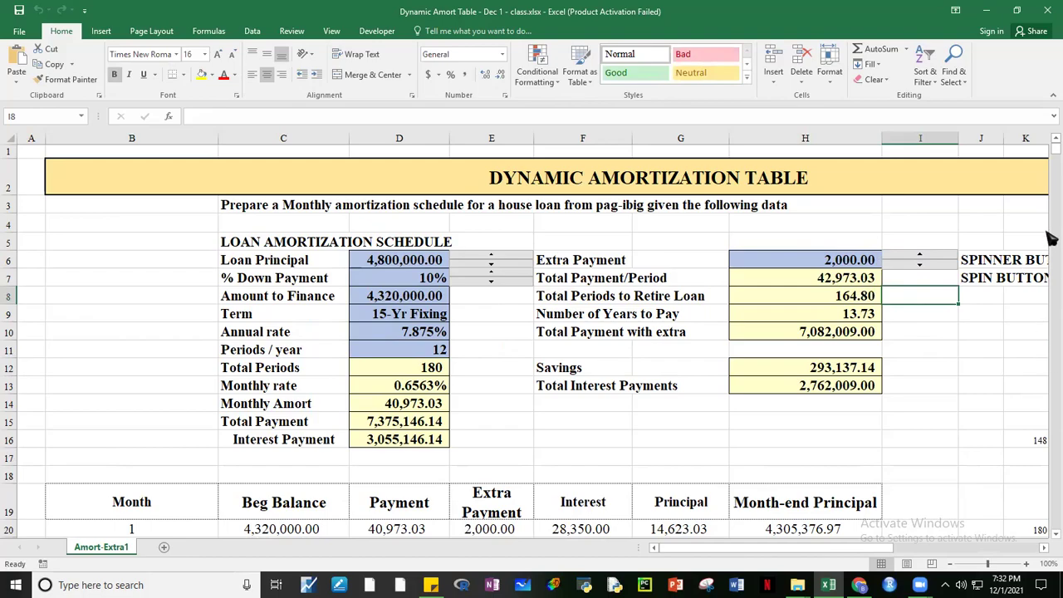
drag(1050, 160, 1050, 239)
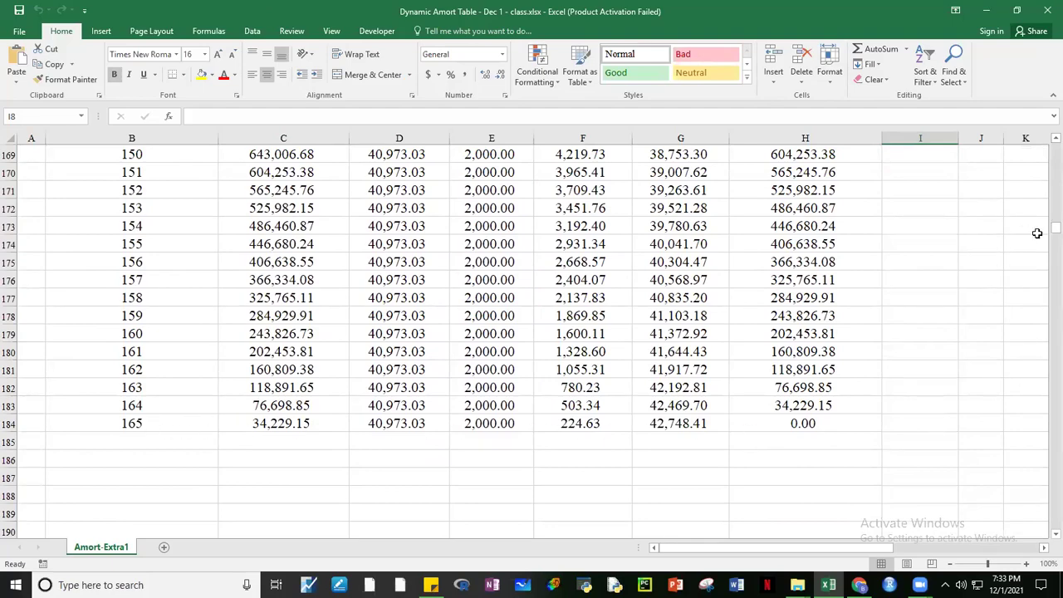
mouse_move(1050, 237)
mouse_down()
mouse_move(1050, 166)
mouse_move(1050, 234)
mouse_move(1048, 225)
mouse_up()
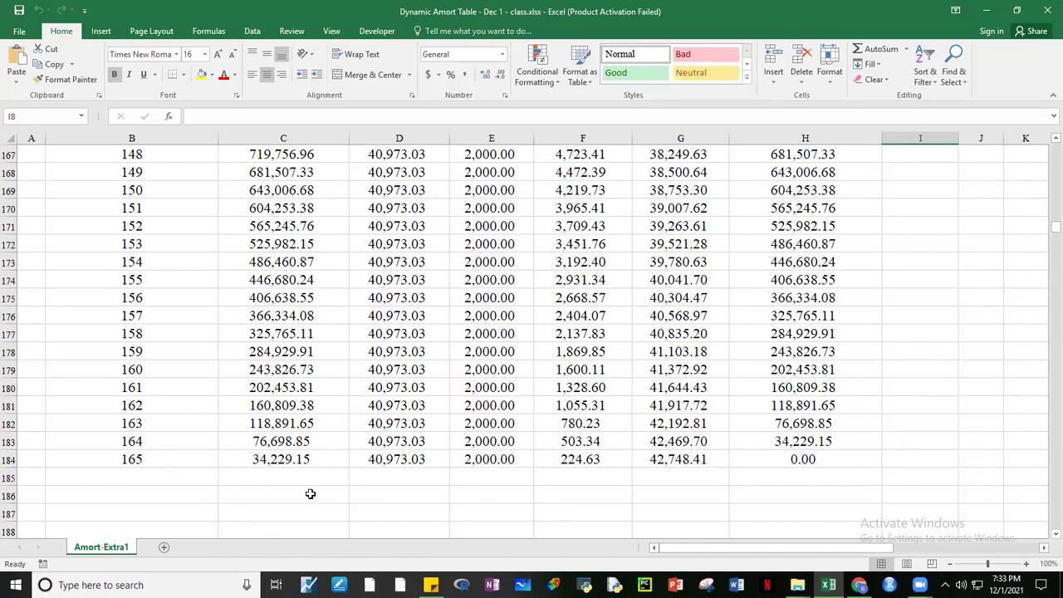
click(274, 461)
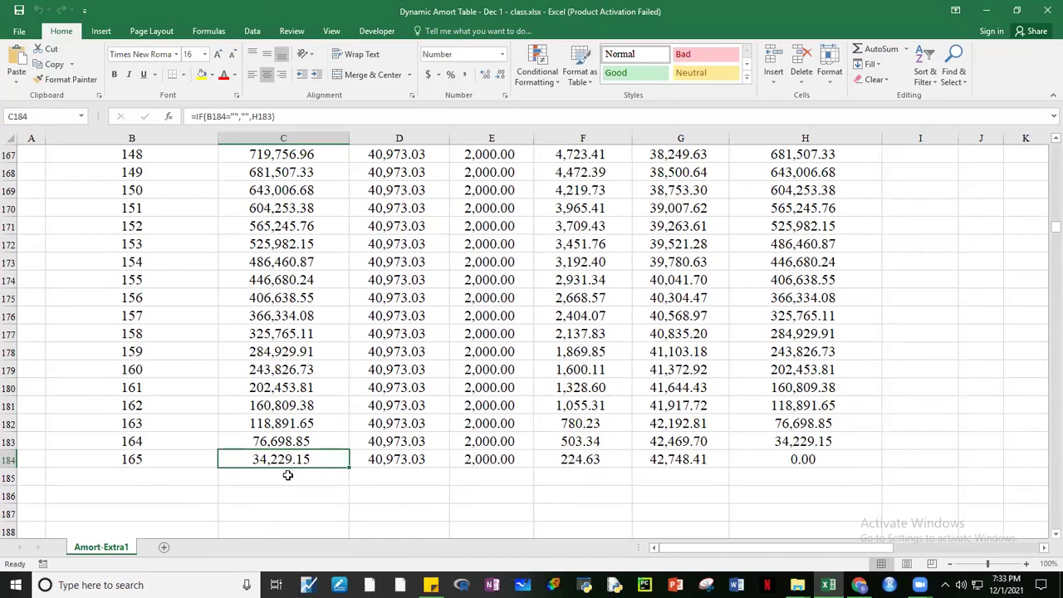
click(405, 459)
click(474, 460)
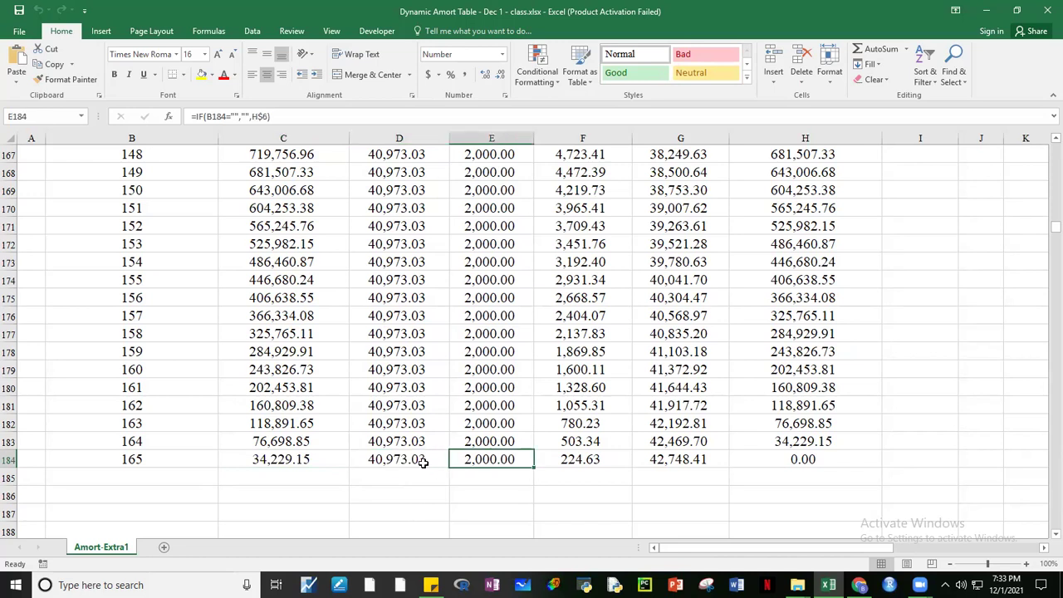
drag(421, 462, 470, 462)
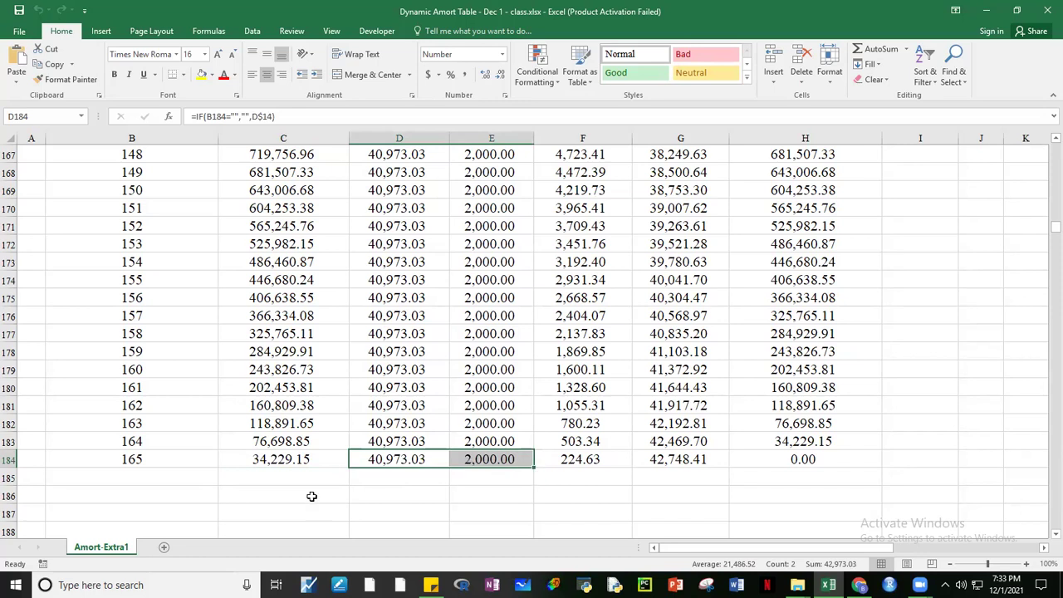
click(278, 462)
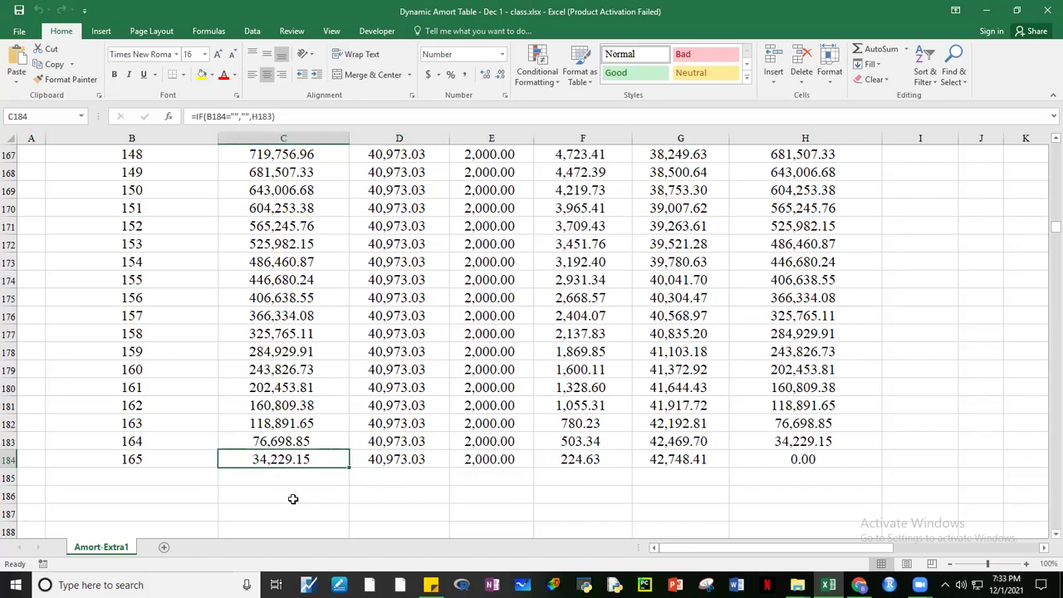
click(406, 459)
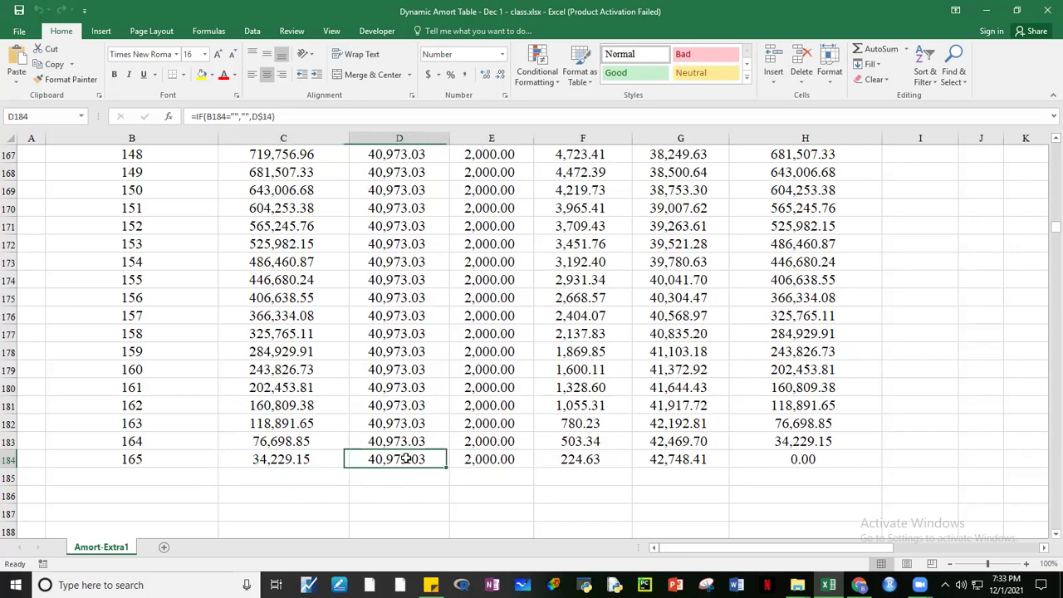
click(481, 458)
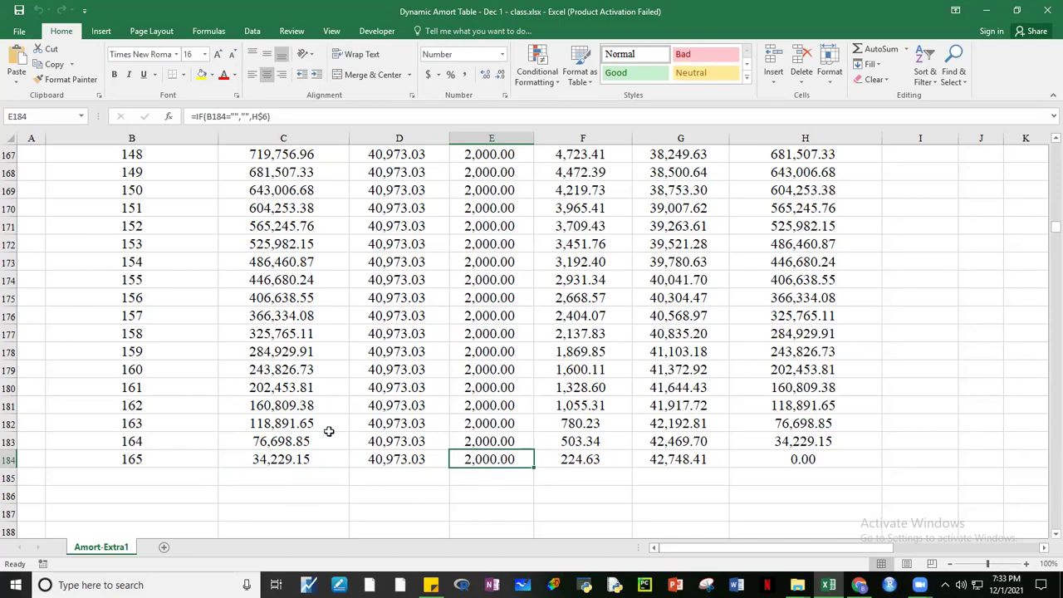
drag(1050, 230, 1050, 163)
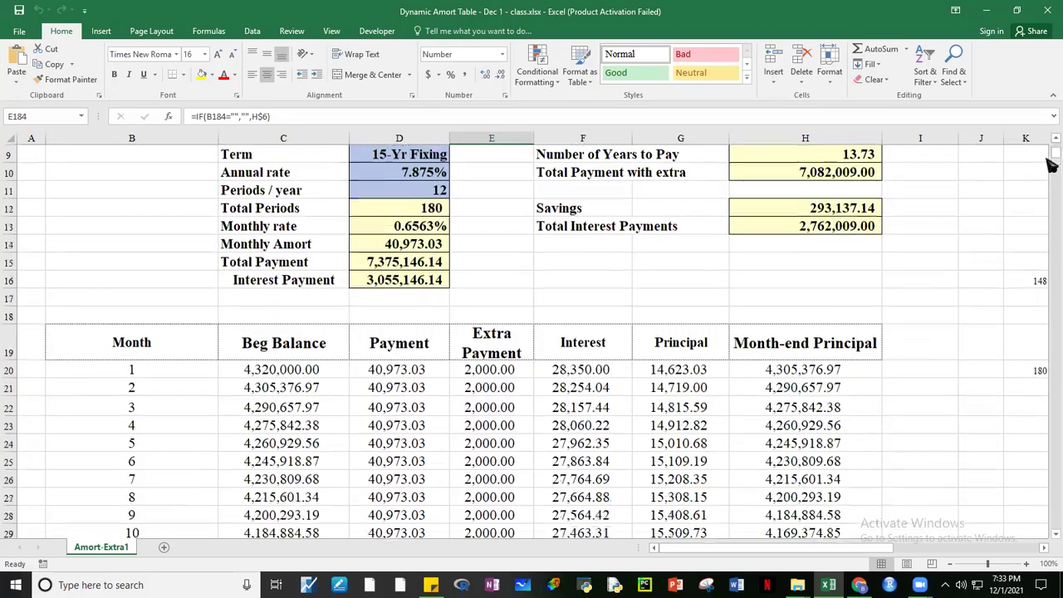
- Raise the Extra Payment in H6 with the spinner up to 5,000
click(1055, 534)
scroll(1051, 538, down, 11)
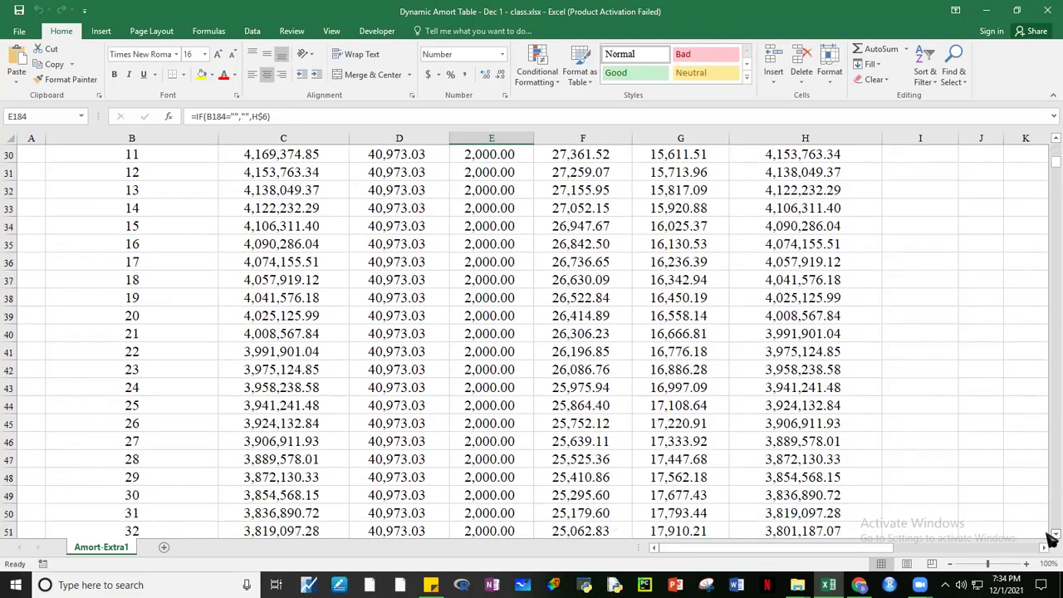
scroll(1051, 538, down, 4)
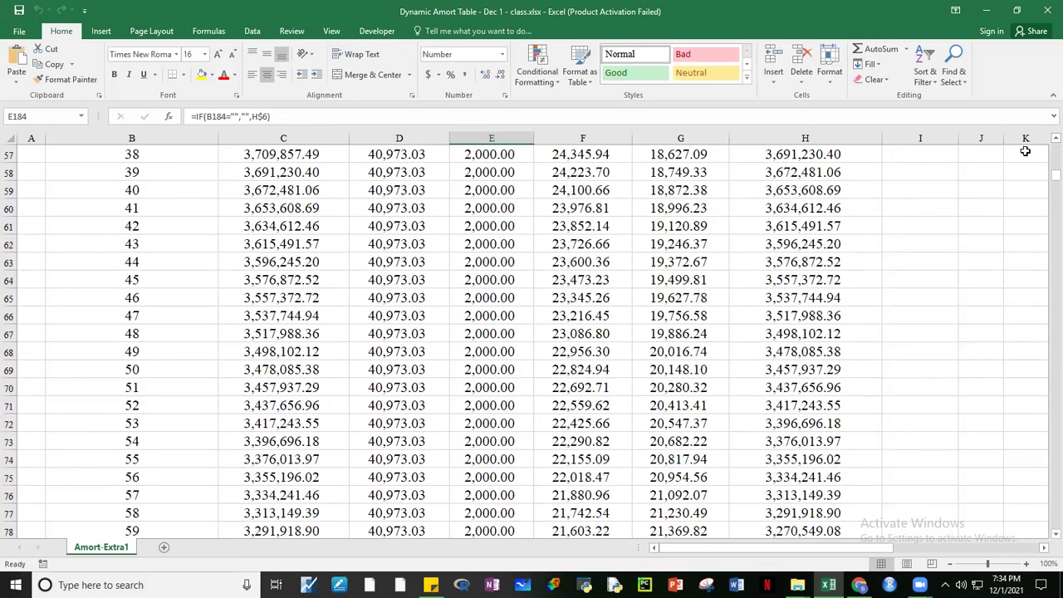
drag(1048, 177, 1051, 148)
click(921, 257)
click(921, 256)
click(921, 256)
click(922, 256)
click(921, 256)
click(922, 256)
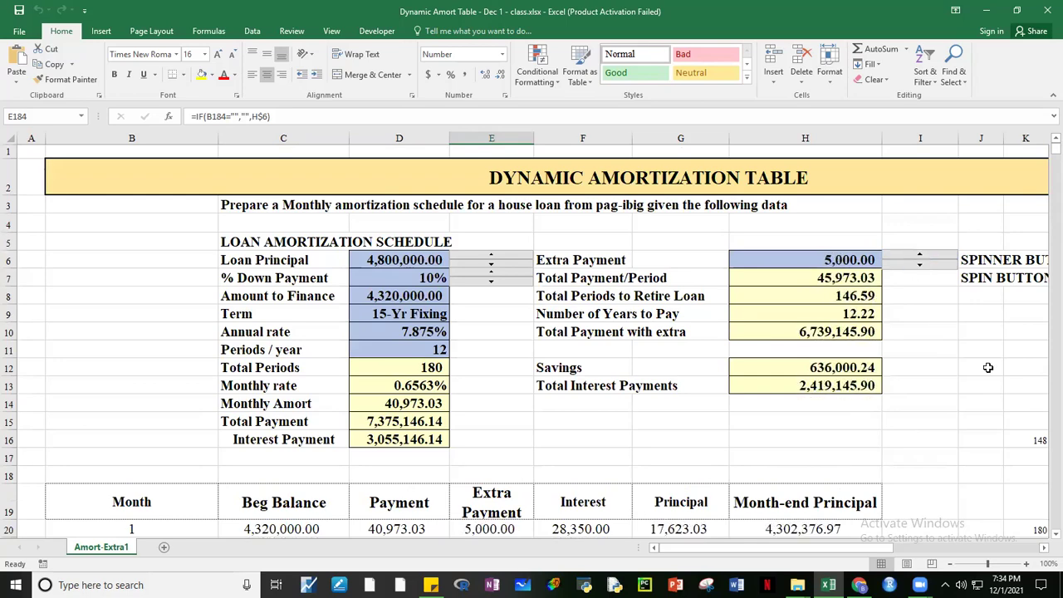
- Verify month 147's balance and payment formulas in row 166, then return to the table top
drag(1051, 150, 1051, 232)
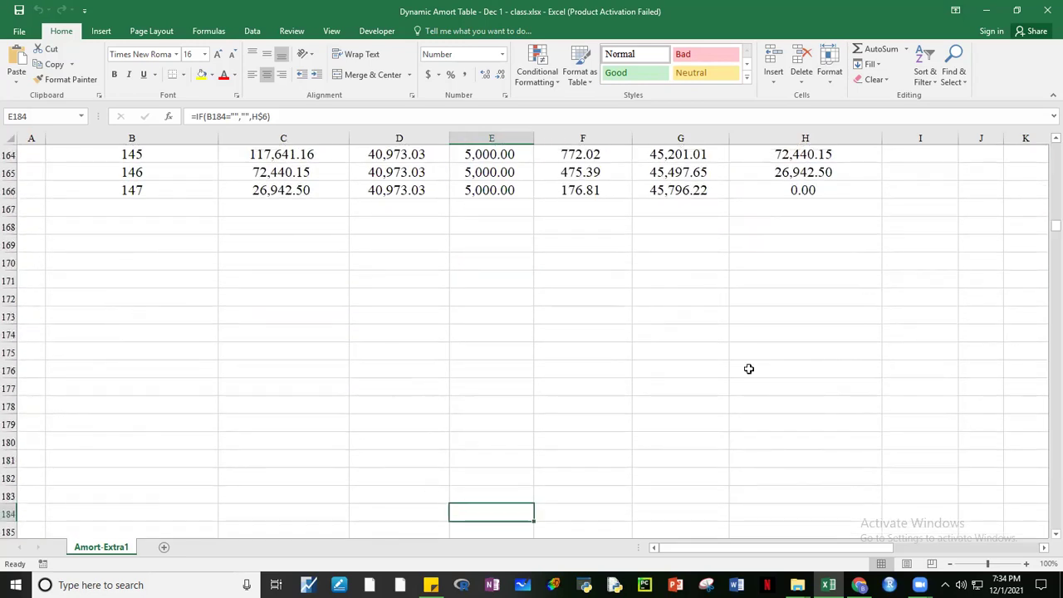
drag(1051, 230, 1051, 156)
scroll(1051, 156, down, 1)
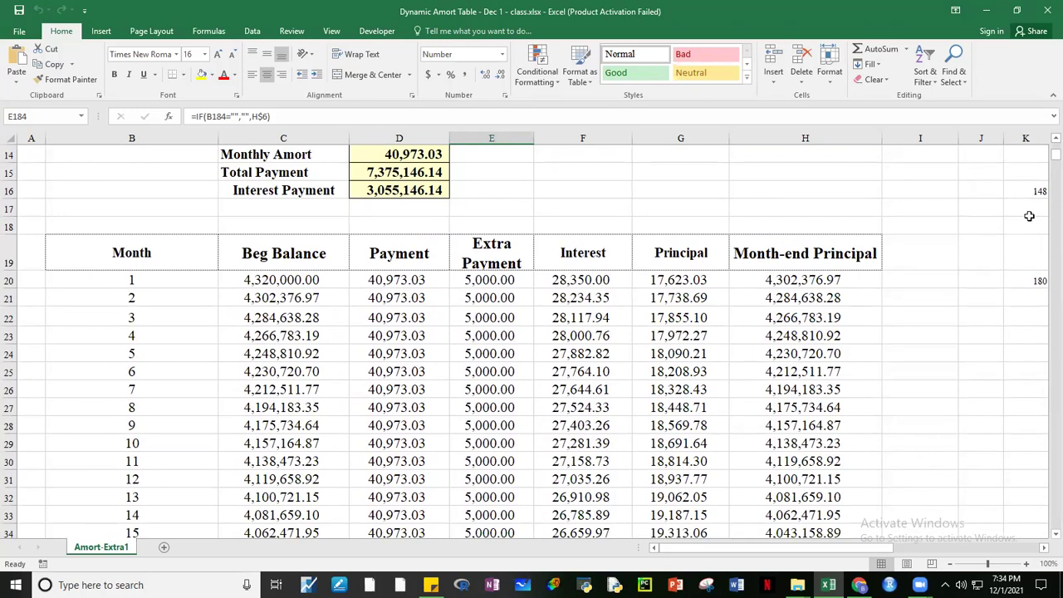
drag(1051, 161, 1051, 224)
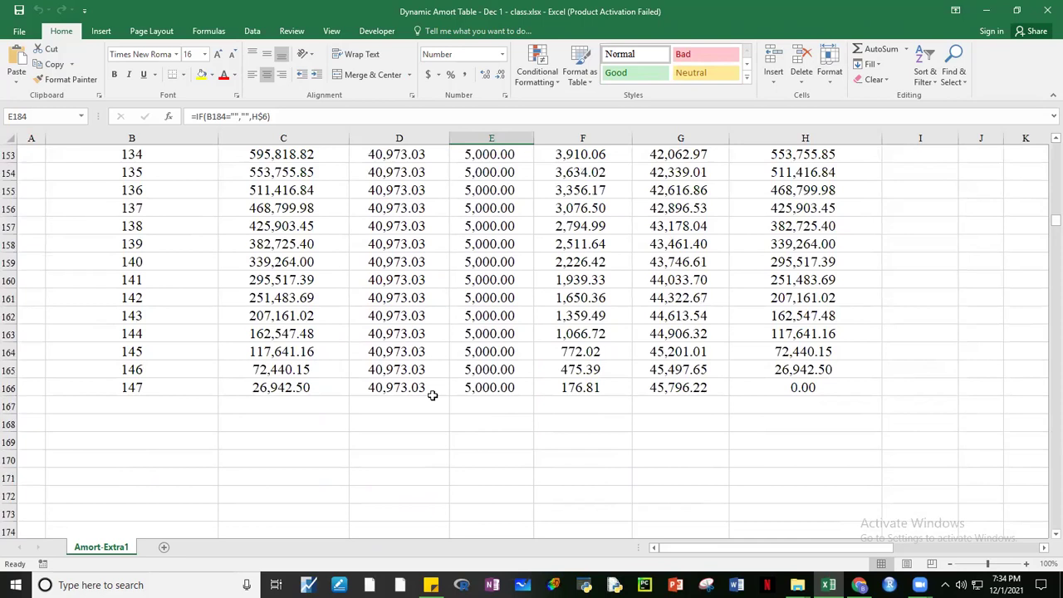
click(258, 389)
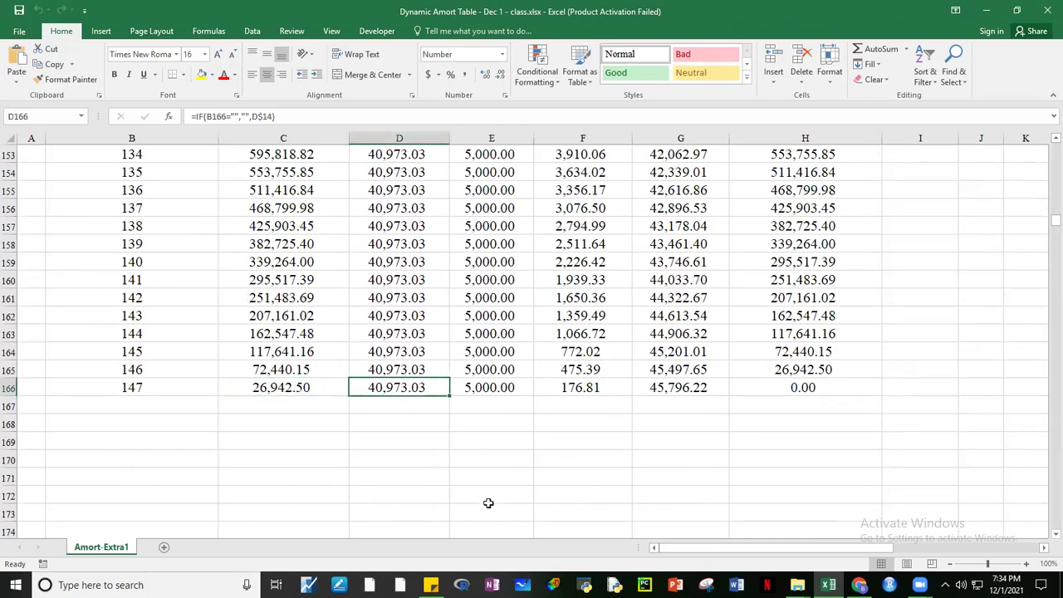
click(481, 387)
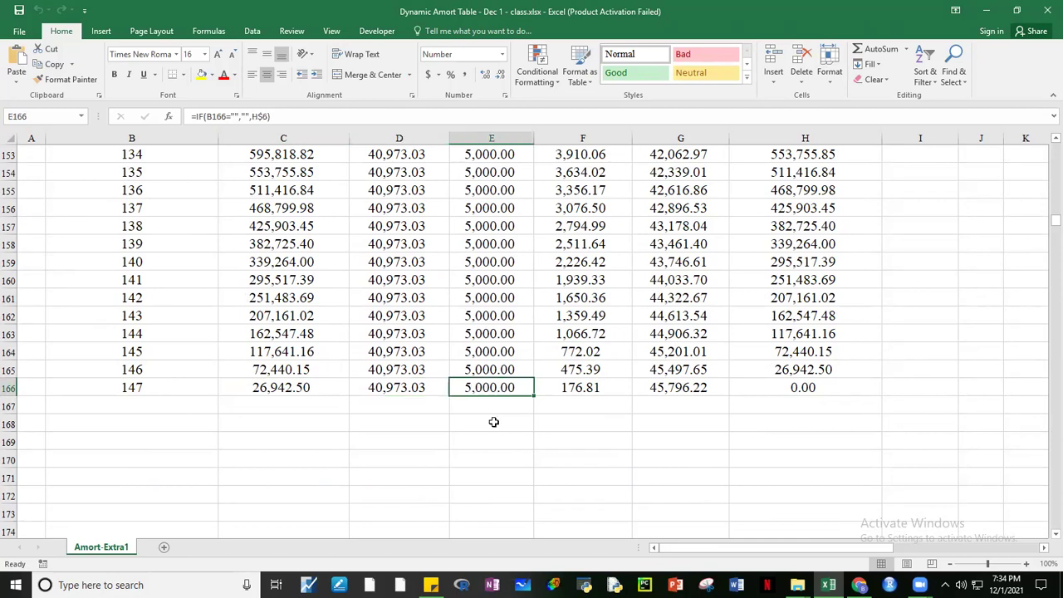
drag(413, 388, 463, 387)
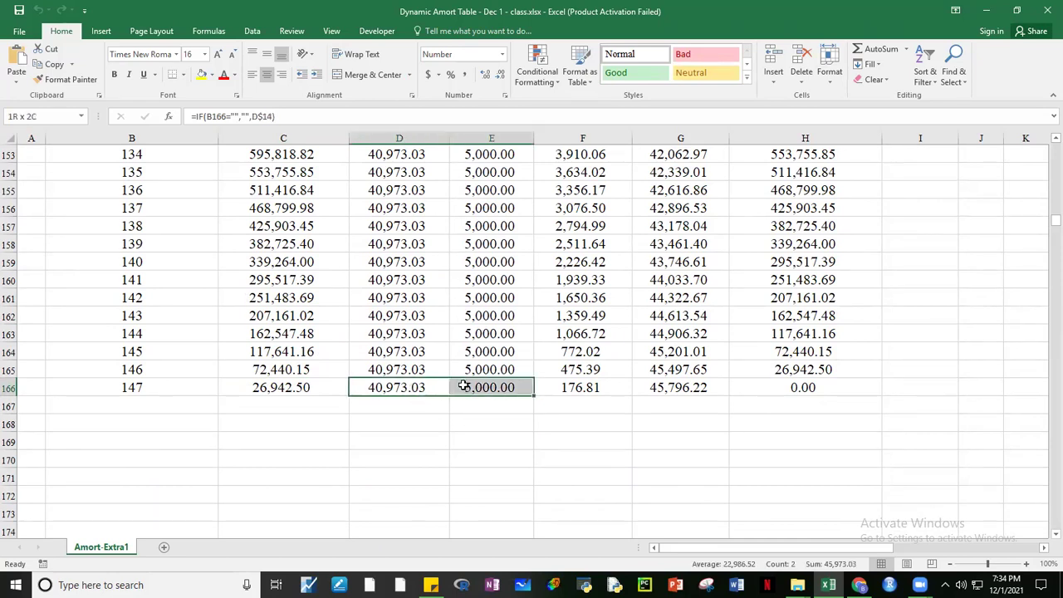
click(291, 389)
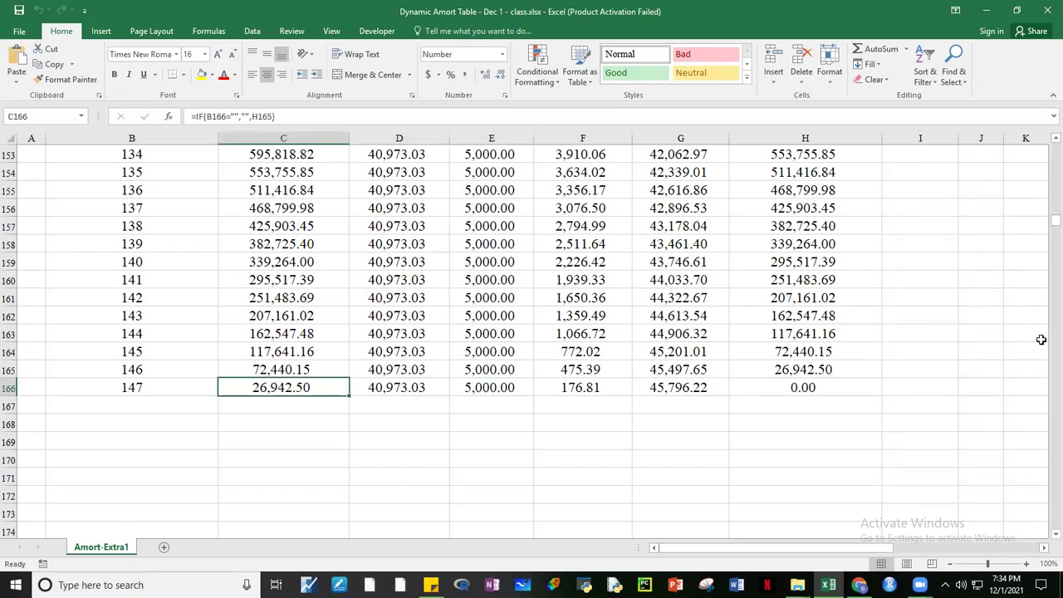
drag(1050, 224, 1048, 147)
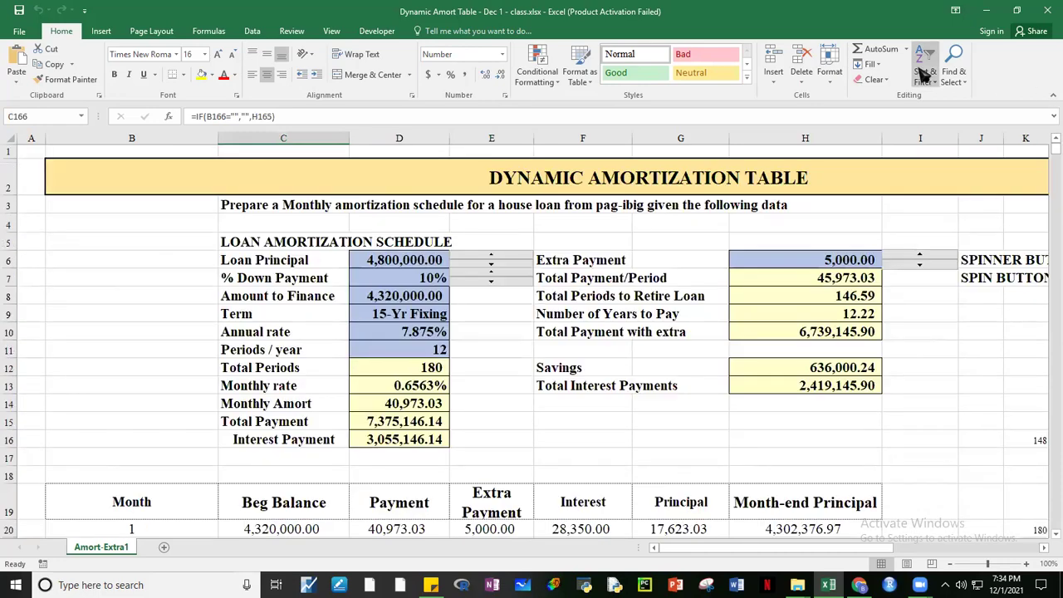